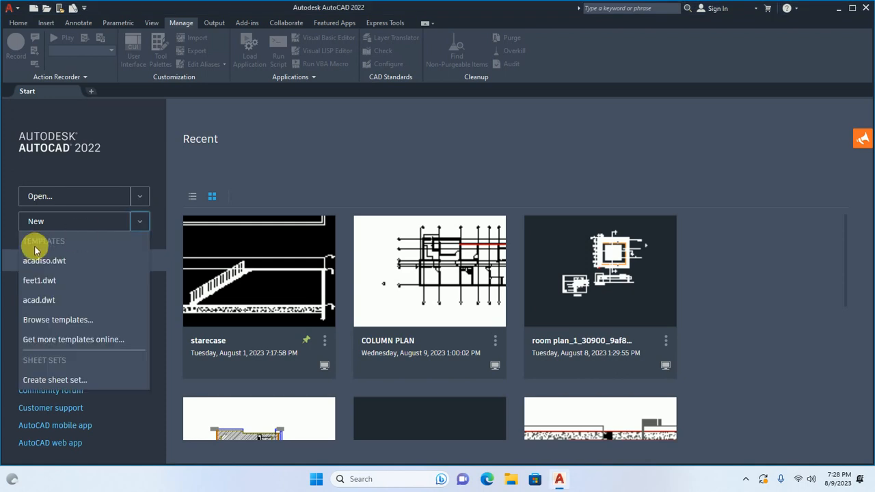
# Create a new drawing from the acad template.
pyautogui.click(64, 320)
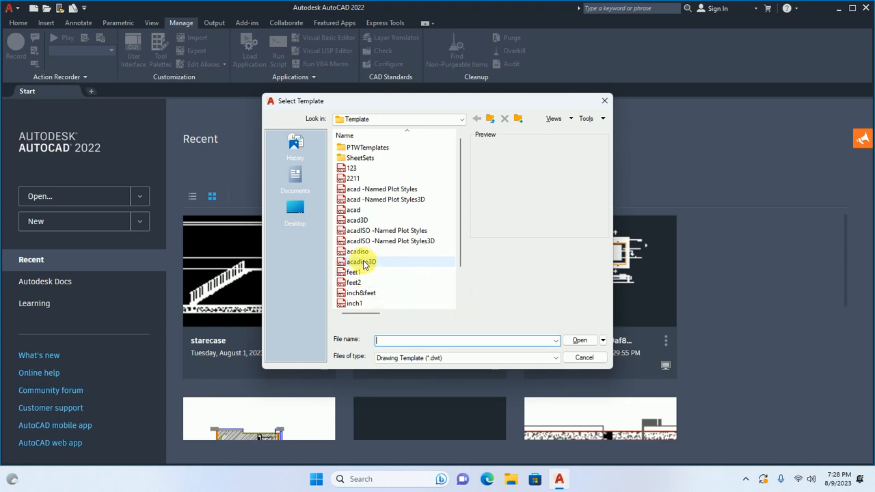
pyautogui.click(360, 209)
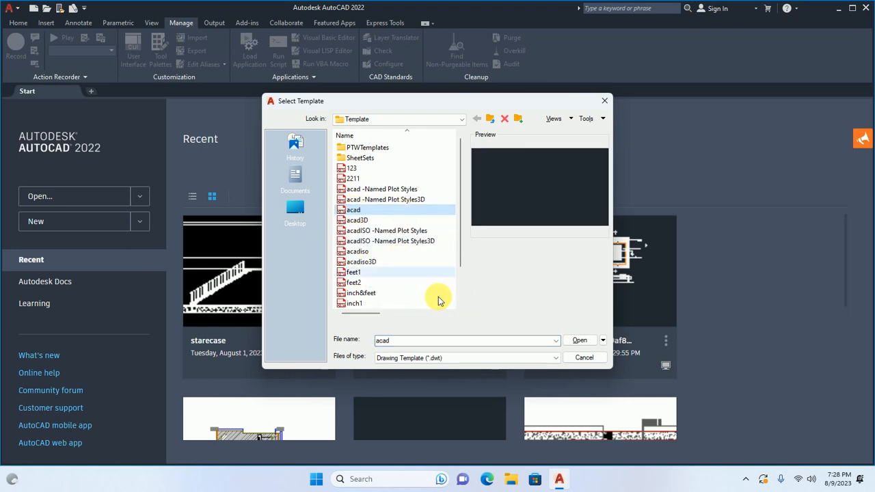
pyautogui.click(590, 340)
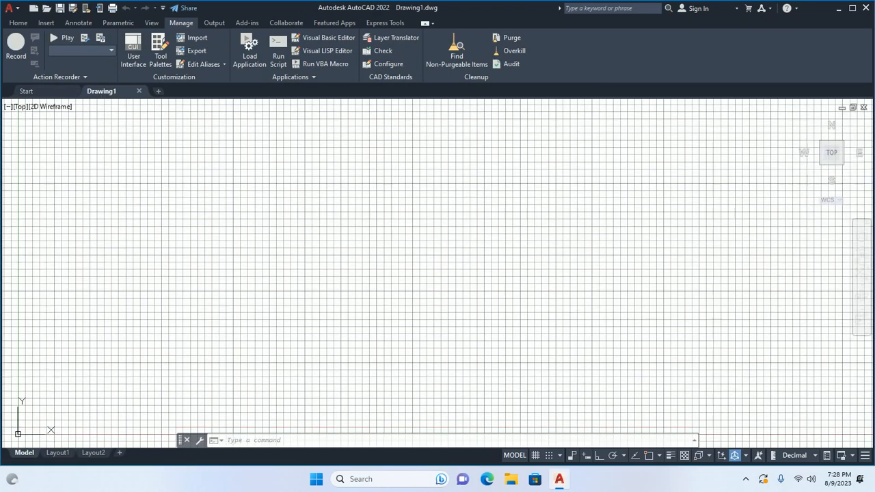
# Set the drawing units to Architectural length with a precision of 0'-0 1/4".
pyautogui.write('u')
pyautogui.press('Return')
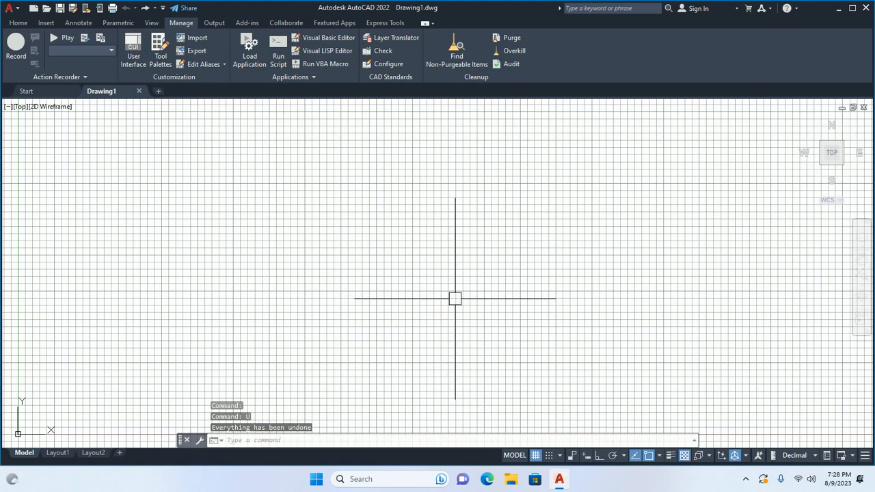
pyautogui.press('Escape')
pyautogui.press('Escape')
pyautogui.write('un')
pyautogui.press('Return')
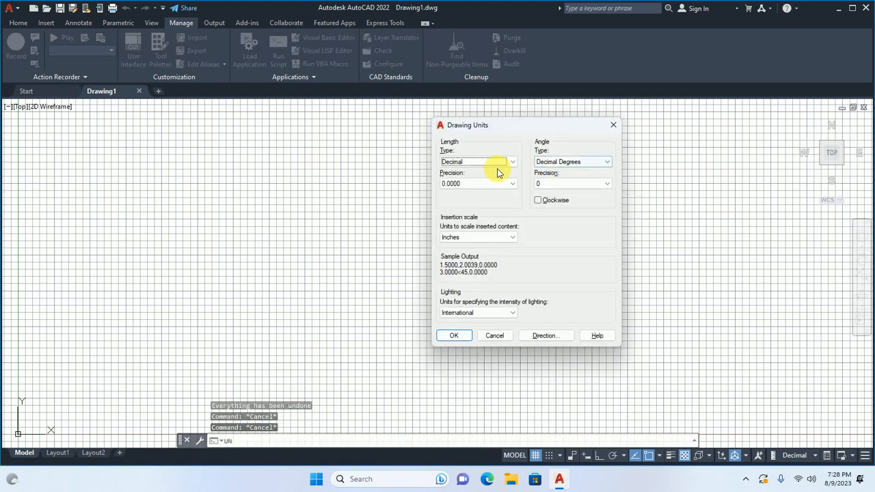
pyautogui.click(493, 164)
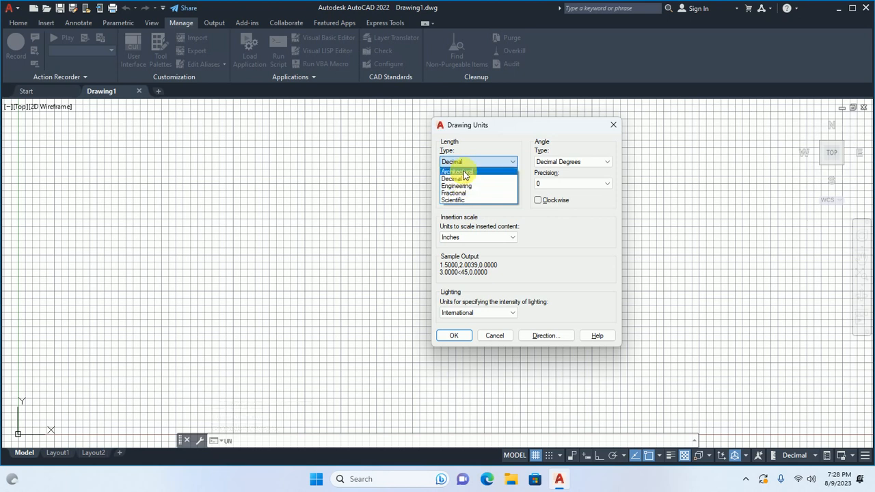
pyautogui.click(463, 172)
pyautogui.click(463, 185)
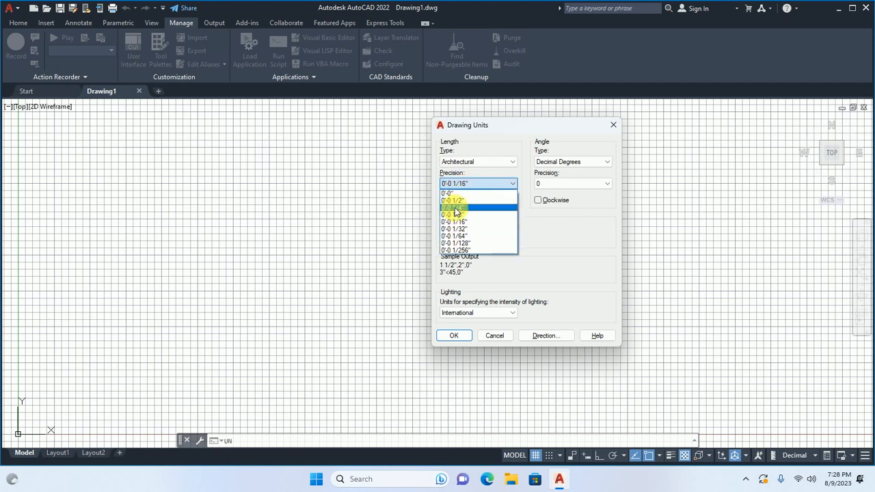
pyautogui.click(455, 204)
pyautogui.click(454, 335)
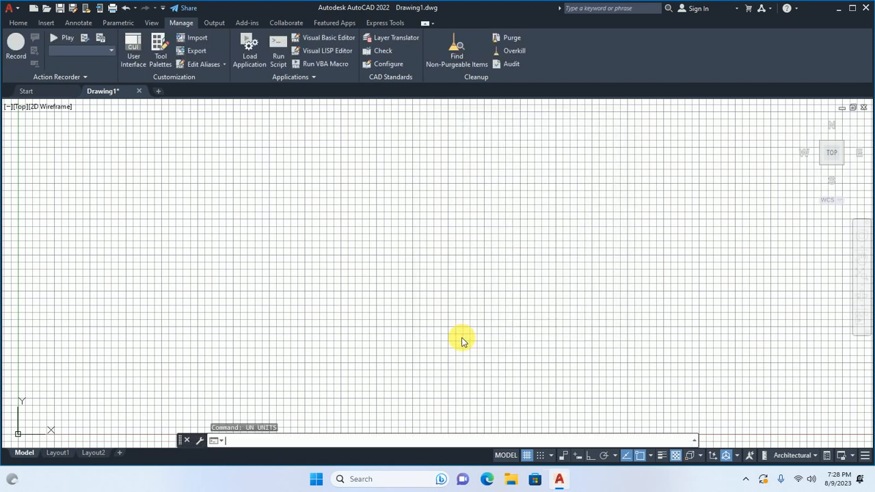
# Modify the Standard dimension style's primary units to Engineering with precision 0'-0.00" and suppress trailing zeros in linear dimensions.
pyautogui.write('D')
pyautogui.press('Return')
pyautogui.click(550, 214)
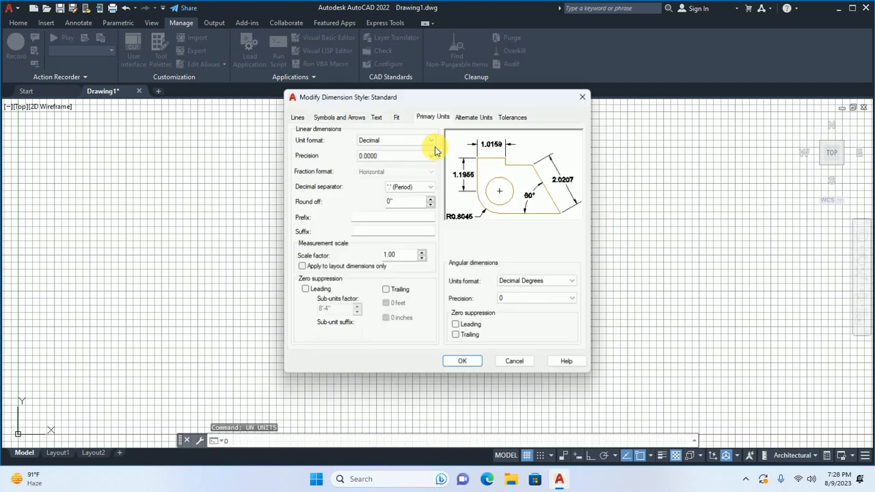
pyautogui.click(393, 140)
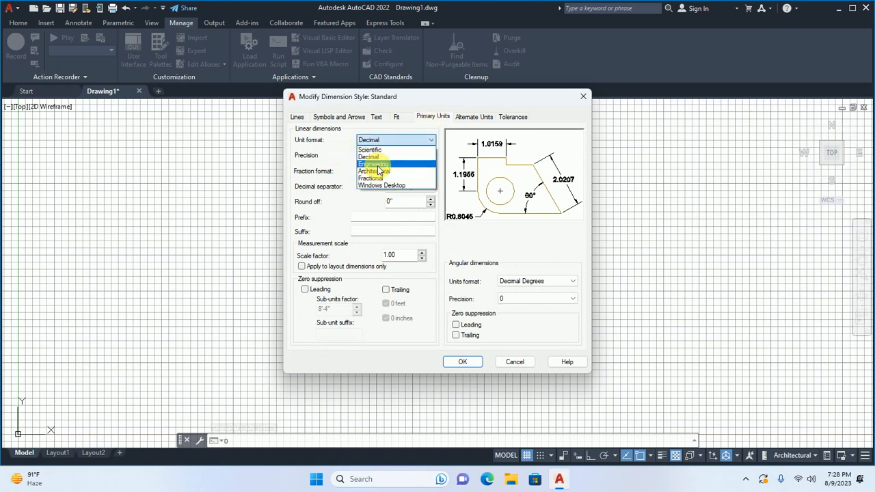
pyautogui.click(378, 164)
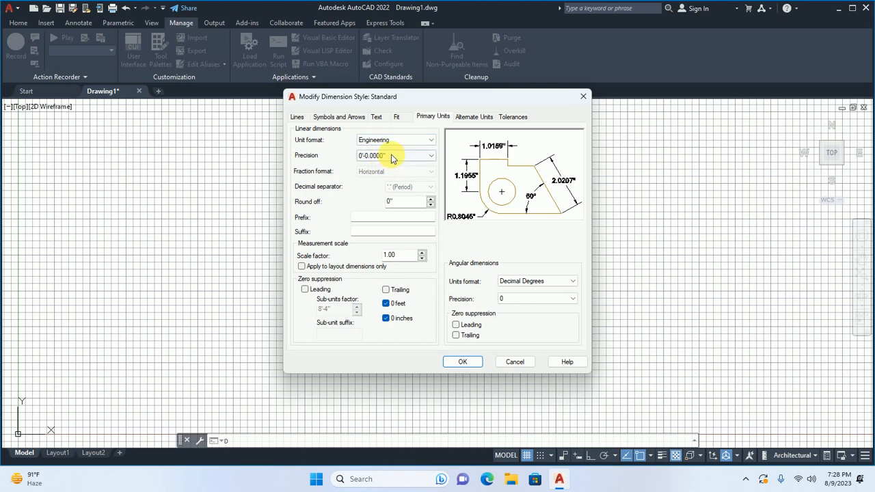
pyautogui.click(393, 156)
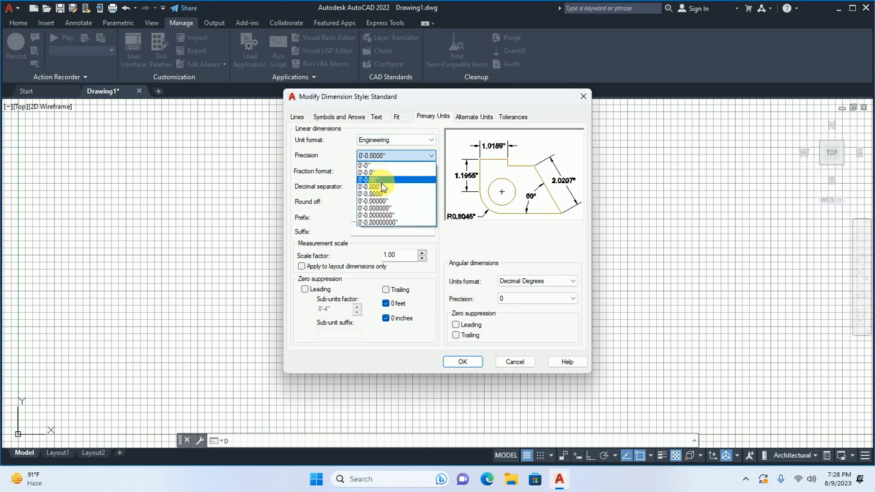
pyautogui.click(382, 180)
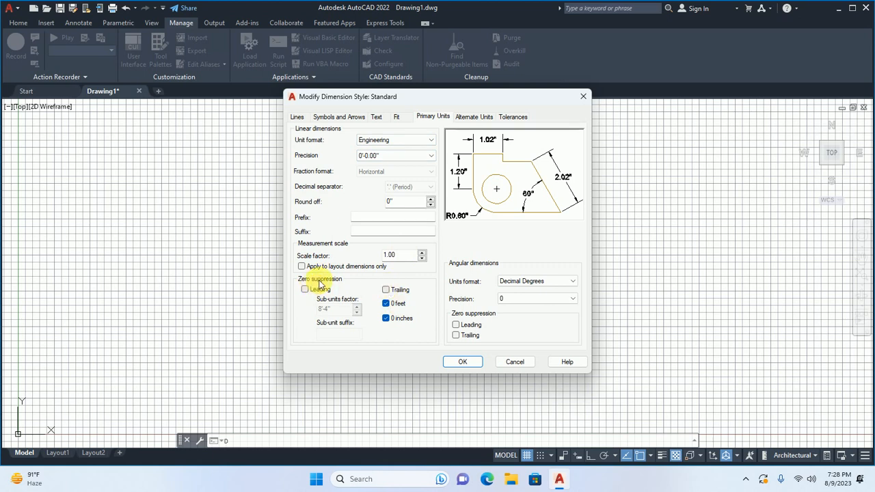
pyautogui.click(393, 291)
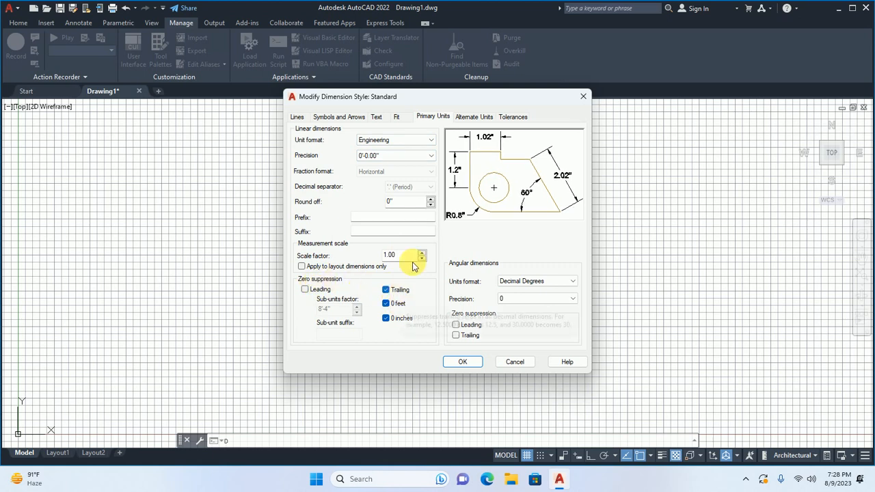
# Set the Standard dimension style's text height and arrow size to 6" and its arrowheads to Oblique.
pyautogui.click(376, 117)
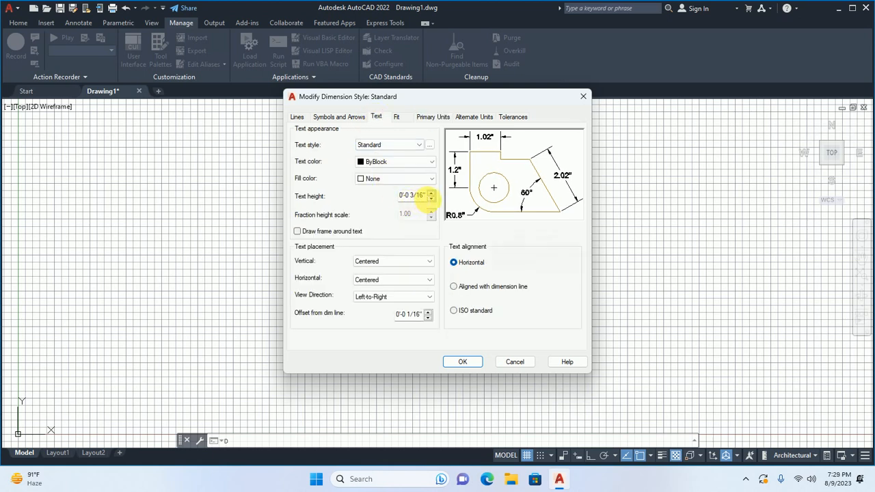
pyautogui.moveTo(423, 195); pyautogui.dragTo(350, 194)
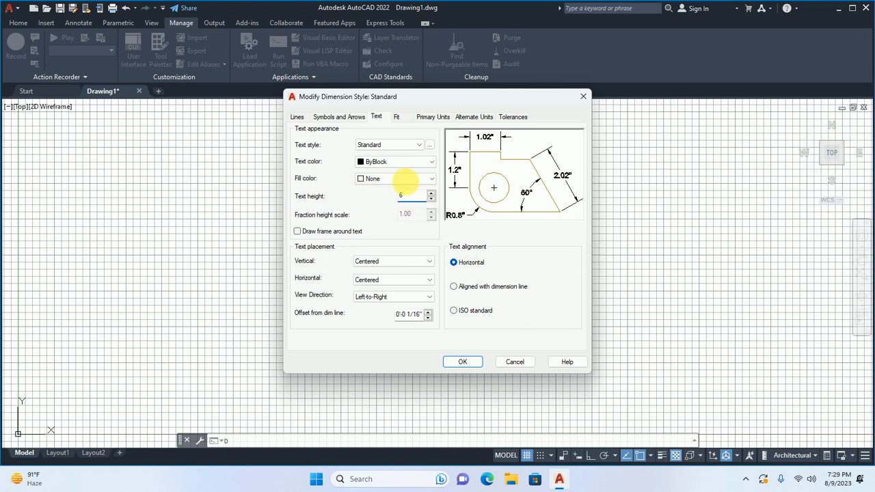
pyautogui.write('6')
pyautogui.click(340, 117)
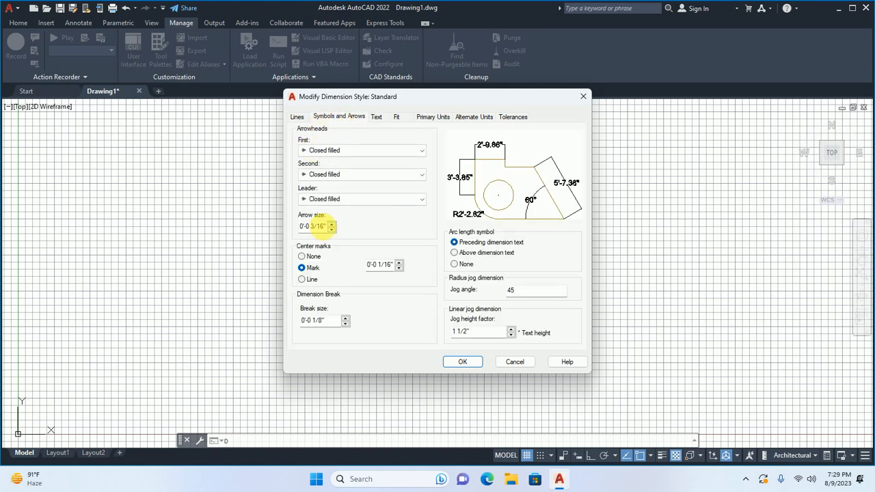
pyautogui.click(333, 151)
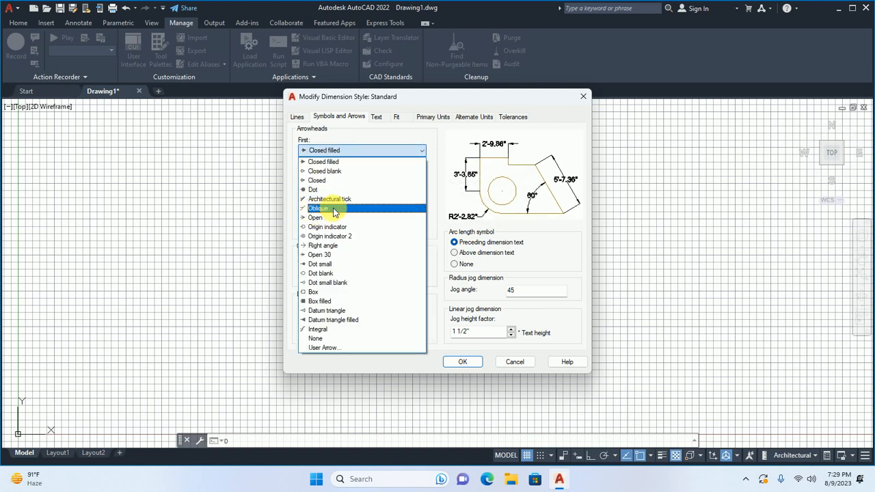
pyautogui.click(334, 209)
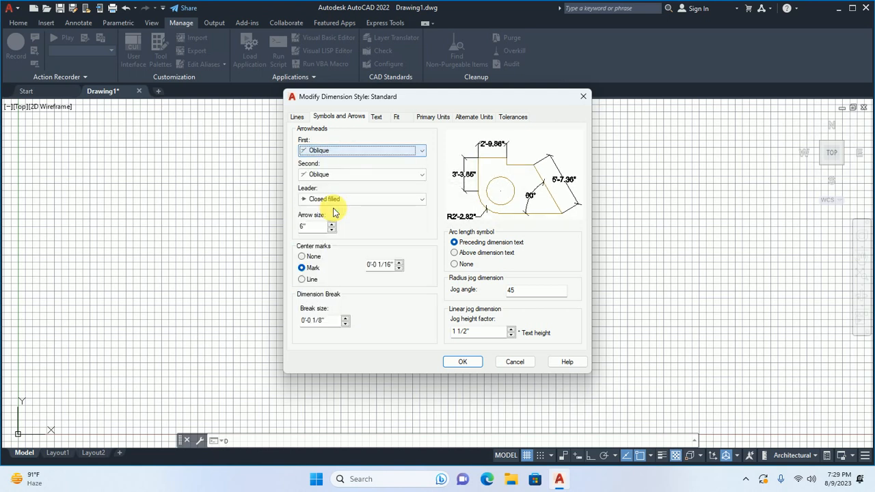
# Set the extension lines to extend 3" beyond the dimension lines with a 3" offset from origin.
pyautogui.click(297, 117)
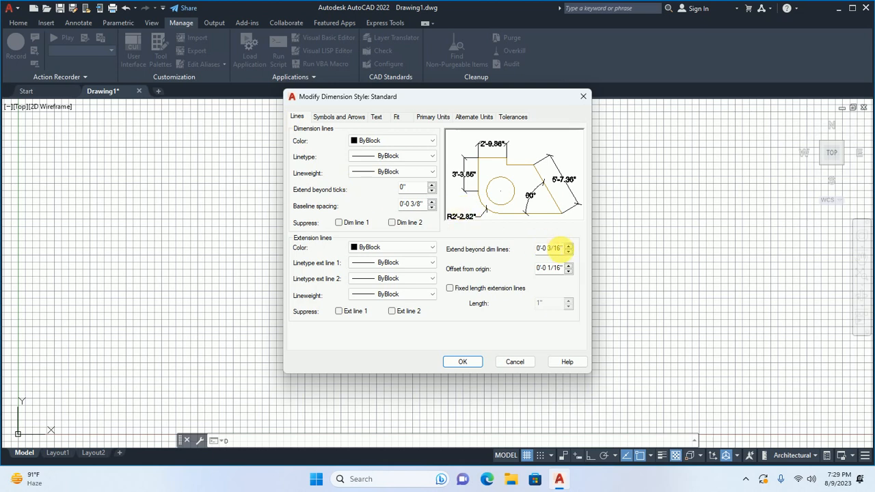
pyautogui.moveTo(562, 249); pyautogui.dragTo(532, 251)
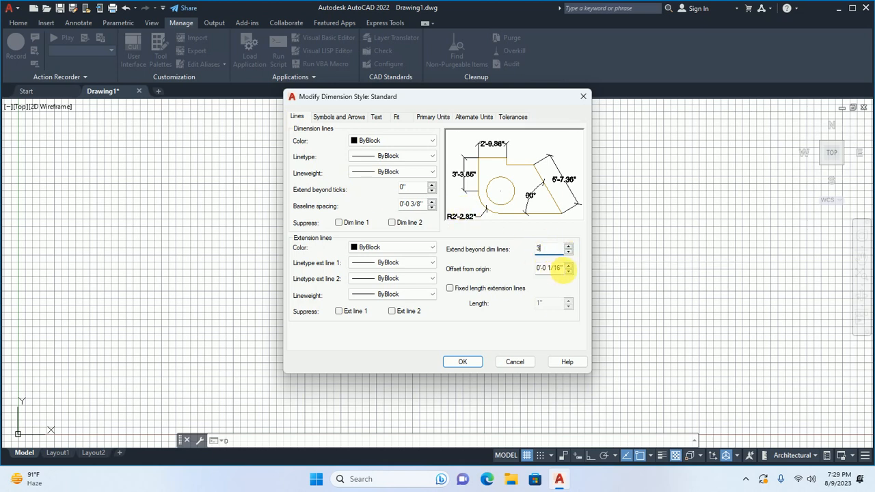
pyautogui.moveTo(563, 269); pyautogui.dragTo(523, 267)
pyautogui.write('3')
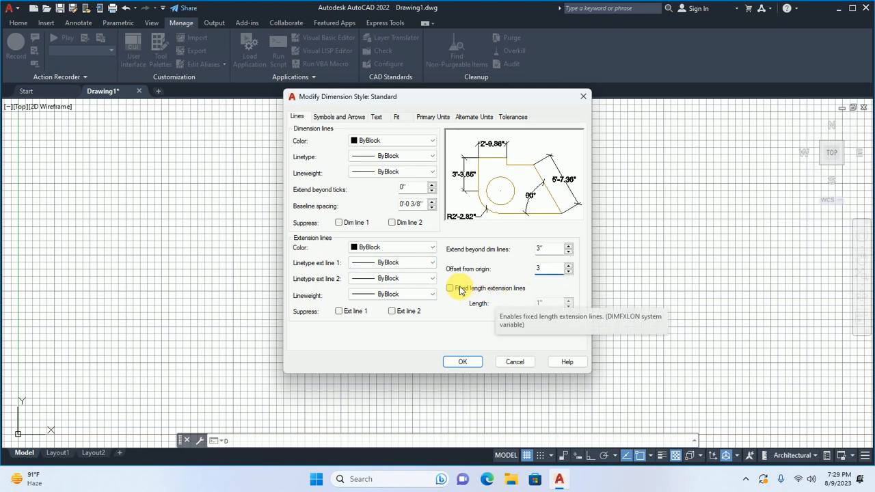
pyautogui.click(404, 265)
pyautogui.click(384, 299)
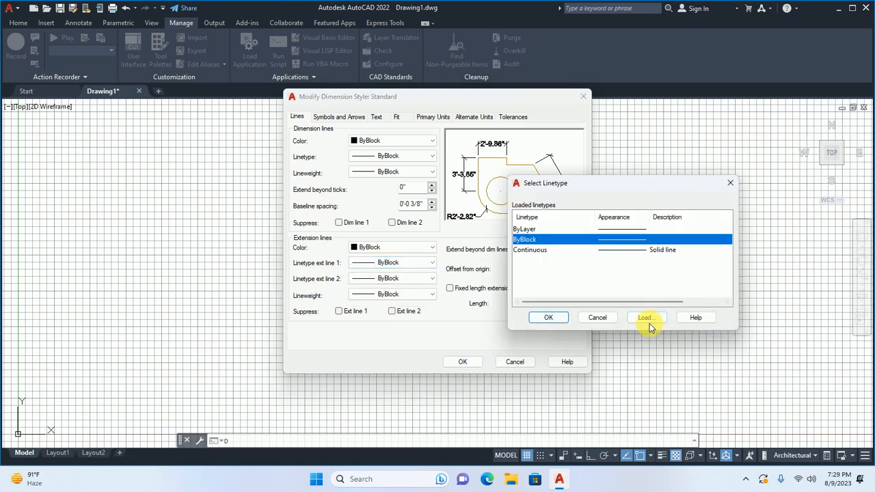
pyautogui.click(592, 317)
# Accept the Standard dimension style changes and close the Dimension Style Manager.
pyautogui.click(463, 361)
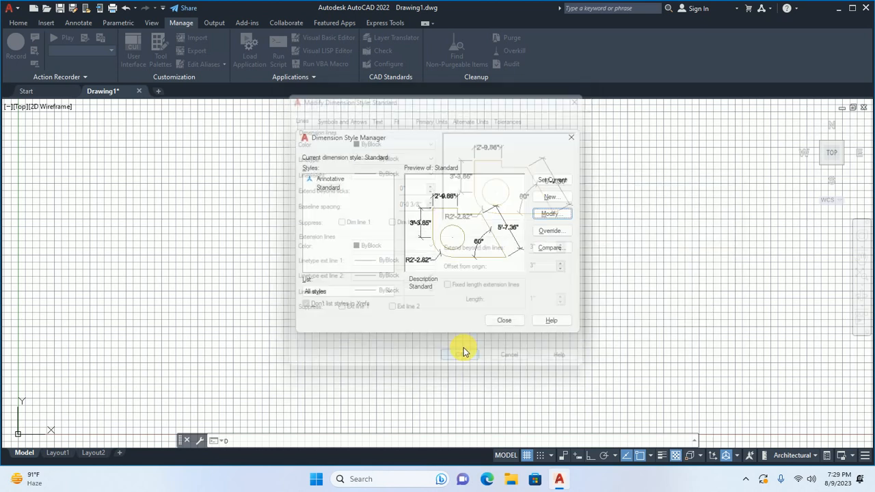
pyautogui.click(504, 320)
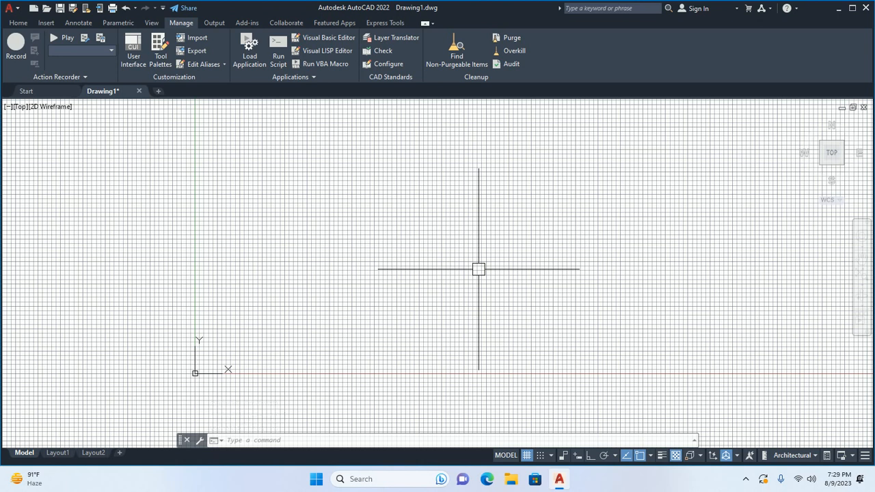
# Draw a rectangle near the origin, 30' long and 20' wide.
pyautogui.write('rec')
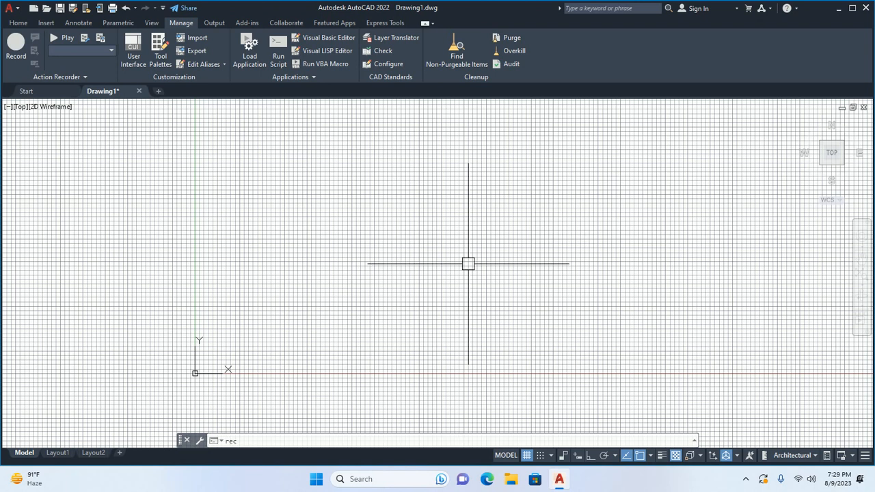
pyautogui.press('Return')
pyautogui.click(235, 333)
pyautogui.write('d')
pyautogui.press('Return')
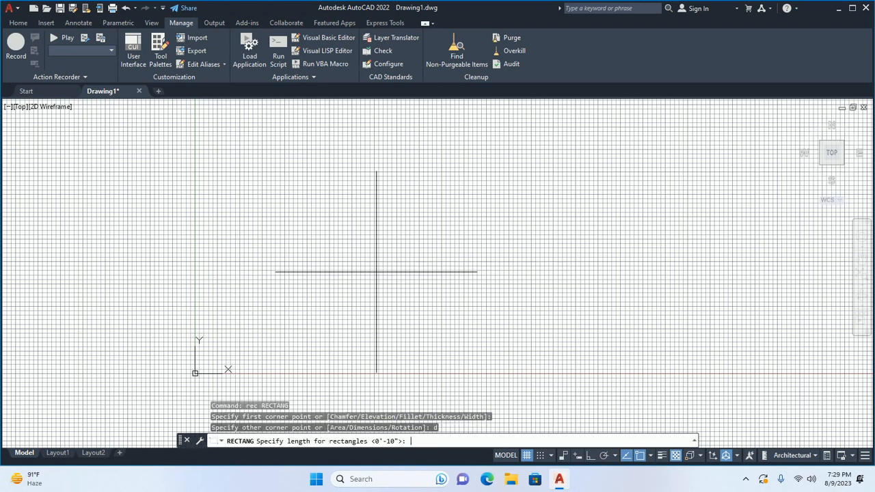
pyautogui.write("30'")
pyautogui.press('Return')
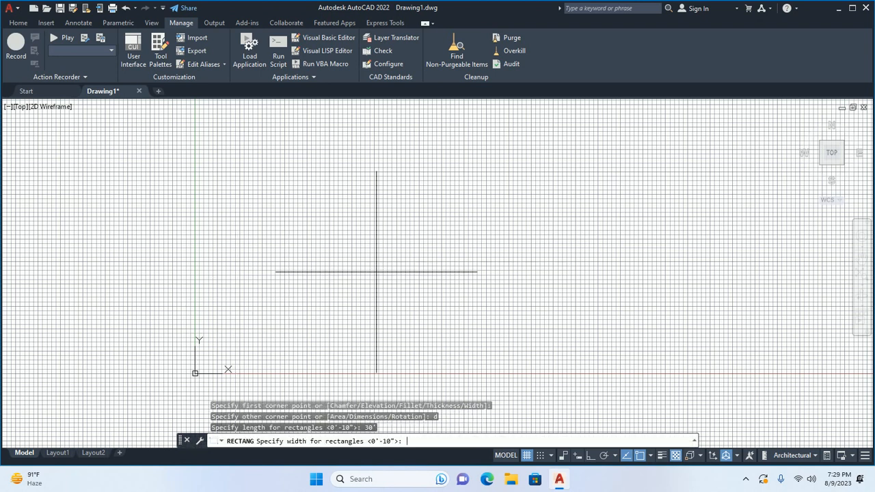
pyautogui.write("20'")
pyautogui.press('Return')
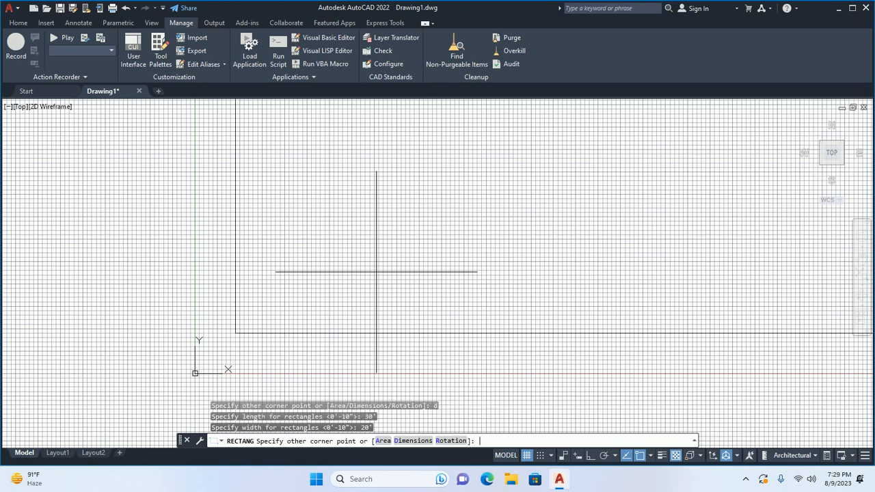
pyautogui.click(349, 285)
# Regenerate the drawing and turn off the grid display.
pyautogui.scroll(-5, 361, 258)
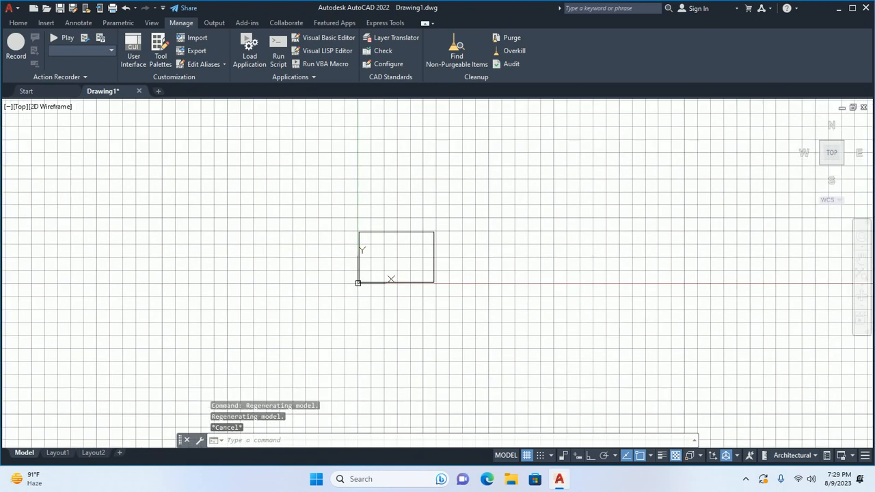
pyautogui.write('regen')
pyautogui.press('Return')
pyautogui.click(526, 455)
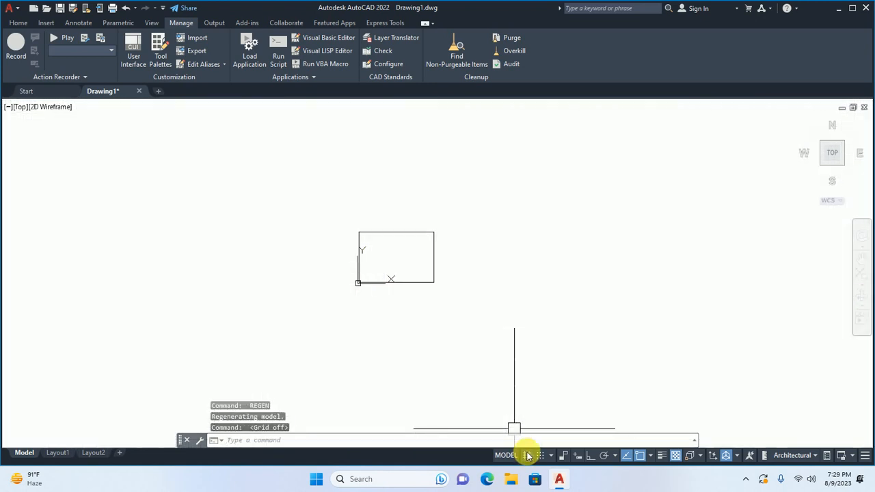
pyautogui.scroll(4, 381, 242)
pyautogui.moveTo(346, 226); pyautogui.dragTo(304, 227, button='middle')
pyautogui.press('Escape')
pyautogui.press('Escape')
pyautogui.press('Escape')
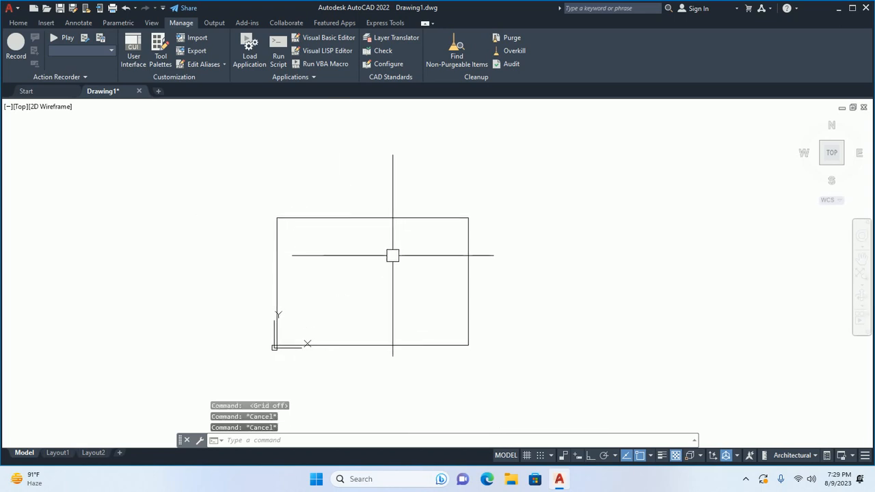
# Place a multiline text box just below the rectangle's lower edge and set its text height to 6".
pyautogui.moveTo(392, 276); pyautogui.dragTo(394, 229, button='middle')
pyautogui.press('Return')
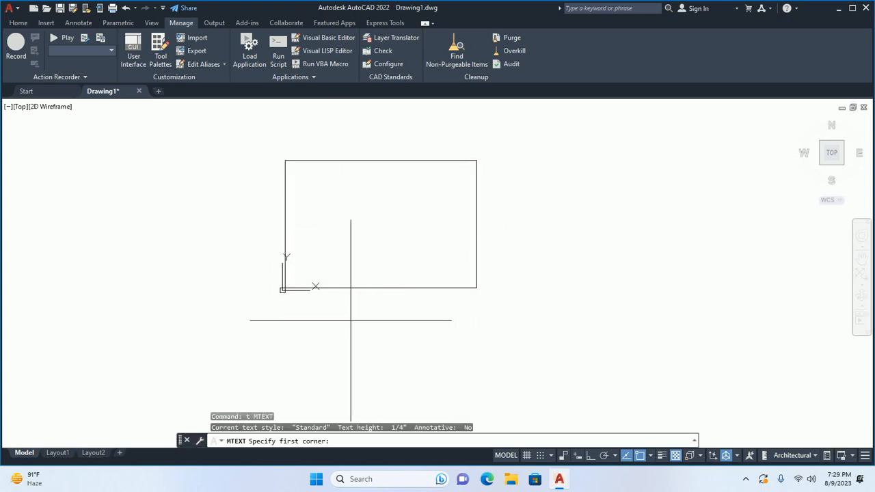
pyautogui.scroll(4, 348, 301)
pyautogui.click(339, 291)
pyautogui.click(513, 324)
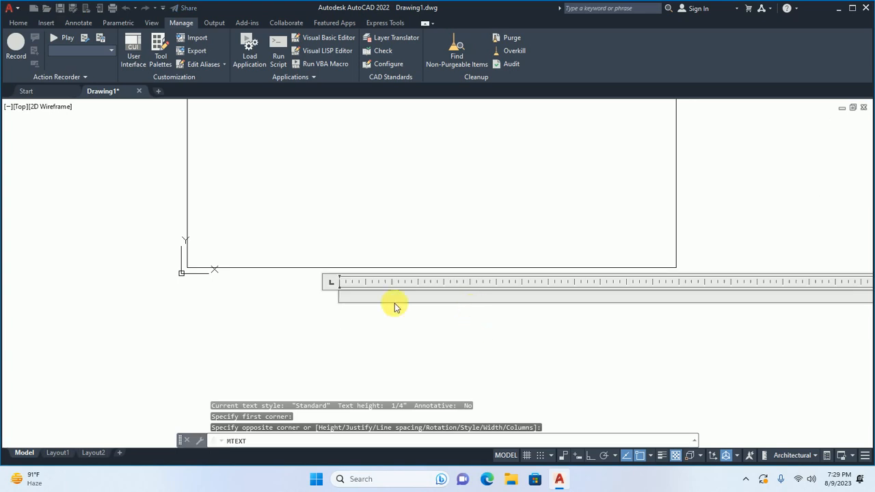
pyautogui.click(131, 52)
pyautogui.write('6')
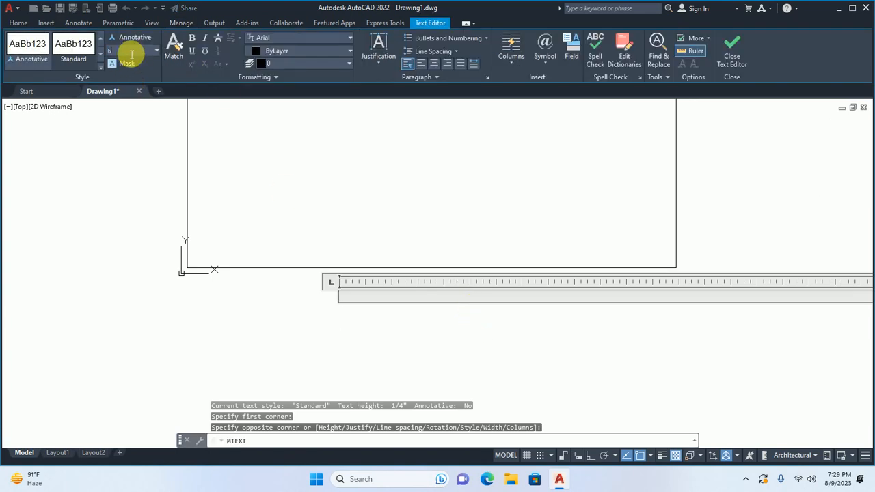
pyautogui.press('Return')
# Enter "Main Roaad" as the label text below the rectangle and finish the text.
pyautogui.write('amin')
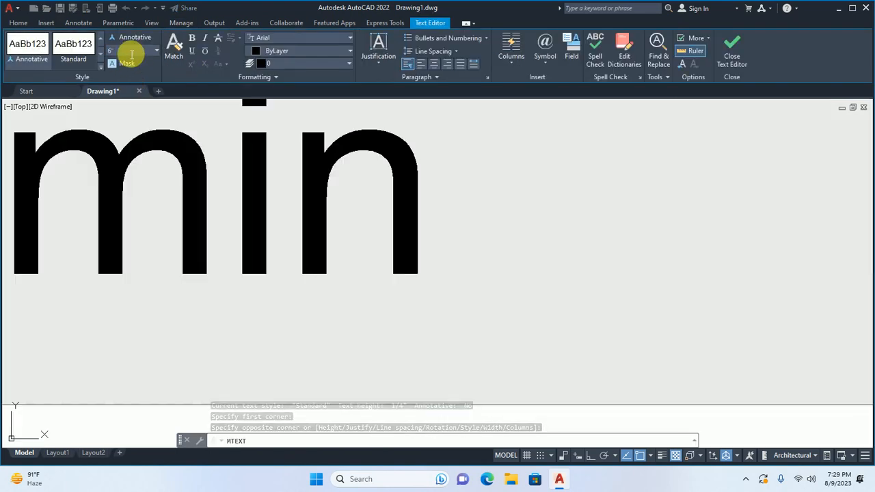
pyautogui.press('BackSpace')
pyautogui.press('BackSpace')
pyautogui.press('BackSpace')
pyautogui.press('BackSpace')
pyautogui.write('Mai')
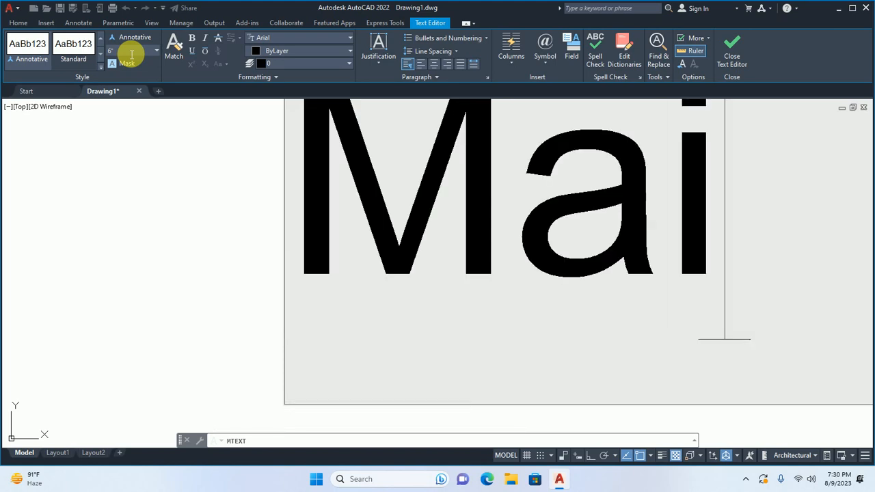
pyautogui.write('n')
pyautogui.write(' Roaaa')
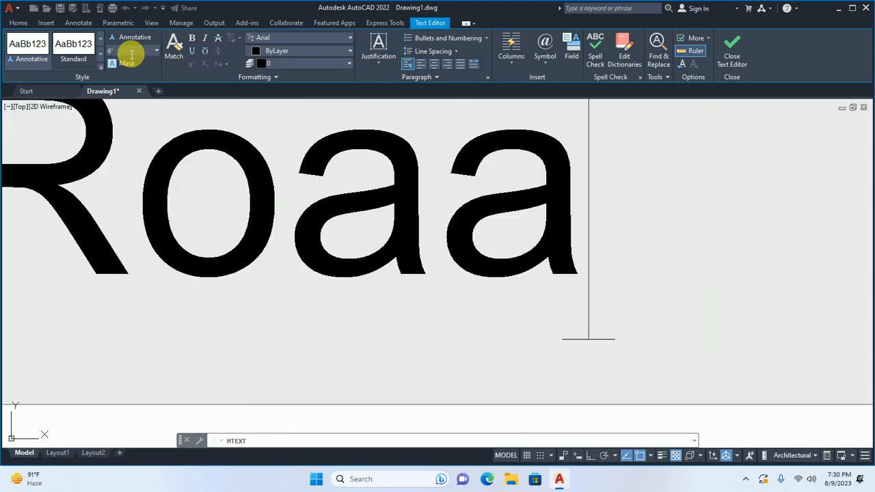
pyautogui.press('BackSpace')
pyautogui.press('BackSpace')
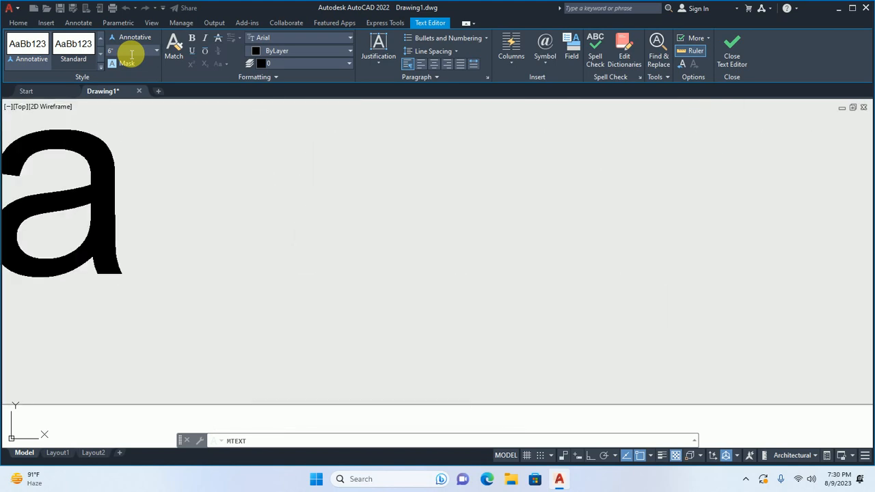
pyautogui.write('d')
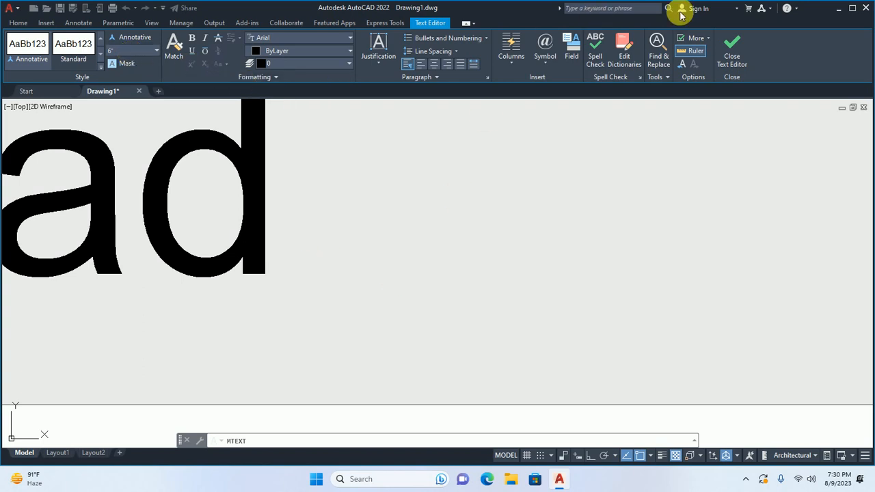
pyautogui.click(732, 48)
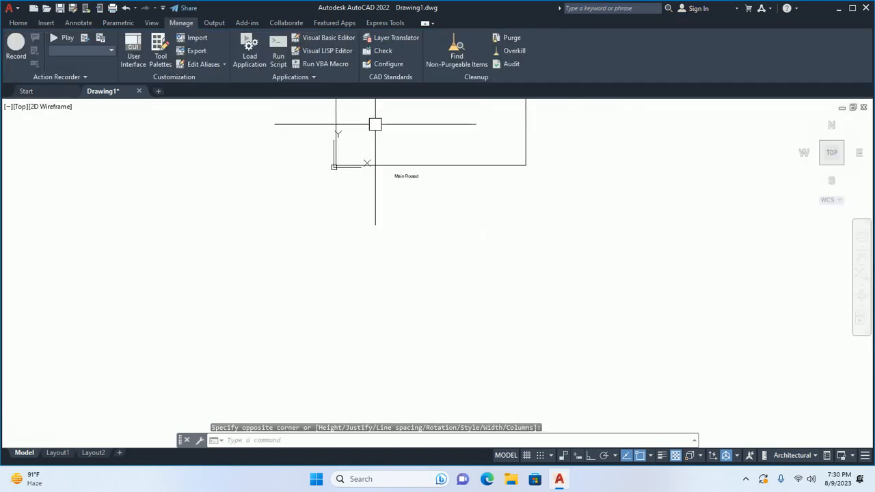
# Correct the spelling of the label below the rectangle to "Main Road".
pyautogui.scroll(5, 375, 124)
pyautogui.doubleClick(451, 309)
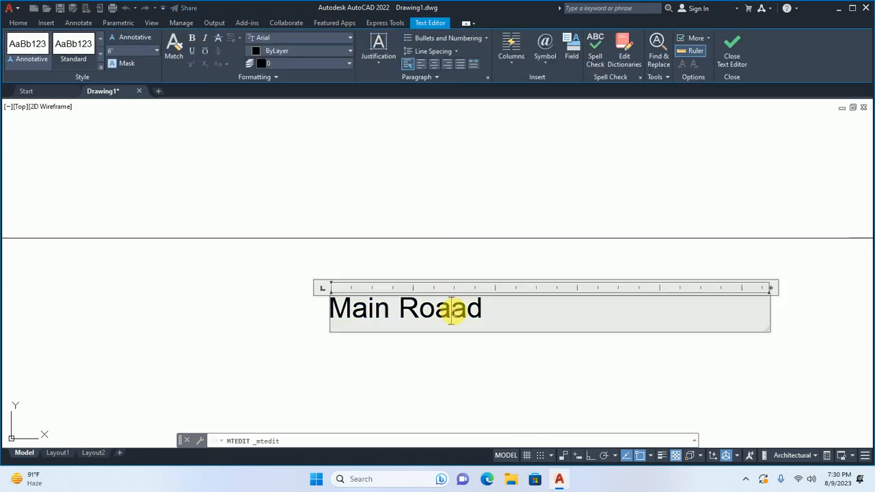
pyautogui.scroll(4, 451, 309)
pyautogui.moveTo(443, 312); pyautogui.dragTo(430, 313)
pyautogui.press('BackSpace')
pyautogui.click(461, 223)
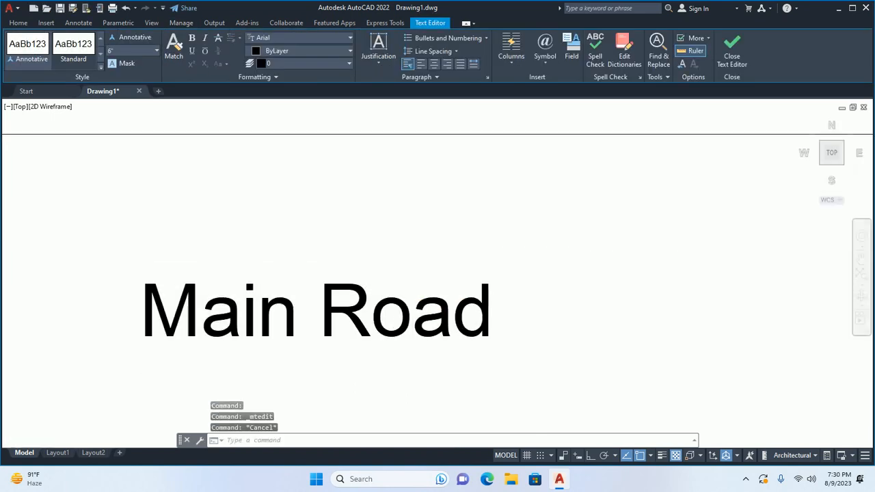
# Narrow the Main Road label's text box so its width fits closely around the text.
pyautogui.scroll(-6, 459, 229)
pyautogui.click(463, 248)
pyautogui.scroll(-4, 458, 261)
pyautogui.scroll(2, 524, 253)
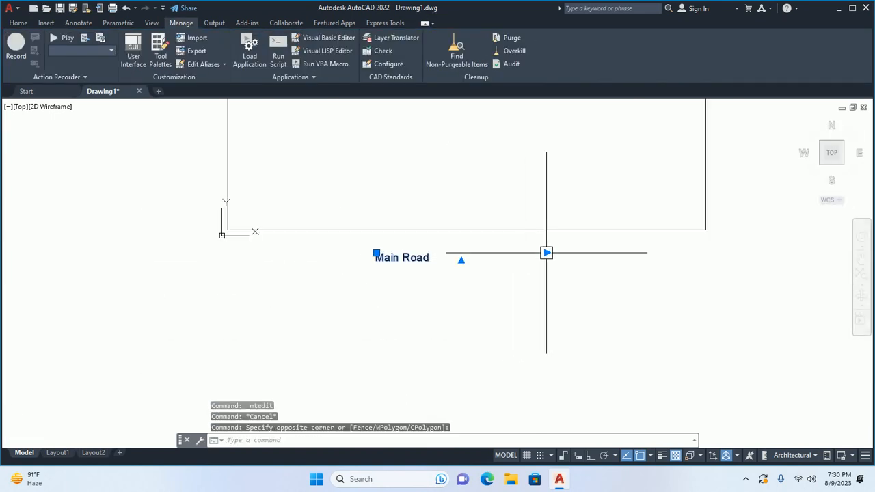
pyautogui.click(546, 253)
pyautogui.scroll(4, 434, 238)
pyautogui.press('Escape')
pyautogui.press('Escape')
pyautogui.press('Escape')
pyautogui.press('Escape')
pyautogui.scroll(-4, 435, 264)
# Move the Main Road label horizontally so it is centred below the rectangle's lower edge.
pyautogui.write('m')
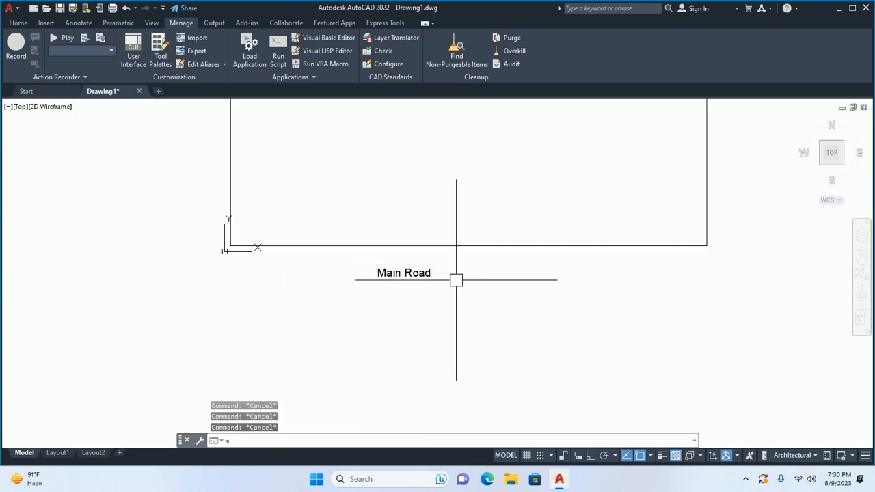
pyautogui.press('space')
pyautogui.click(416, 278)
pyautogui.press('space')
pyautogui.click(418, 339)
pyautogui.click(484, 340)
pyautogui.press('space')
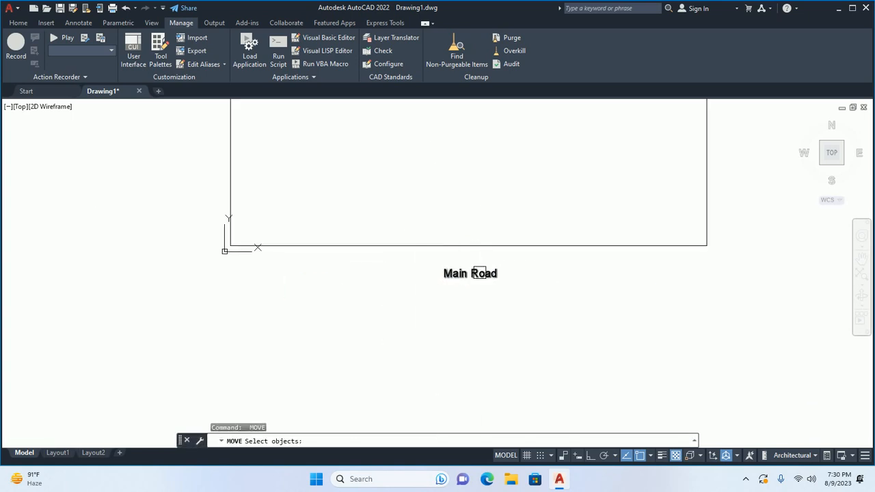
pyautogui.moveTo(478, 273); pyautogui.dragTo(421, 328, button='middle')
pyautogui.press('Escape')
pyautogui.press('Escape')
pyautogui.press('Escape')
# Copy the Main Road label to the outside of the rectangle's right edge.
pyautogui.write('co')
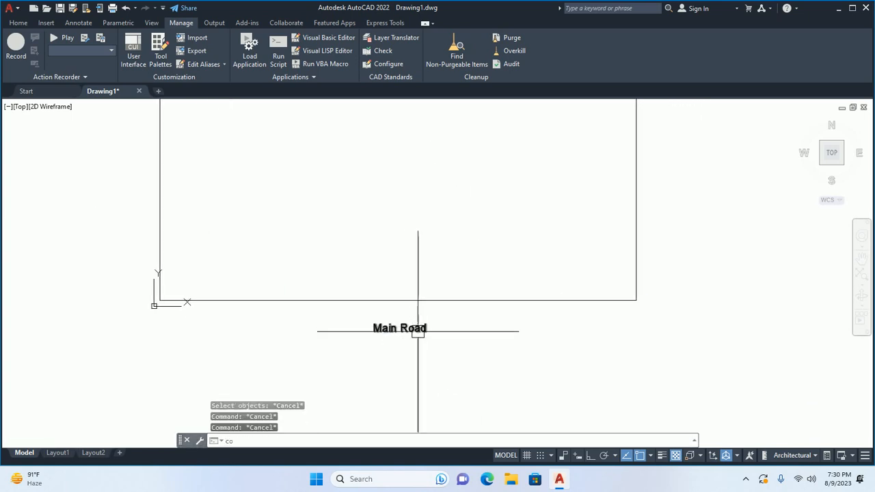
pyautogui.press('space')
pyautogui.click(399, 334)
pyautogui.press('space')
pyautogui.click(375, 332)
pyautogui.scroll(-4, 513, 182)
pyautogui.moveTo(512, 182); pyautogui.dragTo(437, 275, button='middle')
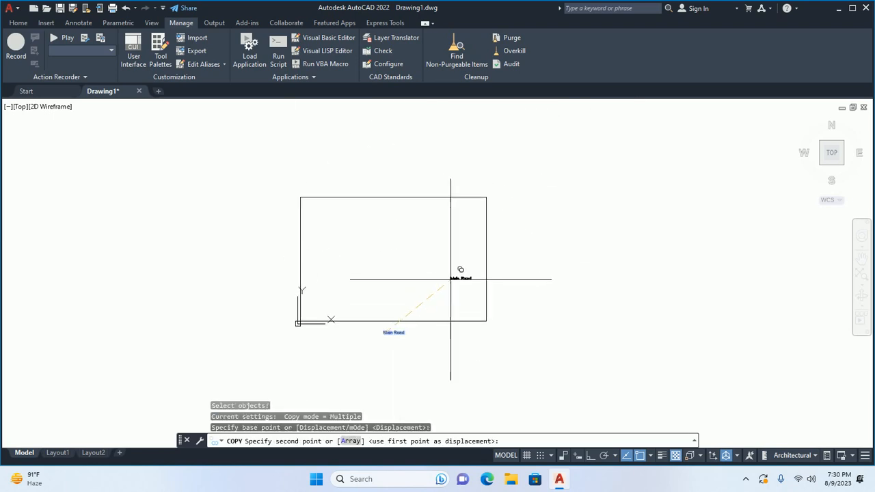
pyautogui.scroll(4, 537, 240)
pyautogui.click(499, 267)
pyautogui.press('Escape')
pyautogui.press('Escape')
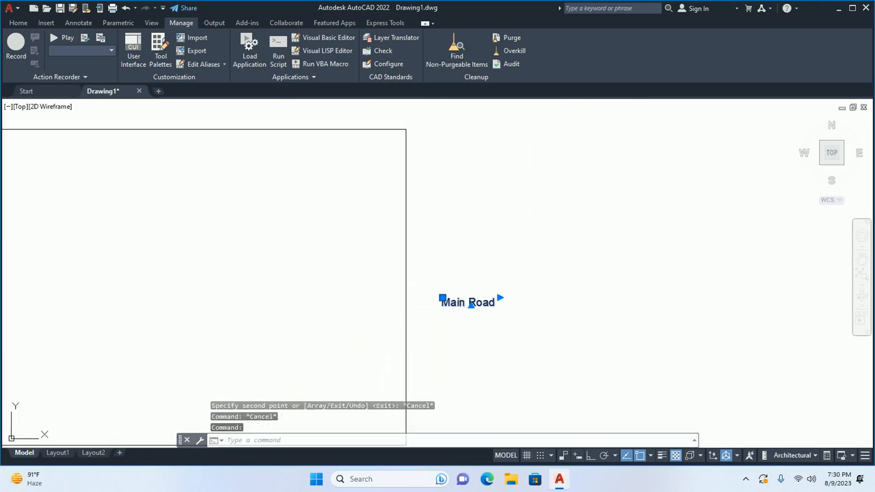
# Change the text of the copied label beside the rectangle's right edge to "Other's Property".
pyautogui.doubleClick(469, 303)
pyautogui.write('Other')
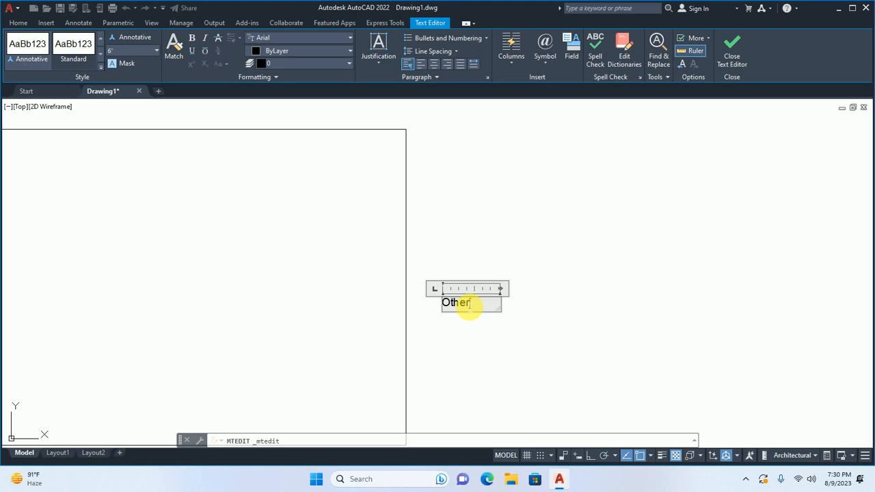
pyautogui.write("'s Prop")
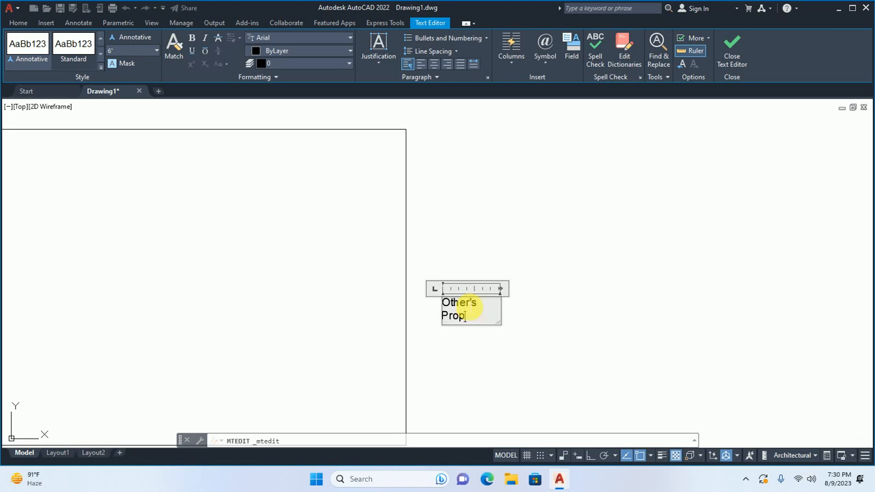
pyautogui.press('Escape')
pyautogui.press('Escape')
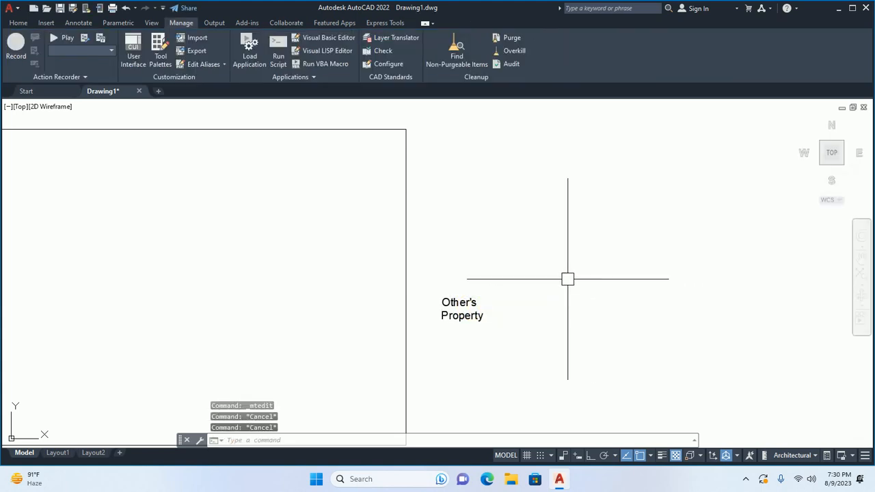
# Copy the Other's Property label above the rectangle's upper edge and beside its left edge.
pyautogui.write('co')
pyautogui.press('Return')
pyautogui.click(478, 306)
pyautogui.press('Return')
pyautogui.click(462, 303)
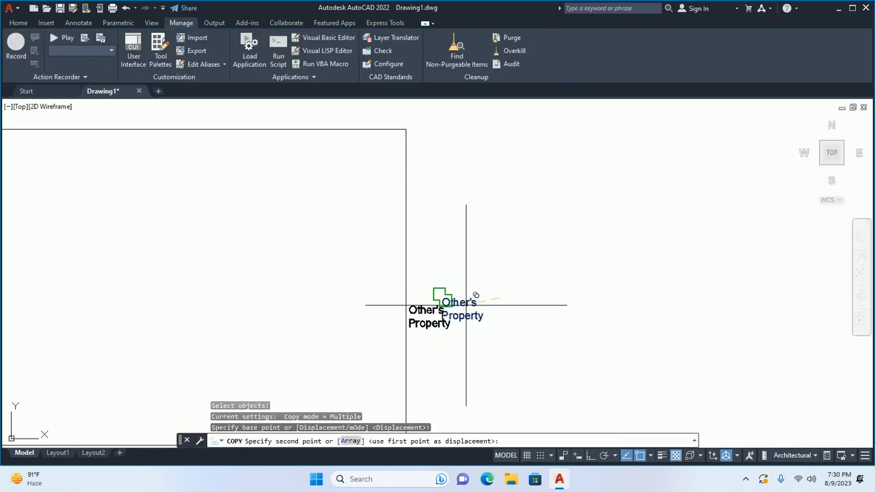
pyautogui.scroll(-3, 315, 240)
pyautogui.scroll(5, 307, 225)
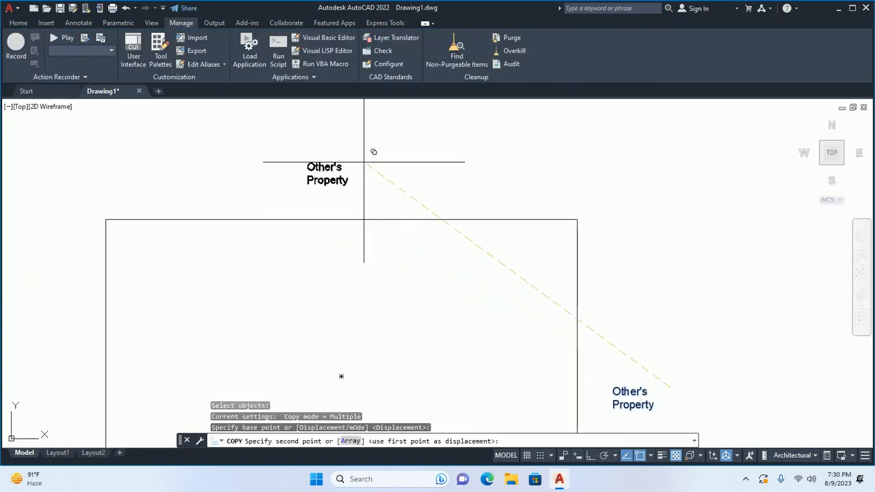
pyautogui.click(370, 175)
pyautogui.moveTo(271, 299); pyautogui.dragTo(475, 202, button='middle')
pyautogui.scroll(-2, 475, 202)
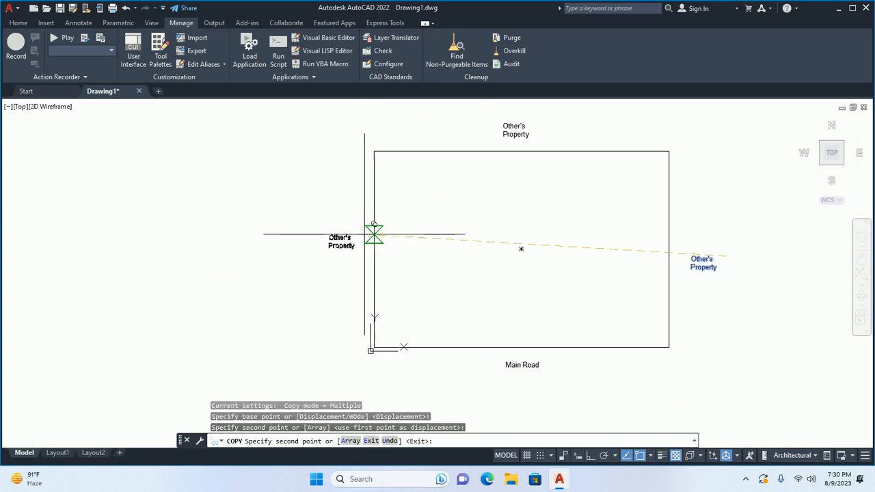
pyautogui.press('Return')
# Change the text of the label beside the rectangle's left edge to "Open Space".
pyautogui.doubleClick(344, 242)
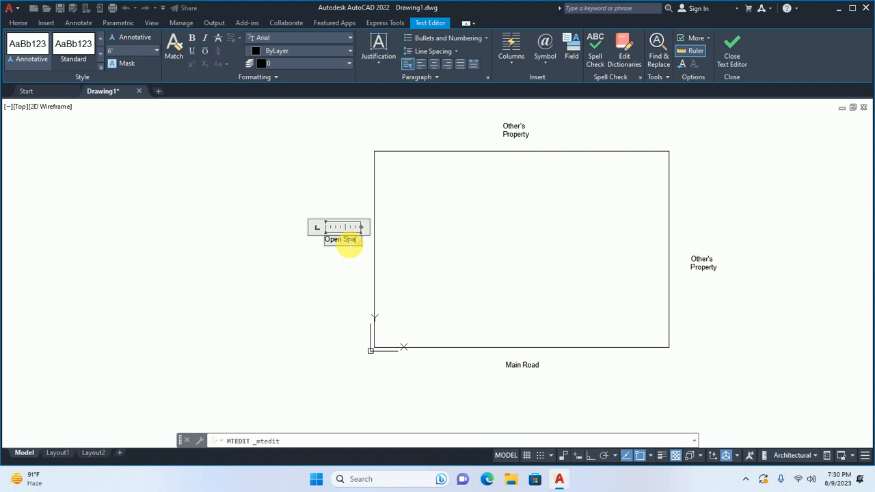
pyautogui.press('BackSpace')
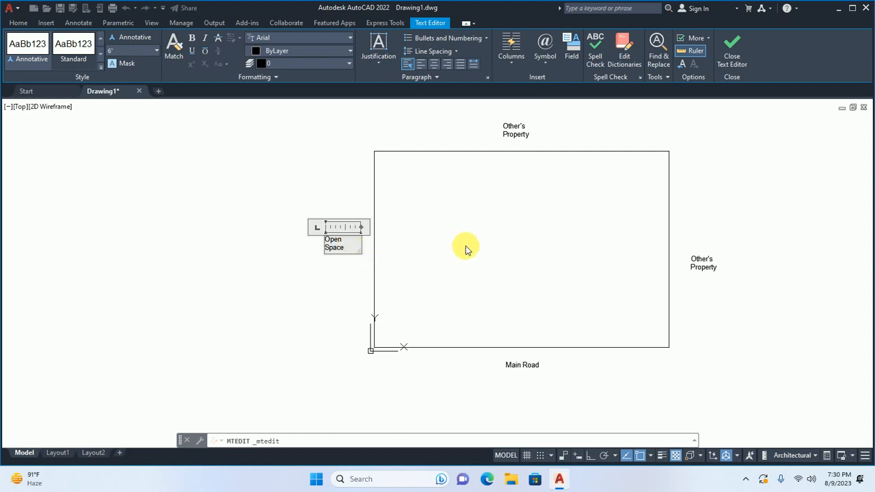
pyautogui.click(467, 248)
pyautogui.press('Escape')
pyautogui.press('Escape')
pyautogui.press('Escape')
# Move the Open Space label closer to the rectangle's left edge.
pyautogui.write('m')
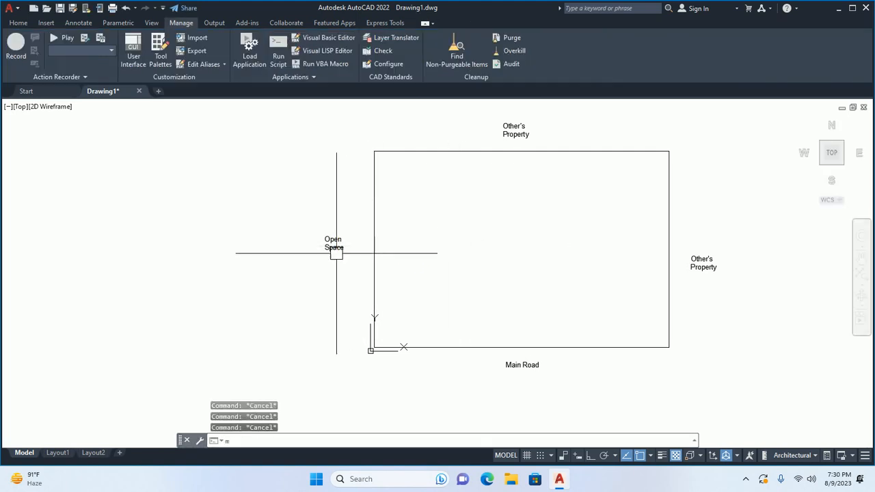
pyautogui.press('Return')
pyautogui.click(335, 248)
pyautogui.scroll(2, 335, 251)
pyautogui.press('Return')
pyautogui.click(270, 243)
pyautogui.press('Escape')
pyautogui.press('Escape')
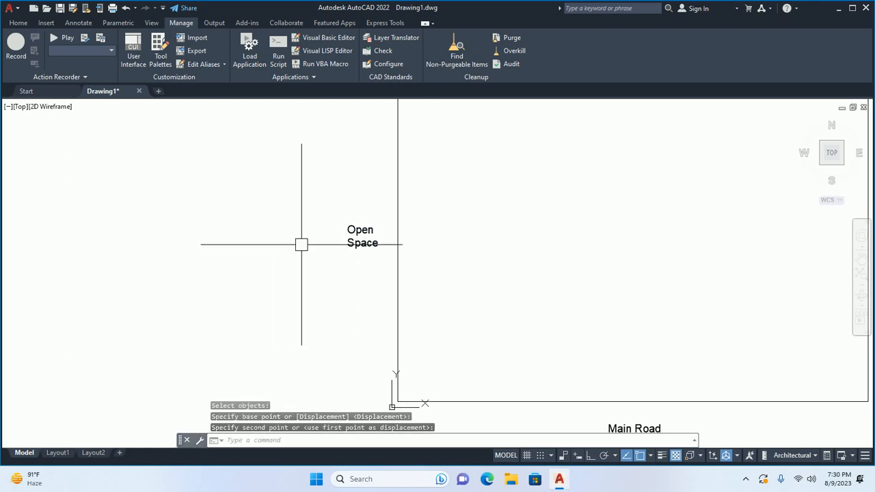
# Move the Other's Property label on the right closer to the rectangle's right edge, at about its mid-height.
pyautogui.scroll(-5, 373, 238)
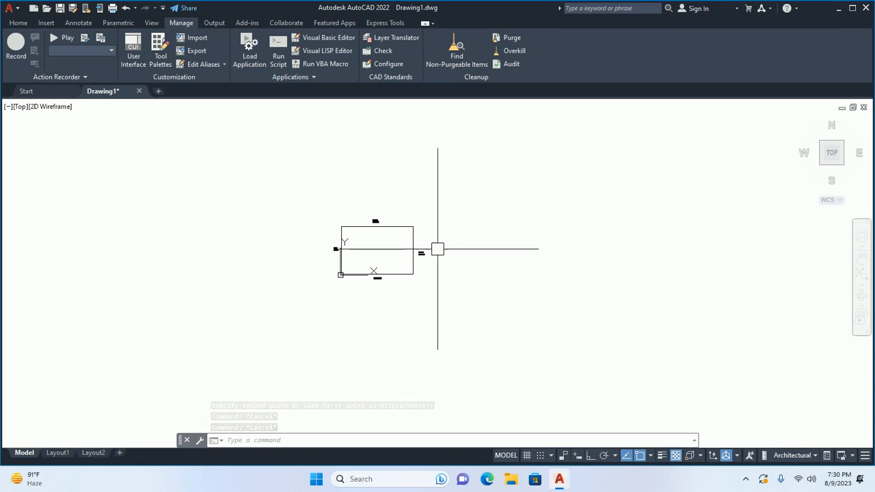
pyautogui.write('m')
pyautogui.press('Return')
pyautogui.scroll(4, 437, 248)
pyautogui.click(392, 260)
pyautogui.press('Return')
pyautogui.scroll(4, 396, 260)
pyautogui.click(467, 280)
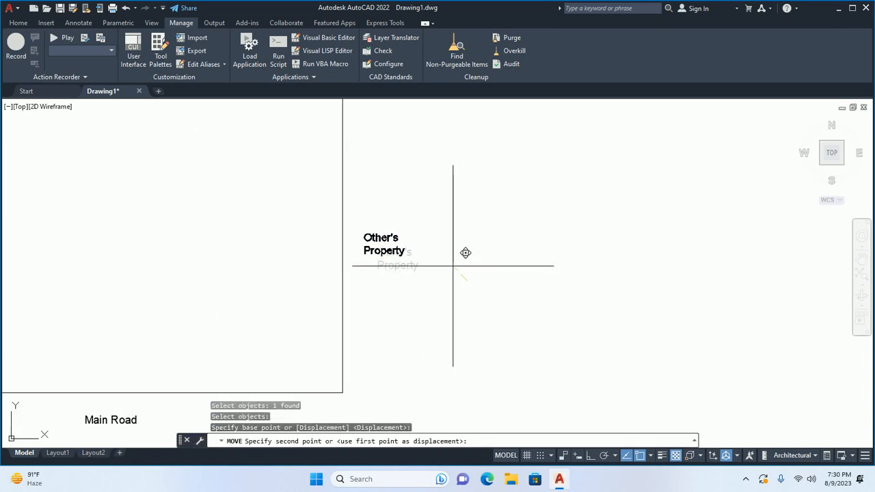
pyautogui.click(446, 247)
pyautogui.press('Escape')
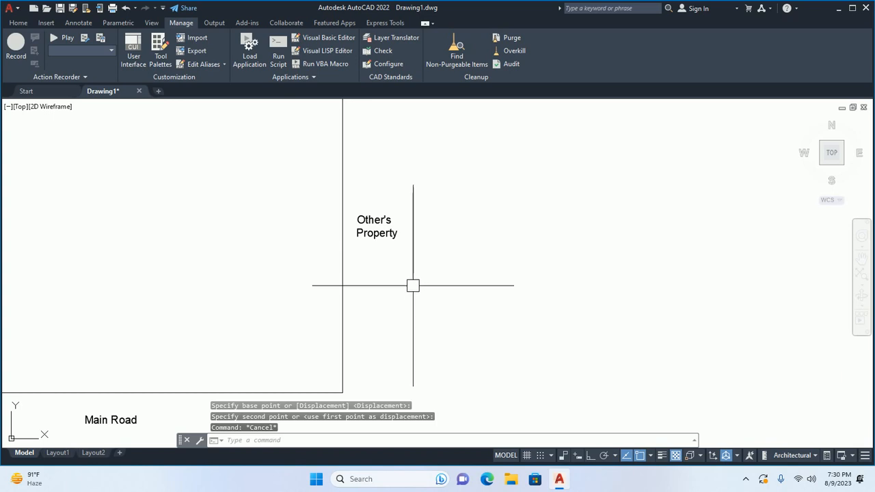
# Move the Other's Property label above the rectangle down, closer to the upper edge.
pyautogui.scroll(-4, 403, 280)
pyautogui.scroll(3, 324, 242)
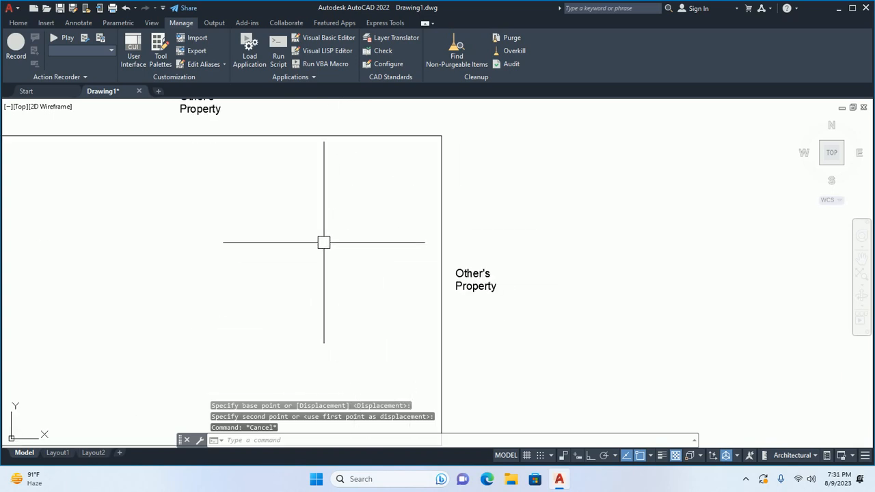
pyautogui.scroll(2, 285, 294)
pyautogui.write('m')
pyautogui.press('Return')
pyautogui.click(241, 188)
pyautogui.click(205, 177)
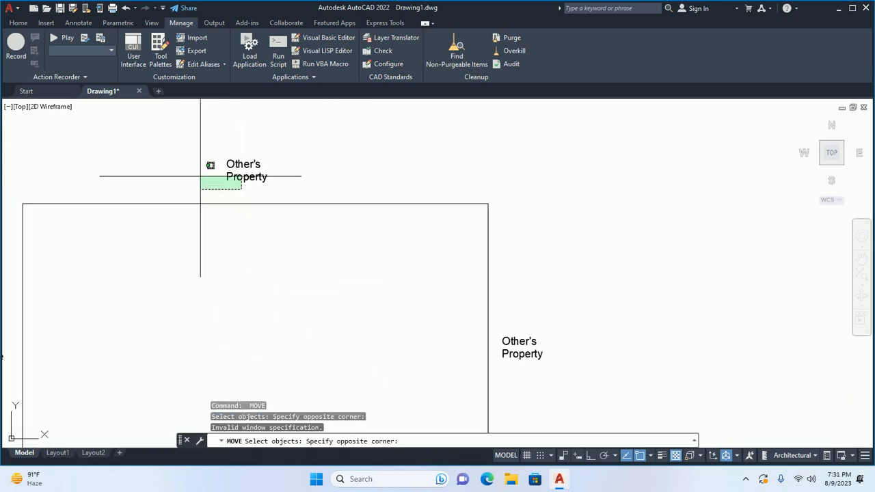
pyautogui.press('Return')
pyautogui.click(242, 267)
pyautogui.press('Escape')
pyautogui.press('Escape')
pyautogui.scroll(-5, 280, 338)
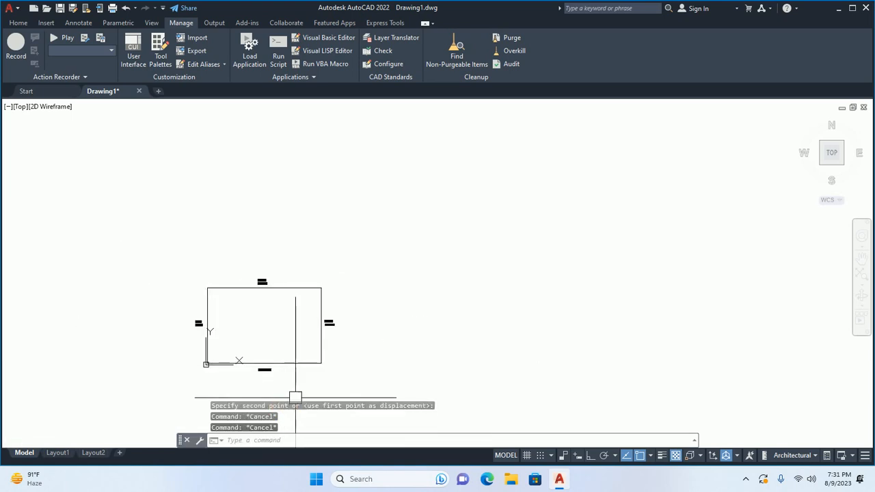
pyautogui.moveTo(294, 400); pyautogui.dragTo(337, 353, button='middle')
pyautogui.scroll(2, 290, 300)
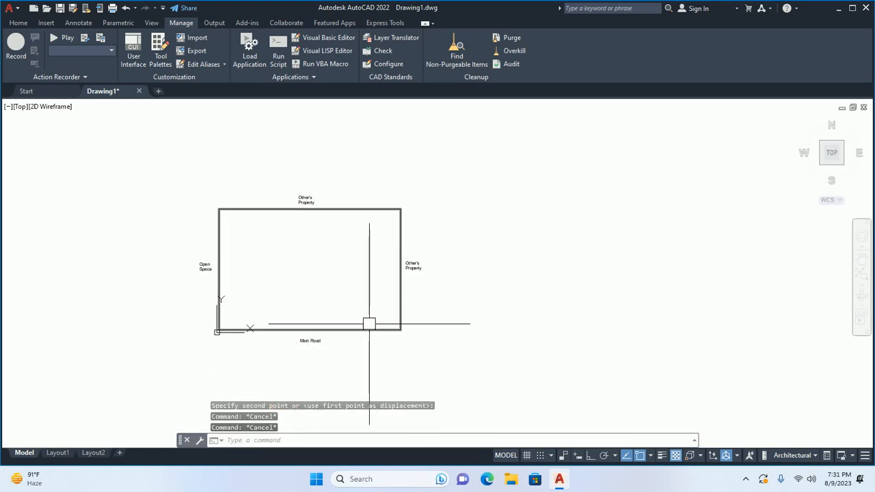
pyautogui.moveTo(367, 322); pyautogui.dragTo(385, 293, button='middle')
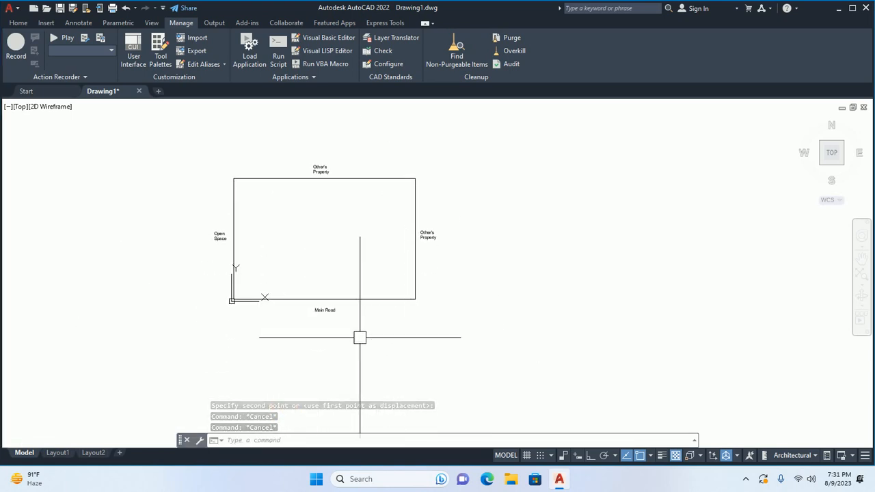
# Open the tool palettes and show the Annotation palette.
pyautogui.write('TP')
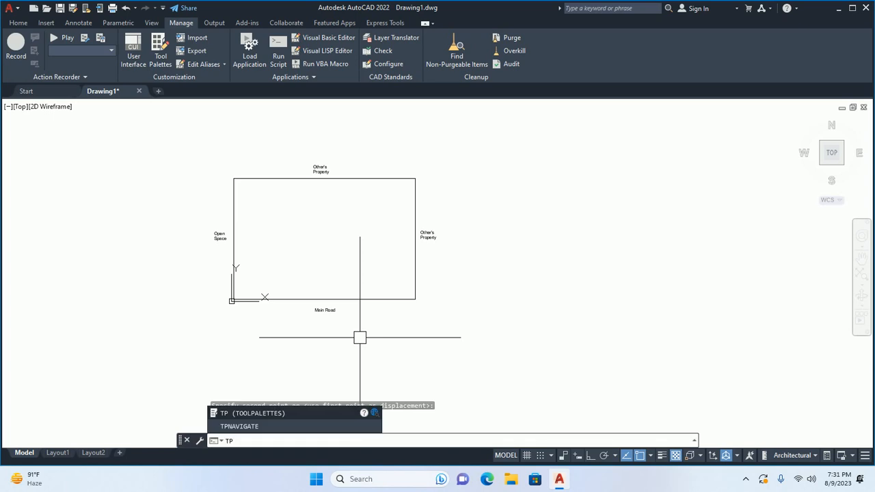
pyautogui.press('Return')
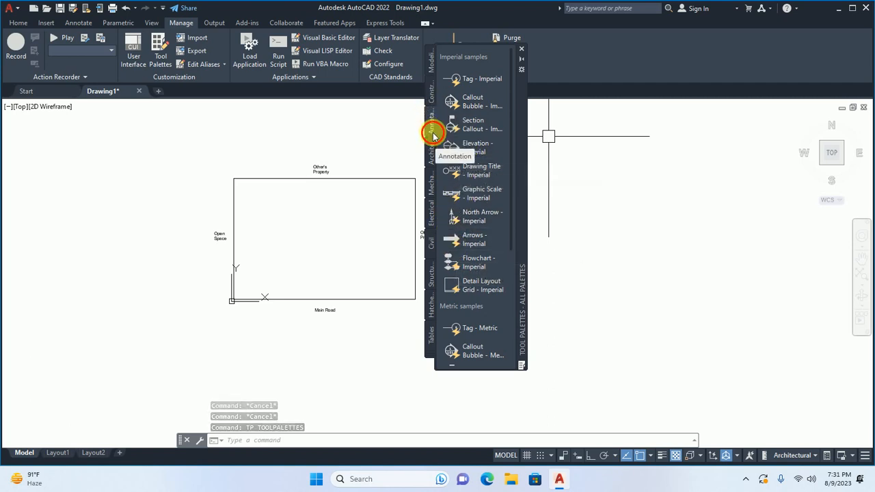
pyautogui.click(430, 149)
pyautogui.click(429, 125)
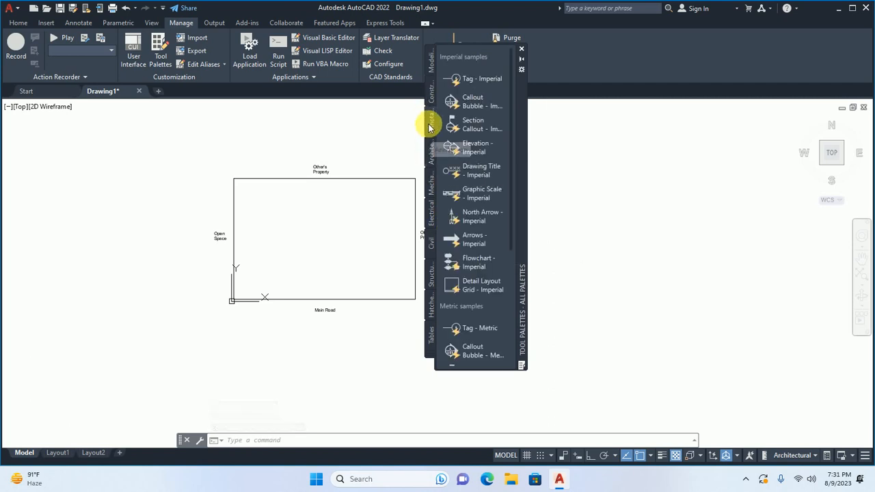
pyautogui.click(427, 89)
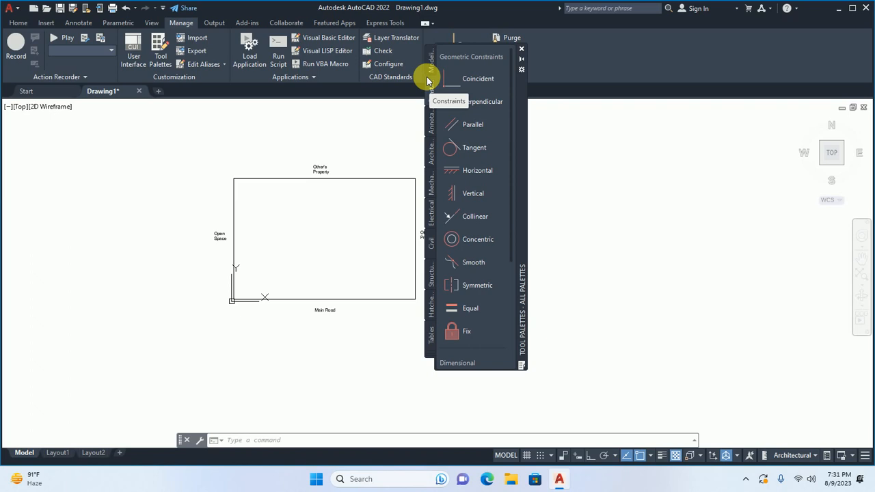
pyautogui.click(430, 129)
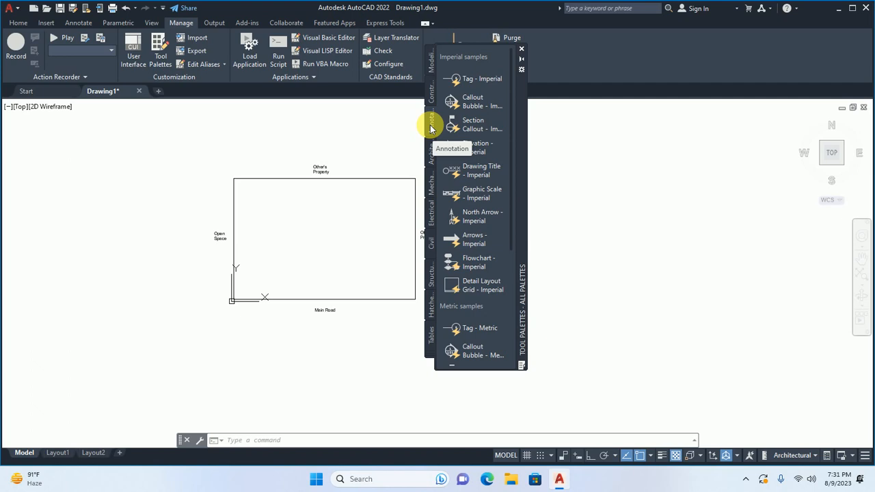
# Insert the Drawing Title - Imperial block below the Main Road label at annotation scale 1:1, and close the tool palettes.
pyautogui.click(479, 170)
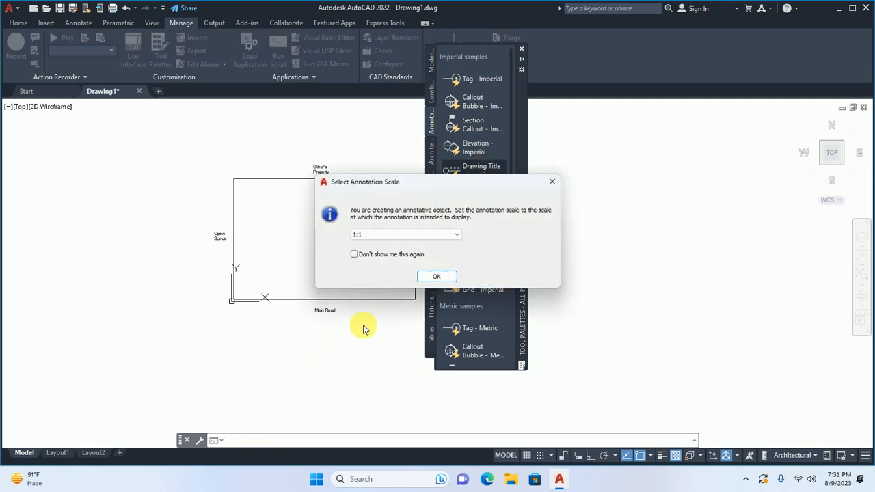
pyautogui.click(441, 275)
pyautogui.scroll(4, 289, 304)
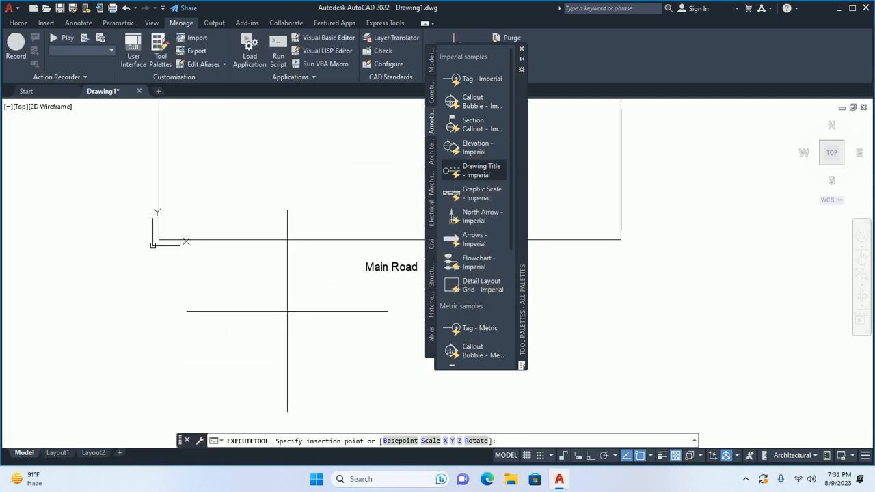
pyautogui.click(289, 309)
pyautogui.click(473, 103)
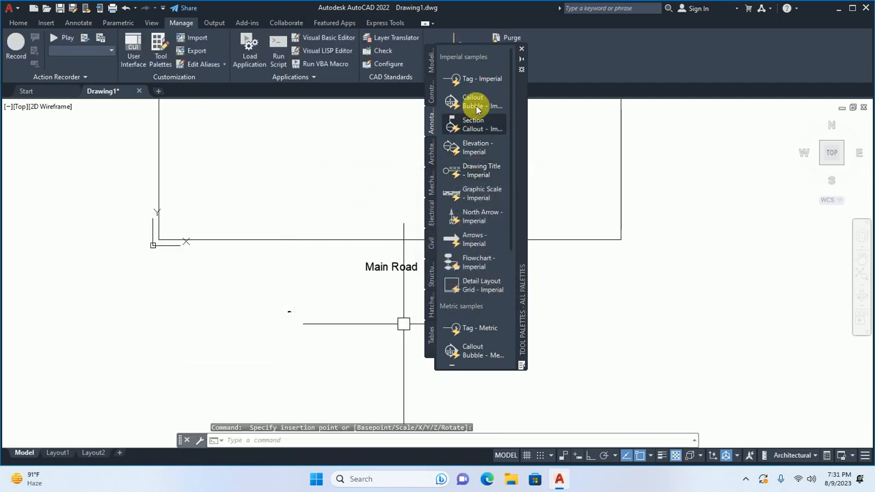
pyautogui.click(522, 49)
pyautogui.scroll(6, 287, 307)
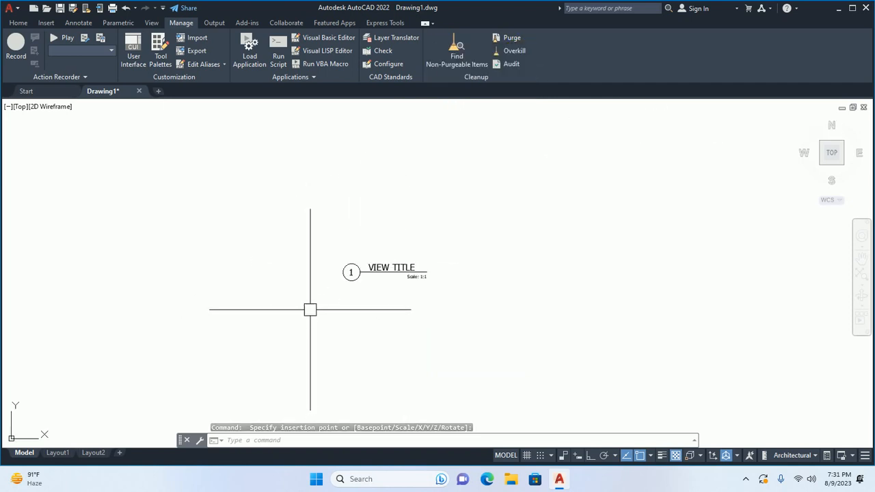
# Scale the drawing title block by a factor of 20 from the left edge of its number circle.
pyautogui.scroll(-4, 332, 294)
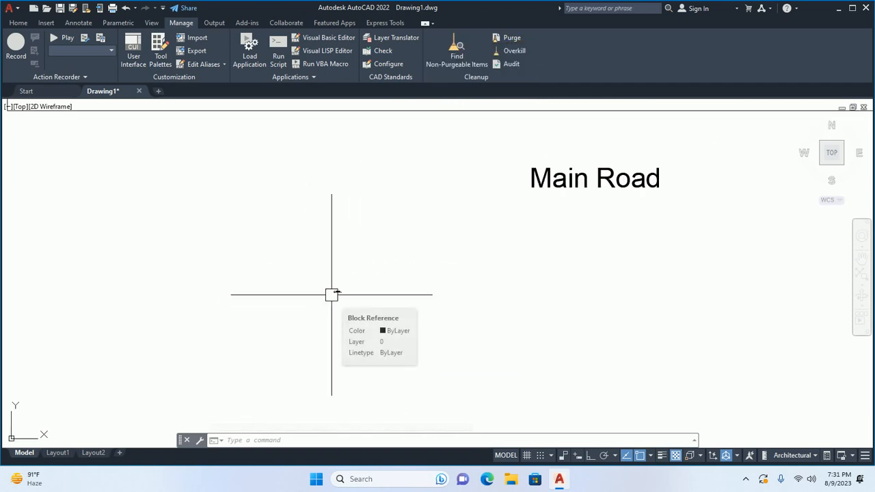
pyautogui.write('sc')
pyautogui.press('Return')
pyautogui.click(323, 282)
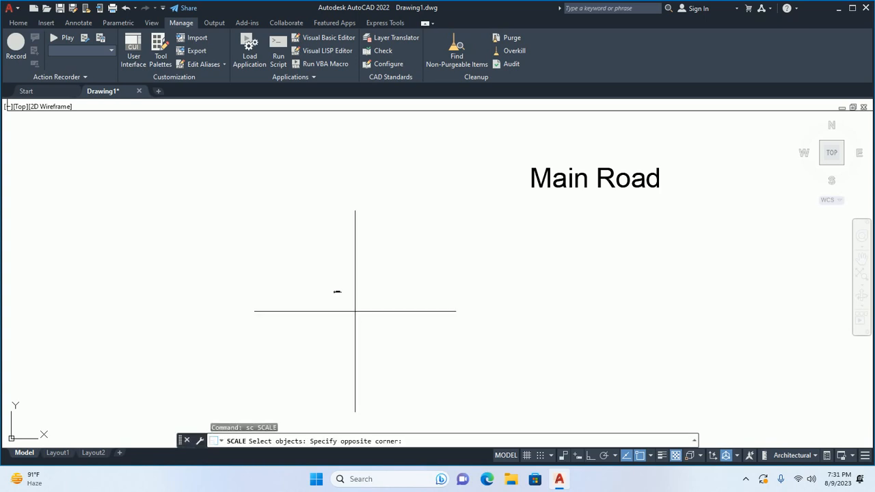
pyautogui.click(351, 308)
pyautogui.press('Return')
pyautogui.scroll(2, 315, 286)
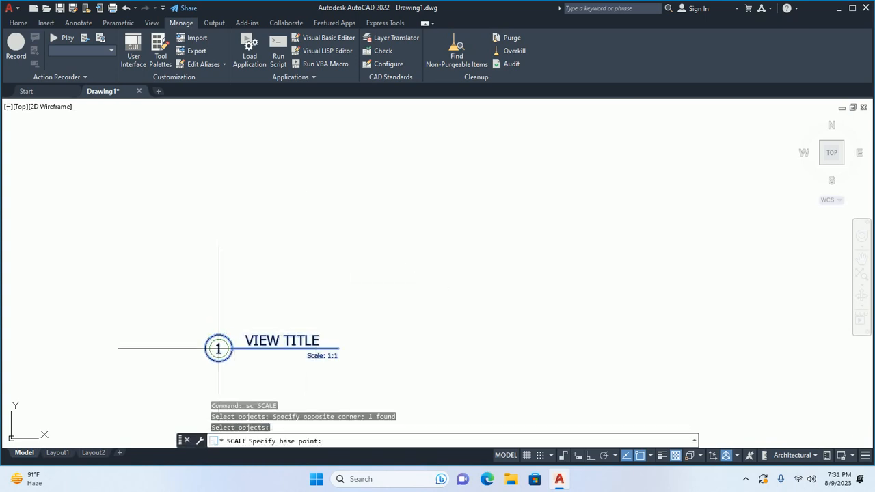
pyautogui.click(205, 347)
pyautogui.write('20')
pyautogui.press('Return')
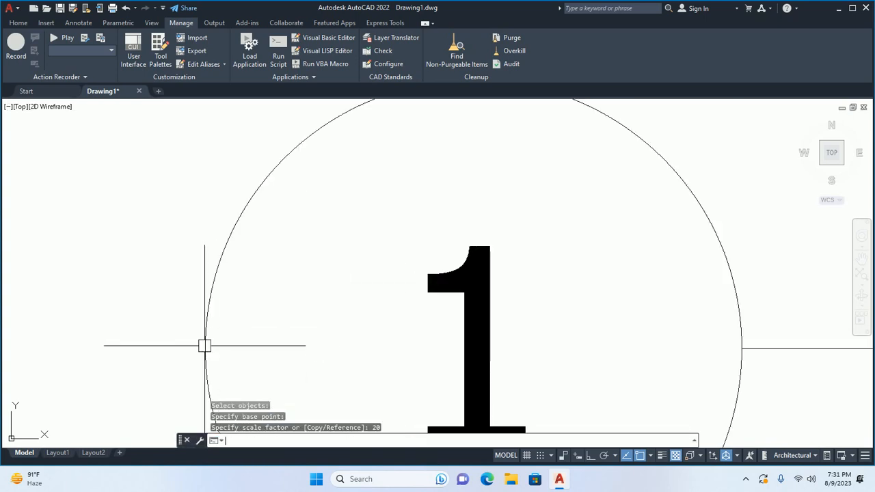
# Enlarge the drawing title block again by a factor of 2 from the left edge of its circle.
pyautogui.scroll(-5, 205, 345)
pyautogui.scroll(3, 267, 314)
pyautogui.moveTo(267, 315); pyautogui.dragTo(293, 326, button='middle')
pyautogui.press('Return')
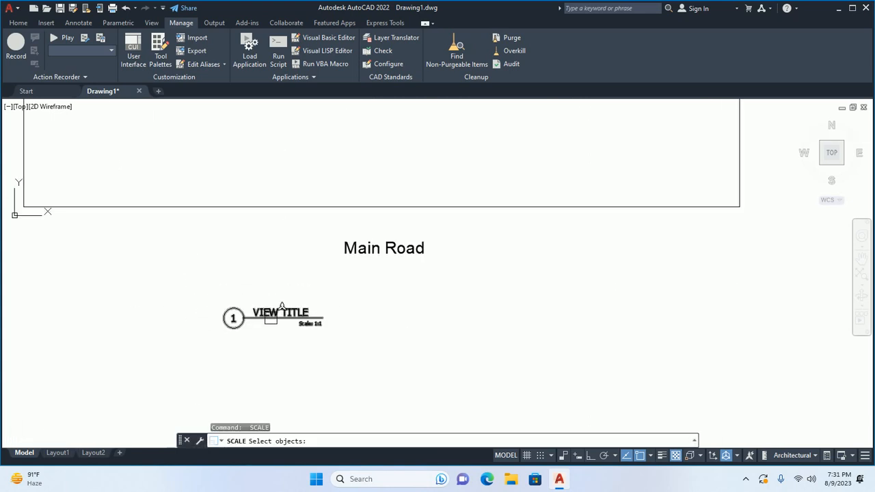
pyautogui.click(235, 316)
pyautogui.press('Return')
pyautogui.click(224, 318)
pyautogui.write('2')
pyautogui.press('Return')
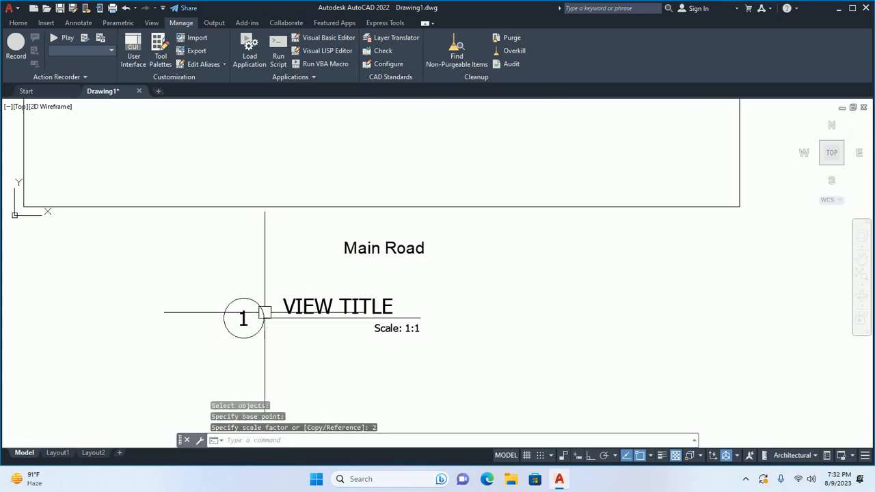
# Change the drawing name attribute of the title block to "Site Layout".
pyautogui.scroll(-4, 319, 308)
pyautogui.scroll(4, 319, 308)
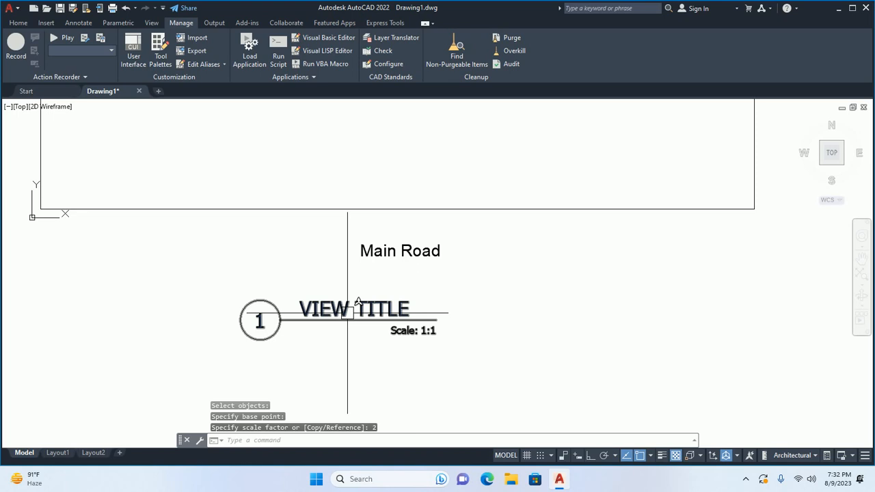
pyautogui.doubleClick(347, 312)
pyautogui.press('Escape')
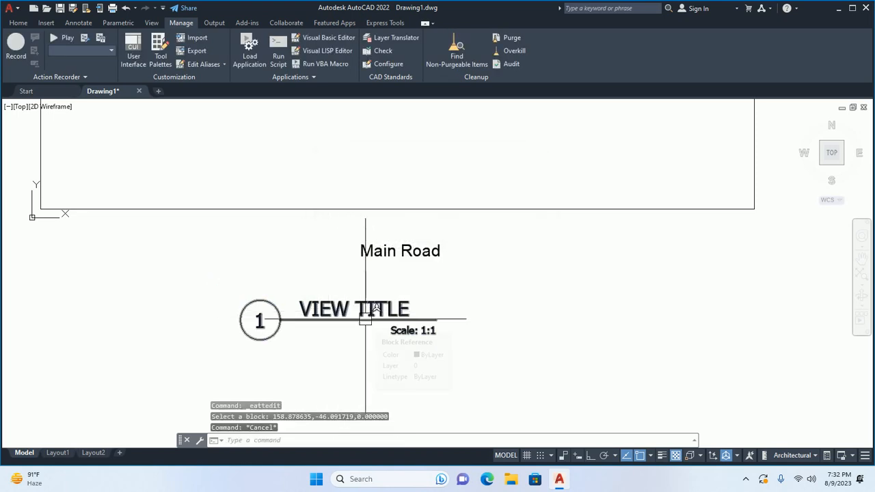
pyautogui.scroll(4, 365, 319)
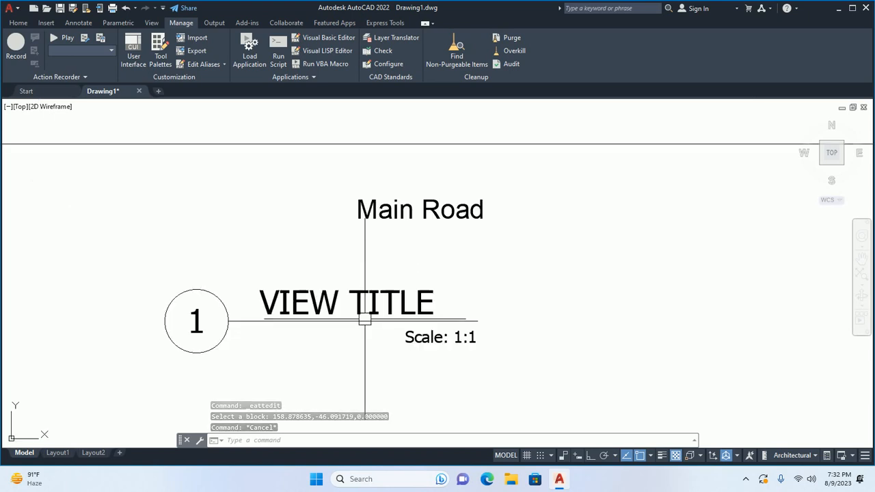
pyautogui.doubleClick(305, 304)
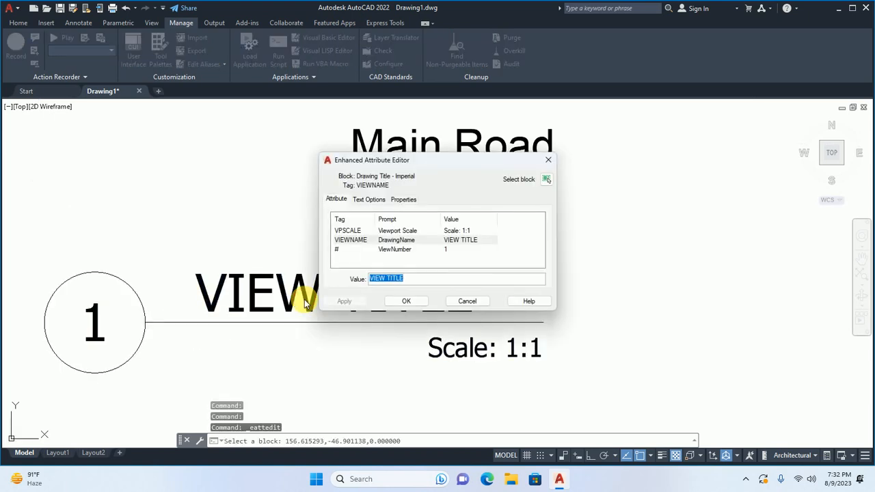
pyautogui.write('Site ')
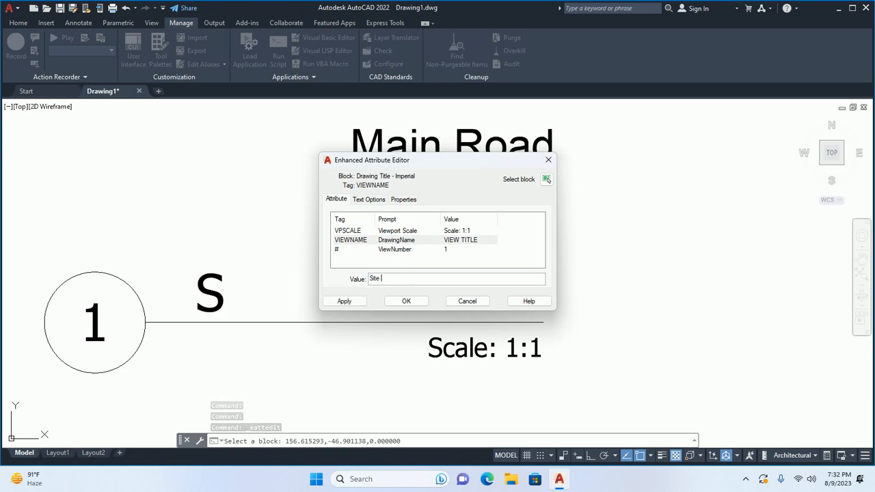
pyautogui.write('Layout')
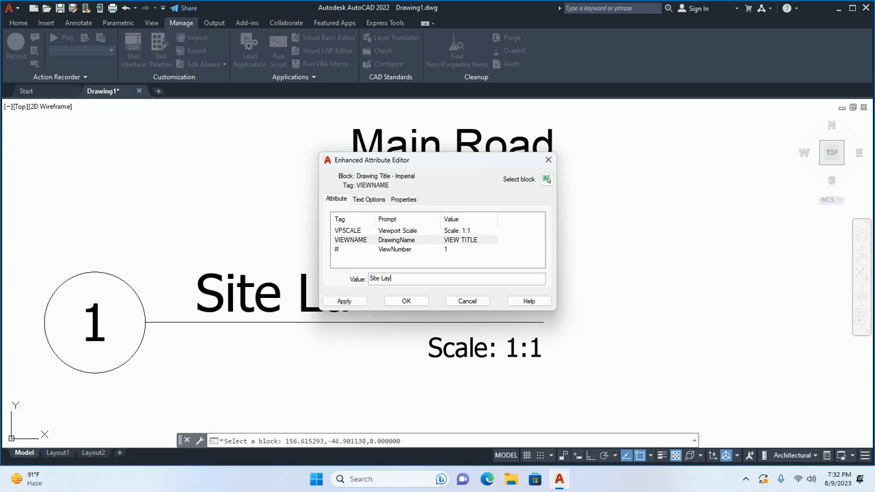
pyautogui.click(406, 300)
# Change the viewport scale attribute of the title block to "Scale: NTS".
pyautogui.scroll(-5, 415, 308)
pyautogui.scroll(4, 420, 339)
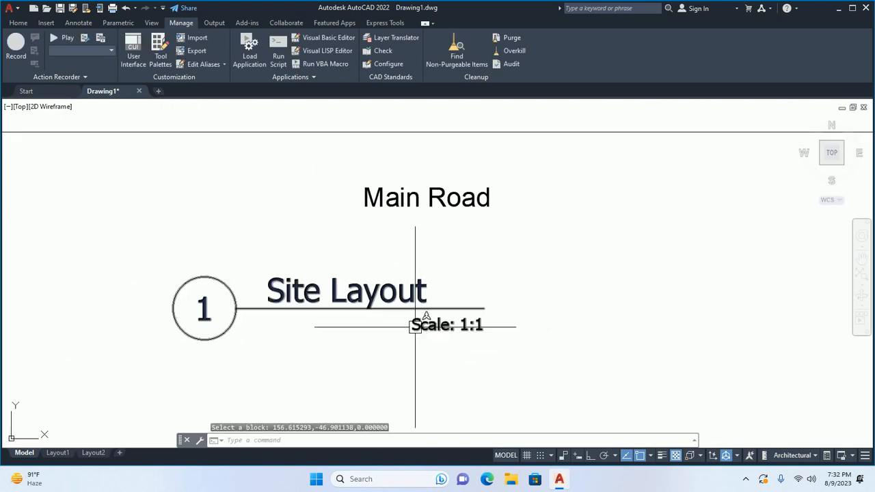
pyautogui.click(420, 327)
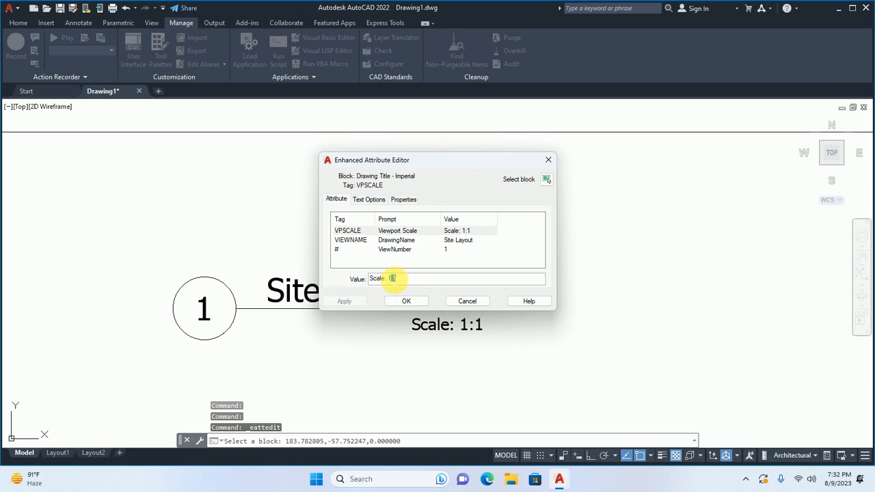
pyautogui.press('BackSpace')
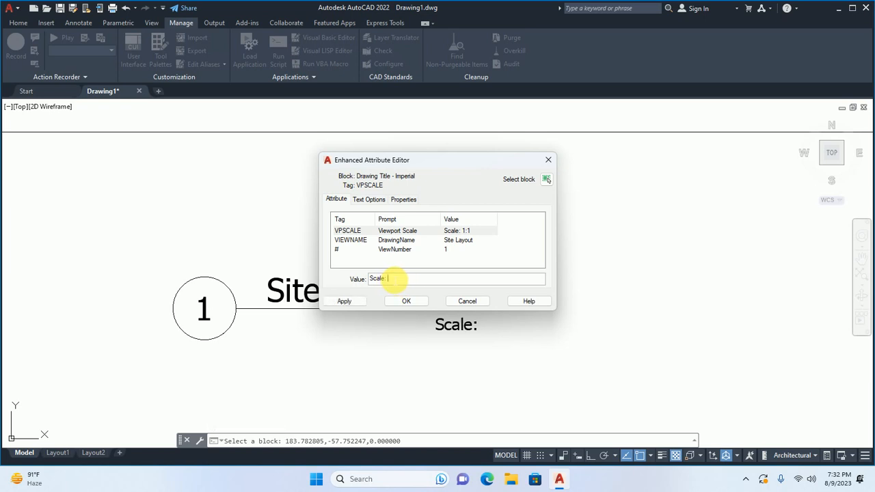
pyautogui.write('NTS')
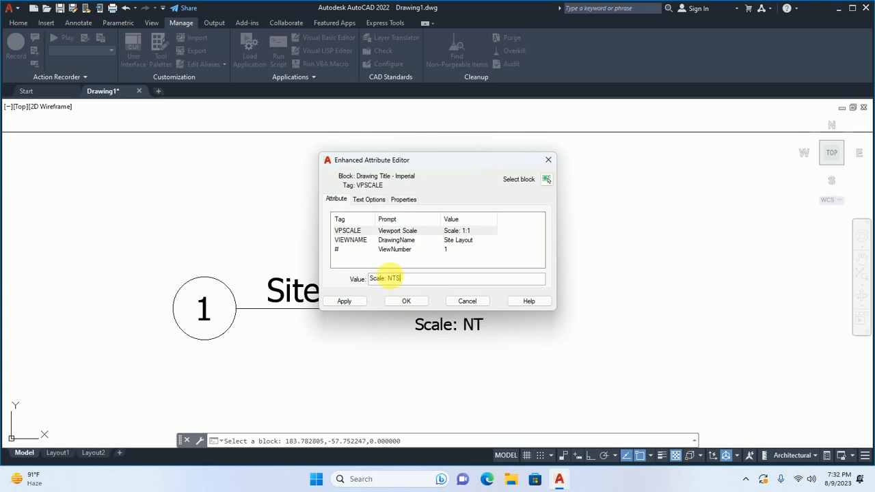
pyautogui.click(359, 301)
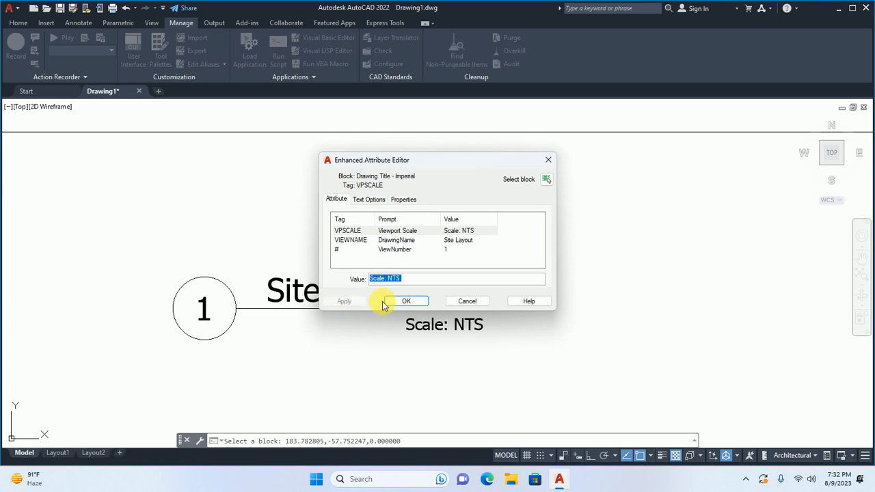
pyautogui.click(547, 179)
pyautogui.scroll(-2, 439, 320)
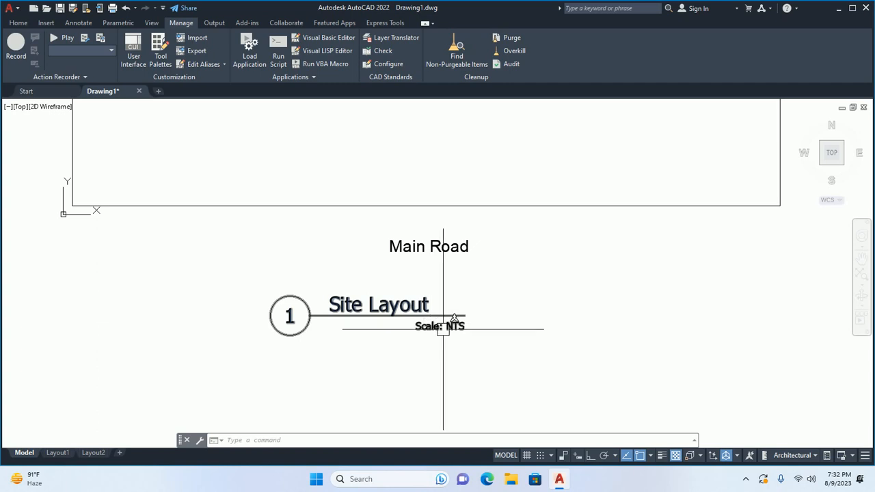
pyautogui.press('Escape')
pyautogui.press('Escape')
pyautogui.scroll(-2, 441, 303)
pyautogui.scroll(4, 442, 303)
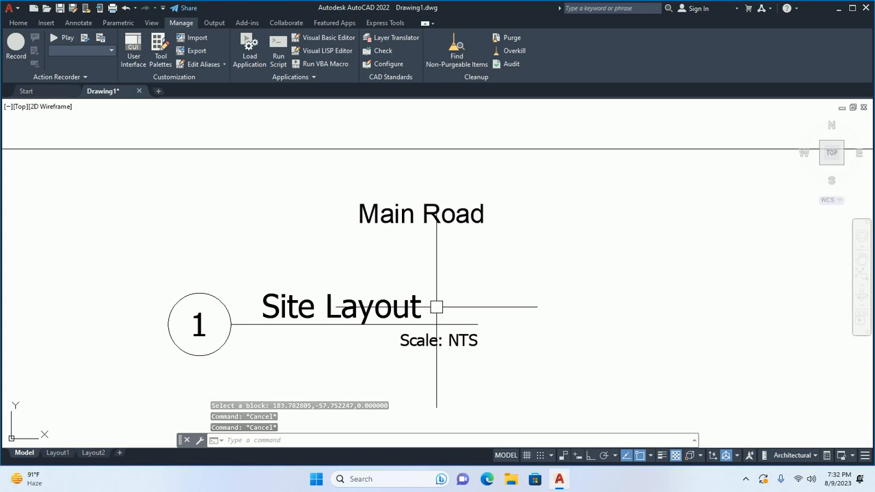
pyautogui.press('Escape')
pyautogui.scroll(-2, 459, 312)
# Move the Site Layout title block right so it sits roughly centred beneath the Main Road label.
pyautogui.moveTo(458, 313); pyautogui.dragTo(456, 326, button='middle')
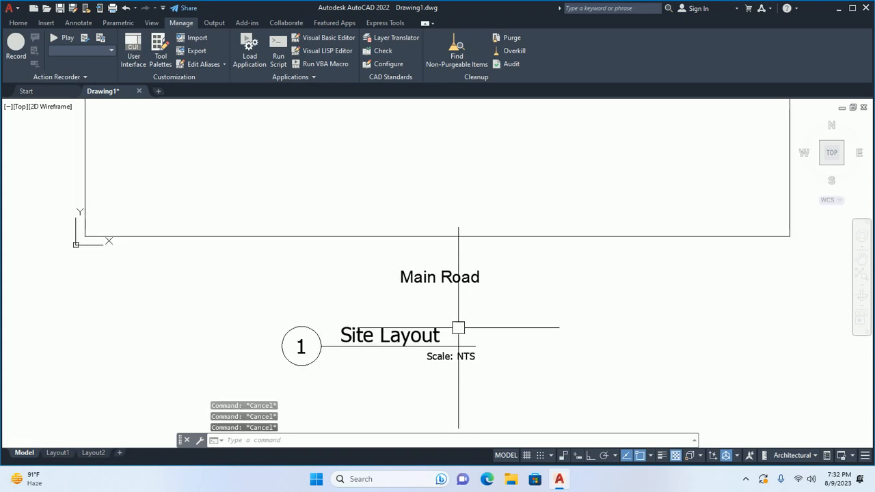
pyautogui.write('m')
pyautogui.press('Return')
pyautogui.click(418, 326)
pyautogui.press('Return')
pyautogui.click(403, 392)
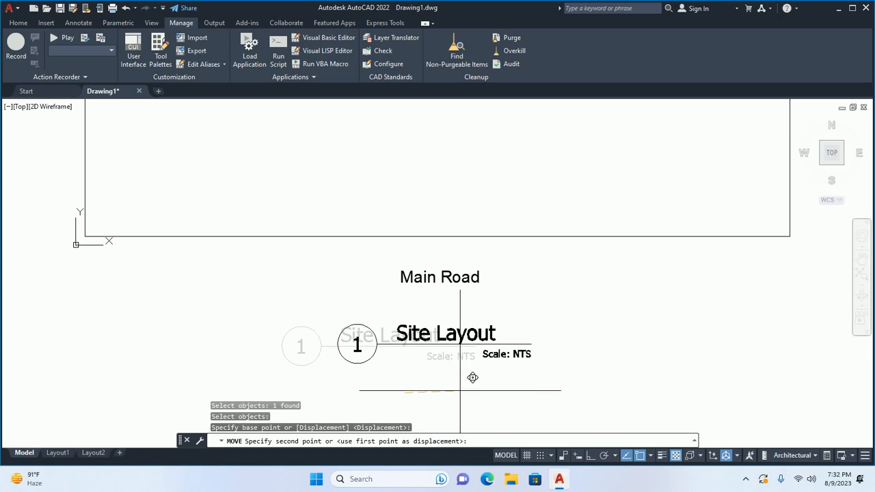
pyautogui.press('Escape')
pyautogui.press('Escape')
pyautogui.press('Escape')
# Hatch the interior of the plot rectangle with the predefined ANSI31 pattern at a scale of 25.
pyautogui.scroll(-5, 404, 288)
pyautogui.scroll(4, 457, 322)
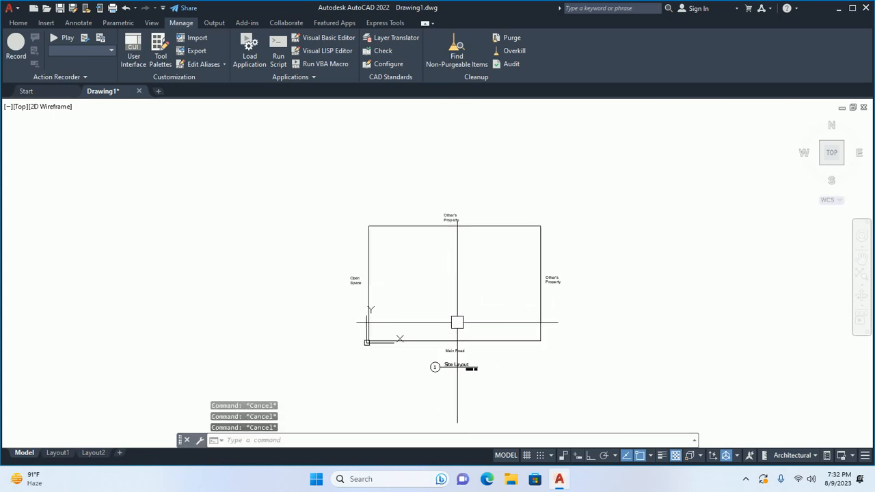
pyautogui.moveTo(470, 331); pyautogui.dragTo(465, 281, button='middle')
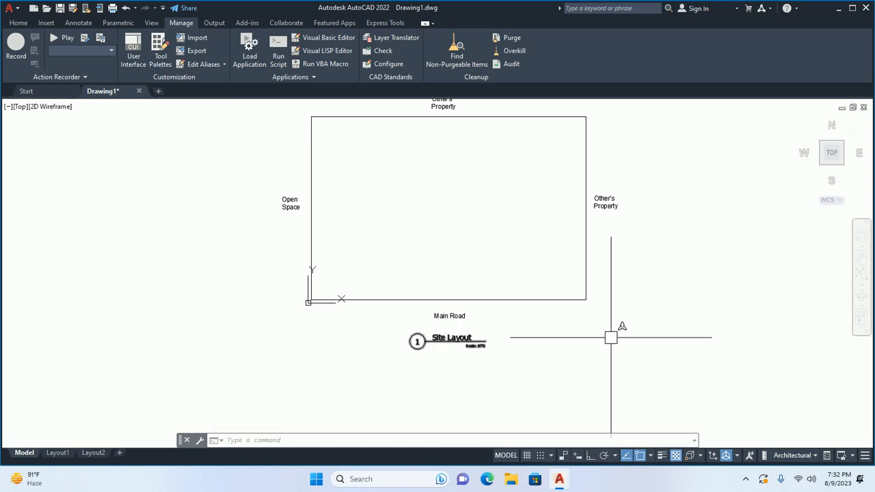
pyautogui.scroll(-2, 544, 247)
pyautogui.moveTo(544, 248); pyautogui.dragTo(550, 296, button='middle')
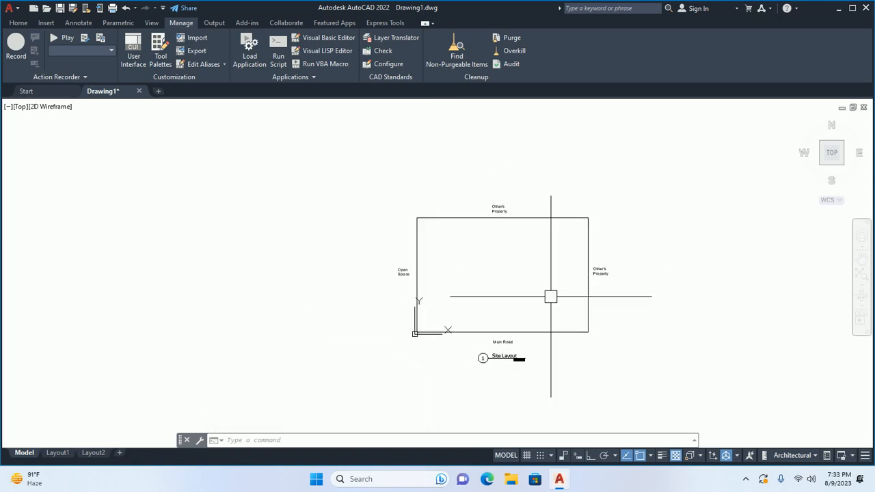
pyautogui.write('h')
pyautogui.press('Return')
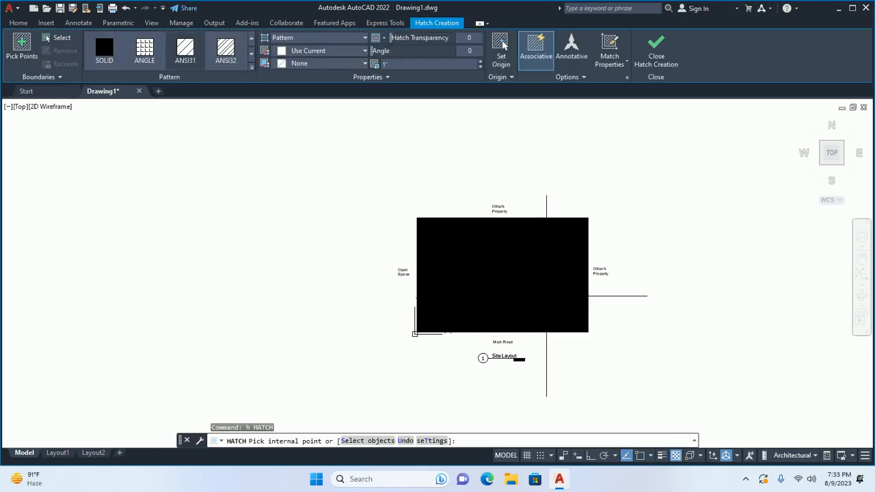
pyautogui.write('t')
pyautogui.press('Return')
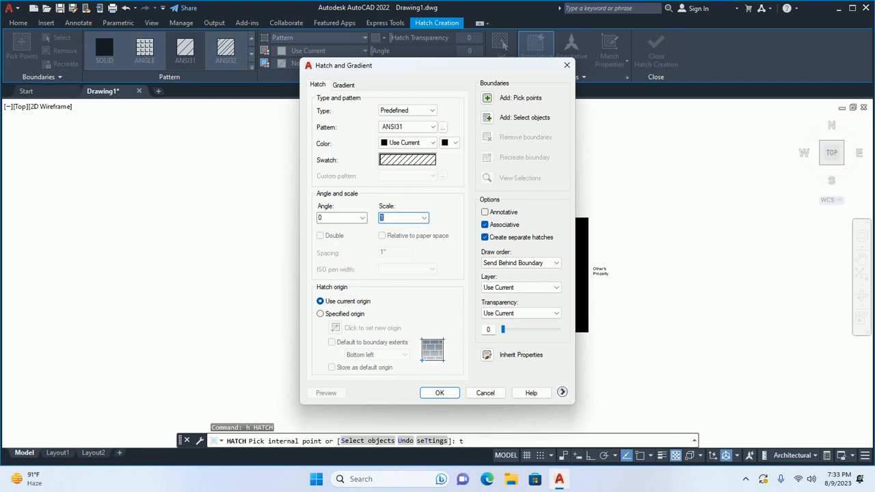
pyautogui.click(484, 98)
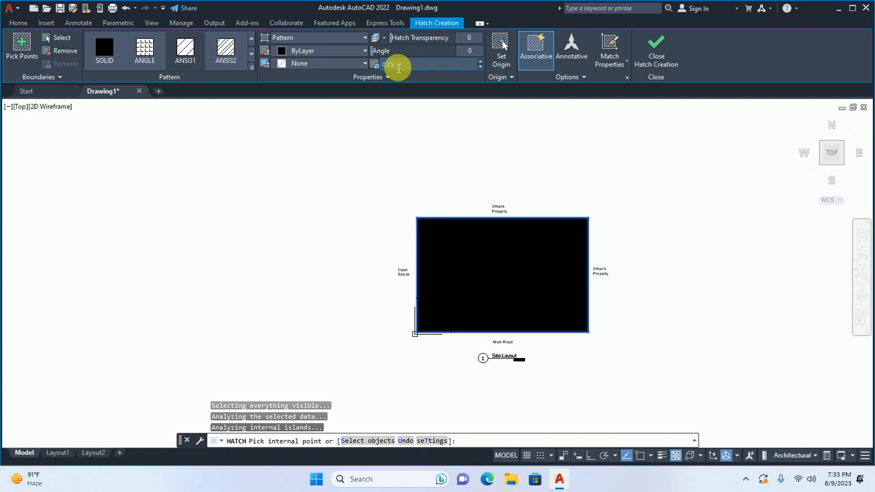
pyautogui.press('Return')
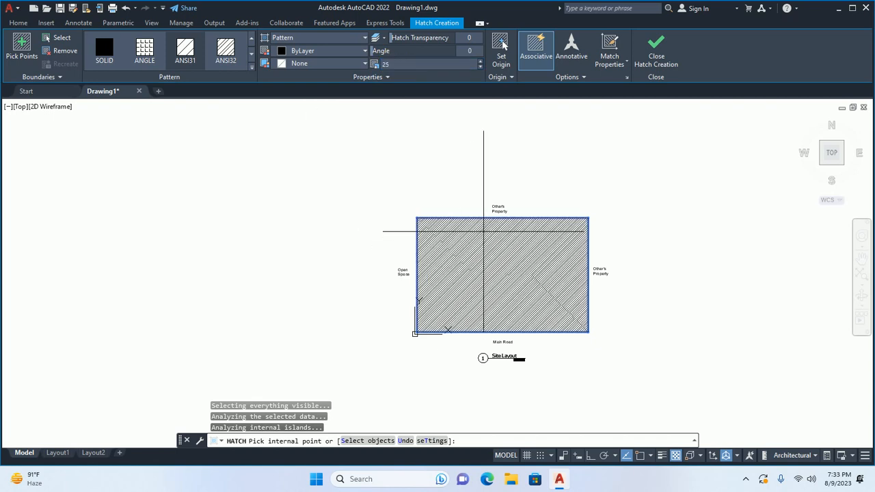
# Set the plot hatch scale to 100 and finish the hatch.
pyautogui.click(406, 67)
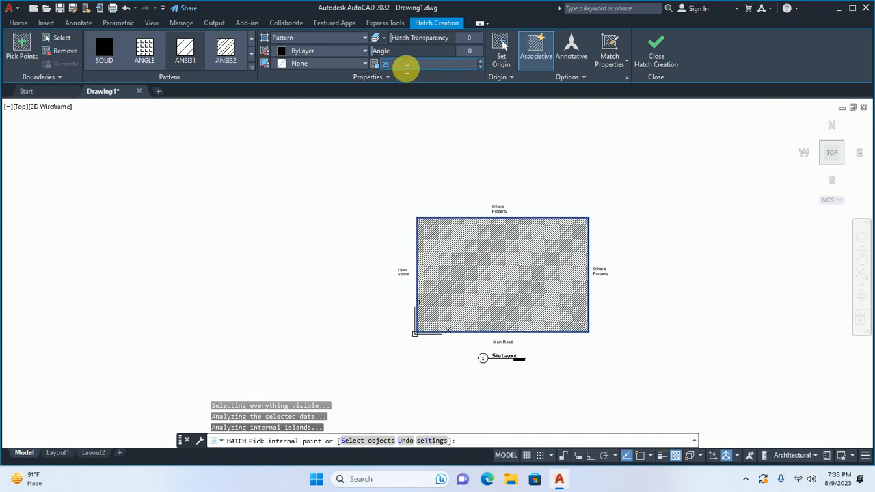
pyautogui.write('100')
pyautogui.press('Return')
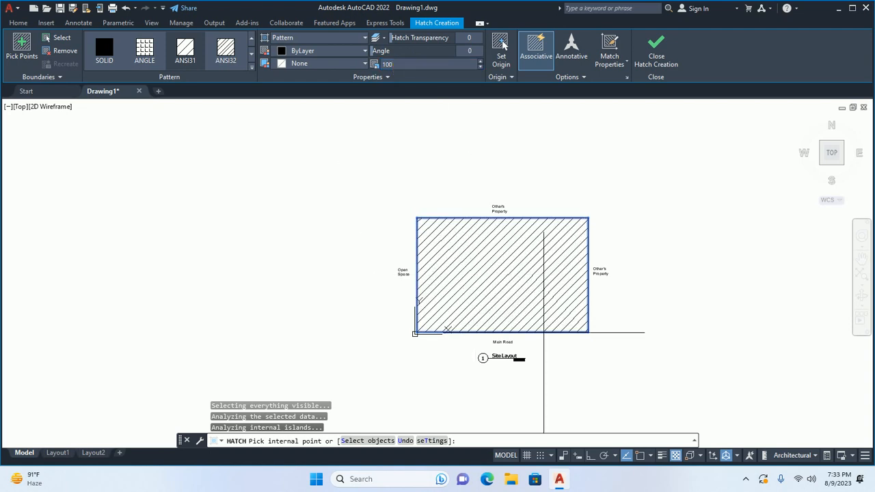
pyautogui.press('Escape')
pyautogui.press('Escape')
pyautogui.scroll(2, 554, 311)
pyautogui.scroll(-1, 553, 311)
pyautogui.moveTo(498, 265)
pyautogui.mouseDown(button='middle')
pyautogui.moveTo(475, 305)
pyautogui.moveTo(454, 291)
pyautogui.mouseUp(button='middle')
pyautogui.press('Escape')
# Add a linear dimension to the plot's bottom edge, placing it between the edge and the Main Road label.
pyautogui.moveTo(536, 287); pyautogui.dragTo(480, 245, button='middle')
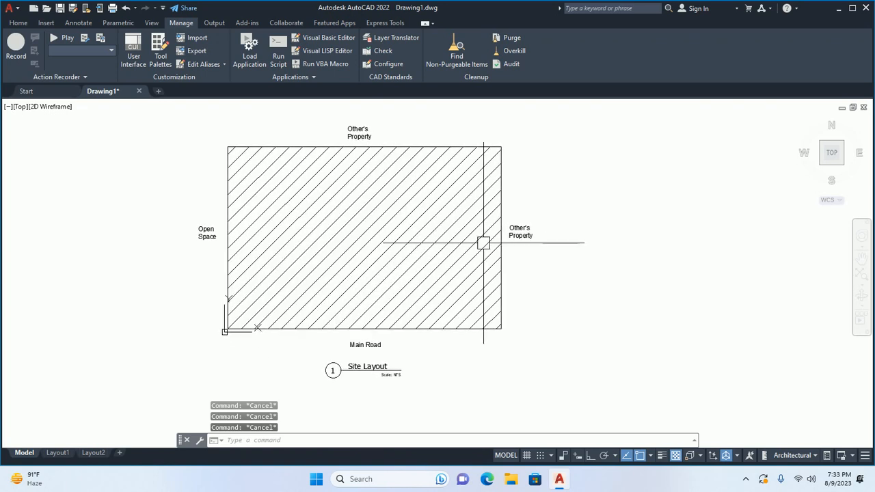
pyautogui.write('dli')
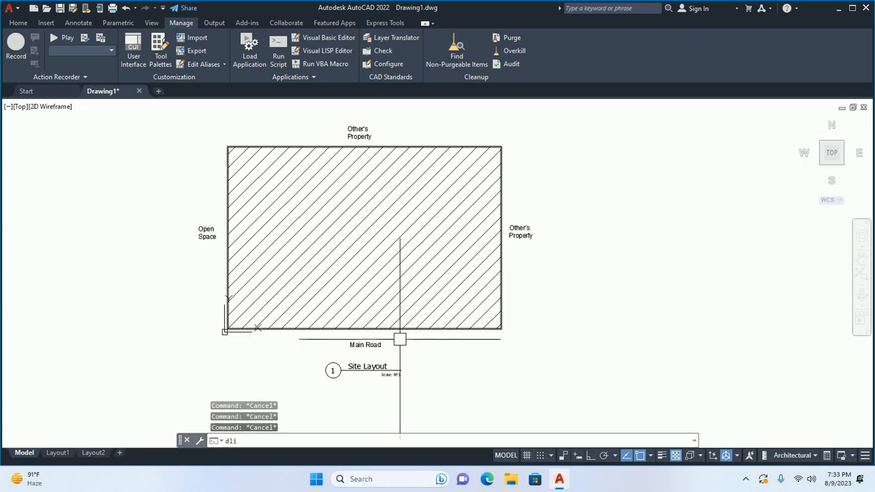
pyautogui.press('Return')
pyautogui.press('Return')
pyautogui.scroll(4, 417, 323)
pyautogui.click(422, 331)
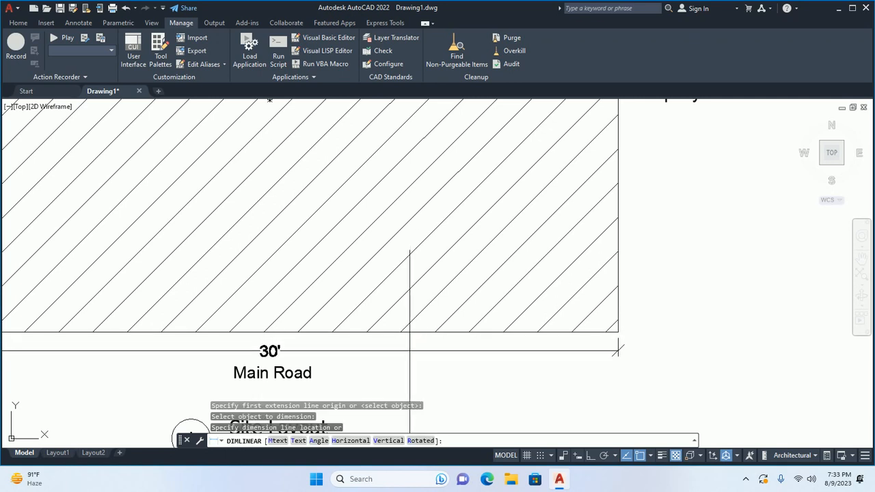
pyautogui.click(411, 349)
# Add a linear dimension to the plot's right edge, placing it just outside the rectangle.
pyautogui.press('Return')
pyautogui.press('Return')
pyautogui.scroll(-2, 617, 265)
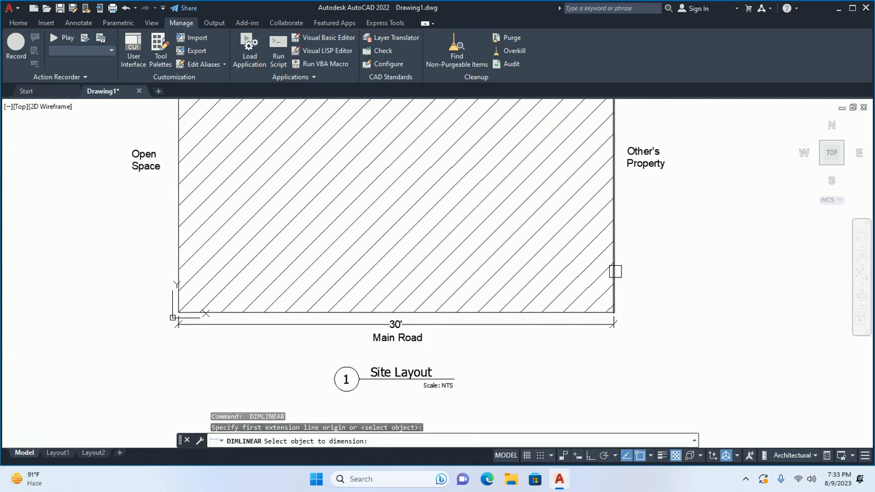
pyautogui.click(617, 265)
pyautogui.scroll(3, 617, 265)
pyautogui.click(641, 272)
pyautogui.press('Escape')
pyautogui.scroll(-3, 635, 272)
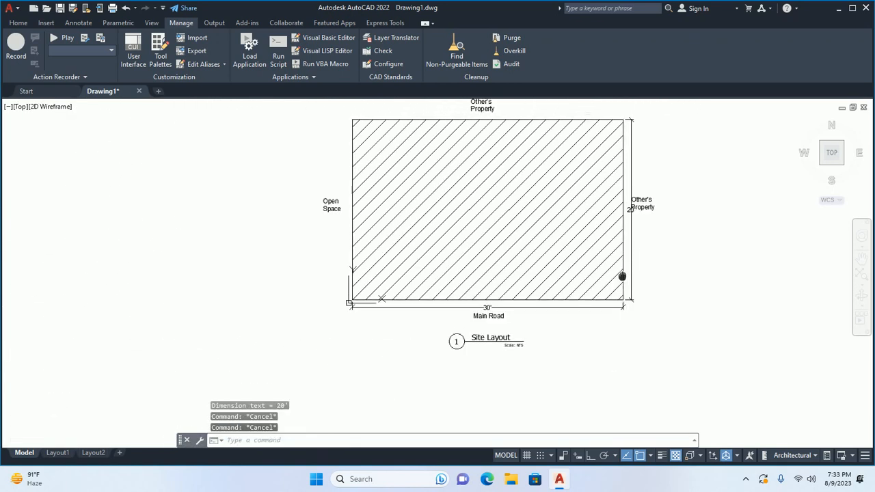
# Move the Other's Property label beside the plot's right edge outward so it clears the vertical dimension.
pyautogui.write('m')
pyautogui.press('Return')
pyautogui.click(638, 234)
pyautogui.click(630, 199)
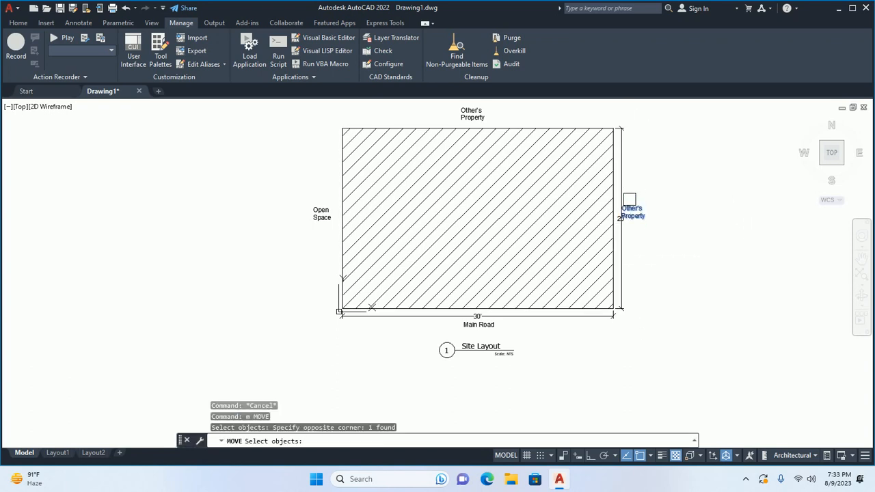
pyautogui.press('Return')
pyautogui.click(646, 248)
pyautogui.click(655, 254)
pyautogui.press('Escape')
pyautogui.moveTo(560, 300); pyautogui.dragTo(575, 258, button='middle')
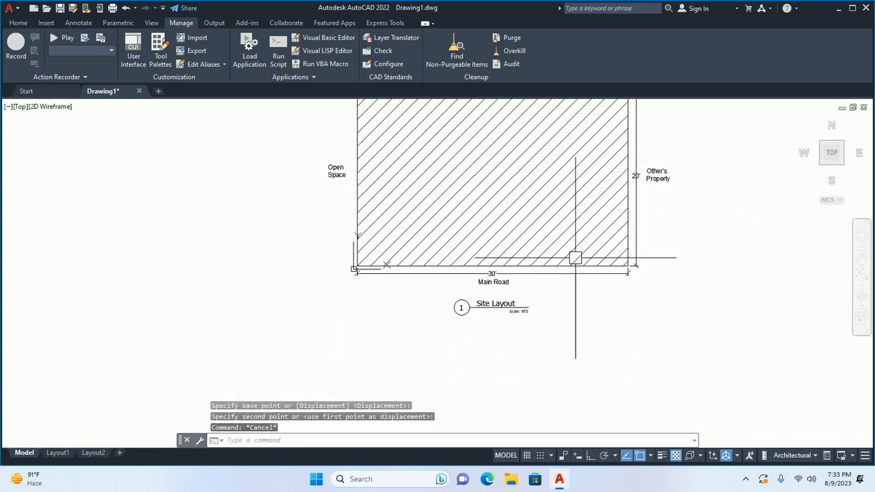
pyautogui.moveTo(478, 257); pyautogui.dragTo(473, 299, button='middle')
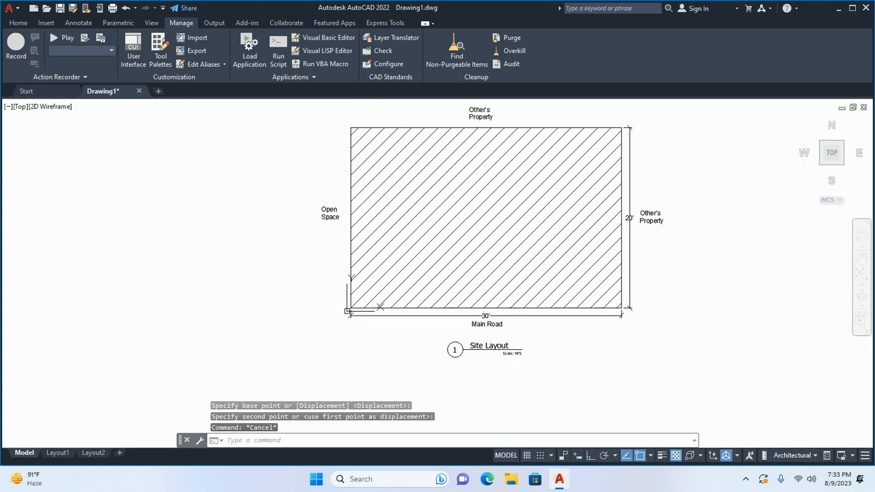
pyautogui.moveTo(558, 311); pyautogui.dragTo(425, 334, button='middle')
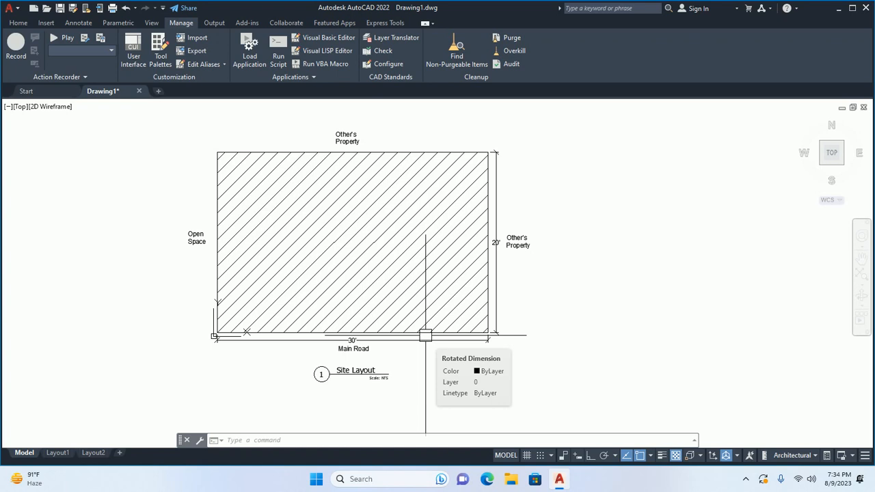
pyautogui.press('Escape')
pyautogui.press('Escape')
pyautogui.press('Escape')
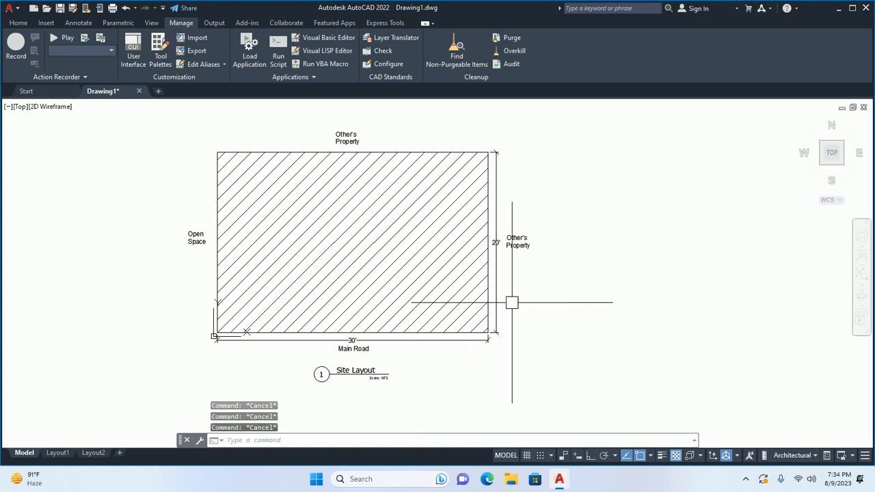
# Copy the plot rectangle without its hatch horizontally to the empty area right of the site layout, with Ortho on.
pyautogui.write('co')
pyautogui.press('Return')
pyautogui.scroll(4, 456, 308)
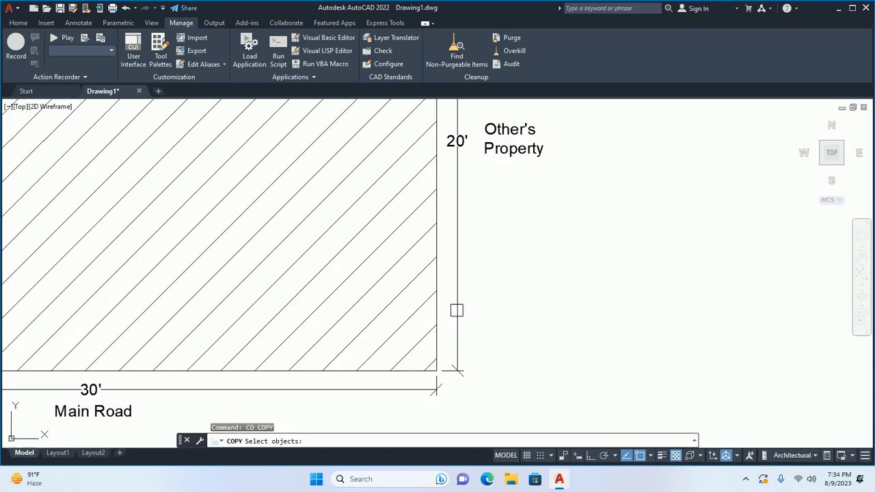
pyautogui.click(423, 310)
pyautogui.press('Return')
pyautogui.click(453, 308)
pyautogui.scroll(-6, 445, 332)
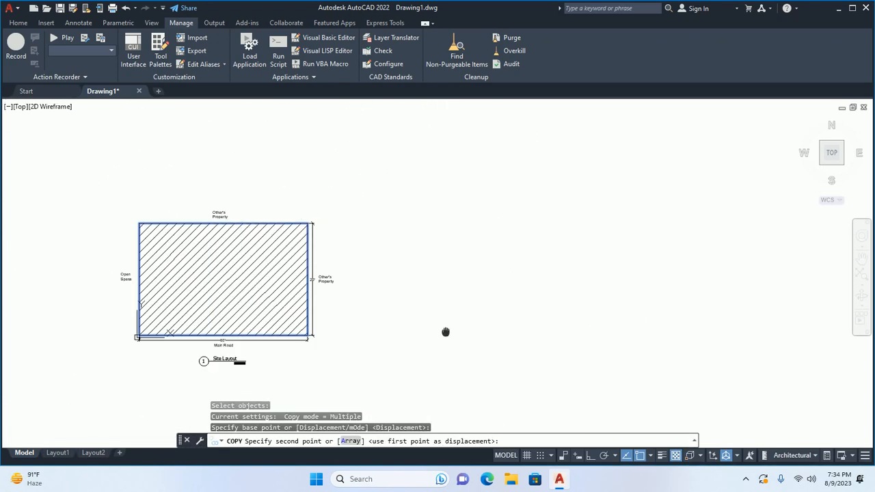
pyautogui.press('F8')
pyautogui.click(414, 307)
pyautogui.press('Escape')
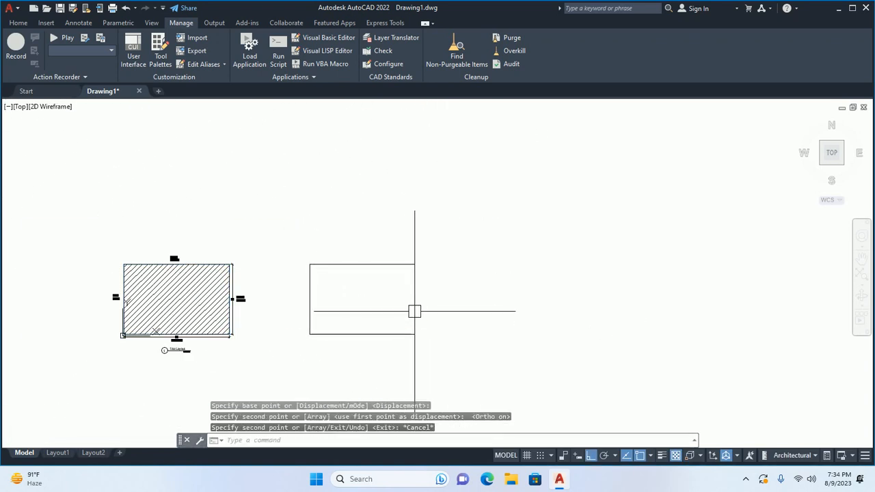
# Open the Layer Properties Manager, place it mid-drawing, enlarge it, and widen its columns so the names and headings are readable.
pyautogui.moveTo(370, 354); pyautogui.dragTo(385, 366, button='middle')
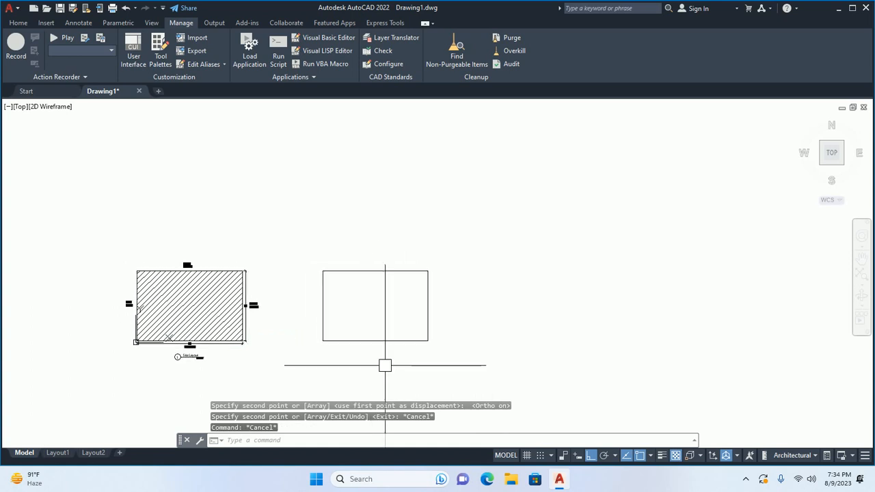
pyautogui.write('la')
pyautogui.press('Return')
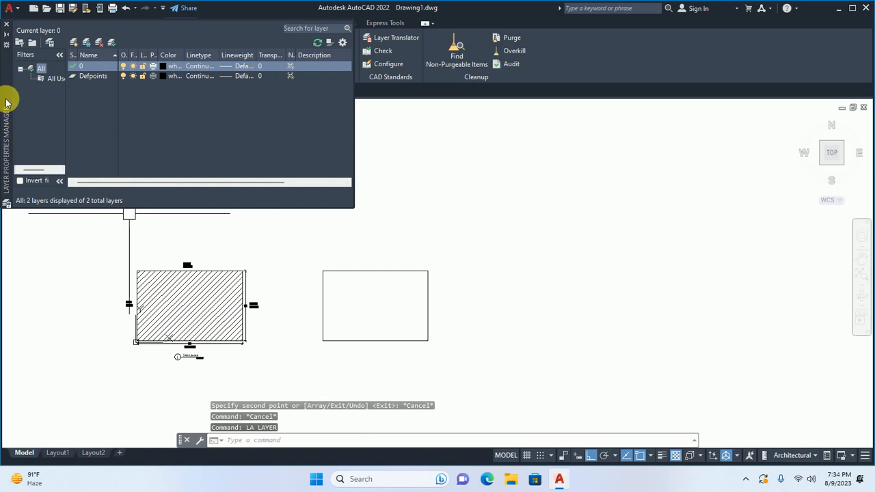
pyautogui.moveTo(6, 98)
pyautogui.mouseDown()
pyautogui.moveTo(272, 267)
pyautogui.moveTo(262, 214)
pyautogui.mouseUp()
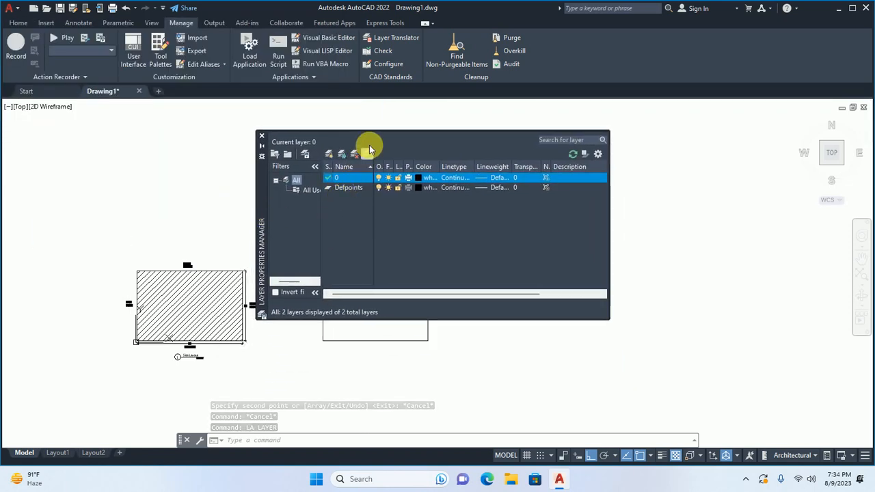
pyautogui.moveTo(415, 167); pyautogui.dragTo(414, 167)
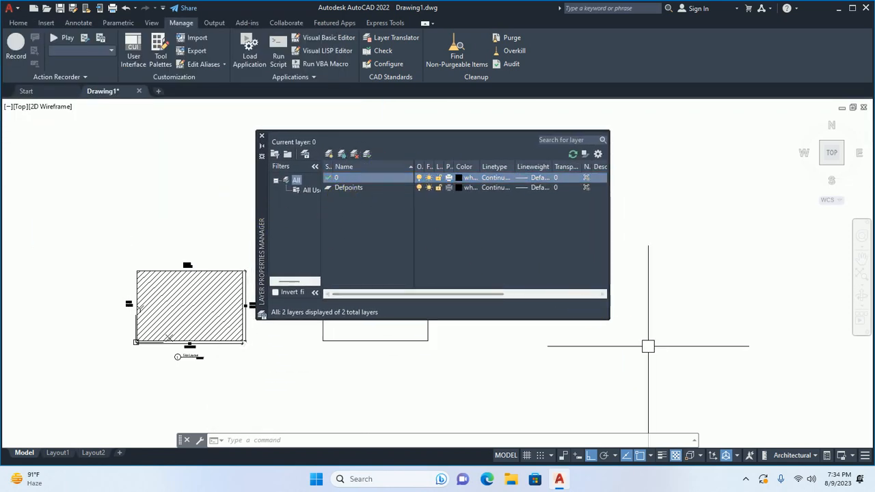
pyautogui.moveTo(612, 321); pyautogui.dragTo(685, 341)
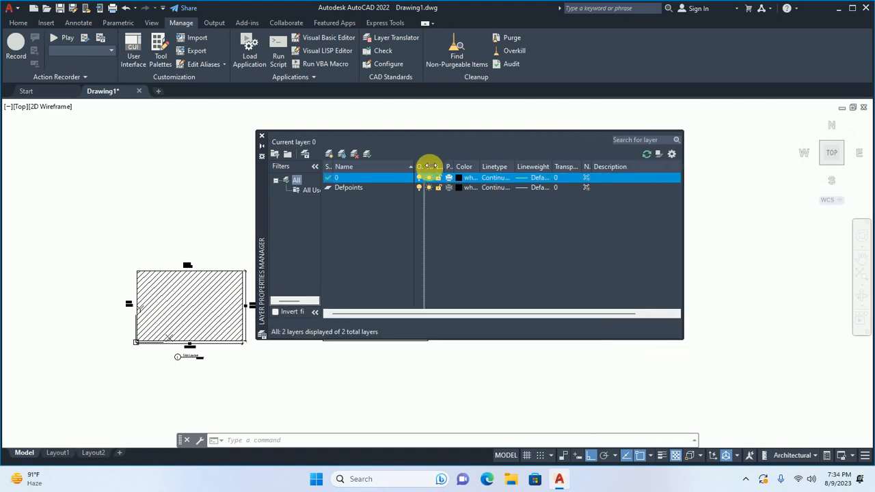
pyautogui.moveTo(428, 166); pyautogui.dragTo(504, 171)
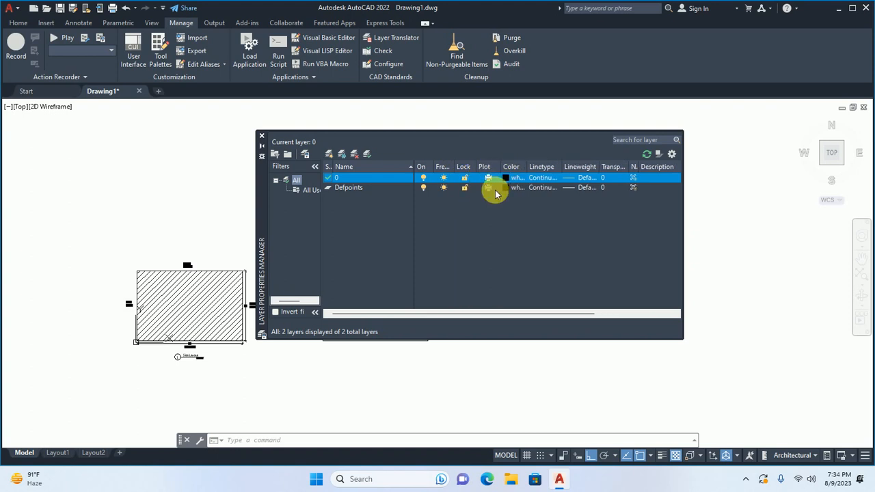
# Create a new layer named "ar-plan-brick wall-9inches".
pyautogui.click(329, 154)
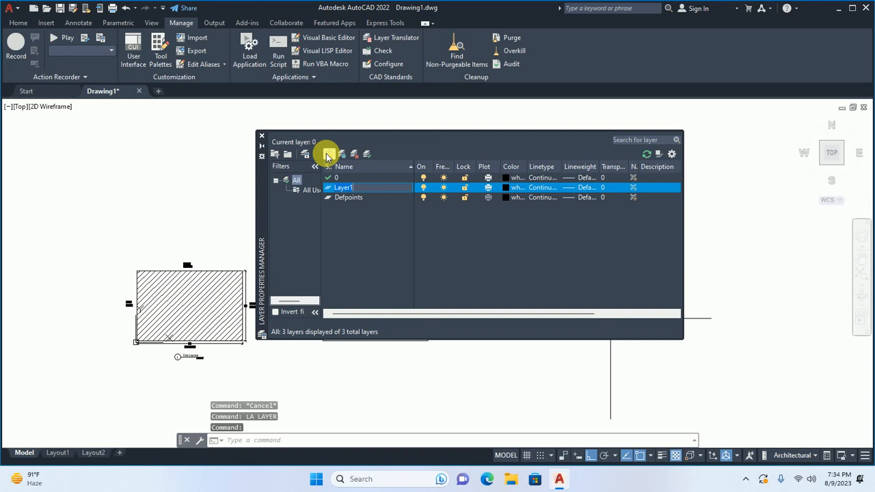
pyautogui.write('ar-pla')
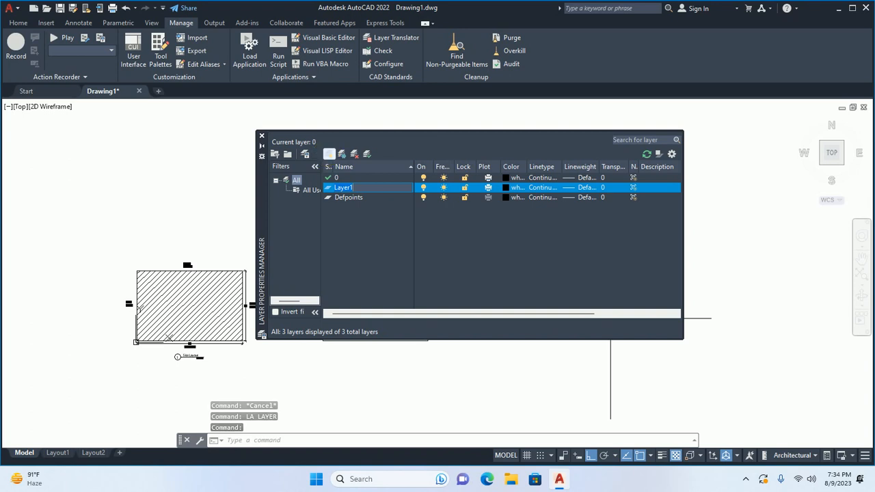
pyautogui.write('n-')
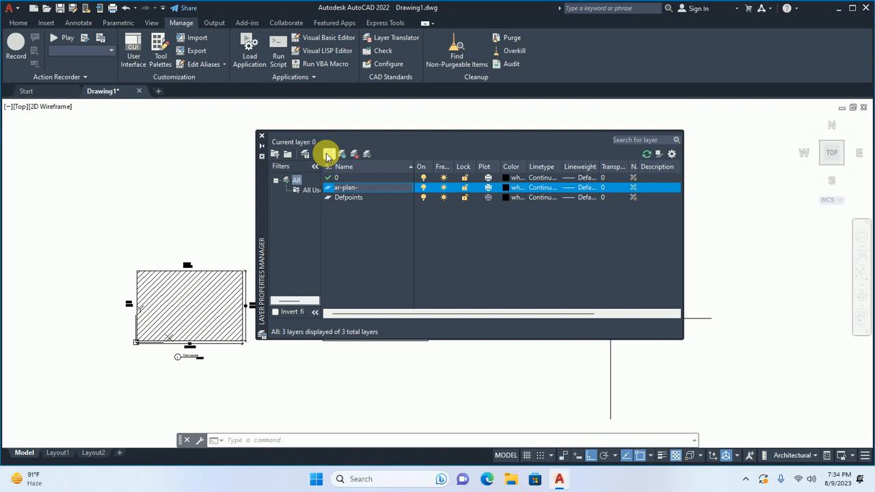
pyautogui.write('brick wall-9inches')
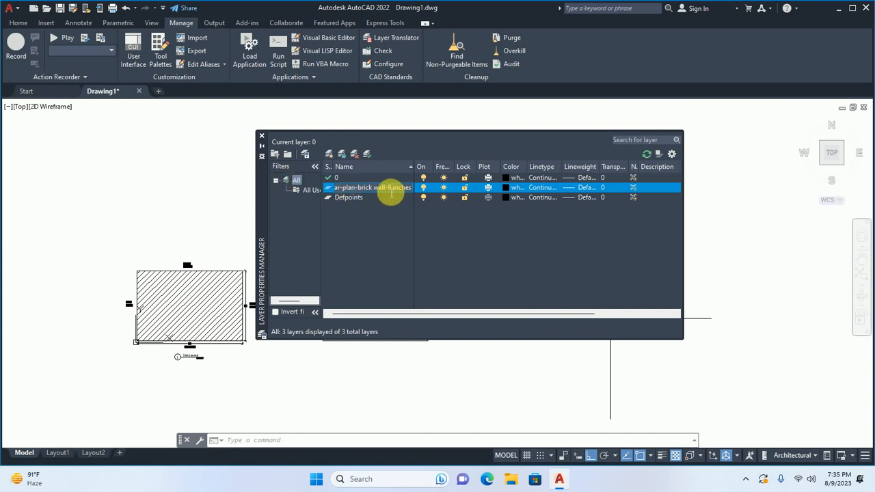
# Replace the "9inches" ending of the new layer's name with "boundry wal".
pyautogui.click(372, 190)
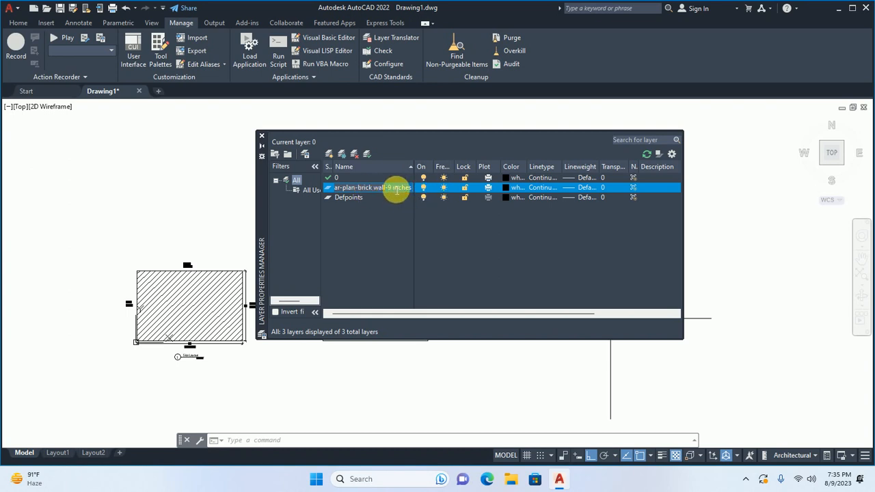
pyautogui.press('BackSpace')
pyautogui.press('BackSpace')
pyautogui.press('BackSpace')
pyautogui.press('BackSpace')
pyautogui.press('BackSpace')
pyautogui.press('BackSpace')
pyautogui.press('BackSpace')
pyautogui.press('BackSpace')
pyautogui.write('boundry')
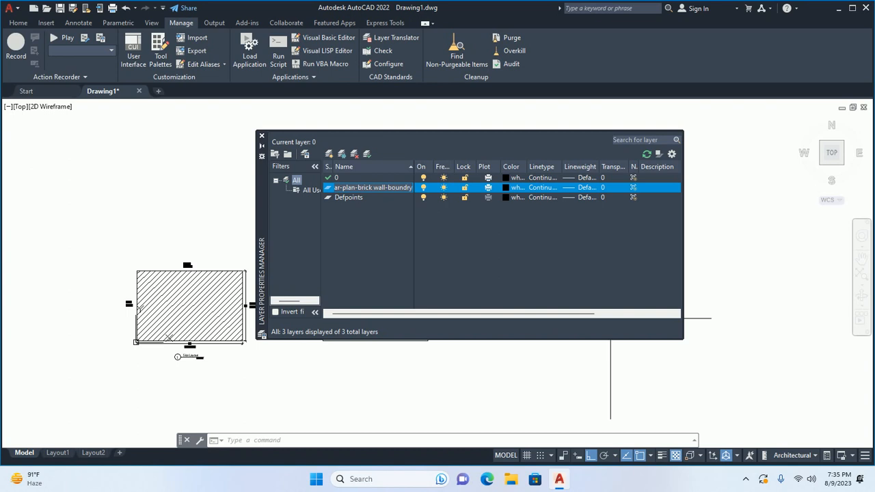
pyautogui.write('wal')
pyautogui.press('Return')
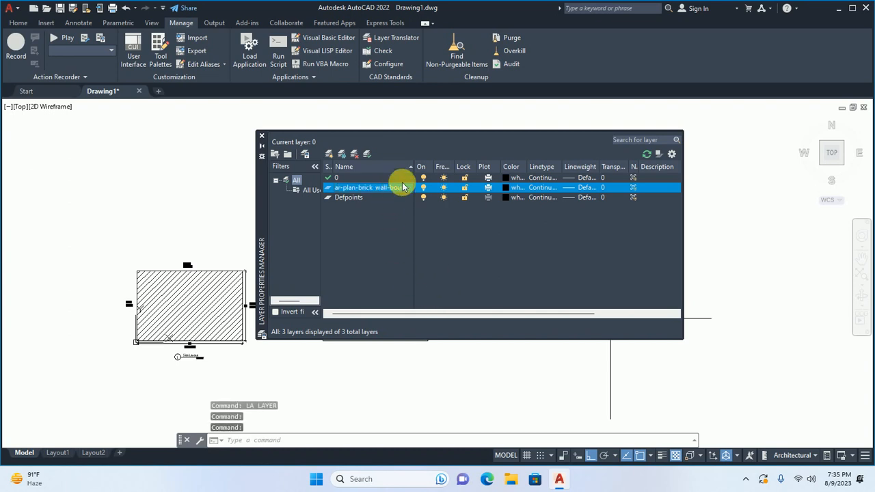
# Set the "ar-plan-brick wall-boundry wall" layer's color to red and make it the current layer.
pyautogui.moveTo(425, 169); pyautogui.dragTo(436, 169)
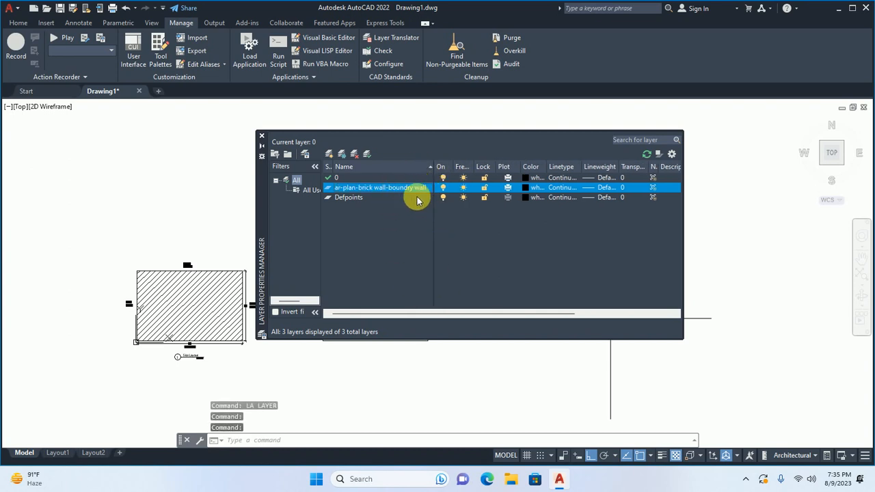
pyautogui.click(526, 192)
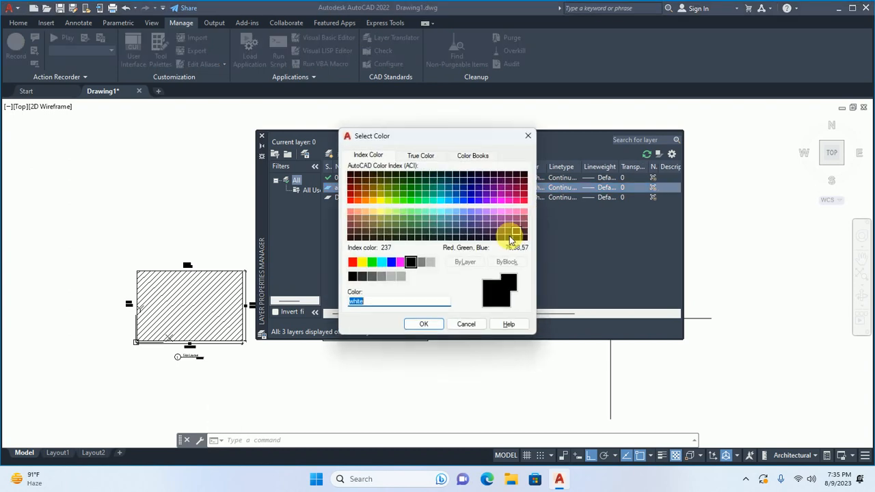
pyautogui.click(352, 262)
pyautogui.click(420, 324)
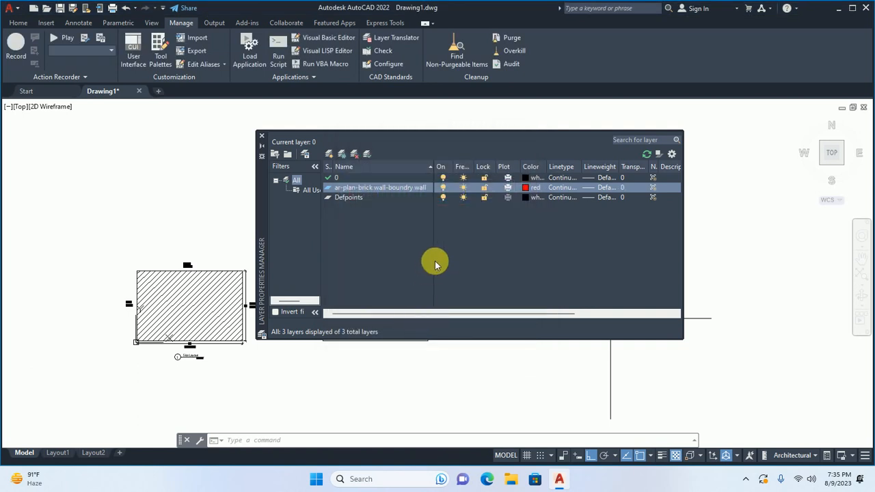
pyautogui.doubleClick(346, 189)
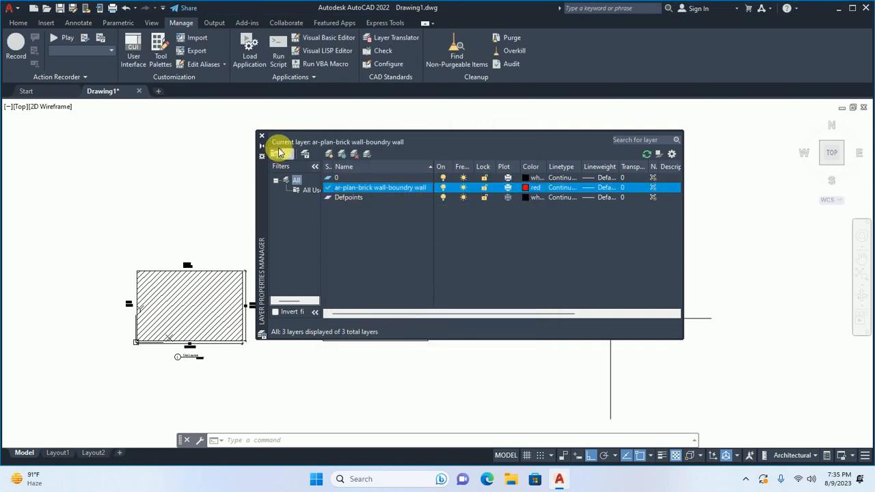
pyautogui.click(261, 136)
# Offset the copied plot rectangle 9 inches inward to form the boundary wall thickness.
pyautogui.moveTo(344, 346); pyautogui.dragTo(338, 336, button='middle')
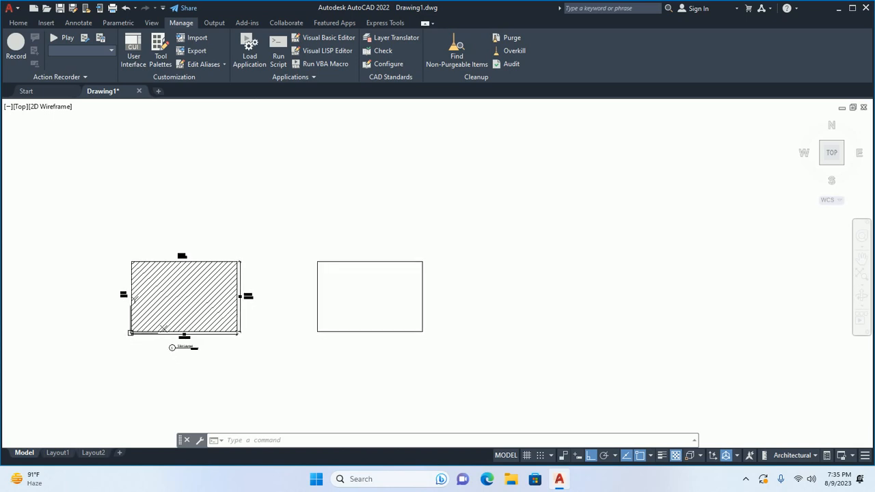
pyautogui.write('o')
pyautogui.press('Return')
pyautogui.write('9')
pyautogui.press('Return')
pyautogui.click(376, 264)
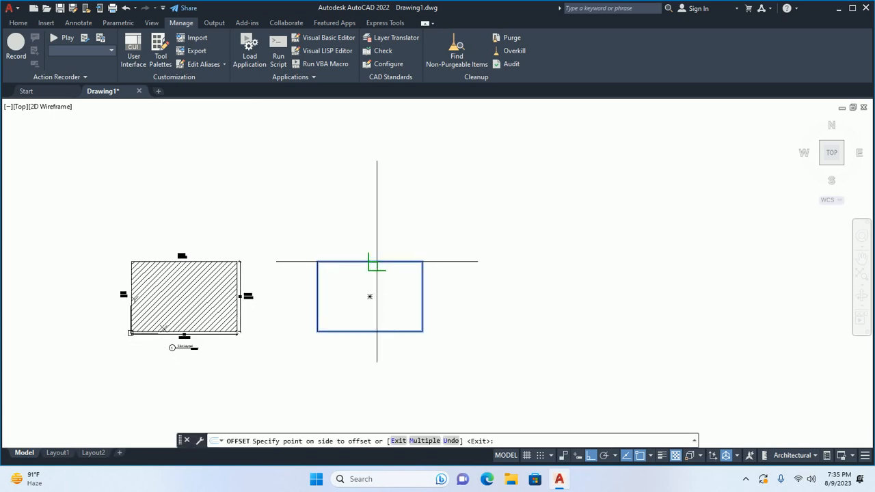
pyautogui.click(375, 293)
pyautogui.press('Return')
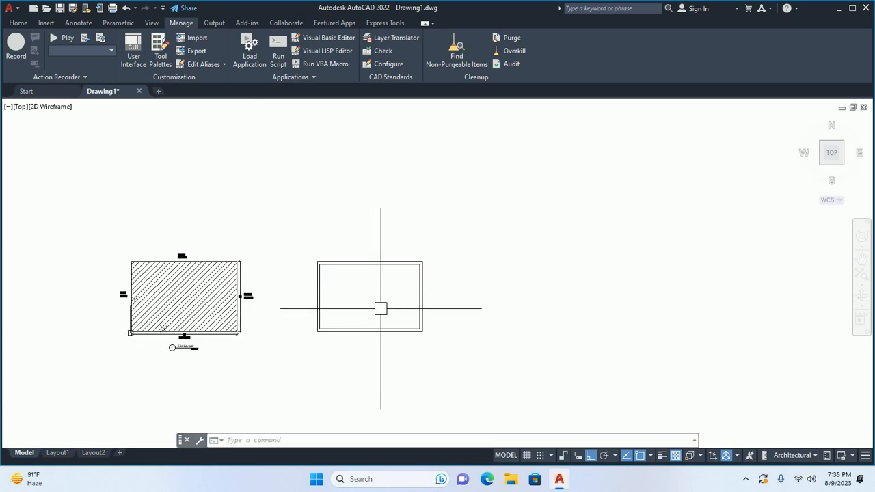
pyautogui.scroll(4, 404, 298)
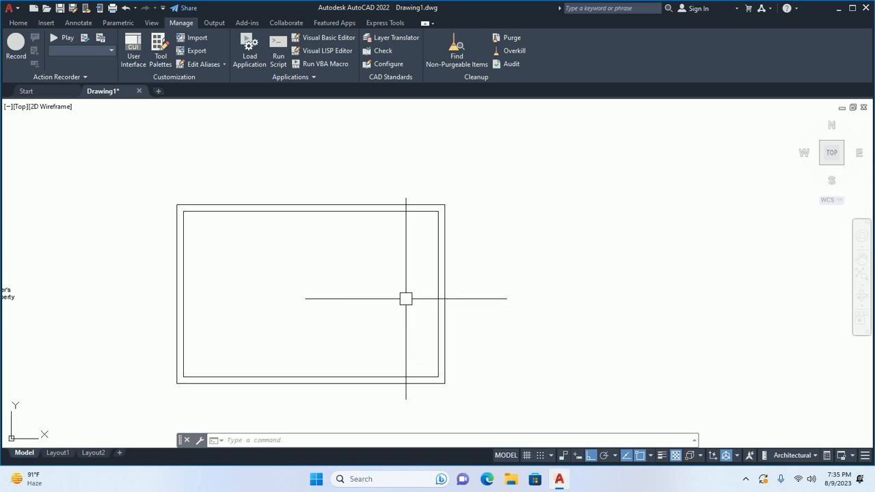
pyautogui.click(511, 266)
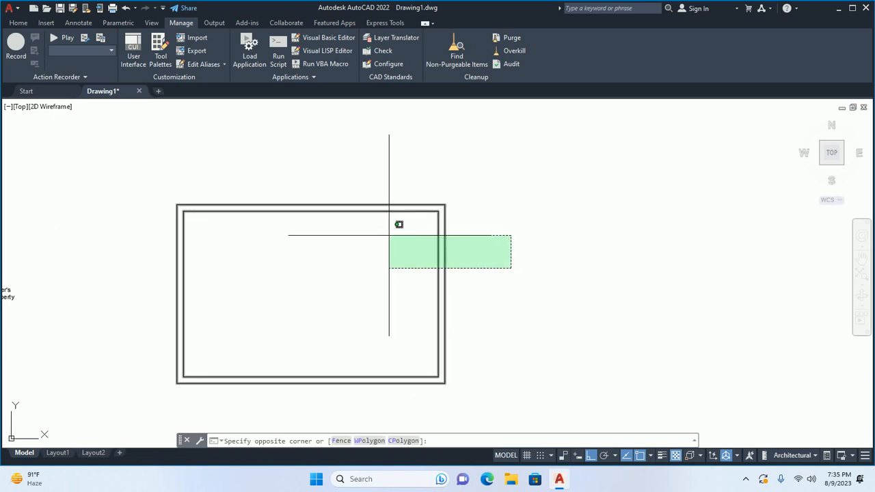
pyautogui.press('Escape')
pyautogui.click(18, 23)
pyautogui.click(396, 137)
pyautogui.click(319, 242)
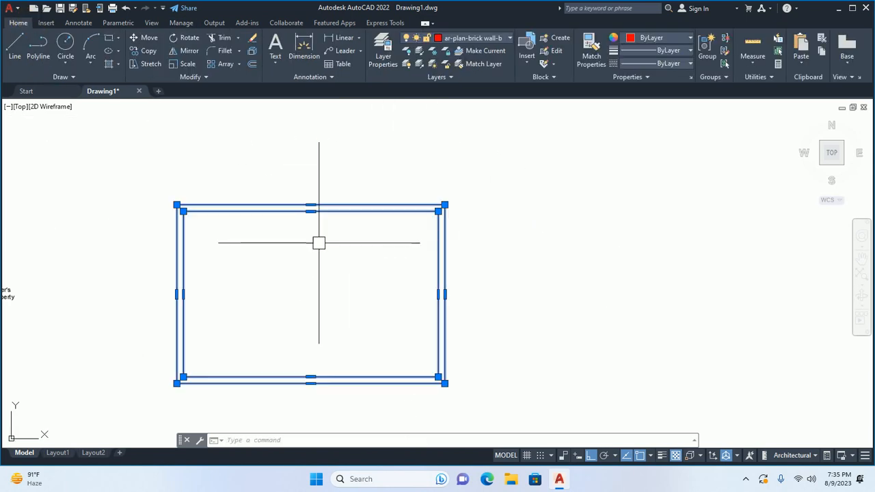
pyautogui.click(479, 42)
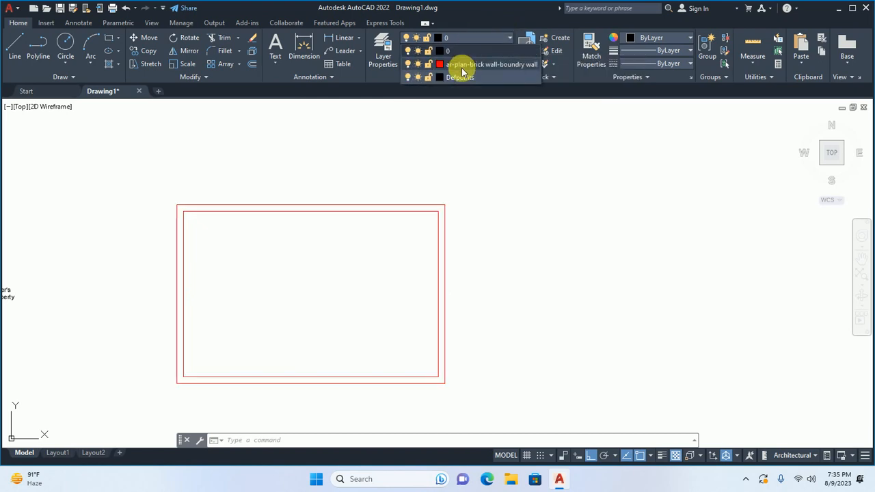
pyautogui.click(470, 71)
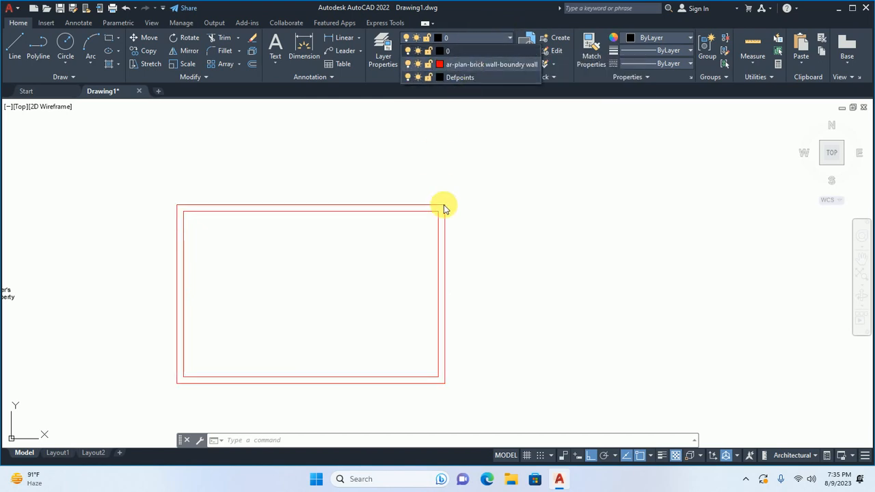
pyautogui.press('Escape')
pyautogui.press('Escape')
pyautogui.press('Escape')
# Assign the inner offset rectangle to the "ar-plan-brick wall-boundry wall" layer through its object properties.
pyautogui.moveTo(447, 294); pyautogui.dragTo(479, 283, button='middle')
pyautogui.click(470, 254)
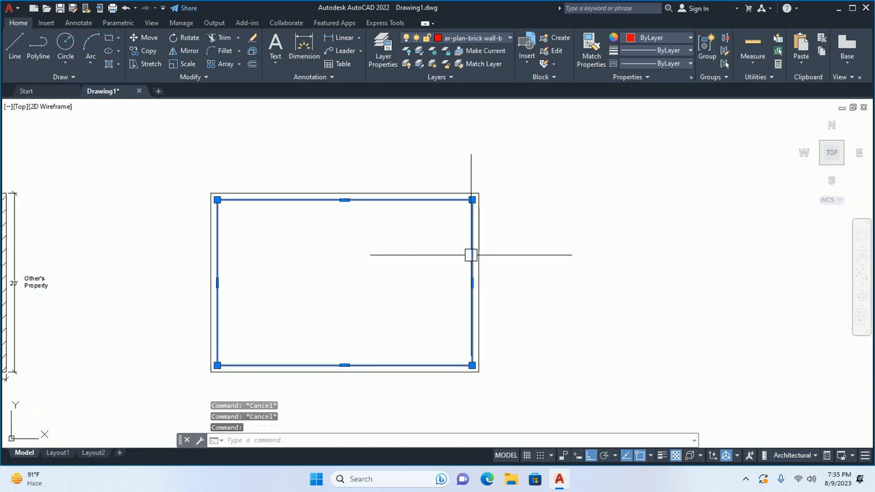
pyautogui.write('pr')
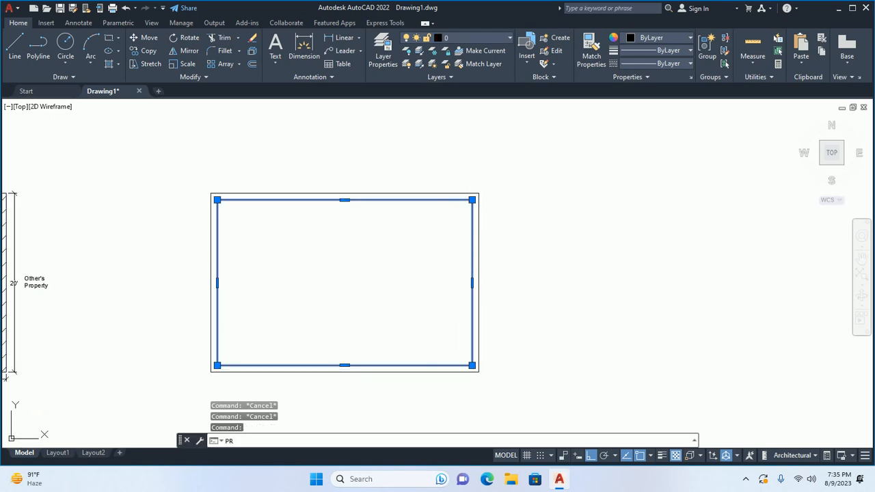
pyautogui.press('Return')
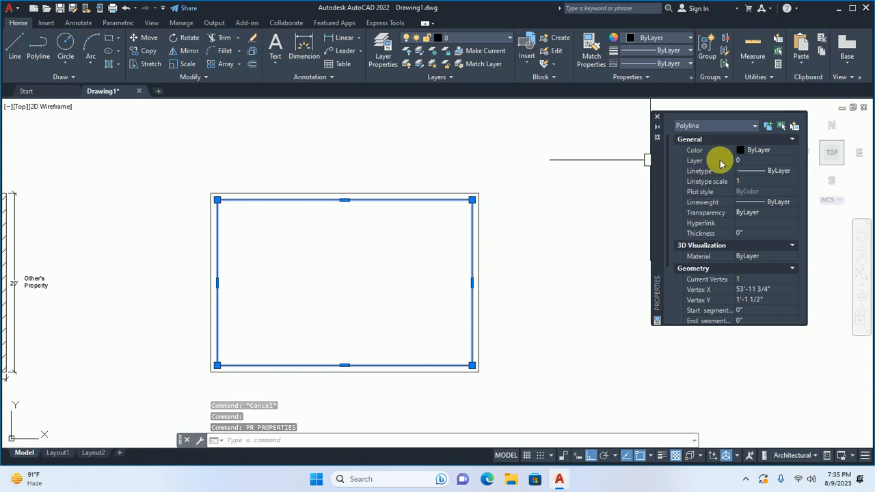
pyautogui.moveTo(650, 175); pyautogui.dragTo(6, 166)
pyautogui.moveTo(136, 183); pyautogui.dragTo(527, 199)
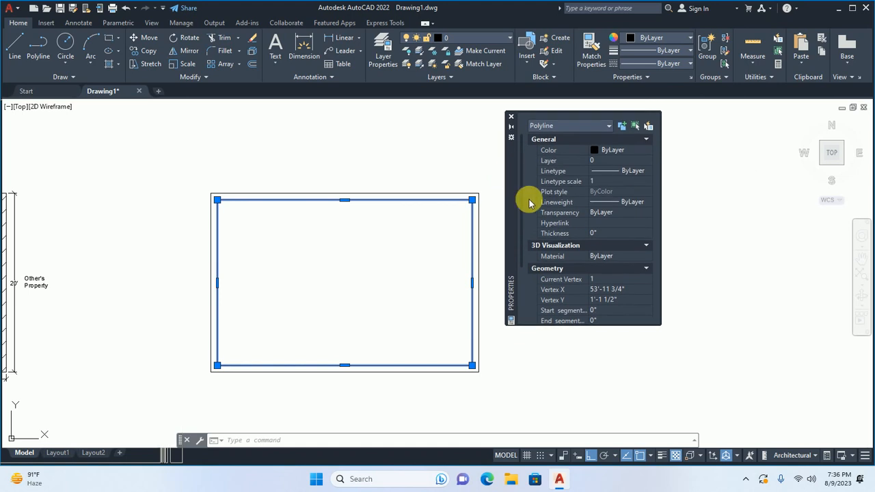
pyautogui.click(626, 161)
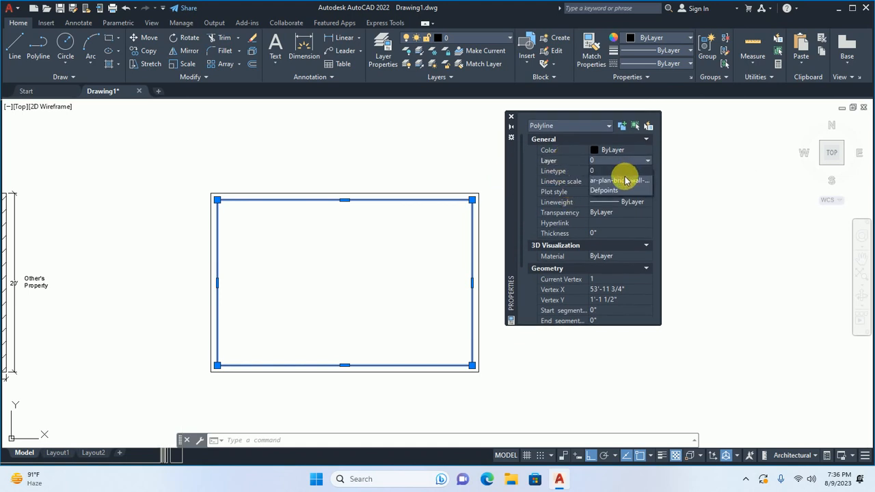
pyautogui.click(622, 179)
pyautogui.click(511, 117)
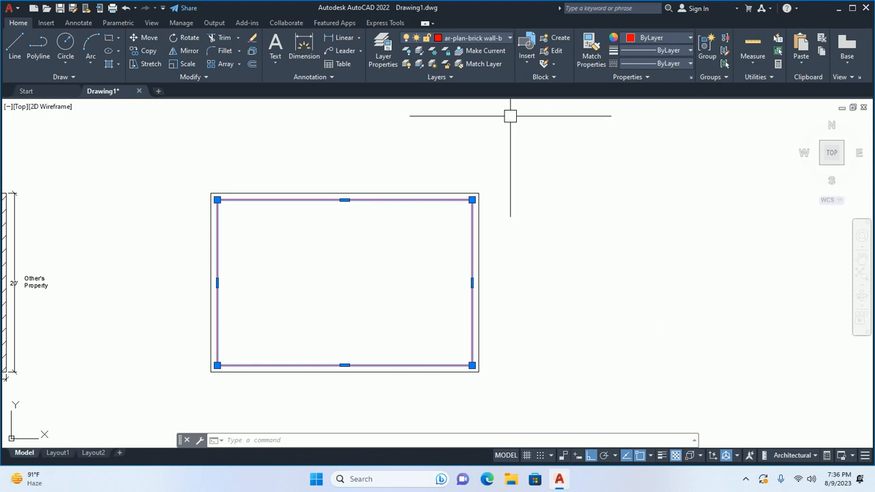
pyautogui.press('Escape')
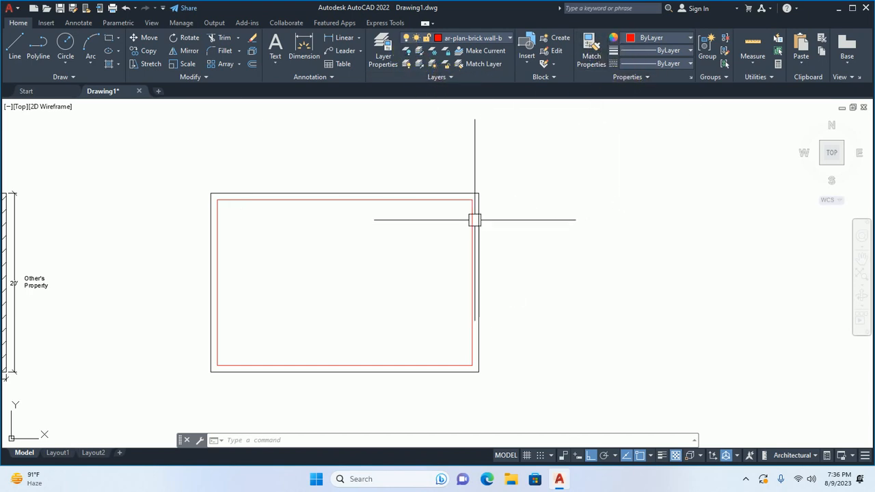
# Match the inner rectangle's properties onto the outer plot rectangle so both share the boundary wall layer.
pyautogui.scroll(2, 485, 201)
pyautogui.write('ma')
pyautogui.press('Return')
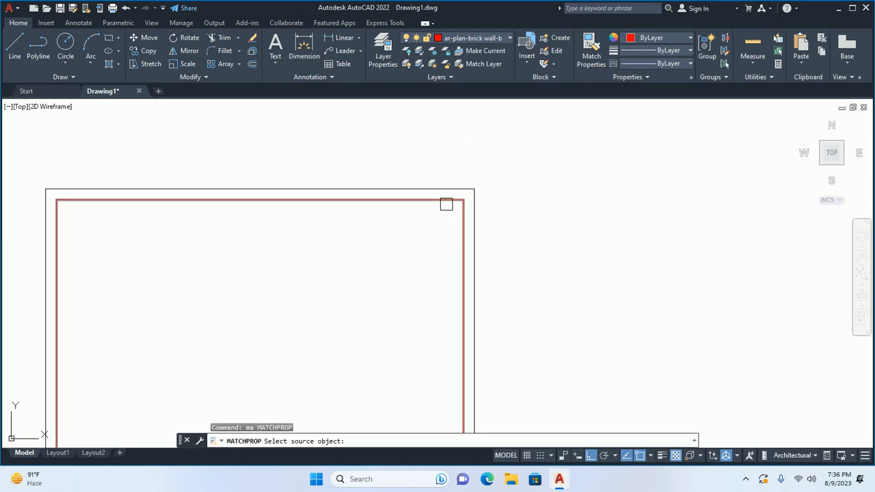
pyautogui.click(446, 203)
pyautogui.press('Escape')
pyautogui.scroll(-6, 480, 179)
pyautogui.press('Escape')
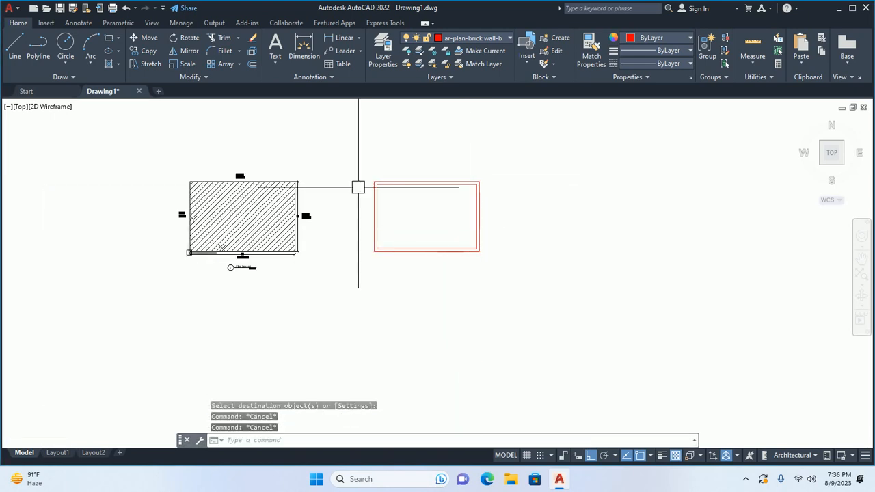
# Examine the site layout's surrounding labels and 30' by 20' dimensions alongside the boundary wall outline.
pyautogui.moveTo(485, 207)
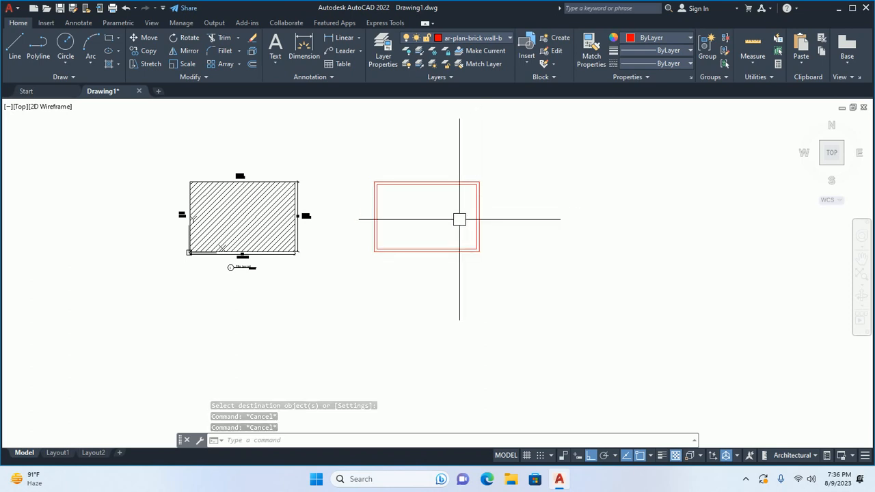
pyautogui.moveTo(410, 230); pyautogui.dragTo(423, 235, button='middle')
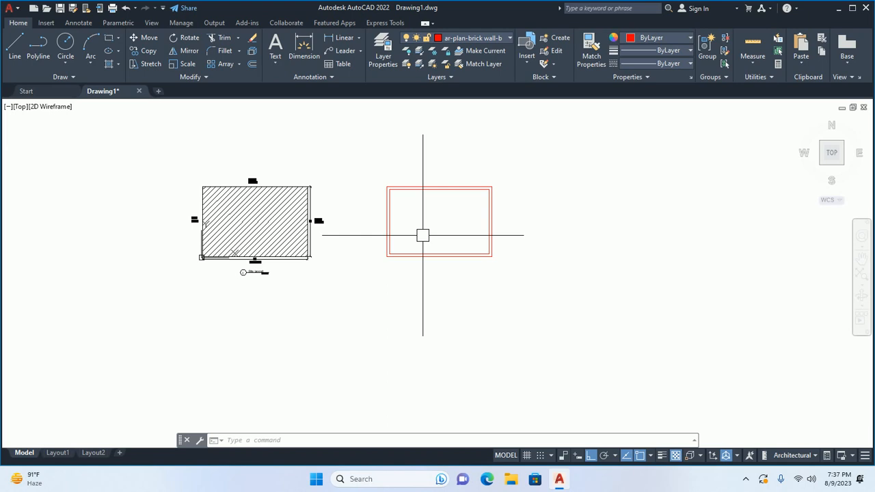
pyautogui.scroll(5, 237, 255)
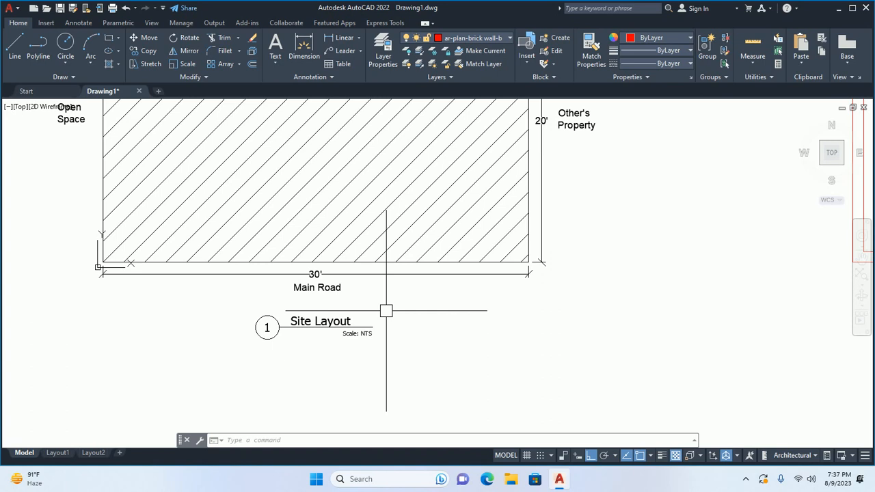
pyautogui.scroll(-2, 387, 311)
pyautogui.scroll(-2, 469, 318)
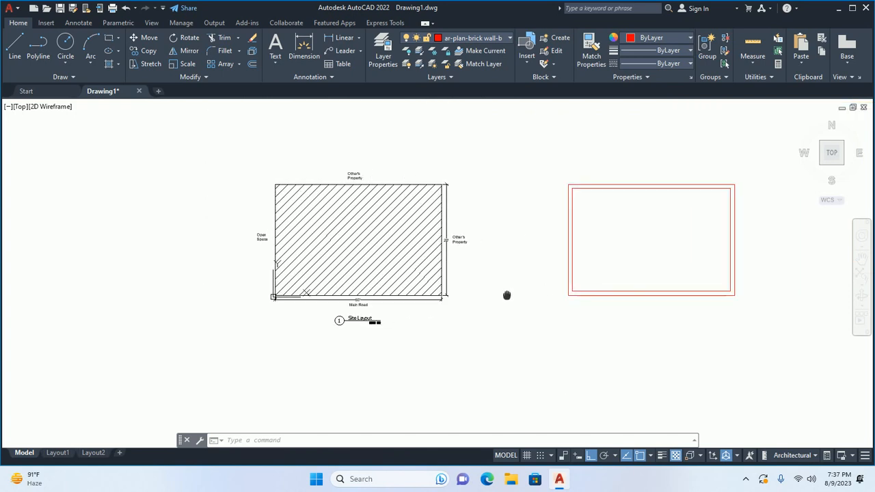
pyautogui.moveTo(506, 295); pyautogui.dragTo(503, 296, button='middle')
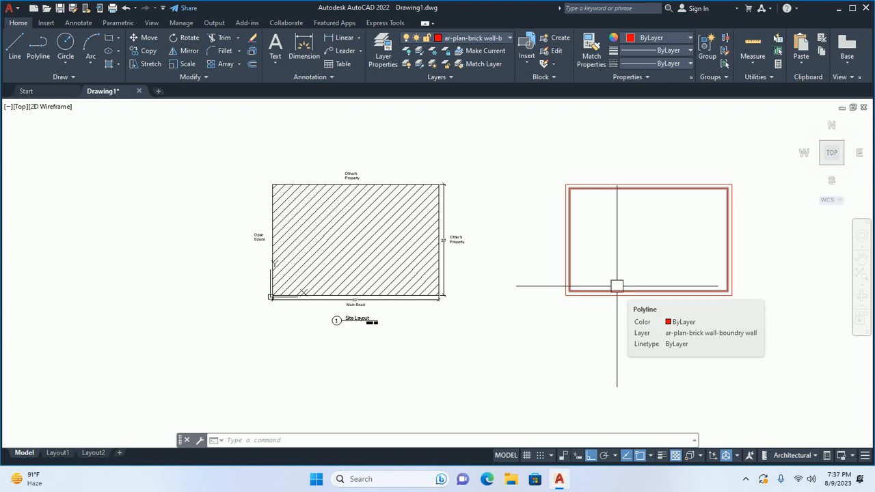
pyautogui.scroll(4, 343, 295)
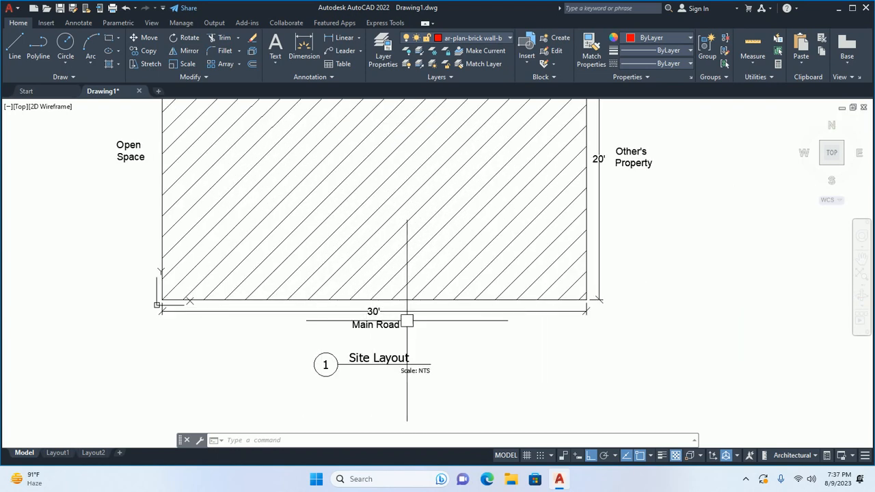
pyautogui.scroll(-2, 407, 321)
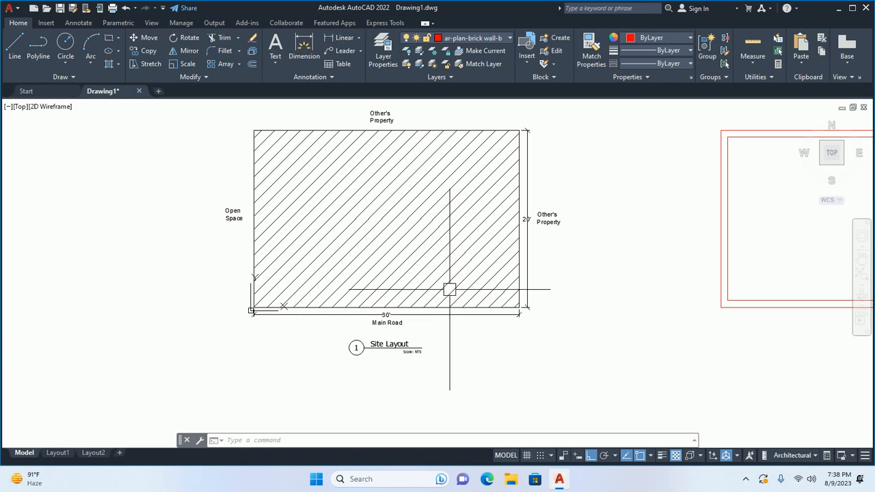
pyautogui.moveTo(451, 287); pyautogui.dragTo(450, 306, button='middle')
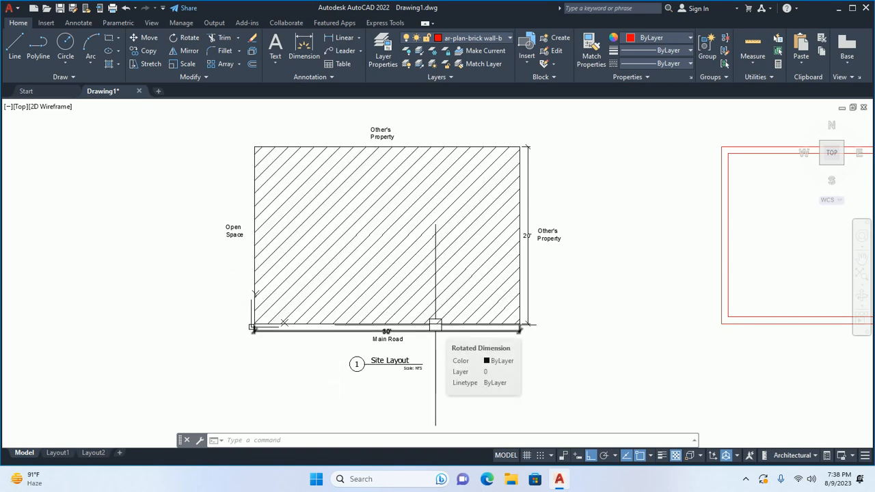
# Switch to Paint with a blank canvas for sketching the plan idea.
pyautogui.press('super')
pyautogui.write('paint')
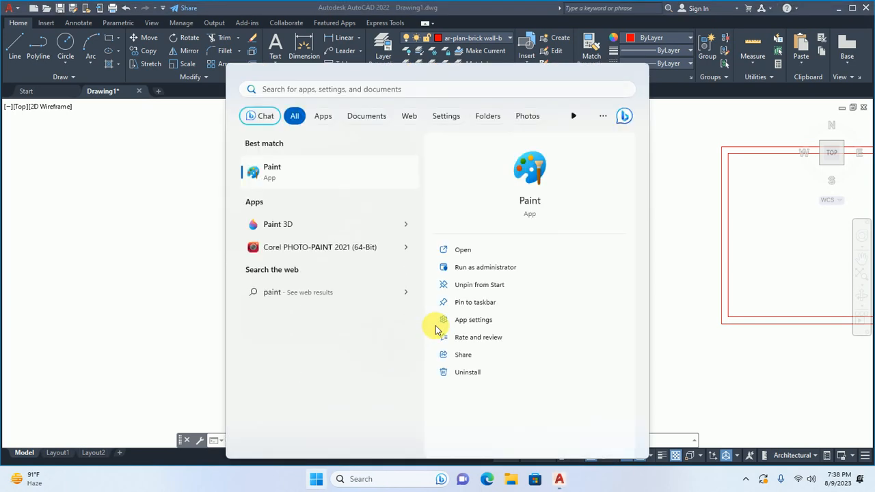
pyautogui.press('Return')
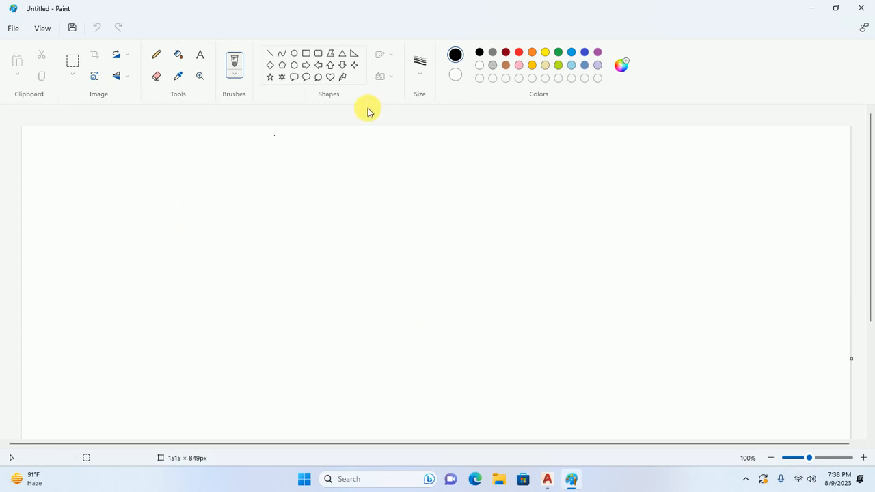
# Draw a thick red rectangle about 641 × 403 px in the middle of the canvas as the plot outline.
pyautogui.click(156, 56)
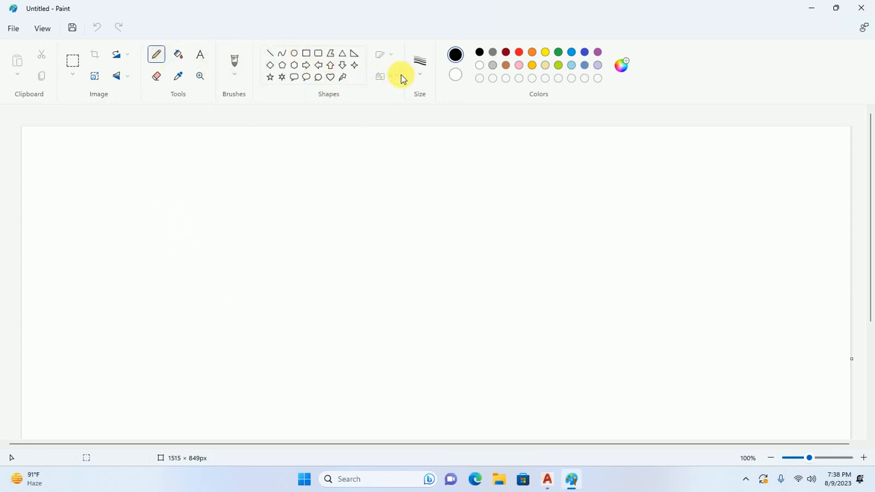
pyautogui.click(420, 65)
pyautogui.click(433, 171)
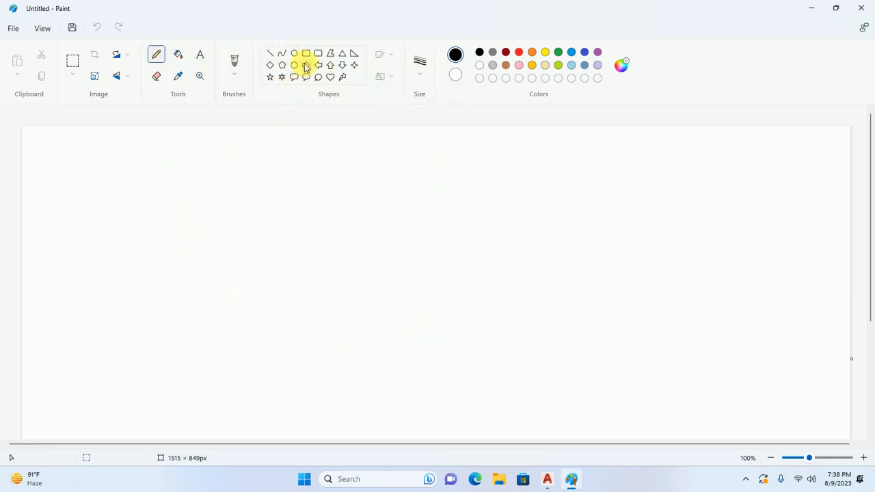
pyautogui.click(306, 53)
pyautogui.moveTo(245, 192)
pyautogui.mouseDown()
pyautogui.moveTo(427, 282)
pyautogui.moveTo(625, 412)
pyautogui.moveTo(596, 411)
pyautogui.mouseUp()
pyautogui.click(518, 52)
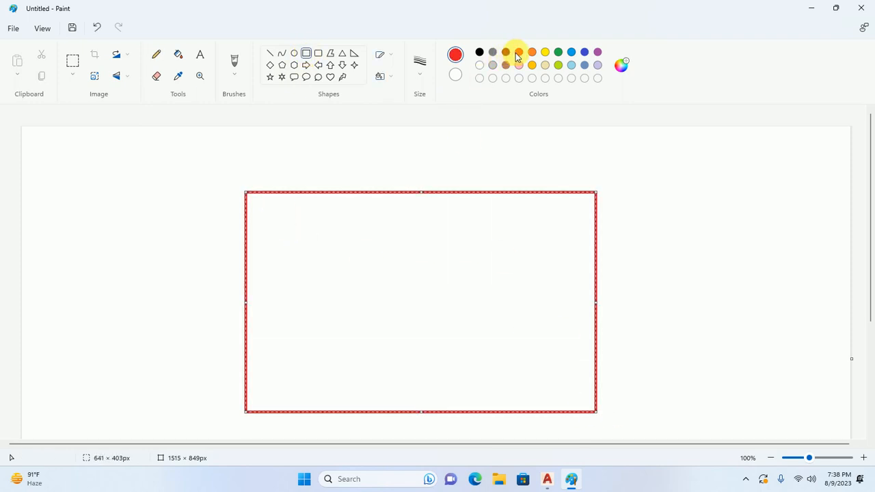
pyautogui.click(661, 190)
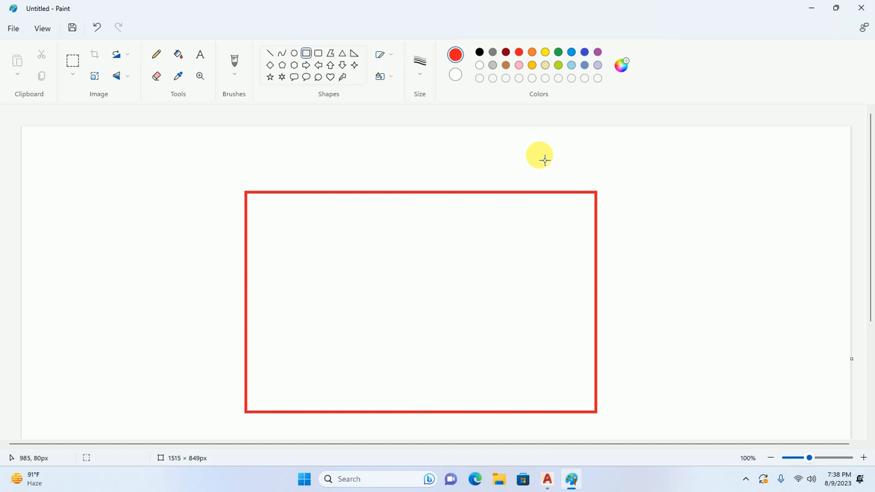
# Set up the Pencil with black colour and a thick stroke for freehand sketching.
pyautogui.click(479, 52)
pyautogui.click(156, 55)
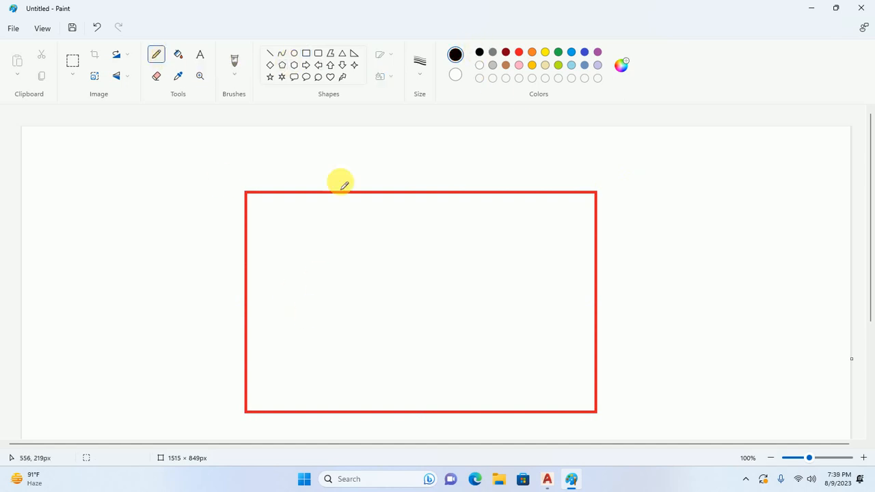
pyautogui.click(414, 75)
pyautogui.click(418, 166)
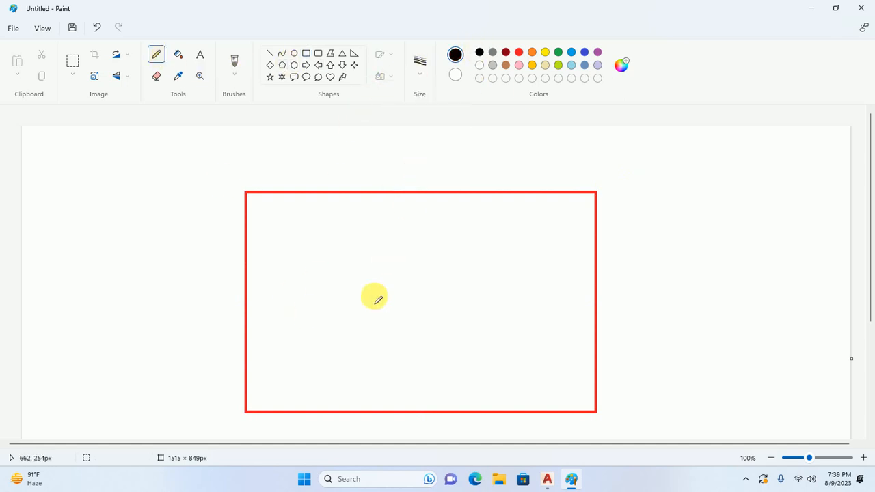
# Sketch a room labelled "Shop" at the middle of the red plot's lower edge and write "K" to its left.
pyautogui.moveTo(369, 410)
pyautogui.mouseDown()
pyautogui.moveTo(369, 300)
pyautogui.moveTo(473, 305)
pyautogui.moveTo(475, 404)
pyautogui.mouseUp()
pyautogui.moveTo(406, 350)
pyautogui.mouseDown()
pyautogui.moveTo(395, 374)
pyautogui.moveTo(414, 358)
pyautogui.moveTo(430, 366)
pyautogui.moveTo(433, 336)
pyautogui.moveTo(445, 363)
pyautogui.mouseUp()
pyautogui.scroll(-2, 427, 316)
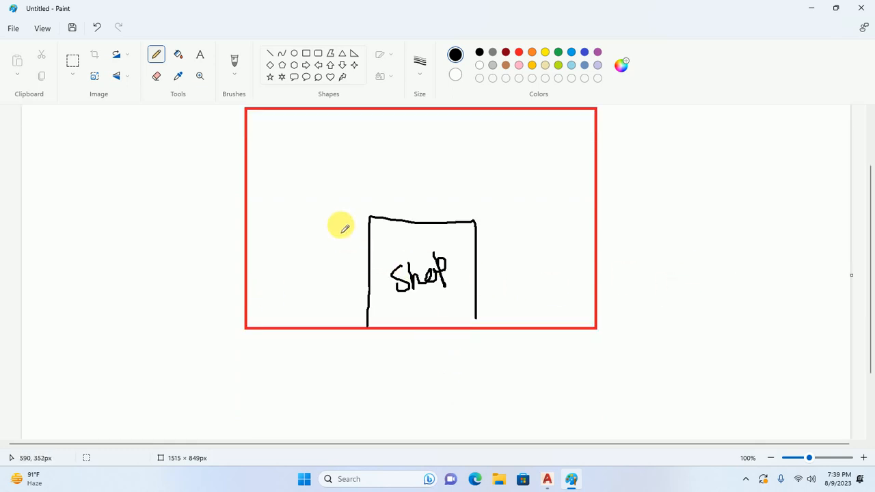
pyautogui.moveTo(292, 249)
pyautogui.mouseDown()
pyautogui.moveTo(303, 283)
pyautogui.moveTo(327, 286)
pyautogui.mouseUp()
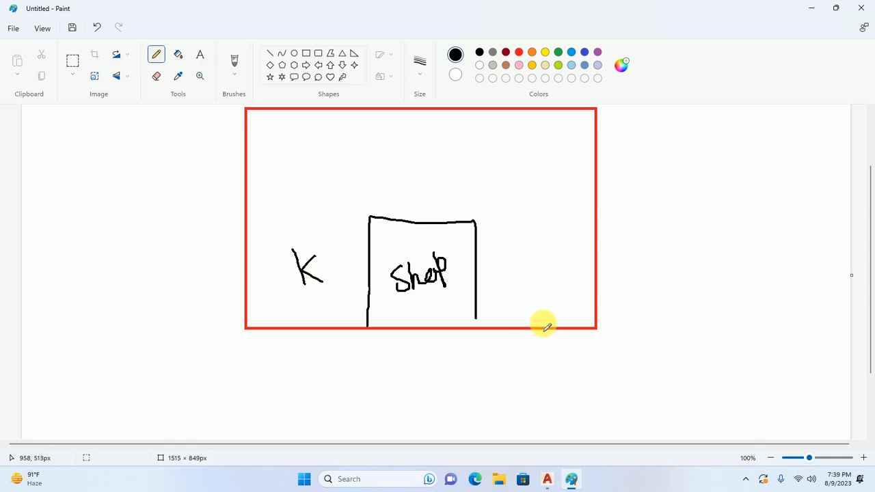
# Sketch the entrance passage beside the shop with an upward arrow, and enclose a small labelled room in the plot's lower-right corner.
pyautogui.moveTo(484, 281); pyautogui.dragTo(570, 286)
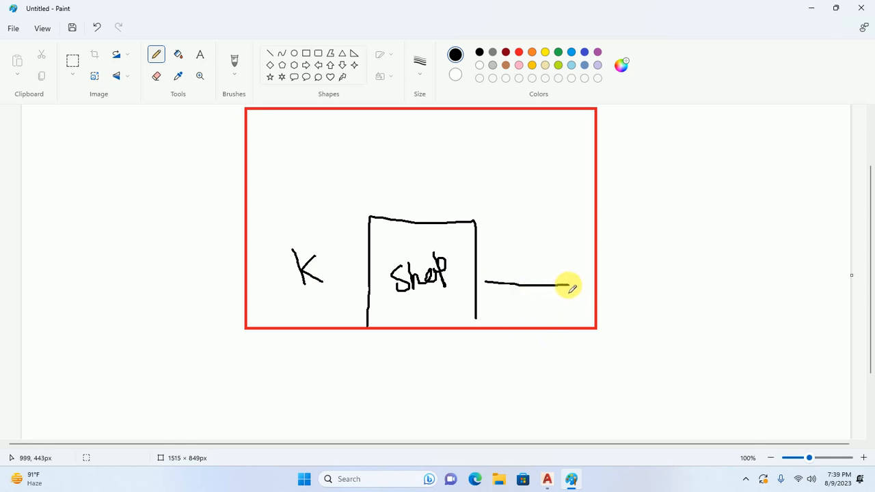
pyautogui.hotkey('ctrl', 'z')
pyautogui.moveTo(545, 235); pyautogui.dragTo(556, 331)
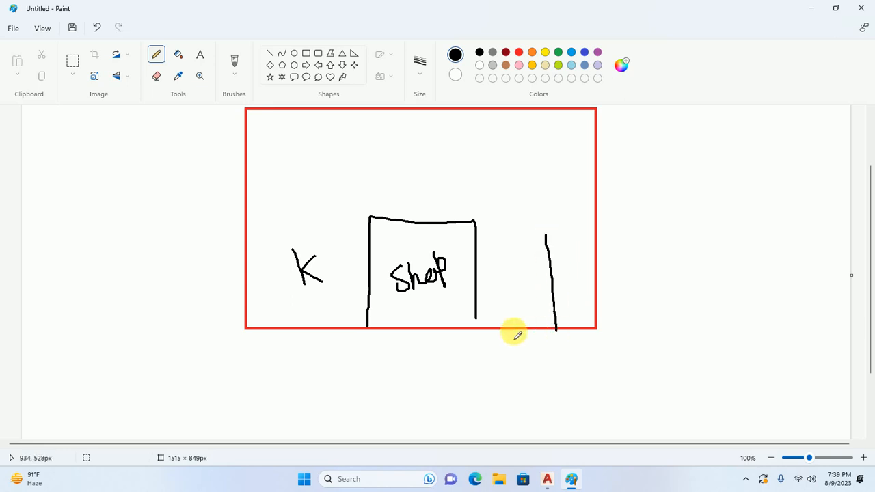
pyautogui.moveTo(489, 321)
pyautogui.mouseDown()
pyautogui.moveTo(492, 337)
pyautogui.moveTo(521, 316)
pyautogui.moveTo(527, 336)
pyautogui.mouseUp()
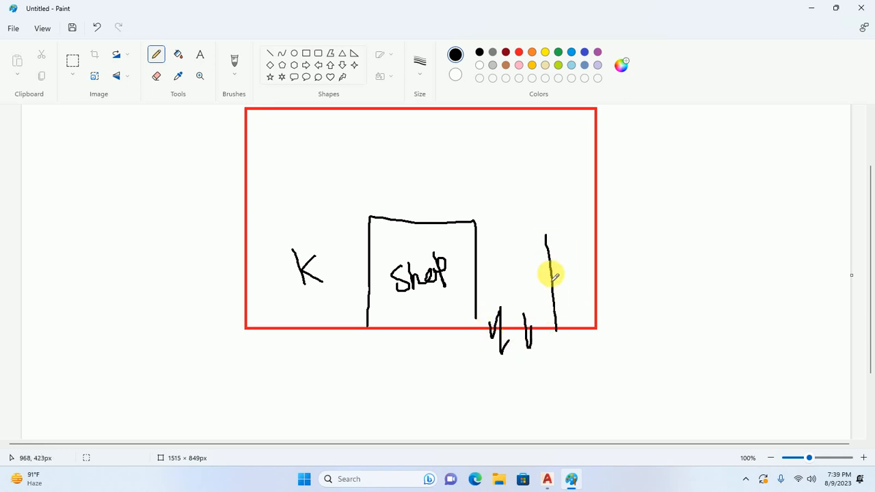
pyautogui.moveTo(553, 274)
pyautogui.mouseDown()
pyautogui.moveTo(566, 281)
pyautogui.moveTo(560, 292)
pyautogui.mouseUp()
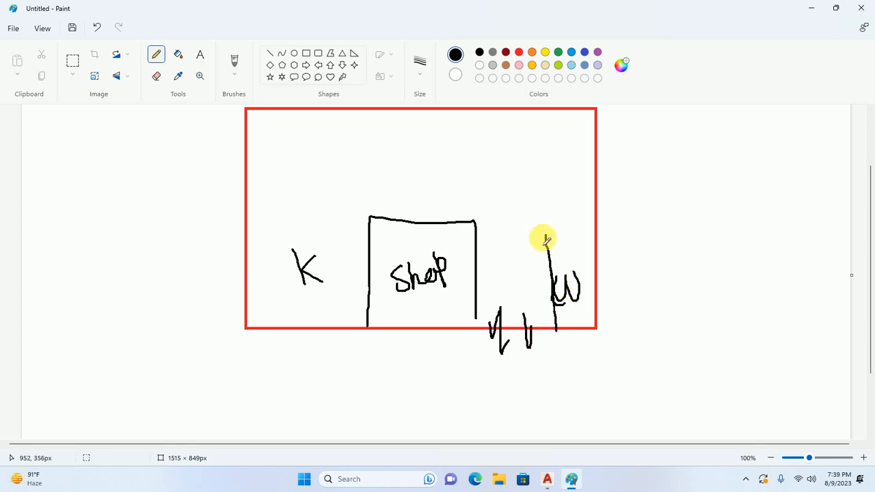
pyautogui.moveTo(543, 237); pyautogui.dragTo(600, 236)
pyautogui.moveTo(517, 263)
pyautogui.mouseDown()
pyautogui.moveTo(510, 207)
pyautogui.moveTo(519, 212)
pyautogui.mouseUp()
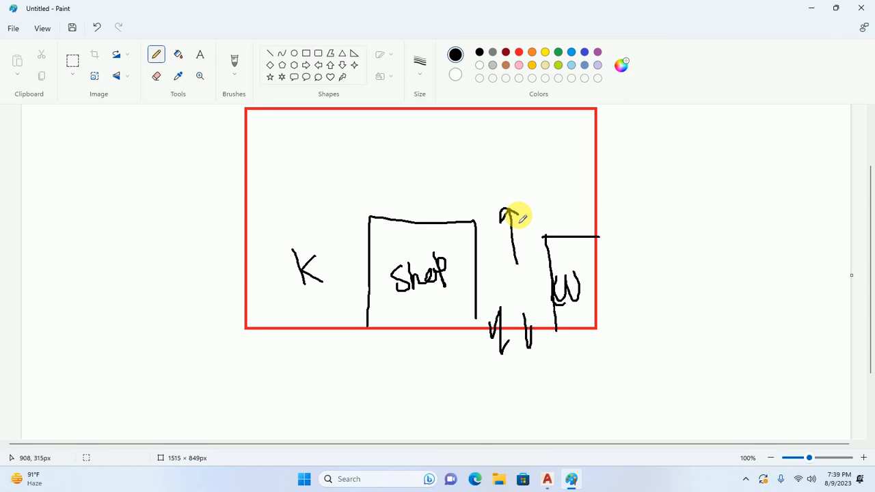
# Add a wall stub above the shop, a short mark at the upper edge, and a room outline in the upper-left corner.
pyautogui.moveTo(568, 117); pyautogui.dragTo(546, 114)
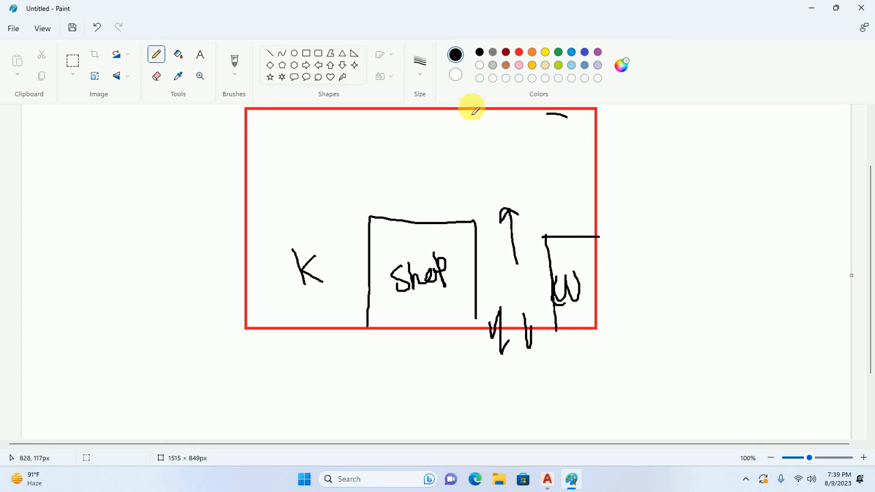
pyautogui.moveTo(447, 190); pyautogui.dragTo(447, 222)
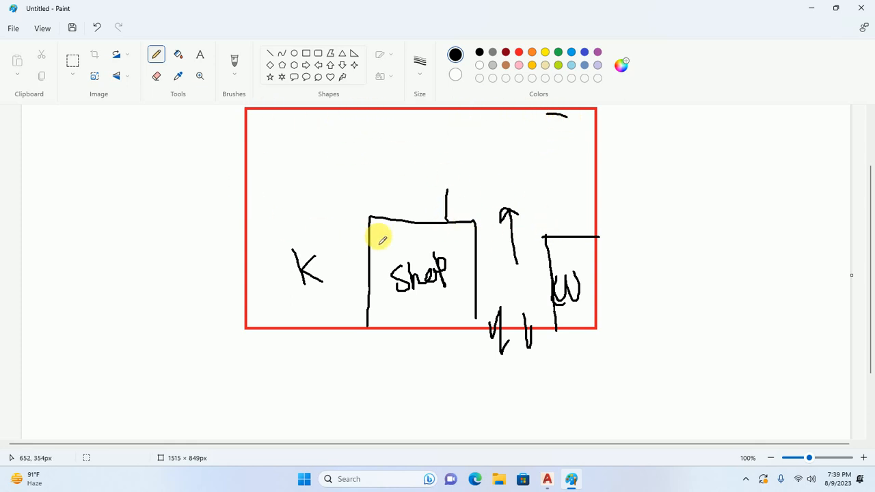
pyautogui.moveTo(369, 219)
pyautogui.mouseDown()
pyautogui.moveTo(264, 197)
pyautogui.moveTo(363, 109)
pyautogui.moveTo(372, 188)
pyautogui.mouseUp()
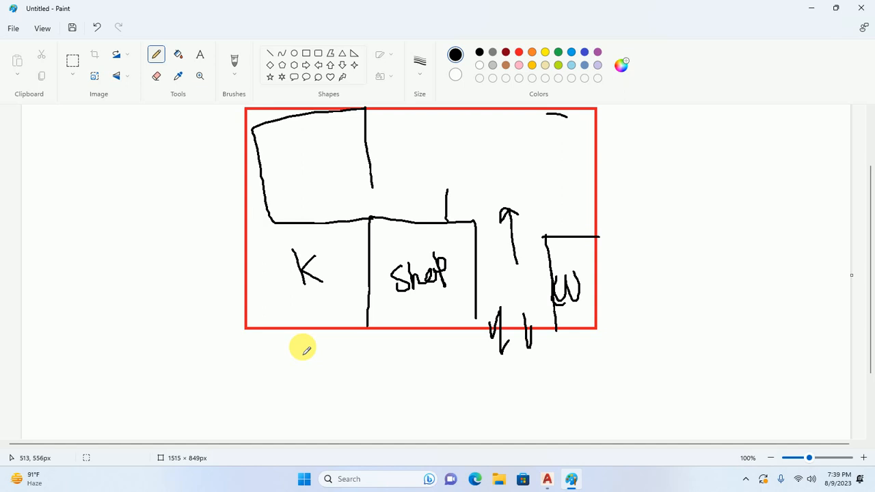
# Cross out the first plan idea and clear the entire canvas.
pyautogui.moveTo(400, 146); pyautogui.dragTo(502, 248)
pyautogui.moveTo(500, 166); pyautogui.dragTo(401, 295)
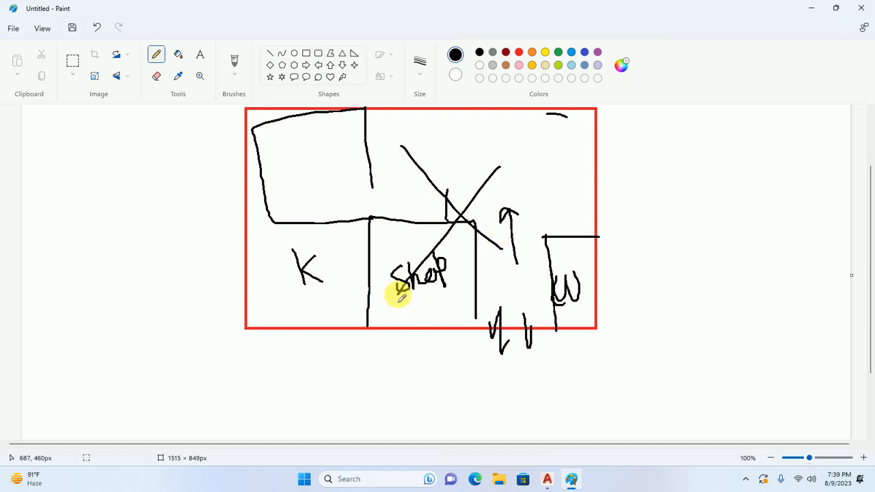
pyautogui.scroll(-3, 401, 295)
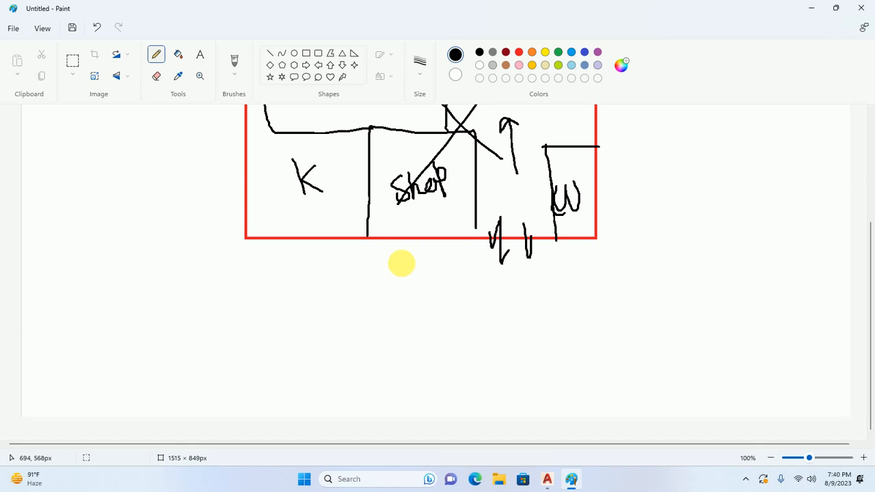
pyautogui.hotkey('ctrl', 'a')
pyautogui.press('Delete')
pyautogui.scroll(6, 399, 275)
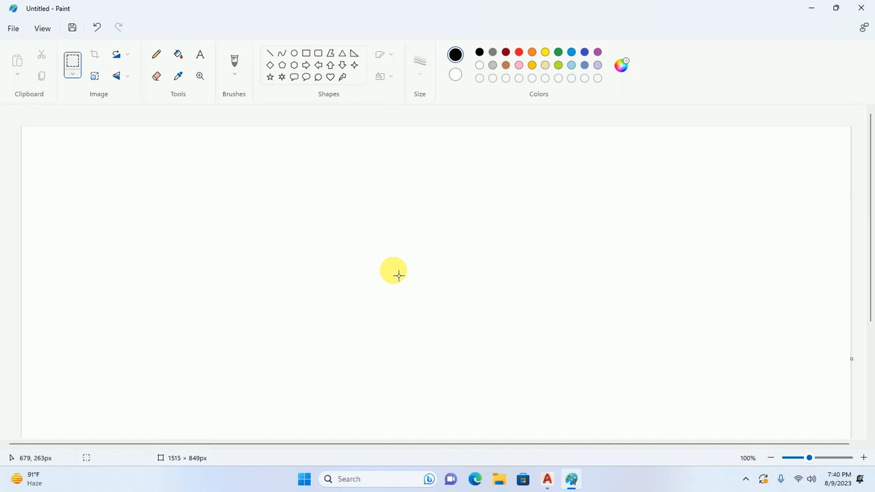
# Sketch a new freehand plot outline with the Pencil and a room labelled "S" in its lower-right corner.
pyautogui.click(156, 54)
pyautogui.moveTo(276, 359)
pyautogui.mouseDown()
pyautogui.moveTo(266, 229)
pyautogui.moveTo(501, 184)
pyautogui.moveTo(531, 367)
pyautogui.moveTo(268, 358)
pyautogui.mouseUp()
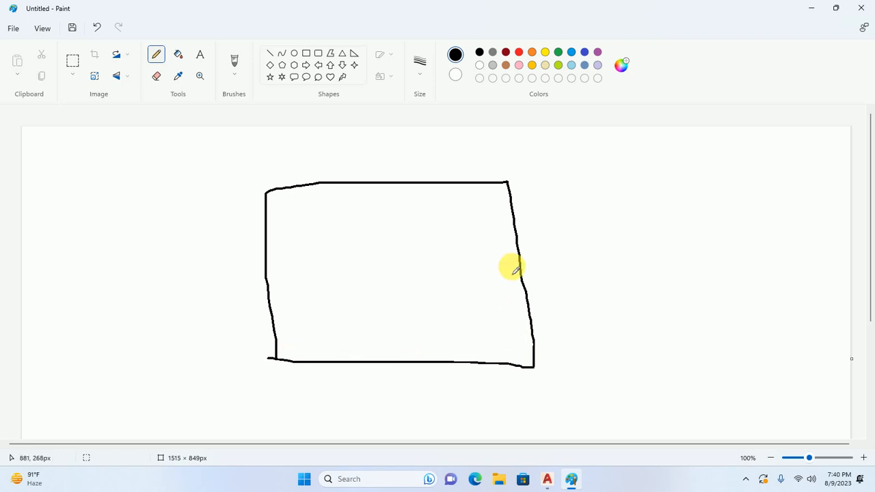
pyautogui.moveTo(515, 262)
pyautogui.mouseDown()
pyautogui.moveTo(433, 254)
pyautogui.moveTo(435, 342)
pyautogui.mouseUp()
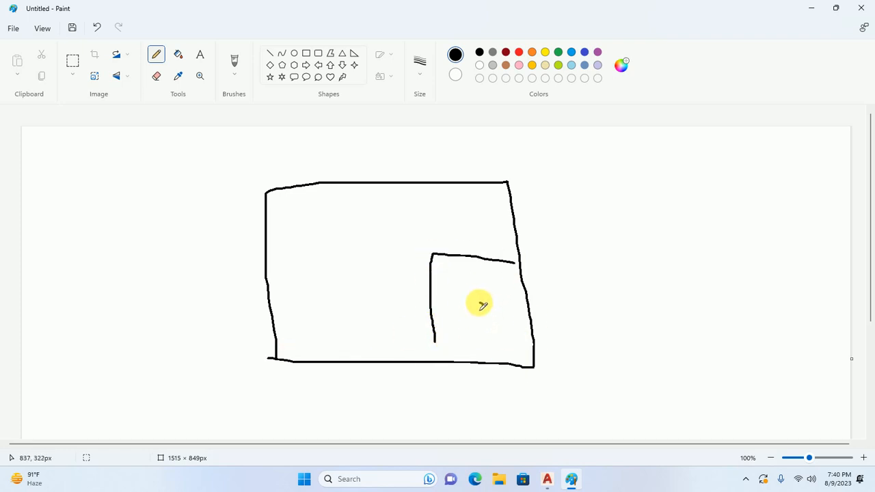
pyautogui.moveTo(480, 306); pyautogui.dragTo(475, 331)
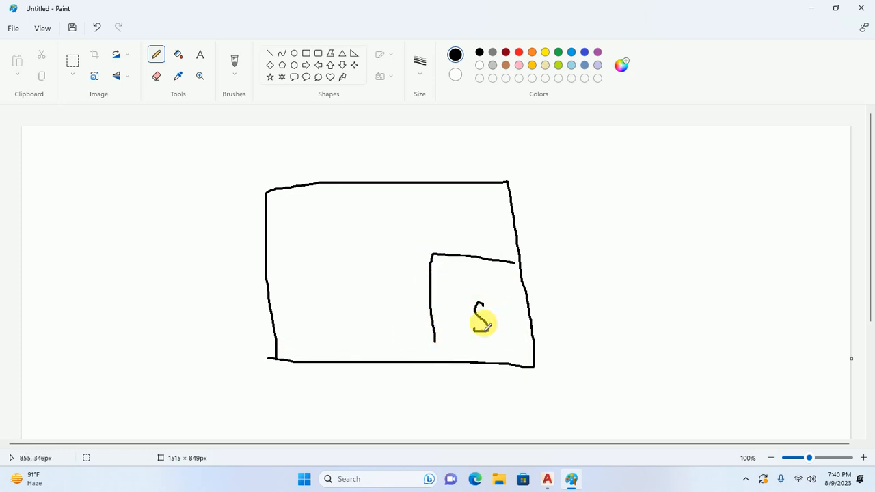
# Label the outside of the plot's left edge, write "M" below the lower edge, and draw an entrance arrow beside room S.
pyautogui.moveTo(220, 241)
pyautogui.mouseDown()
pyautogui.moveTo(230, 263)
pyautogui.moveTo(219, 262)
pyautogui.moveTo(216, 276)
pyautogui.mouseUp()
pyautogui.moveTo(349, 408)
pyautogui.mouseDown()
pyautogui.moveTo(361, 391)
pyautogui.moveTo(394, 404)
pyautogui.mouseUp()
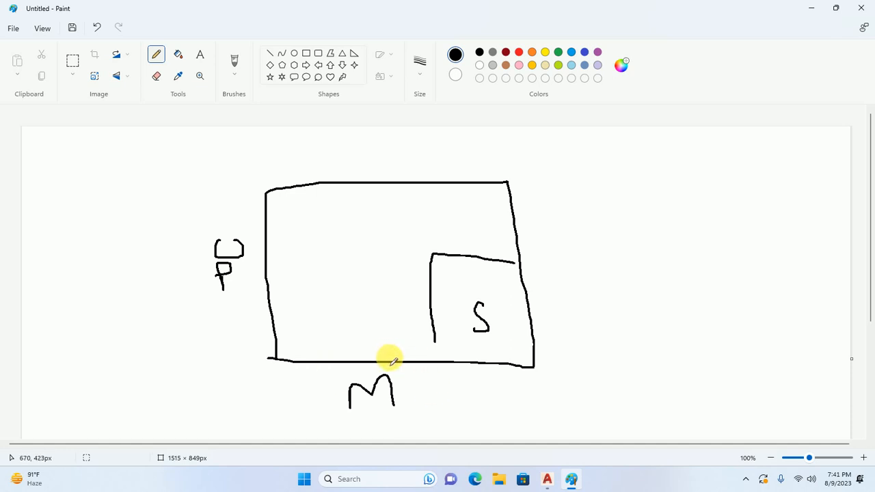
pyautogui.click(367, 327)
pyautogui.moveTo(416, 391)
pyautogui.mouseDown()
pyautogui.moveTo(405, 336)
pyautogui.moveTo(417, 351)
pyautogui.mouseUp()
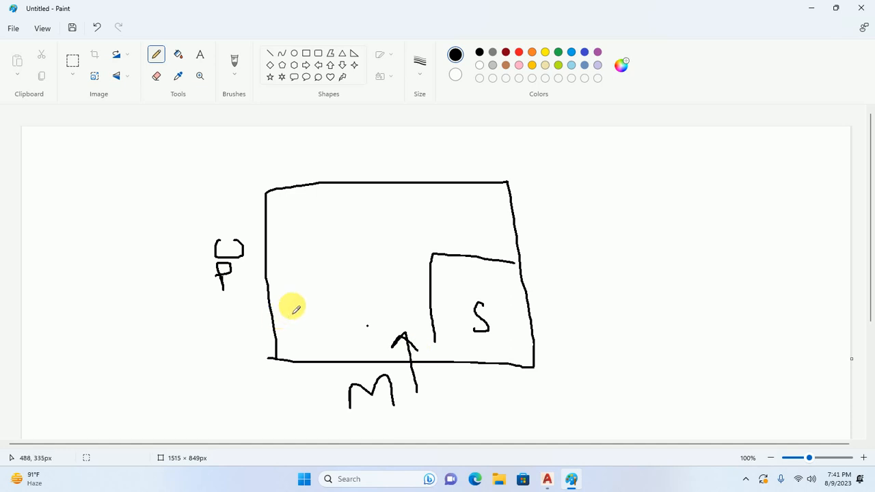
# Draw a partition left of the entrance arrow with a short line across its upper end, and write "K" in the lower-left corner.
pyautogui.moveTo(357, 287); pyautogui.dragTo(367, 354)
pyautogui.moveTo(273, 316); pyautogui.dragTo(289, 359)
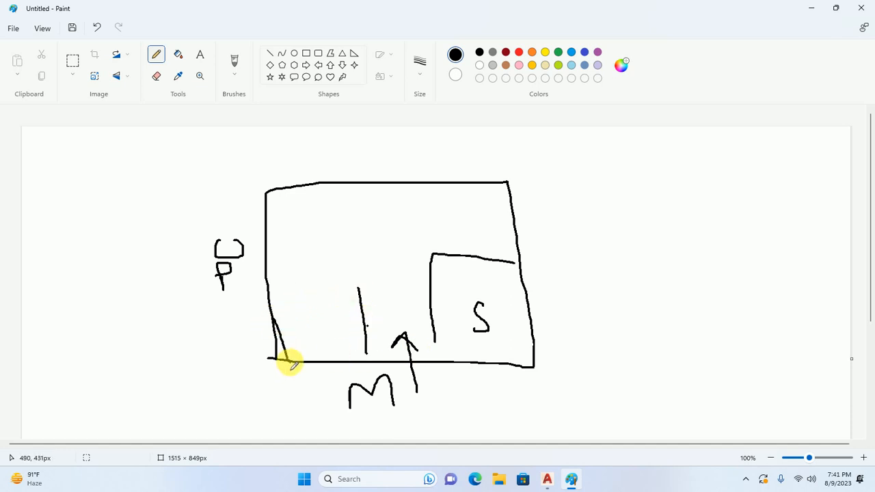
pyautogui.moveTo(309, 318); pyautogui.dragTo(316, 353)
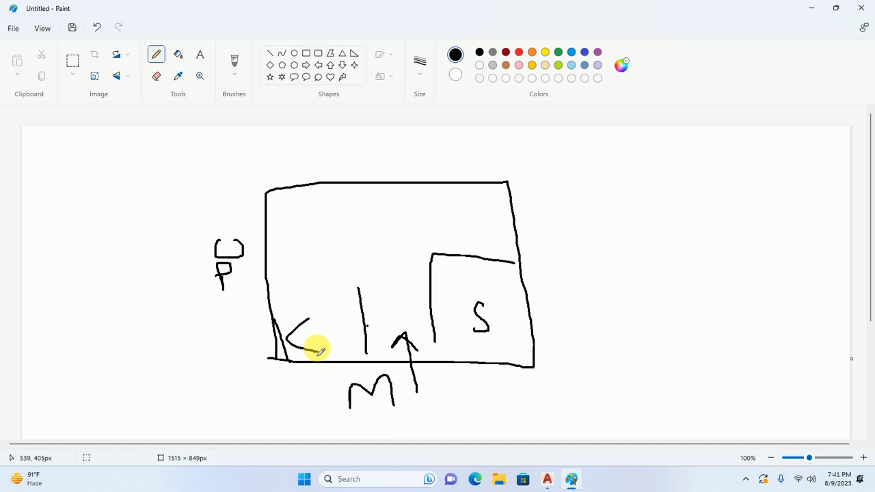
pyautogui.moveTo(376, 282); pyautogui.dragTo(338, 290)
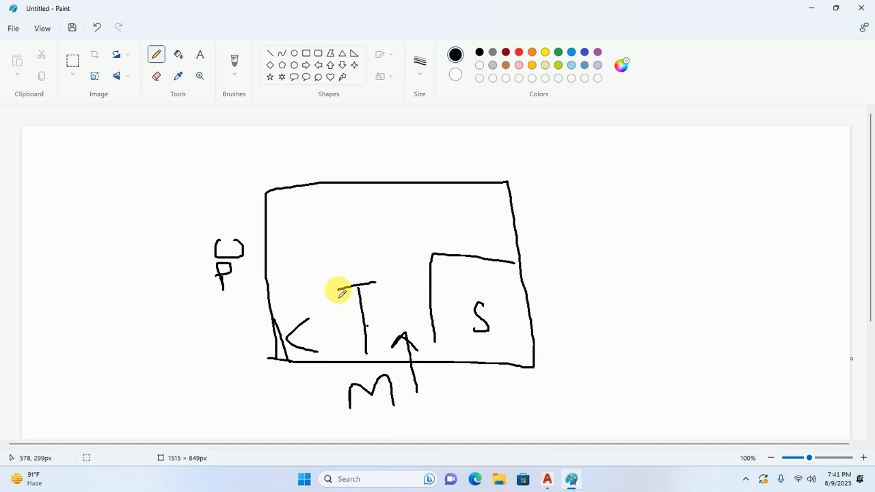
# Enclose a room labelled "BR" above room S and draw the walls around the K corner.
pyautogui.moveTo(421, 181)
pyautogui.mouseDown()
pyautogui.moveTo(428, 237)
pyautogui.moveTo(482, 260)
pyautogui.mouseUp()
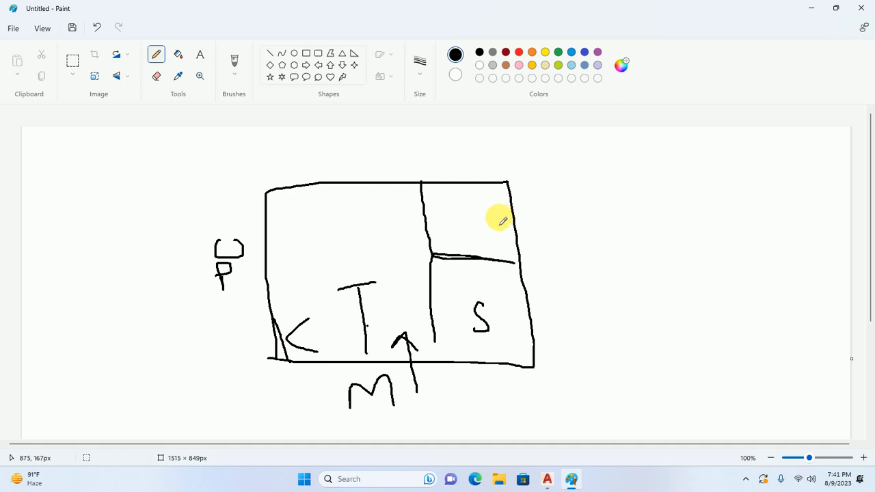
pyautogui.moveTo(469, 204)
pyautogui.mouseDown()
pyautogui.moveTo(468, 228)
pyautogui.moveTo(499, 203)
pyautogui.moveTo(518, 232)
pyautogui.mouseUp()
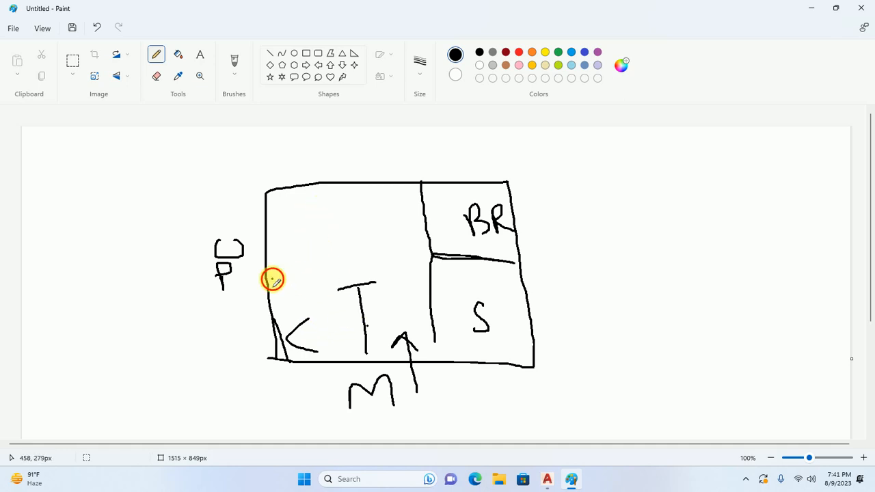
pyautogui.moveTo(271, 278)
pyautogui.mouseDown()
pyautogui.moveTo(351, 277)
pyautogui.moveTo(357, 366)
pyautogui.mouseUp()
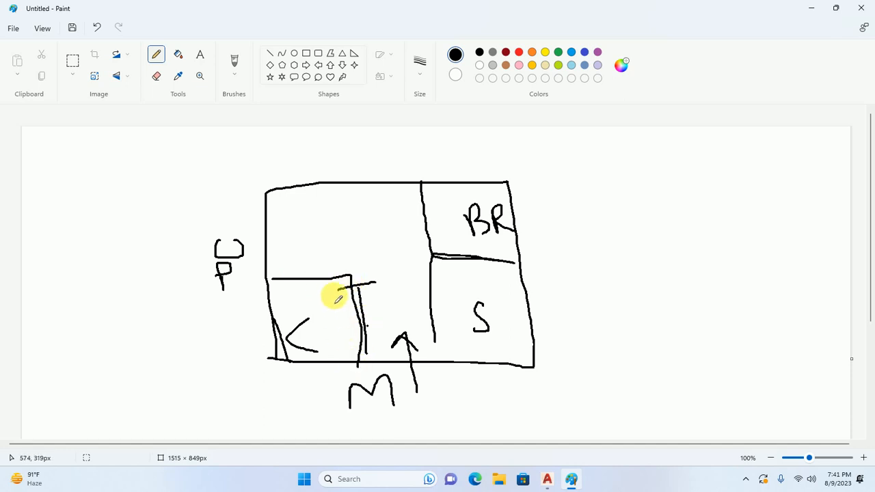
# Sketch layout lines and a bent arrow in the upper-left area, with a downward arrow leading into the K room.
pyautogui.moveTo(301, 193); pyautogui.dragTo(303, 274)
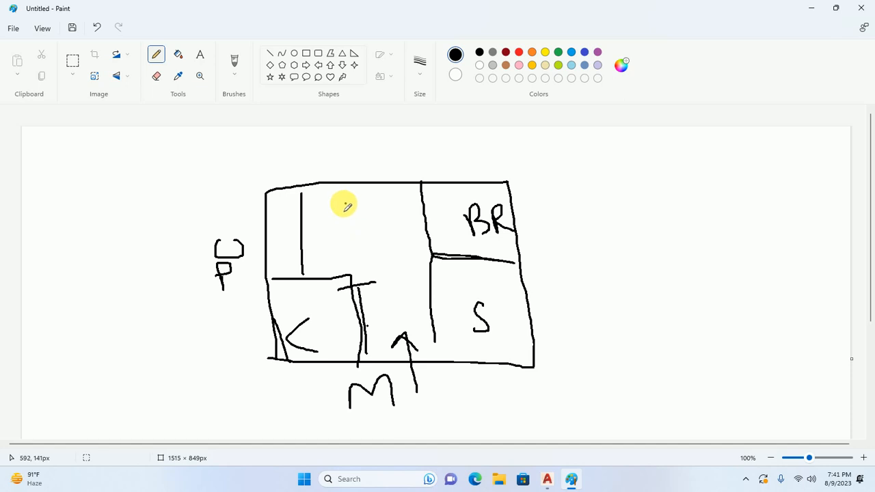
pyautogui.moveTo(346, 203); pyautogui.dragTo(288, 203)
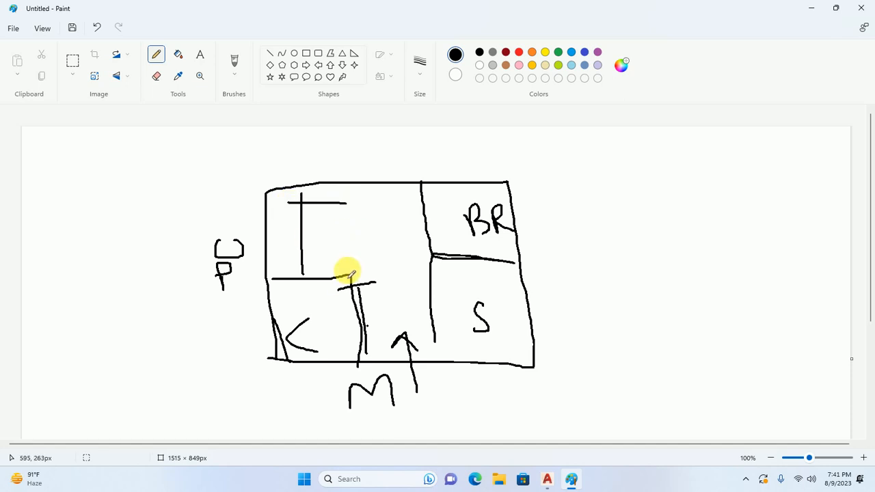
pyautogui.moveTo(330, 264)
pyautogui.mouseDown()
pyautogui.moveTo(331, 308)
pyautogui.moveTo(332, 298)
pyautogui.mouseUp()
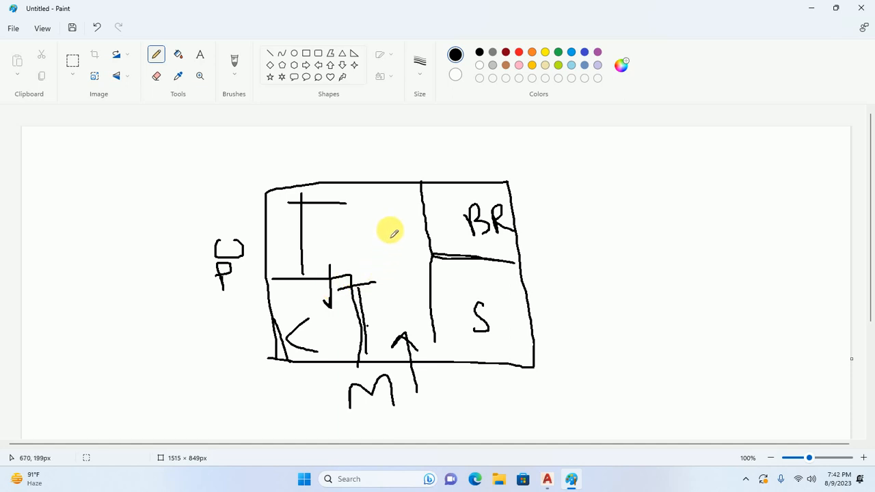
pyautogui.moveTo(418, 210); pyautogui.dragTo(301, 215)
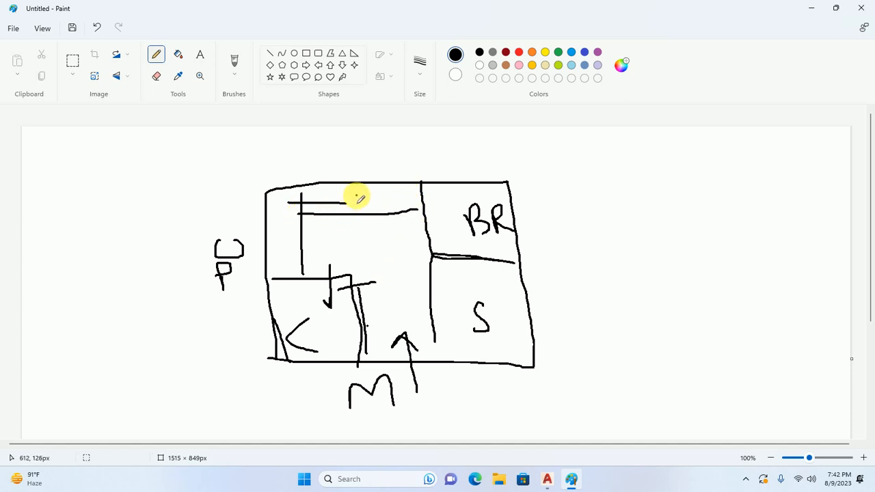
pyautogui.moveTo(356, 197)
pyautogui.mouseDown()
pyautogui.moveTo(283, 215)
pyautogui.moveTo(365, 246)
pyautogui.moveTo(348, 242)
pyautogui.moveTo(364, 255)
pyautogui.mouseUp()
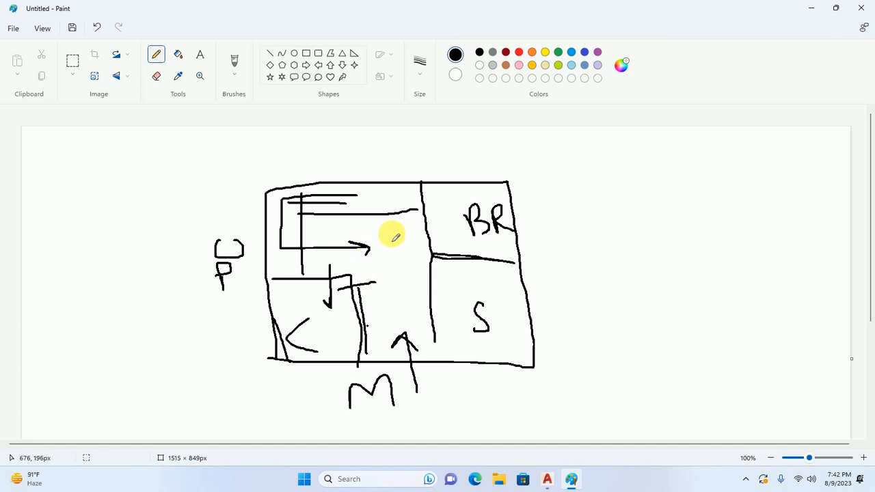
# Draw an oval in the central area, a vertical line beside it, and a U-shaped mark across the upper part of the BR wall.
pyautogui.moveTo(384, 232); pyautogui.dragTo(358, 249)
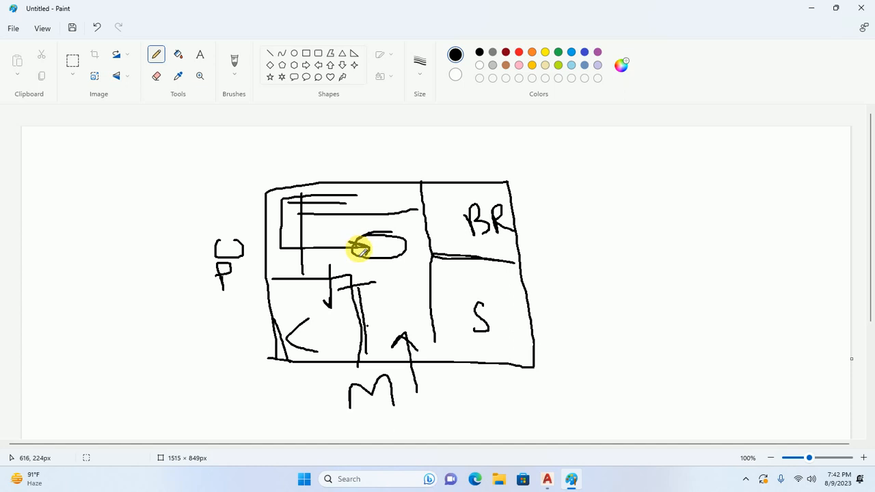
pyautogui.moveTo(410, 286); pyautogui.dragTo(408, 209)
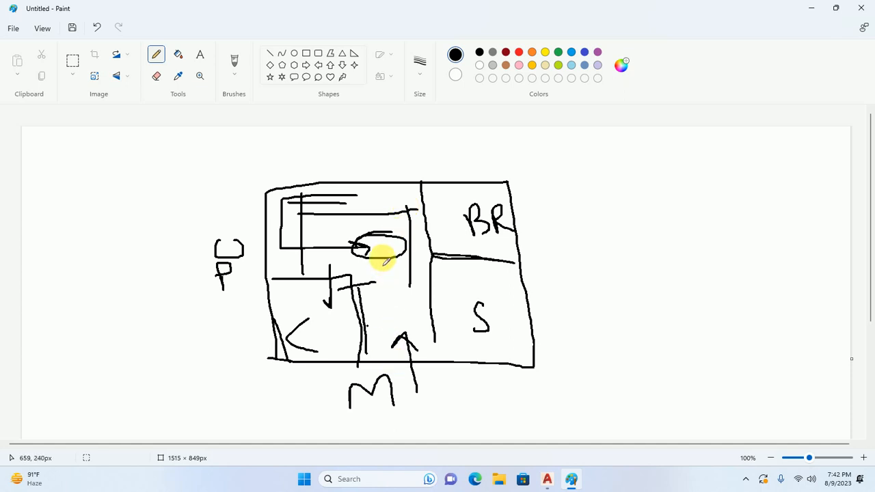
pyautogui.moveTo(384, 187)
pyautogui.mouseDown()
pyautogui.moveTo(433, 210)
pyautogui.moveTo(422, 183)
pyautogui.mouseUp()
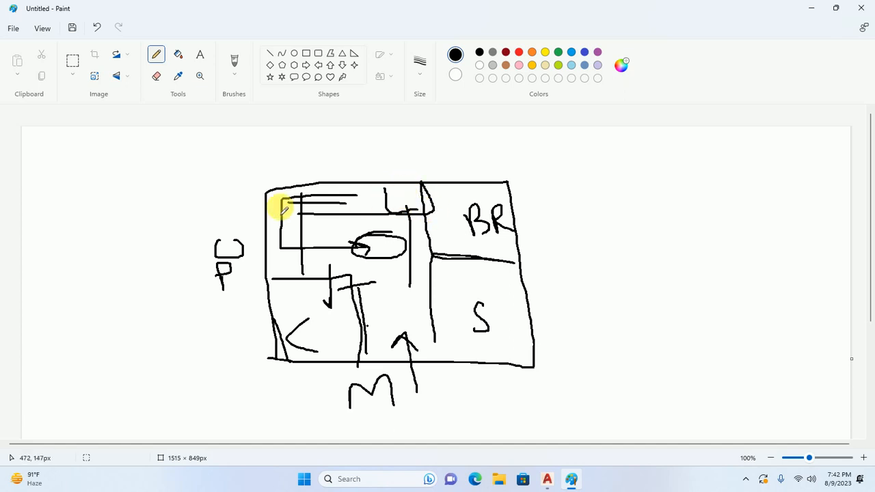
# Write the widths "10" above the BR room and "20" above the rest of the plot.
pyautogui.moveTo(448, 146)
pyautogui.mouseDown()
pyautogui.moveTo(453, 161)
pyautogui.moveTo(483, 146)
pyautogui.mouseUp()
pyautogui.moveTo(340, 144)
pyautogui.mouseDown()
pyautogui.moveTo(353, 155)
pyautogui.moveTo(365, 136)
pyautogui.mouseUp()
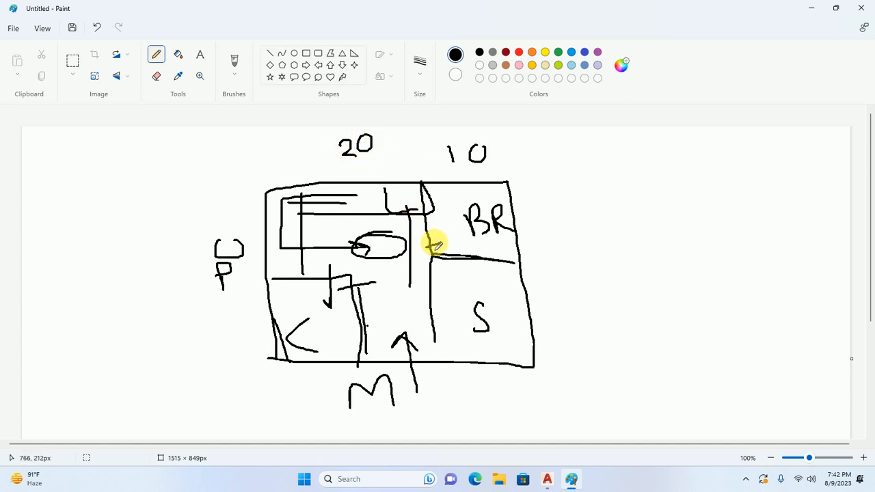
# Draw a small arrow mark on the BR room's side wall and write the depths "10" beside BR and "9'" beside S.
pyautogui.moveTo(440, 243); pyautogui.dragTo(425, 252)
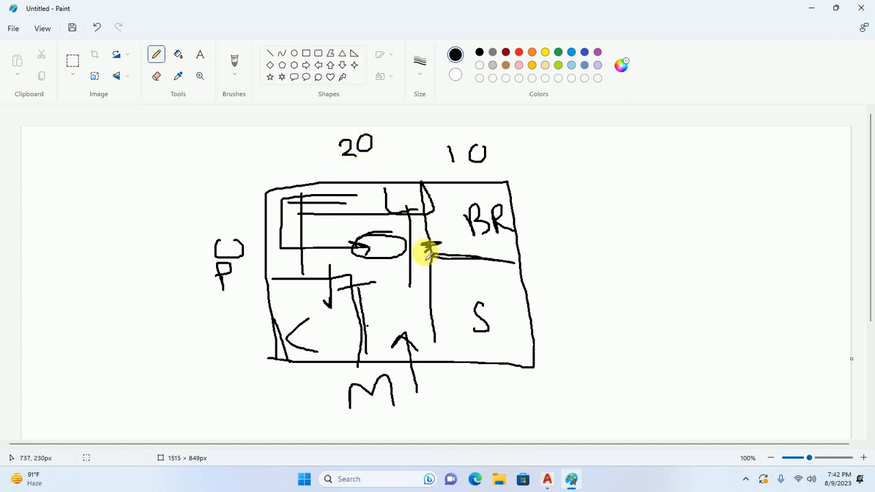
pyautogui.moveTo(547, 302)
pyautogui.mouseDown()
pyautogui.moveTo(547, 314)
pyautogui.moveTo(545, 307)
pyautogui.moveTo(559, 313)
pyautogui.mouseUp()
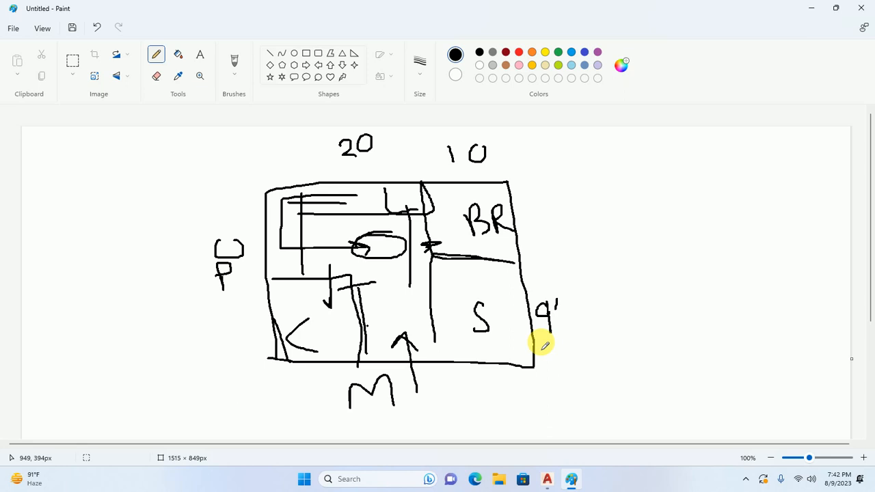
pyautogui.moveTo(535, 203)
pyautogui.mouseDown()
pyautogui.moveTo(536, 234)
pyautogui.moveTo(548, 218)
pyautogui.mouseUp()
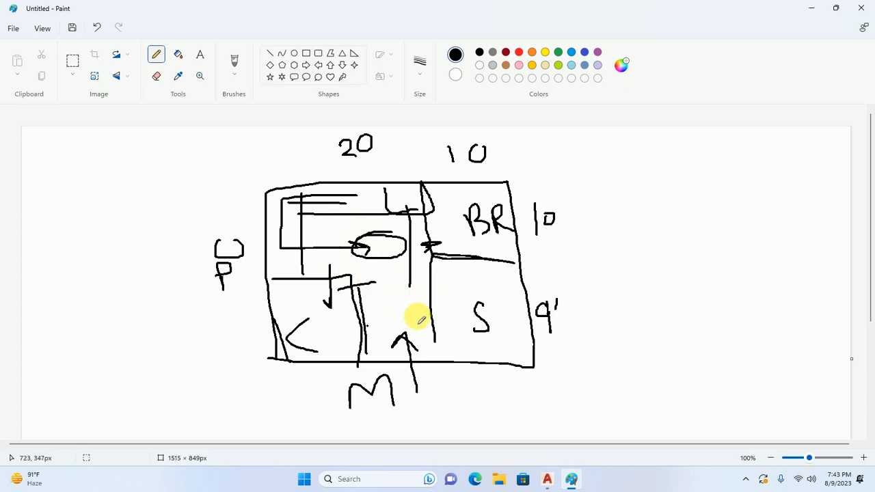
# Add a short vertical line above the entrance arrow and sketch a separate rectangle with a smaller one in its lower-left corner, beside the plan.
pyautogui.moveTo(400, 316); pyautogui.dragTo(401, 281)
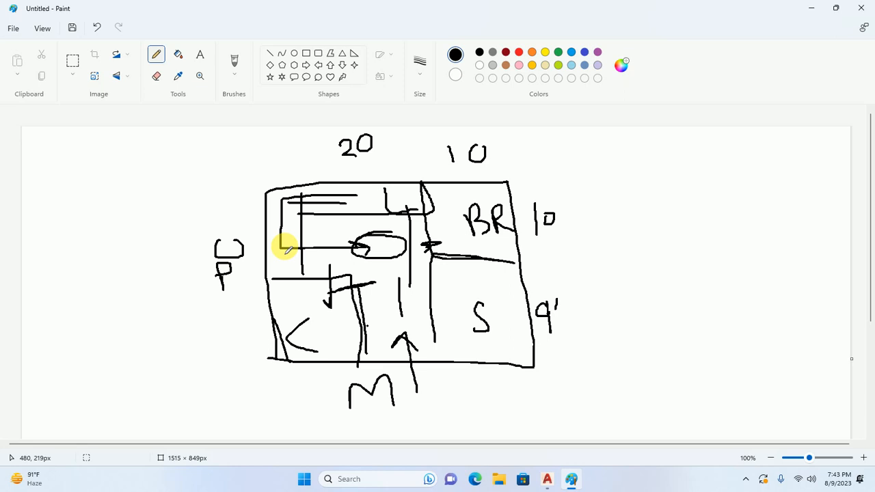
pyautogui.scroll(-3, 444, 277)
pyautogui.scroll(3, 523, 283)
pyautogui.moveTo(646, 184)
pyautogui.mouseDown()
pyautogui.moveTo(648, 283)
pyautogui.moveTo(644, 240)
pyautogui.moveTo(670, 187)
pyautogui.moveTo(813, 285)
pyautogui.moveTo(694, 337)
pyautogui.moveTo(650, 294)
pyautogui.moveTo(647, 256)
pyautogui.moveTo(704, 258)
pyautogui.moveTo(706, 334)
pyautogui.mouseUp()
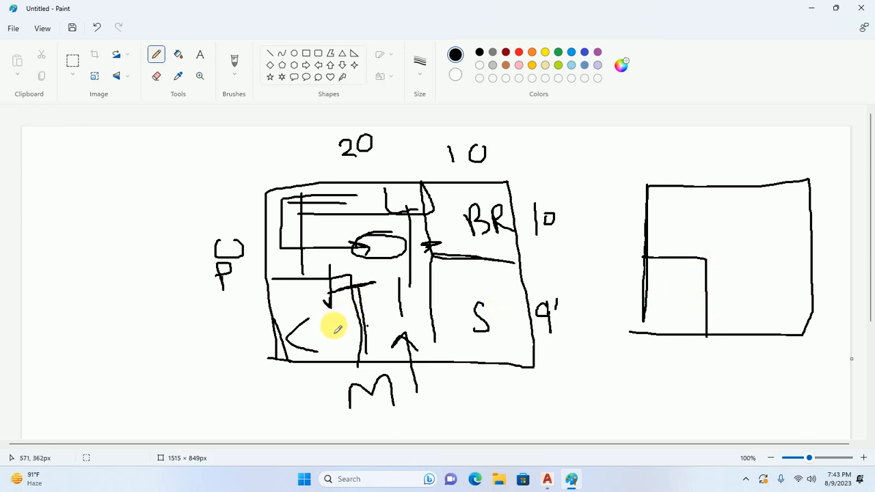
# Divide the K room with a vertical line, write widths "5" below it and "10" below S, and sketch an L-shaped line from the passage into K.
pyautogui.moveTo(293, 313)
pyautogui.mouseDown()
pyautogui.moveTo(303, 329)
pyautogui.moveTo(322, 299)
pyautogui.moveTo(317, 365)
pyautogui.mouseUp()
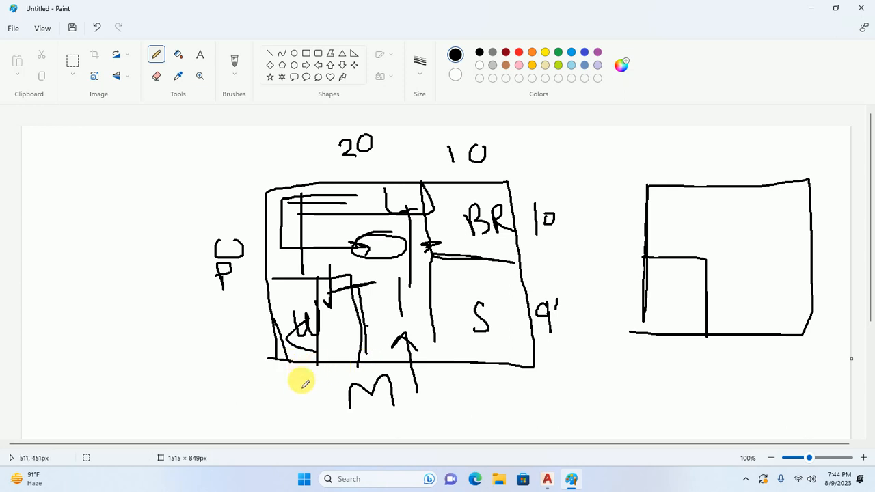
pyautogui.moveTo(279, 379)
pyautogui.mouseDown()
pyautogui.moveTo(294, 382)
pyautogui.moveTo(280, 379)
pyautogui.mouseUp()
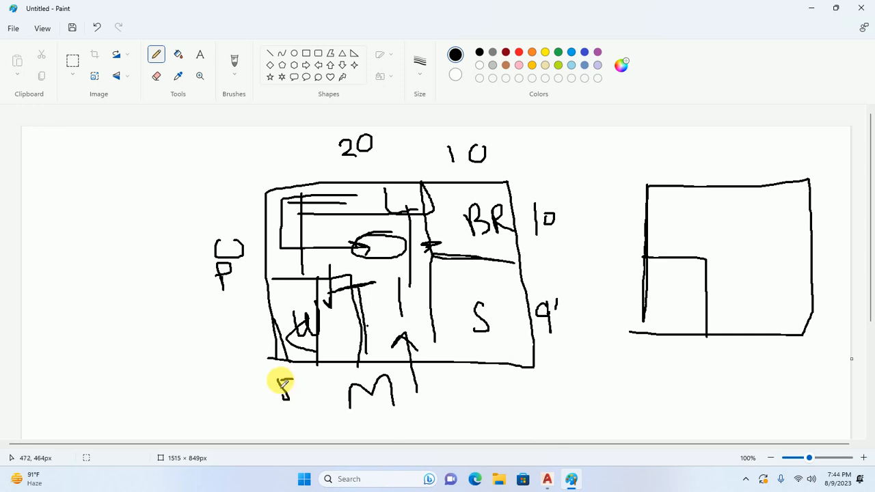
pyautogui.moveTo(495, 392)
pyautogui.mouseDown()
pyautogui.moveTo(498, 405)
pyautogui.moveTo(504, 391)
pyautogui.mouseUp()
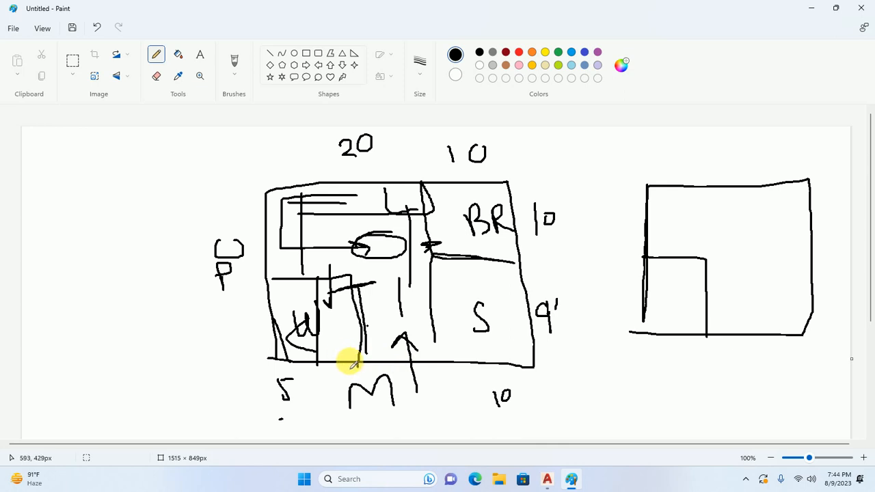
pyautogui.moveTo(351, 364); pyautogui.dragTo(356, 331)
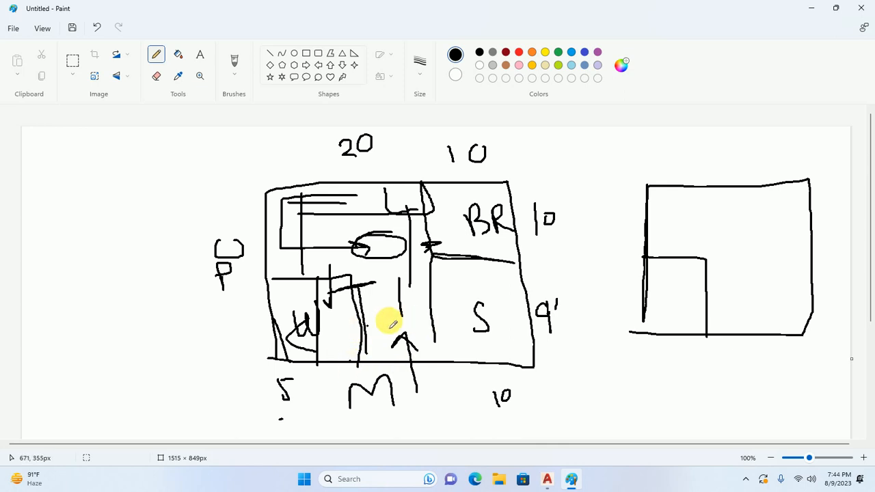
pyautogui.moveTo(410, 295)
pyautogui.mouseDown()
pyautogui.moveTo(414, 337)
pyautogui.moveTo(332, 344)
pyautogui.mouseUp()
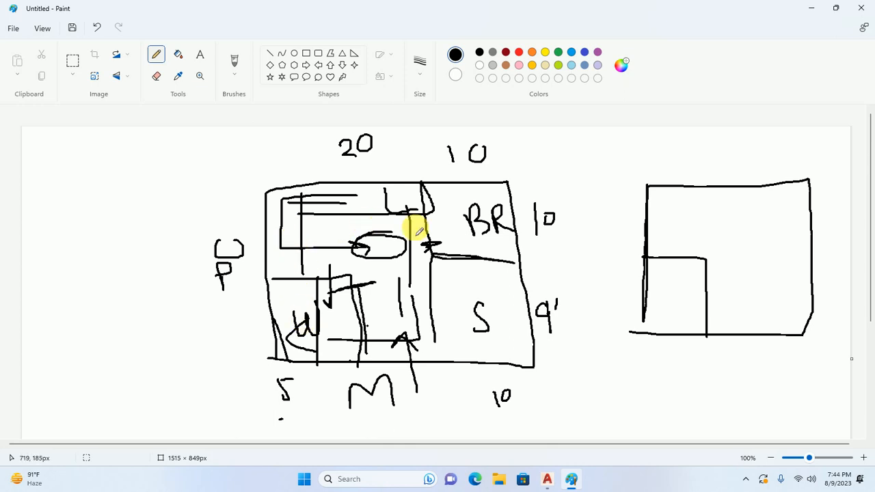
# Switch to AutoCAD and create a layer named "ar-plan-brick wall-partitio0n wall".
pyautogui.click(547, 479)
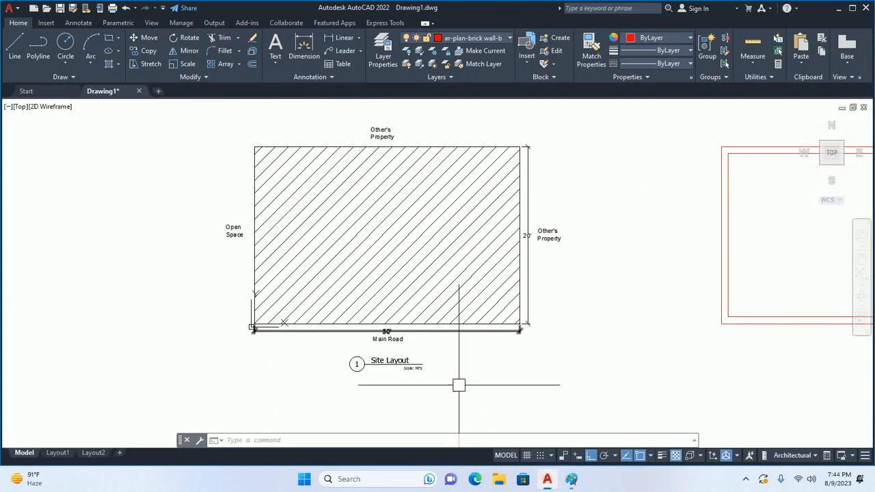
pyautogui.scroll(-4, 441, 319)
pyautogui.moveTo(441, 319); pyautogui.dragTo(308, 312, button='middle')
pyautogui.press('Escape')
pyautogui.press('Escape')
pyautogui.scroll(4, 461, 319)
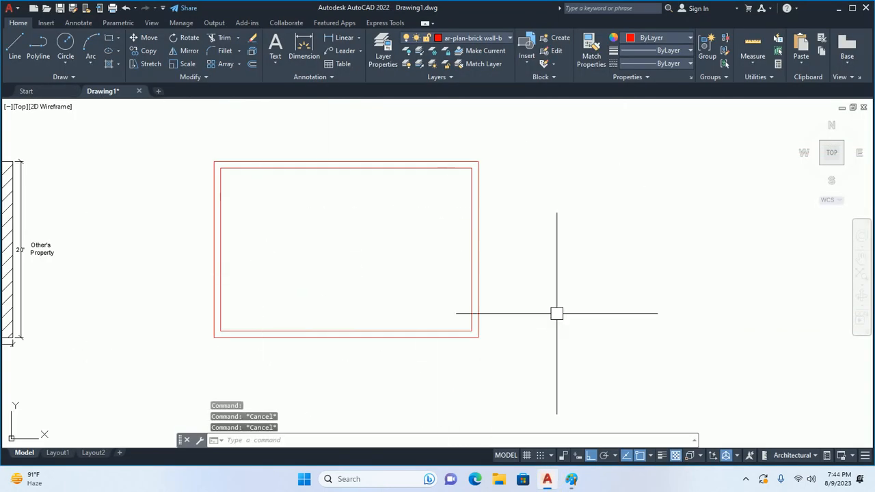
pyautogui.press('Escape')
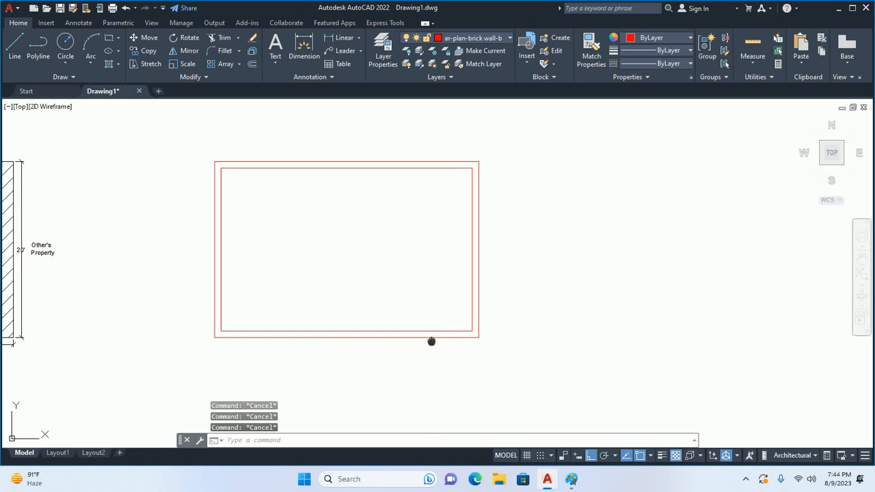
pyautogui.moveTo(432, 342); pyautogui.dragTo(512, 359, button='middle')
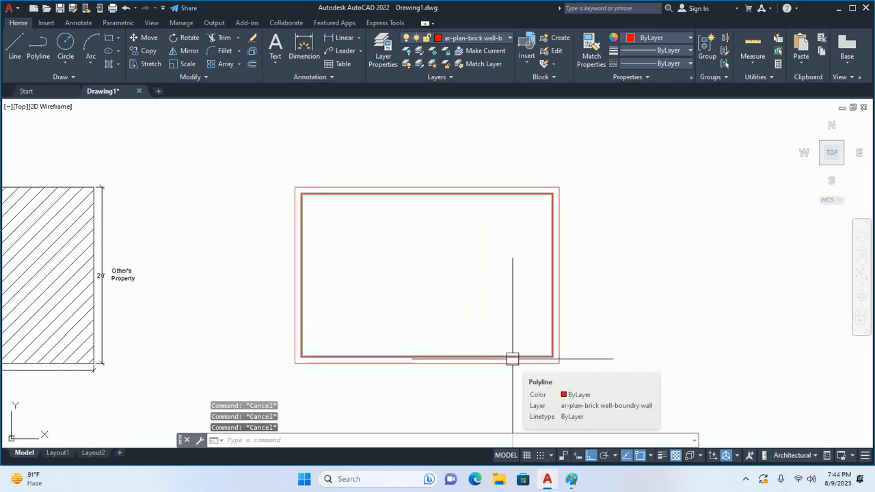
pyautogui.write('la')
pyautogui.press('Return')
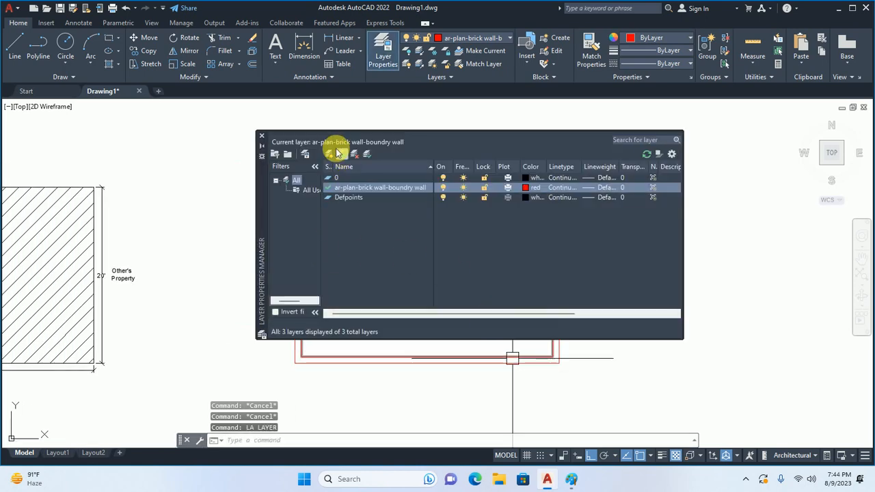
pyautogui.click(331, 153)
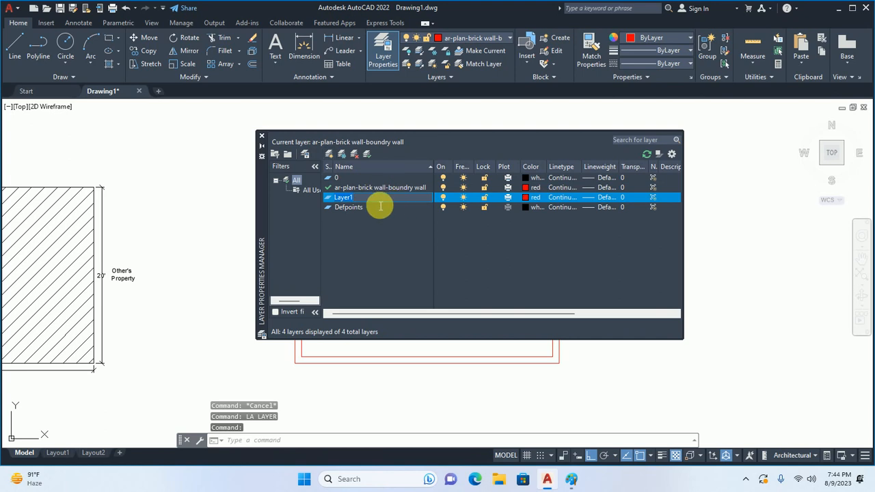
pyautogui.write('ar')
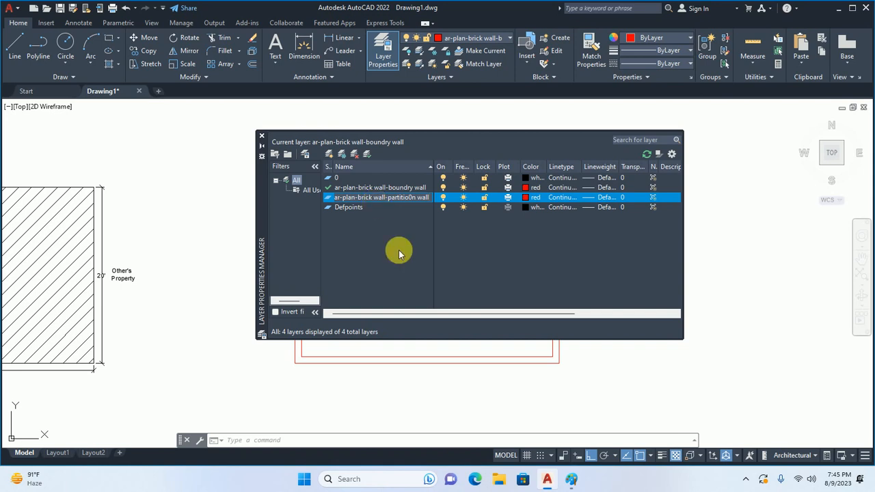
# Set the new partition wall layer's color to blue and make it the current layer.
pyautogui.click(524, 198)
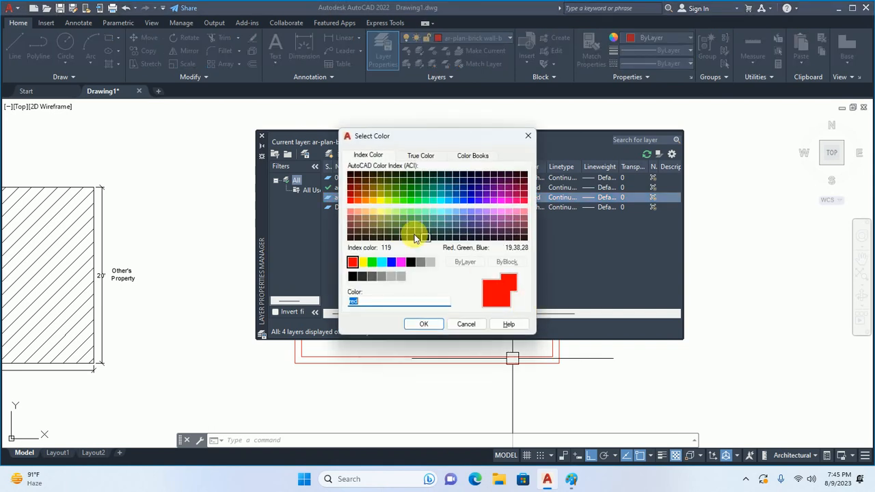
pyautogui.click(391, 262)
pyautogui.click(421, 326)
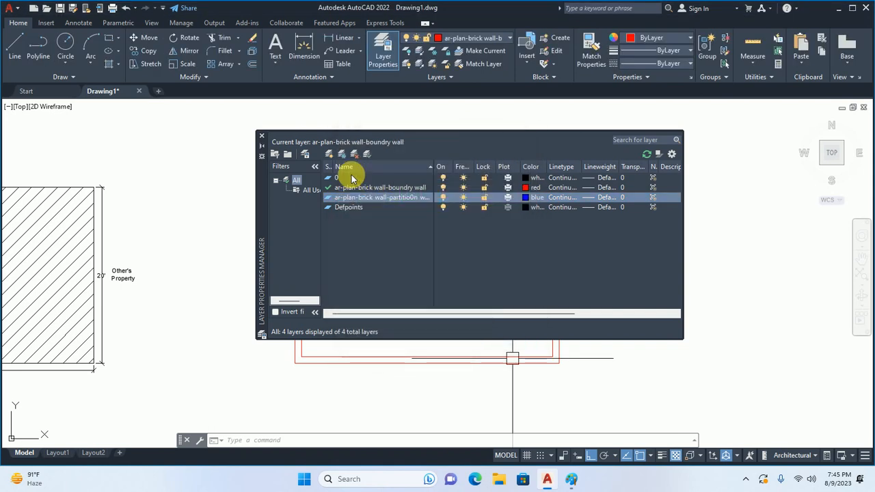
pyautogui.doubleClick(347, 196)
pyautogui.click(261, 136)
# Explode both boundary wall rectangles into separate lines.
pyautogui.moveTo(410, 254); pyautogui.dragTo(356, 223, button='middle')
pyautogui.write('x')
pyautogui.press('Return')
pyautogui.click(374, 279)
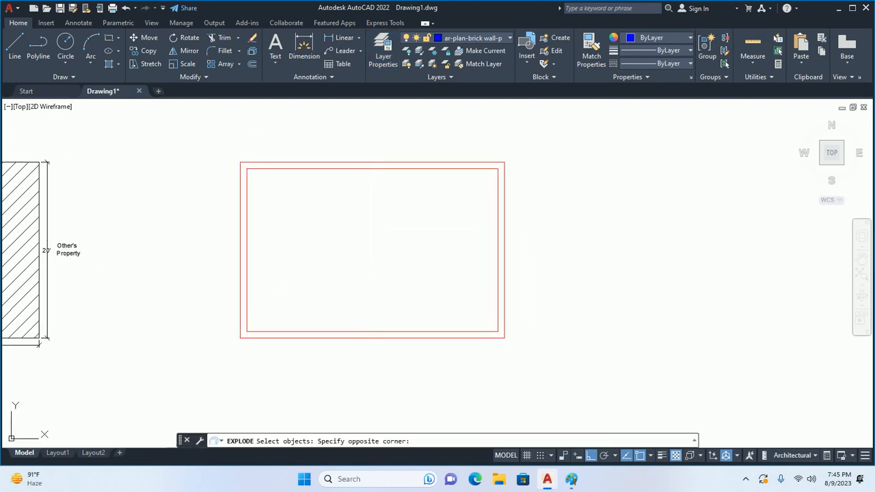
pyautogui.click(234, 367)
pyautogui.press('Return')
# Offset the boundary wall's inner right and inner bottom lines 10' into the plot.
pyautogui.moveTo(404, 311); pyautogui.dragTo(459, 333, button='middle')
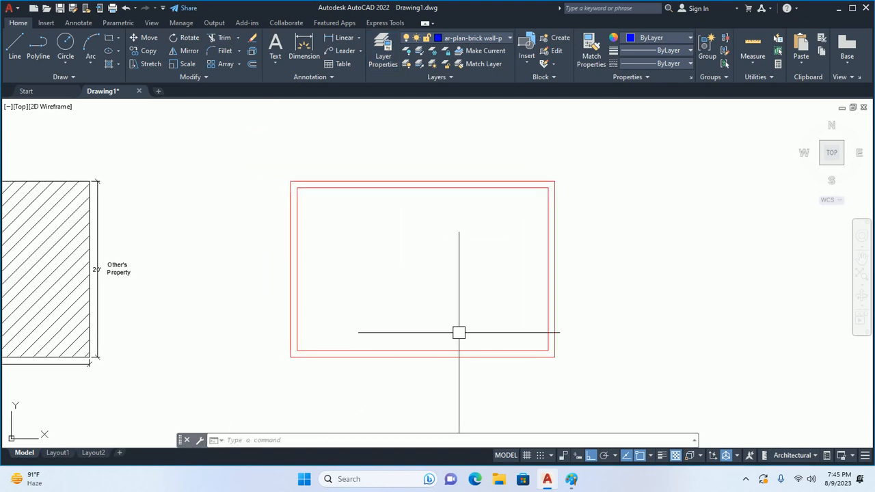
pyautogui.write('o')
pyautogui.press('Return')
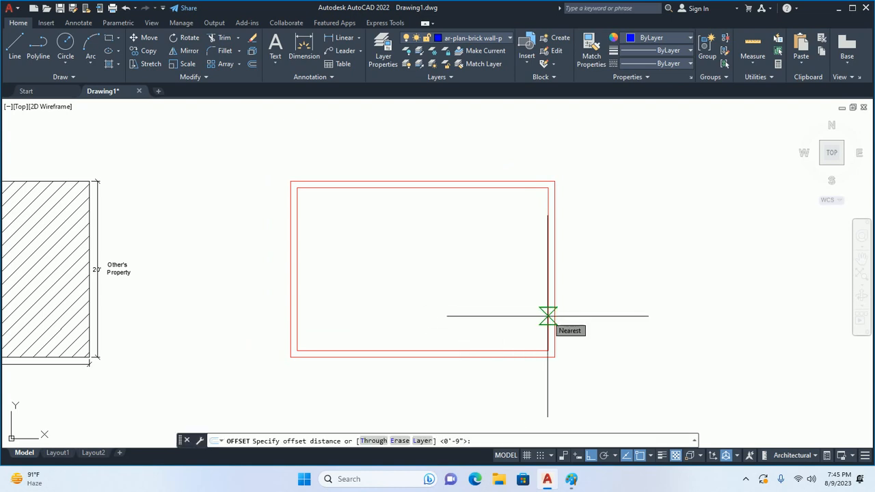
pyautogui.write('10')
pyautogui.press('Return')
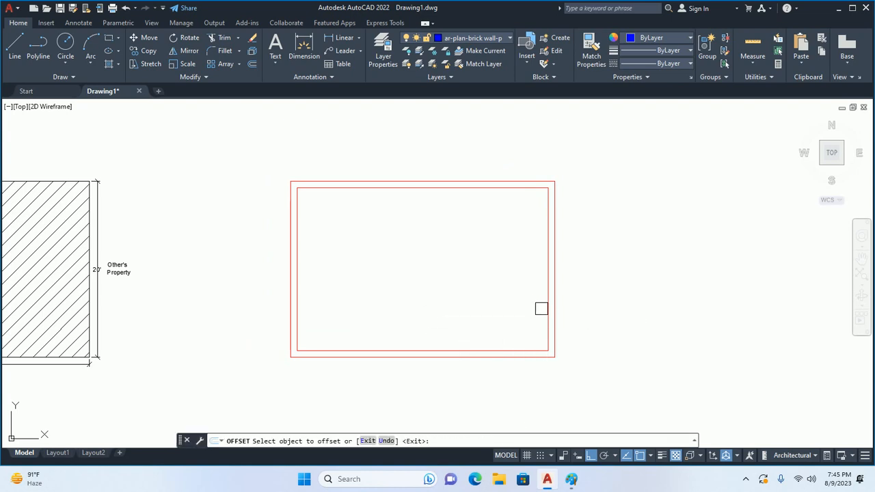
pyautogui.click(541, 309)
pyautogui.click(518, 321)
pyautogui.click(515, 351)
pyautogui.click(509, 293)
pyautogui.press('Return')
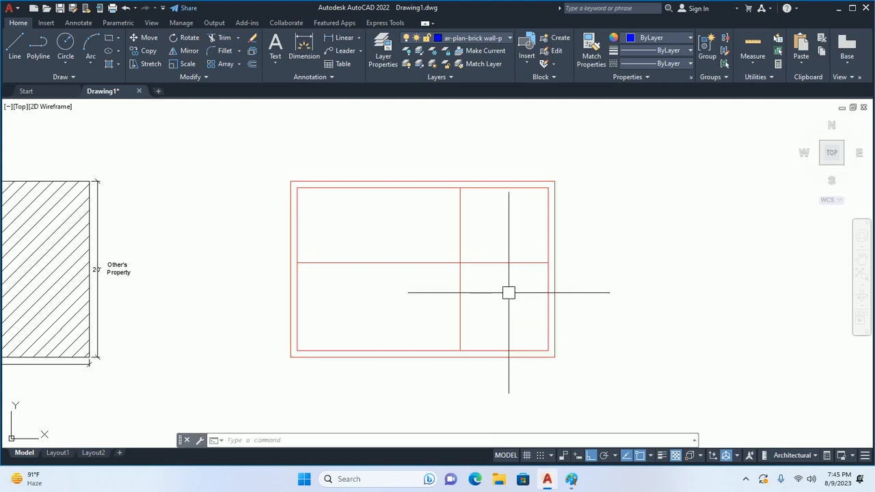
# Offset the vertical partition line to the left and the horizontal one upward to form double-line partition walls.
pyautogui.press('Return')
pyautogui.press('Return')
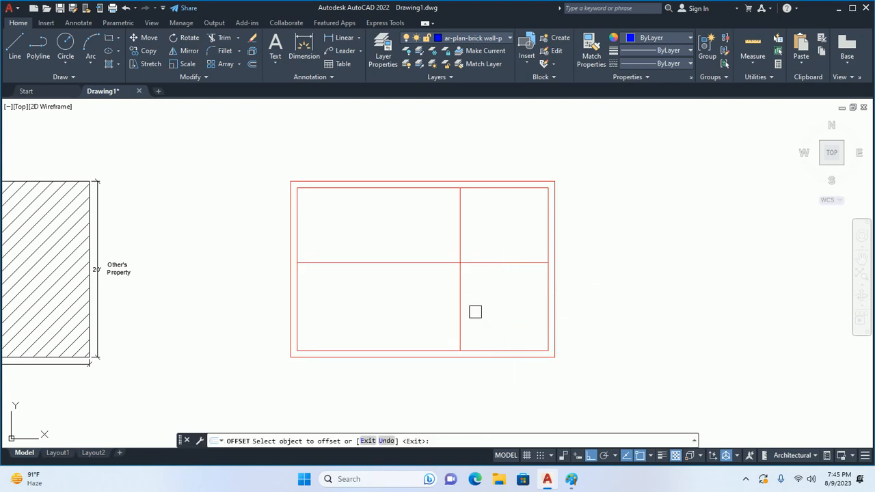
pyautogui.click(459, 304)
pyautogui.click(425, 272)
pyautogui.click(423, 263)
pyautogui.click(427, 243)
pyautogui.press('Return')
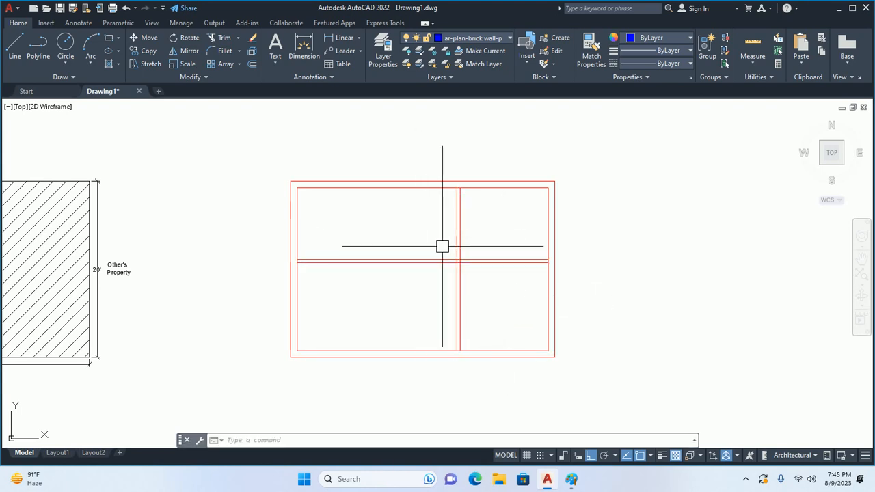
# Try to trim the vertical partition lines above and within the horizontal partition wall.
pyautogui.press('Return')
pyautogui.click(492, 236)
pyautogui.click(463, 233)
pyautogui.press('Return')
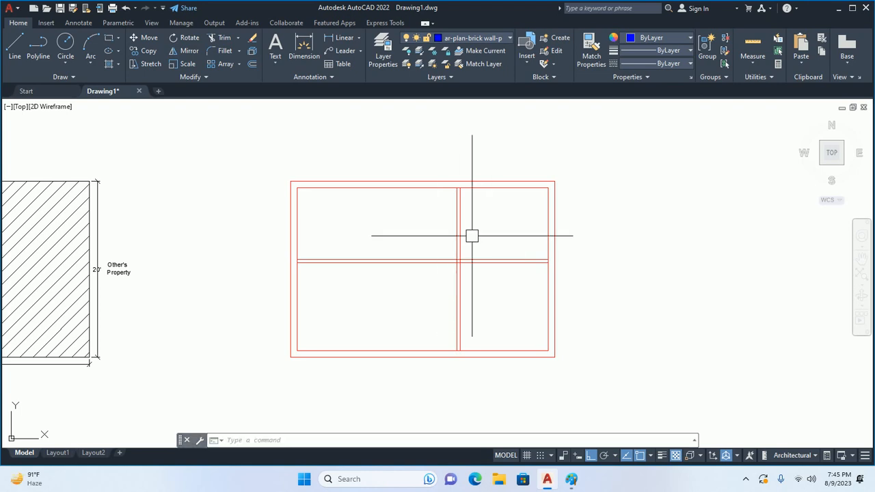
pyautogui.write('tr')
pyautogui.press('Return')
pyautogui.press('Return')
pyautogui.click(482, 235)
pyautogui.click(420, 238)
pyautogui.press('Return')
pyautogui.scroll(5, 441, 250)
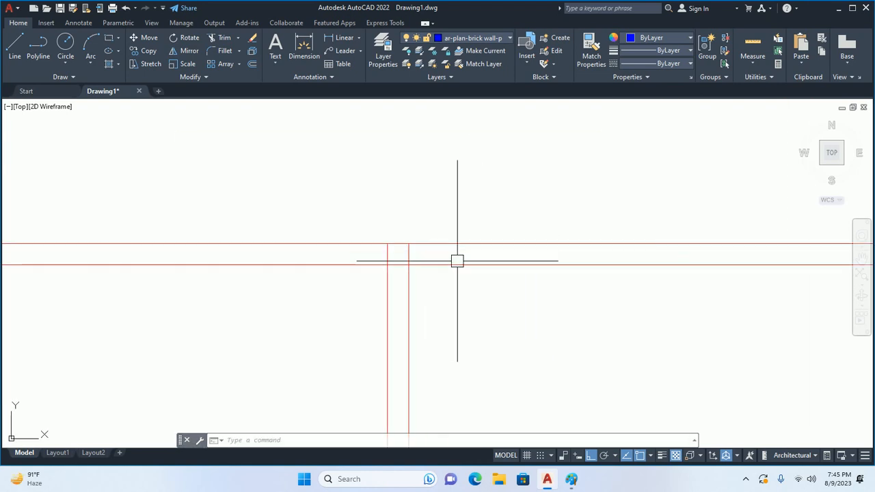
pyautogui.press('Return')
pyautogui.press('Return')
pyautogui.click(406, 254)
pyautogui.press('Return')
pyautogui.scroll(-5, 406, 254)
# Undo the trims made to the vertical partition lines.
pyautogui.hotkey('ctrl', 'z')
pyautogui.hotkey('ctrl', 'z')
pyautogui.hotkey('ctrl', 'z')
pyautogui.hotkey('ctrl', 'z')
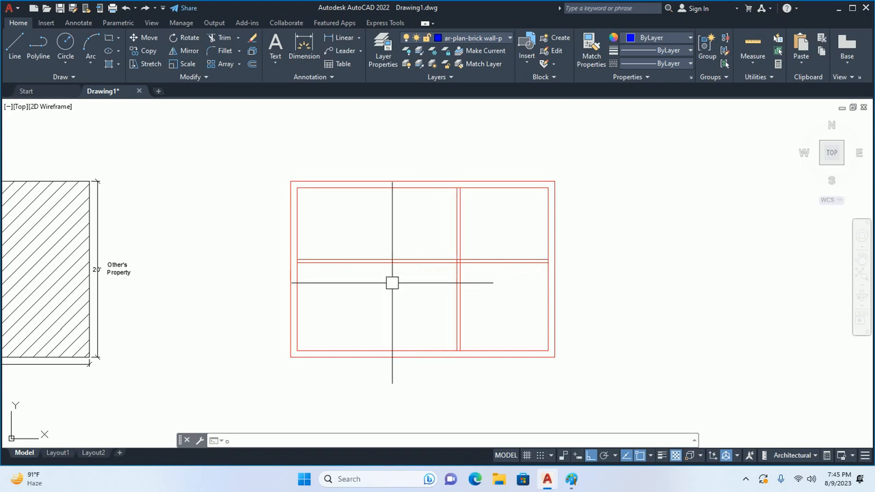
# Offset the boundary wall's inner left line 5' into the plot.
pyautogui.press('Return')
pyautogui.write('6')
pyautogui.press('Return')
pyautogui.scroll(2, 313, 304)
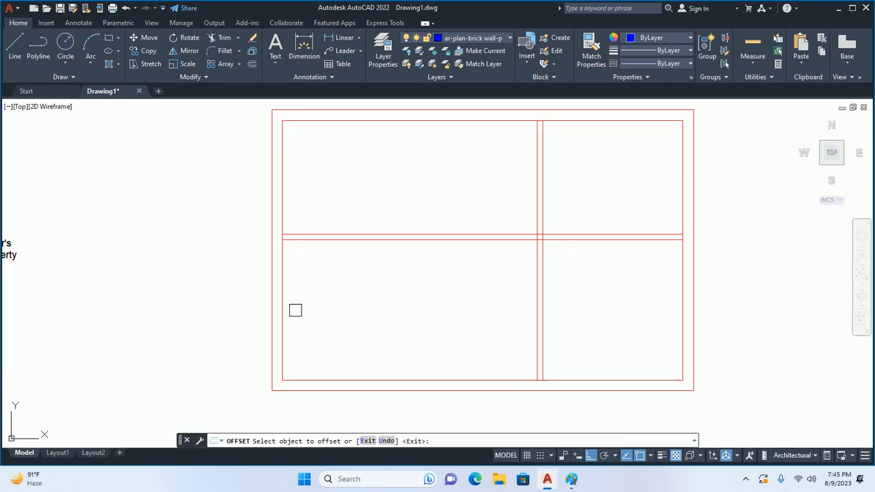
pyautogui.click(283, 312)
pyautogui.click(306, 319)
pyautogui.press('Return')
# Offset the new left partition line 4.5" to the right to give the wall its thickness.
pyautogui.press('Return')
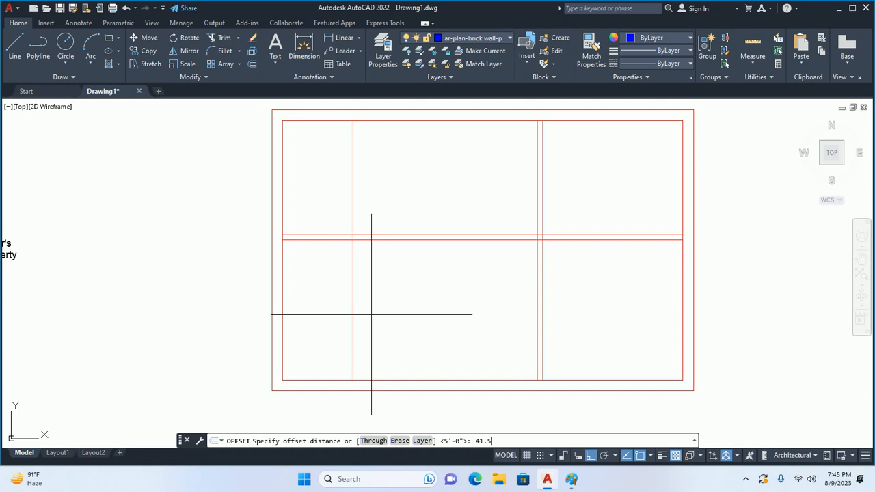
pyautogui.write('41.5')
pyautogui.press('Return')
pyautogui.press('Return')
pyautogui.press('Return')
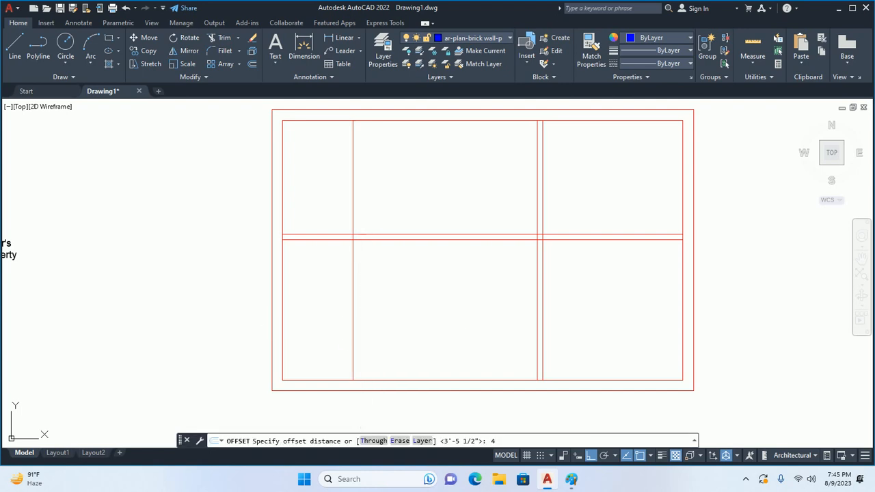
pyautogui.write('4.5')
pyautogui.press('Return')
pyautogui.click(354, 314)
pyautogui.click(410, 321)
pyautogui.press('Return')
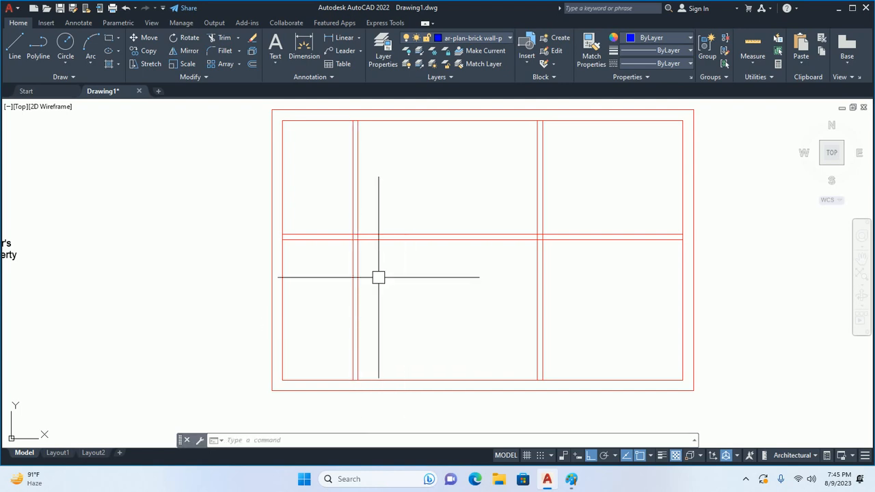
# Trim the left vertical partition above the horizontal wall and remove the horizontal partition between the two vertical partitions.
pyautogui.write('tr')
pyautogui.press('Return')
pyautogui.click(387, 194)
pyautogui.click(291, 201)
pyautogui.scroll(5, 355, 240)
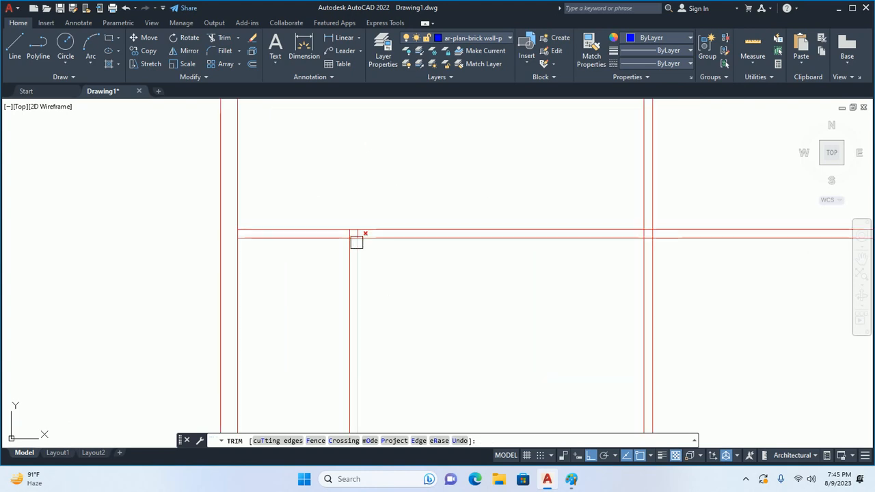
pyautogui.scroll(-5, 379, 235)
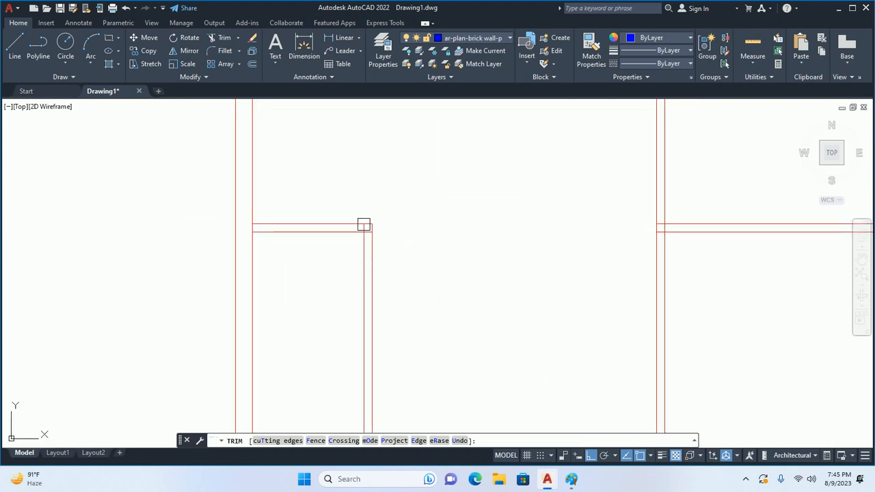
# Trim the overlapping line ends at the small lower-left room's upper right corner to form a clean wall corner.
pyautogui.scroll(4, 363, 225)
pyautogui.click(379, 234)
pyautogui.click(390, 270)
pyautogui.scroll(-1, 391, 261)
pyautogui.click(377, 250)
pyautogui.scroll(-1, 227, 242)
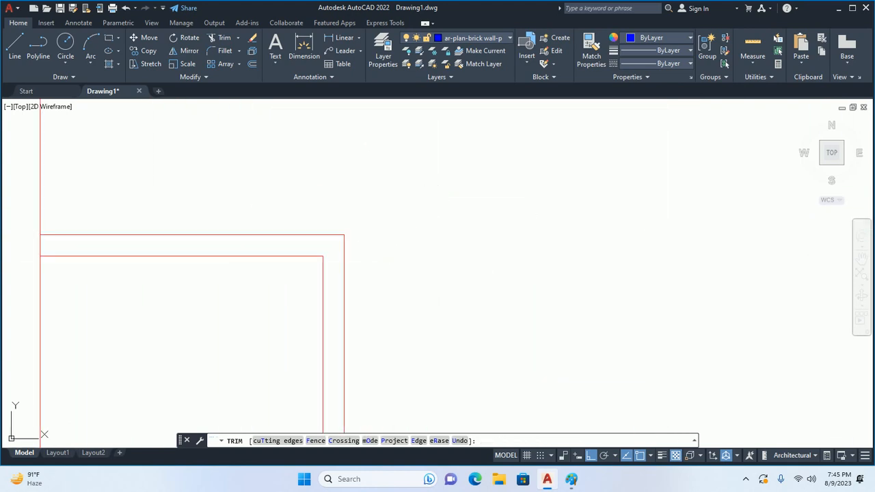
# Trim the boundary wall's inner lines where the left horizontal partition and the right vertical partition's upper end meet them.
pyautogui.scroll(3, 232, 285)
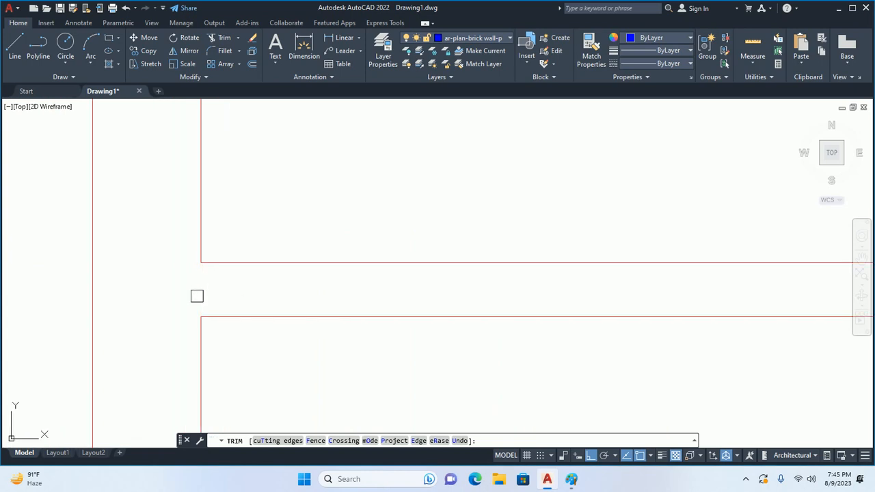
pyautogui.scroll(-3, 216, 282)
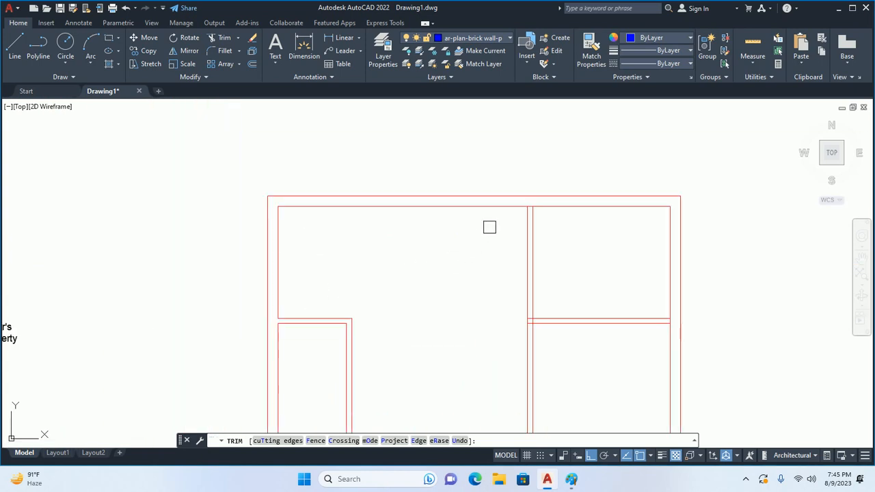
pyautogui.scroll(3, 506, 225)
pyautogui.scroll(-3, 506, 234)
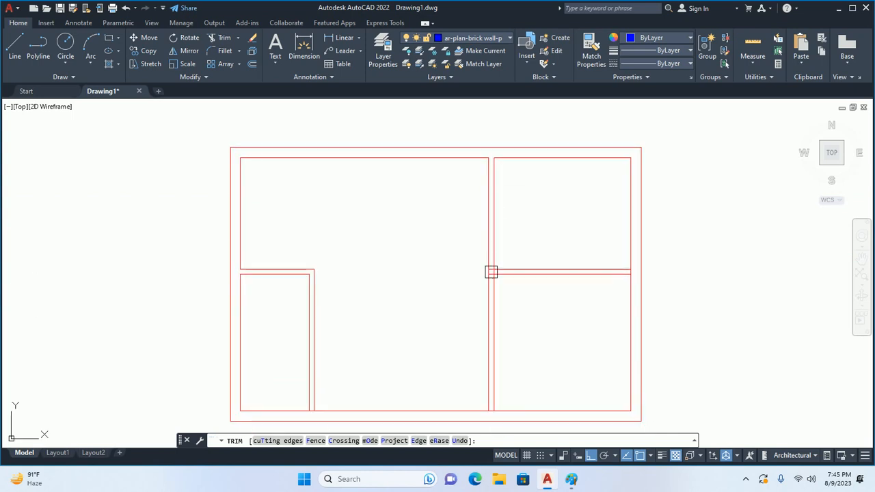
# Trim the vertical wall lines crossing the two ends of the right horizontal partition to open both junctions.
pyautogui.scroll(4, 495, 262)
pyautogui.scroll(-2, 216, 250)
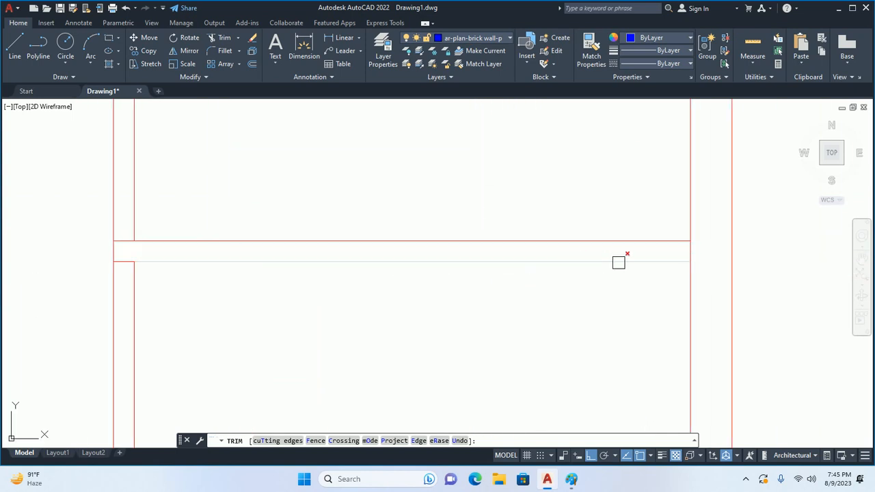
pyautogui.scroll(2, 713, 247)
pyautogui.scroll(-2, 700, 231)
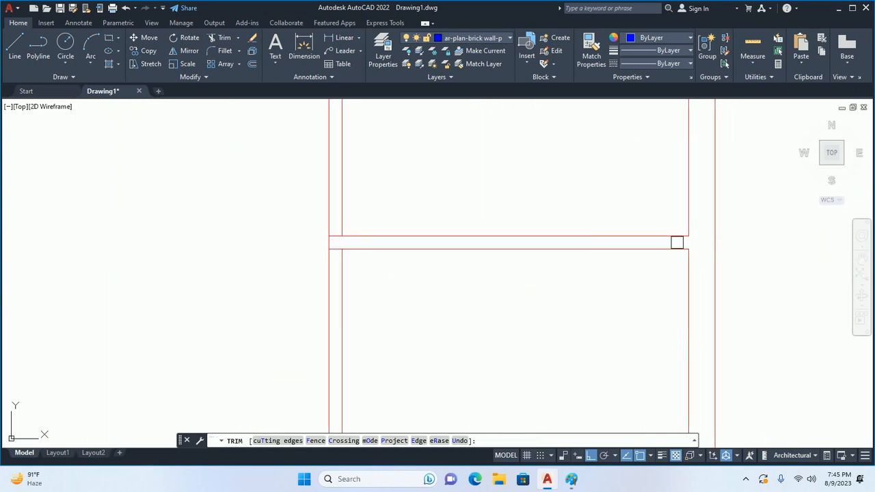
# Trim the boundary wall's lower inner line between the lines of both vertical partitions and finish trimming.
pyautogui.scroll(-3, 514, 215)
pyautogui.scroll(4, 474, 308)
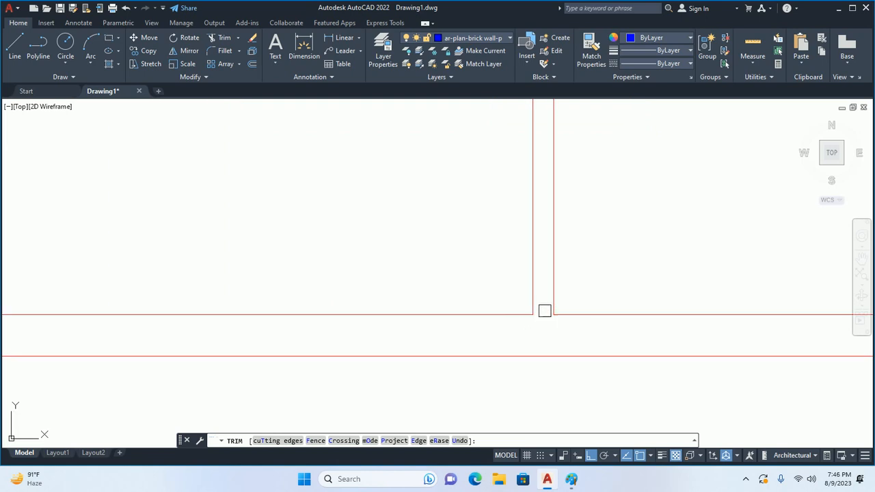
pyautogui.scroll(-3, 544, 311)
pyautogui.moveTo(378, 248); pyautogui.dragTo(378, 283, button='middle')
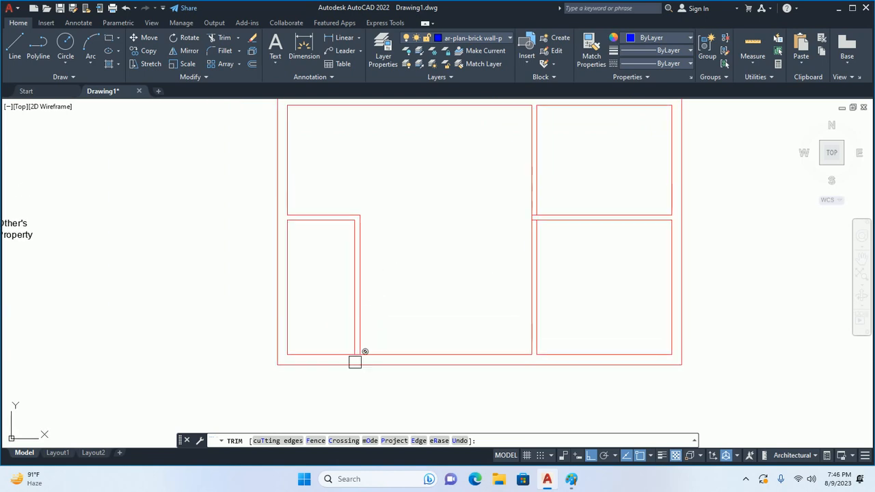
pyautogui.scroll(5, 355, 361)
pyautogui.scroll(-10, 352, 336)
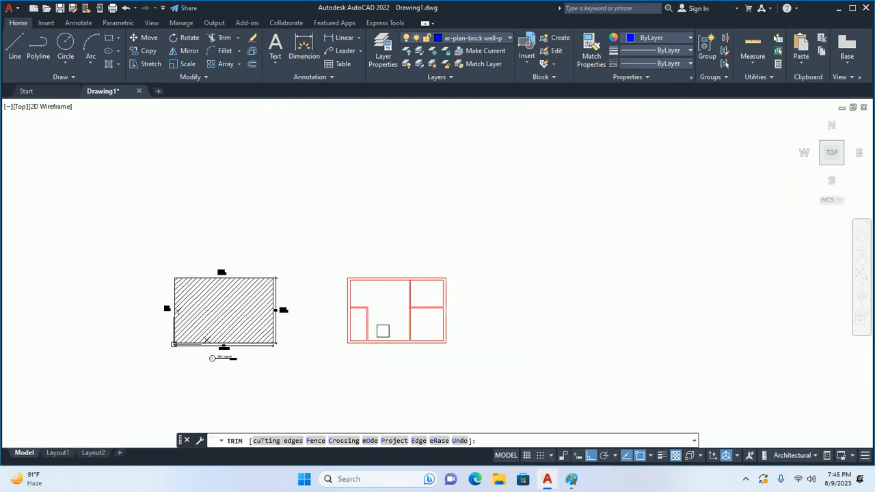
pyautogui.press('Escape')
pyautogui.scroll(4, 411, 328)
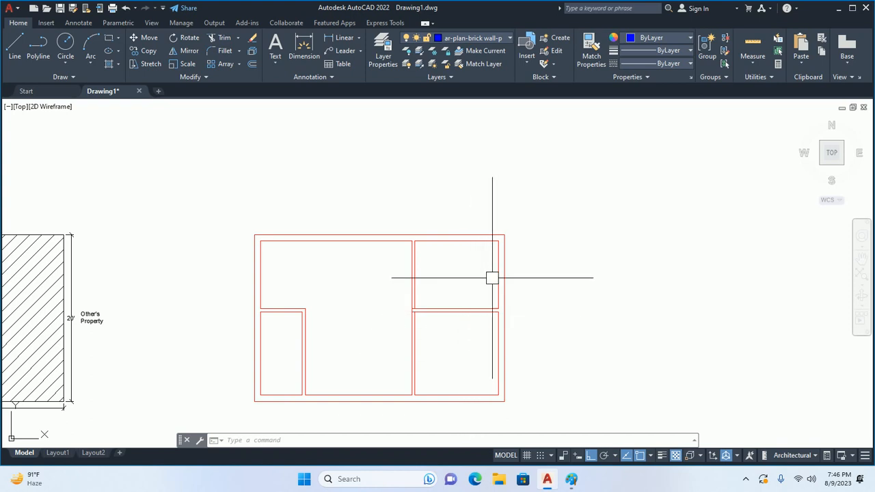
# Add a linear dimension for the upper right room's inner height, placed just outside the boundary wall.
pyautogui.write('dli')
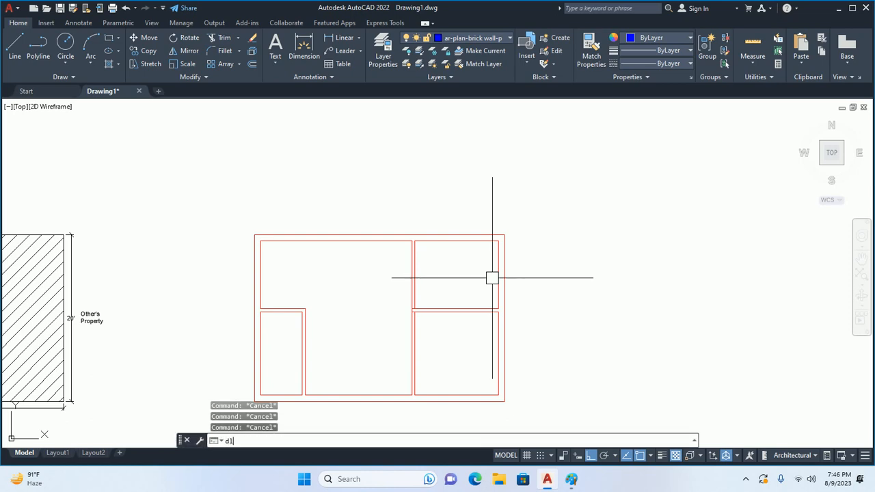
pyautogui.press('Return')
pyautogui.click(501, 280)
pyautogui.scroll(6, 525, 269)
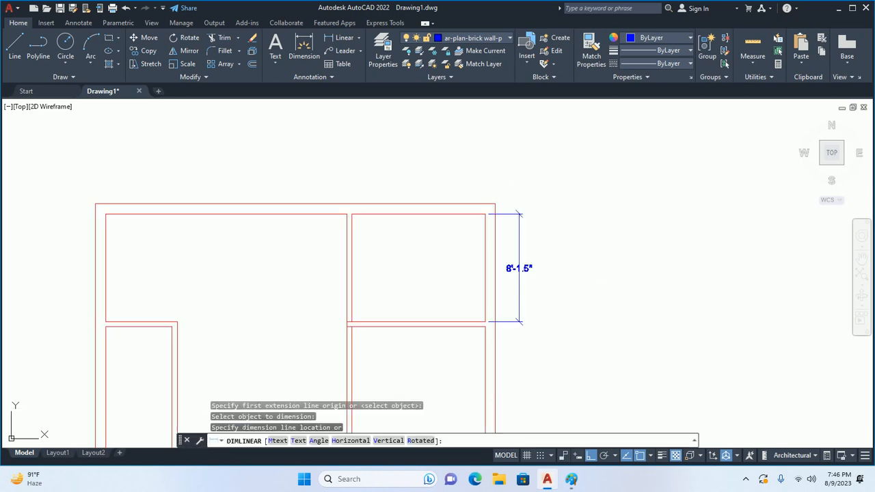
pyautogui.click(524, 270)
pyautogui.press('Escape')
pyautogui.press('Escape')
pyautogui.press('Escape')
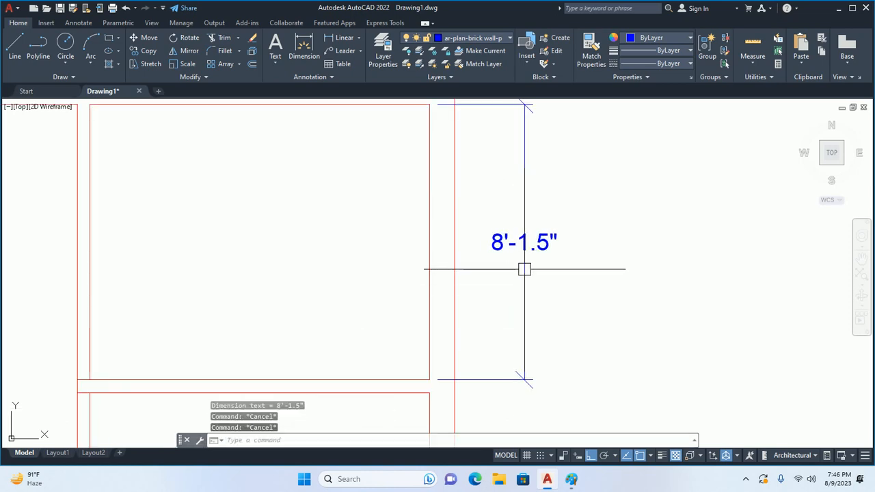
# Stretch the right horizontal partition 10.5" downward together with the room's dimension.
pyautogui.scroll(-6, 524, 269)
pyautogui.write('s')
pyautogui.press('Return')
pyautogui.click(593, 332)
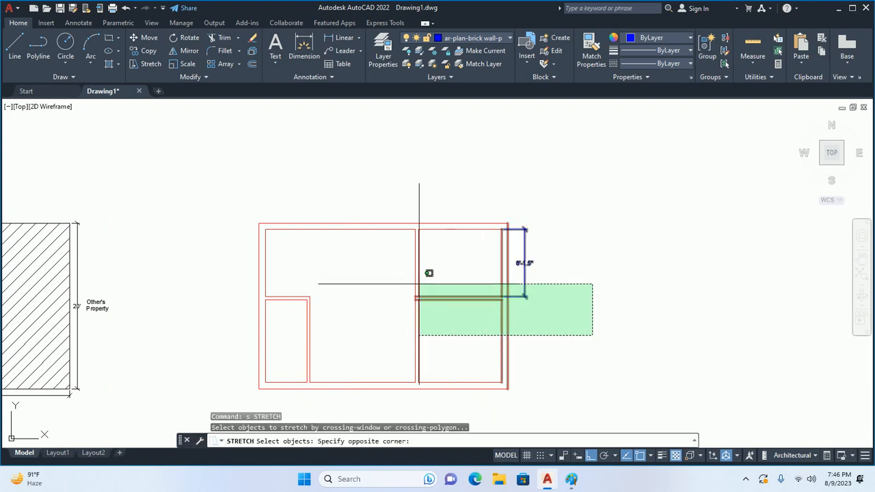
pyautogui.click(417, 286)
pyautogui.press('Return')
pyautogui.click(354, 282)
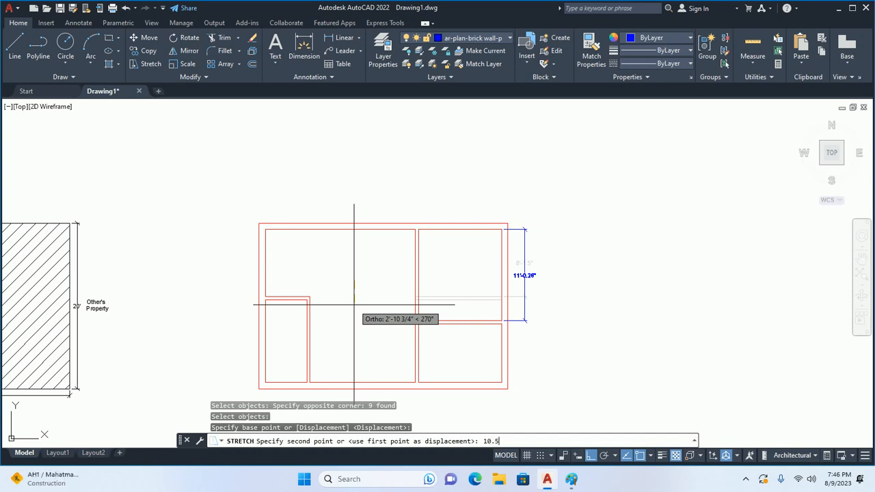
pyautogui.write('10.5')
pyautogui.press('Return')
pyautogui.press('Escape')
pyautogui.press('Escape')
# Stretch the small lower-left room's upper wall 10.5" downward.
pyautogui.press('Return')
pyautogui.click(356, 318)
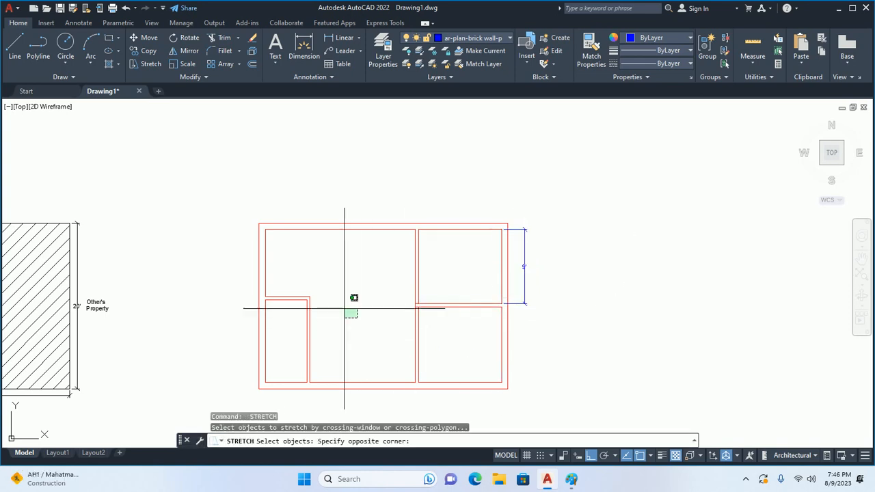
pyautogui.click(229, 268)
pyautogui.press('Return')
pyautogui.click(225, 267)
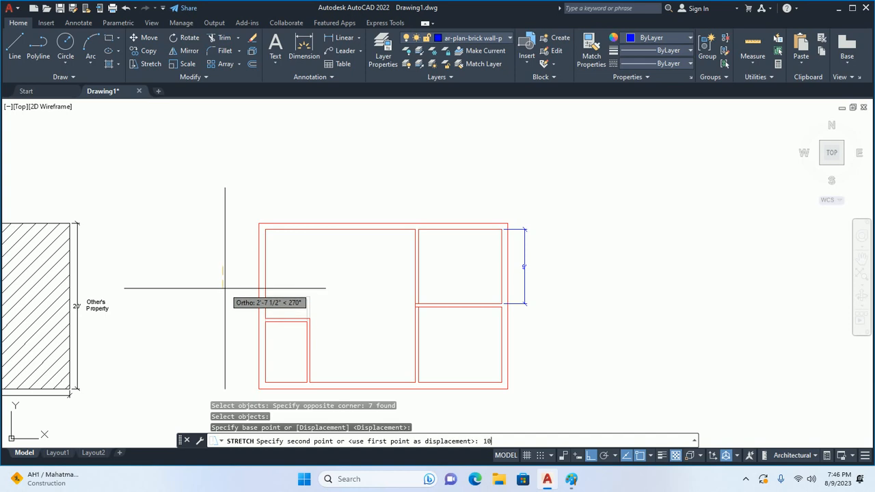
pyautogui.write('10.5')
pyautogui.press('Return')
pyautogui.press('Escape')
pyautogui.press('Escape')
pyautogui.press('Escape')
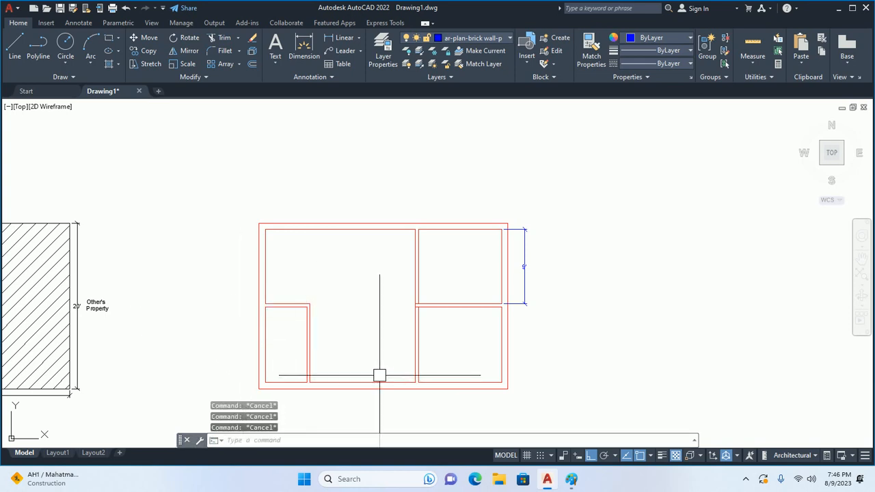
# Offset the upper line of the right horizontal partition 36" upward into the upper right room.
pyautogui.scroll(2, 546, 280)
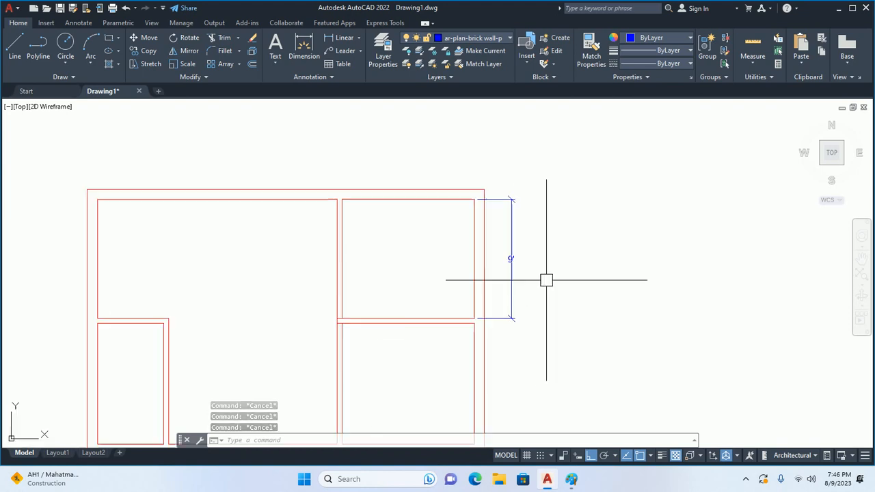
pyautogui.moveTo(511, 287); pyautogui.dragTo(520, 254, button='middle')
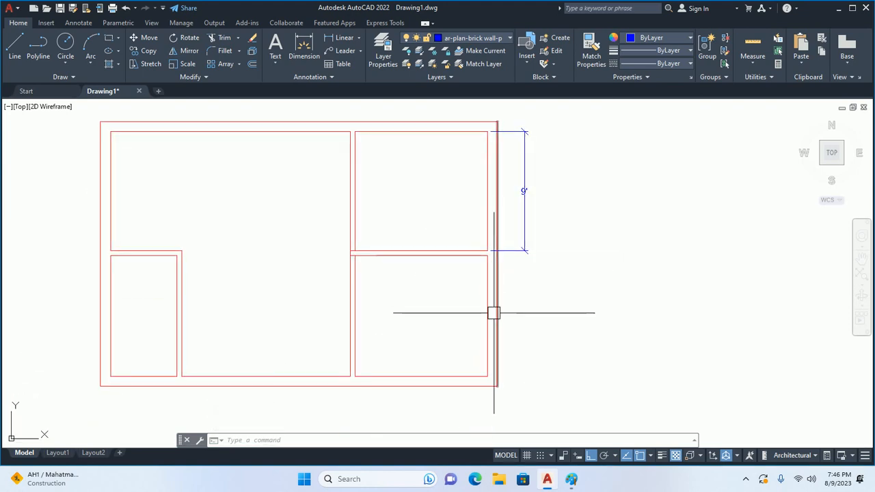
pyautogui.moveTo(432, 306); pyautogui.dragTo(431, 346, button='middle')
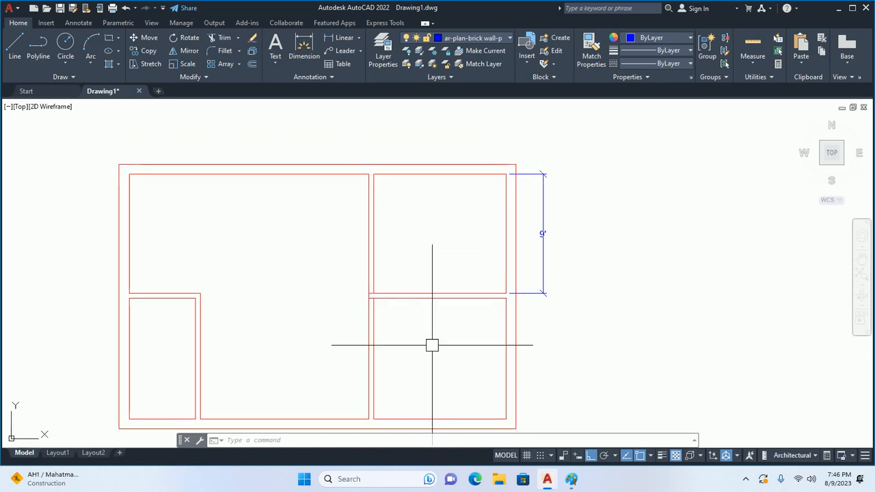
pyautogui.press('Escape')
pyautogui.press('Escape')
pyautogui.press('Escape')
pyautogui.write('o')
pyautogui.press('Return')
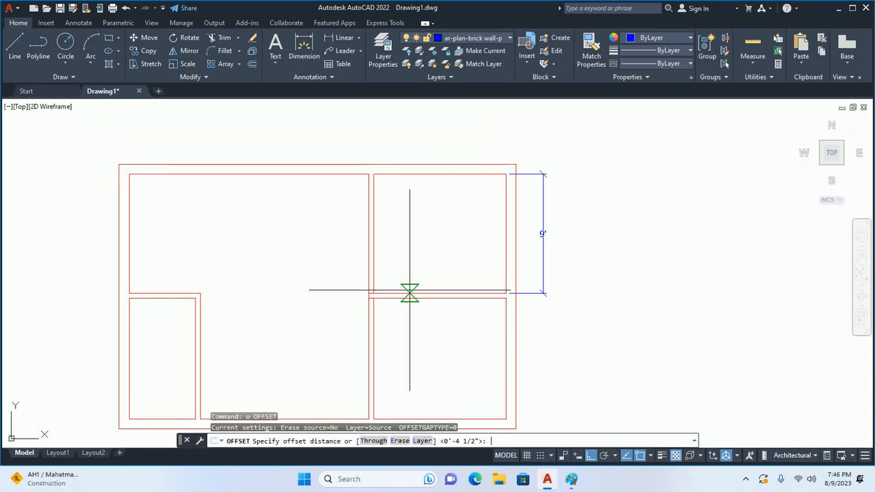
pyautogui.write('36')
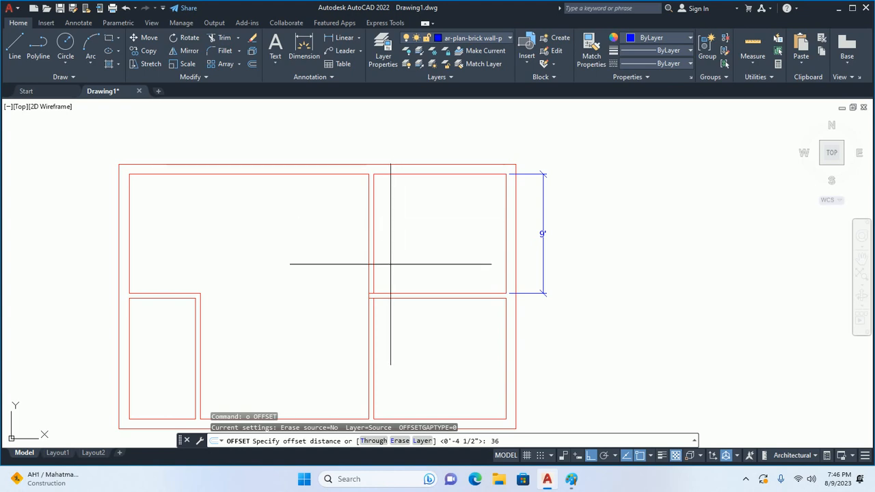
pyautogui.press('Return')
pyautogui.click(385, 293)
pyautogui.click(388, 271)
pyautogui.press('Escape')
# Trim the vertical partition below the offset line and the offset line's excess inside the room, leaving a capped wall end.
pyautogui.write('tr')
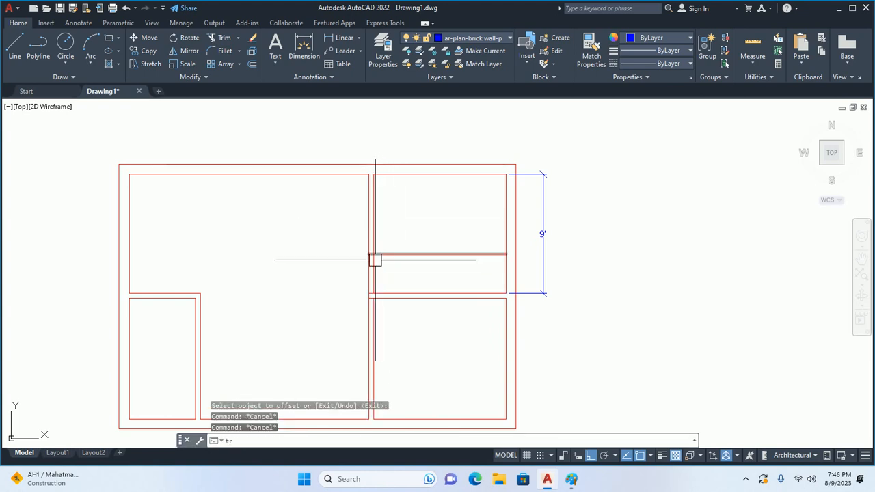
pyautogui.press('Return')
pyautogui.click(351, 266)
pyautogui.click(394, 261)
pyautogui.click(404, 256)
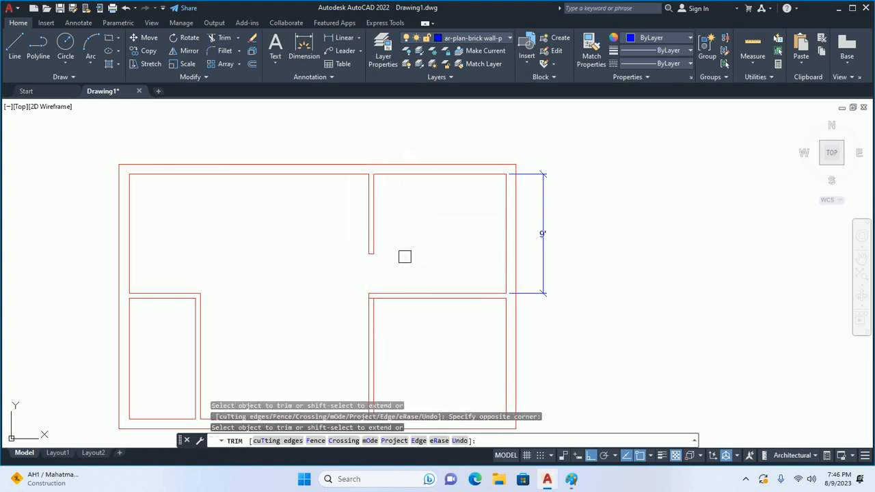
pyautogui.press('Escape')
pyautogui.moveTo(381, 285); pyautogui.dragTo(432, 222, button='middle')
pyautogui.moveTo(369, 326); pyautogui.dragTo(402, 310, button='middle')
pyautogui.write('ex')
pyautogui.press('Return')
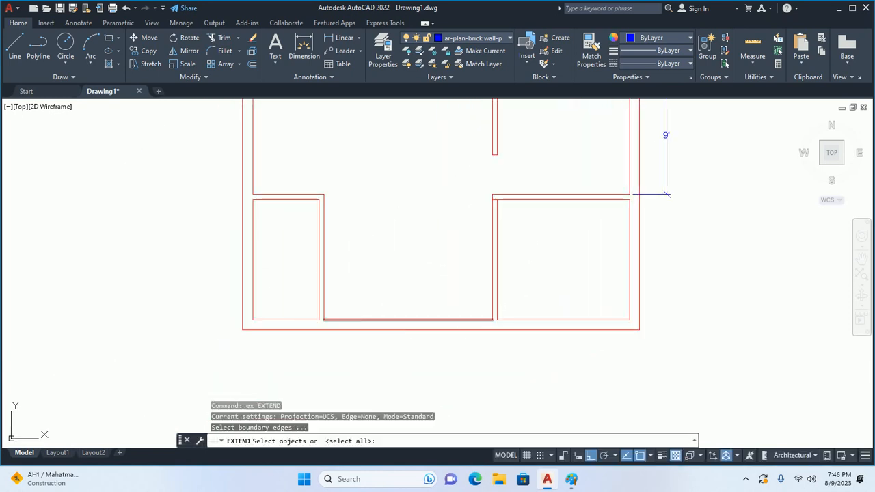
pyautogui.press('Escape')
pyautogui.scroll(-3, 475, 321)
pyautogui.press('Escape')
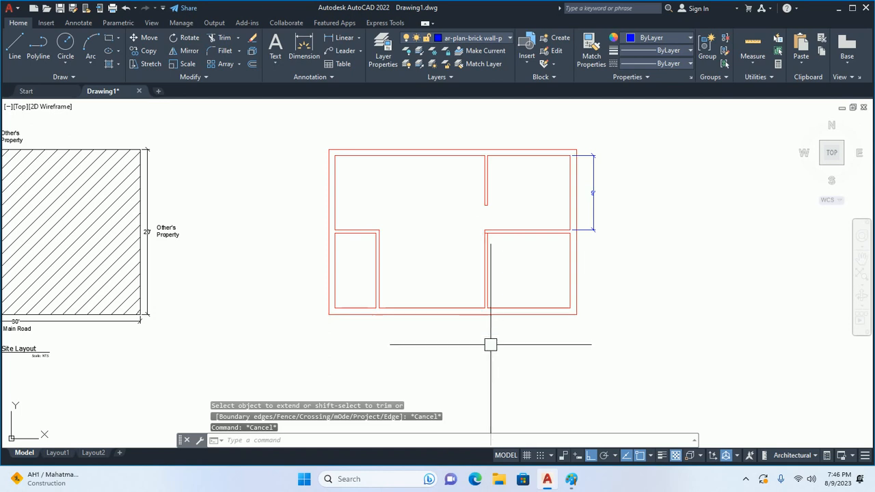
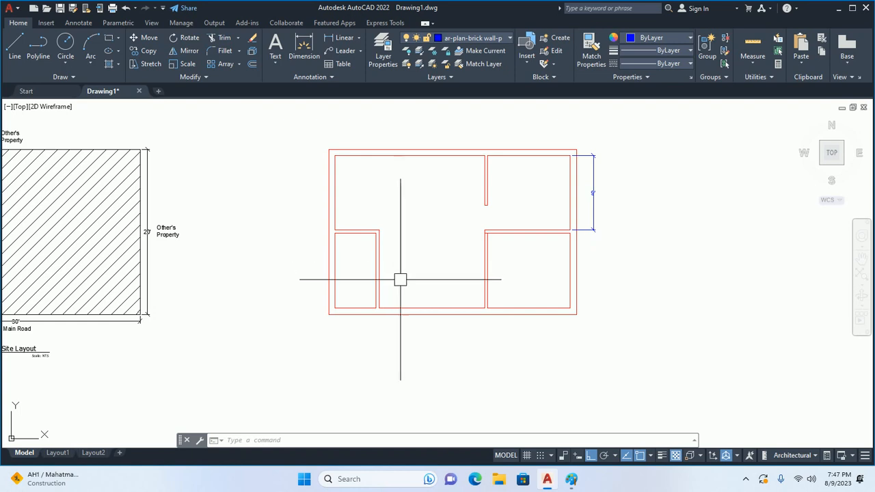
# Match the blue dimension's properties onto all the partition wall lines, leaving the boundary wall as it is.
pyautogui.moveTo(441, 282); pyautogui.dragTo(481, 307, button='middle')
pyautogui.press('Escape')
pyautogui.press('Escape')
pyautogui.press('Escape')
pyautogui.click(634, 235)
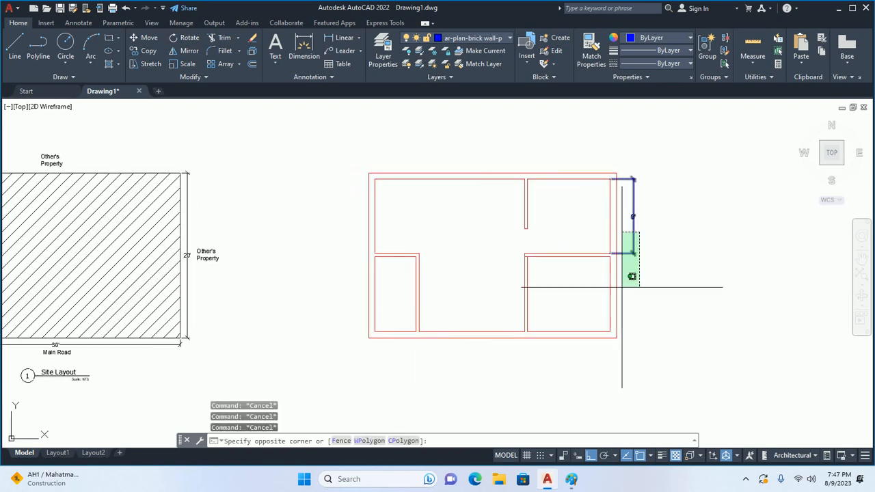
pyautogui.press('Escape')
pyautogui.write('ma')
pyautogui.press('Return')
pyautogui.click(633, 240)
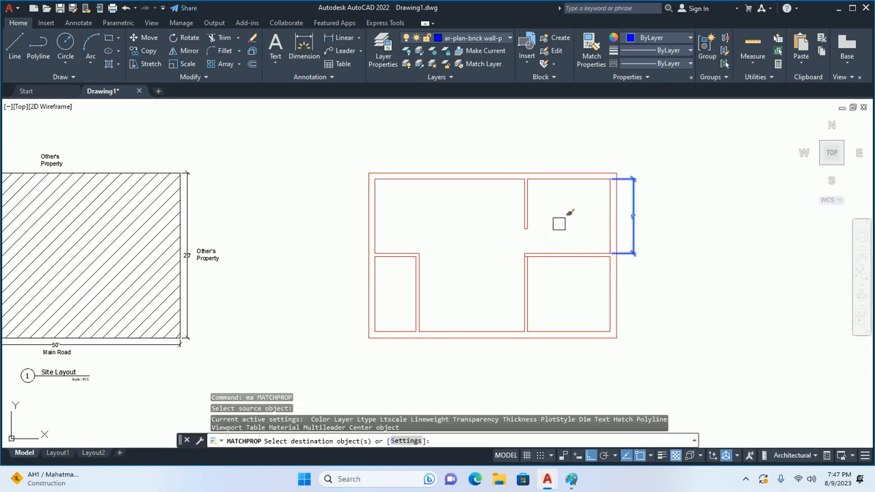
pyautogui.click(557, 214)
pyautogui.click(408, 277)
pyautogui.press('Return')
pyautogui.press('Escape')
pyautogui.press('Escape')
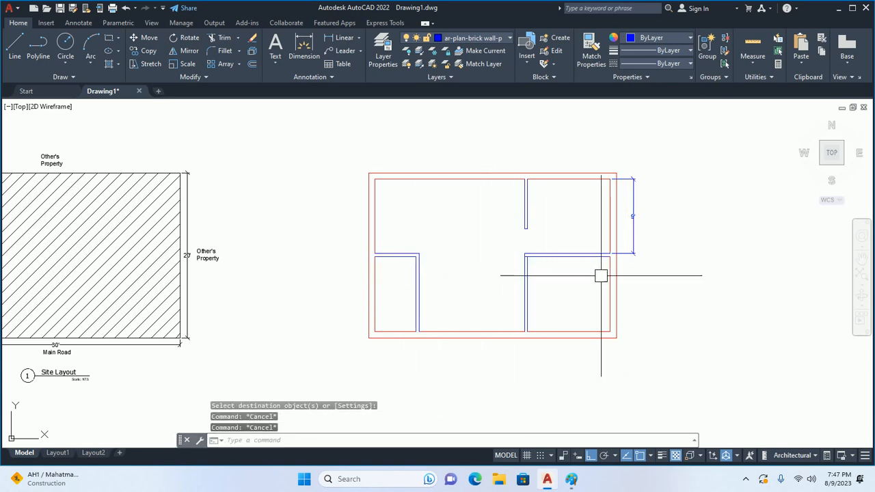
# Erase the vertical dimension beside the upper right room.
pyautogui.click(637, 244)
pyautogui.press('Escape')
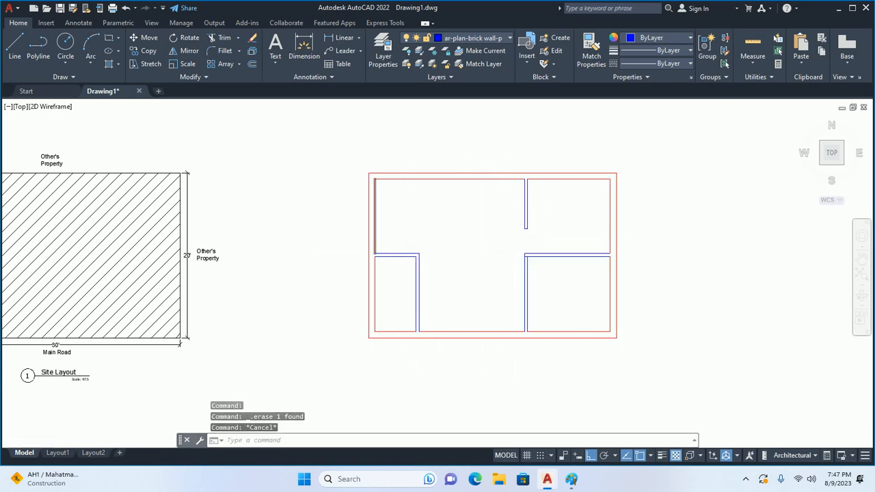
# Measure the inner face of the upper left room's left wall with a linear dimension, without placing it.
pyautogui.scroll(5, 367, 248)
pyautogui.write('fd')
pyautogui.press('Escape')
pyautogui.write('d')
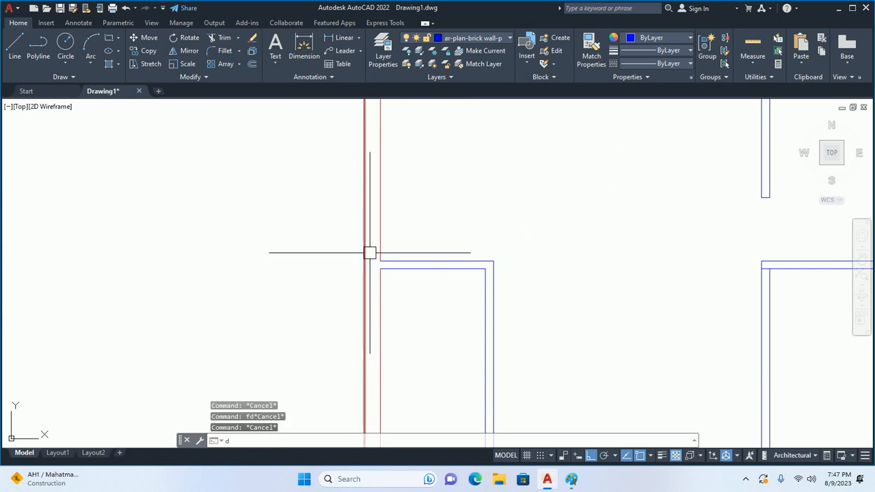
pyautogui.write('li')
pyautogui.press('Return')
pyautogui.press('Return')
pyautogui.click(380, 225)
pyautogui.scroll(-5, 375, 230)
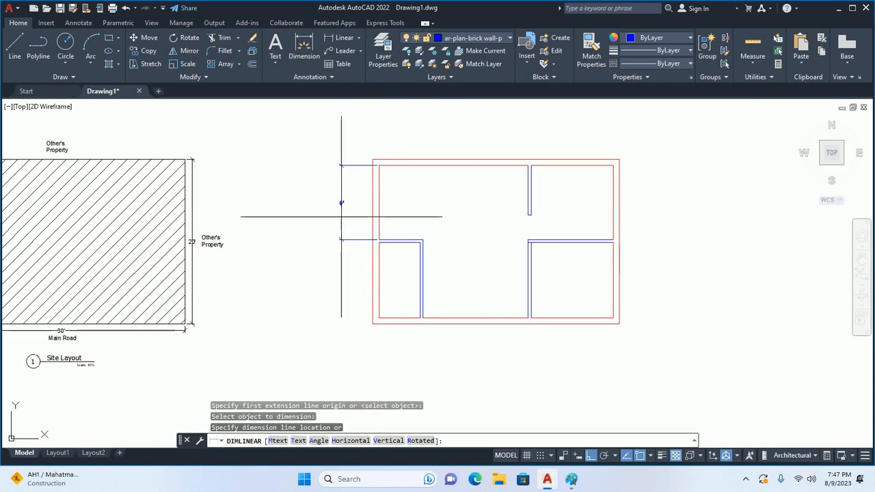
pyautogui.press('Escape')
pyautogui.press('Escape')
pyautogui.press('Escape')
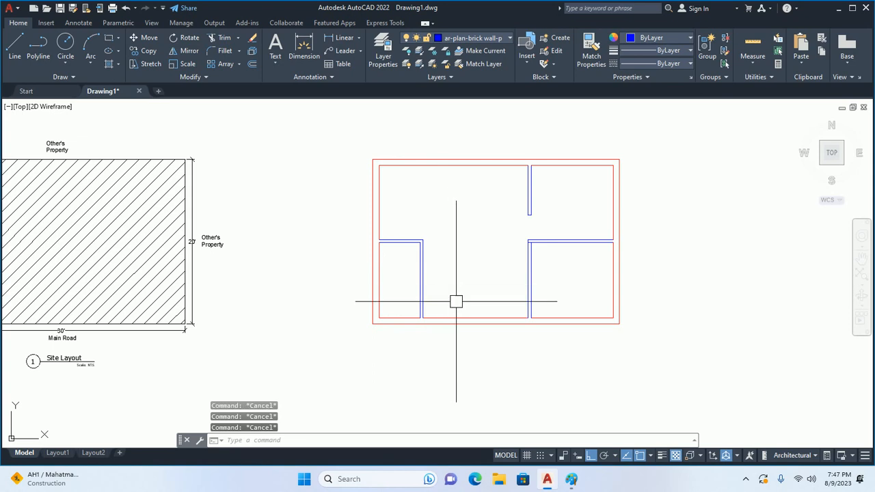
pyautogui.scroll(3, 432, 311)
pyautogui.write('o')
pyautogui.press('Return')
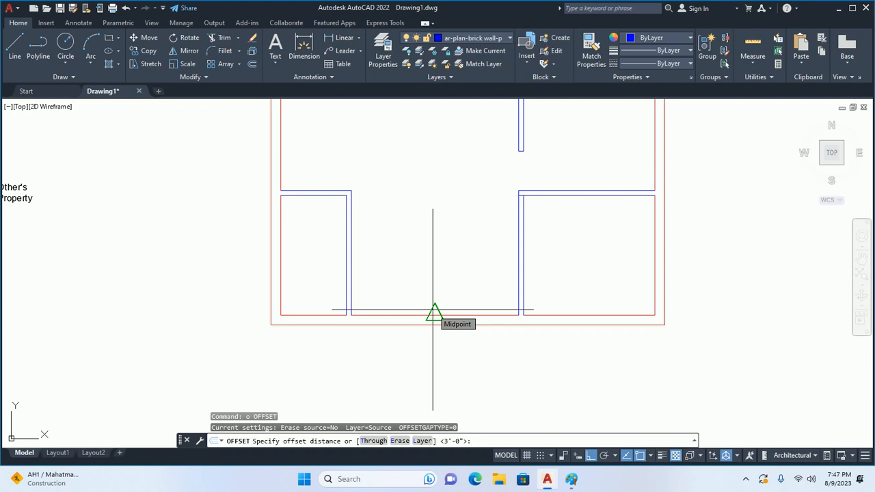
pyautogui.press('Escape')
pyautogui.press('Escape')
# Offset the left line of the lower right room's vertical partition 3'6" leftward into the central space.
pyautogui.write('o')
pyautogui.press('Return')
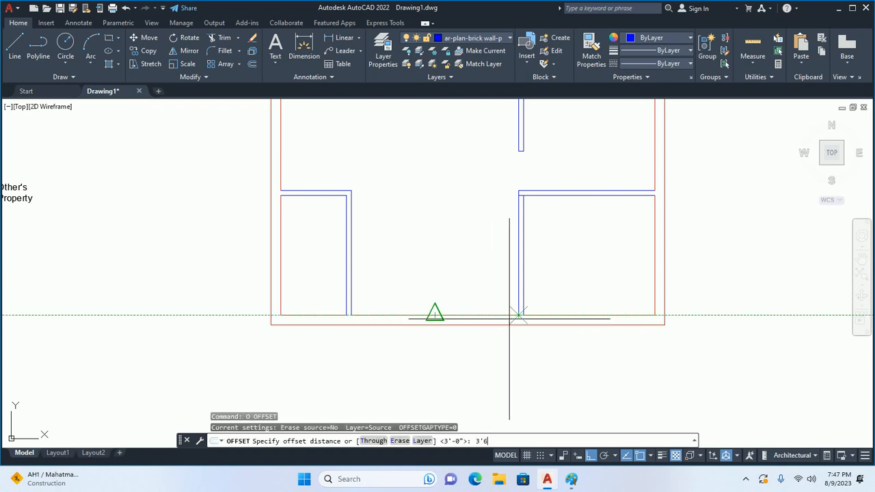
pyautogui.write("3'6")
pyautogui.press('Return')
pyautogui.scroll(5, 515, 301)
pyautogui.click(501, 280)
pyautogui.click(355, 281)
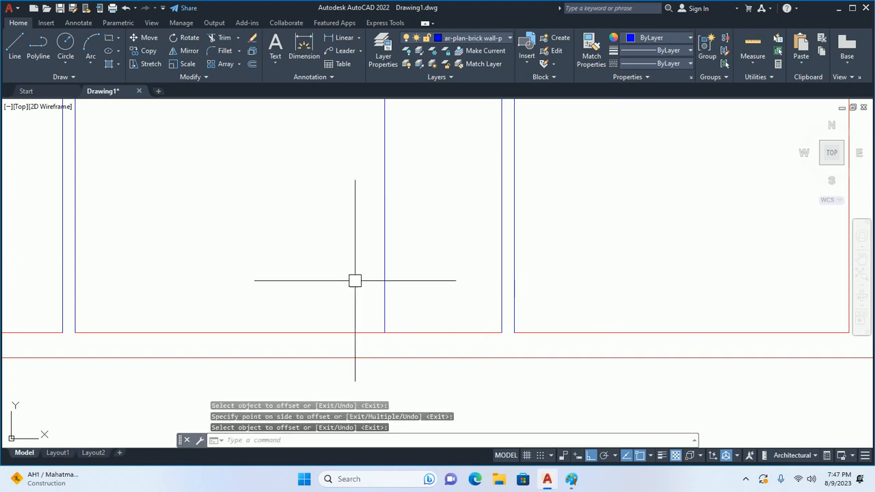
pyautogui.press('Escape')
# Extend the offset line and the partition's left line to the outer boundary line, and trim the boundary wall between them into an opening.
pyautogui.moveTo(377, 297); pyautogui.dragTo(384, 270, button='middle')
pyautogui.write('ex')
pyautogui.press('Return')
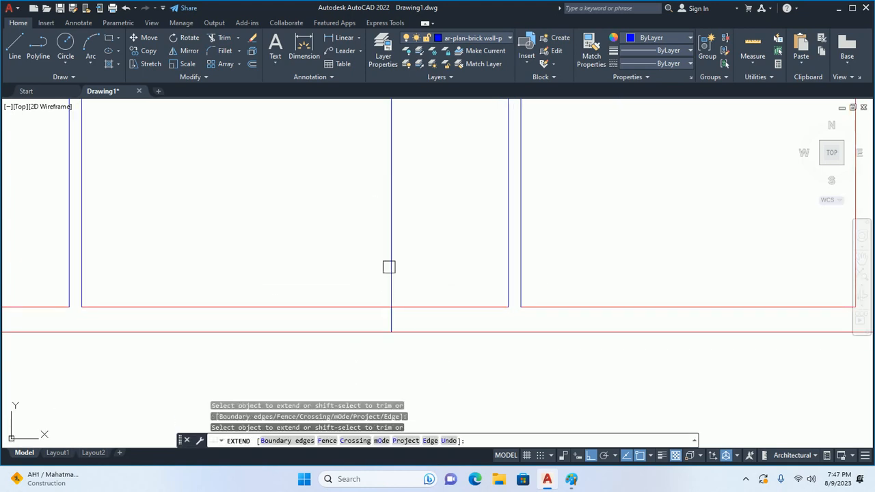
pyautogui.click(465, 311)
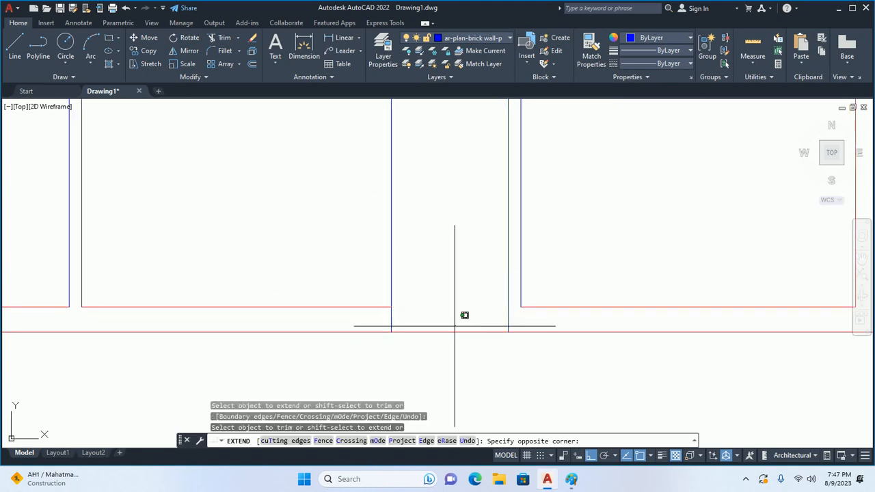
pyautogui.click(453, 338)
pyautogui.press('Escape')
pyautogui.scroll(-3, 444, 309)
pyautogui.moveTo(444, 309); pyautogui.dragTo(447, 328, button='middle')
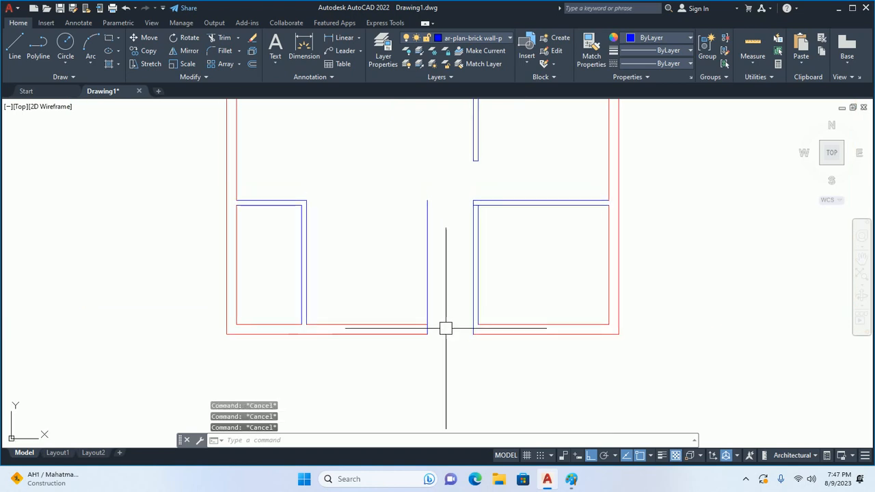
# Offset the inner lower boundary line upward and the lower left room's right partition line rightward by 3'3" in the central space.
pyautogui.write('o')
pyautogui.press('Return')
pyautogui.write("3'3")
pyautogui.press('Return')
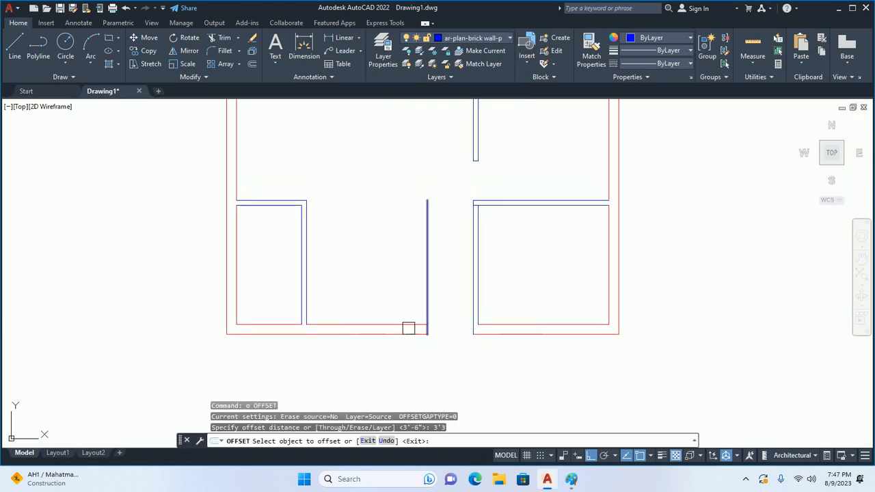
pyautogui.click(410, 324)
pyautogui.click(348, 235)
pyautogui.click(307, 255)
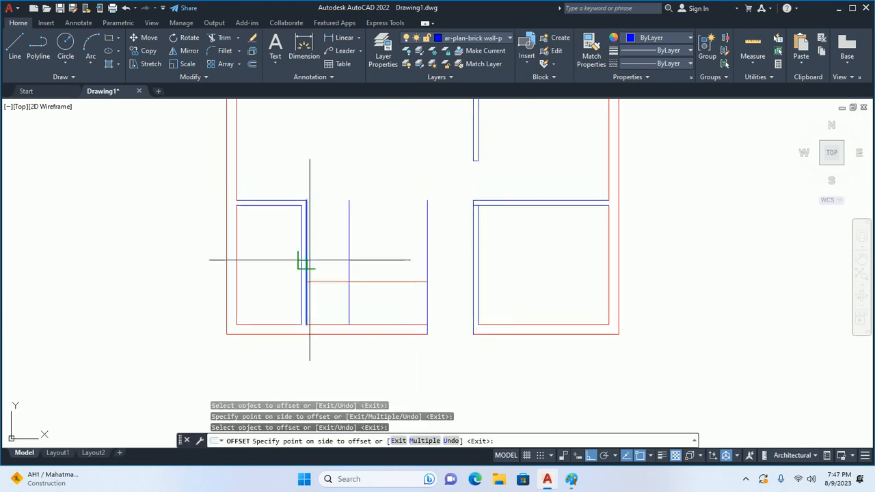
pyautogui.click(351, 264)
pyautogui.press('Escape')
pyautogui.press('Escape')
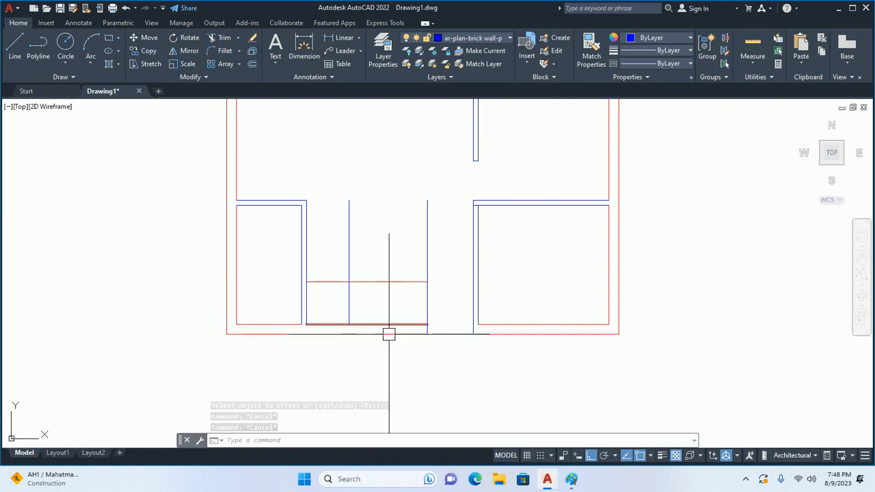
# Trim the opening's left vertical line above the 3'3" horizontal offset line.
pyautogui.scroll(4, 393, 323)
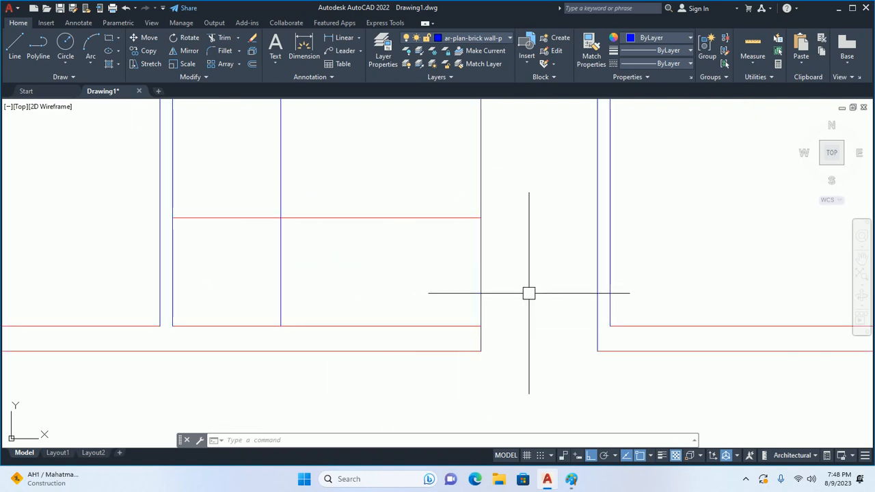
pyautogui.write('tr')
pyautogui.press('Return')
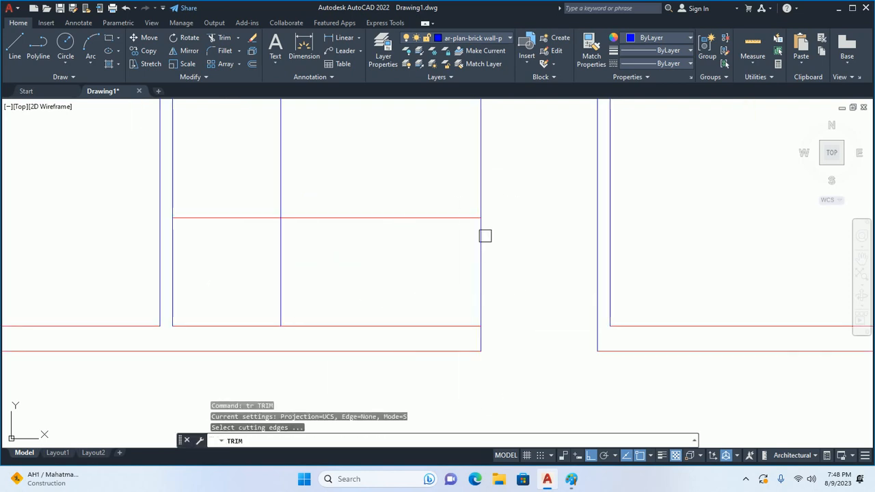
pyautogui.press('Escape')
pyautogui.press('Escape')
pyautogui.press('Escape')
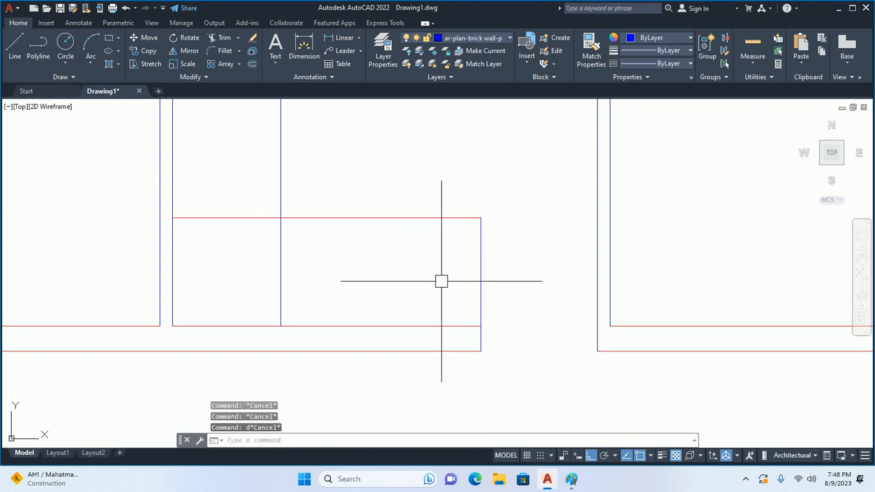
pyautogui.write('o')
pyautogui.press('Return')
pyautogui.write('`0')
pyautogui.press('Return')
pyautogui.press('Escape')
pyautogui.press('Escape')
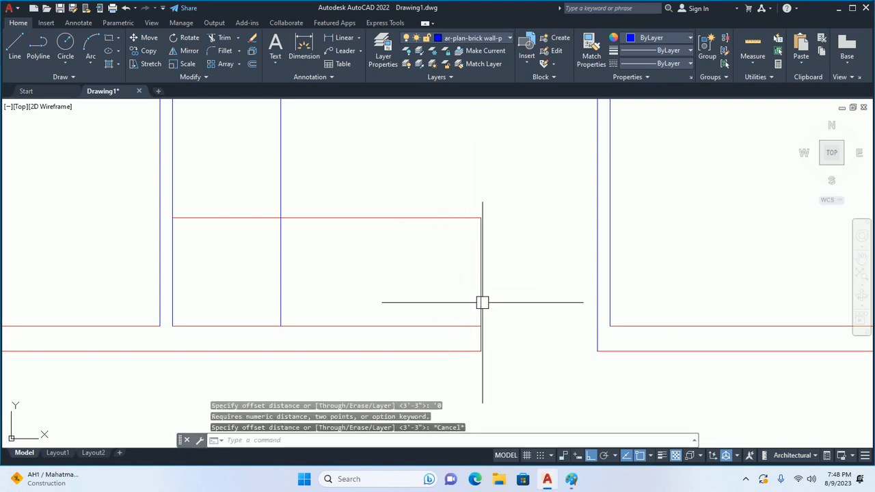
# Offset the opening's left vertical line 10" leftward as the first stair tread line.
pyautogui.write('o')
pyautogui.press('Return')
pyautogui.write('10')
pyautogui.press('Return')
pyautogui.click(480, 288)
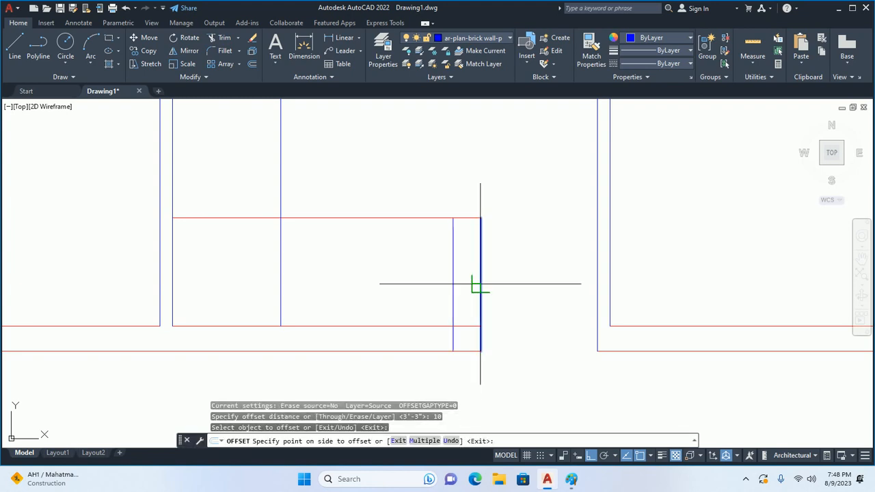
pyautogui.click(446, 286)
pyautogui.press('Escape')
# Trim the first tread line's excess inside the boundary wall, below the wall's inner line.
pyautogui.write('tr')
pyautogui.press('Return')
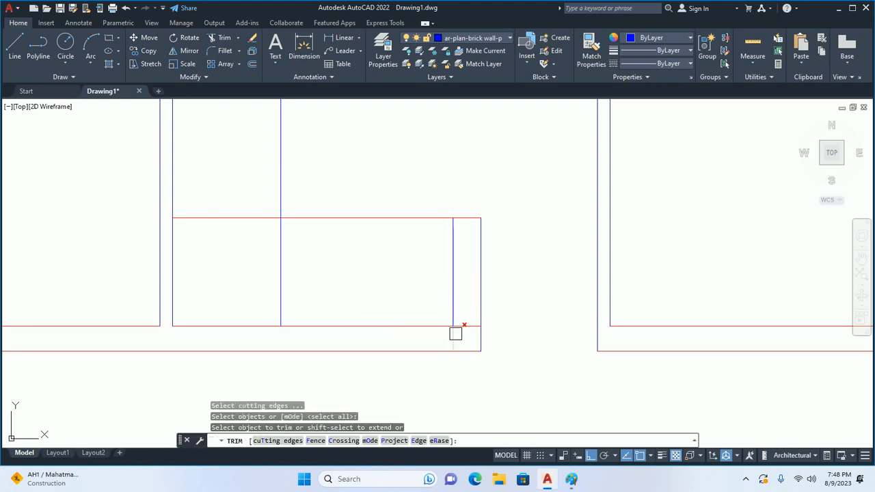
pyautogui.moveTo(474, 335); pyautogui.dragTo(519, 360, button='middle')
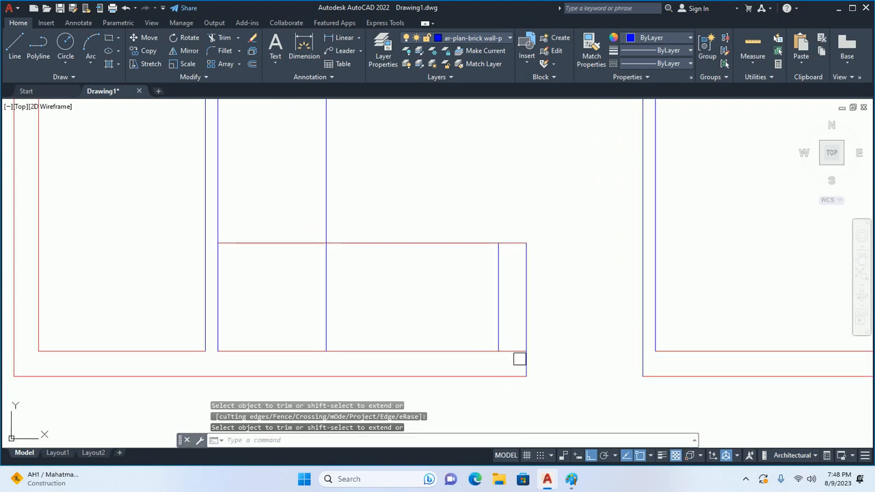
pyautogui.press('Escape')
pyautogui.press('Escape')
pyautogui.press('Escape')
pyautogui.write('o')
pyautogui.press('Return')
pyautogui.write('1')
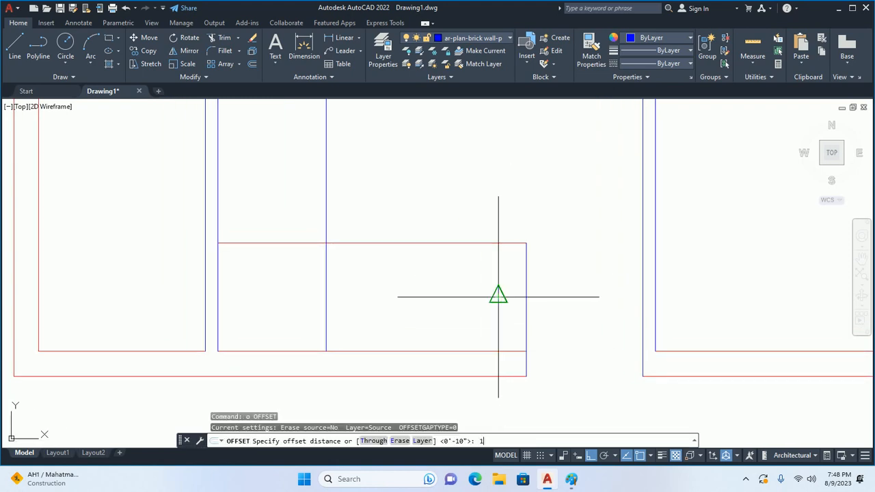
pyautogui.write('0')
pyautogui.press('Return')
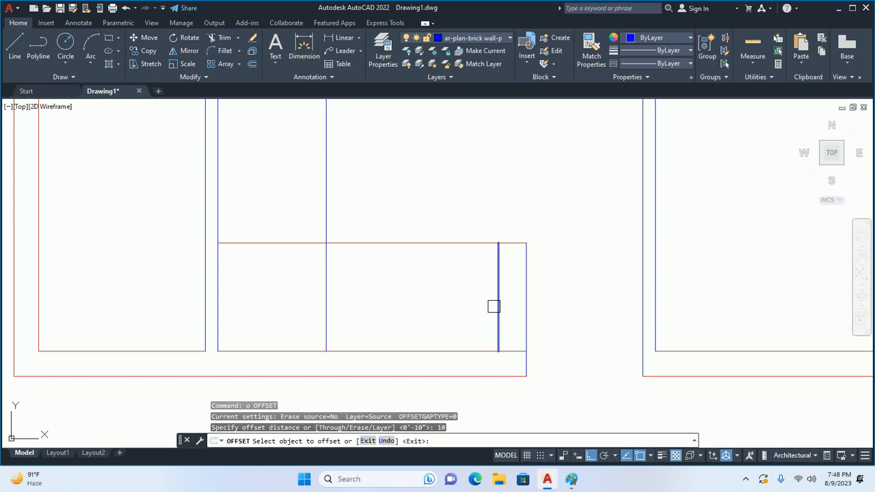
# Switch to Calculator to compute 10 × 12 divided by 7, and return to the drawing with the pending offset cancelled.
pyautogui.press('super+r')
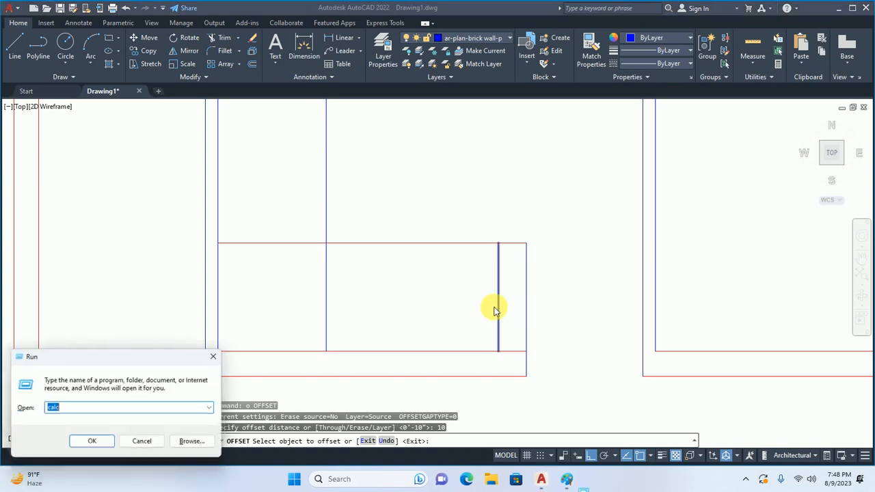
pyautogui.press('Return')
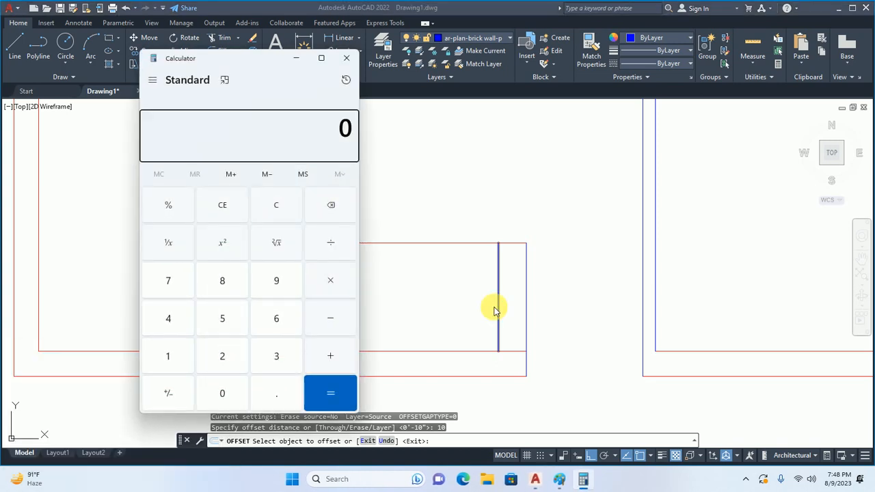
pyautogui.write('10 × 12')
pyautogui.press('Return')
pyautogui.write('7')
pyautogui.press('Return')
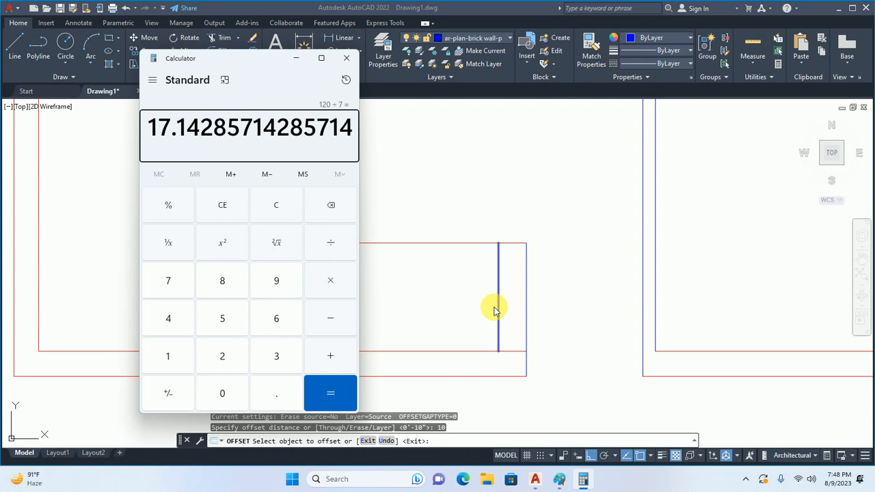
pyautogui.click(296, 58)
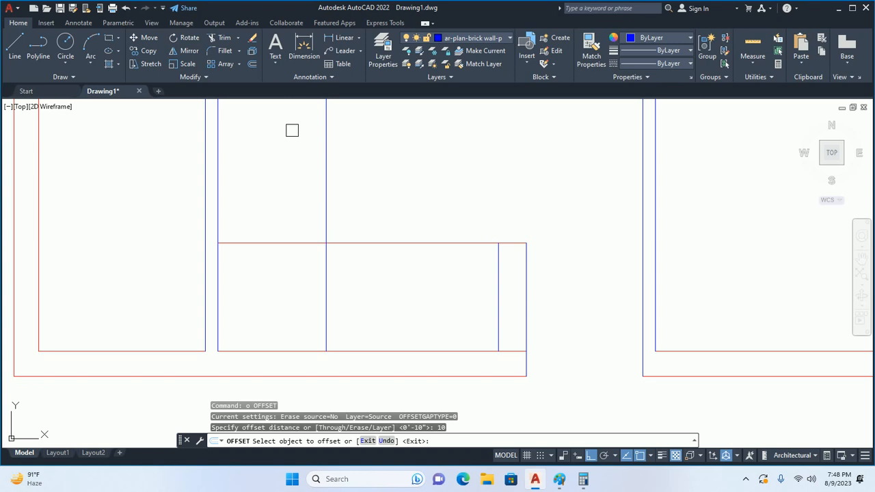
pyautogui.press('Escape')
pyautogui.press('Escape')
pyautogui.press('Escape')
pyautogui.press('Escape')
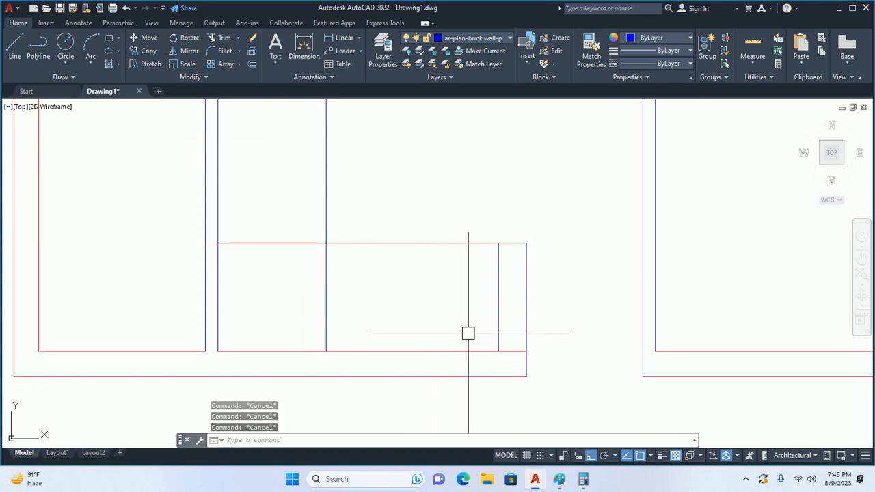
# Offset the tread line leftward six times in succession at 10" spacing, until just past the vertical landing line.
pyautogui.write('o')
pyautogui.press('Return')
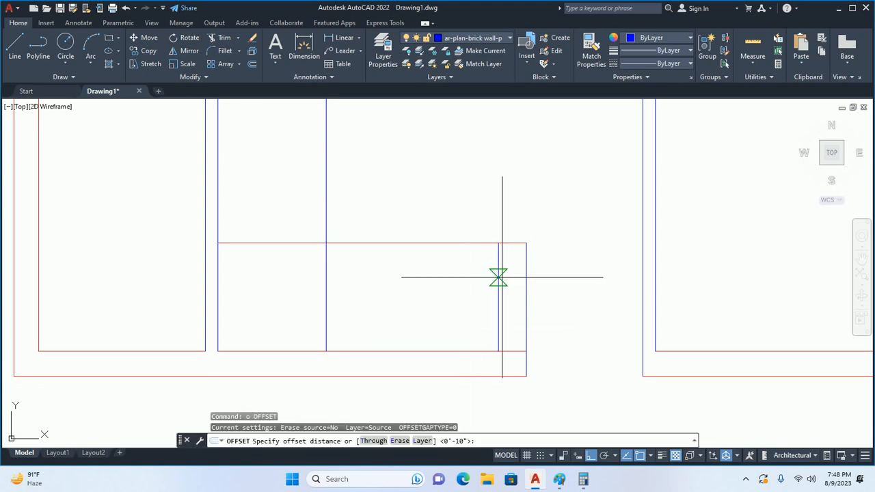
pyautogui.press('Return')
pyautogui.click(496, 305)
pyautogui.click(493, 300)
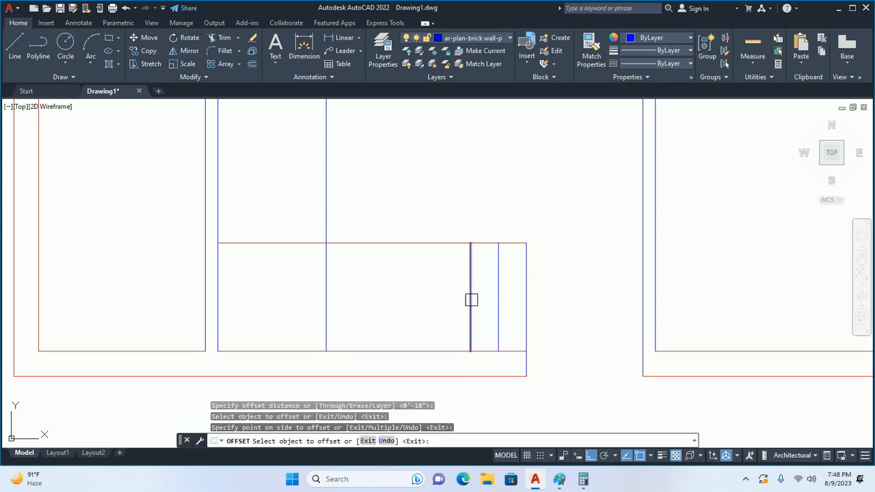
pyautogui.click(471, 299)
pyautogui.click(451, 301)
pyautogui.click(433, 305)
pyautogui.click(437, 311)
pyautogui.click(407, 310)
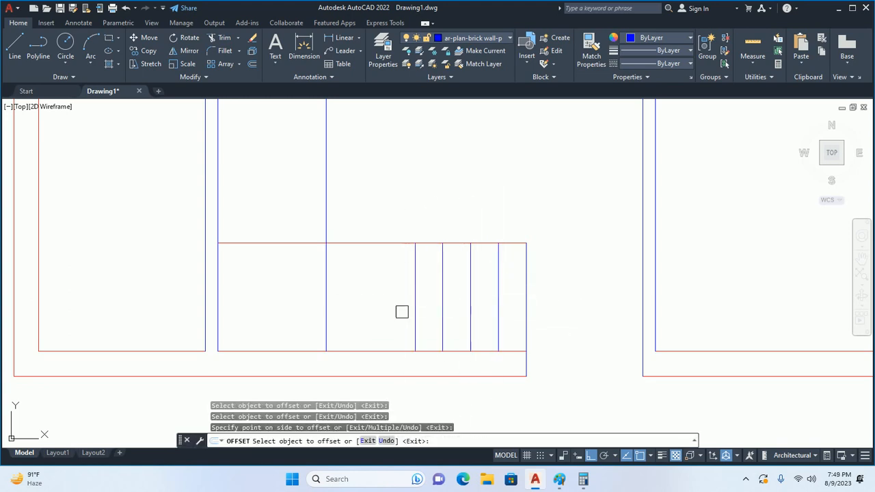
pyautogui.click(413, 313)
pyautogui.click(396, 315)
pyautogui.click(388, 313)
pyautogui.click(375, 312)
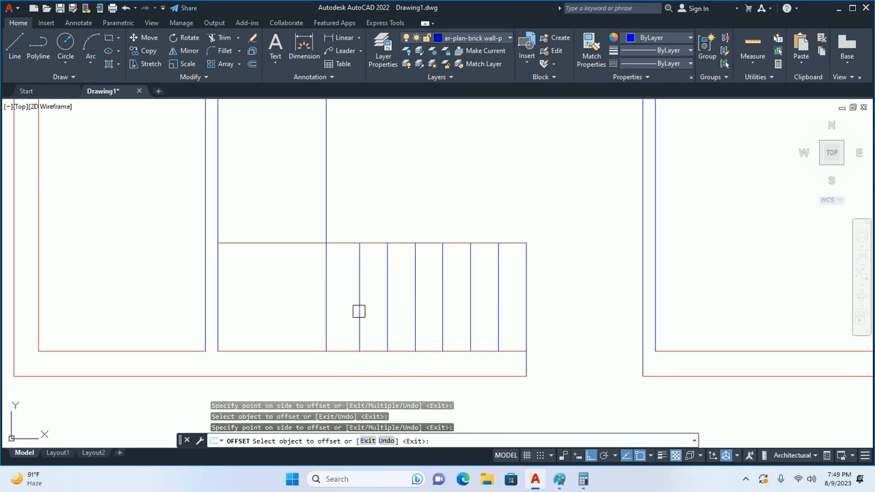
pyautogui.click(359, 308)
pyautogui.click(325, 308)
pyautogui.moveTo(326, 308); pyautogui.dragTo(375, 328, button='middle')
pyautogui.click(376, 330)
pyautogui.press('Escape')
pyautogui.press('Escape')
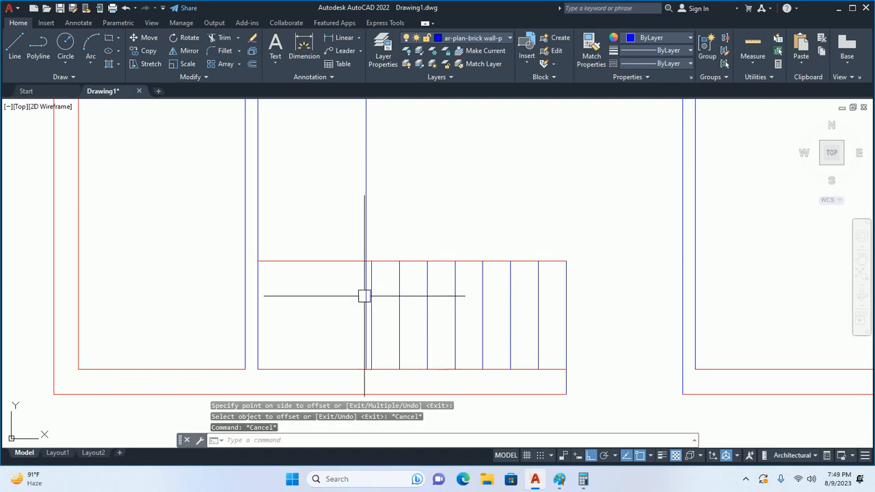
# Offset the landing's upper horizontal line upward seven times in succession at 10" spacing to form the second flight's treads.
pyautogui.moveTo(332, 287); pyautogui.dragTo(328, 352, button='middle')
pyautogui.press('Return')
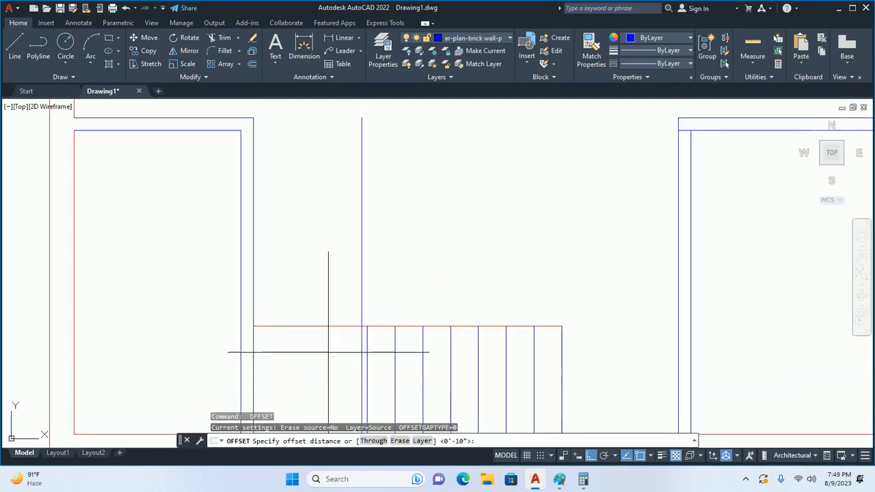
pyautogui.press('Return')
pyautogui.click(328, 326)
pyautogui.click(328, 303)
pyautogui.click(330, 298)
pyautogui.click(323, 253)
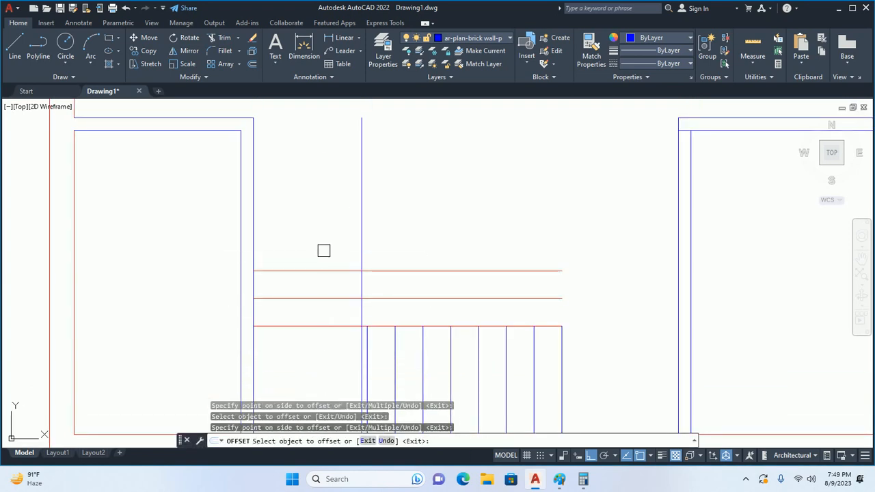
pyautogui.click(324, 271)
pyautogui.click(329, 259)
pyautogui.click(330, 243)
pyautogui.click(324, 209)
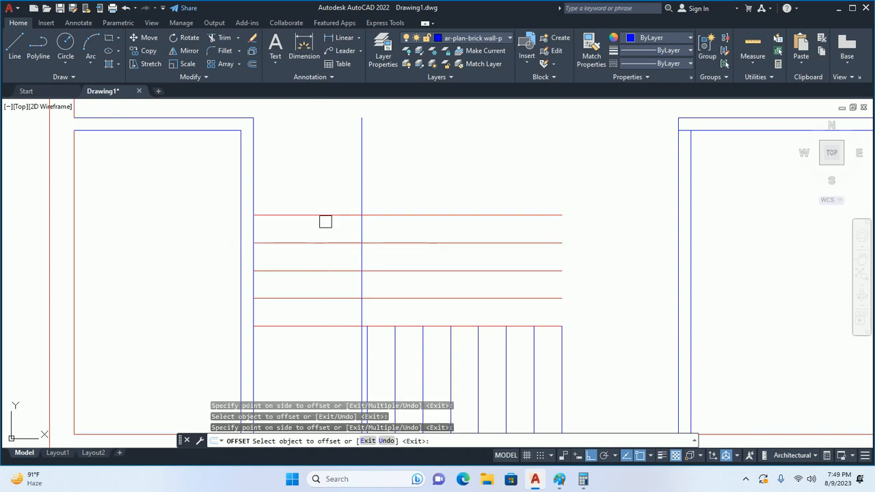
pyautogui.click(324, 215)
pyautogui.click(322, 181)
pyautogui.click(328, 188)
pyautogui.click(329, 164)
pyautogui.moveTo(329, 157); pyautogui.dragTo(328, 243, button='middle')
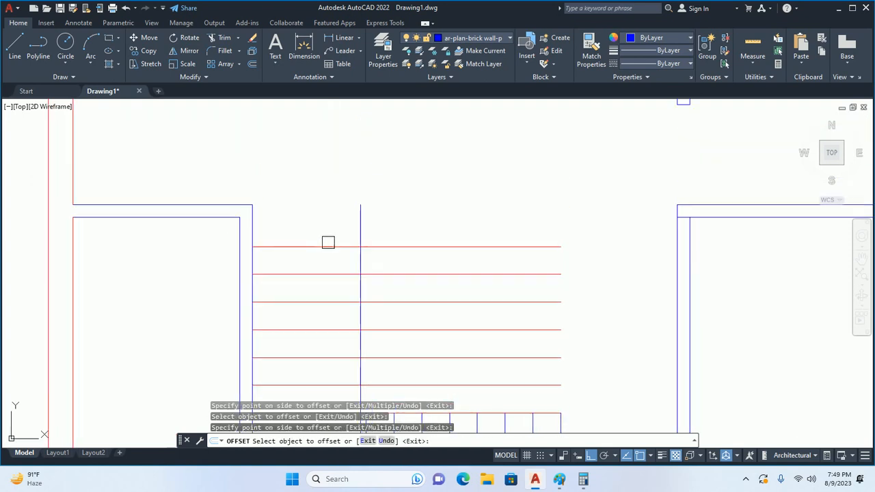
pyautogui.click(328, 245)
pyautogui.click(324, 193)
pyautogui.scroll(-4, 344, 208)
pyautogui.press('Escape')
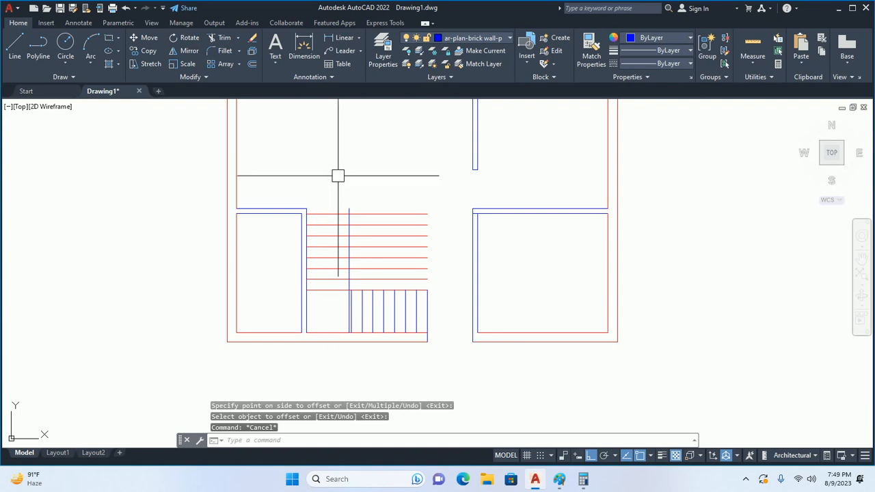
# Draw a diagonal line across the corner landing from its upper-right corner to its lower-left corner.
pyautogui.write('1')
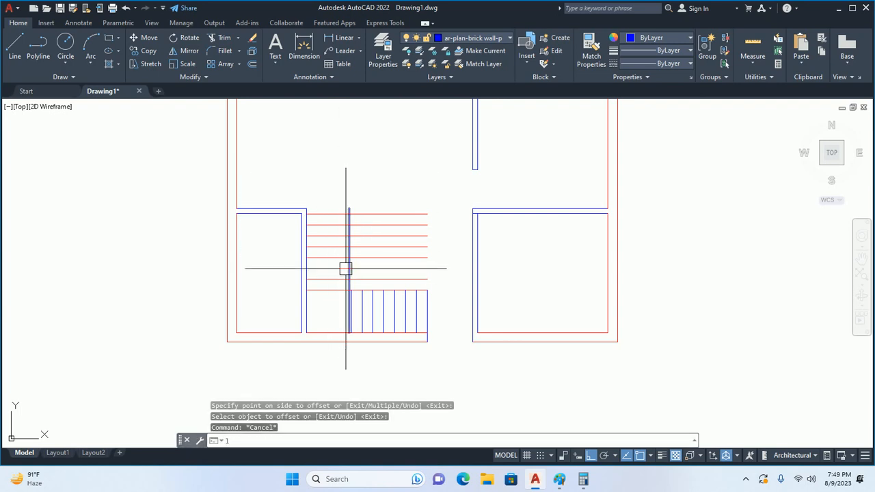
pyautogui.press('Return')
pyautogui.scroll(4, 346, 268)
pyautogui.click(368, 292)
pyautogui.moveTo(367, 293); pyautogui.dragTo(404, 219, button='middle')
pyautogui.click(305, 310)
pyautogui.press('Escape')
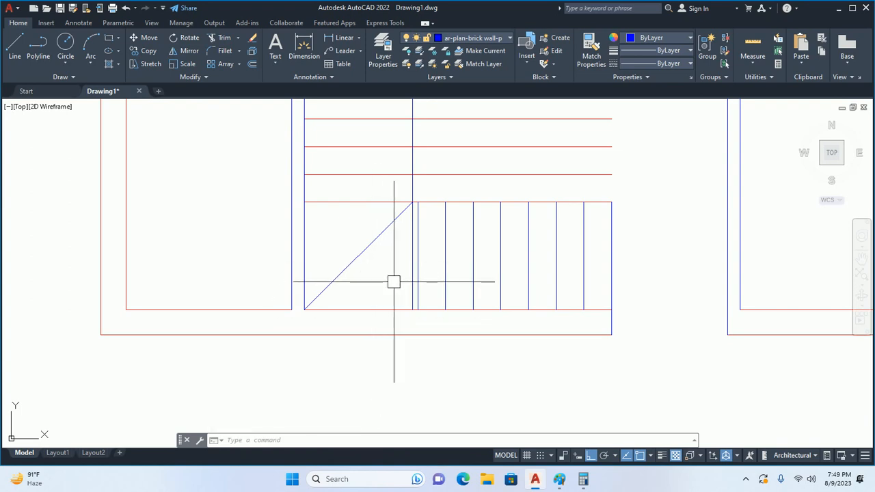
# Erase the diagonal line across the corner landing.
pyautogui.click(374, 264)
pyautogui.click(342, 231)
pyautogui.scroll(-2, 346, 257)
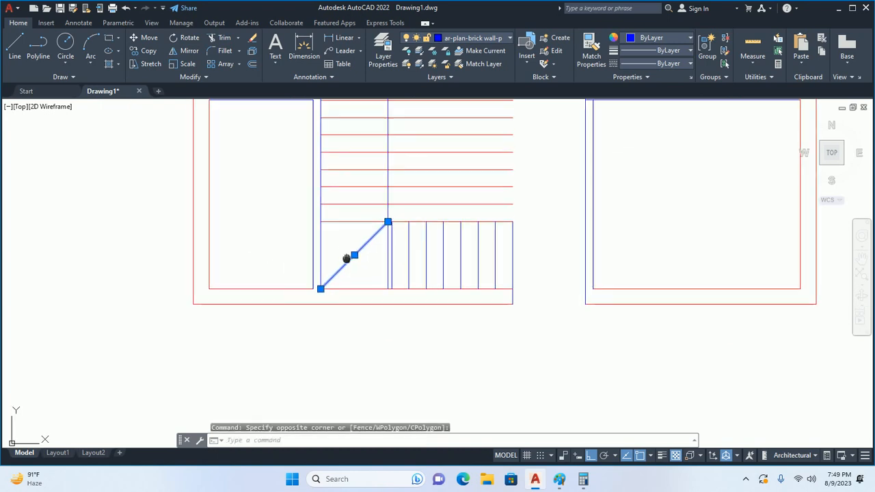
pyautogui.moveTo(346, 257); pyautogui.dragTo(336, 367, button='middle')
pyautogui.press('Delete')
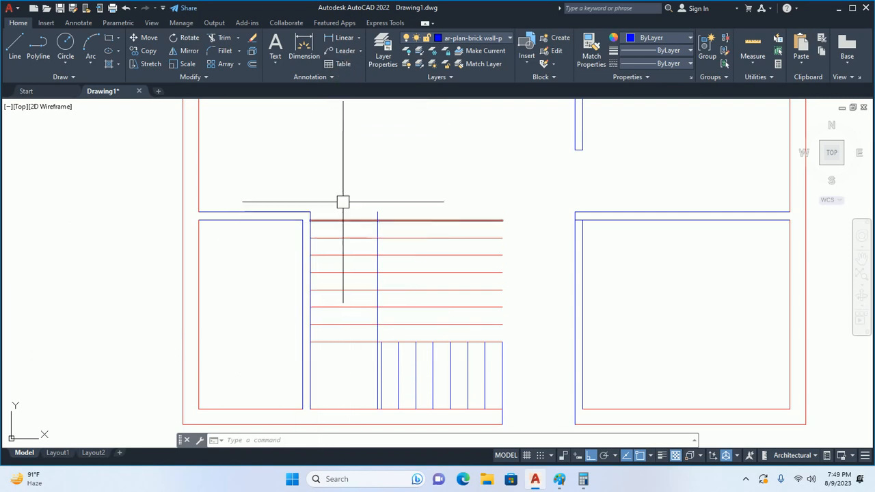
# Erase the long vertical landing line that crosses the upper flight's tread lines.
pyautogui.moveTo(342, 165); pyautogui.dragTo(376, 82, button='middle')
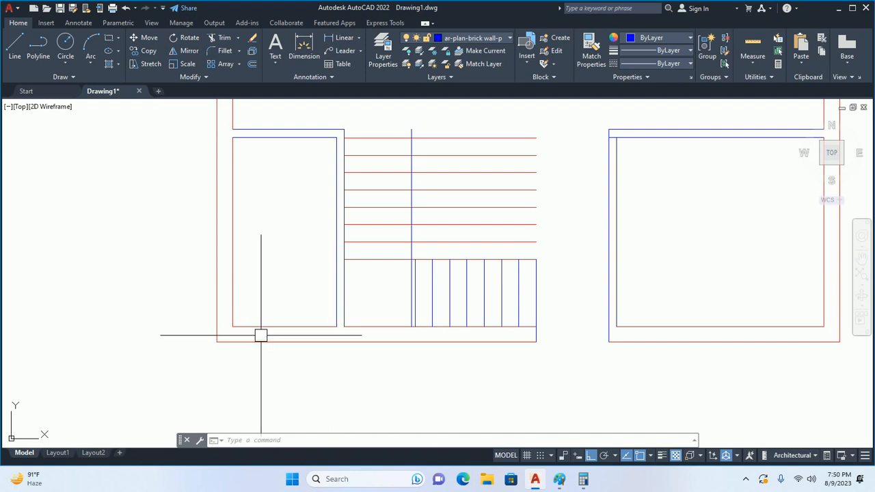
pyautogui.scroll(2, 487, 292)
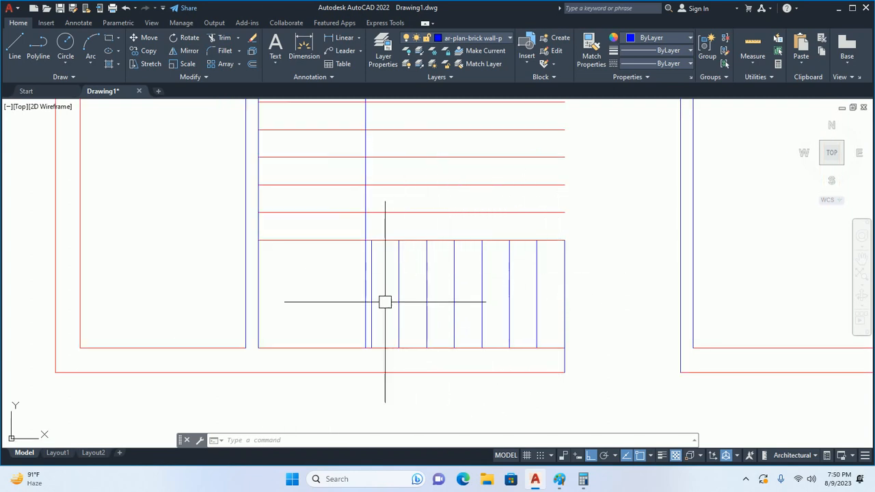
pyautogui.press('Escape')
pyautogui.press('Escape')
pyautogui.click(362, 236)
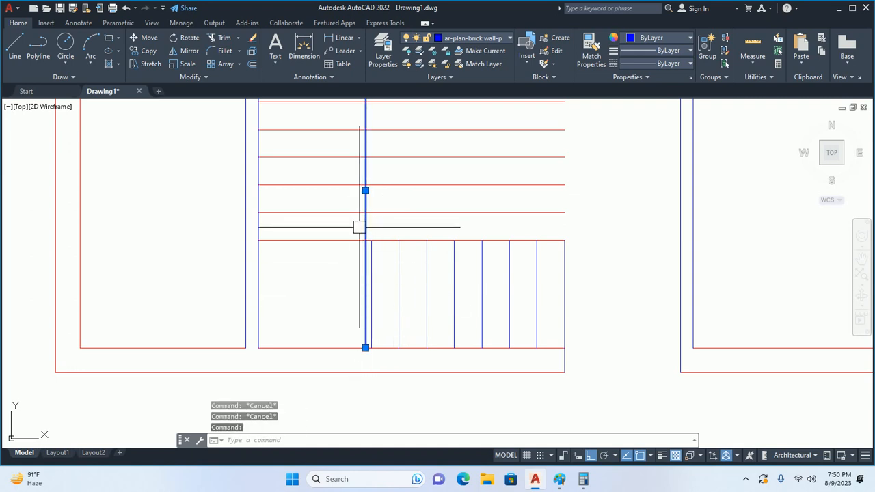
pyautogui.press('Delete')
pyautogui.press('Escape')
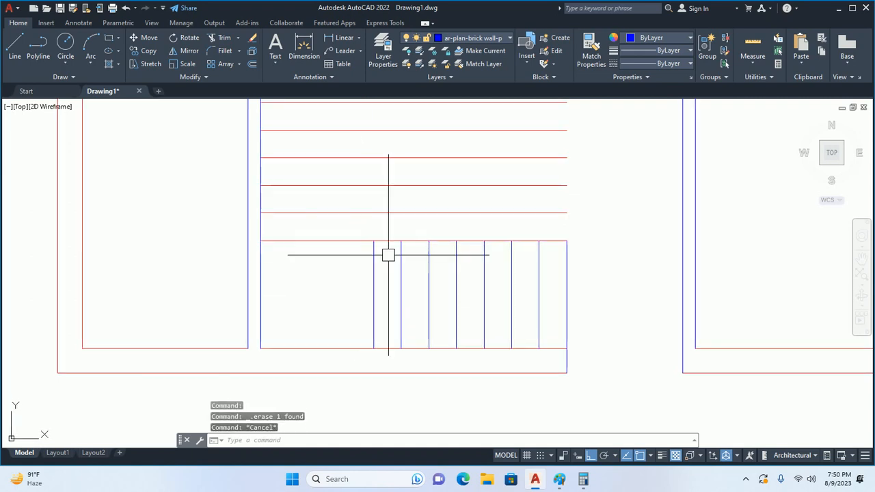
pyautogui.write('o0')
pyautogui.press('Return')
pyautogui.write('10')
pyautogui.press('Escape')
pyautogui.press('Escape')
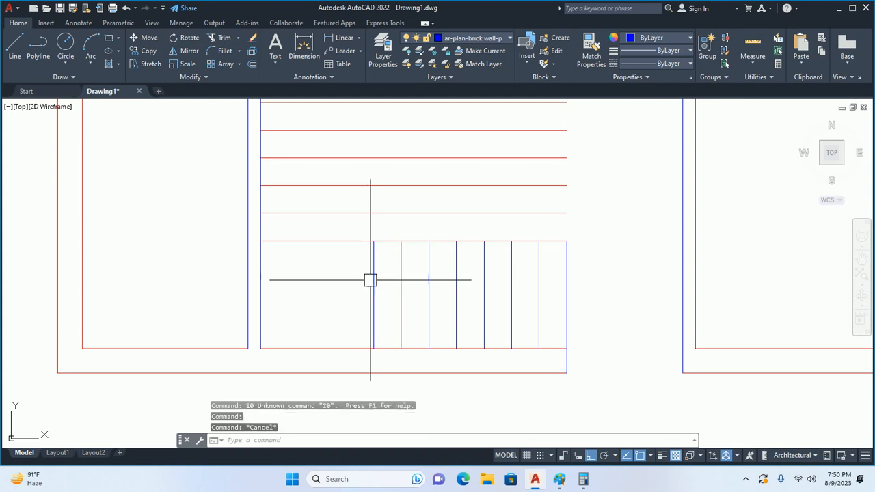
# Offset the lower flight's leftmost tread line leftward four times at 10" spacing, up to the partition wall.
pyautogui.write('o')
pyautogui.press('Return')
pyautogui.write('10')
pyautogui.press('Return')
pyautogui.click(373, 283)
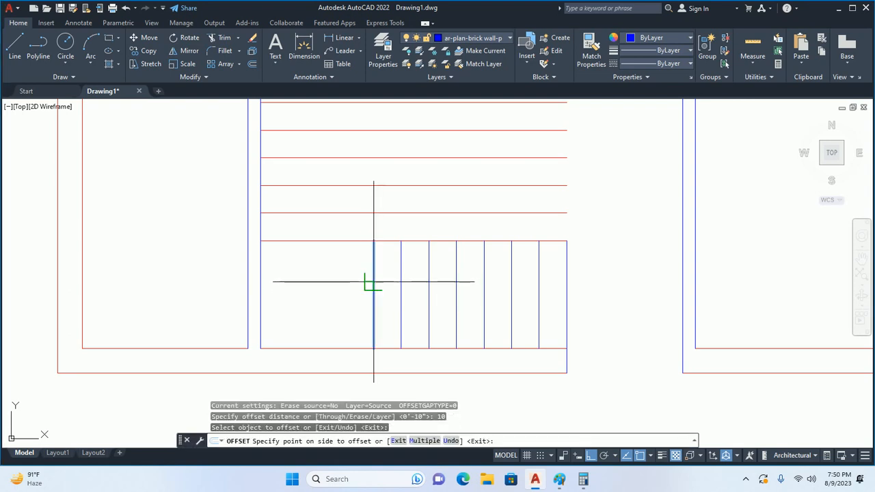
pyautogui.click(326, 293)
pyautogui.click(346, 294)
pyautogui.click(328, 288)
pyautogui.click(318, 295)
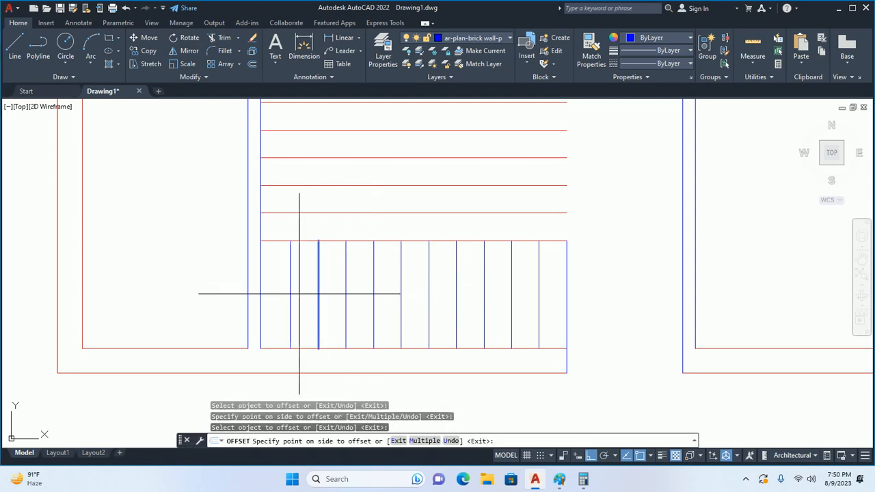
pyautogui.click(298, 296)
pyautogui.click(291, 294)
pyautogui.click(279, 294)
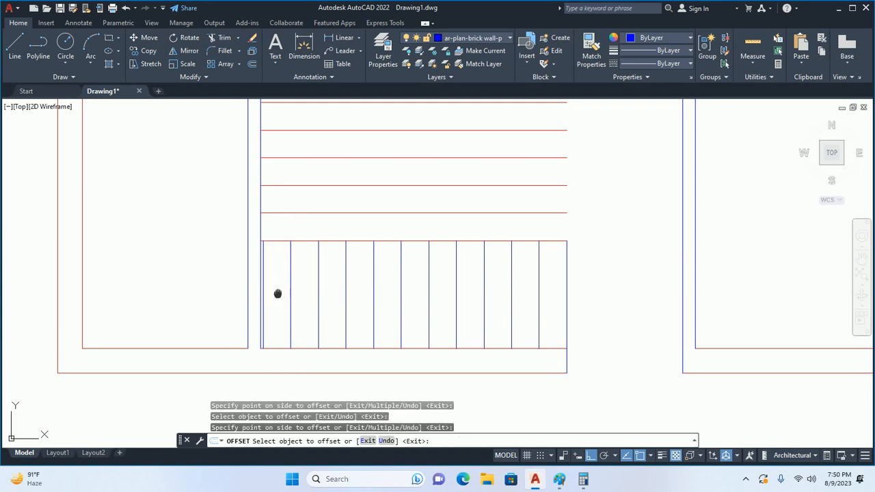
# Offset the tread line beside the partition 10" leftward, across the wall into the small left room.
pyautogui.moveTo(278, 294); pyautogui.dragTo(357, 307, button='middle')
pyautogui.scroll(4, 342, 300)
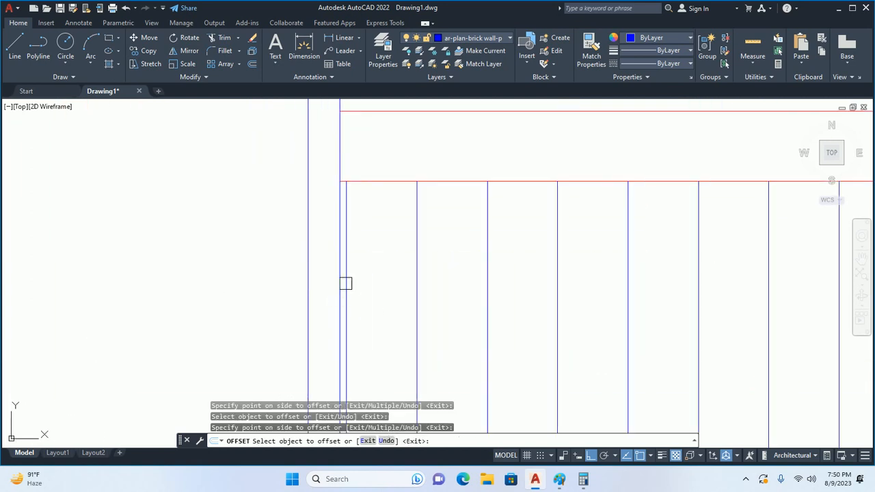
pyautogui.click(346, 283)
pyautogui.click(291, 284)
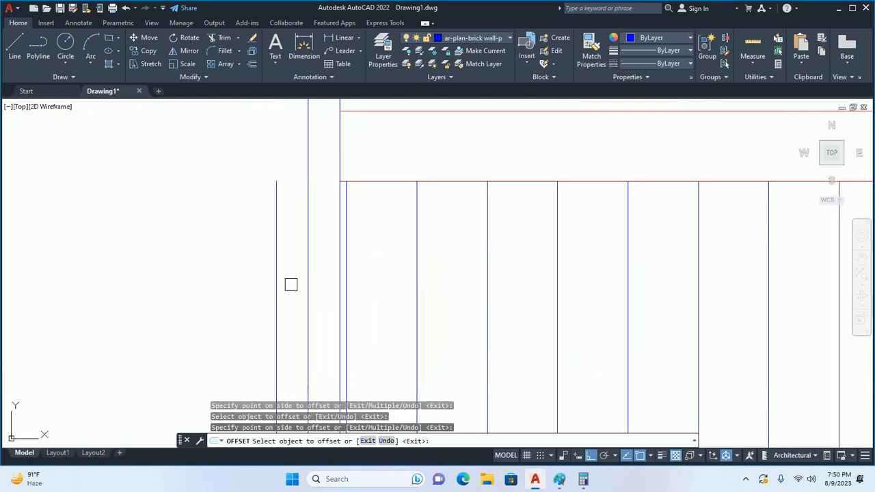
pyautogui.press('Escape')
pyautogui.press('Escape')
pyautogui.press('Escape')
# Measure the distance from the tread line in the small left room to the boundary wall's inner line, without placing a dimension.
pyautogui.scroll(-2, 303, 301)
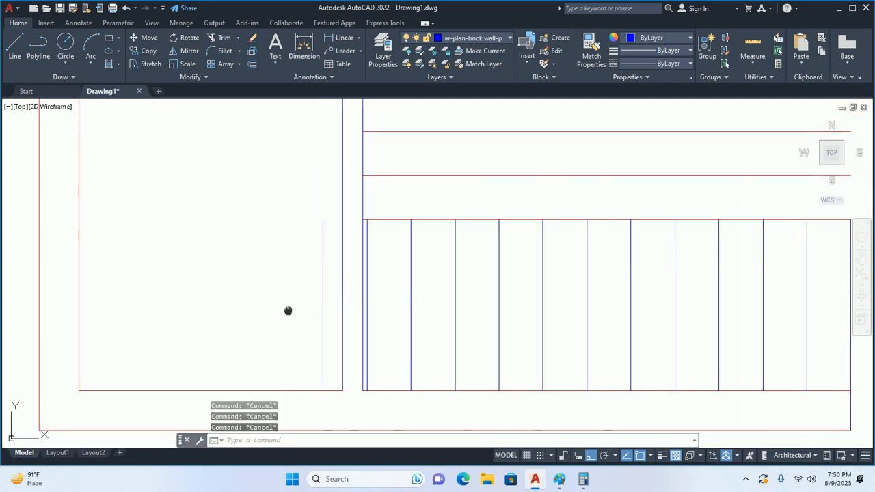
pyautogui.write('dli')
pyautogui.press('Return')
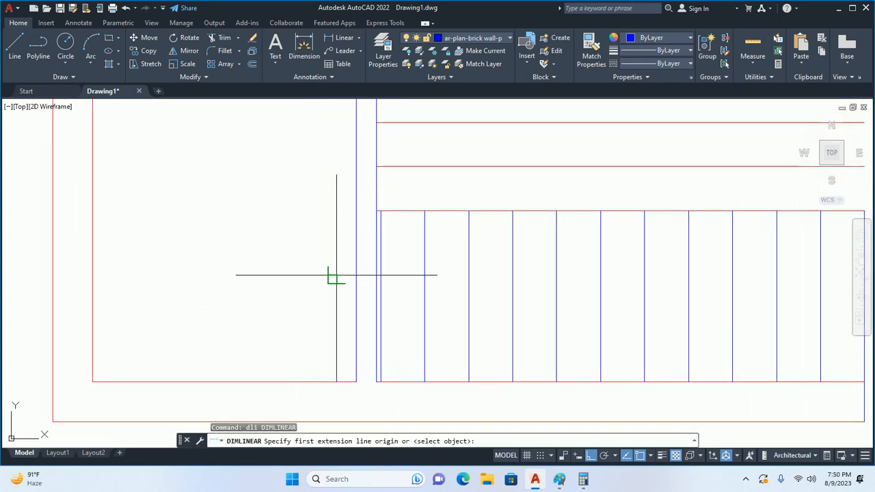
pyautogui.click(336, 276)
pyautogui.click(93, 276)
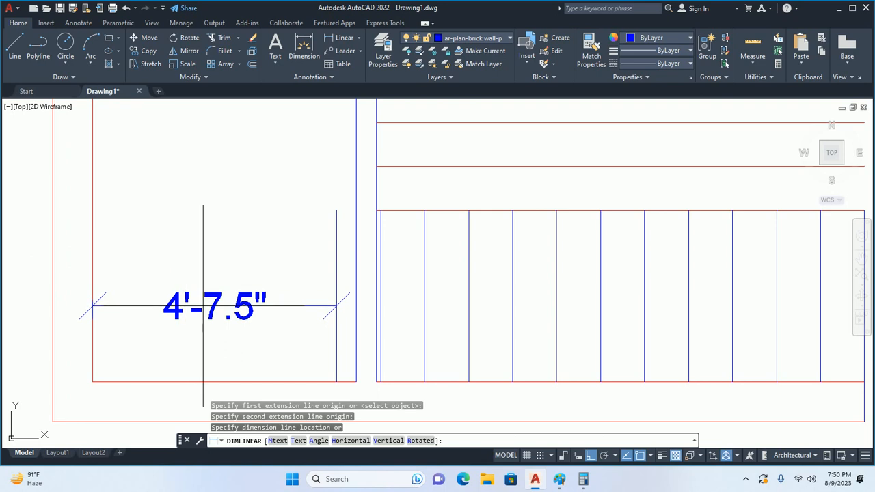
pyautogui.moveTo(200, 310); pyautogui.dragTo(232, 286, button='middle')
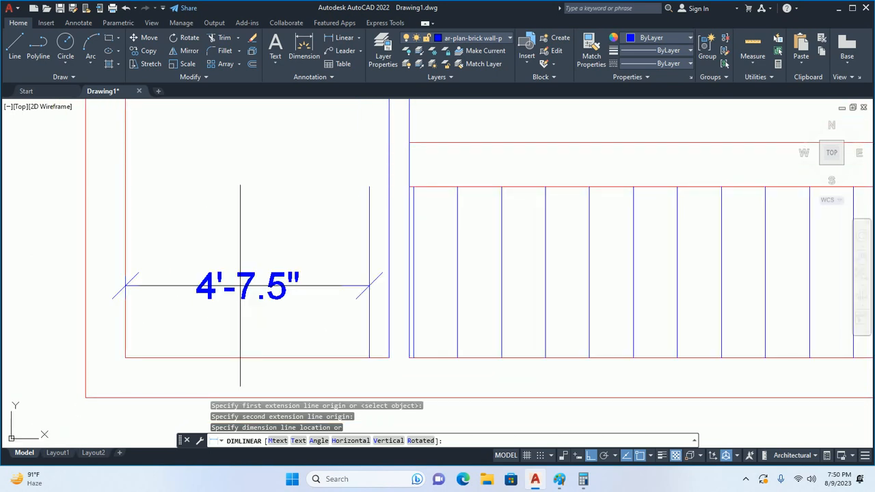
pyautogui.press('Escape')
# Offset the tread line in the small left room another 10" leftward.
pyautogui.write('o')
pyautogui.press('Return')
pyautogui.write('10')
pyautogui.press('Return')
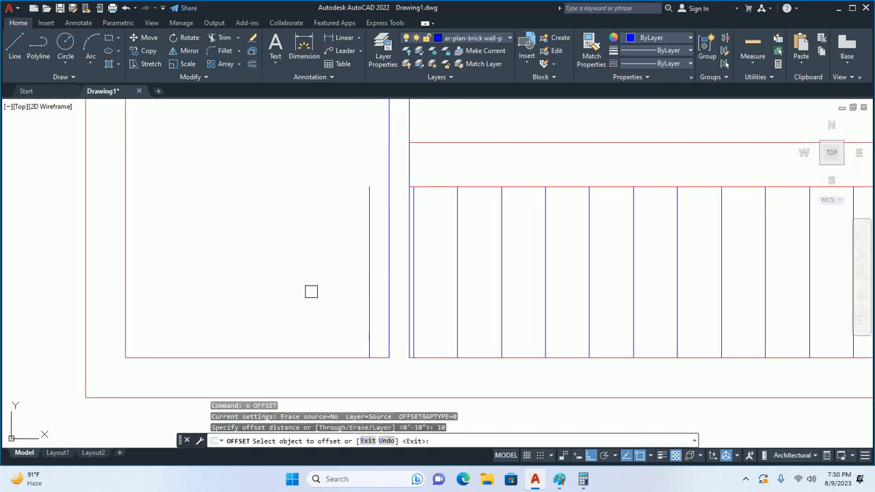
pyautogui.click(369, 298)
pyautogui.click(313, 299)
pyautogui.press('Escape')
pyautogui.press('Escape')
pyautogui.press('Escape')
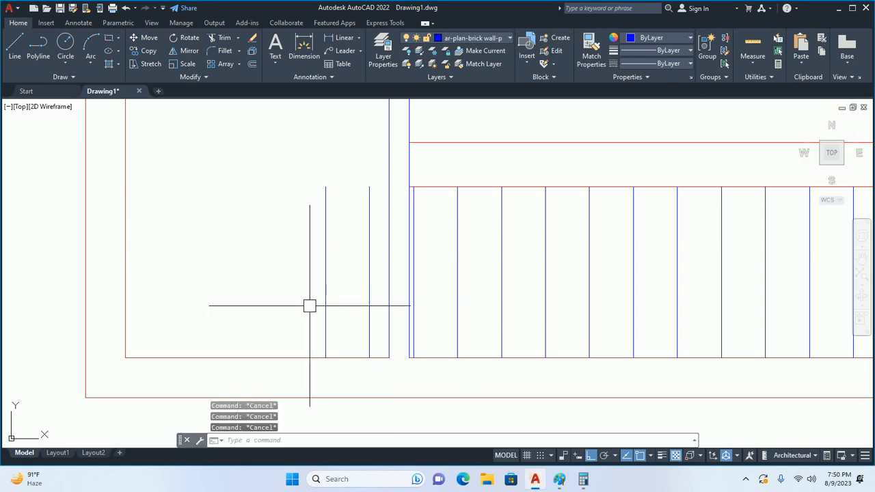
# Measure the remaining gap between the boundary wall's inner line and the leftmost tread line, without placing a dimension.
pyautogui.moveTo(310, 306); pyautogui.dragTo(353, 310, button='middle')
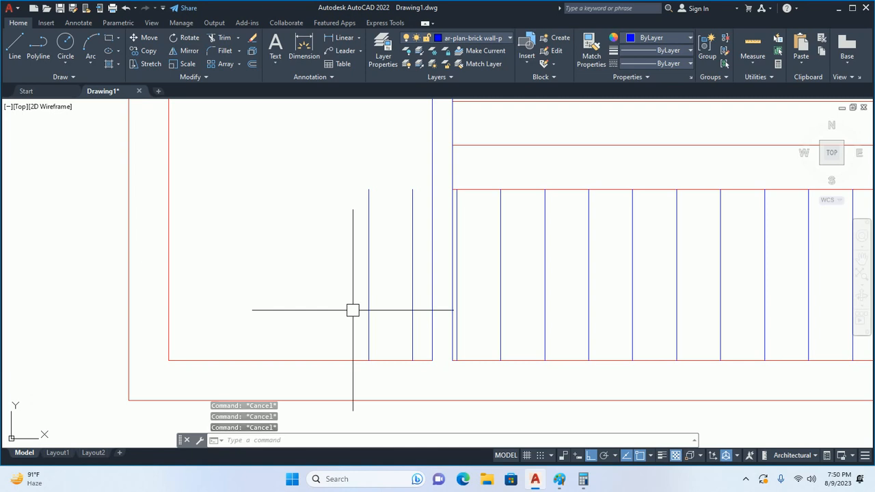
pyautogui.press('Escape')
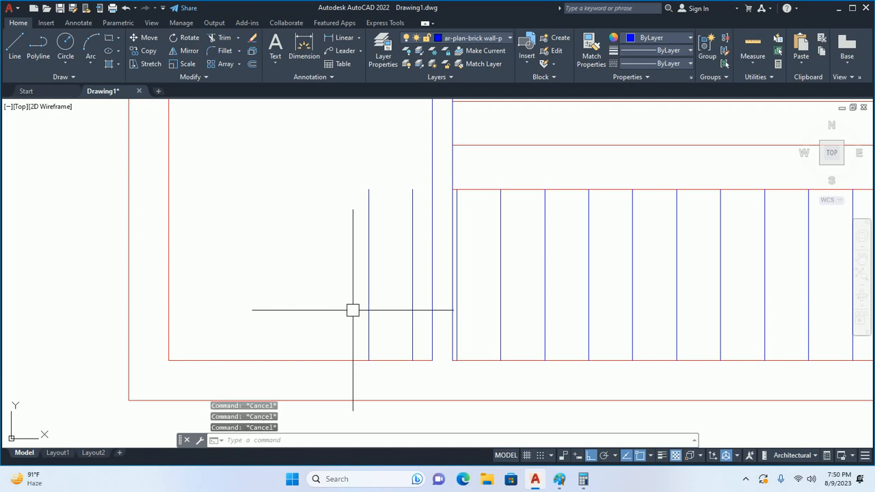
pyautogui.write('dli')
pyautogui.press('Return')
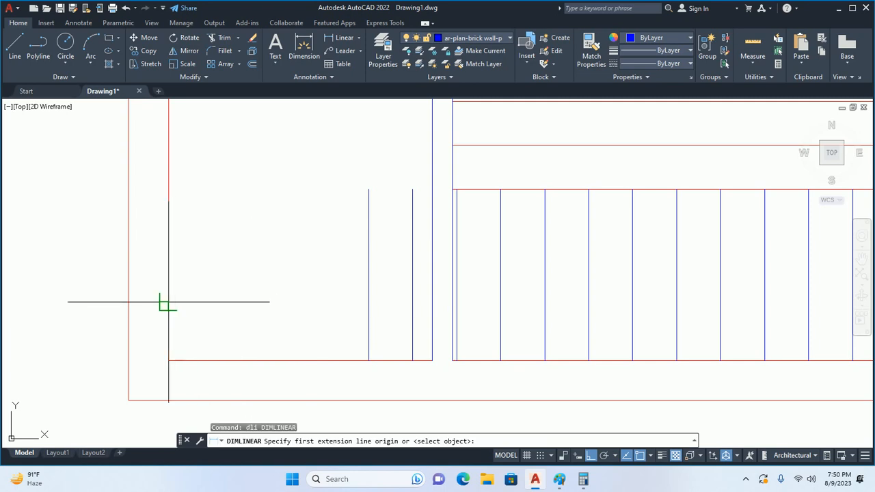
pyautogui.click(168, 302)
pyautogui.click(378, 305)
pyautogui.scroll(-3, 323, 299)
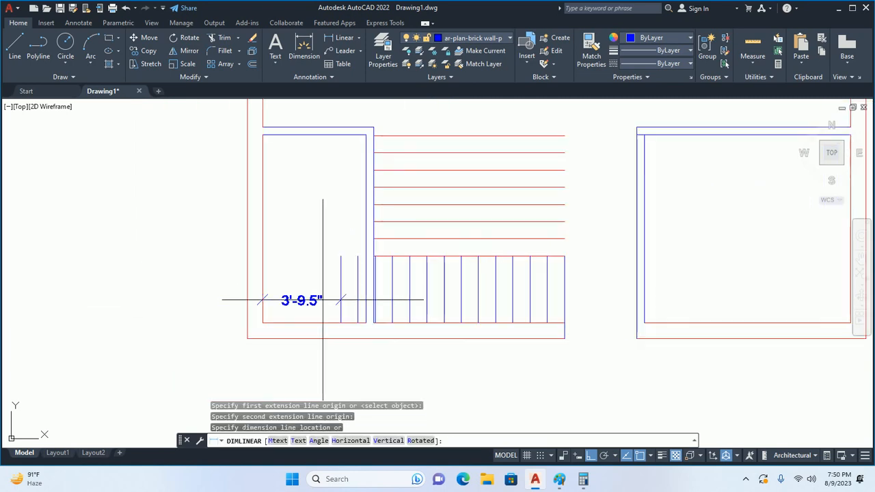
pyautogui.press('Escape')
pyautogui.scroll(-2, 465, 304)
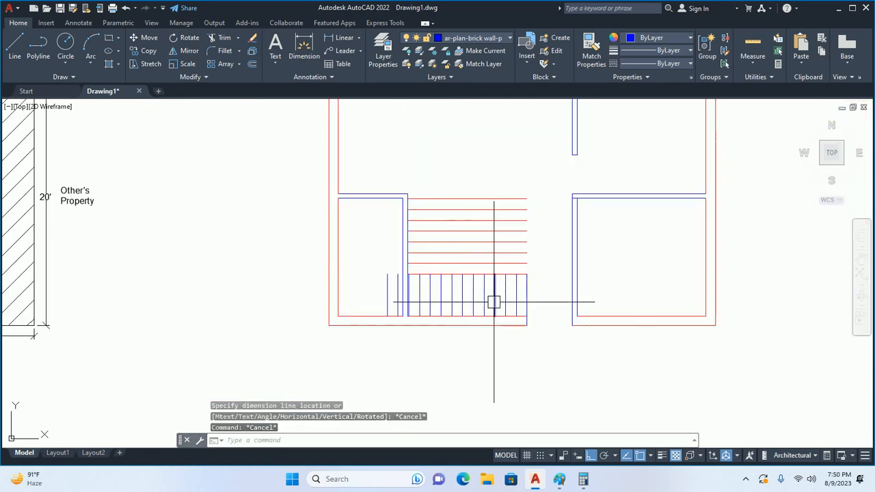
pyautogui.scroll(4, 525, 294)
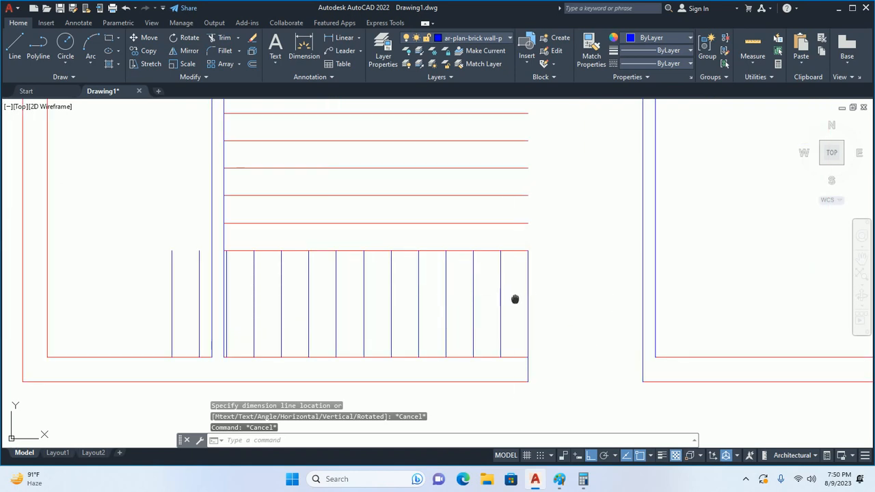
pyautogui.scroll(-1, 513, 287)
pyautogui.scroll(1, 492, 294)
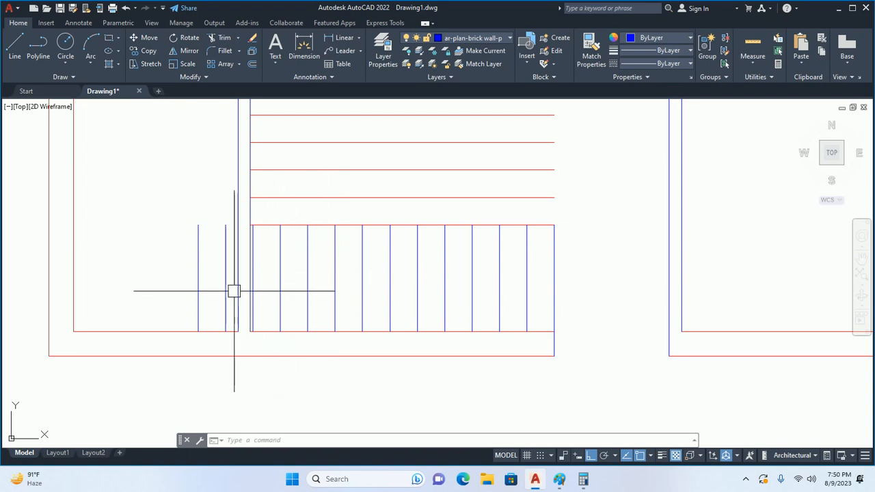
pyautogui.moveTo(214, 288); pyautogui.dragTo(443, 291, button='middle')
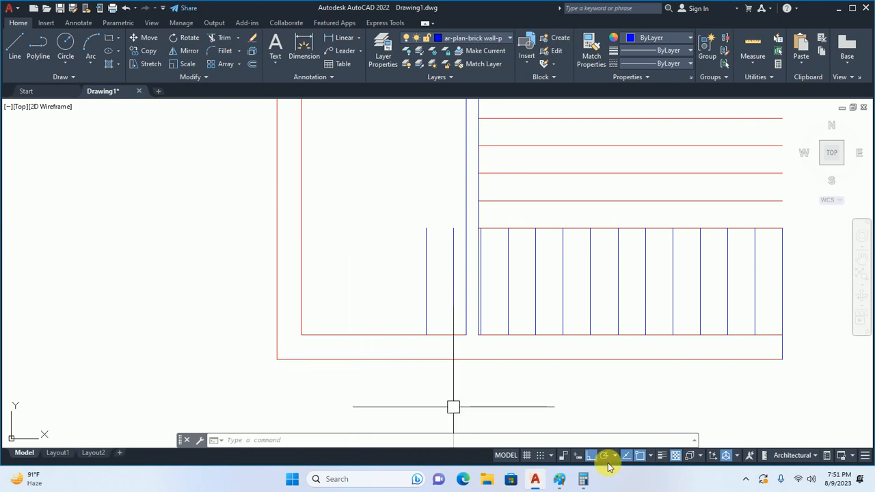
# Switch to Calculator and compute 13 × 7 divided by 12.
pyautogui.click(583, 479)
pyautogui.write('13')
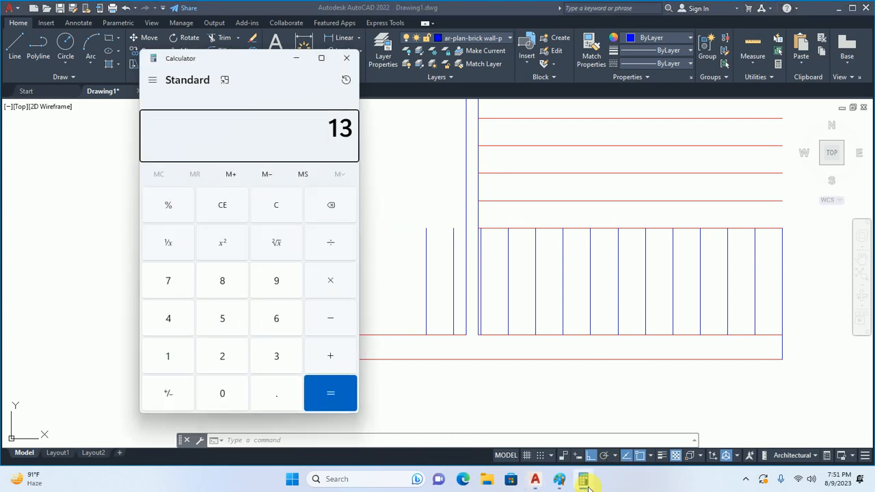
pyautogui.write('*7')
pyautogui.press('Return')
pyautogui.write('12')
pyautogui.press('Return')
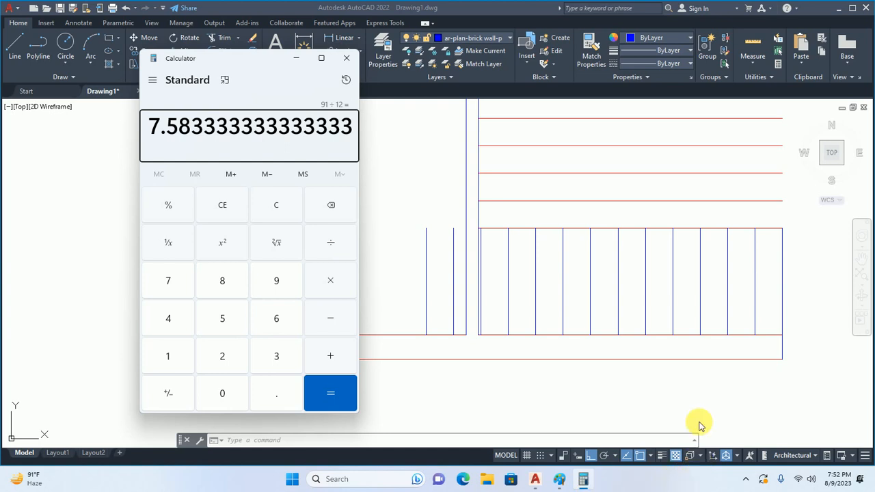
# Return to AutoCAD and examine the stair treads, the small left room and the overall floor plan arrangement.
pyautogui.click(290, 63)
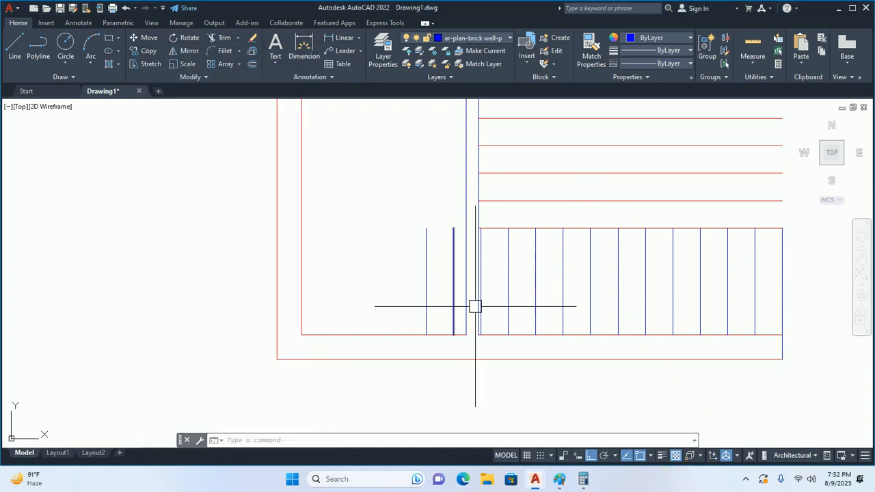
pyautogui.moveTo(474, 307); pyautogui.dragTo(519, 319, button='middle')
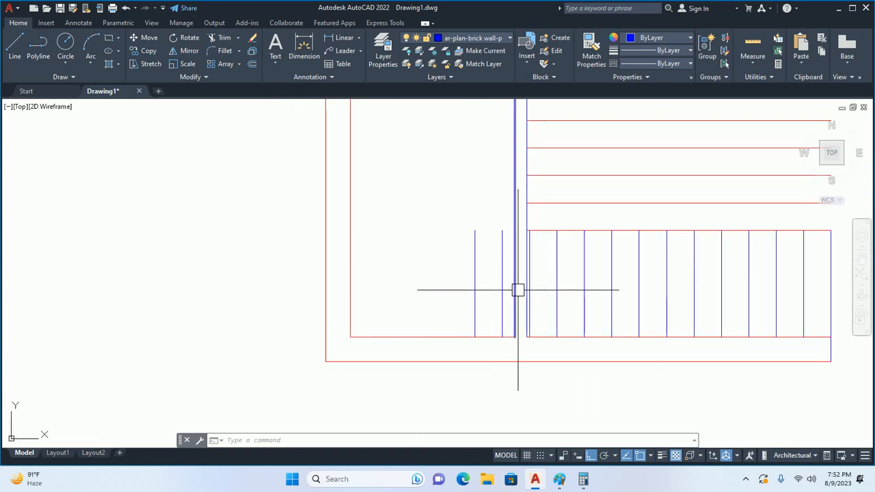
pyautogui.moveTo(517, 291); pyautogui.dragTo(528, 330, button='middle')
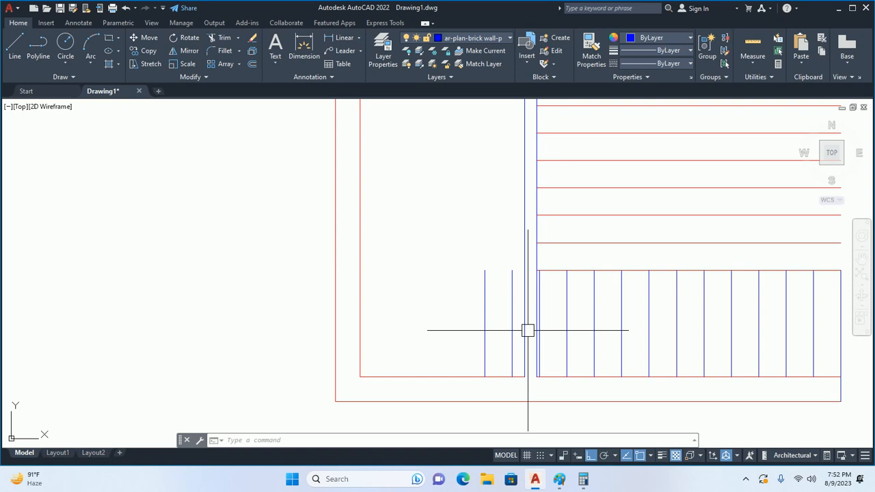
pyautogui.moveTo(543, 271); pyautogui.dragTo(540, 441, button='middle')
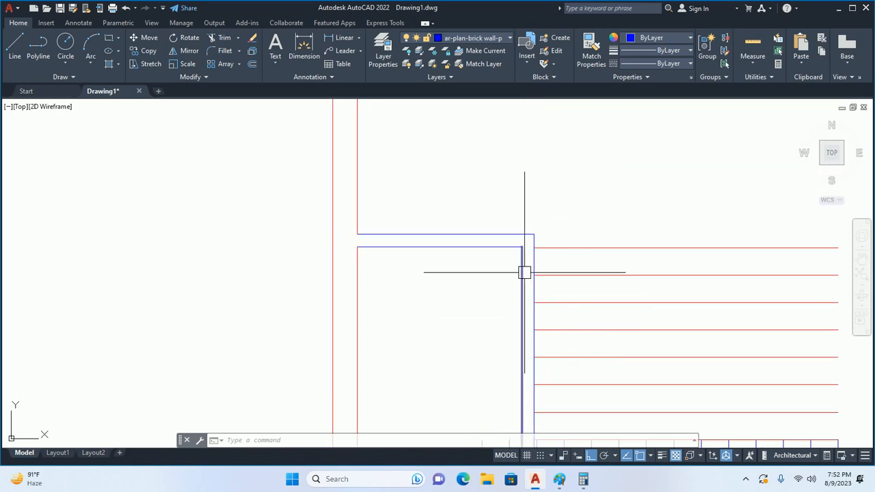
pyautogui.scroll(-4, 533, 239)
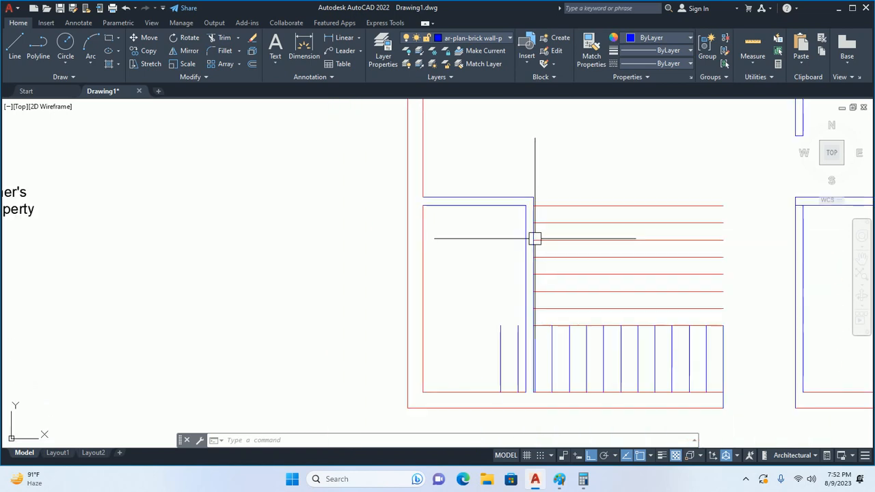
pyautogui.moveTo(537, 257); pyautogui.dragTo(538, 255, button='middle')
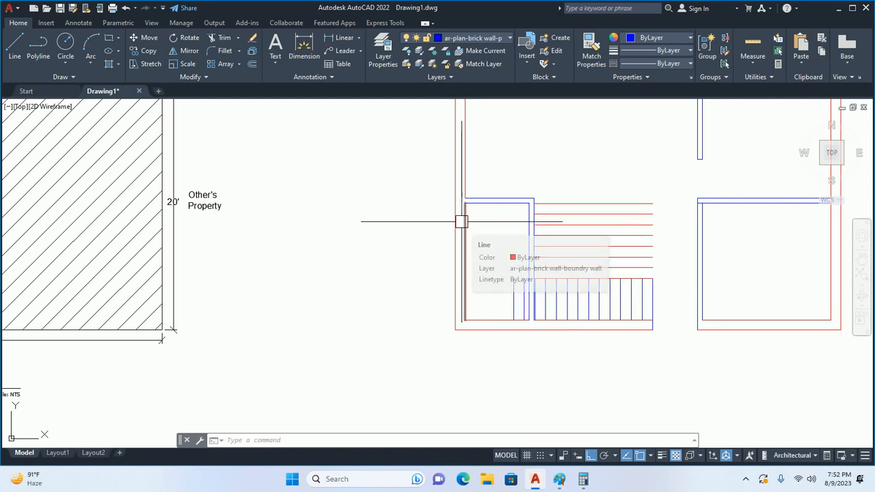
pyautogui.moveTo(462, 294); pyautogui.dragTo(460, 240, button='middle')
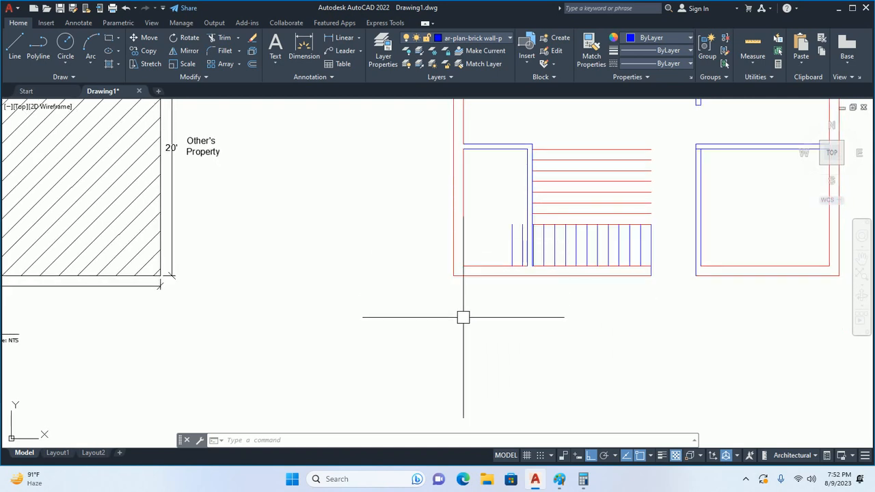
pyautogui.scroll(-2, 540, 322)
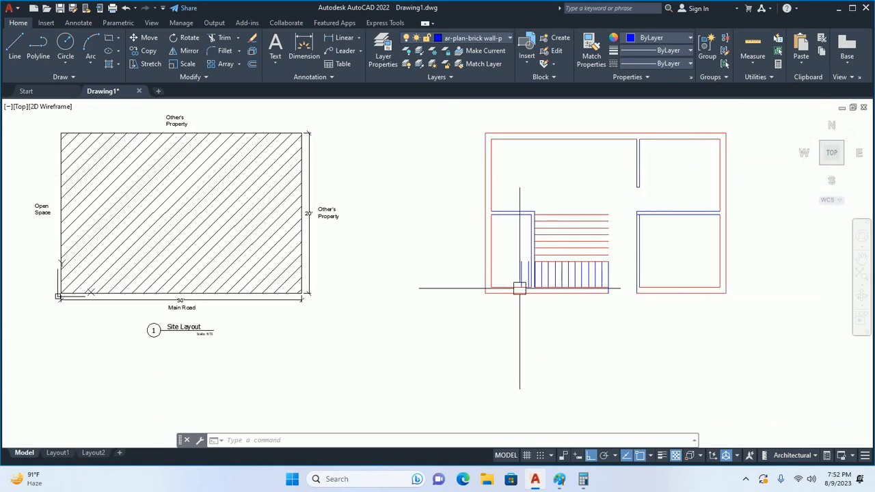
pyautogui.scroll(2, 518, 267)
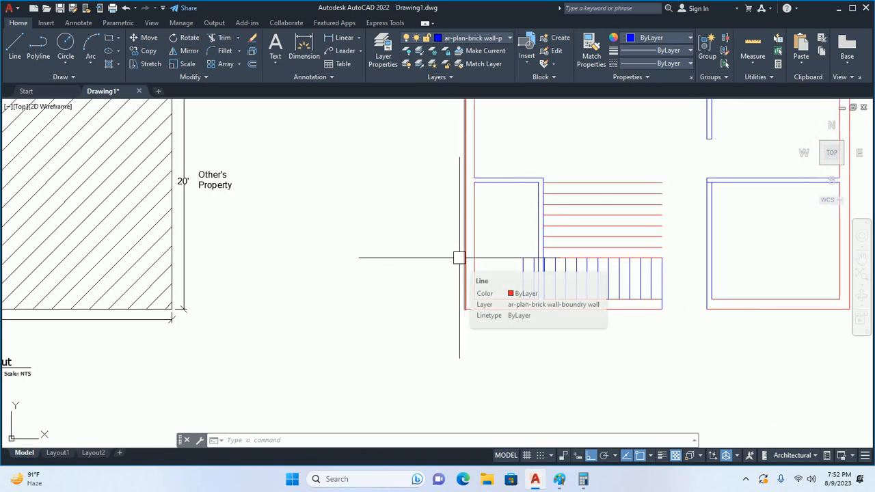
pyautogui.scroll(-2, 459, 258)
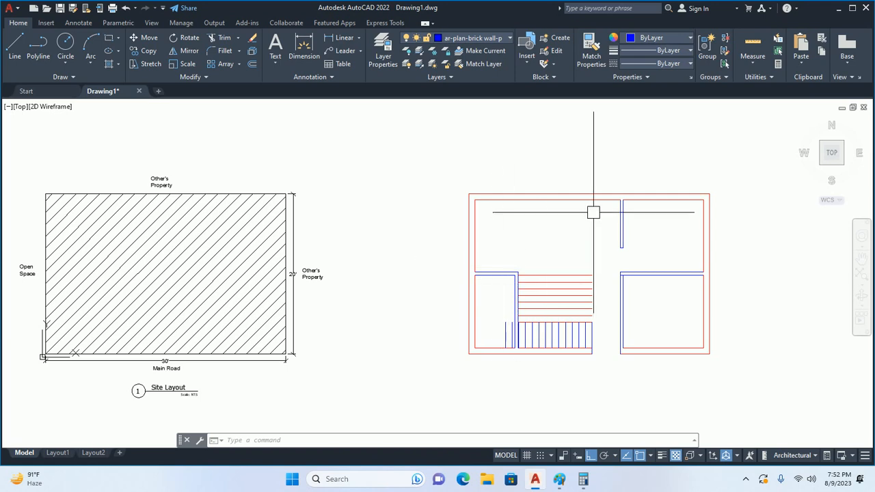
pyautogui.scroll(2, 477, 189)
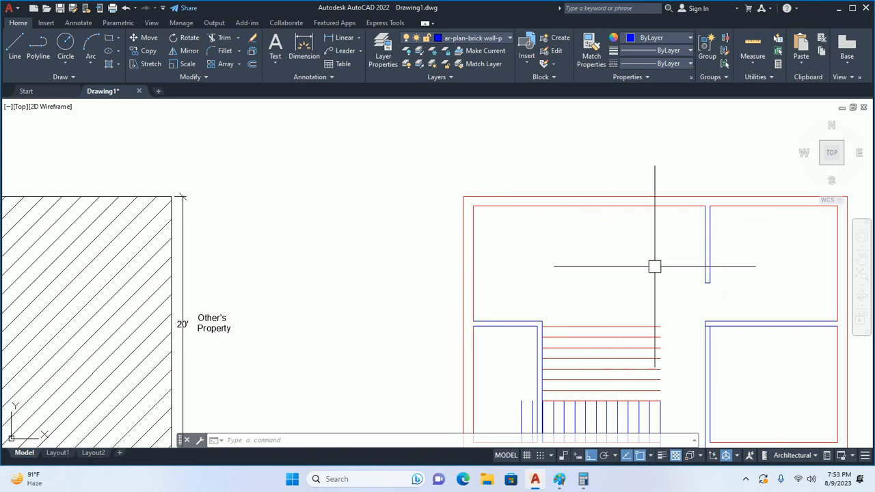
pyautogui.scroll(-4, 646, 257)
pyautogui.moveTo(590, 256); pyautogui.dragTo(445, 234, button='middle')
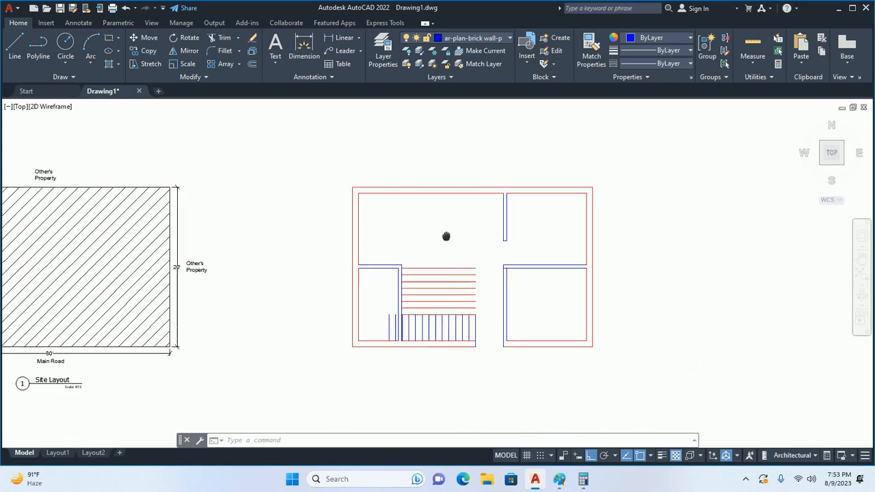
# Draw a 30' by 20' rectangle in the empty space to the right of the existing floor plan.
pyautogui.press('Escape')
pyautogui.press('Escape')
pyautogui.press('Escape')
pyautogui.scroll(2, 442, 254)
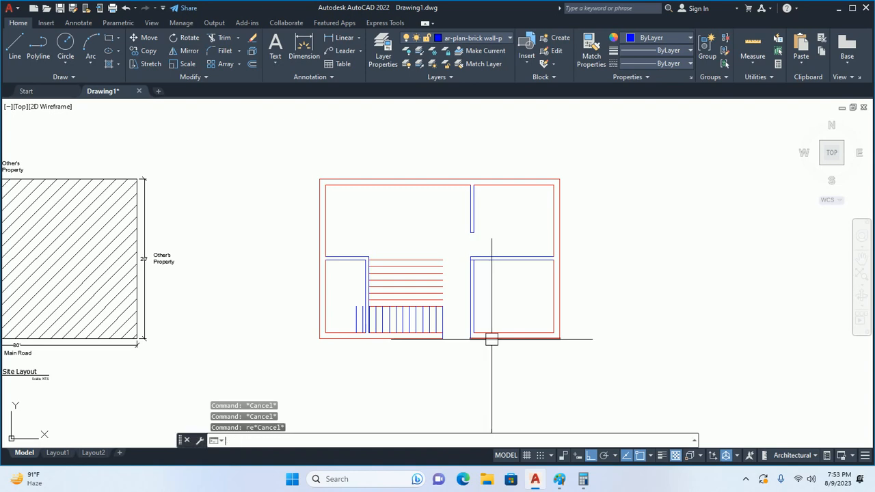
pyautogui.press('Return')
pyautogui.moveTo(625, 347); pyautogui.dragTo(479, 328, button='middle')
pyautogui.click(478, 319)
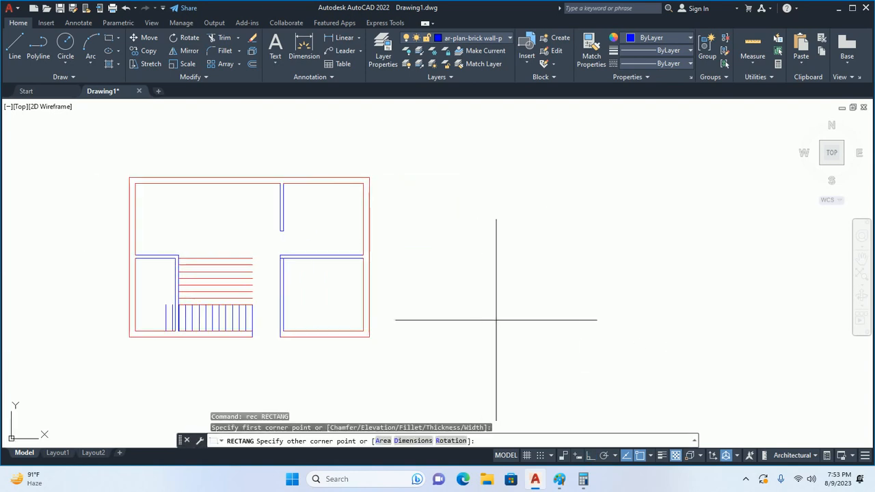
pyautogui.write('d')
pyautogui.press('Return')
pyautogui.write('30')
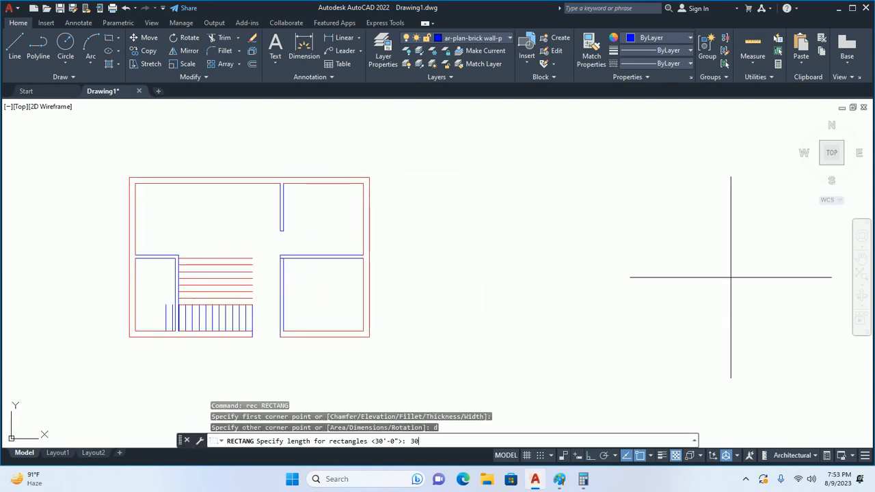
pyautogui.write("'")
pyautogui.press('Return')
pyautogui.write("20'")
pyautogui.press('Return')
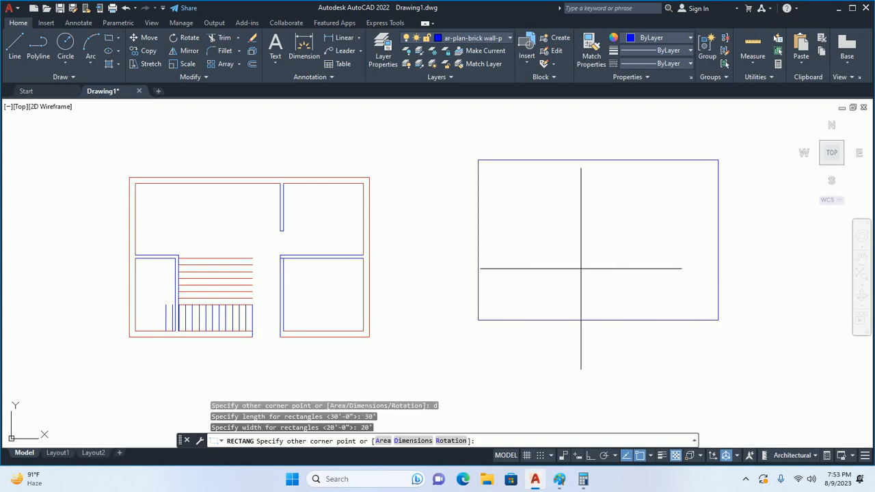
pyautogui.click(582, 263)
pyautogui.press('Escape')
pyautogui.press('Escape')
# Offset the new rectangle 9" inward to form the boundary wall thickness.
pyautogui.write('o')
pyautogui.press('Return')
pyautogui.write('9')
pyautogui.press('Return')
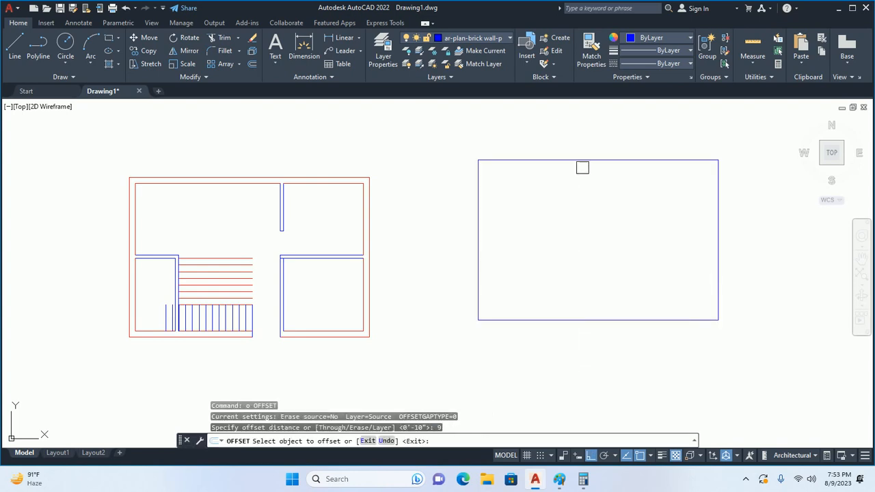
pyautogui.click(582, 167)
pyautogui.click(586, 215)
pyautogui.press('Escape')
pyautogui.press('Escape')
# Match both new rectangles to the properties of the existing plan's red boundary wall line.
pyautogui.write('ma')
pyautogui.press('Return')
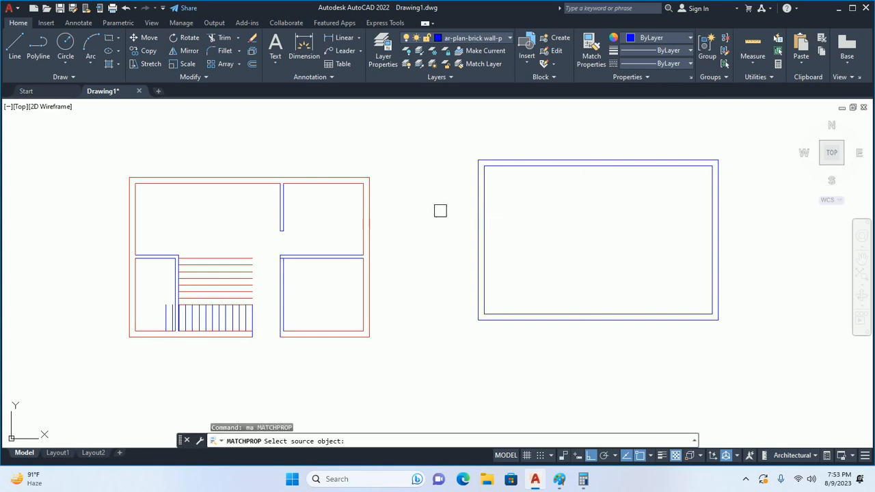
pyautogui.click(369, 202)
pyautogui.click(659, 341)
pyautogui.click(457, 236)
pyautogui.press('Escape')
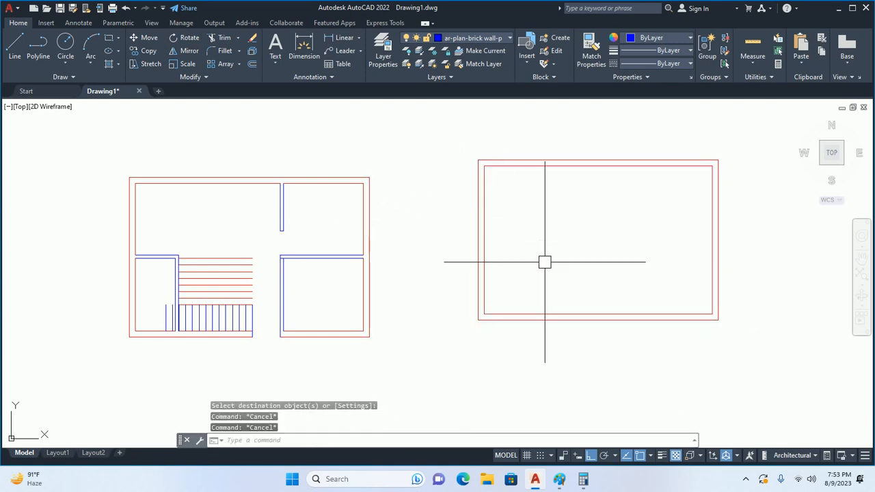
# Explode both boundary wall rectangles of the new plan into separate lines.
pyautogui.write('x')
pyautogui.press('Return')
pyautogui.click(593, 251)
pyautogui.click(532, 326)
pyautogui.press('Escape')
# Offset the new plan's left inner boundary wall line 10' to the right.
pyautogui.write('o')
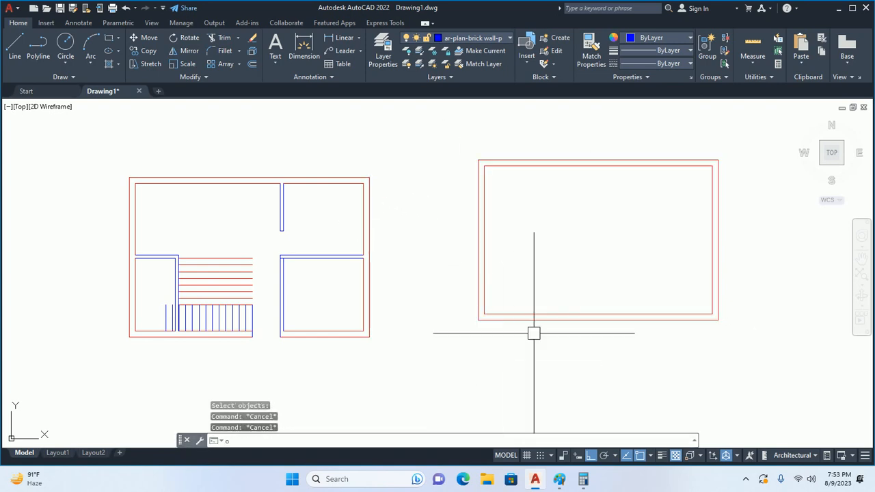
pyautogui.press('Return')
pyautogui.write('1')
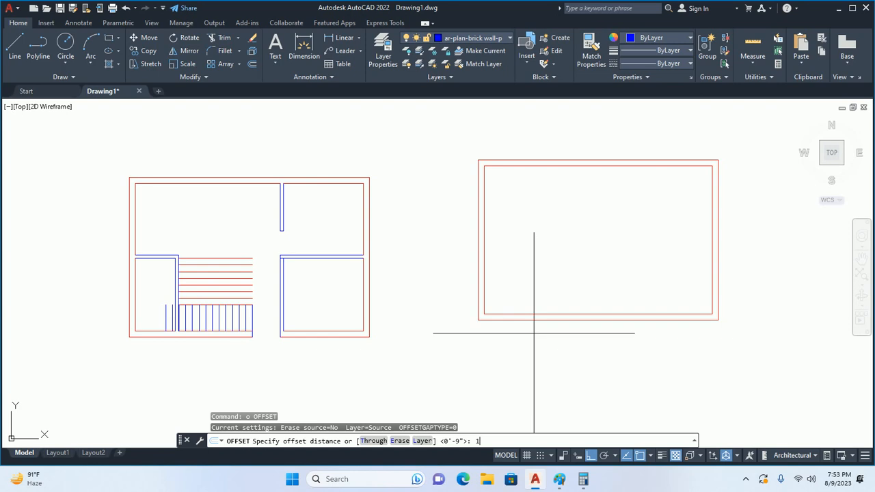
pyautogui.write('0')
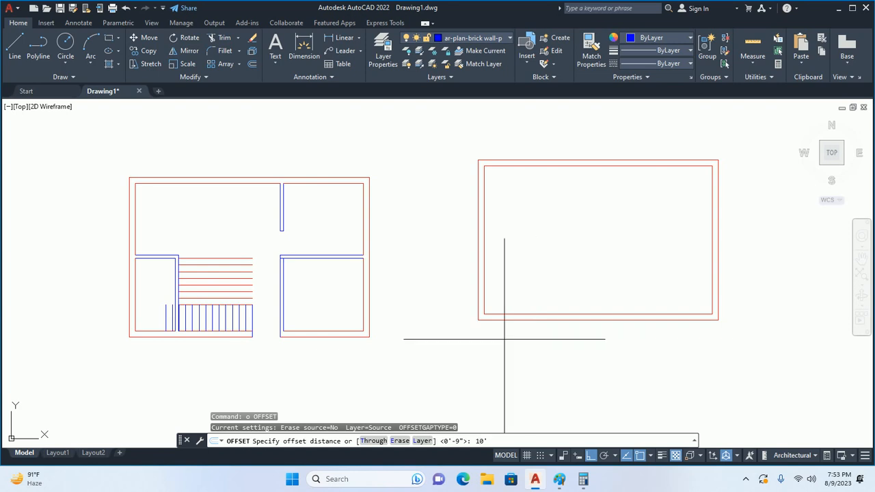
pyautogui.press('Return')
pyautogui.scroll(4, 478, 290)
pyautogui.click(492, 283)
pyautogui.click(639, 292)
pyautogui.scroll(-4, 424, 401)
pyautogui.press('Return')
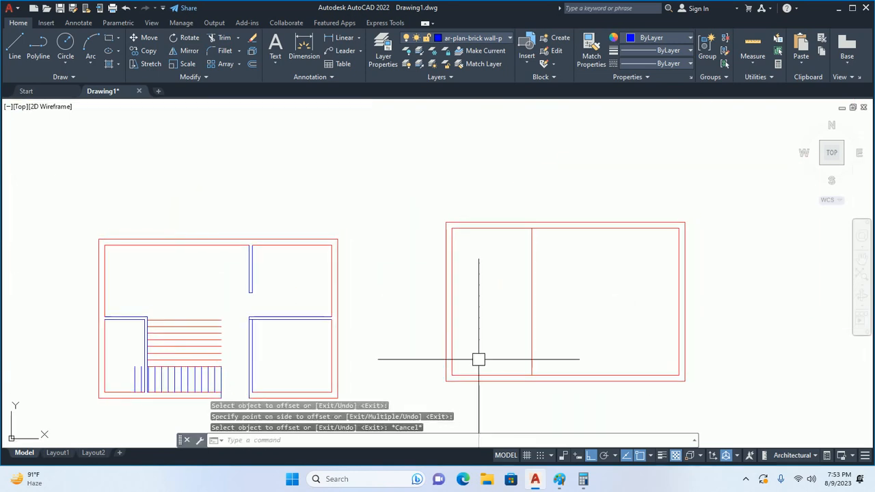
# Offset the new plan's bottom inner boundary wall line 9' upward.
pyautogui.press('Return')
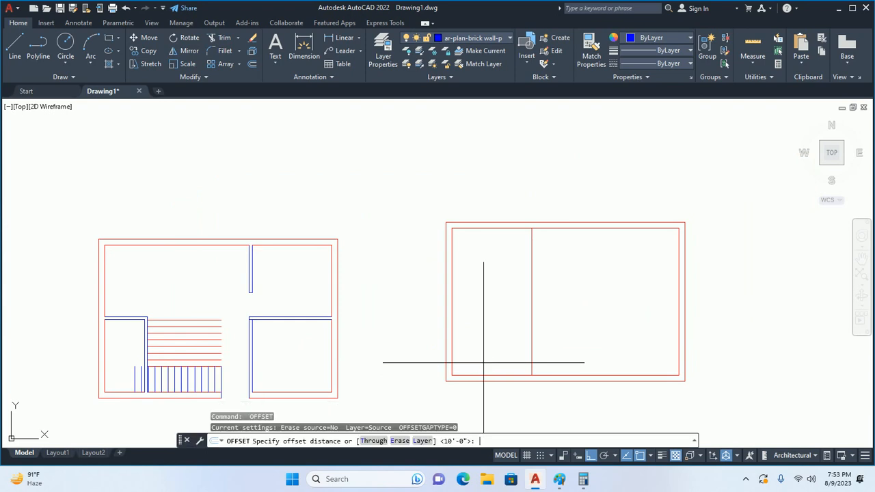
pyautogui.write("9'")
pyautogui.press('Return')
pyautogui.click(482, 376)
pyautogui.click(522, 320)
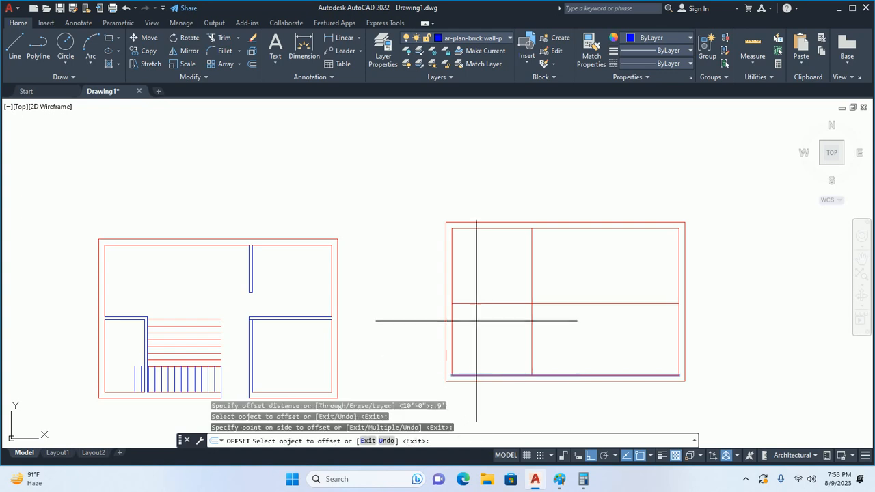
# Offset the horizontal interior wall line upward and the vertical interior wall line rightward by 4.5 inches each in the right-hand plan.
pyautogui.press('Escape')
pyautogui.press('Escape')
pyautogui.press('Return')
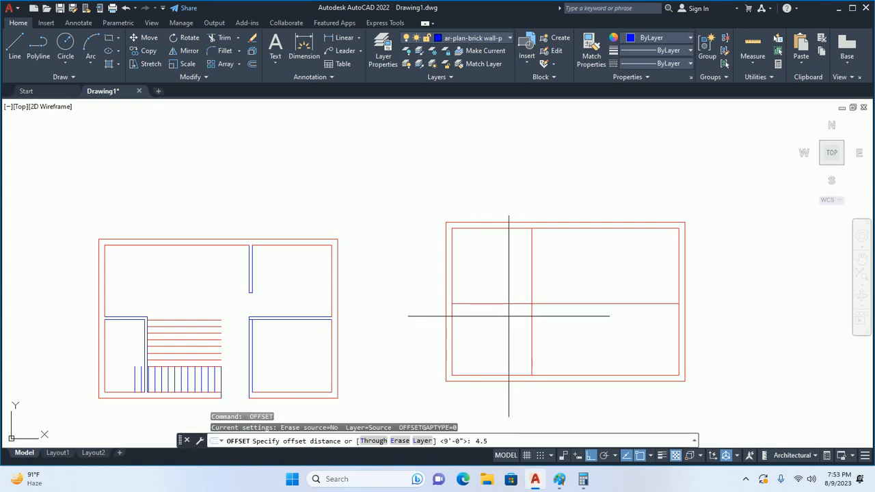
pyautogui.press('Return')
pyautogui.click(486, 303)
pyautogui.click(527, 273)
pyautogui.click(531, 267)
pyautogui.click(561, 268)
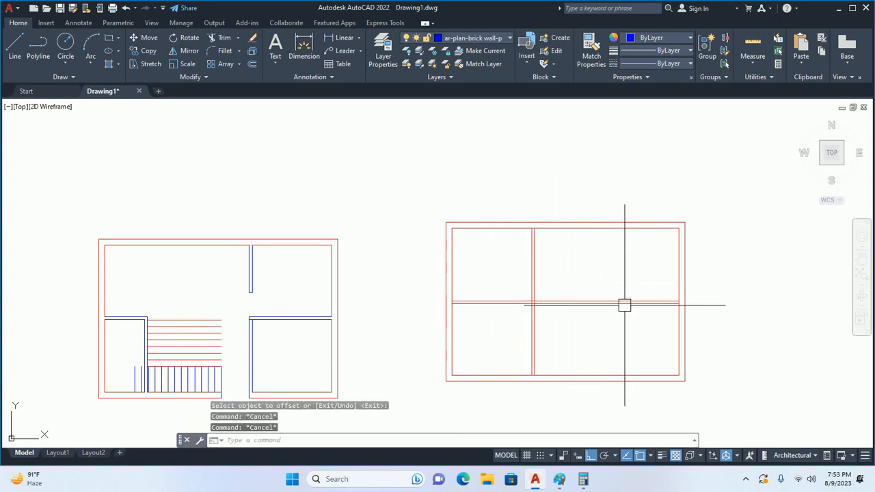
# Offset the inner line of the right outer wall 5' toward the inside of the plan.
pyautogui.press('Return')
pyautogui.press('Return')
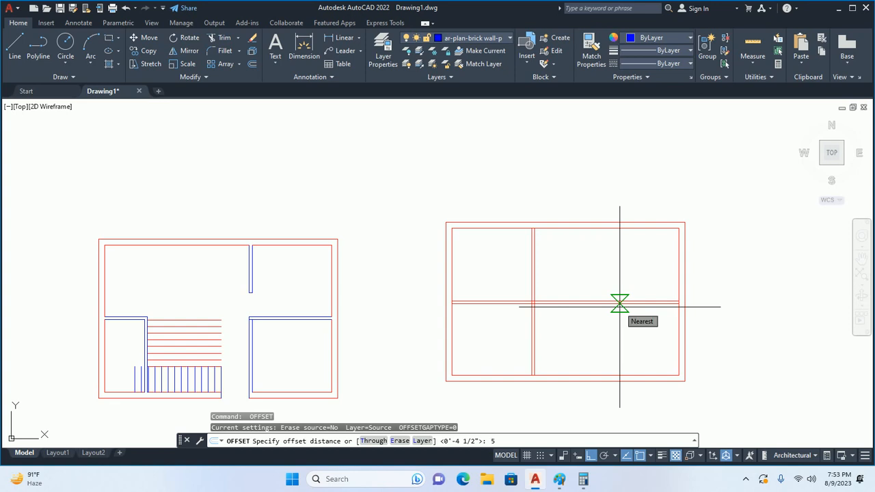
pyautogui.write("5'")
pyautogui.press('Return')
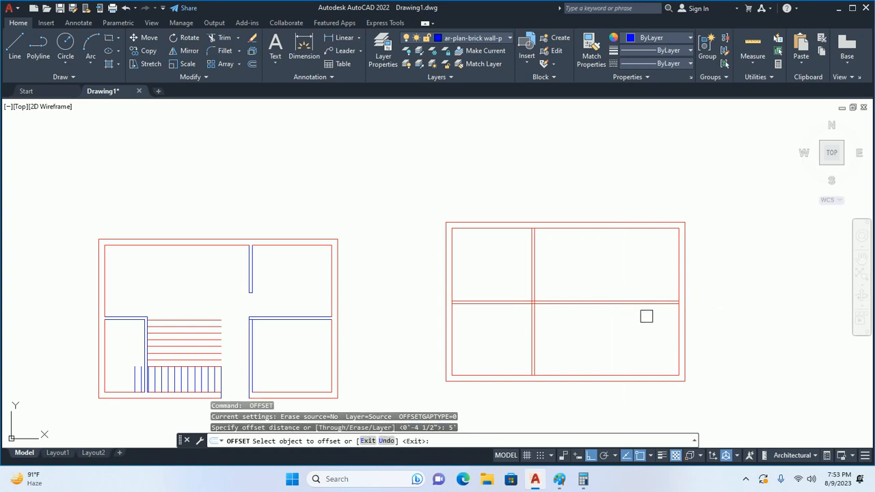
pyautogui.click(673, 278)
pyautogui.click(625, 283)
# Offset the right partition line 4.5 inches to the left to give the partition its thickness.
pyautogui.press('Return')
pyautogui.press('Return')
pyautogui.write('4.05')
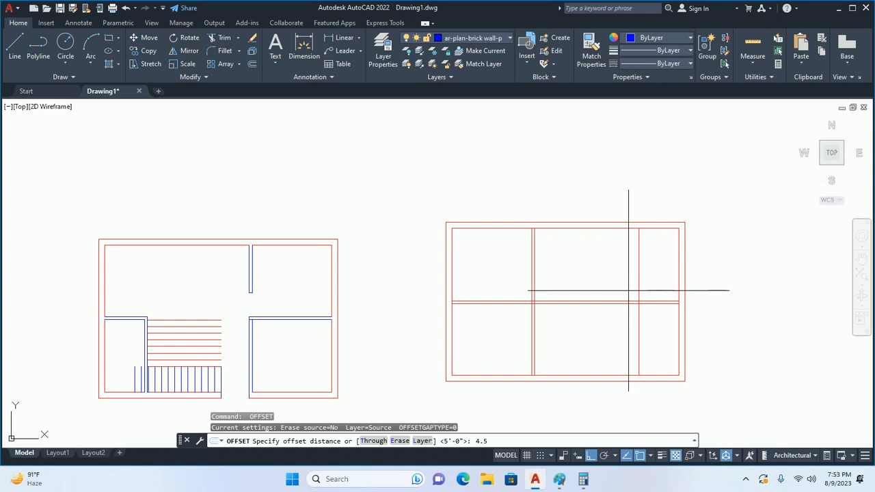
pyautogui.press('Return')
pyautogui.click(638, 274)
pyautogui.click(597, 283)
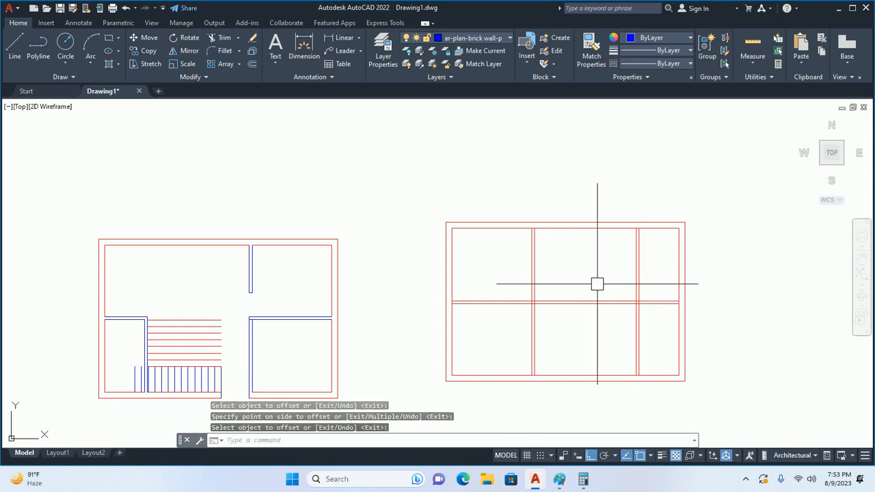
pyautogui.press('Escape')
# Trim the right partition's lines above the horizontal wall and the leftover piece of its right line inside the junction.
pyautogui.write('tr')
pyautogui.press('Return')
pyautogui.click(642, 283)
pyautogui.click(621, 285)
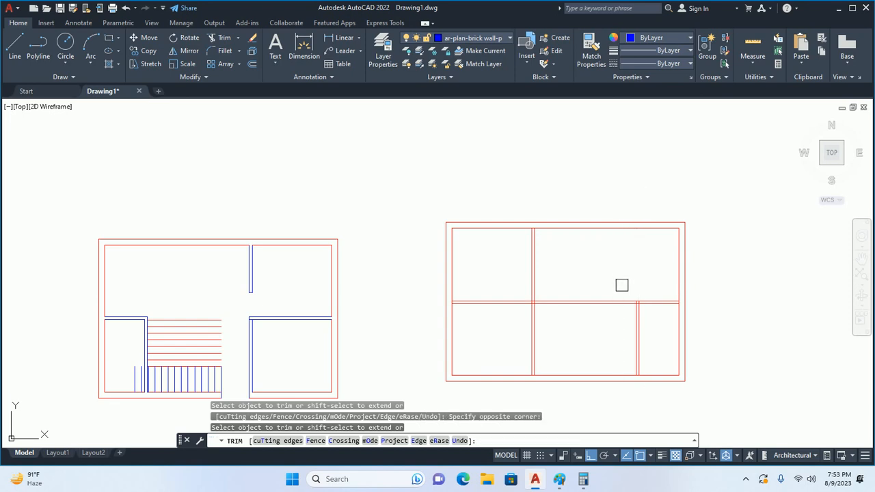
pyautogui.scroll(12, 643, 301)
pyautogui.click(625, 285)
pyautogui.click(635, 304)
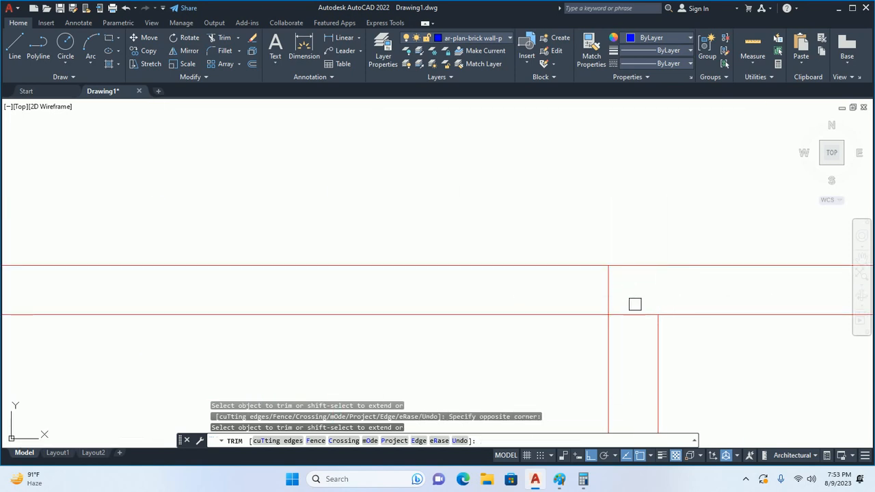
# Trim the inner line of the right outer wall where the horizontal partition wall meets it.
pyautogui.scroll(-5, 748, 306)
pyautogui.scroll(3, 540, 271)
pyautogui.scroll(2, 578, 271)
pyautogui.click(590, 271)
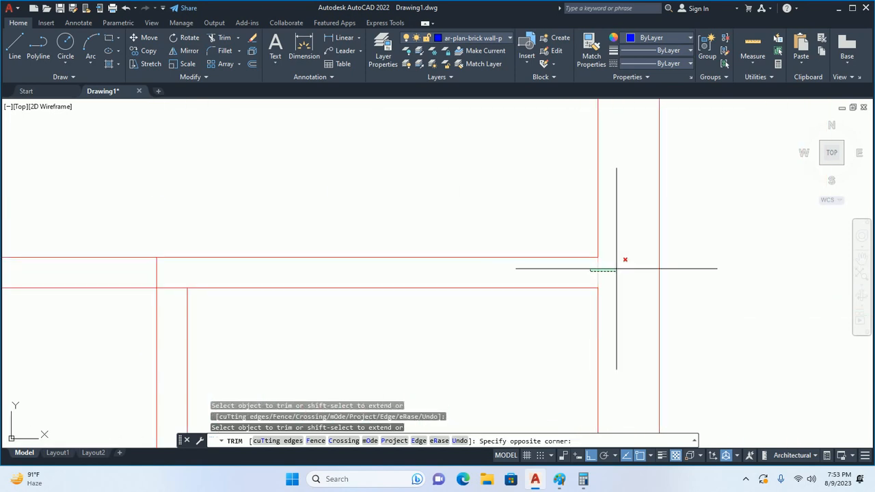
pyautogui.click(617, 269)
# Trim away the horizontal wall's two lines between the left and right partitions.
pyautogui.scroll(-3, 613, 265)
pyautogui.scroll(-3, 506, 272)
pyautogui.moveTo(412, 271); pyautogui.dragTo(445, 268, button='middle')
pyautogui.click(437, 291)
pyautogui.click(420, 246)
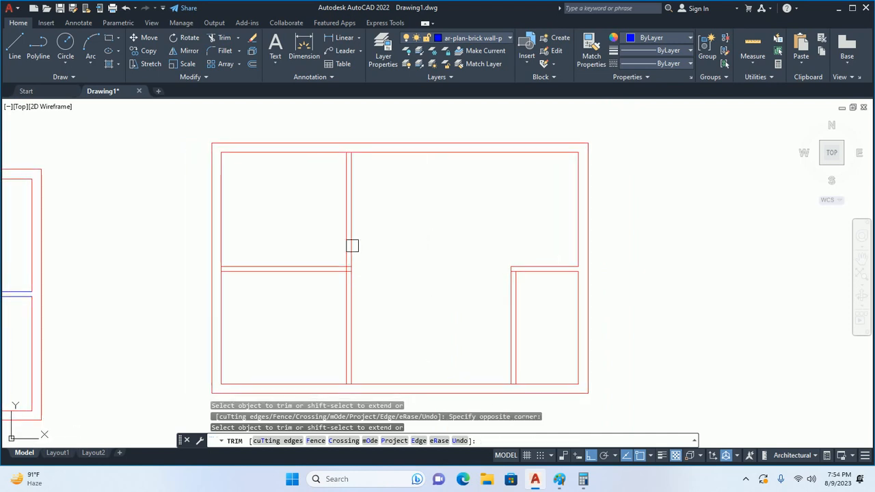
# Trim the left partition's lines above the horizontal wall and clean up the overlapping lines inside that corner.
pyautogui.scroll(3, 352, 245)
pyautogui.click(389, 244)
pyautogui.click(259, 248)
pyautogui.scroll(3, 321, 274)
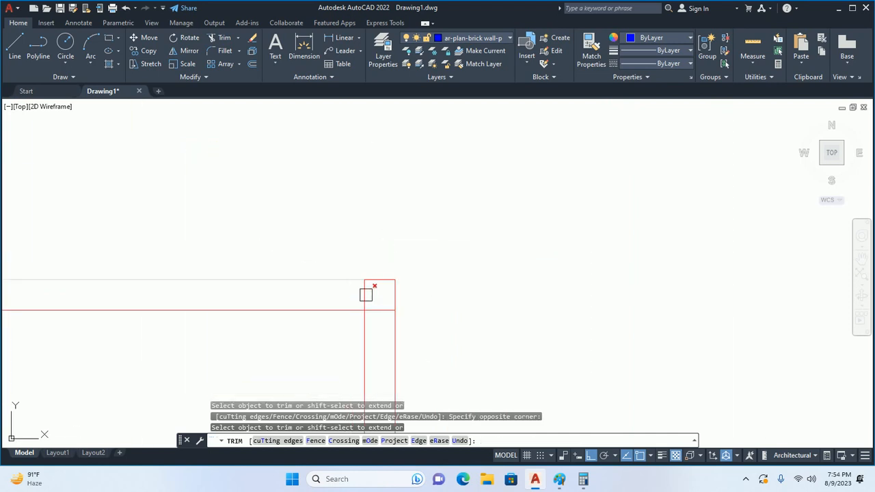
pyautogui.click(366, 295)
pyautogui.click(375, 306)
pyautogui.scroll(-2, 375, 307)
pyautogui.click(374, 306)
# Trim the inner line of the left outer wall where the horizontal partition wall meets it.
pyautogui.scroll(-2, 362, 307)
pyautogui.moveTo(331, 309); pyautogui.dragTo(658, 248, button='middle')
pyautogui.scroll(6, 422, 223)
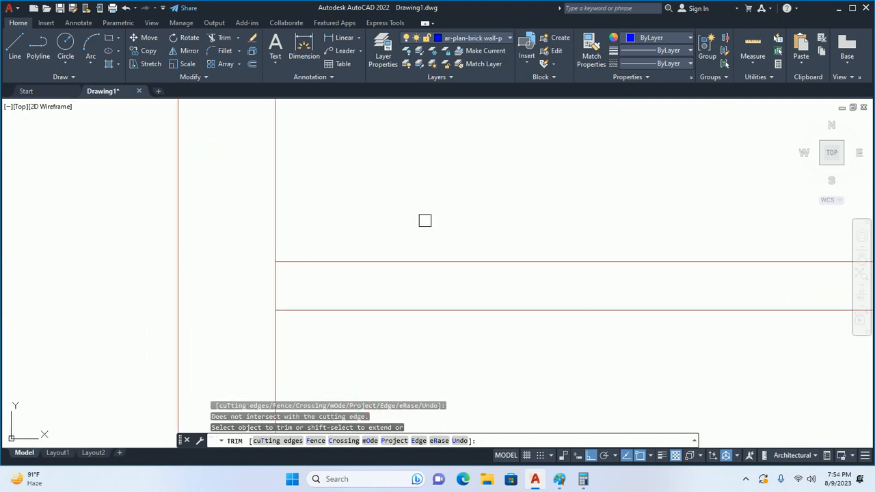
pyautogui.click(258, 282)
pyautogui.click(329, 288)
pyautogui.scroll(-11, 373, 234)
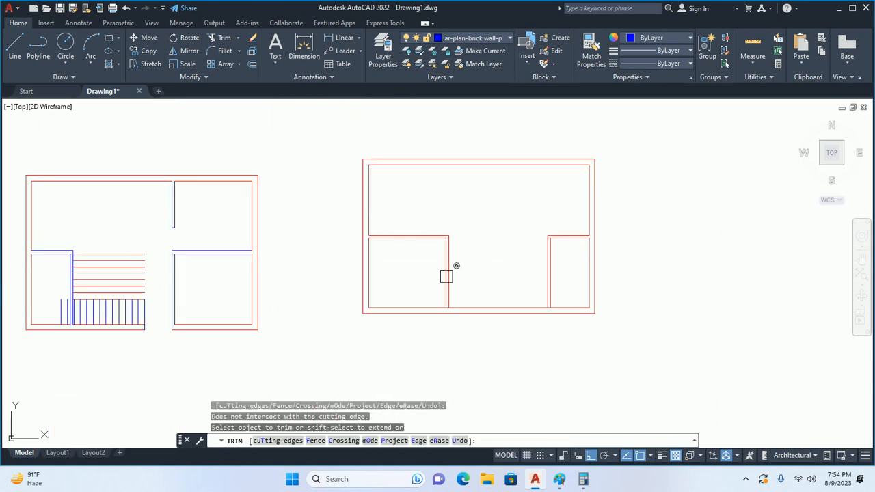
# Trim the bottom wall's inner line between the two lines of the left partition and end trimming.
pyautogui.scroll(4, 446, 276)
pyautogui.scroll(8, 459, 322)
pyautogui.click(540, 157)
pyautogui.click(548, 131)
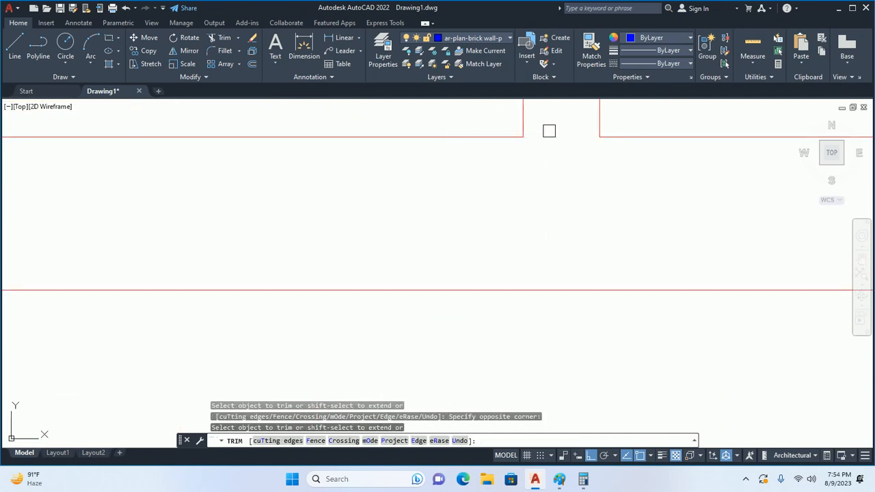
pyautogui.scroll(-10, 496, 225)
pyautogui.moveTo(497, 225); pyautogui.dragTo(473, 307, button='middle')
pyautogui.press('Escape')
pyautogui.press('Escape')
pyautogui.press('Escape')
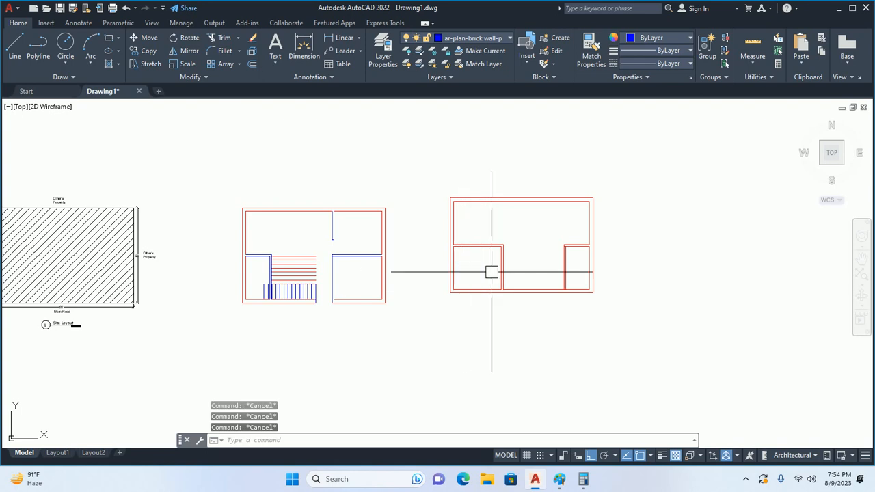
pyautogui.scroll(6, 506, 233)
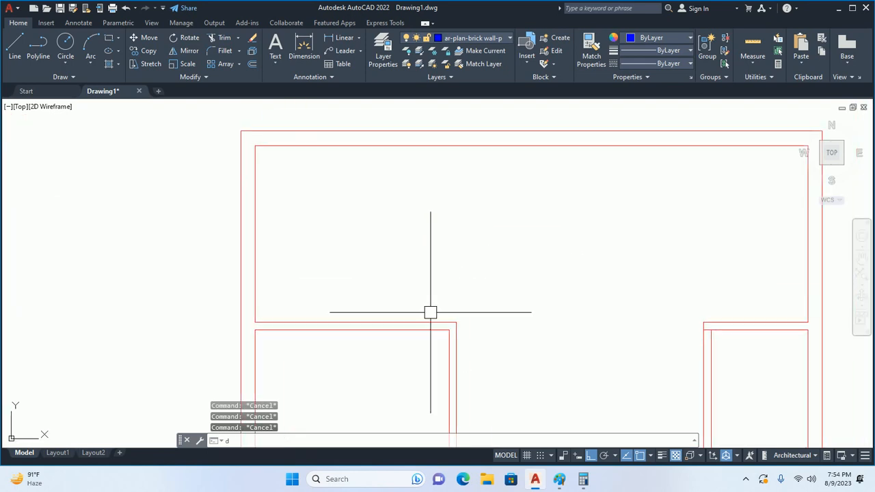
pyautogui.write('li')
pyautogui.press('Return')
pyautogui.press('Return')
pyautogui.click(365, 331)
pyautogui.press('Escape')
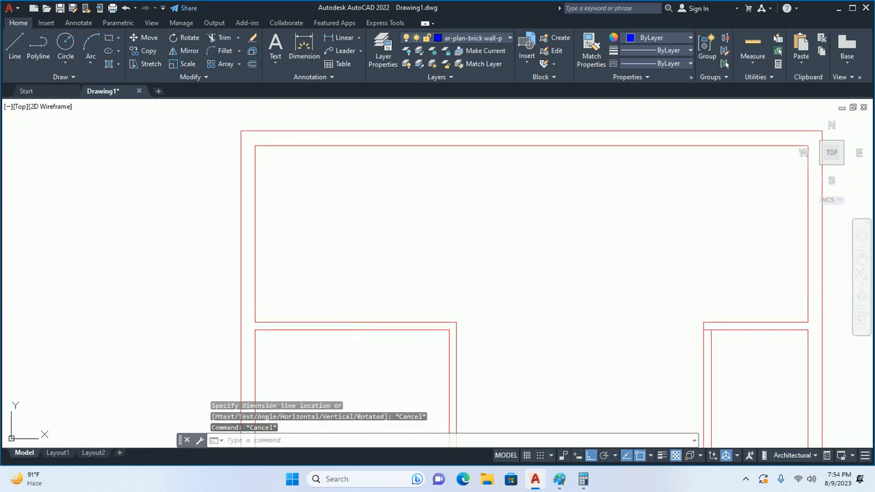
# Dimension the inner left wall of the upper area with a linear dimension placed outside the left outer wall.
pyautogui.press('Return')
pyautogui.press('Return')
pyautogui.click(254, 229)
pyautogui.click(173, 250)
pyautogui.press('Escape')
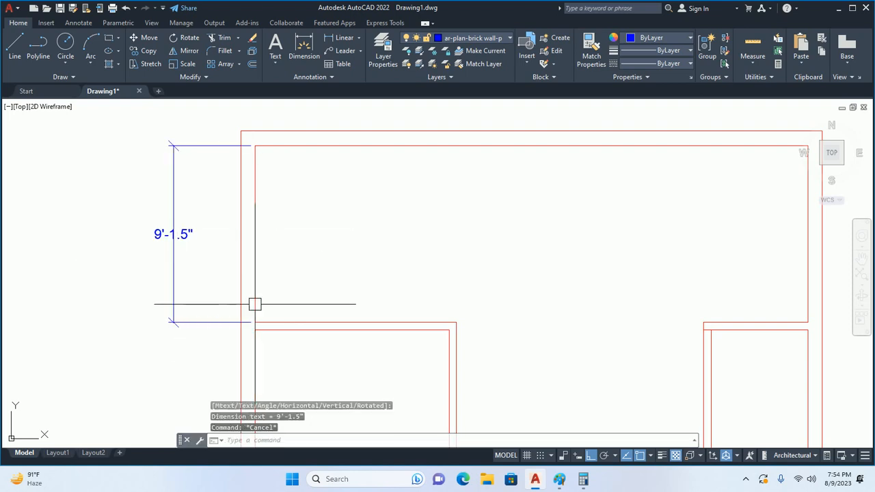
pyautogui.press('Return')
pyautogui.scroll(-2, 303, 260)
pyautogui.press('Return')
pyautogui.click(389, 274)
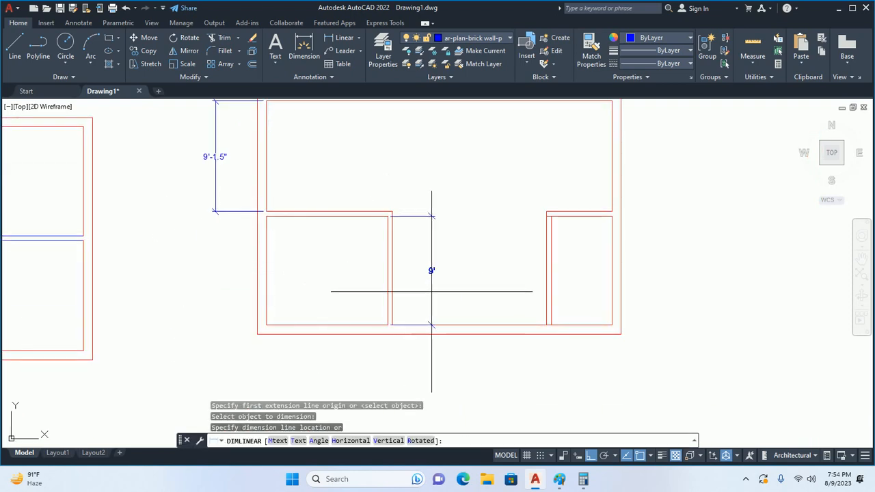
pyautogui.press('Escape')
pyautogui.press('Escape')
pyautogui.press('Escape')
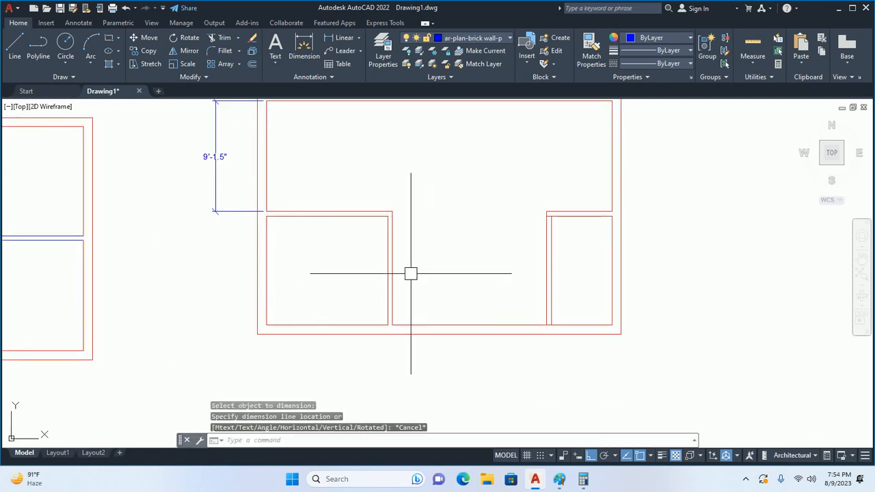
# Dimension the inner bottom wall of the lower-left room, placing the linear dimension below the outer wall.
pyautogui.scroll(2, 419, 292)
pyautogui.press('Return')
pyautogui.press('Return')
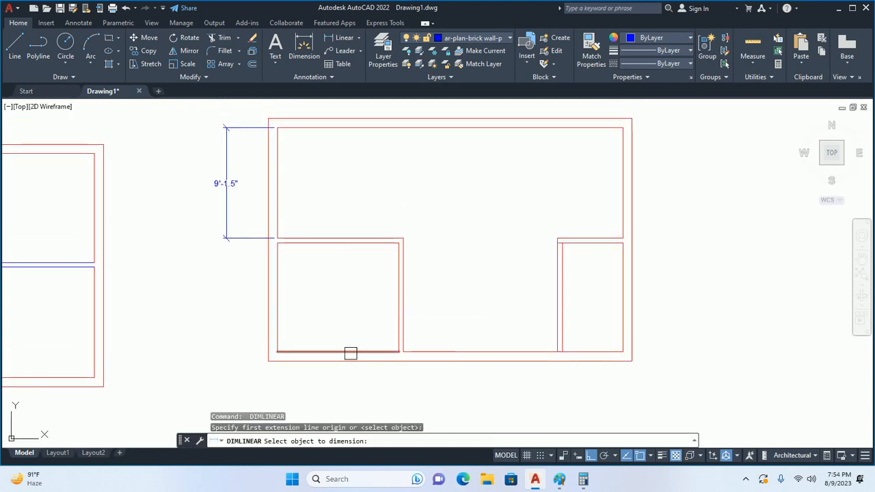
pyautogui.click(344, 346)
pyautogui.click(337, 332)
pyautogui.press('Escape')
pyautogui.press('Escape')
# Trim the bottom wall's inner line between the two lines of the right partition.
pyautogui.press('Return')
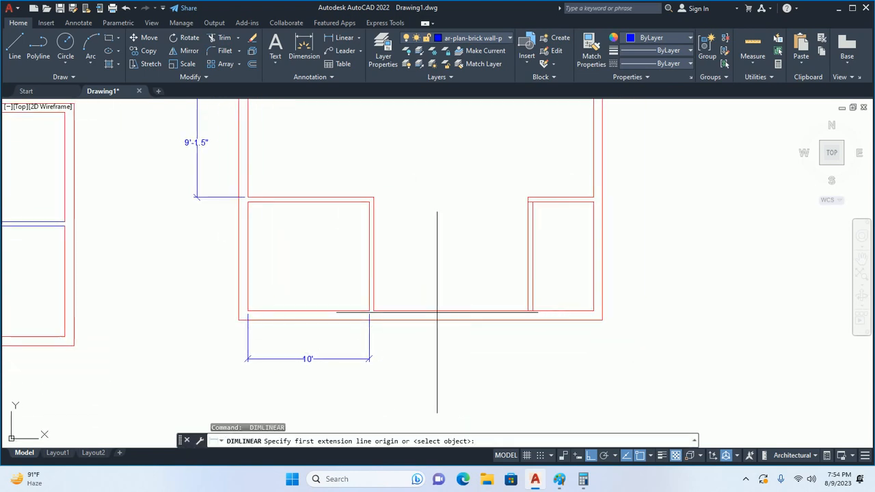
pyautogui.press('Escape')
pyautogui.write('tr')
pyautogui.press('Return')
pyautogui.scroll(5, 512, 316)
pyautogui.click(623, 284)
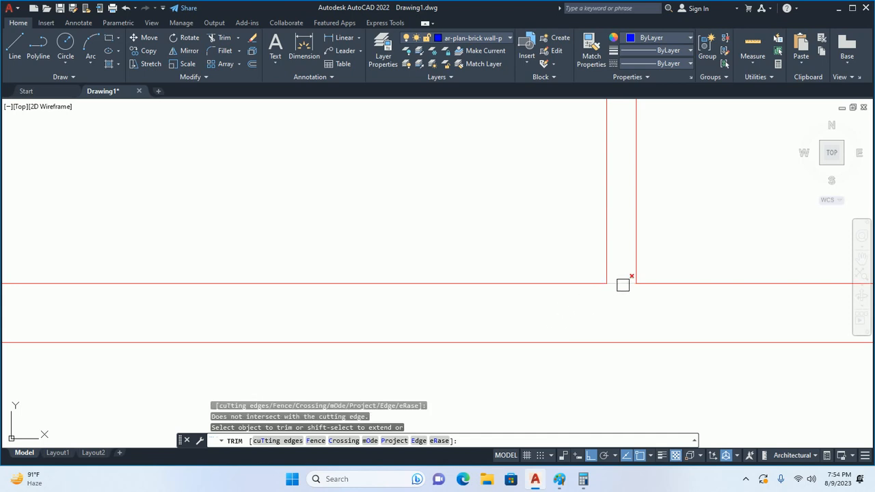
pyautogui.press('Escape')
pyautogui.press('Escape')
pyautogui.press('Escape')
# Dimension the inner bottom wall of the middle bay, lining the dimension up beside the 10' one.
pyautogui.scroll(-4, 582, 283)
pyautogui.write('dli')
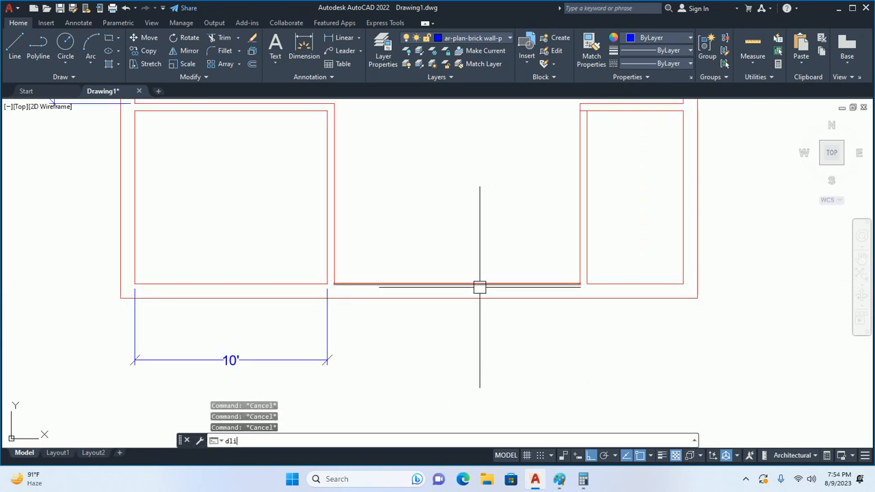
pyautogui.press('Return')
pyautogui.press('Return')
pyautogui.click(479, 284)
pyautogui.click(486, 363)
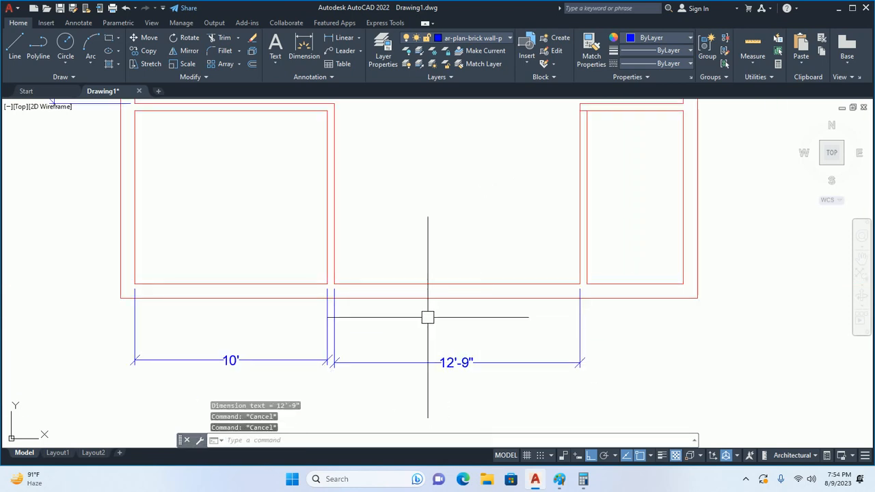
# Offset the left partition's right line 3'6" to the right into the middle bay.
pyautogui.moveTo(426, 317); pyautogui.dragTo(387, 341, button='middle')
pyautogui.write('o')
pyautogui.press('Return')
pyautogui.write("3'6")
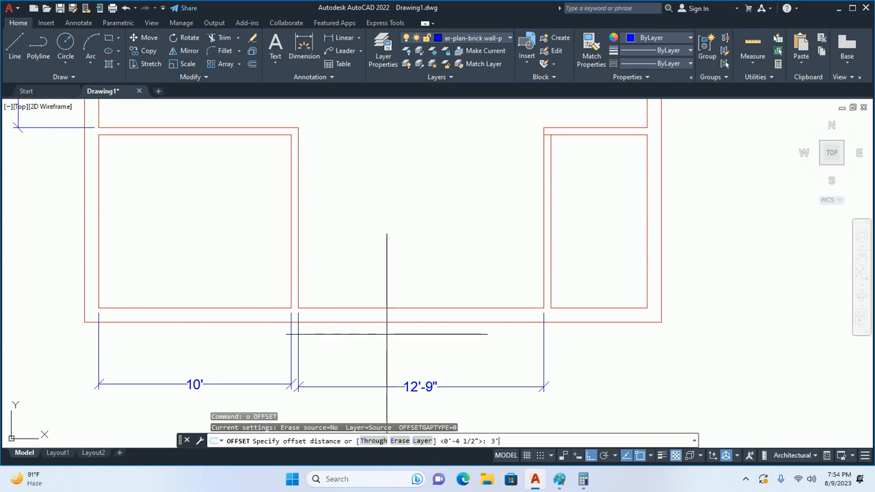
pyautogui.press('Return')
pyautogui.click(305, 271)
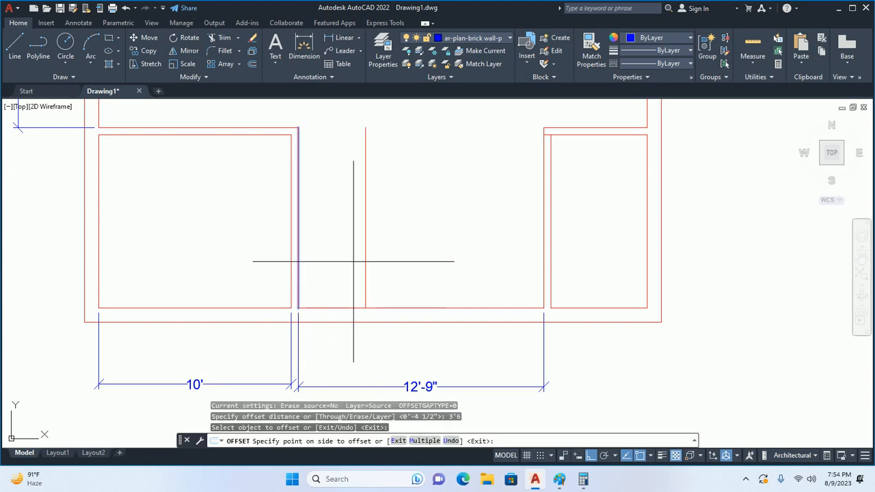
pyautogui.click(396, 277)
pyautogui.press('Escape')
pyautogui.press('Escape')
# Try offsetting the middle bay's inner bottom line upward by 3'6", and erase the resulting line.
pyautogui.moveTo(453, 286); pyautogui.dragTo(454, 292, button='middle')
pyautogui.press('Return')
pyautogui.press('Return')
pyautogui.click(463, 314)
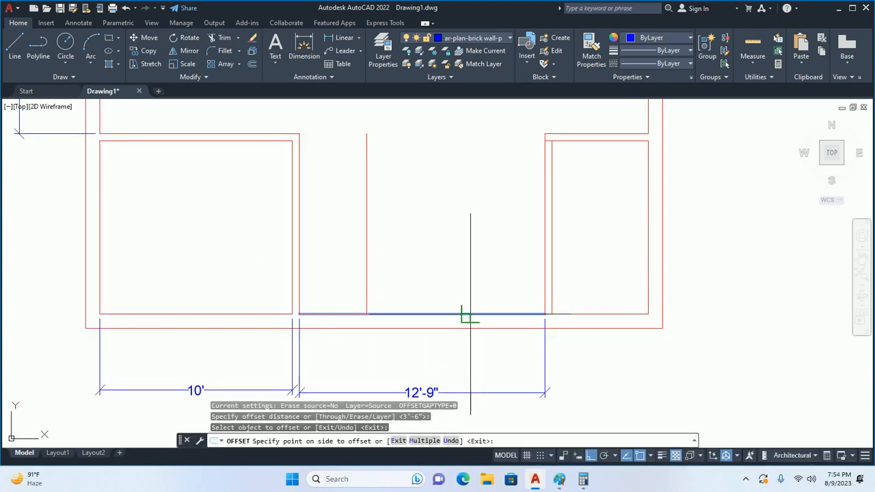
pyautogui.click(463, 259)
pyautogui.press('Escape')
pyautogui.press('Escape')
pyautogui.press('Escape')
pyautogui.click(439, 247)
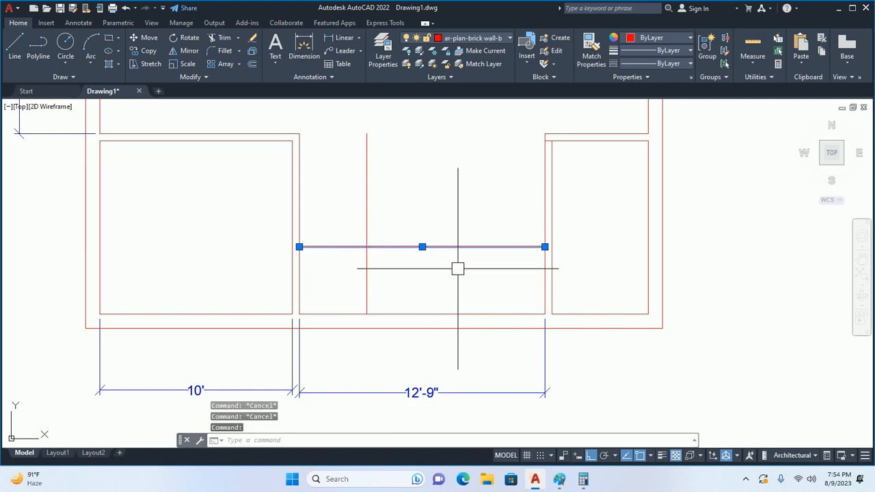
pyautogui.press('Delete')
# Offset the middle bay's inner bottom line upward and its right partition line leftward, each by 3'3".
pyautogui.write('o')
pyautogui.press('Return')
pyautogui.write('3')
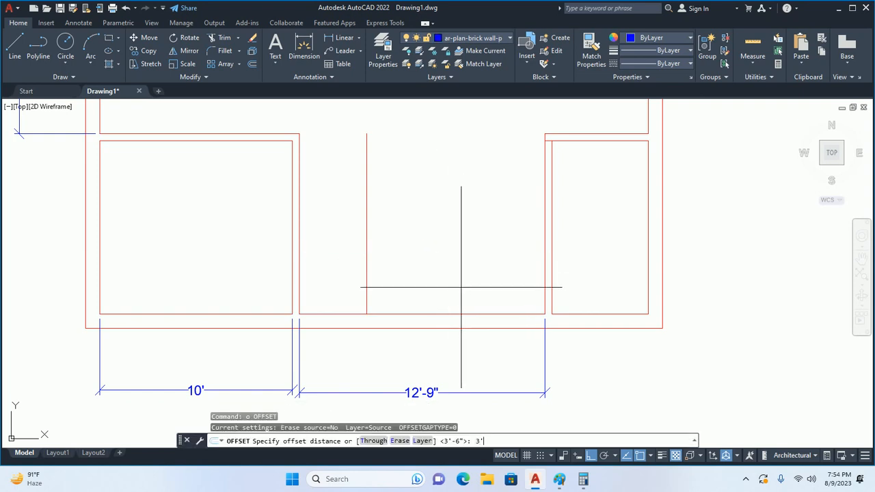
pyautogui.write("'3")
pyautogui.press('Return')
pyautogui.click(447, 312)
pyautogui.click(454, 254)
pyautogui.scroll(5, 506, 267)
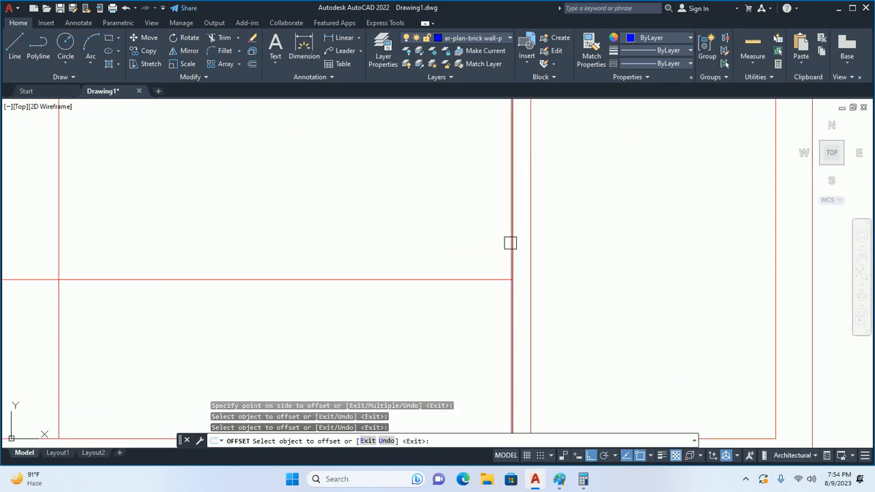
pyautogui.scroll(-5, 510, 242)
pyautogui.press('Escape')
pyautogui.press('Escape')
pyautogui.press('Escape')
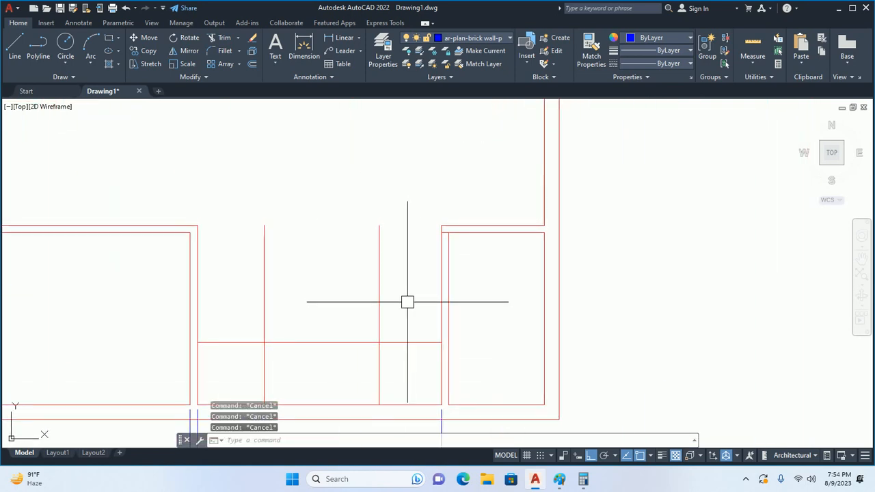
# Offset the inner top line of the lower-right room 30 inches downward.
pyautogui.write('o')
pyautogui.press('Return')
pyautogui.press('Return')
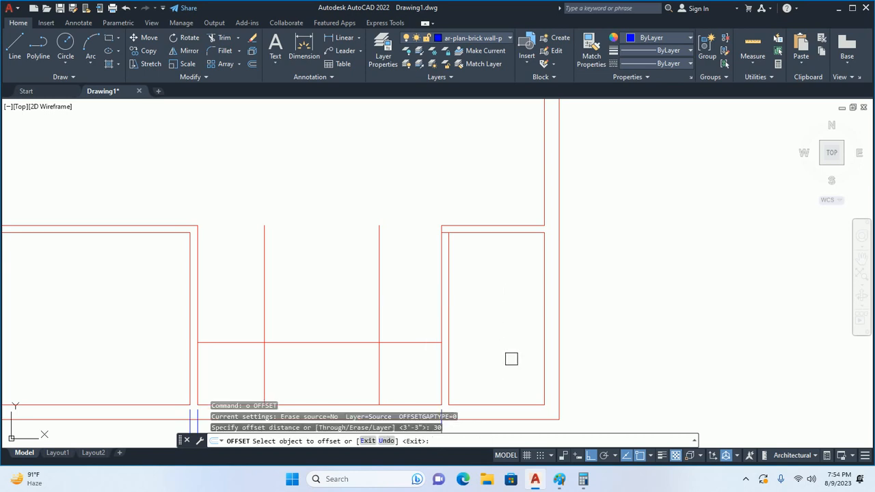
pyautogui.scroll(2, 454, 260)
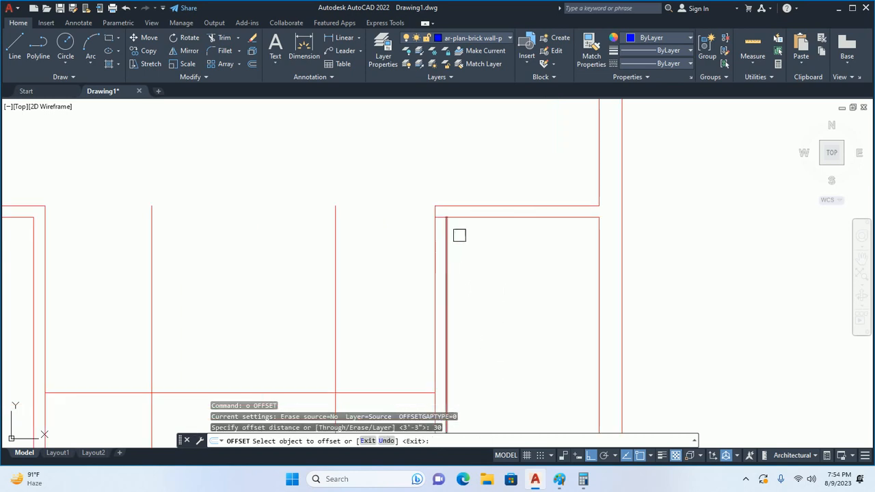
pyautogui.click(479, 218)
pyautogui.click(506, 287)
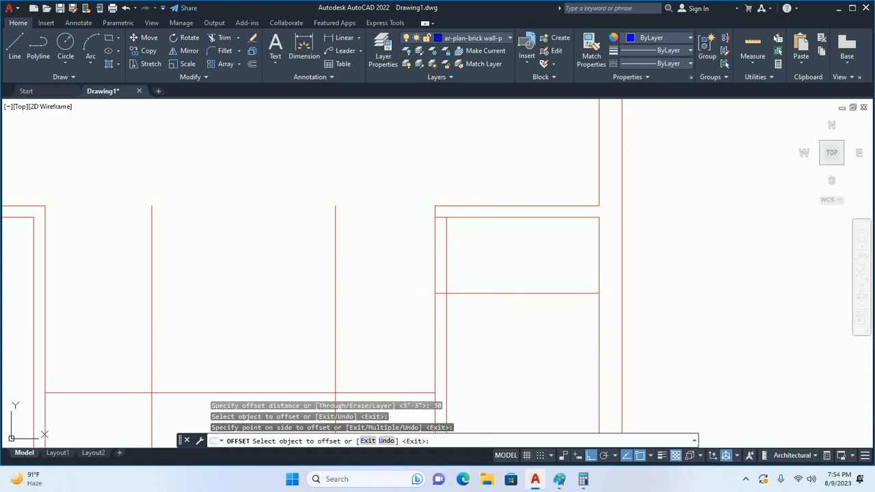
pyautogui.press('Escape')
pyautogui.write('o')
pyautogui.press('Return')
pyautogui.click(500, 293)
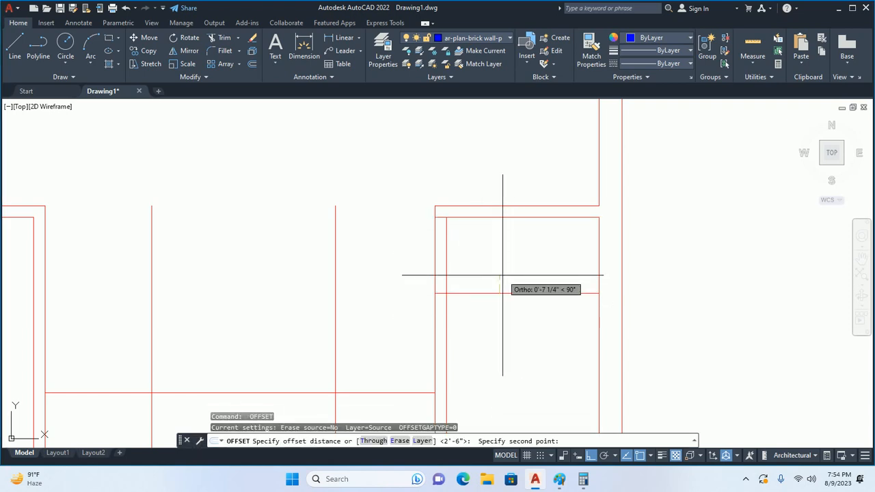
pyautogui.press('Escape')
pyautogui.press('Escape')
pyautogui.press('Escape')
# Trim the right partition between the horizontal wall and the 30-inch offset line to form a door opening, removing the line's excess.
pyautogui.write('tr')
pyautogui.press('Return')
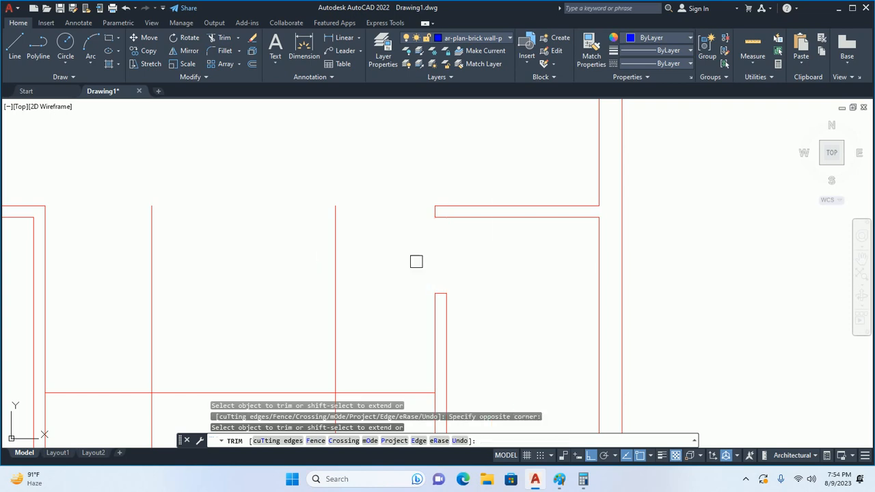
pyautogui.scroll(-2, 403, 265)
pyautogui.press('Escape')
pyautogui.press('Escape')
pyautogui.press('Escape')
pyautogui.press('Escape')
# Offset the middle bay's horizontal guide line upward three times at 10-inch spacing to form stair tread lines.
pyautogui.scroll(1, 424, 306)
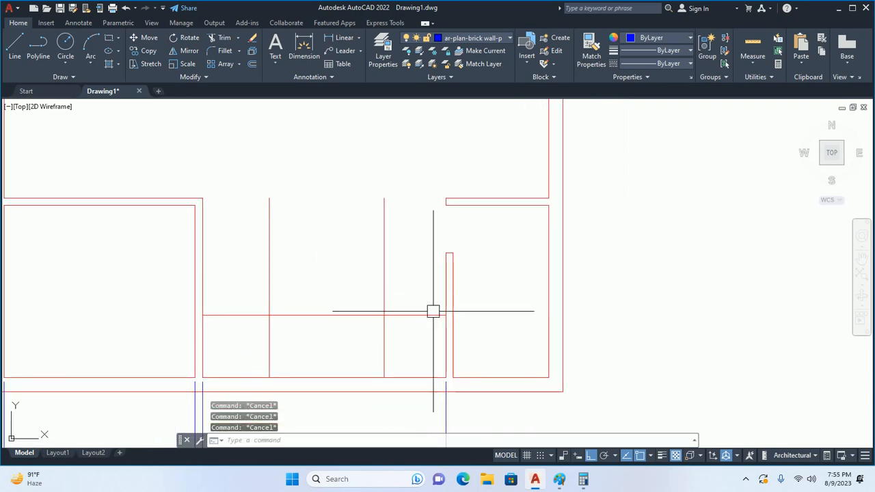
pyautogui.write('o')
pyautogui.press('Return')
pyautogui.write('1')
pyautogui.press('Return')
pyautogui.click(412, 315)
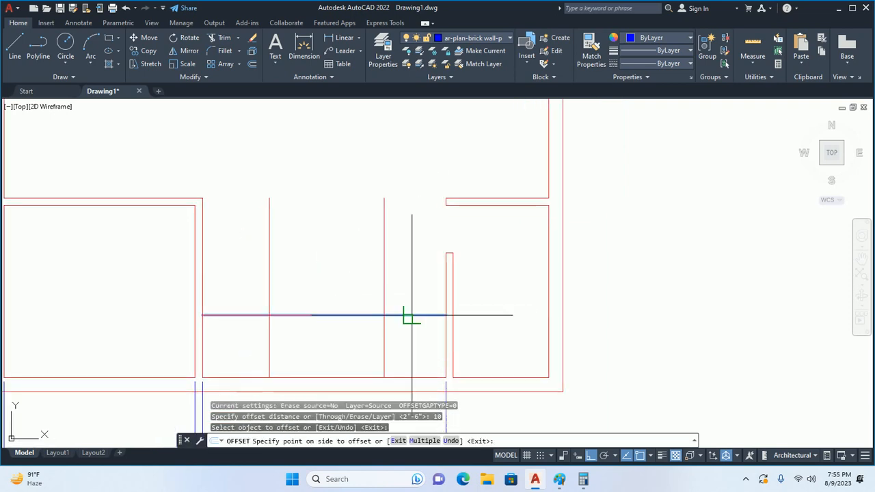
pyautogui.click(413, 283)
pyautogui.click(414, 299)
pyautogui.click(412, 266)
pyautogui.click(415, 283)
pyautogui.click(421, 267)
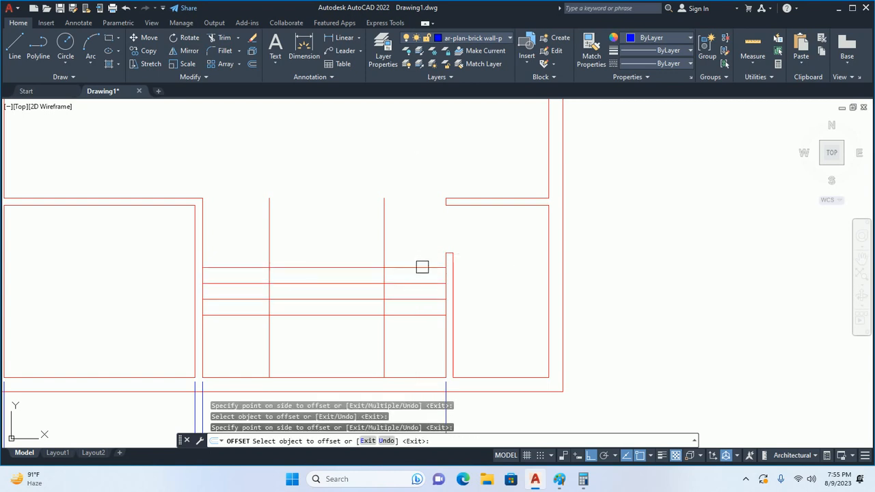
# Try offsetting a fourth tread line 10 inches above the uppermost one, and erase the resulting line.
pyautogui.click(420, 267)
pyautogui.click(418, 235)
pyautogui.press('Escape')
pyautogui.press('Escape')
pyautogui.click(418, 252)
pyautogui.press('Delete')
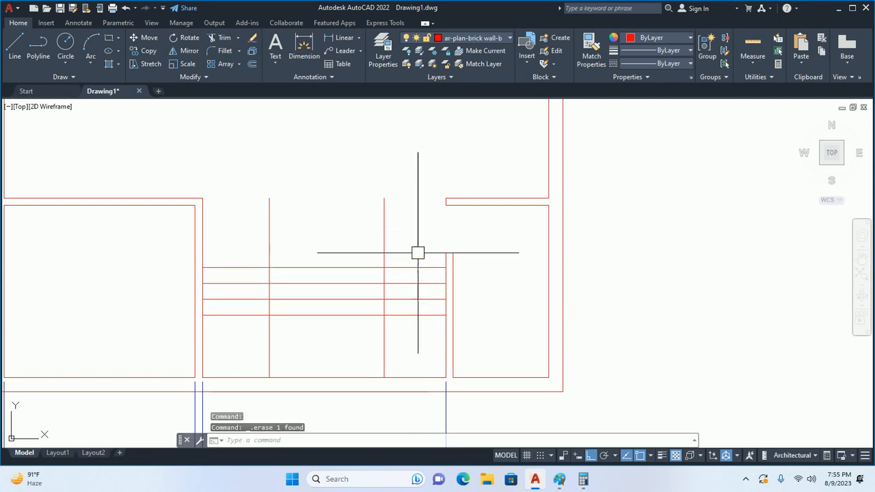
# Trim the part of the middle bay's right vertical guide line that projects above the uppermost tread line.
pyautogui.write('tr')
pyautogui.press('Return')
pyautogui.press('Escape')
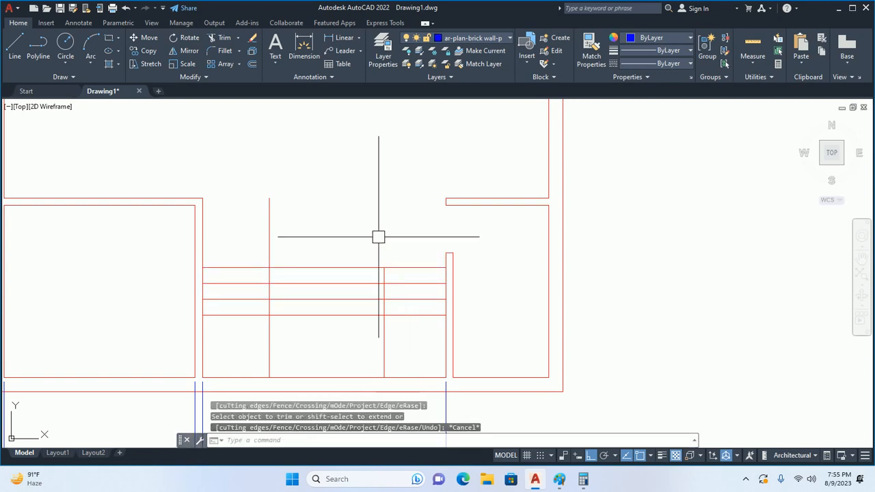
pyautogui.scroll(-4, 393, 256)
pyautogui.press('Escape')
pyautogui.press('Escape')
# Add a linear dimension to the lower-right room's inner right wall, placed outside the plan.
pyautogui.scroll(2, 449, 261)
pyautogui.write('dli')
pyautogui.press('Return')
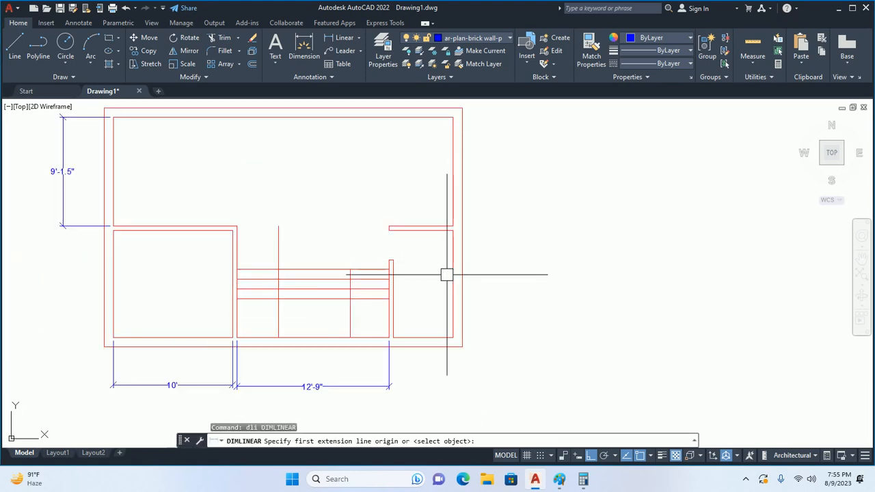
pyautogui.press('Return')
pyautogui.click(453, 282)
pyautogui.click(516, 285)
pyautogui.moveTo(487, 236); pyautogui.dragTo(474, 291, button='middle')
# Add a linear dimension to the upper room's inner right wall, roughly in line with the lower-right room's dimension.
pyautogui.press('Return')
pyautogui.press('Return')
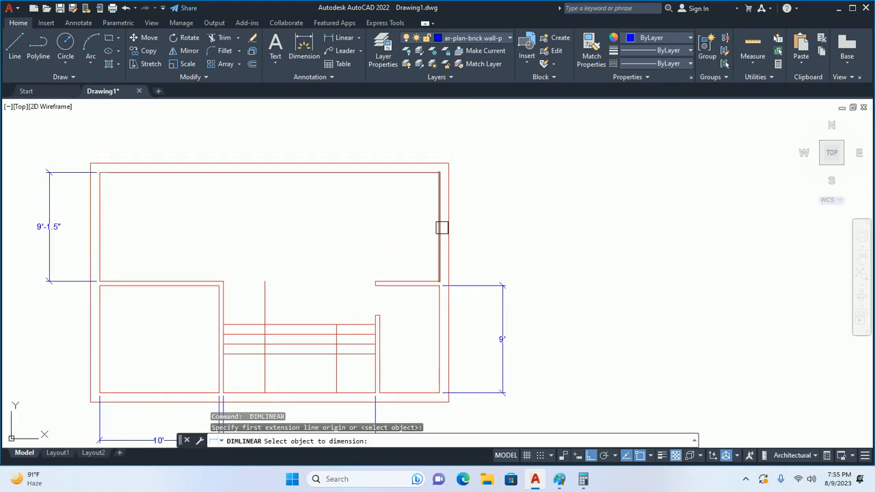
pyautogui.click(442, 226)
pyautogui.scroll(2, 487, 285)
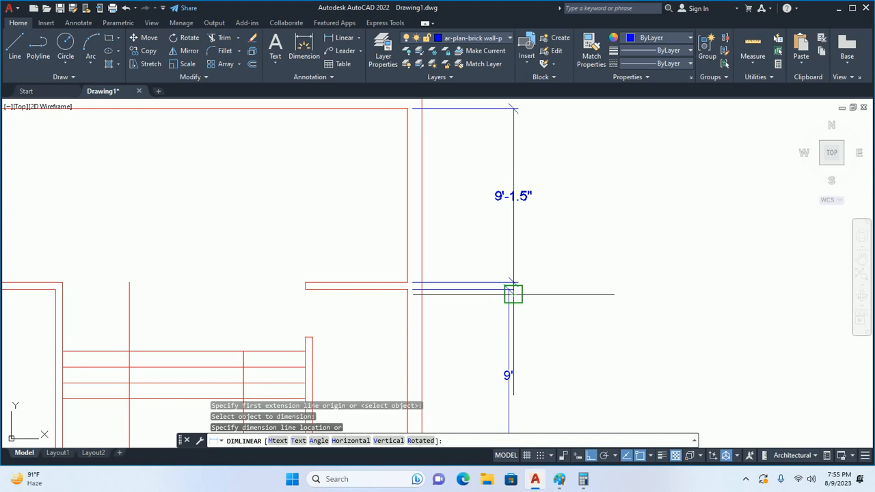
pyautogui.click(513, 289)
pyautogui.press('Escape')
pyautogui.press('Escape')
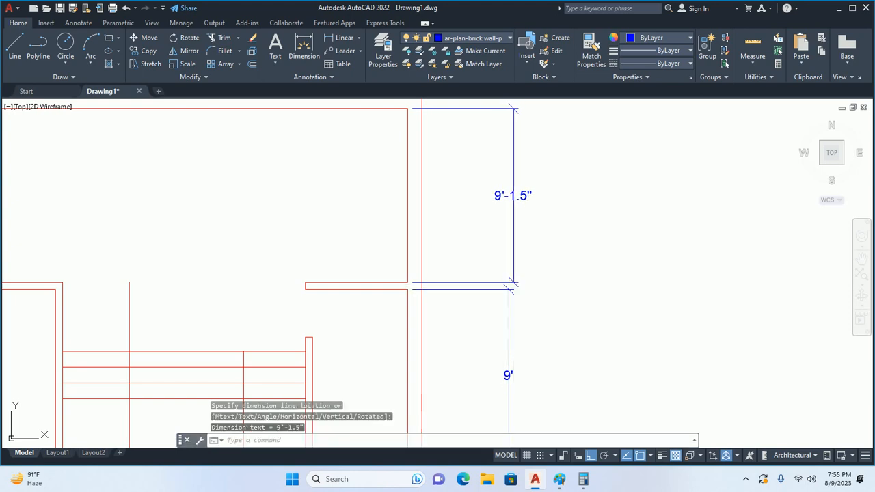
# Add a linear dimension to the lower-left room's inner left wall, placed below the upper room's existing dimension.
pyautogui.scroll(-5, 428, 285)
pyautogui.scroll(4, 422, 286)
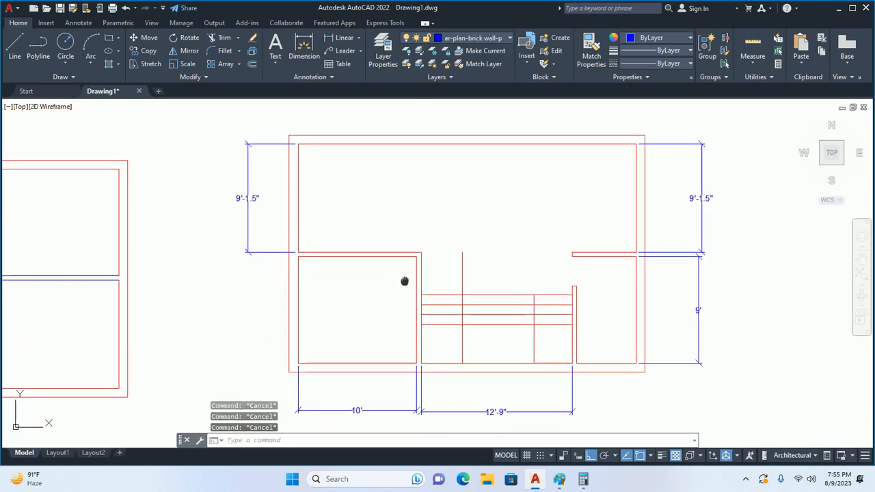
pyautogui.scroll(-2, 337, 298)
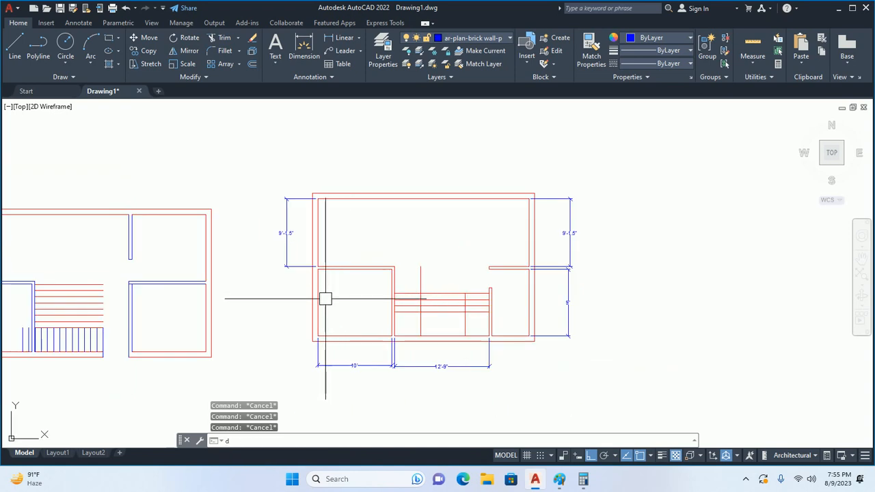
pyautogui.write('li')
pyautogui.press('Return')
pyautogui.press('Return')
pyautogui.scroll(1, 311, 296)
pyautogui.click(318, 299)
pyautogui.scroll(4, 274, 296)
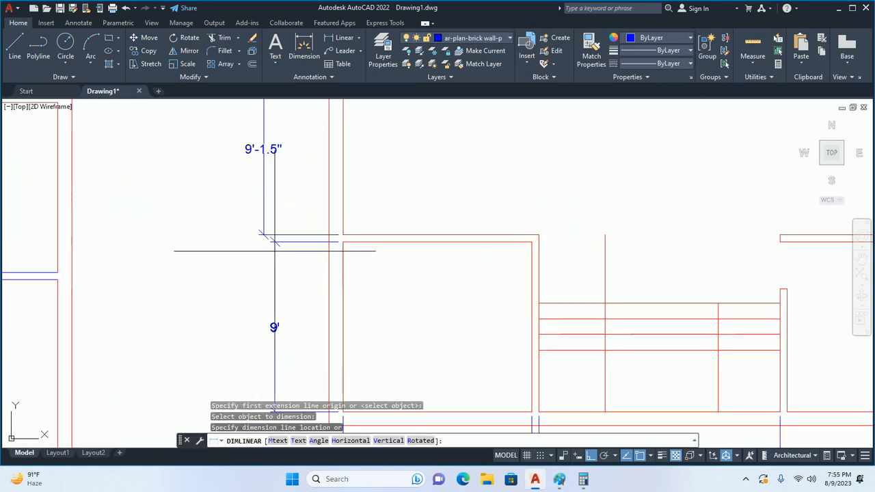
pyautogui.scroll(1, 275, 251)
pyautogui.press('Escape')
pyautogui.press('Escape')
pyautogui.press('Escape')
# Extend the left partition's right line and the left stair guide line to the outer bottom wall, and trim out the wall between them.
pyautogui.scroll(-5, 353, 270)
pyautogui.scroll(3, 319, 289)
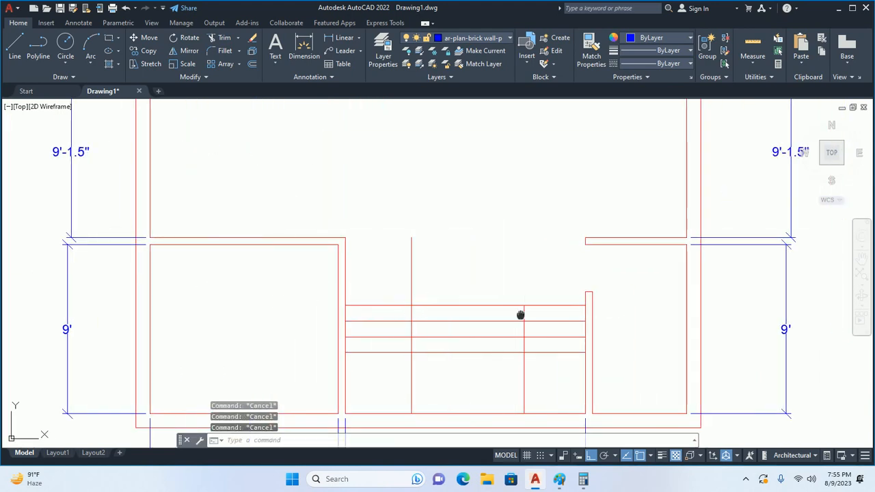
pyautogui.moveTo(520, 315); pyautogui.dragTo(381, 293, button='middle')
pyautogui.moveTo(278, 352); pyautogui.dragTo(294, 287, button='middle')
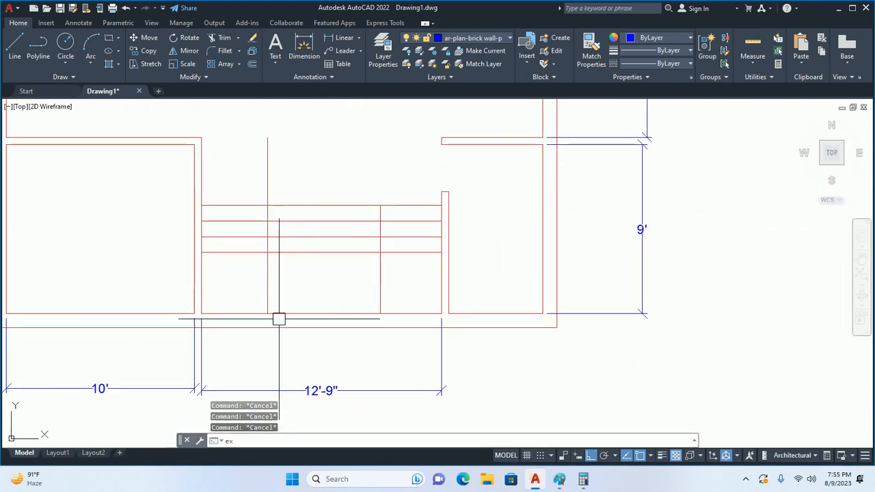
pyautogui.write('ex')
pyautogui.press('Return')
pyautogui.scroll(2, 212, 318)
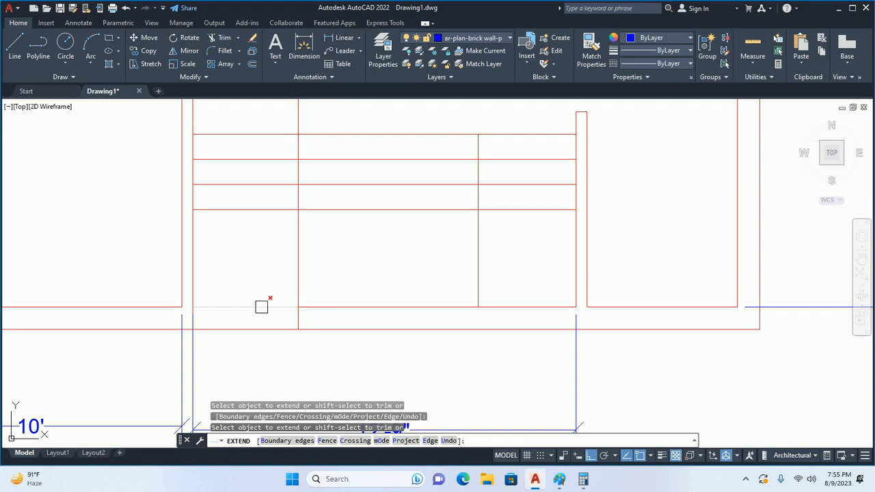
pyautogui.scroll(-4, 251, 335)
pyautogui.press('Escape')
pyautogui.press('Escape')
pyautogui.press('Escape')
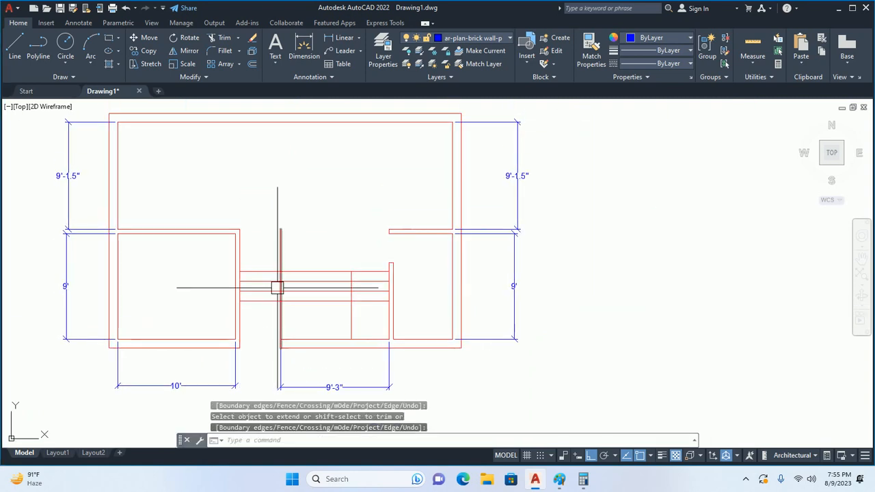
# Trim the left stair guide line above the treads and the upper three tread lines between the two vertical stair lines.
pyautogui.moveTo(336, 318); pyautogui.dragTo(416, 291, button='middle')
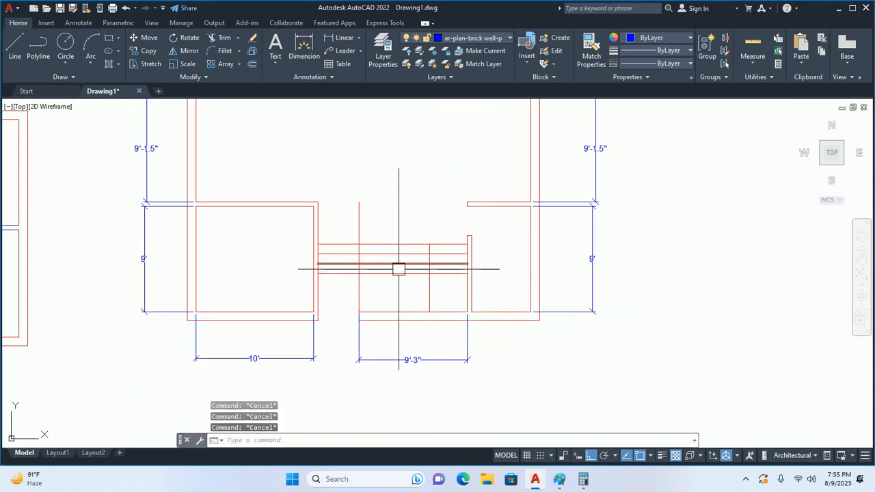
pyautogui.write('tr')
pyautogui.press('Return')
pyautogui.click(384, 225)
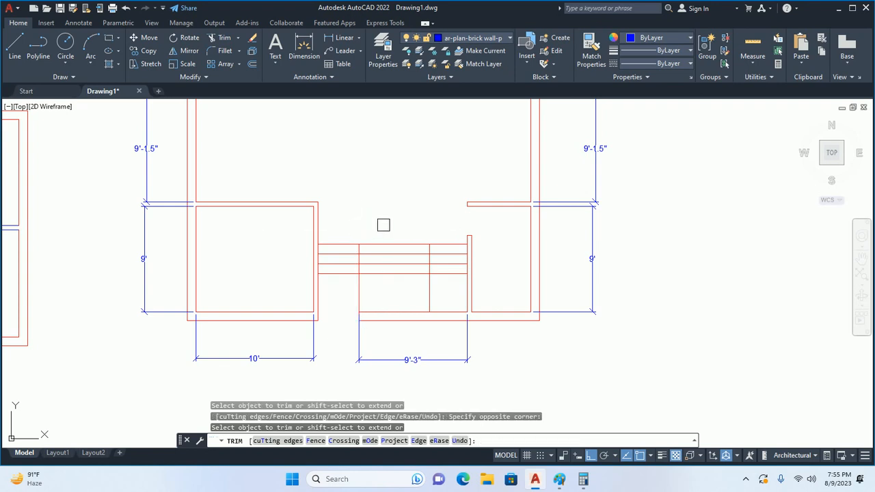
pyautogui.press('Escape')
pyautogui.press('Escape')
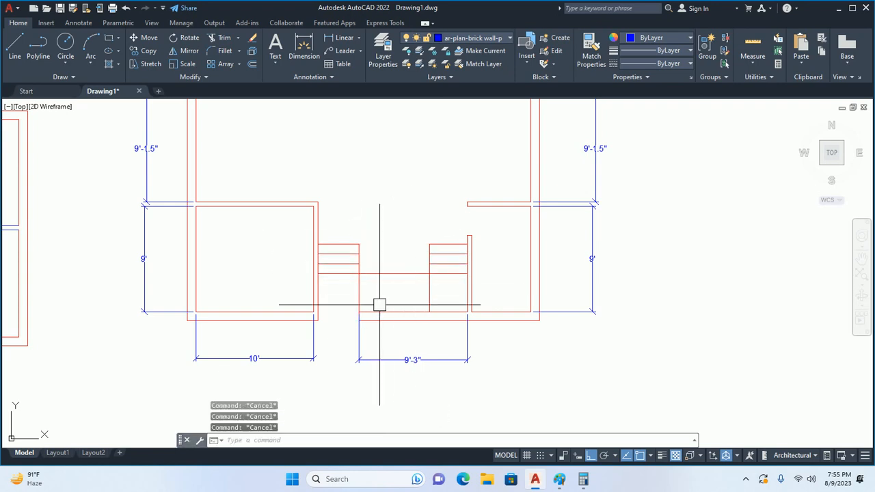
# Offset the right vertical stair line 10 inches to the left.
pyautogui.moveTo(378, 305); pyautogui.dragTo(384, 290, button='middle')
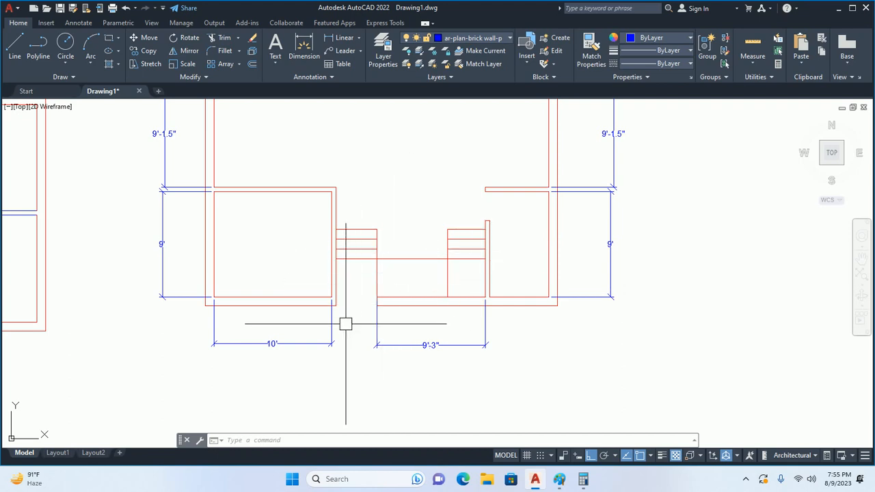
pyautogui.scroll(5, 476, 230)
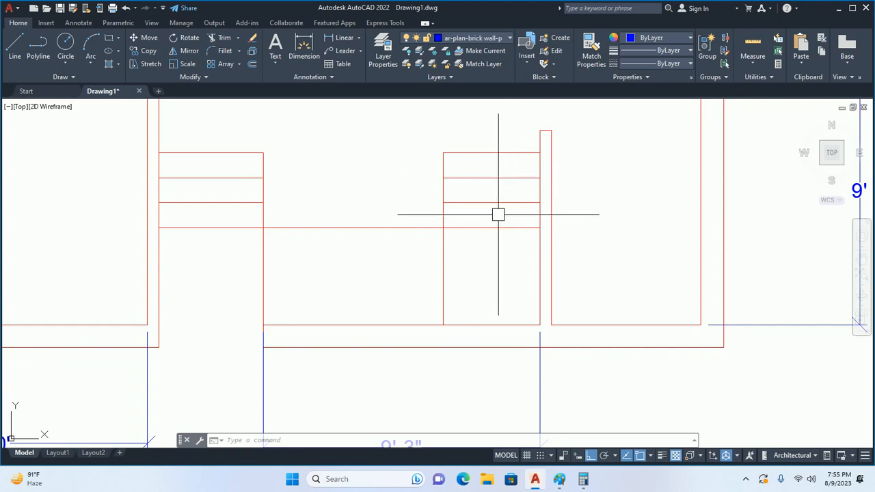
pyautogui.write('o')
pyautogui.press('Return')
pyautogui.write('1')
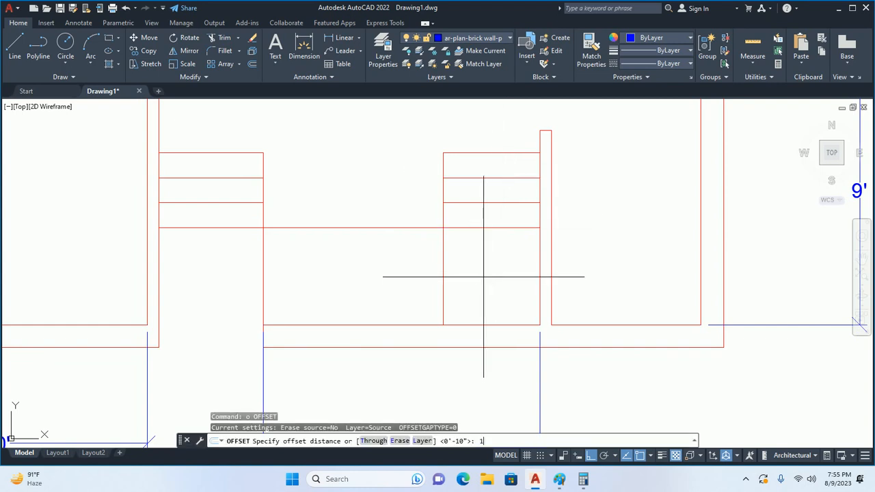
pyautogui.write('0')
pyautogui.press('Return')
pyautogui.click(441, 267)
pyautogui.click(393, 279)
pyautogui.press('Escape')
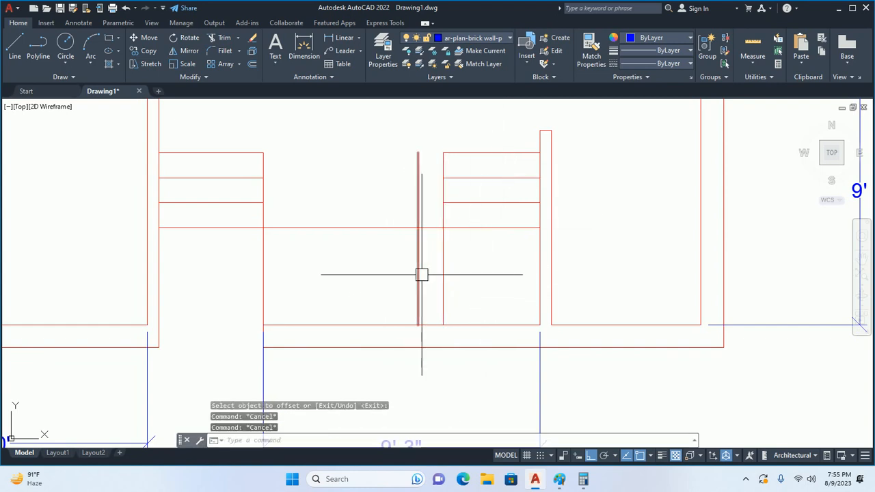
# Trim the new vertical tread line above the horizontal stair line.
pyautogui.write('tr')
pyautogui.press('Return')
pyautogui.press('Return')
pyautogui.press('Escape')
# Offset the trimmed vertical tread line leftward six more times at 10-inch spacing across the middle bay's lower flight.
pyautogui.moveTo(428, 284); pyautogui.dragTo(443, 285, button='middle')
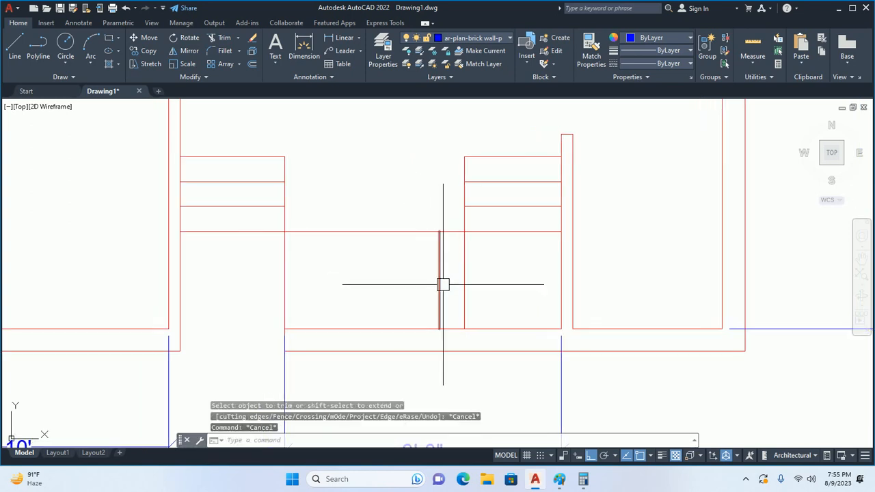
pyautogui.write('o')
pyautogui.press('Return')
pyautogui.press('Return')
pyautogui.click(439, 288)
pyautogui.click(407, 287)
pyautogui.click(414, 285)
pyautogui.click(373, 285)
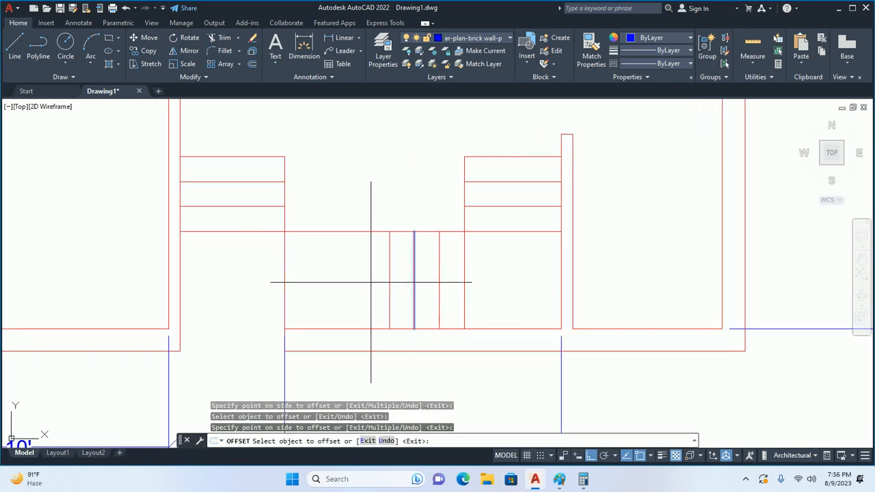
pyautogui.click(390, 285)
pyautogui.click(358, 297)
pyautogui.click(365, 290)
pyautogui.click(324, 283)
pyautogui.click(340, 289)
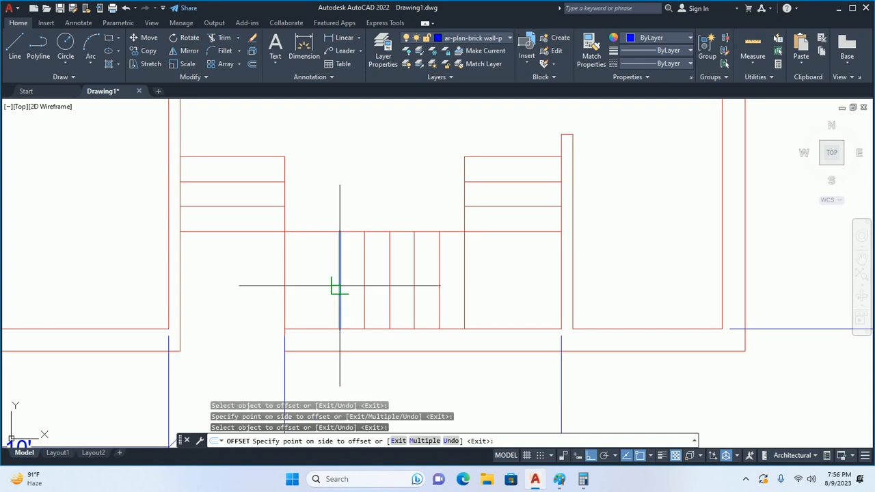
pyautogui.click(312, 311)
pyautogui.click(313, 311)
pyautogui.click(300, 299)
pyautogui.moveTo(293, 306); pyautogui.dragTo(451, 303, button='middle')
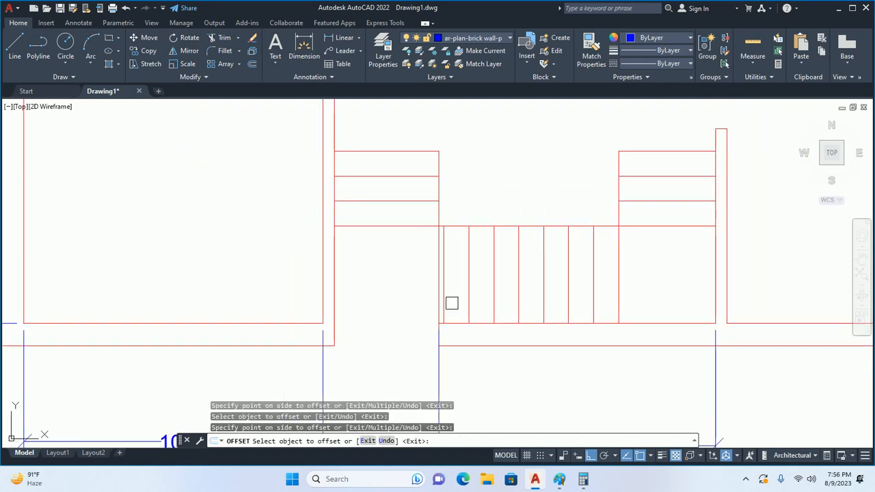
pyautogui.press('Escape')
pyautogui.press('Escape')
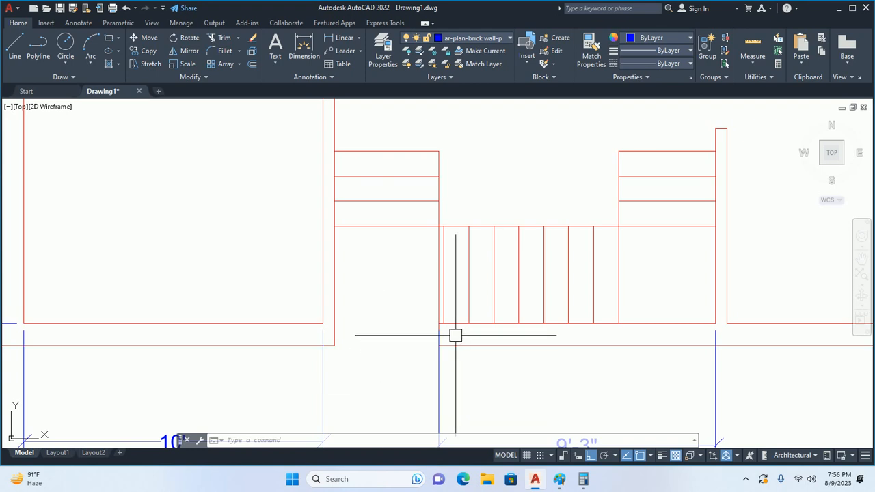
pyautogui.press('Escape')
pyautogui.press('Escape')
pyautogui.press('Escape')
pyautogui.scroll(-4, 441, 338)
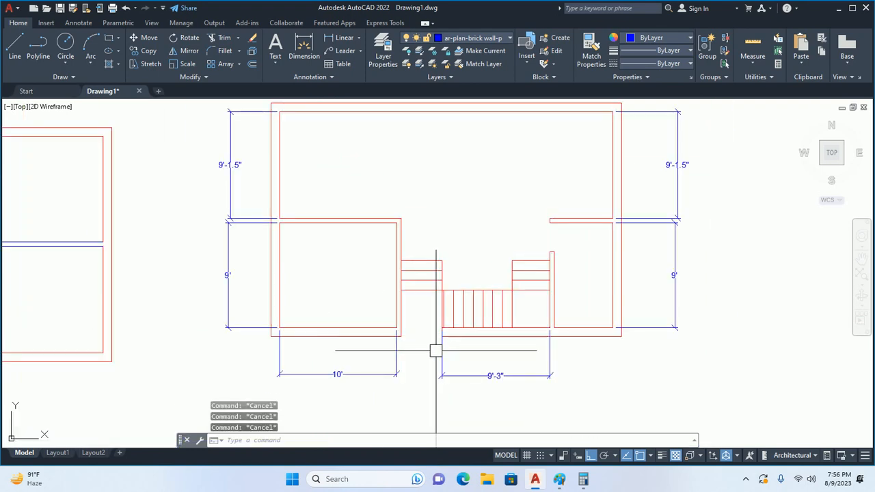
pyautogui.scroll(5, 436, 350)
pyautogui.write('o')
pyautogui.press('Return')
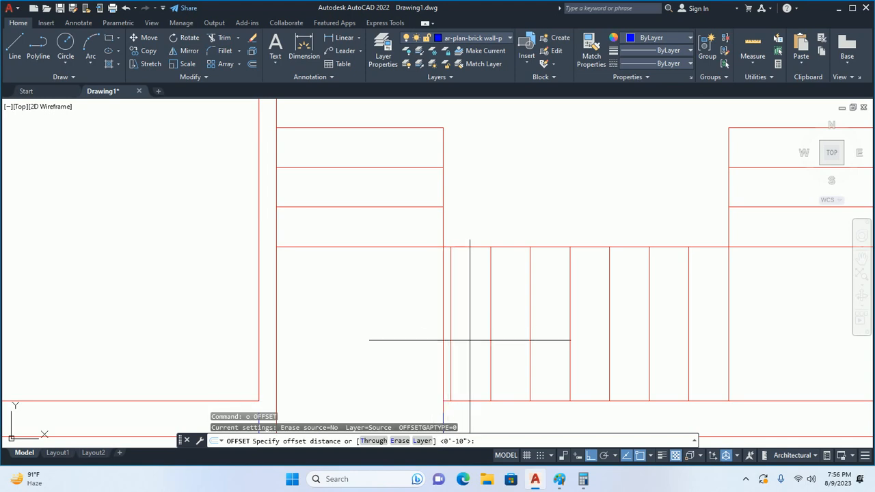
pyautogui.press('Escape')
pyautogui.press('Escape')
pyautogui.press('Escape')
# Add a linear dimension to the lower-right room's inner bottom wall, aligned with the neighbouring middle bay dimension.
pyautogui.scroll(-4, 470, 340)
pyautogui.moveTo(679, 334); pyautogui.dragTo(533, 306, button='middle')
pyautogui.write('dli')
pyautogui.press('Return')
pyautogui.press('Return')
pyautogui.click(522, 330)
pyautogui.scroll(4, 508, 397)
pyautogui.scroll(-1, 533, 306)
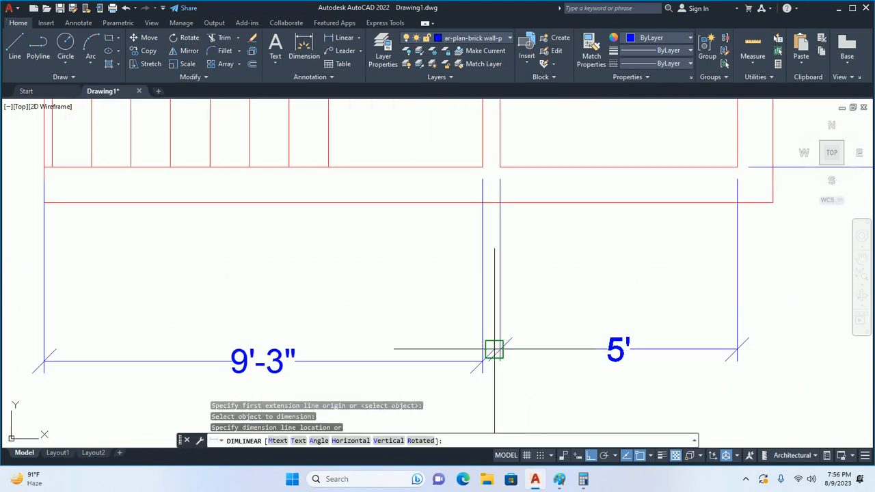
pyautogui.click(480, 360)
pyautogui.press('Escape')
pyautogui.press('Escape')
# Measure the horizontal gap between the lower flight's leftmost tread line and the left flight's edge line.
pyautogui.scroll(-2, 439, 338)
pyautogui.moveTo(439, 338); pyautogui.dragTo(532, 350, button='middle')
pyautogui.scroll(4, 500, 283)
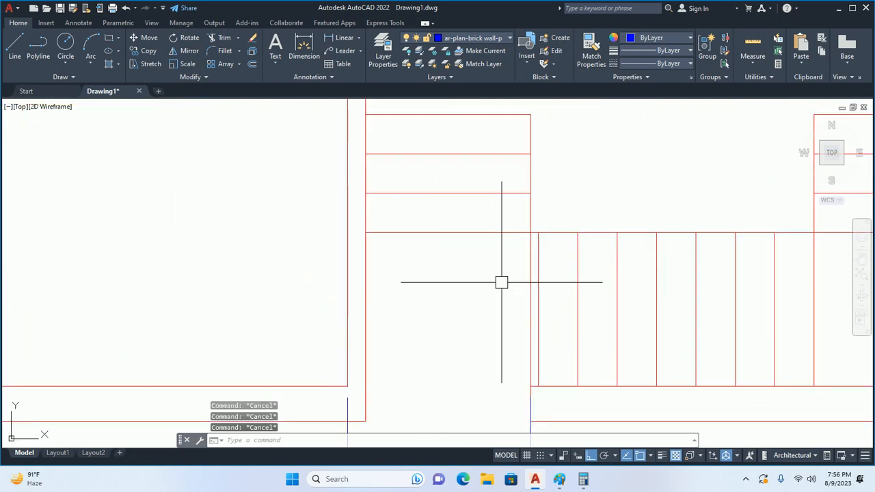
pyautogui.moveTo(500, 283); pyautogui.dragTo(449, 326, button='middle')
pyautogui.write('dli')
pyautogui.press('Return')
pyautogui.scroll(4, 462, 314)
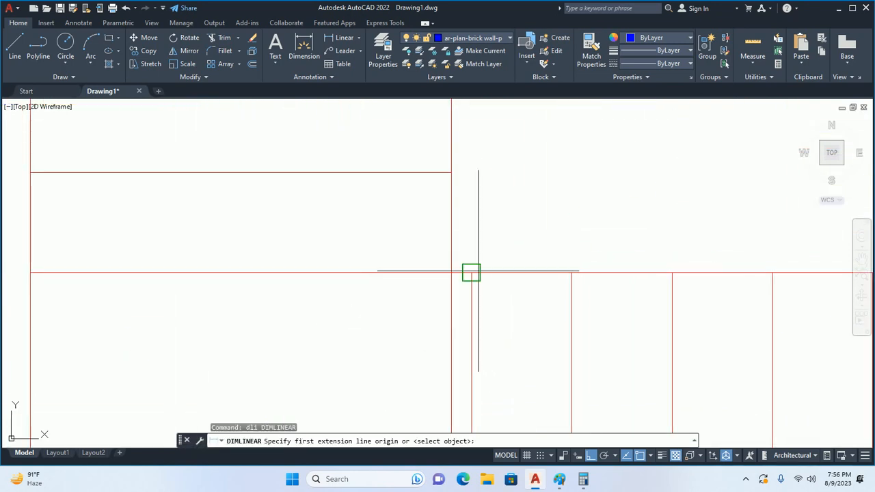
pyautogui.click(471, 272)
pyautogui.click(451, 272)
pyautogui.scroll(-3, 469, 272)
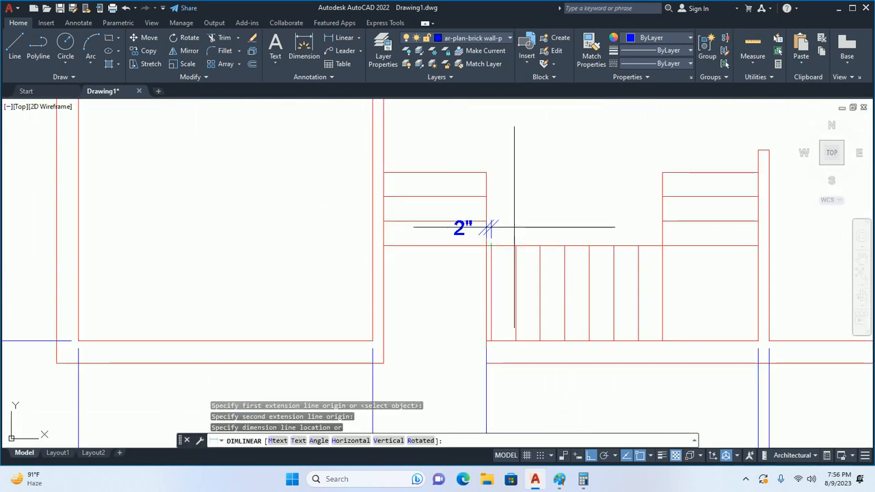
pyautogui.press('Escape')
pyautogui.press('Escape')
pyautogui.write('s')
pyautogui.press('Return')
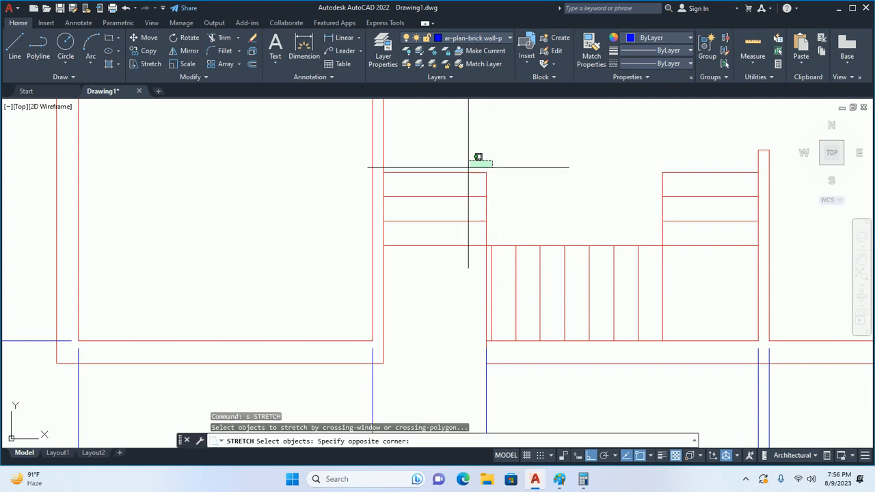
pyautogui.click(418, 184)
# Stretch the lower-left room's right wall together with the left stair flight and the middle bay's left edge 8 inches to the left.
pyautogui.scroll(2, 474, 326)
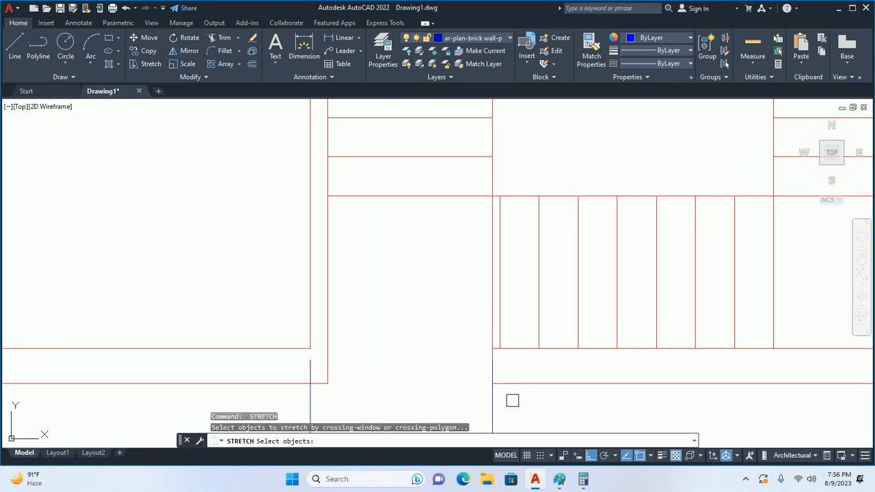
pyautogui.scroll(2, 497, 398)
pyautogui.click(495, 390)
pyautogui.scroll(-2, 346, 290)
pyautogui.moveTo(175, 251); pyautogui.dragTo(193, 283, button='middle')
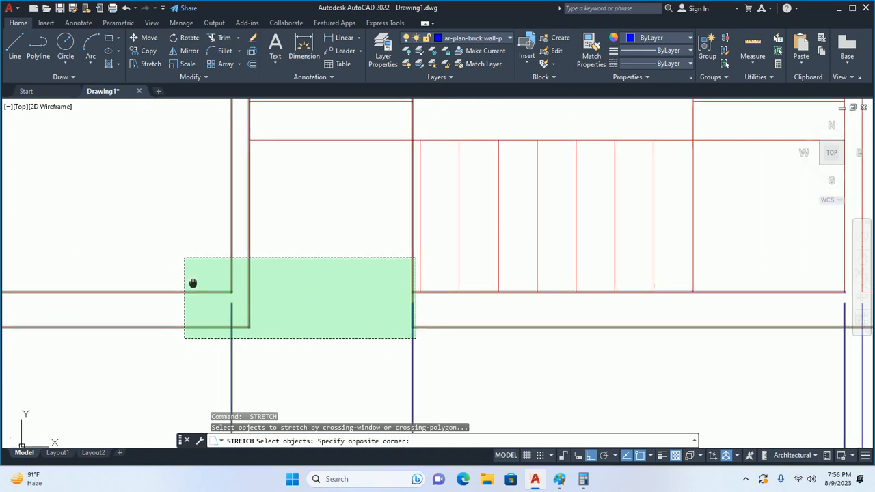
pyautogui.scroll(-2, 193, 283)
pyautogui.click(181, 103)
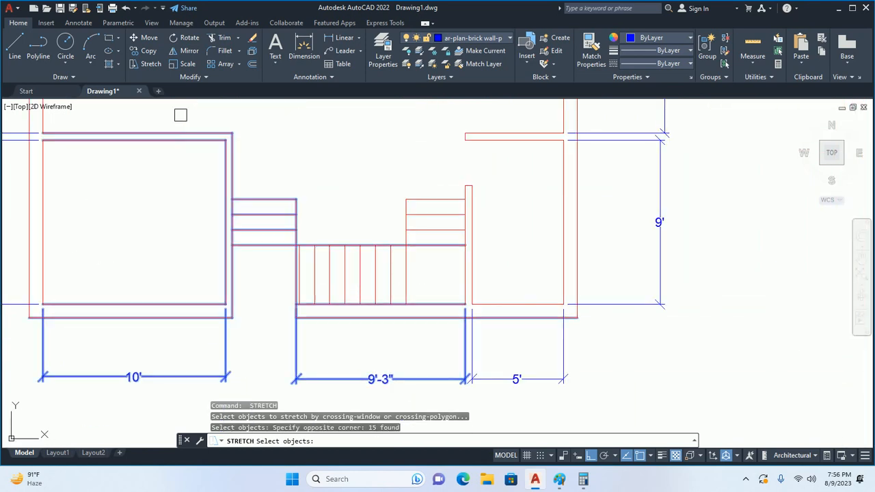
pyautogui.press('Return')
pyautogui.click(167, 239)
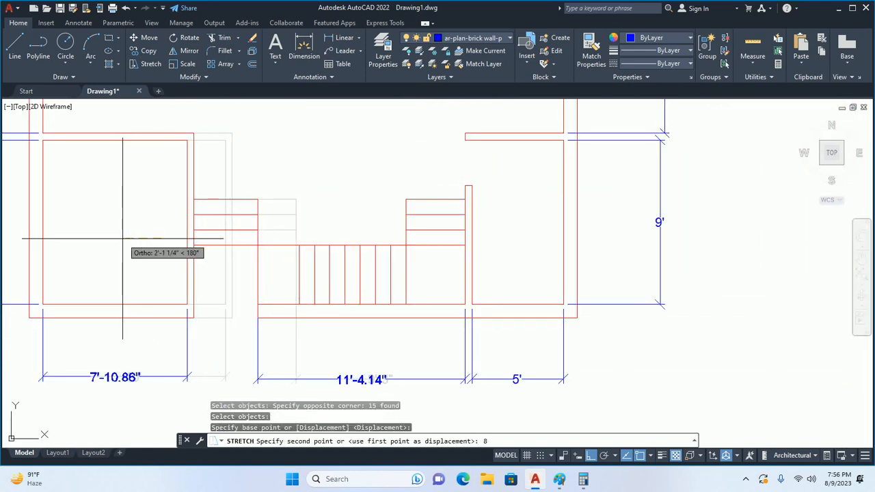
pyautogui.press('Return')
pyautogui.press('Escape')
pyautogui.press('Escape')
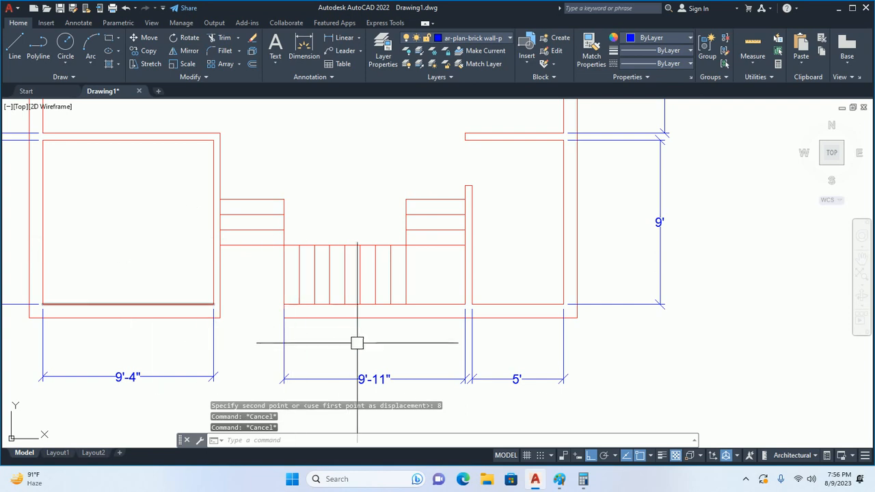
pyautogui.press('Escape')
# Examine the U-shaped staircase's treads and its fit between the lower-left and lower-right rooms.
pyautogui.moveTo(301, 331); pyautogui.dragTo(307, 312, button='middle')
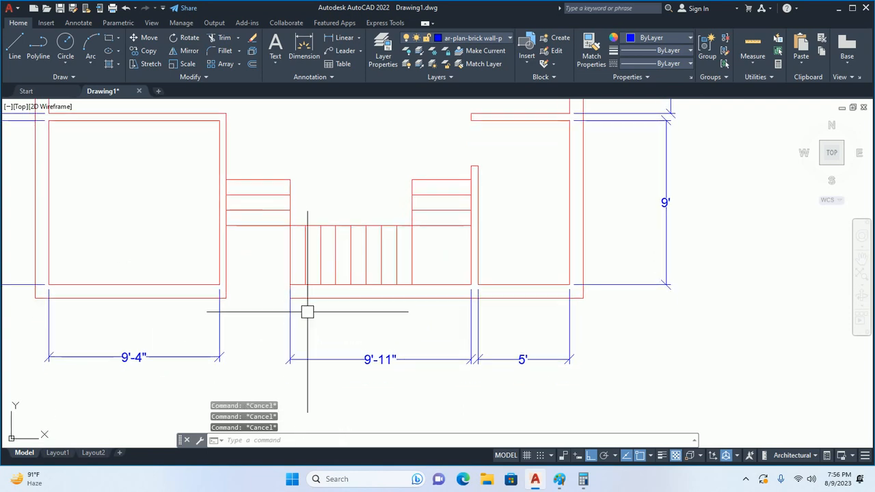
pyautogui.click(526, 384)
pyautogui.press('Escape')
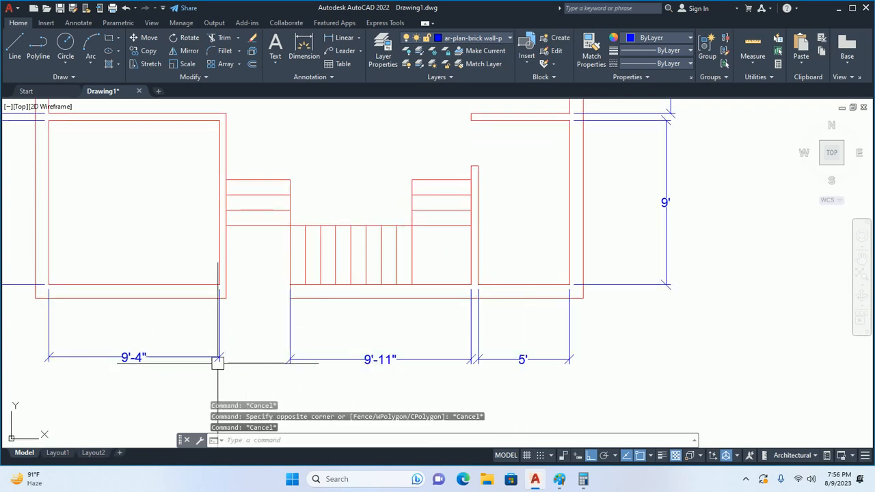
pyautogui.moveTo(218, 363); pyautogui.dragTo(276, 383, button='middle')
pyautogui.moveTo(243, 337); pyautogui.dragTo(287, 335, button='middle')
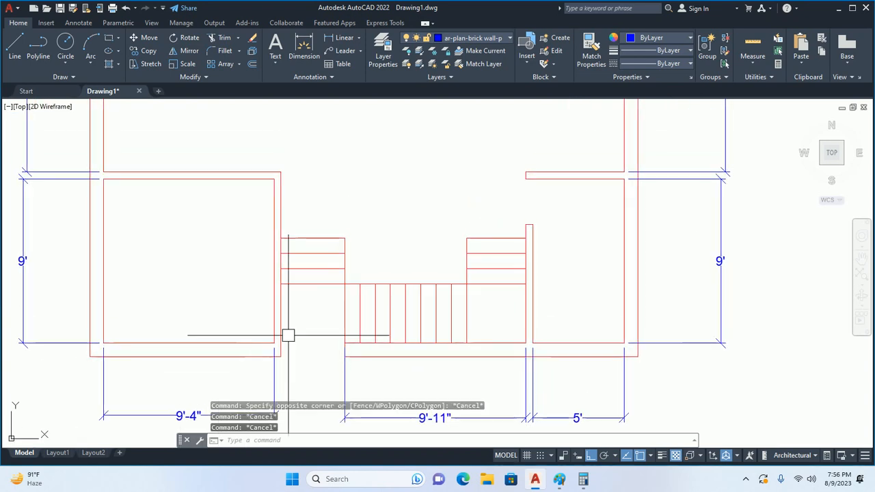
pyautogui.press('Escape')
pyautogui.scroll(2, 559, 317)
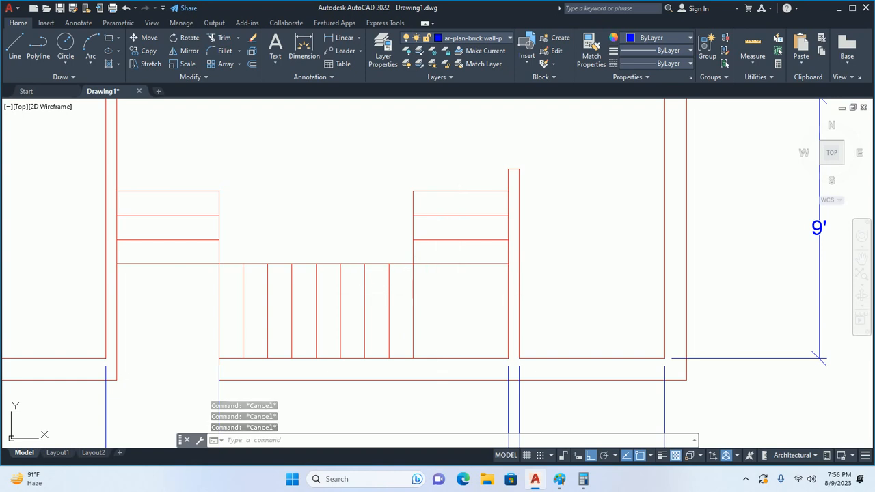
pyautogui.moveTo(387, 324); pyautogui.dragTo(455, 305, button='middle')
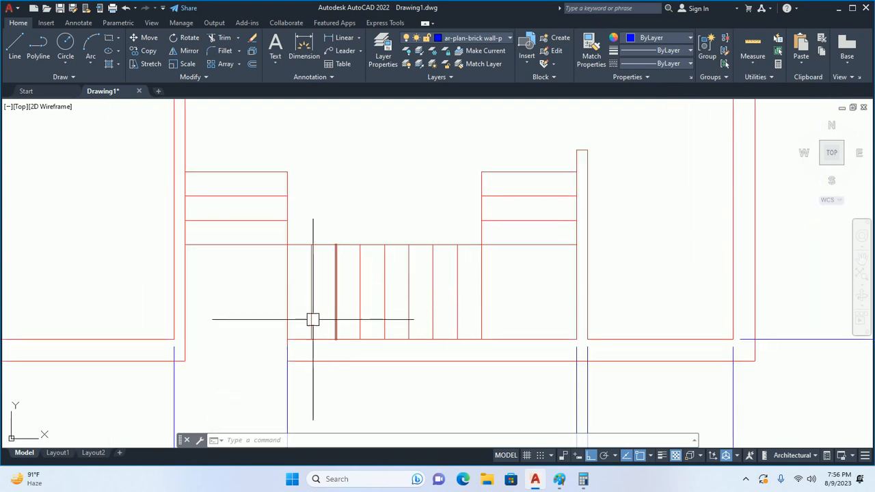
pyautogui.moveTo(237, 308); pyautogui.dragTo(261, 372, button='middle')
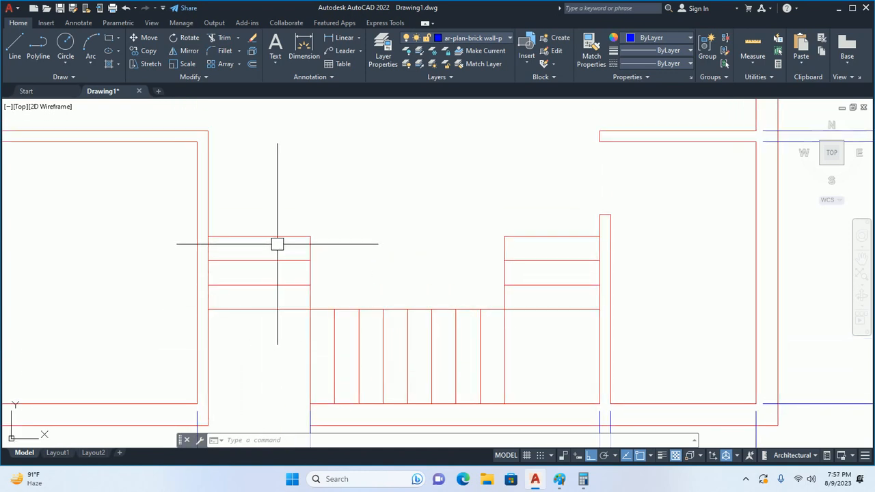
pyautogui.press('Escape')
pyautogui.press('Escape')
pyautogui.press('Escape')
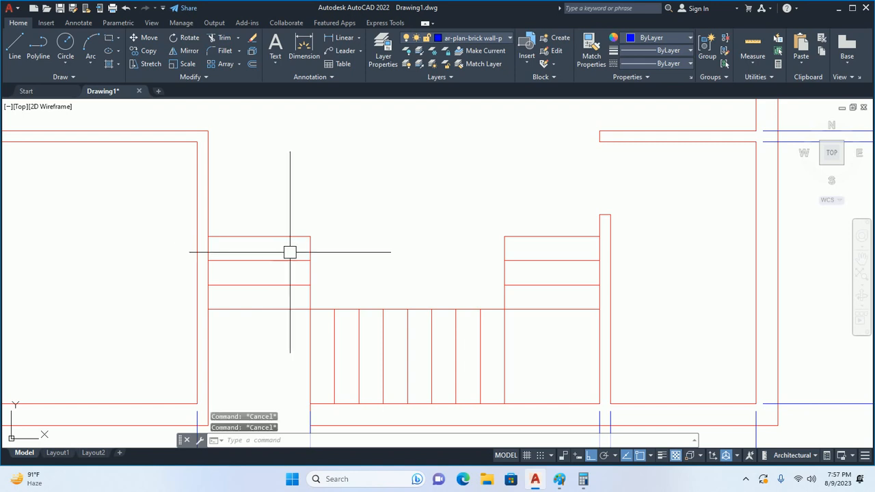
pyautogui.scroll(-4, 363, 244)
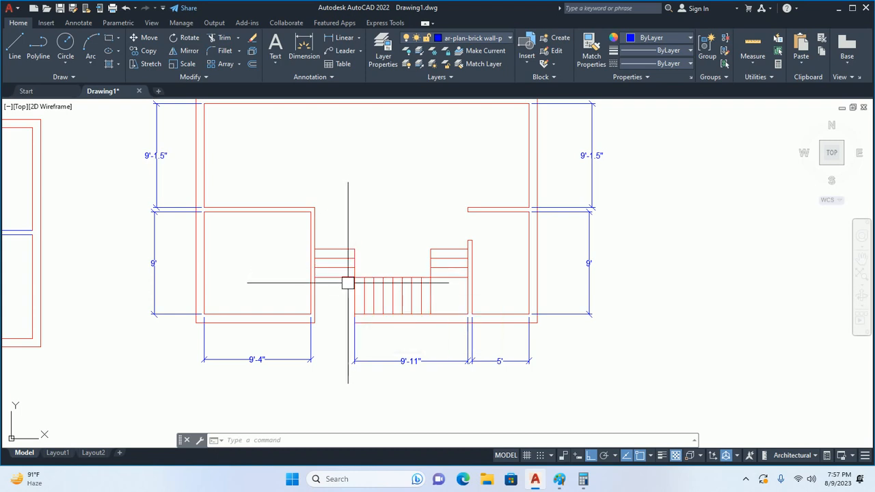
pyautogui.rightClick(332, 277)
pyautogui.press('Escape')
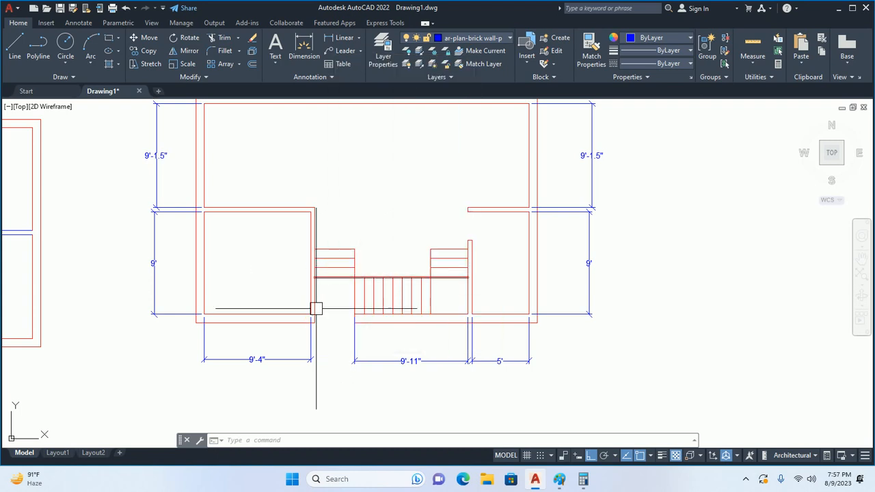
pyautogui.press('Escape')
pyautogui.press('Escape')
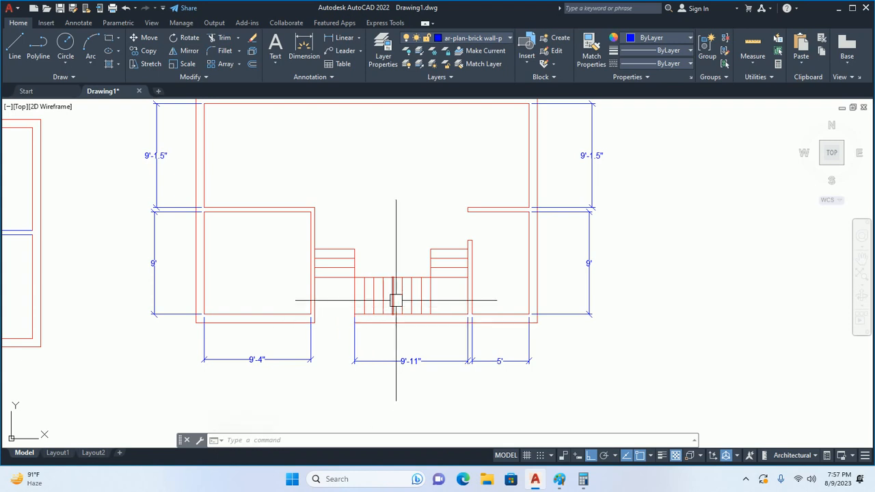
# Offset the top tread line of the right stair flight 10 inches upward.
pyautogui.write('o')
pyautogui.press('Return')
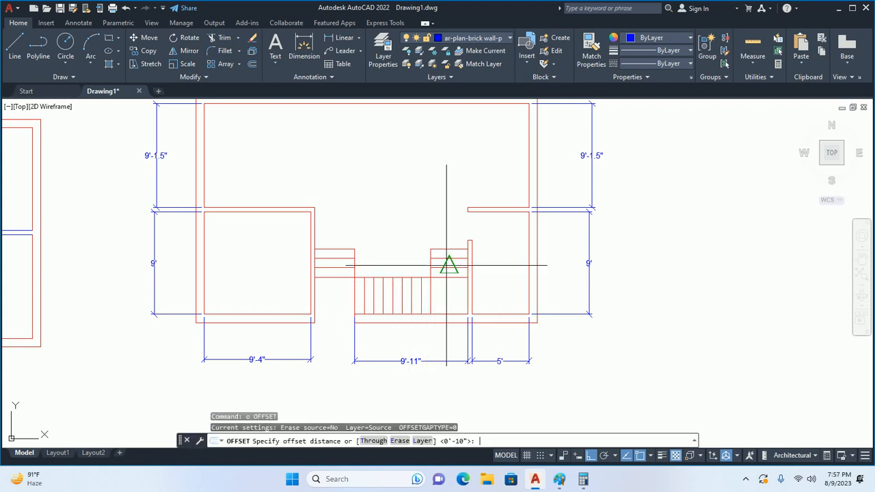
pyautogui.write('10')
pyautogui.press('Return')
pyautogui.scroll(4, 449, 265)
pyautogui.click(440, 226)
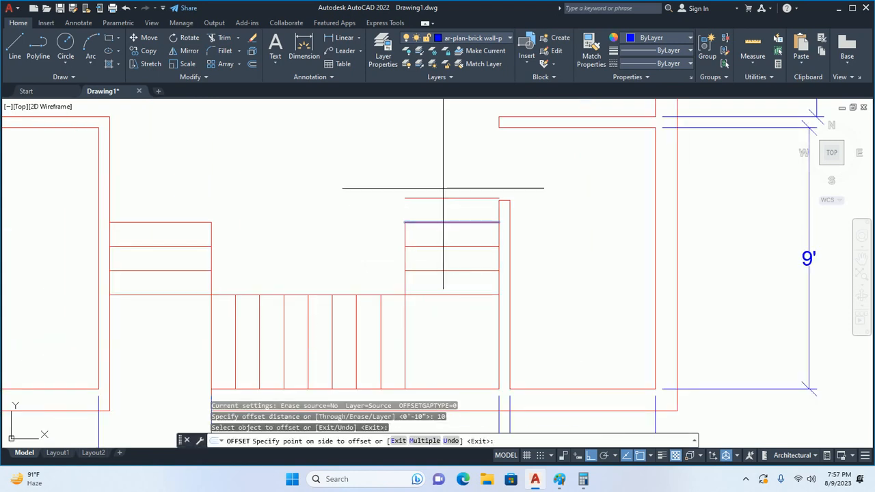
pyautogui.click(455, 202)
pyautogui.press('Escape')
pyautogui.press('Escape')
pyautogui.press('Escape')
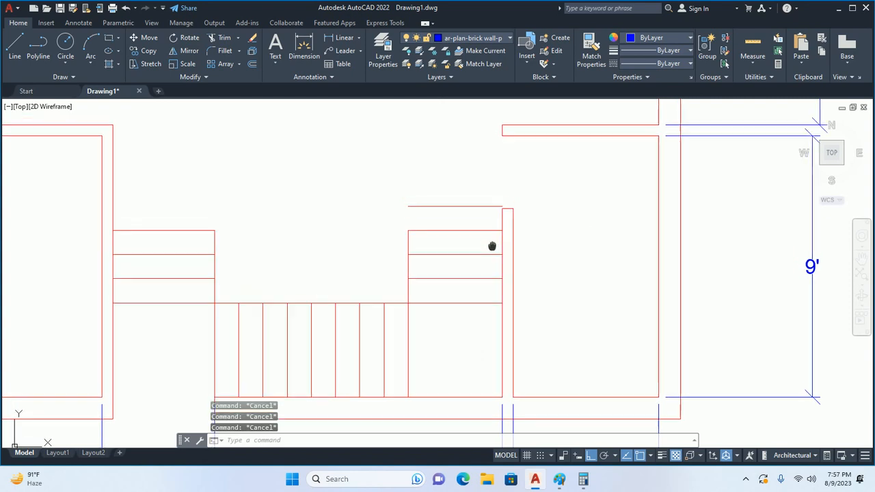
# Examine the right flight's added tread line beside the partition wall end, along with the second floor layout and its room dimensions.
pyautogui.scroll(3, 501, 250)
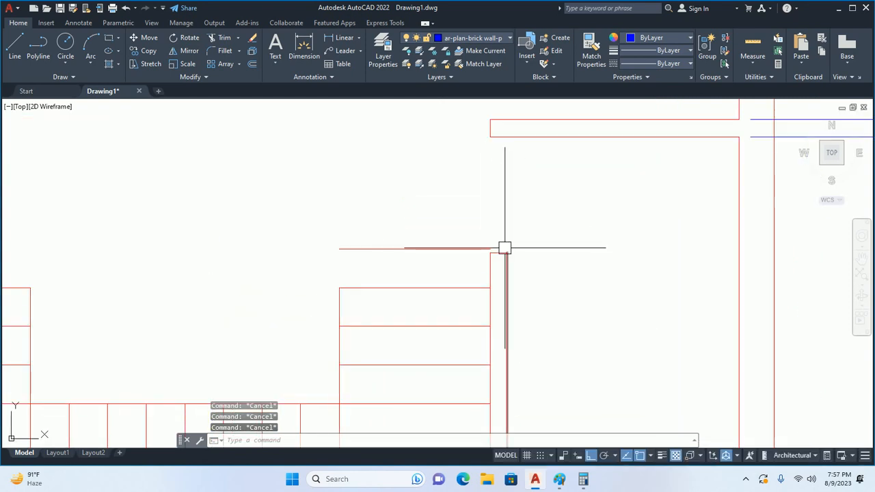
pyautogui.scroll(-3, 504, 246)
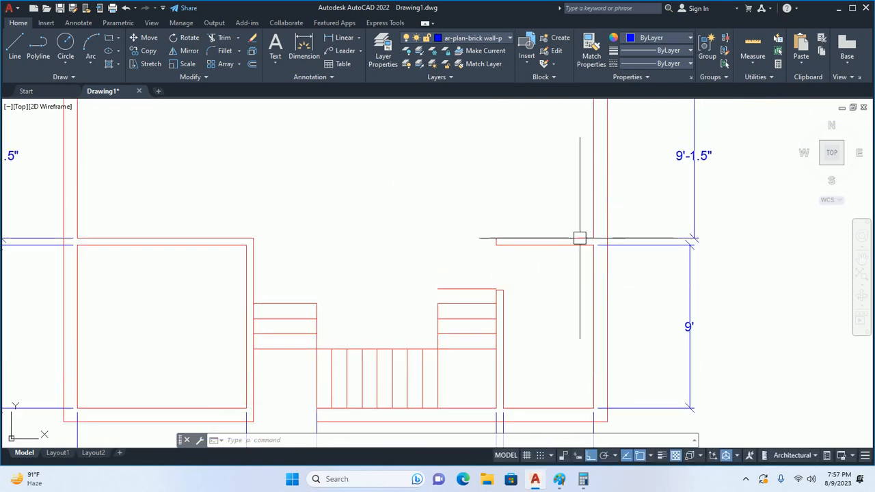
pyautogui.moveTo(578, 195); pyautogui.dragTo(569, 232, button='middle')
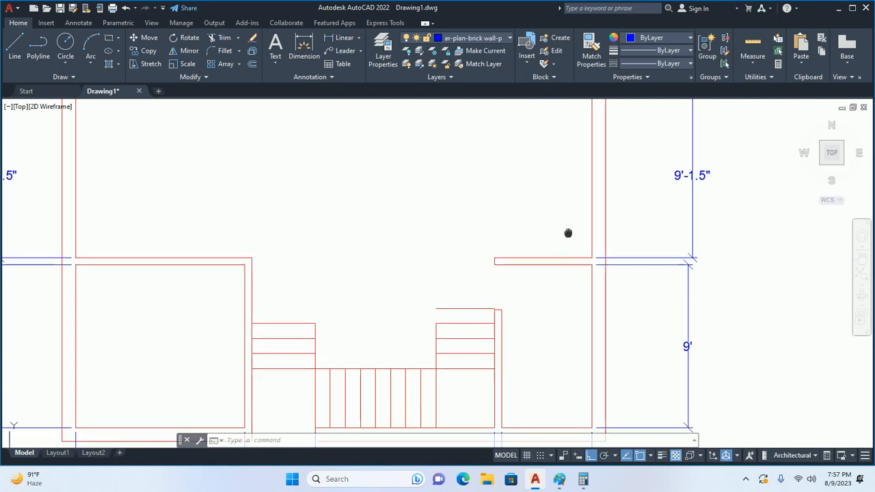
pyautogui.scroll(-2, 592, 240)
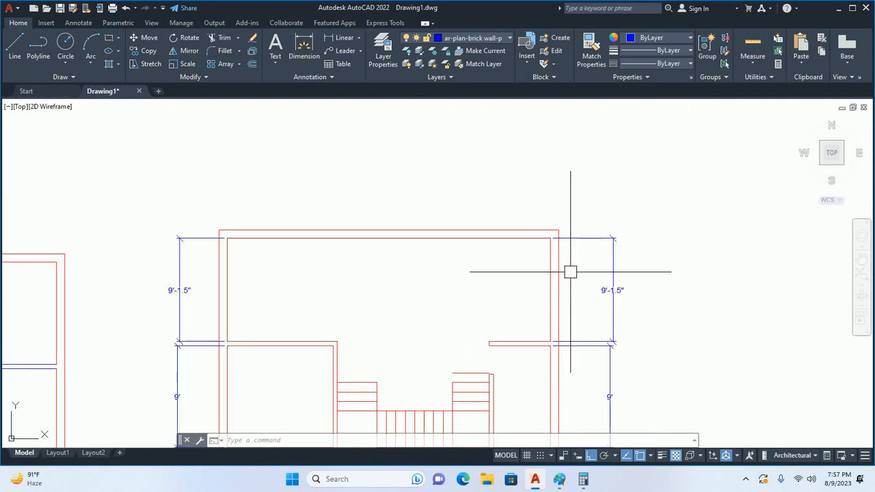
pyautogui.moveTo(465, 292); pyautogui.dragTo(510, 252, button='middle')
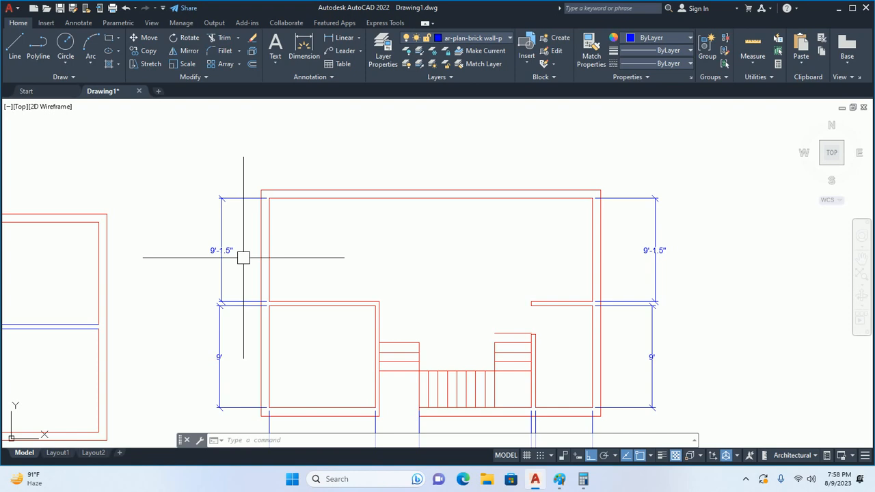
pyautogui.moveTo(385, 301); pyautogui.dragTo(414, 256, button='middle')
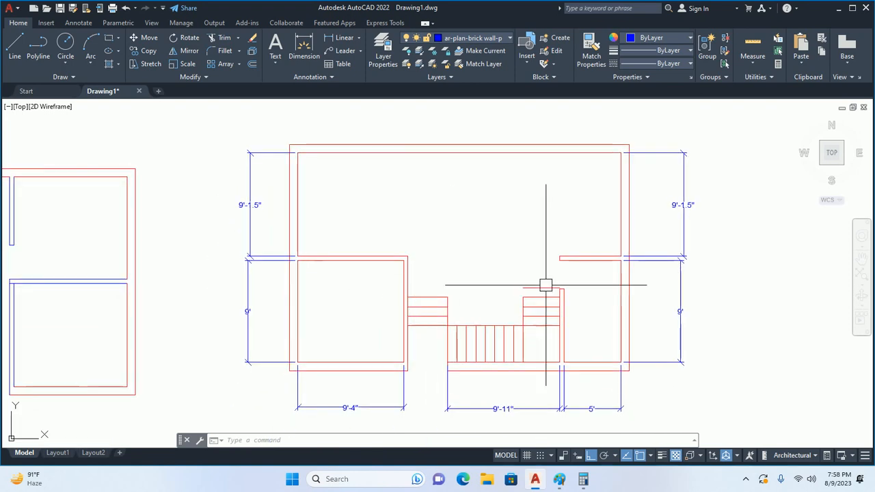
pyautogui.scroll(2, 545, 294)
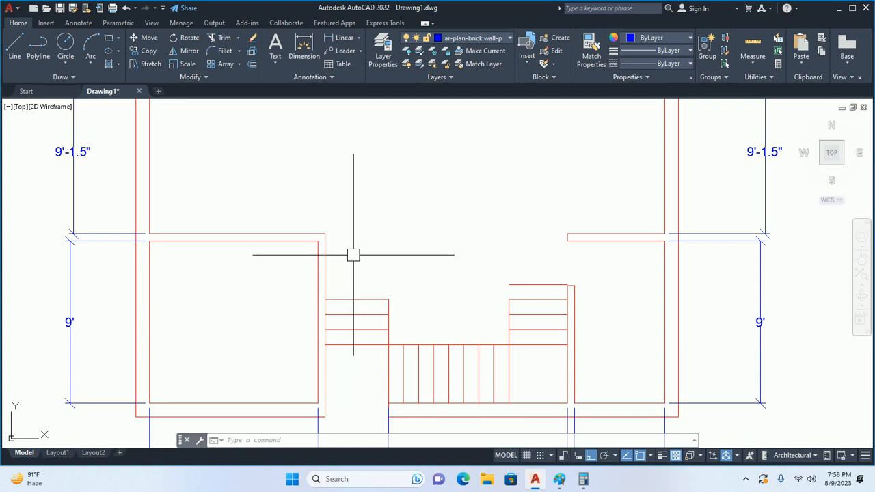
pyautogui.moveTo(410, 280); pyautogui.dragTo(417, 272, button='middle')
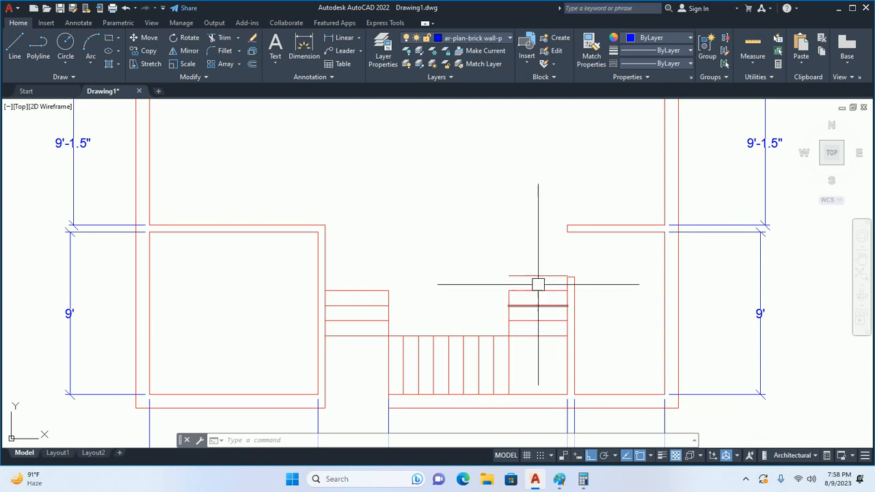
pyautogui.moveTo(616, 375); pyautogui.dragTo(580, 303, button='middle')
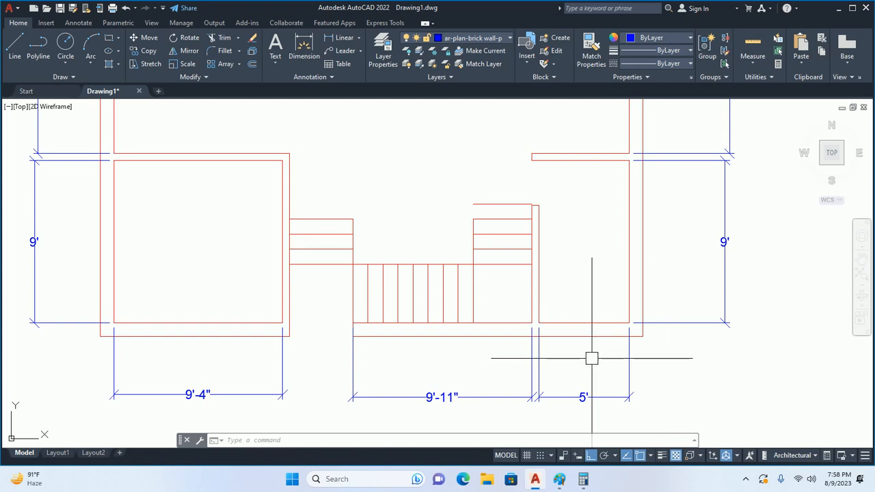
pyautogui.scroll(-1, 557, 350)
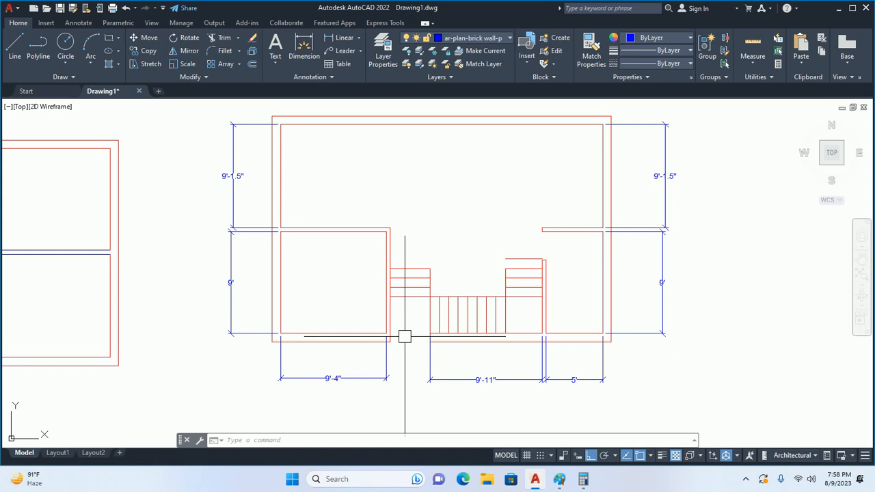
pyautogui.moveTo(404, 337); pyautogui.dragTo(405, 338, button='middle')
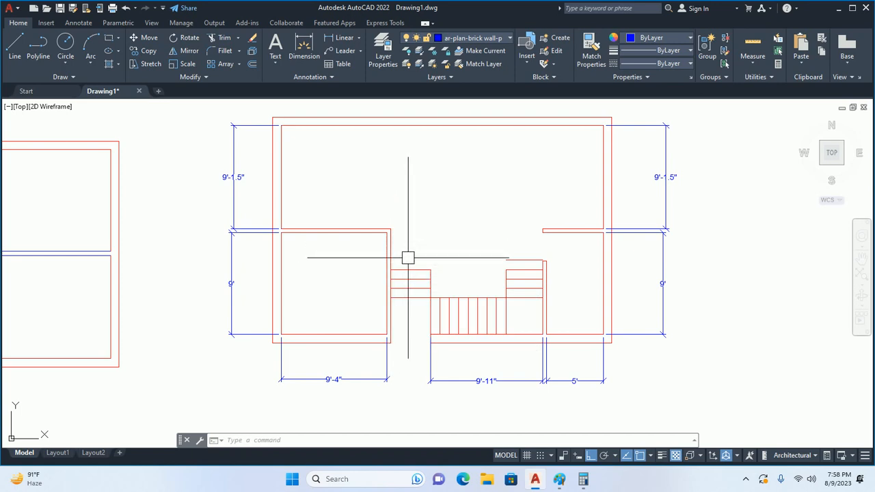
pyautogui.press('Escape')
pyautogui.press('Escape')
pyautogui.press('Escape')
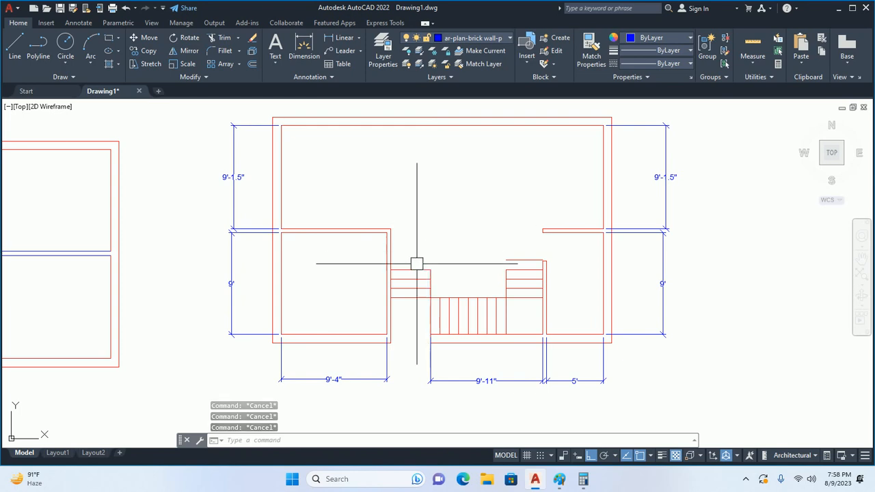
pyautogui.scroll(3, 417, 262)
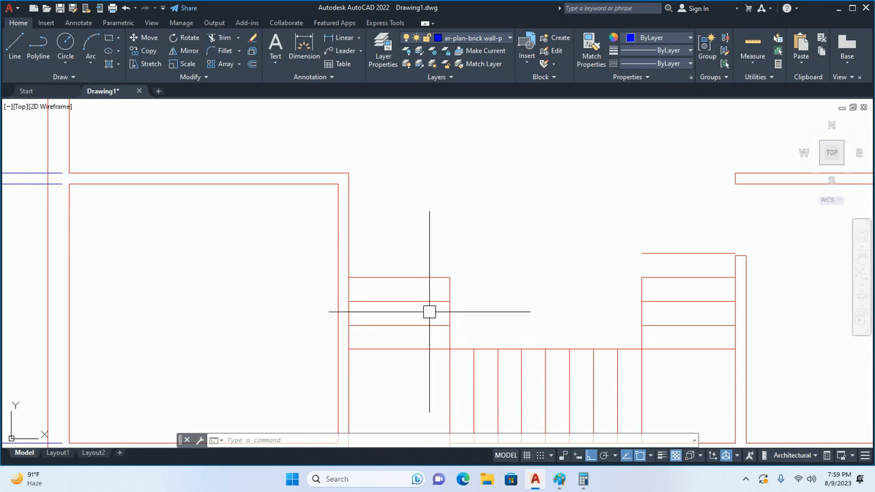
# Erase the added tread line above the right stair flight.
pyautogui.scroll(-2, 496, 341)
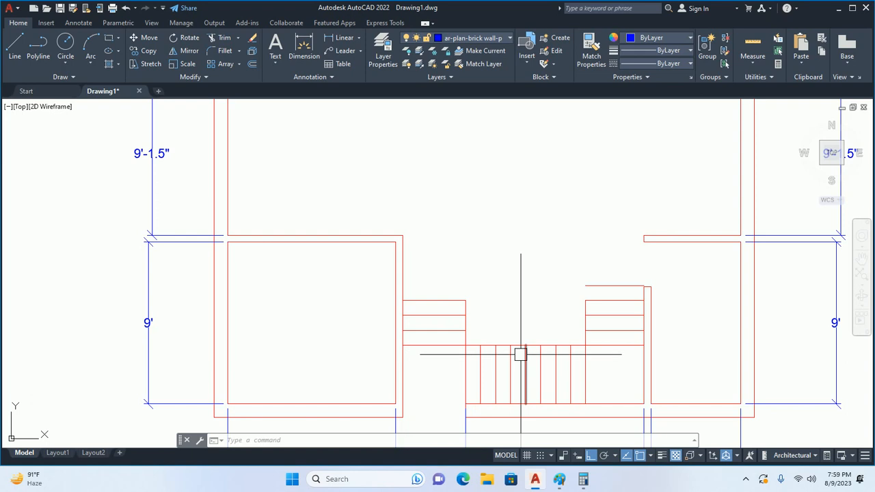
pyautogui.scroll(-2, 517, 351)
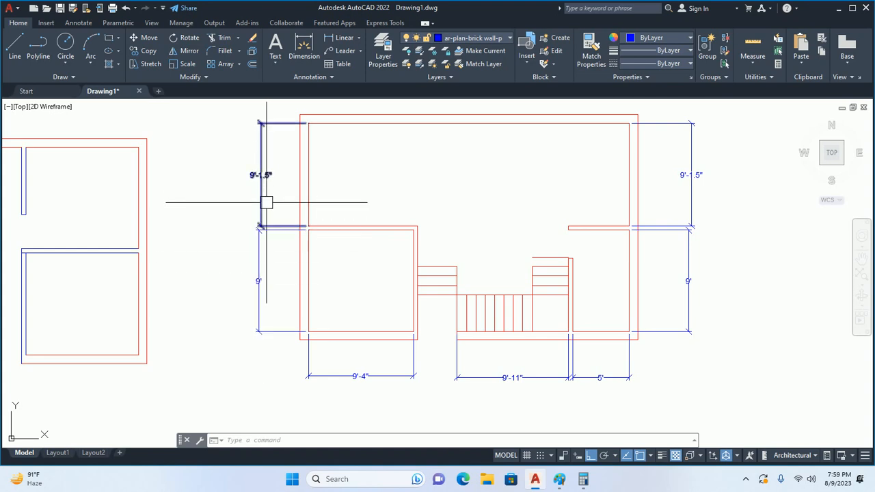
pyautogui.moveTo(518, 287); pyautogui.dragTo(507, 284, button='middle')
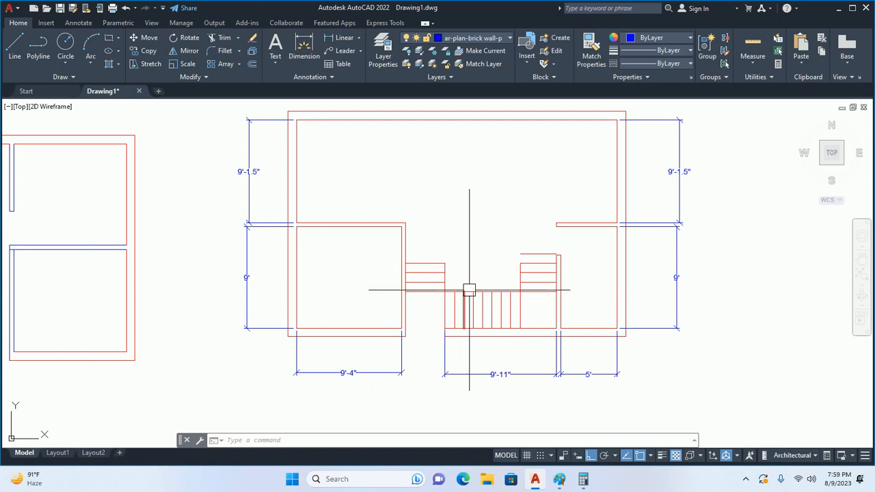
pyautogui.scroll(4, 424, 219)
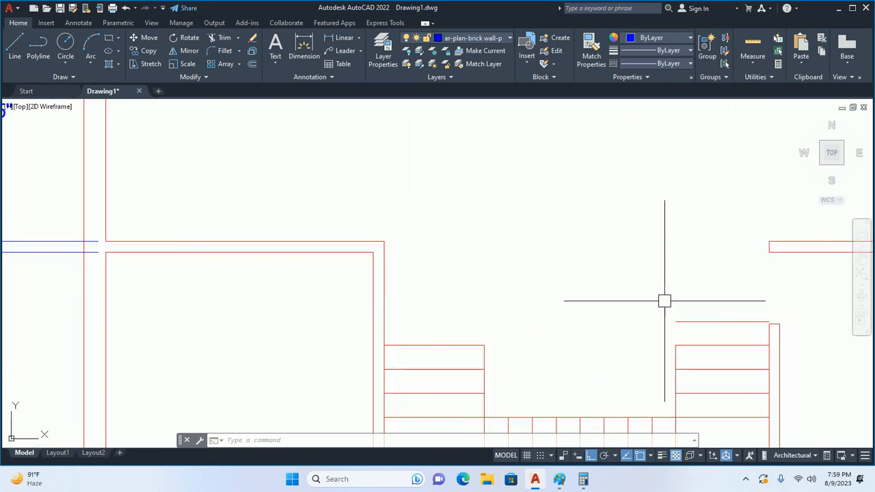
pyautogui.moveTo(690, 326); pyautogui.dragTo(659, 319)
pyautogui.press('Escape')
pyautogui.press('Escape')
pyautogui.press('Escape')
pyautogui.scroll(-5, 657, 319)
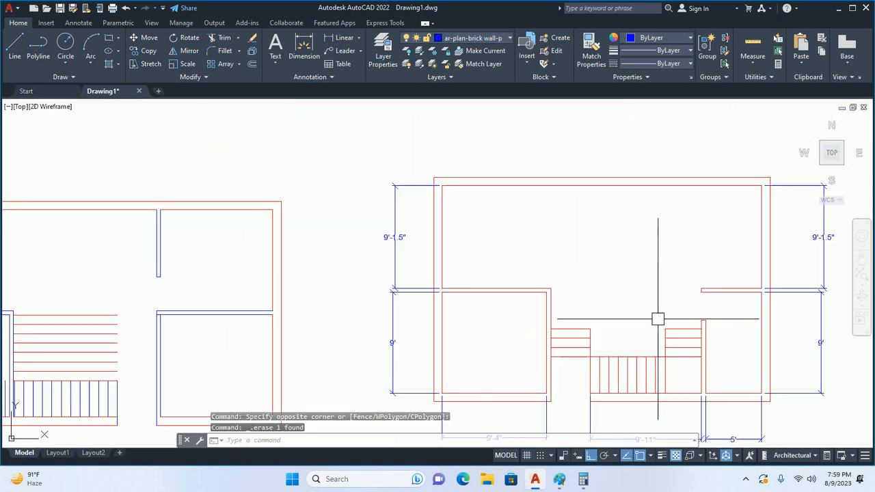
# Match the second floor plan's partition wall lines to the blue properties of the 9' dimension beside the lower-right room.
pyautogui.write('ma')
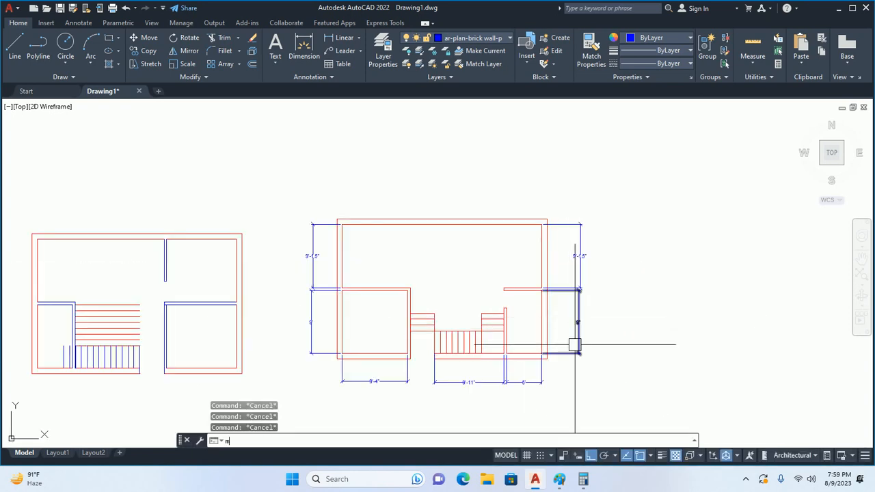
pyautogui.press('Return')
pyautogui.click(578, 322)
pyautogui.moveTo(525, 310); pyautogui.dragTo(489, 266)
pyautogui.moveTo(434, 262); pyautogui.dragTo(380, 305)
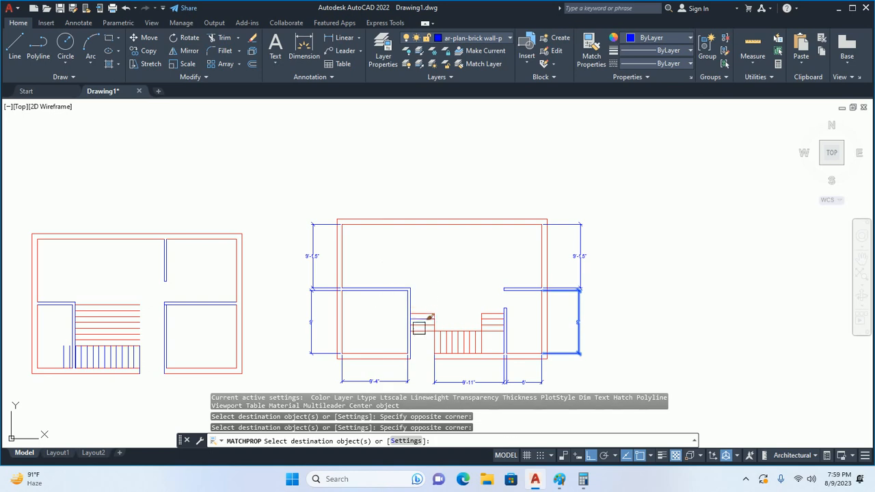
pyautogui.scroll(4, 419, 321)
pyautogui.moveTo(419, 348); pyautogui.dragTo(415, 301, button='middle')
pyautogui.press('Escape')
# Delete all the room dimensions around the second floor plan.
pyautogui.scroll(-4, 478, 300)
pyautogui.moveTo(598, 339)
pyautogui.mouseDown()
pyautogui.moveTo(537, 321)
pyautogui.moveTo(380, 331)
pyautogui.moveTo(367, 154)
pyautogui.moveTo(361, 166)
pyautogui.mouseUp()
pyautogui.press('Delete')
pyautogui.moveTo(684, 348); pyautogui.dragTo(601, 164)
pyautogui.press('Delete')
pyautogui.moveTo(592, 192); pyautogui.dragTo(562, 179, button='middle')
pyautogui.scroll(4, 509, 260)
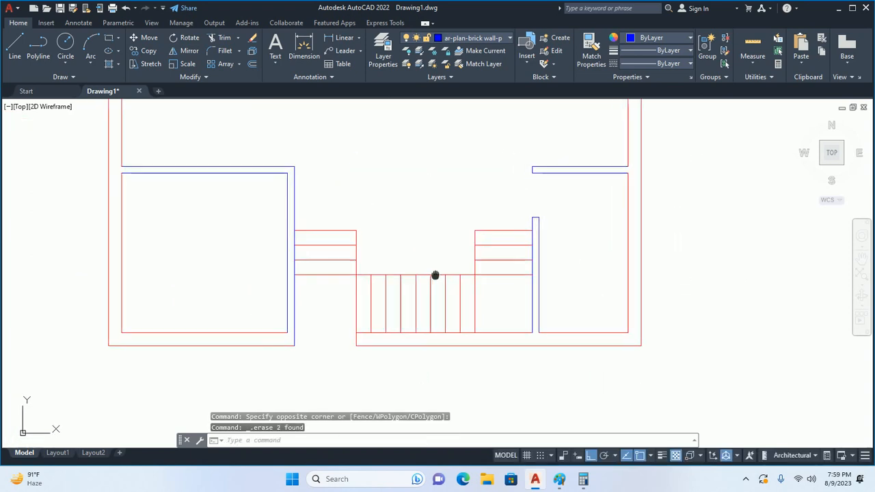
pyautogui.press('Escape')
pyautogui.press('Escape')
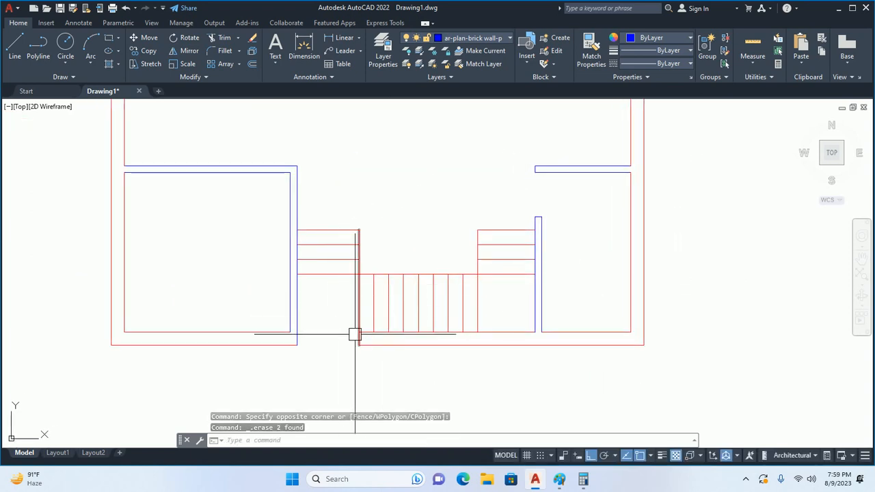
# Break the outer line of the lower-left room's right wall level with the bottom boundary wall's inner face.
pyautogui.scroll(4, 301, 334)
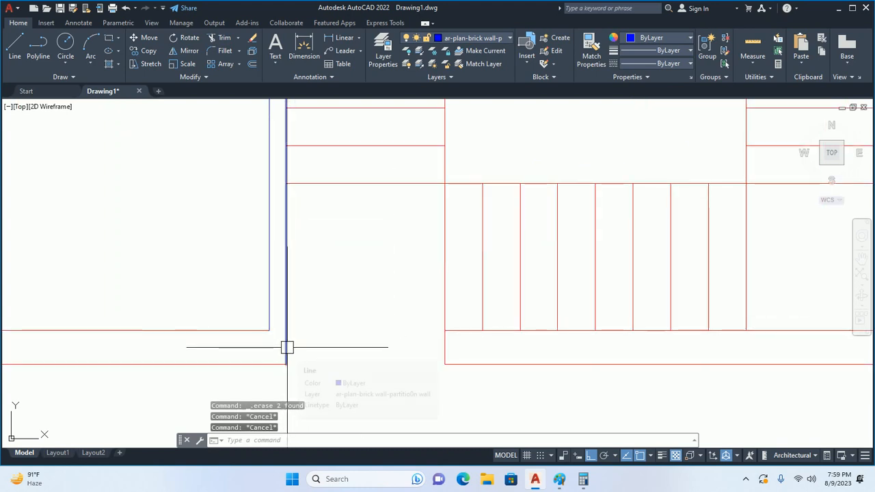
pyautogui.press('Escape')
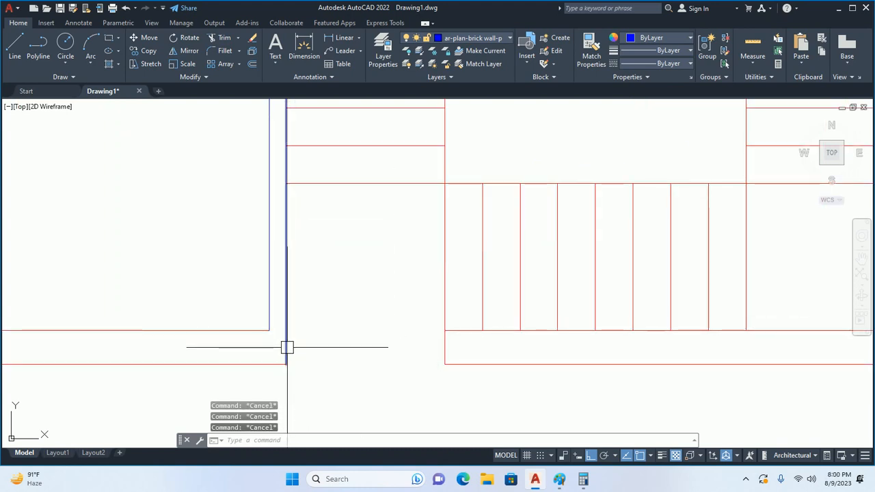
pyautogui.write('br')
pyautogui.press('Return')
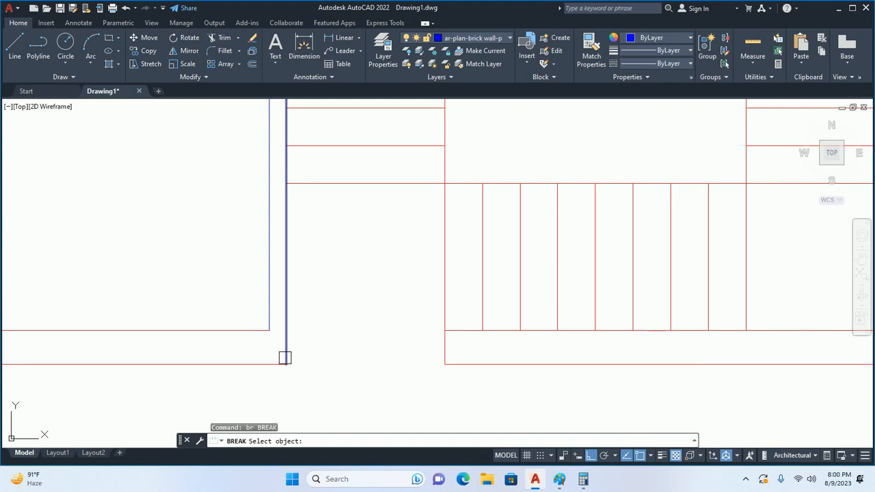
pyautogui.click(283, 356)
pyautogui.write('f')
pyautogui.press('Return')
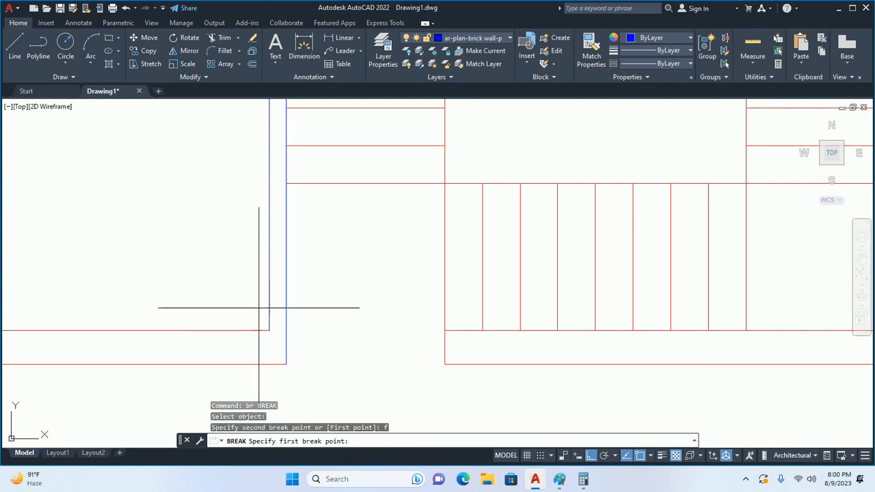
pyautogui.click(269, 330)
pyautogui.click(270, 329)
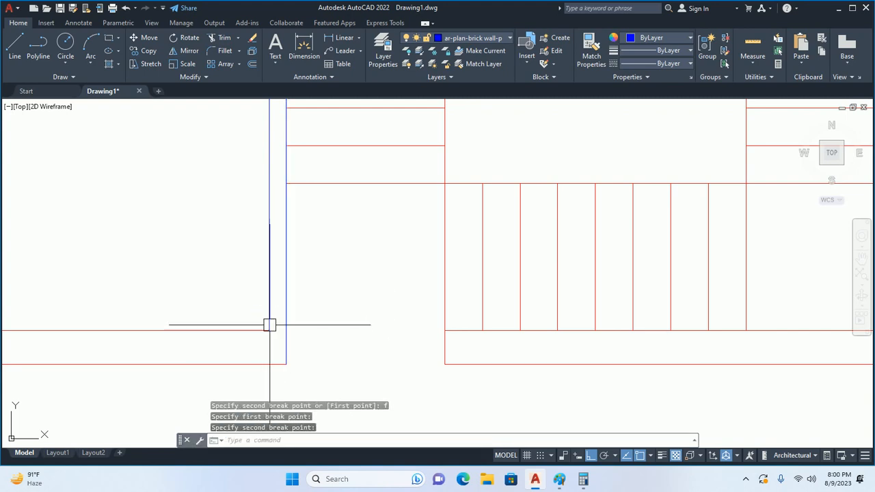
# Extend the bottom boundary wall's inner line under the lower-left room to the right partition wall's outer line.
pyautogui.press('Escape')
pyautogui.press('Escape')
pyautogui.press('Escape')
pyautogui.write('ex')
pyautogui.press('Return')
pyautogui.press('Return')
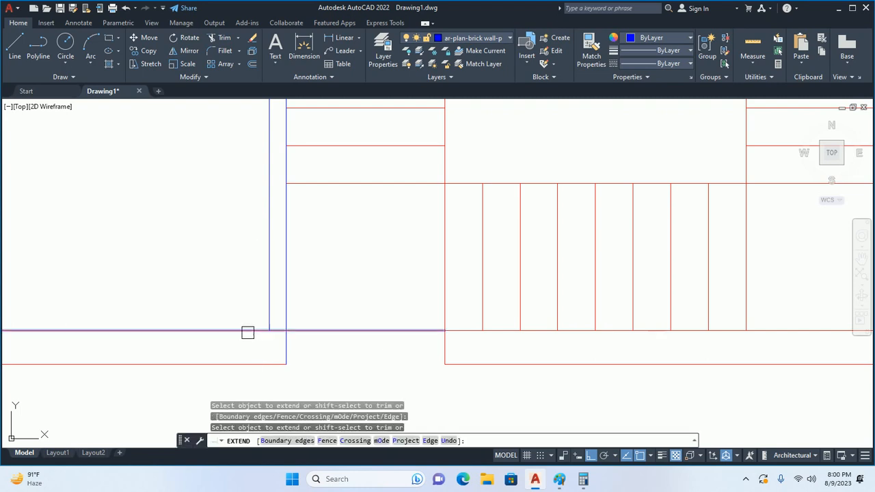
pyautogui.press('Escape')
# Match the short wall-end segment below the lower-left room's right partition to the red boundary wall properties.
pyautogui.write('ma')
pyautogui.press('Return')
pyautogui.click(271, 356)
pyautogui.click(285, 353)
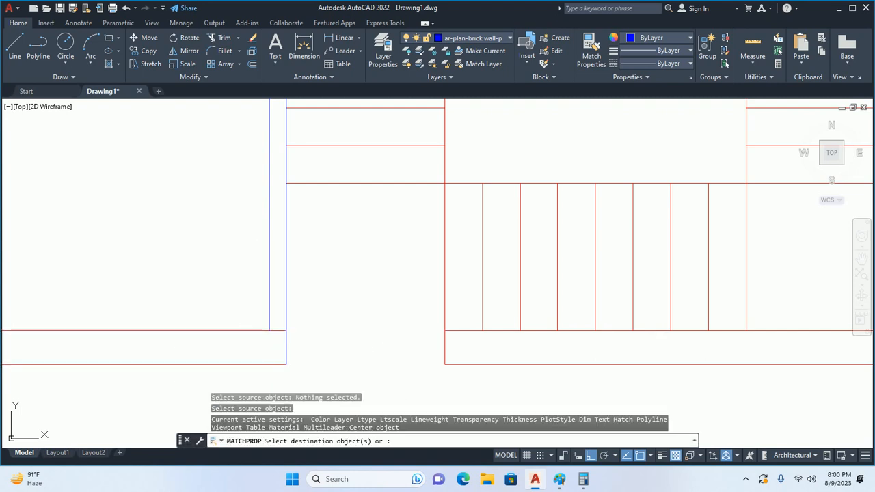
pyautogui.click(279, 352)
pyautogui.click(280, 351)
pyautogui.click(322, 341)
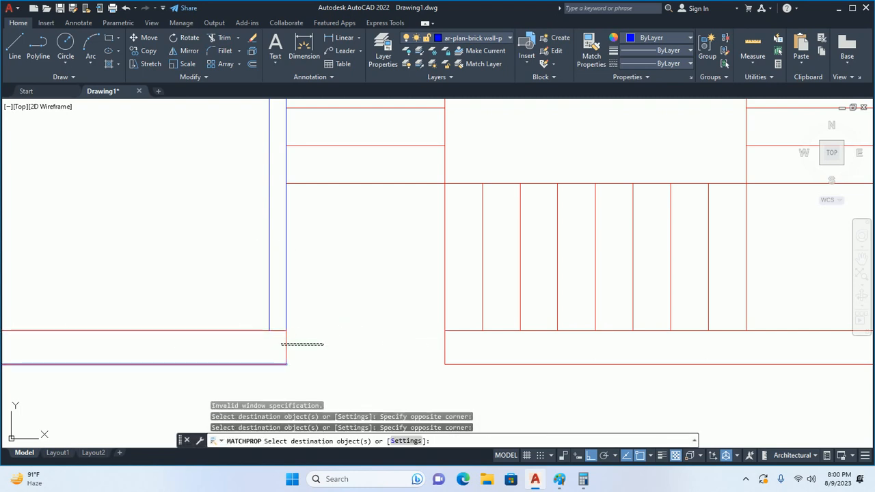
pyautogui.press('Escape')
pyautogui.scroll(-3, 324, 342)
pyautogui.press('Escape')
pyautogui.scroll(1, 351, 339)
pyautogui.press('Escape')
# Break the staircase's left edge line at the inner face of the bottom boundary wall.
pyautogui.scroll(4, 358, 339)
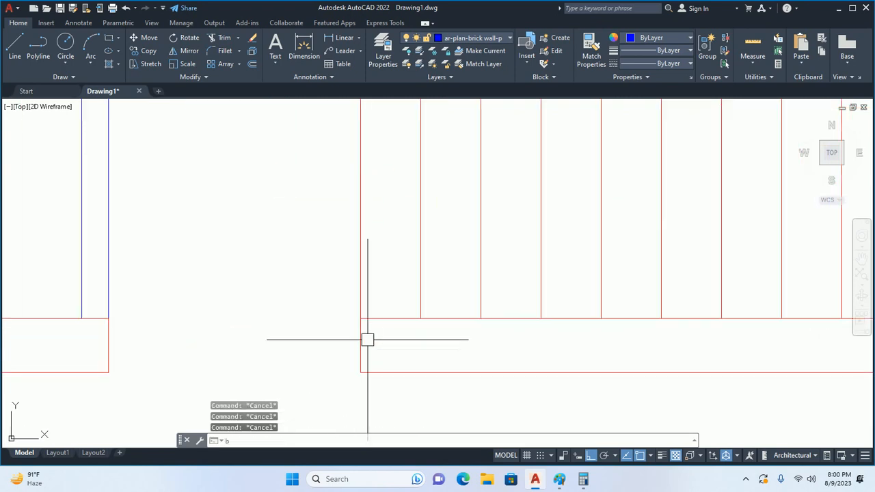
pyautogui.write('br')
pyautogui.press('Return')
pyautogui.click(364, 345)
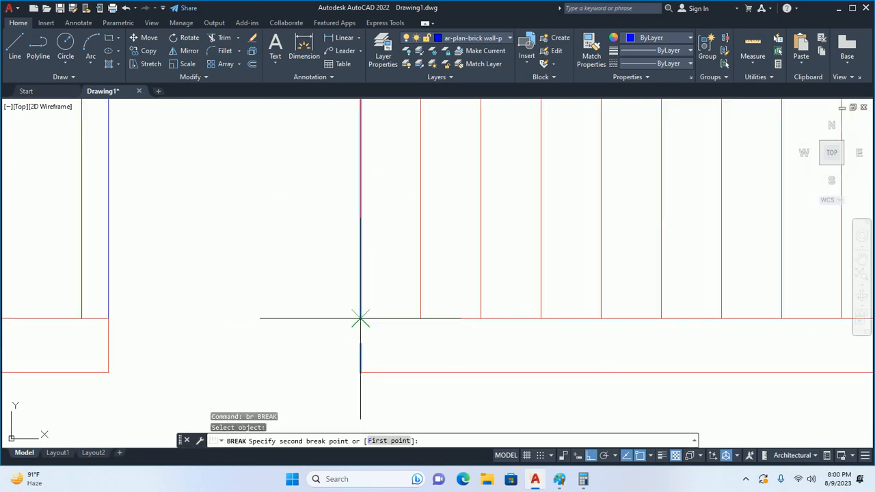
pyautogui.press('Escape')
pyautogui.press('Escape')
pyautogui.press('Escape')
# Extend the wall-end segment below the staircase's left edge up to the bottom boundary wall's inner line.
pyautogui.write('ex')
pyautogui.press('Return')
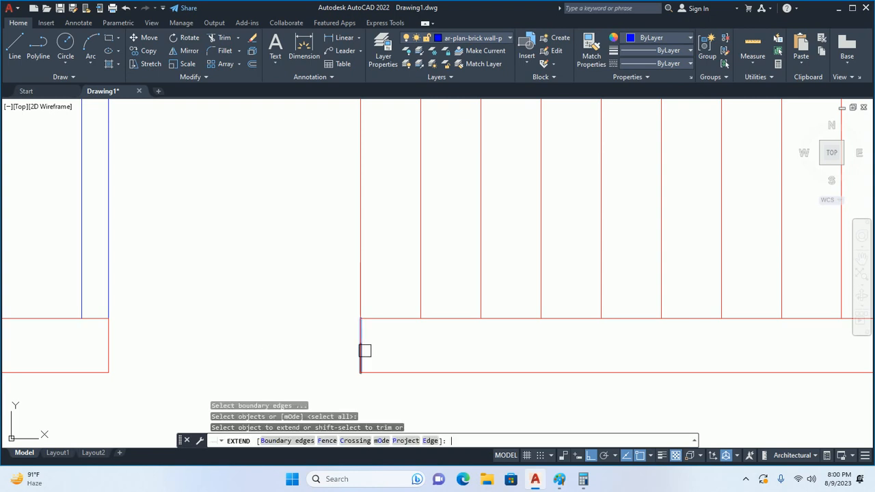
pyautogui.press('Escape')
pyautogui.press('Return')
pyautogui.press('Return')
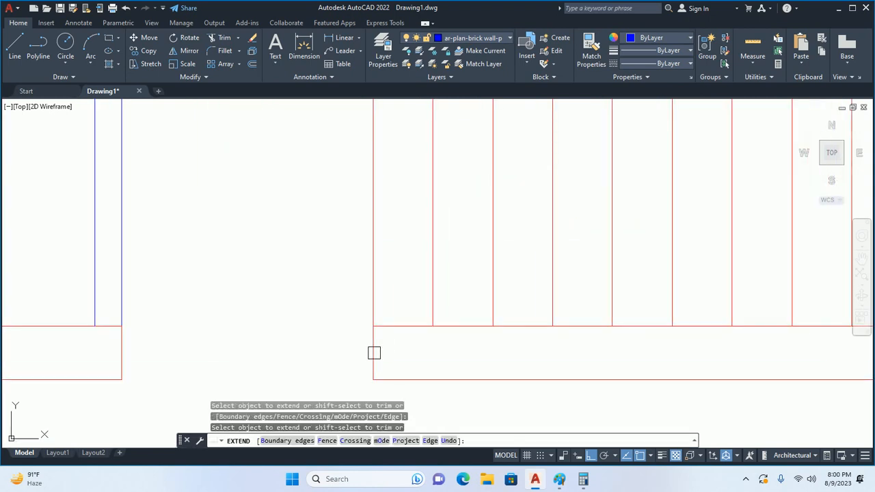
pyautogui.scroll(-2, 383, 345)
pyautogui.press('Escape')
pyautogui.press('Escape')
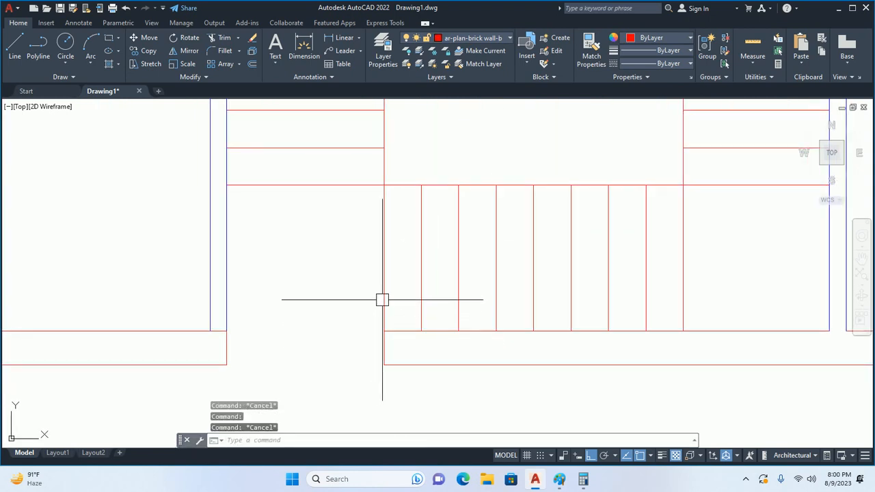
pyautogui.scroll(-3, 382, 299)
pyautogui.scroll(1, 424, 300)
pyautogui.click(490, 302)
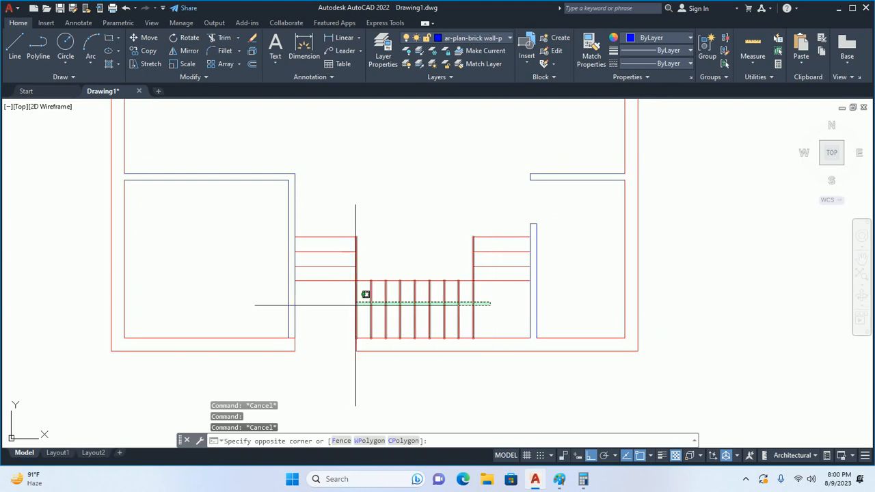
pyautogui.press('Escape')
pyautogui.press('Escape')
# Break the right flight's left edge line and the horizontal line at its base where the two cross.
pyautogui.scroll(2, 472, 298)
pyautogui.write('br')
pyautogui.press('Return')
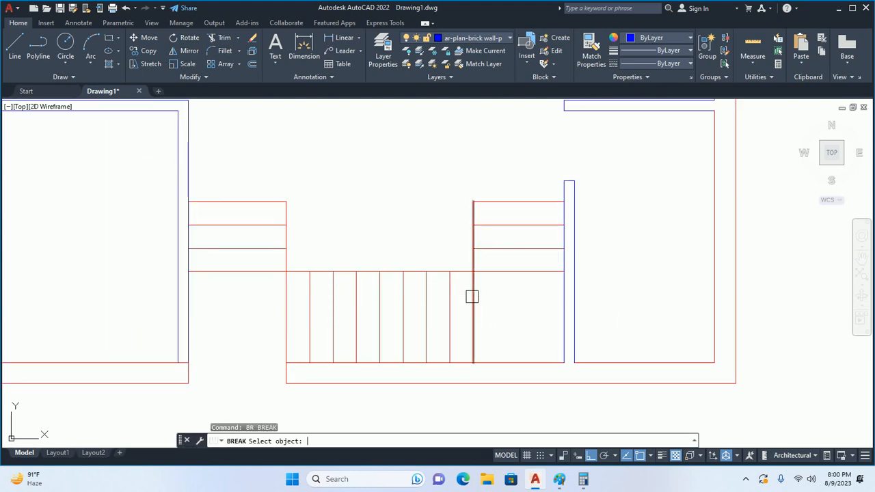
pyautogui.scroll(3, 472, 296)
pyautogui.click(469, 265)
pyautogui.click(473, 270)
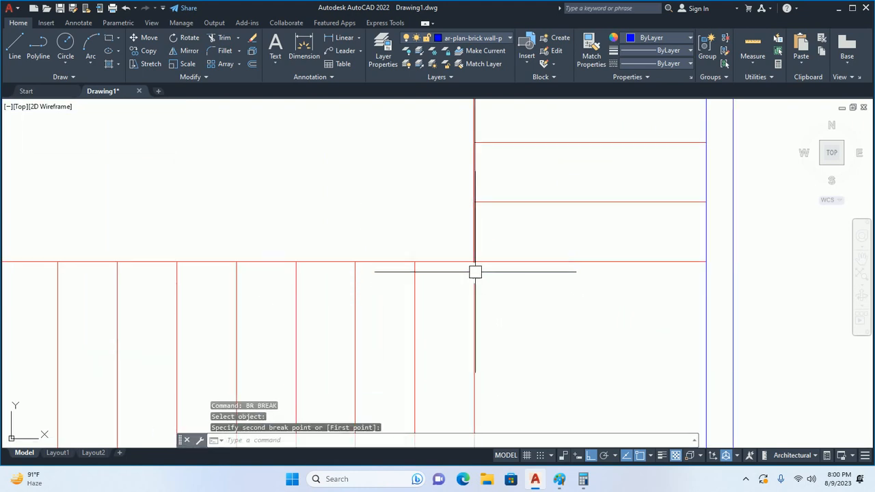
pyautogui.press('Return')
pyautogui.click(492, 263)
pyautogui.click(473, 267)
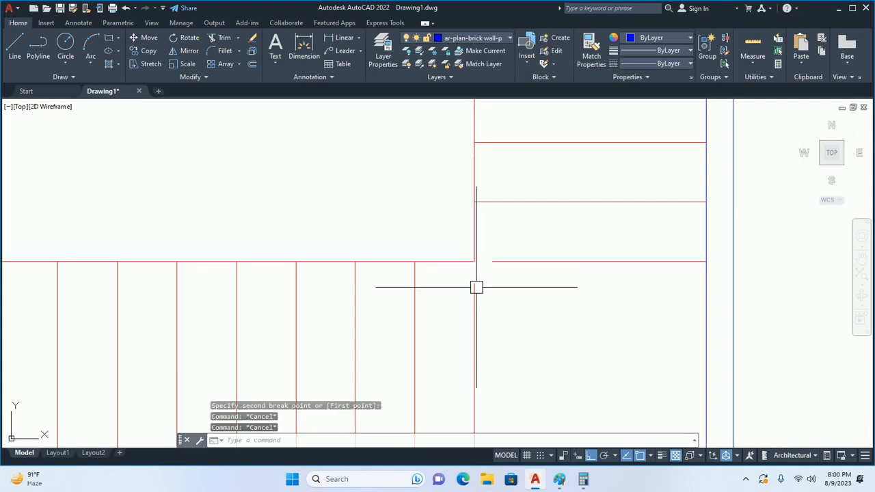
# Extend the broken horizontal line and the lower vertical tread line back to their crossing at the right flight's base.
pyautogui.write('ex')
pyautogui.press('Return')
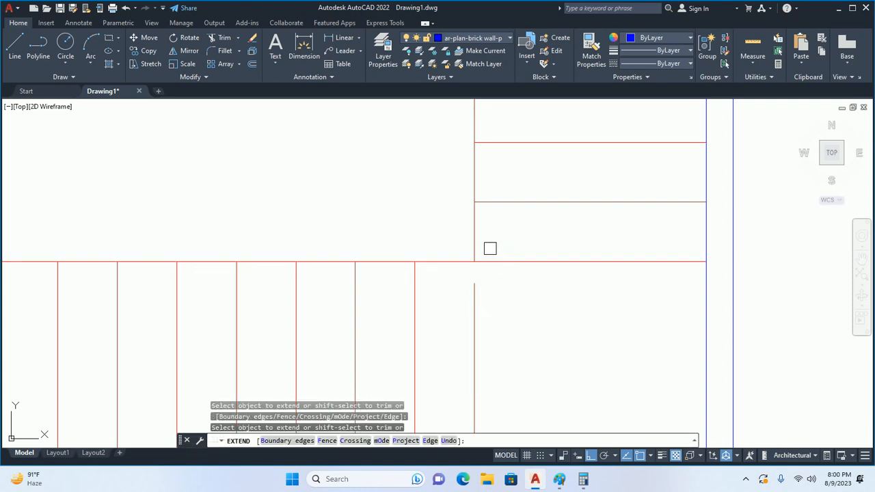
pyautogui.click(474, 295)
pyautogui.press('Escape')
pyautogui.press('Escape')
pyautogui.scroll(-5, 523, 304)
pyautogui.scroll(-2, 523, 304)
pyautogui.press('Escape')
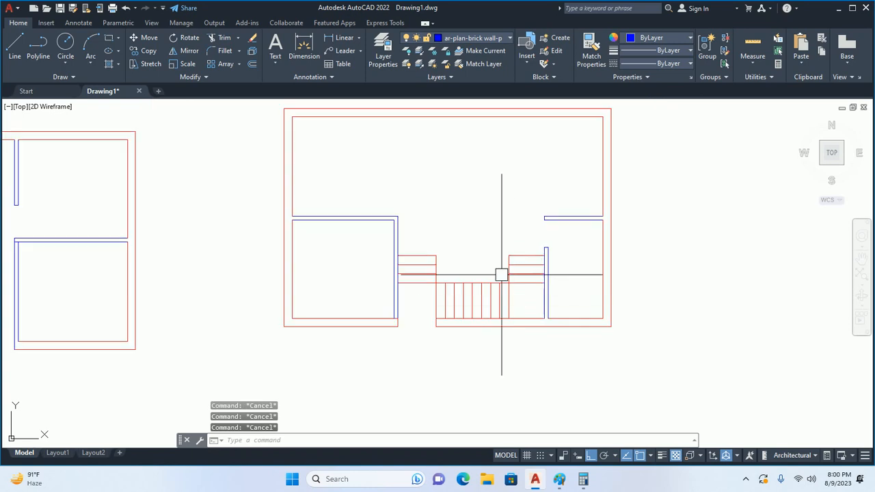
# Create a layer named ar-plan-staircase with colour 8 and make it the current layer.
pyautogui.moveTo(473, 291); pyautogui.dragTo(474, 335, button='middle')
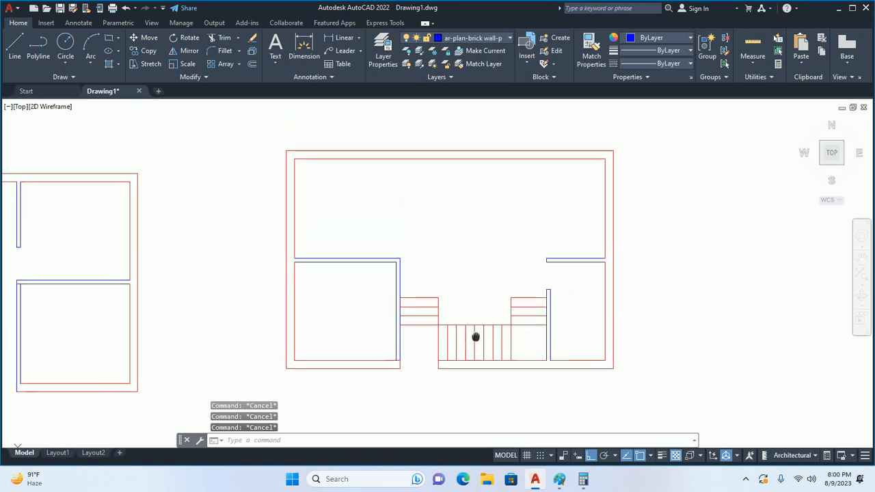
pyautogui.write('la')
pyautogui.press('Return')
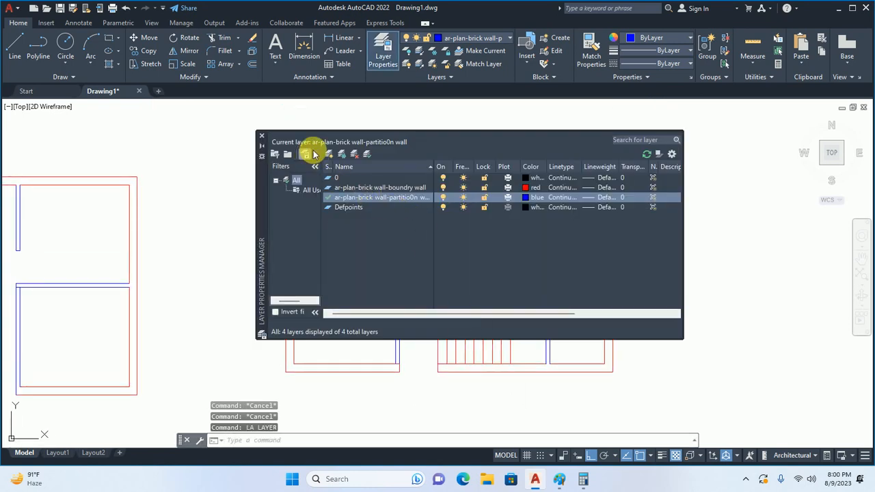
pyautogui.click(331, 155)
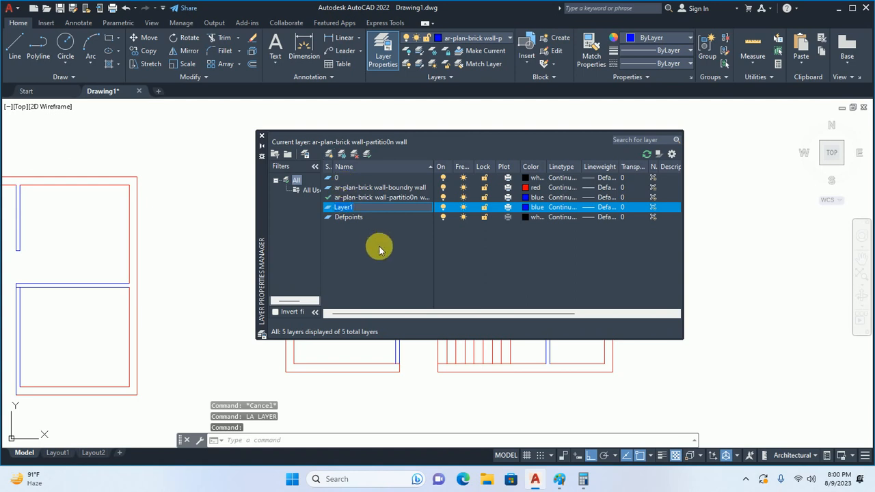
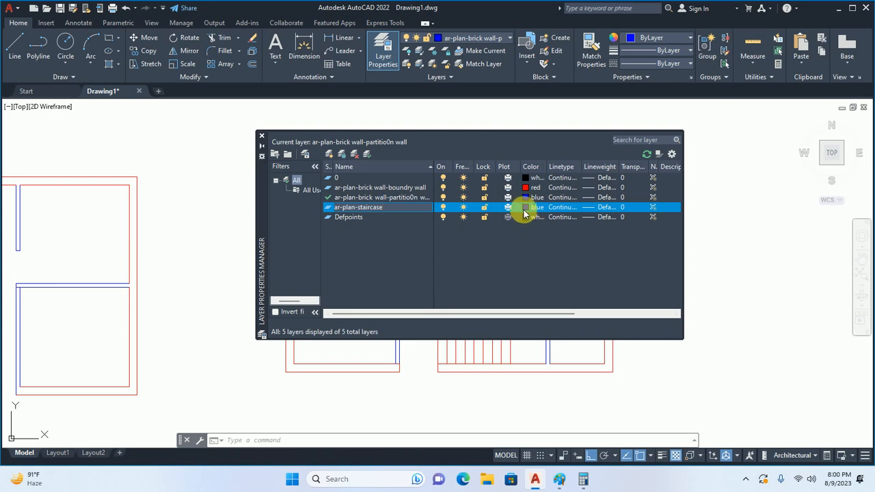
pyautogui.click(524, 208)
pyautogui.click(421, 262)
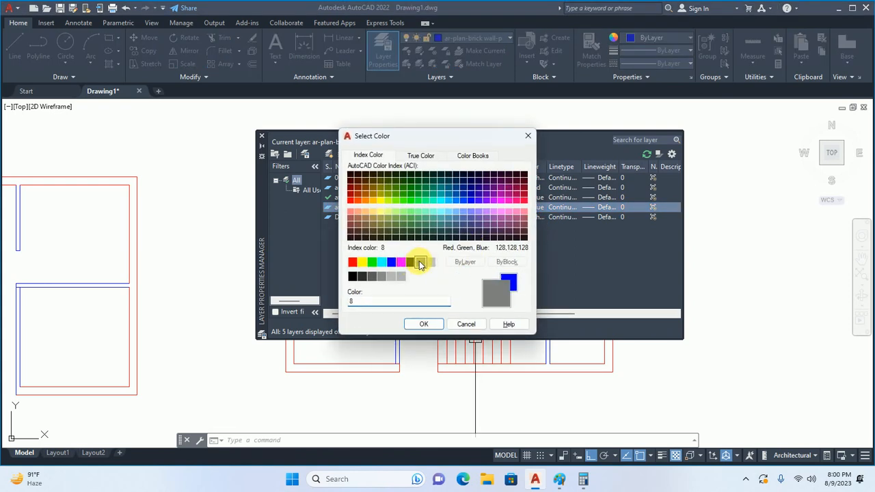
pyautogui.click(424, 325)
pyautogui.doubleClick(341, 208)
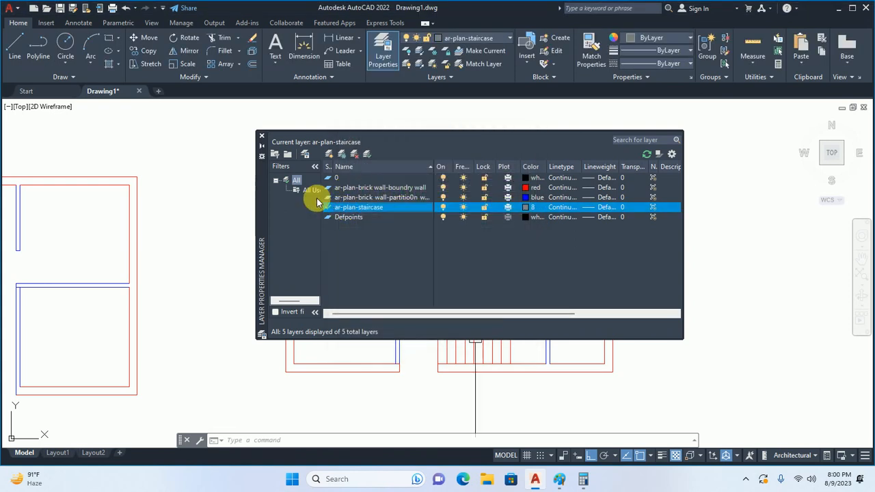
pyautogui.click(262, 137)
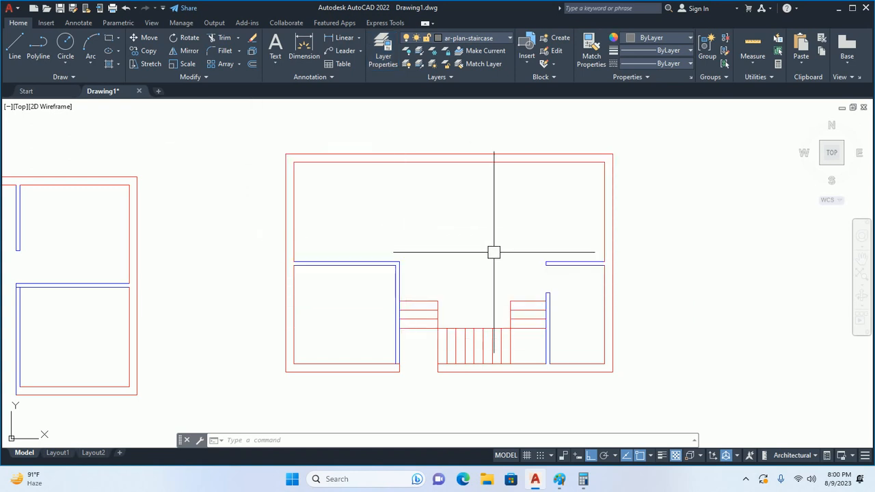
# Draw a short horizontal line in the open space above the staircase on the ar-plan-staircase layer.
pyautogui.moveTo(514, 293); pyautogui.dragTo(480, 275, button='middle')
pyautogui.press('l')
pyautogui.press('Return')
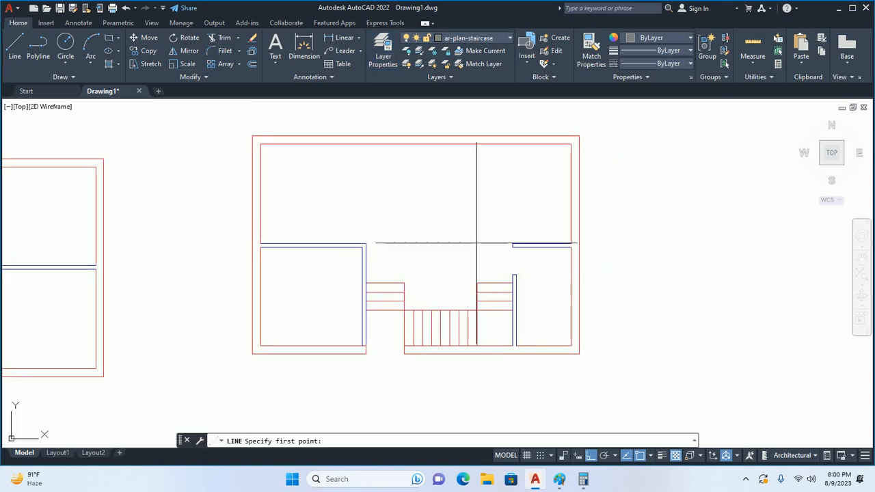
pyautogui.click(476, 240)
pyautogui.click(434, 241)
pyautogui.press('Escape')
# Match all the staircase lines to the short line's layer properties and remove that helper line.
pyautogui.write('ma')
pyautogui.press('Return')
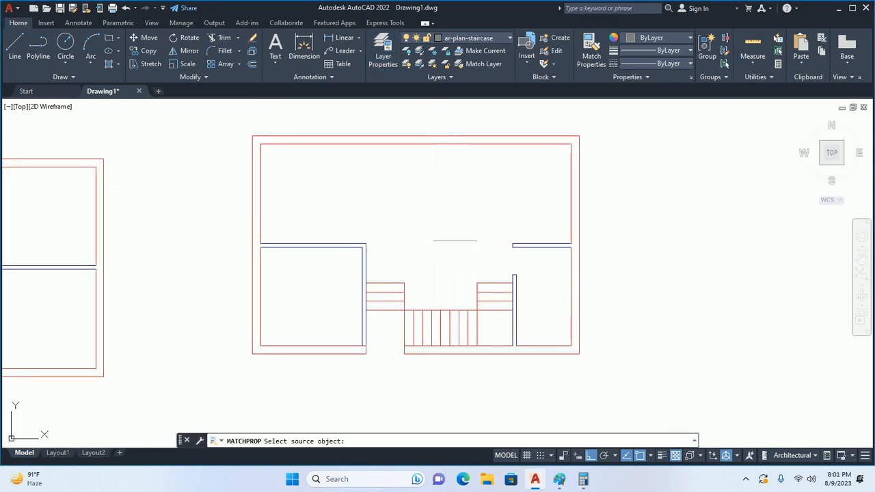
pyautogui.click(491, 323)
pyautogui.click(391, 279)
pyautogui.press('Return')
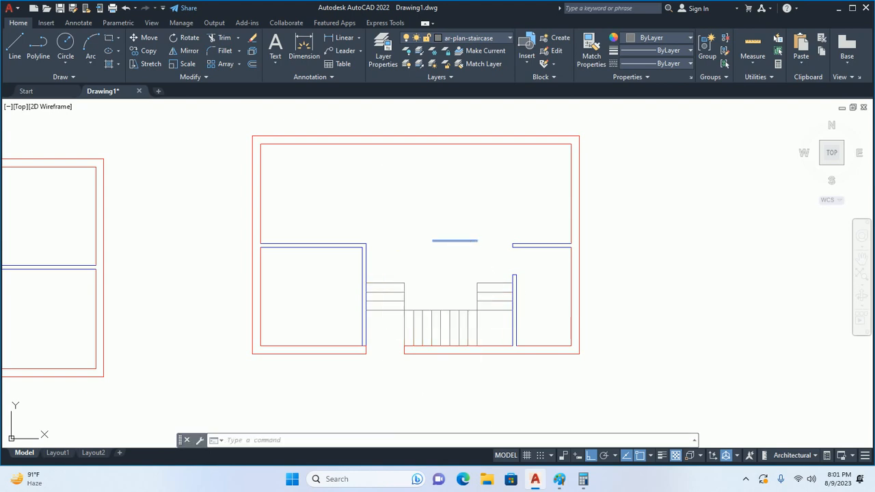
pyautogui.click(444, 241)
# Draw a line closing the bottom wall opening along its inner face, from the staircase corner to the left room's wall.
pyautogui.scroll(5, 419, 287)
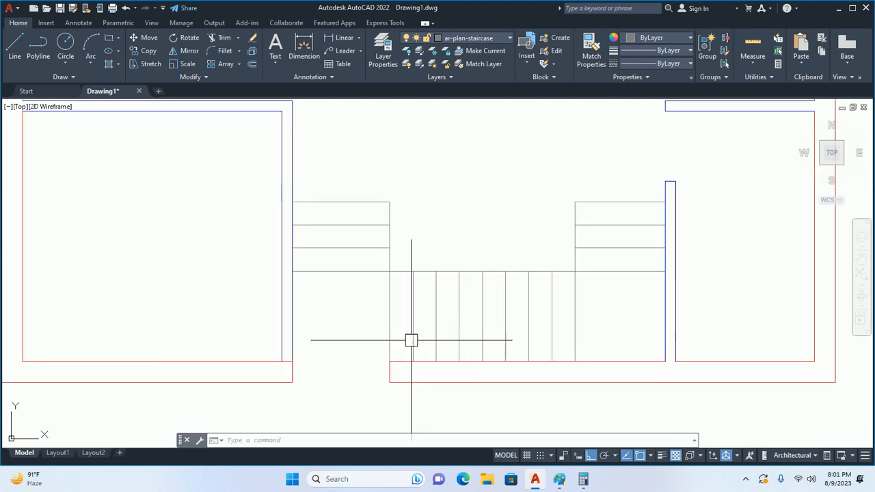
pyautogui.moveTo(412, 339); pyautogui.dragTo(472, 324, button='middle')
pyautogui.scroll(3, 473, 324)
pyautogui.press('l')
pyautogui.press('Return')
pyautogui.scroll(2, 448, 340)
pyautogui.click(431, 355)
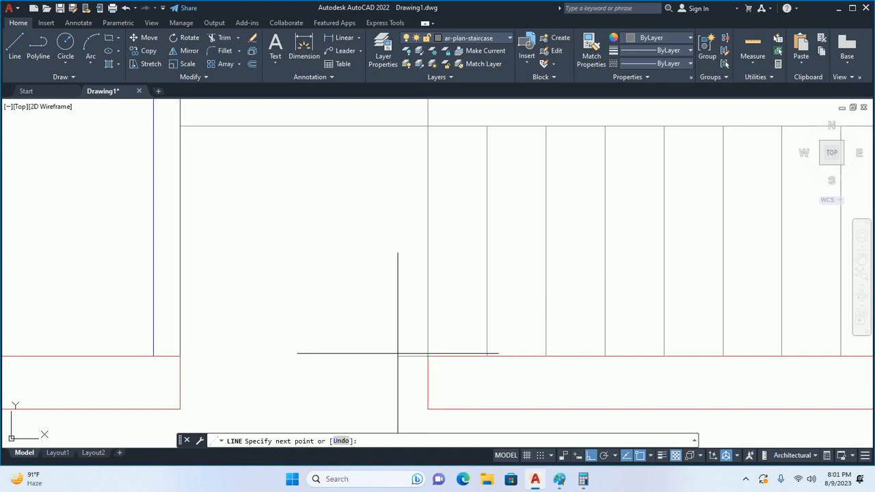
pyautogui.press('Escape')
pyautogui.scroll(-6, 381, 306)
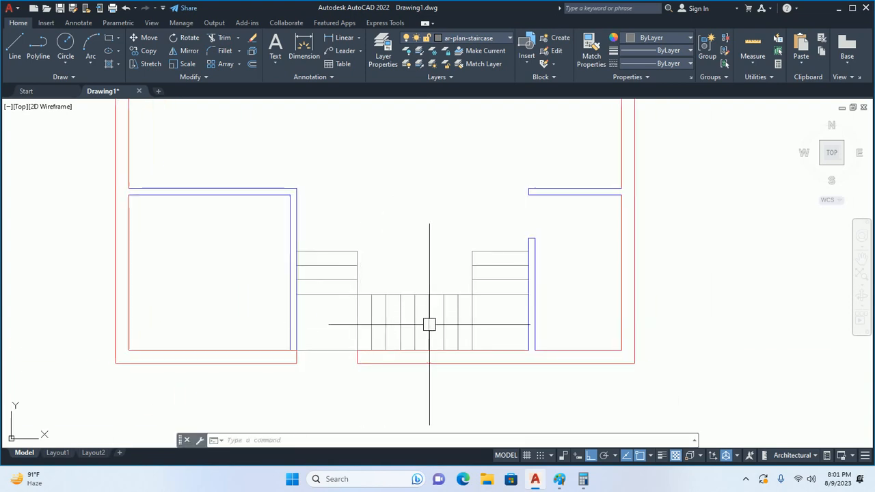
# Draw a leader with its arrowhead at the left flight's top tread midpoint, down to the landing and across to the right landing's centre.
pyautogui.write('le')
pyautogui.press('Return')
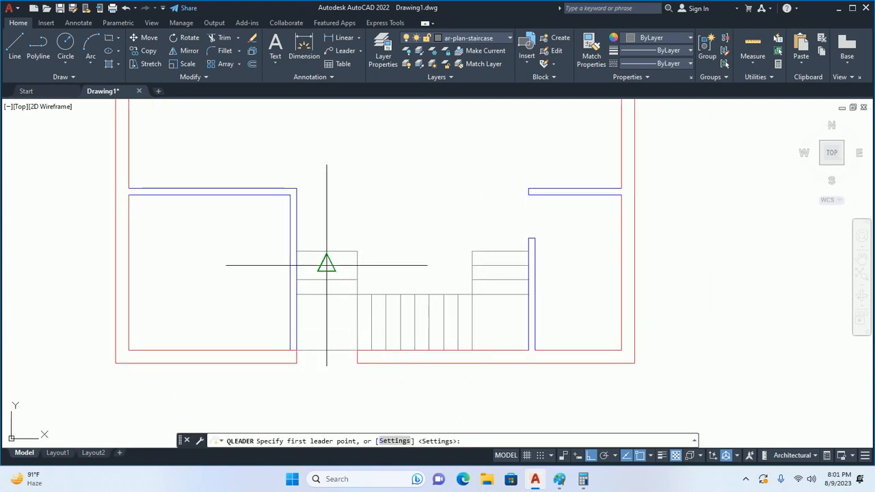
pyautogui.scroll(4, 326, 251)
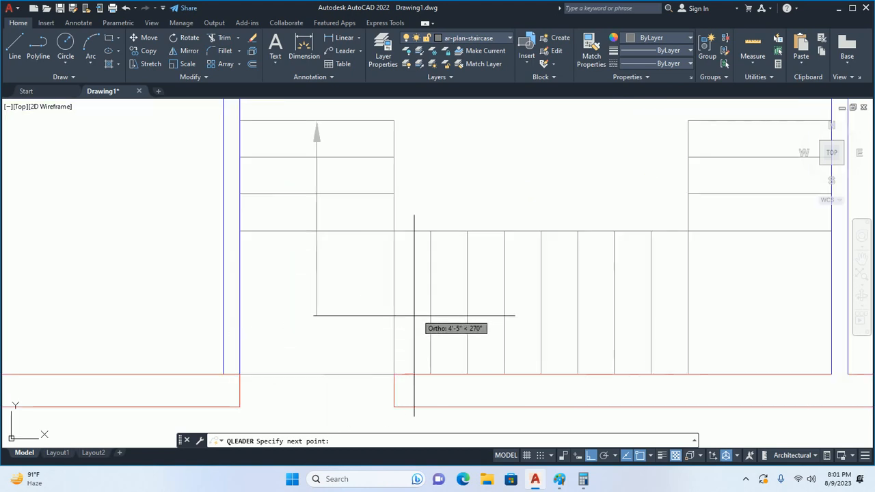
pyautogui.moveTo(726, 279); pyautogui.dragTo(311, 321, button='middle')
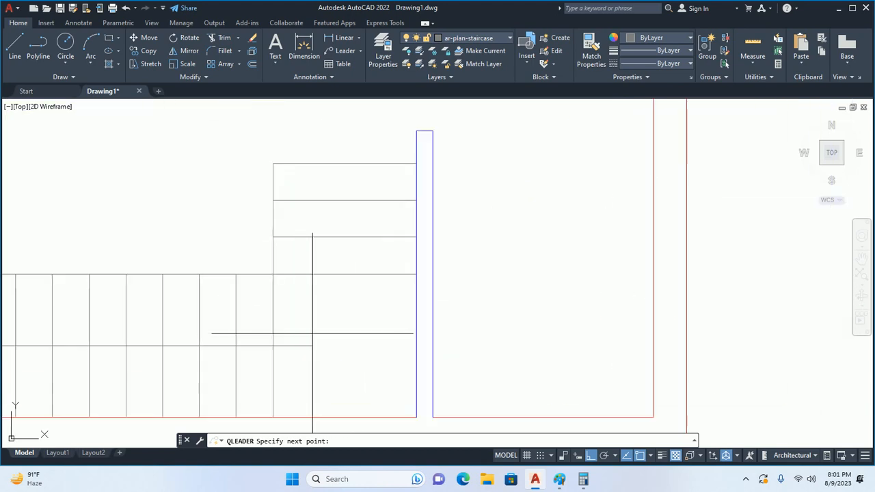
pyautogui.click(345, 158)
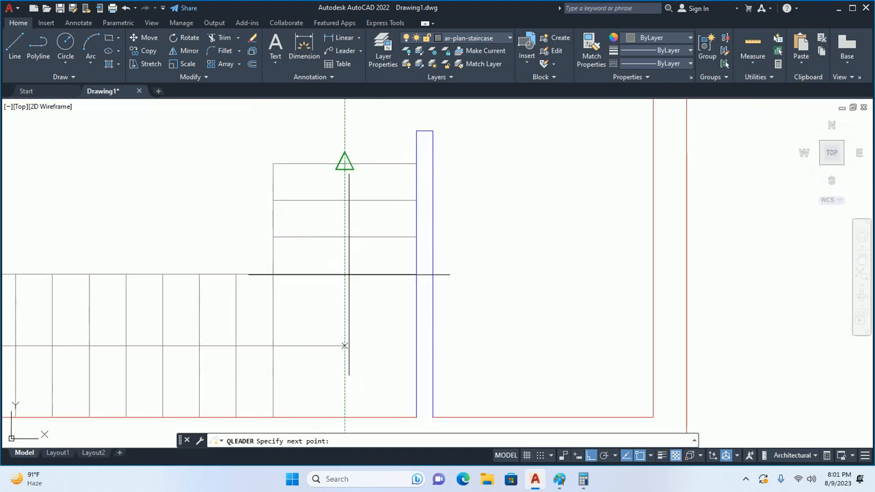
pyautogui.press('Escape')
# Draw a vertical line from the leader's end up through the right flight, ending just above its top tread.
pyautogui.write('l')
pyautogui.press('Return')
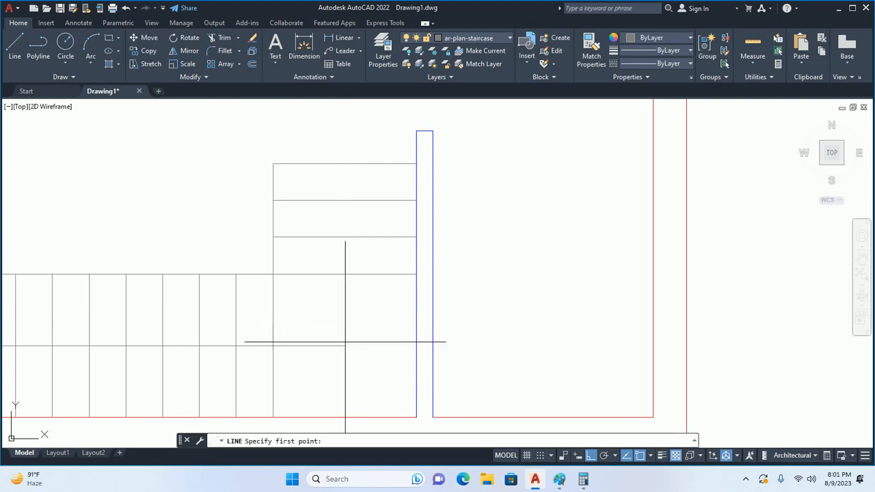
pyautogui.click(346, 345)
pyautogui.click(322, 137)
pyautogui.press('Escape')
pyautogui.scroll(-2, 329, 193)
pyautogui.moveTo(329, 193); pyautogui.dragTo(367, 234, button='middle')
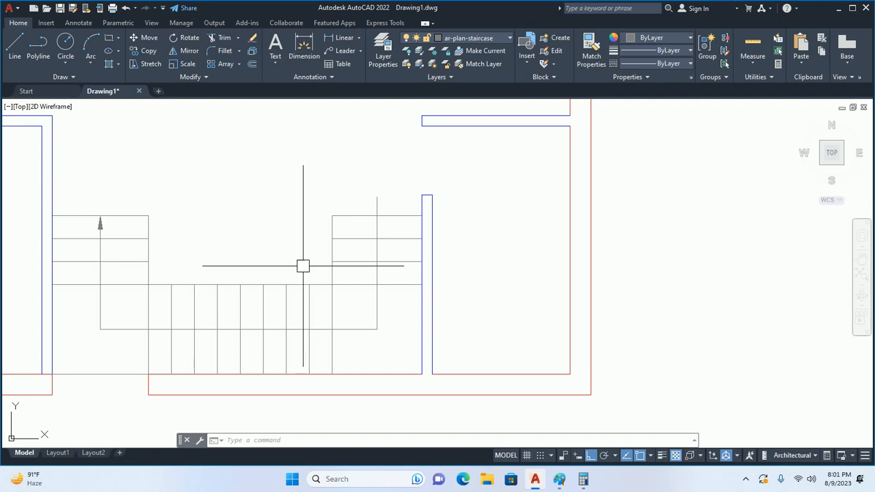
pyautogui.moveTo(315, 266); pyautogui.dragTo(426, 240, button='middle')
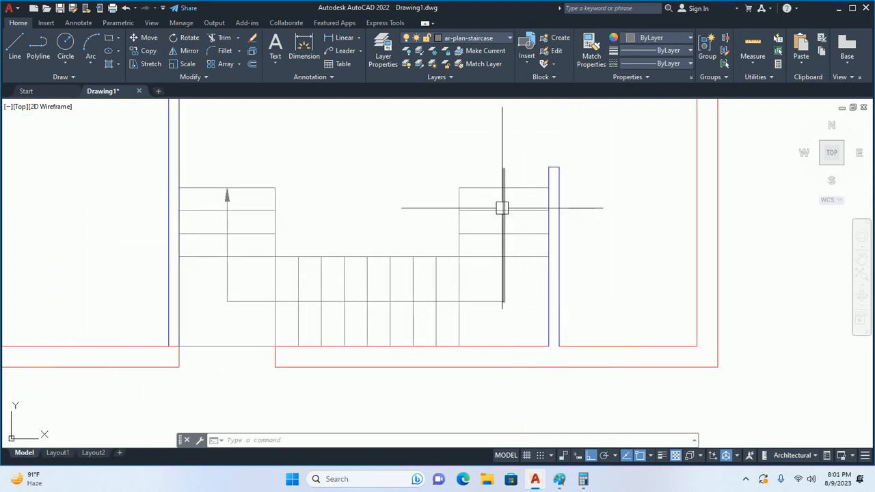
pyautogui.moveTo(477, 270); pyautogui.dragTo(482, 276, button='middle')
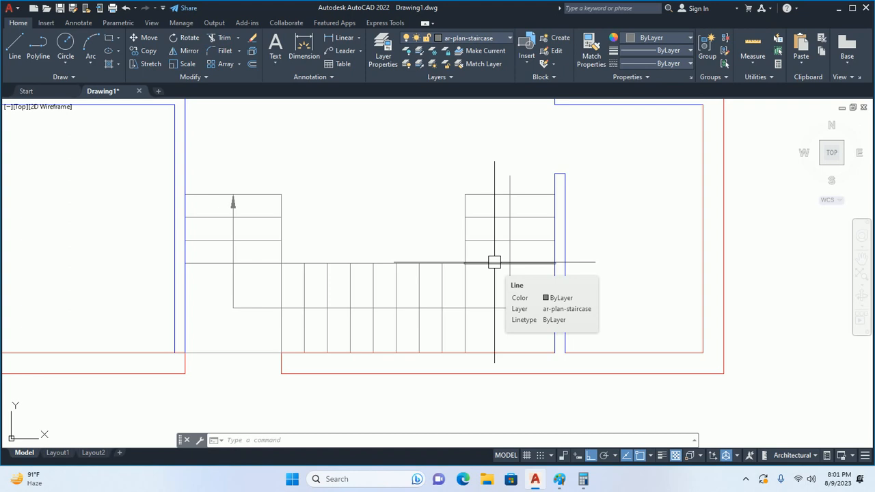
pyautogui.press('Escape')
pyautogui.press('Escape')
pyautogui.press('Escape')
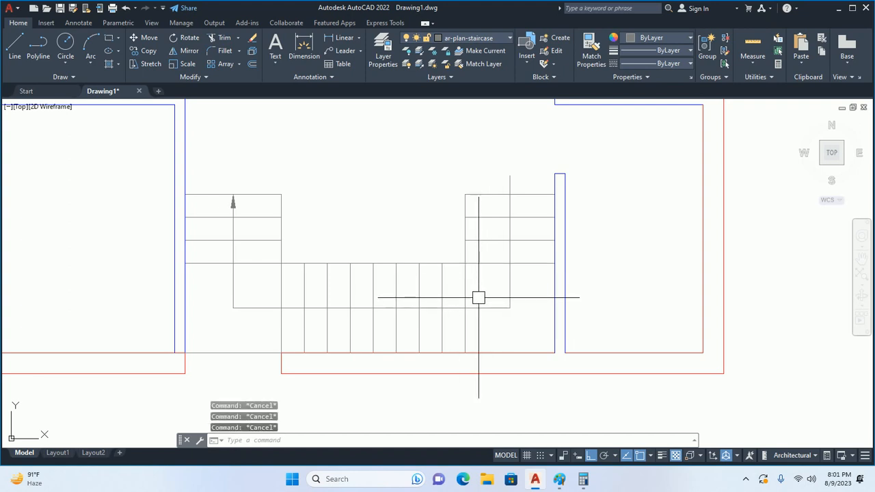
# Load the HIDDEN linetype from acad.lin into the drawing.
pyautogui.write('lt')
pyautogui.press('Return')
pyautogui.click(521, 146)
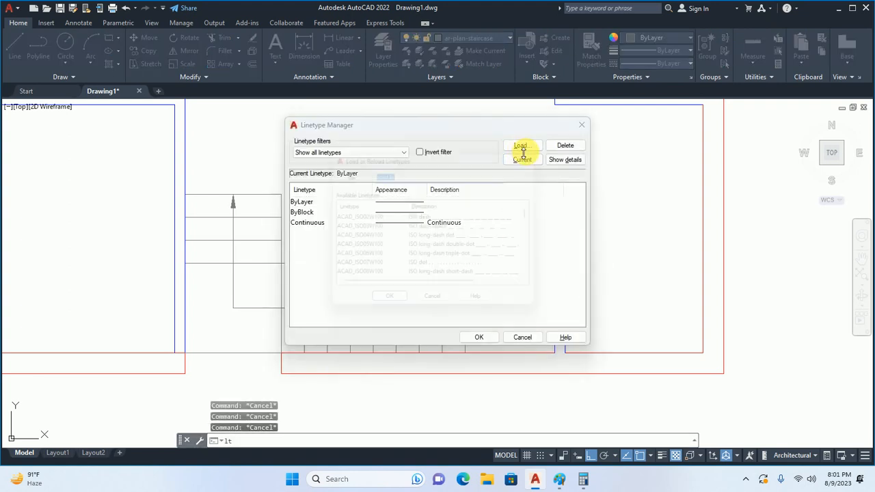
pyautogui.scroll(-9, 403, 260)
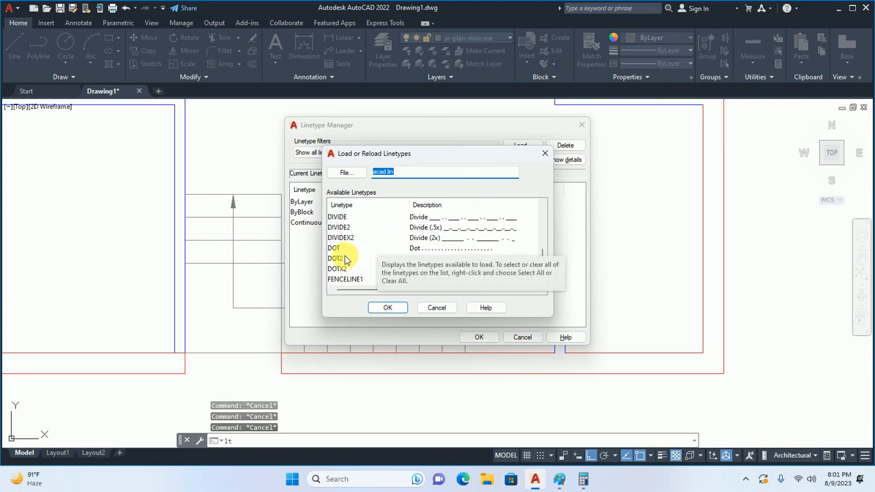
pyautogui.scroll(-3, 347, 263)
pyautogui.click(339, 218)
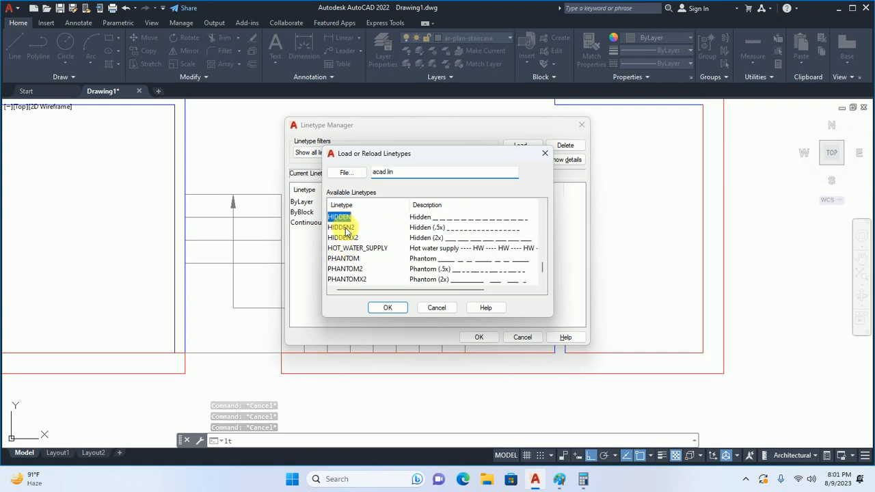
pyautogui.click(387, 308)
pyautogui.click(473, 338)
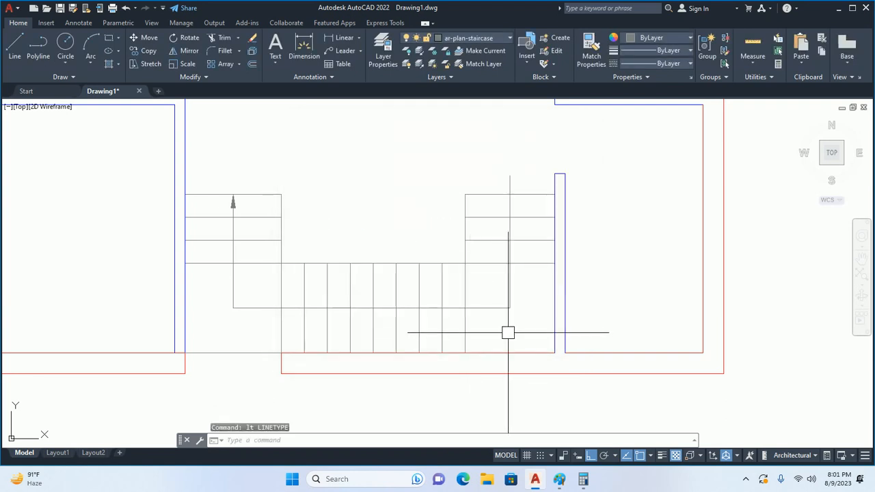
# Assign the HIDDEN linetype to the rightmost vertical tread line of the middle flight.
pyautogui.click(464, 284)
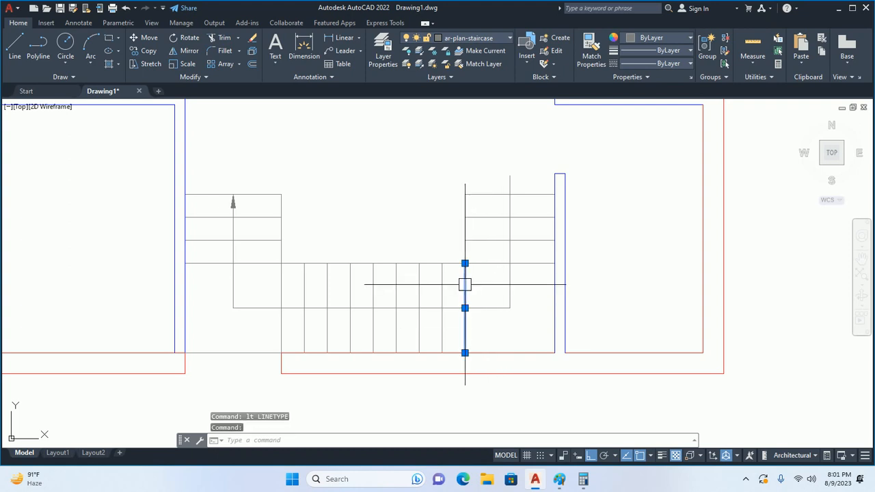
pyautogui.click(649, 52)
pyautogui.click(645, 64)
pyautogui.click(644, 64)
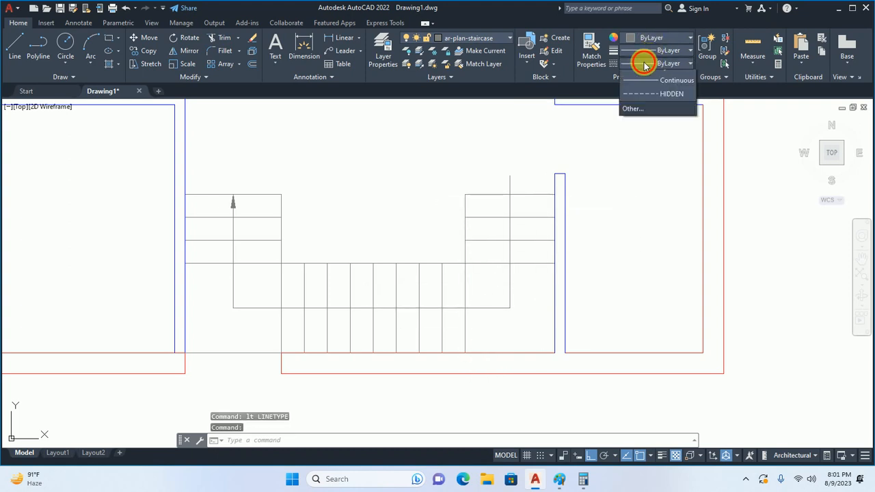
pyautogui.press('Escape')
pyautogui.click(644, 64)
pyautogui.click(646, 121)
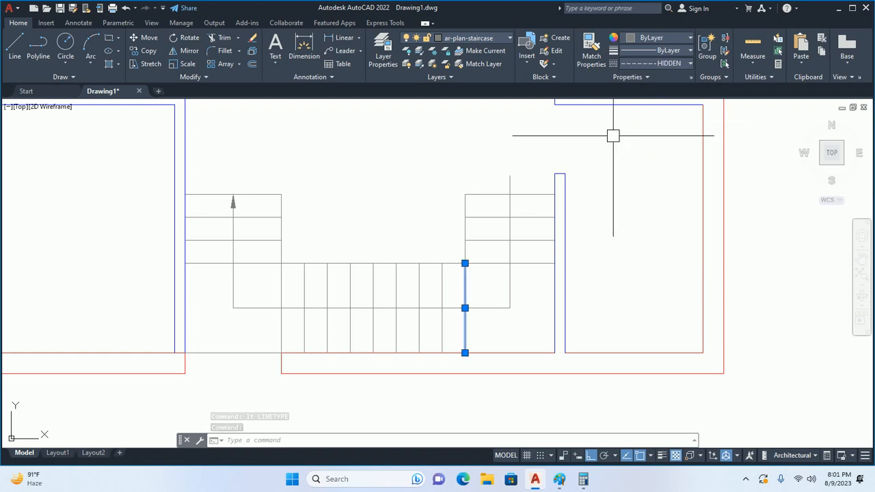
pyautogui.press('Escape')
pyautogui.press('Escape')
# Set the drawing's linetype scale factor to 10 and raise it to 20.
pyautogui.write('lts')
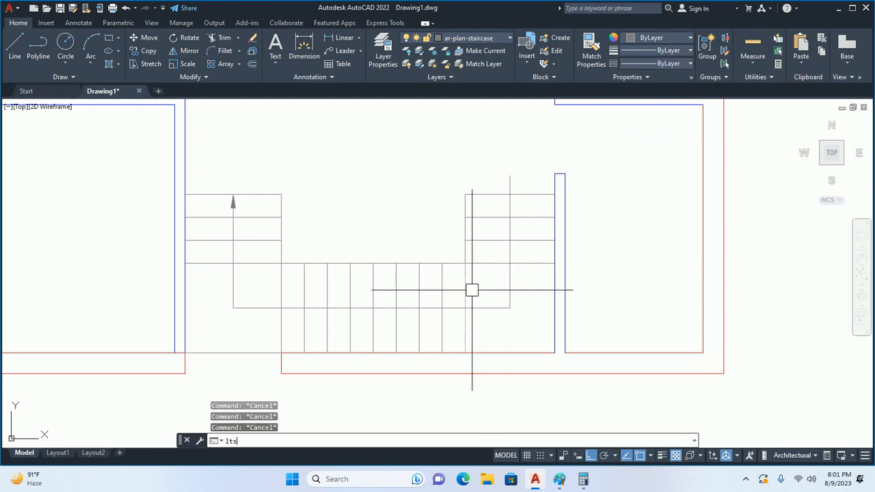
pyautogui.press('Return')
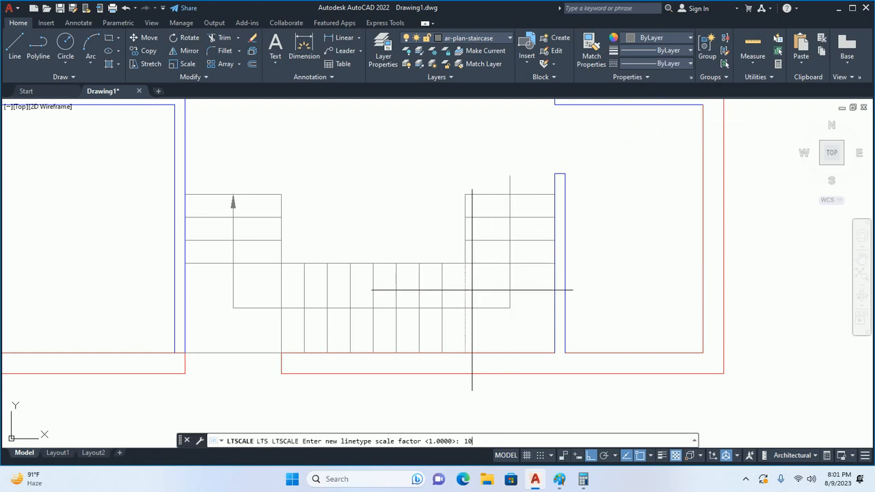
pyautogui.write('10')
pyautogui.press('Return')
pyautogui.press('Escape')
pyautogui.press('Return')
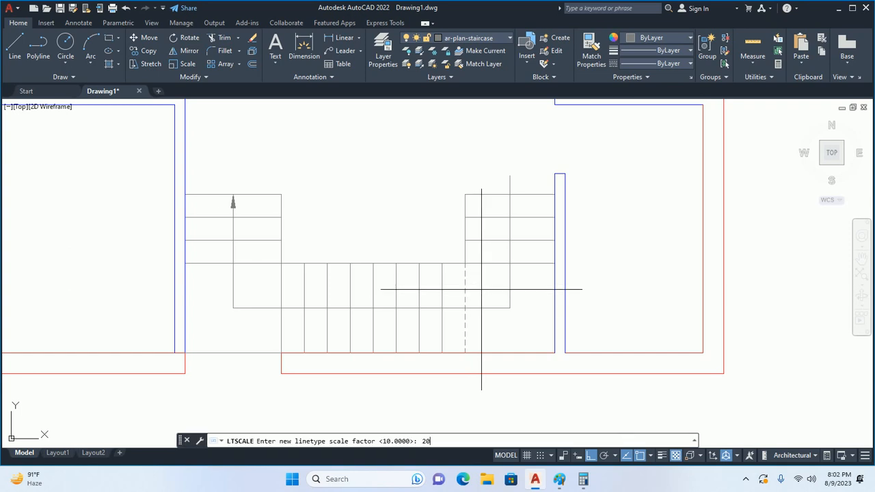
pyautogui.write('20')
pyautogui.press('Return')
pyautogui.press('Escape')
pyautogui.press('Escape')
# Match the middle flight's and left flight's lines, and the horizontal base line, to the hidden tread line's properties.
pyautogui.write('ma')
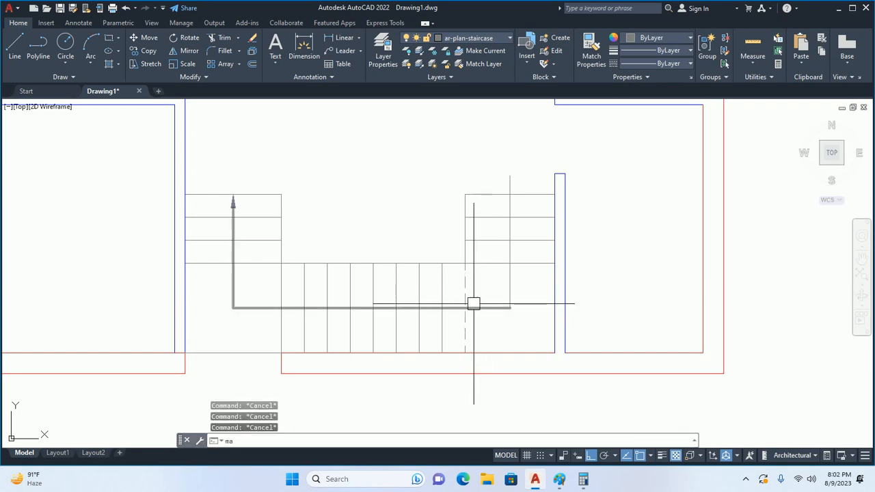
pyautogui.press('Return')
pyautogui.click(465, 287)
pyautogui.scroll(2, 467, 280)
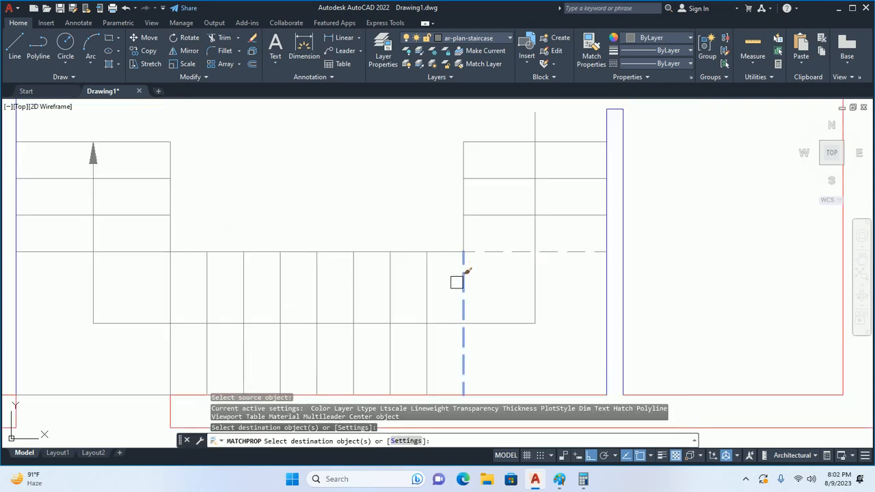
pyautogui.scroll(-4, 455, 280)
pyautogui.press('Escape')
pyautogui.press('Escape')
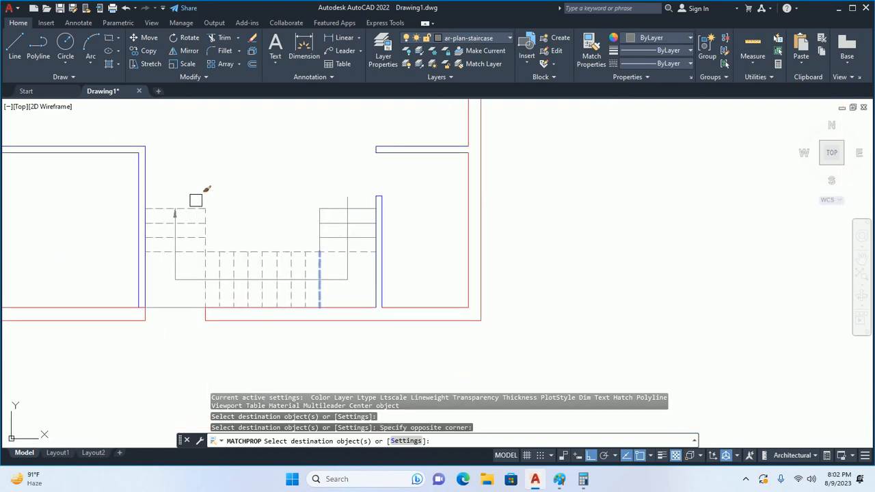
# Match the right flight's base line and the vertical tread line below it to a continuous tread of the right flight.
pyautogui.moveTo(329, 285); pyautogui.dragTo(372, 290, button='middle')
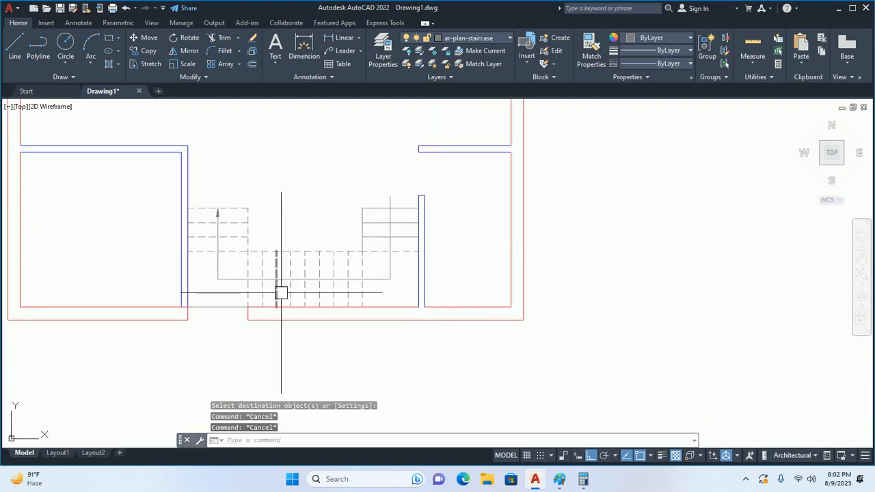
pyautogui.scroll(3, 281, 293)
pyautogui.press('Return')
pyautogui.click(434, 207)
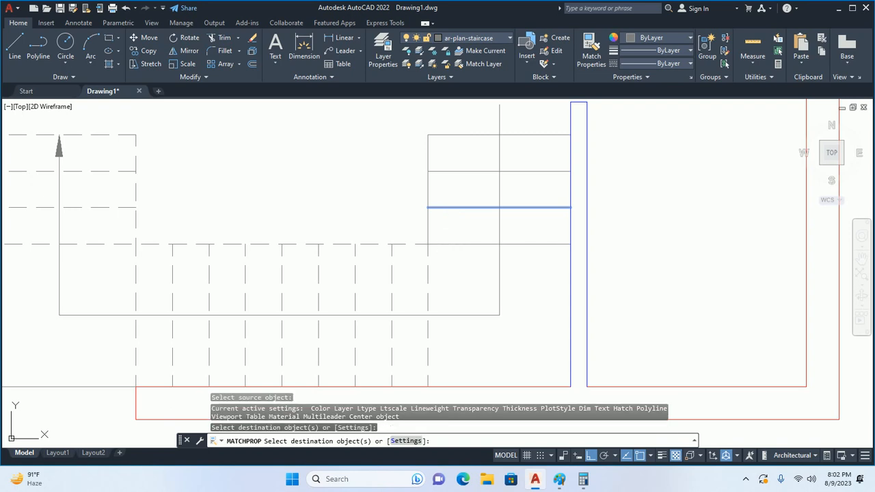
pyautogui.press('Escape')
pyautogui.press('Escape')
pyautogui.scroll(-4, 479, 263)
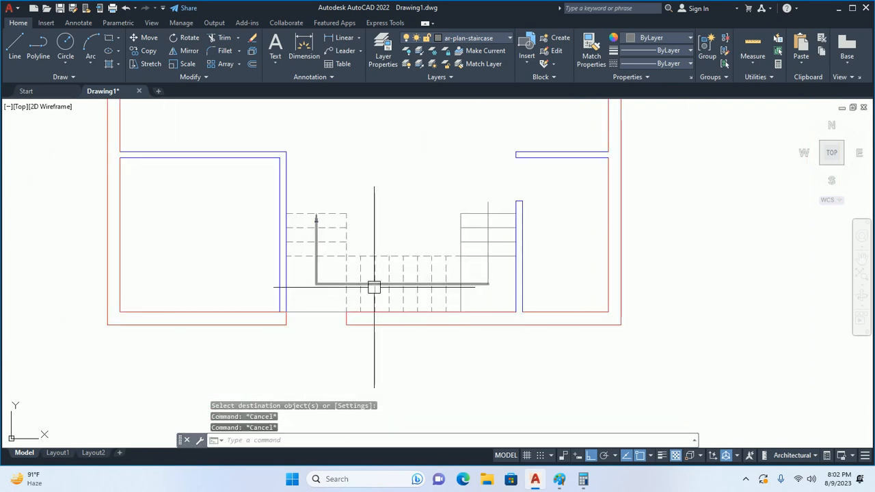
# Match the line across the bottom wall opening to the dashed staircase edge's properties.
pyautogui.moveTo(458, 317); pyautogui.dragTo(479, 290, button='middle')
pyautogui.press('Escape')
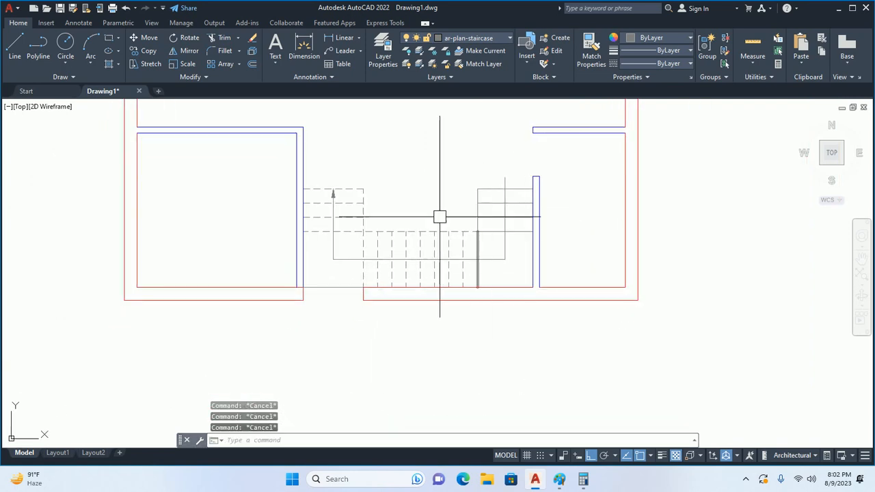
pyautogui.moveTo(440, 216); pyautogui.dragTo(428, 264, button='middle')
pyautogui.scroll(4, 336, 335)
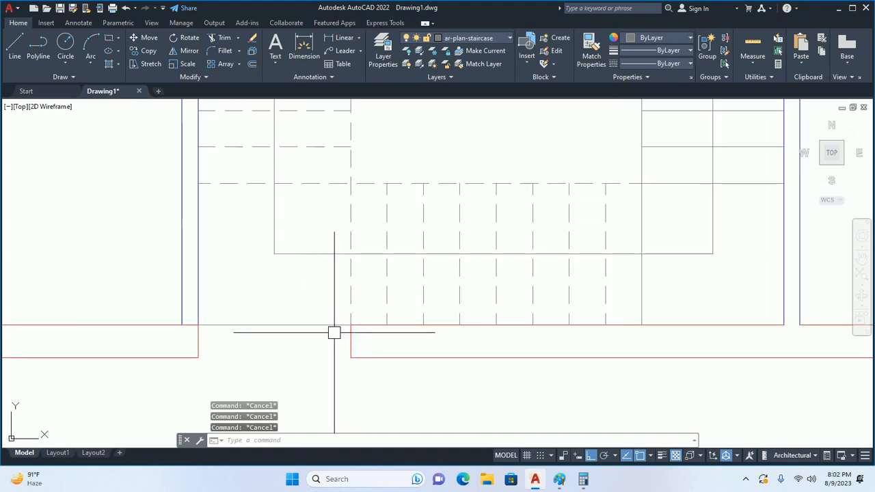
pyautogui.press('Return')
pyautogui.click(354, 303)
pyautogui.click(320, 303)
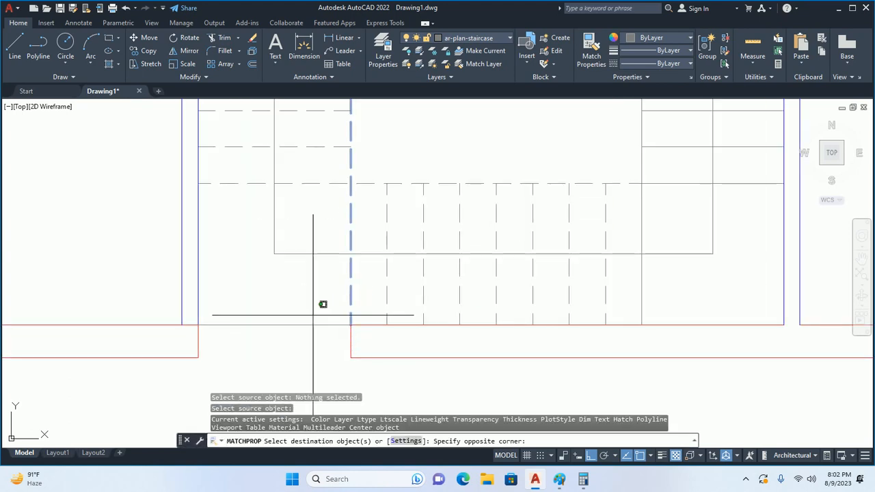
pyautogui.click(287, 332)
pyautogui.press('Escape')
pyautogui.scroll(-5, 322, 313)
pyautogui.moveTo(390, 340); pyautogui.dragTo(418, 329, button='middle')
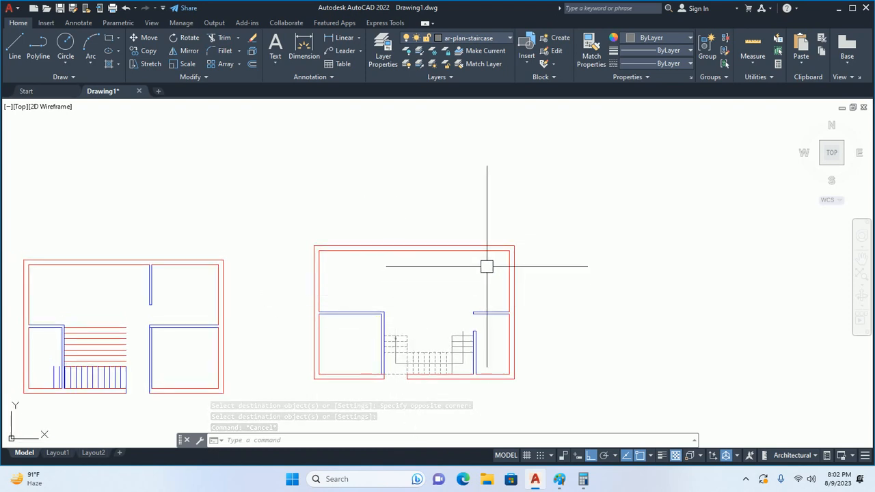
pyautogui.write('o')
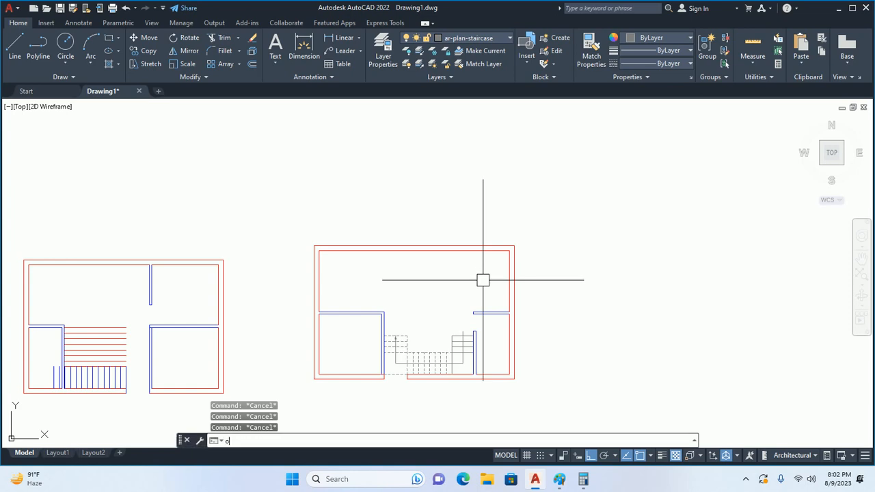
pyautogui.press('Return')
pyautogui.write('1')
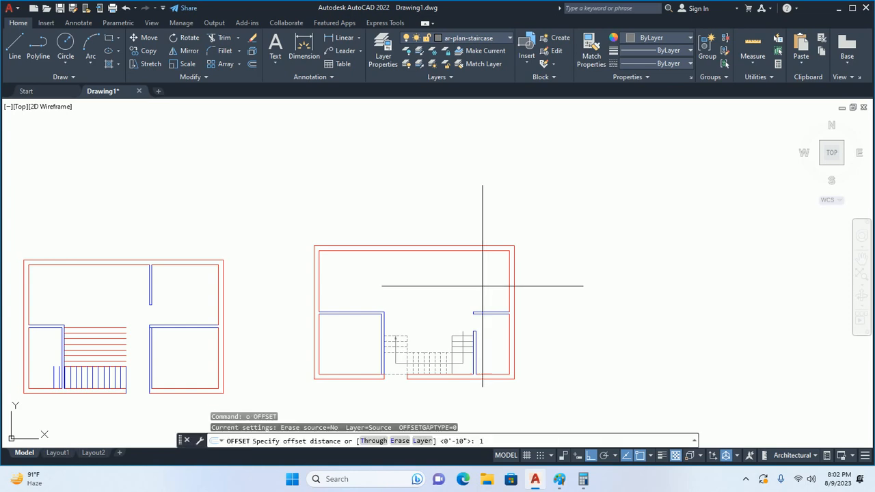
pyautogui.press('Escape')
pyautogui.press('Escape')
pyautogui.press('Escape')
pyautogui.scroll(4, 483, 286)
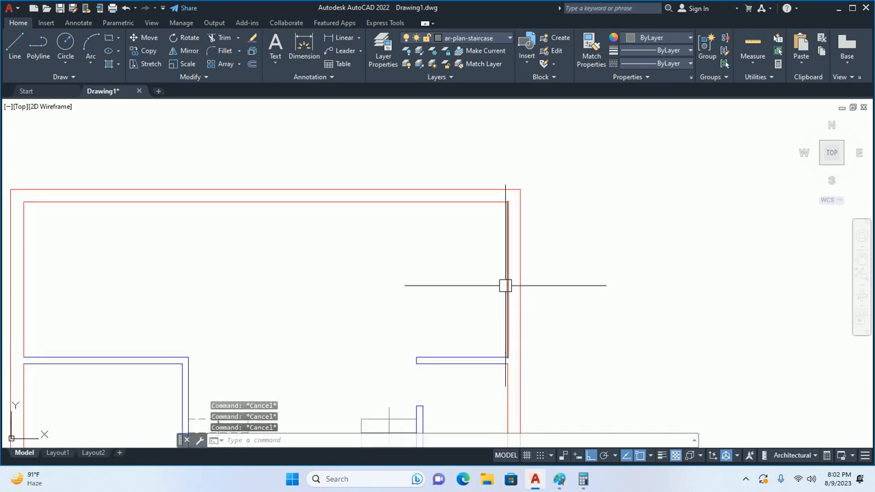
pyautogui.press('Return')
pyautogui.press('Escape')
# Offset the upper room's right inner boundary wall line 11' inward on the second floor plan.
pyautogui.write('o')
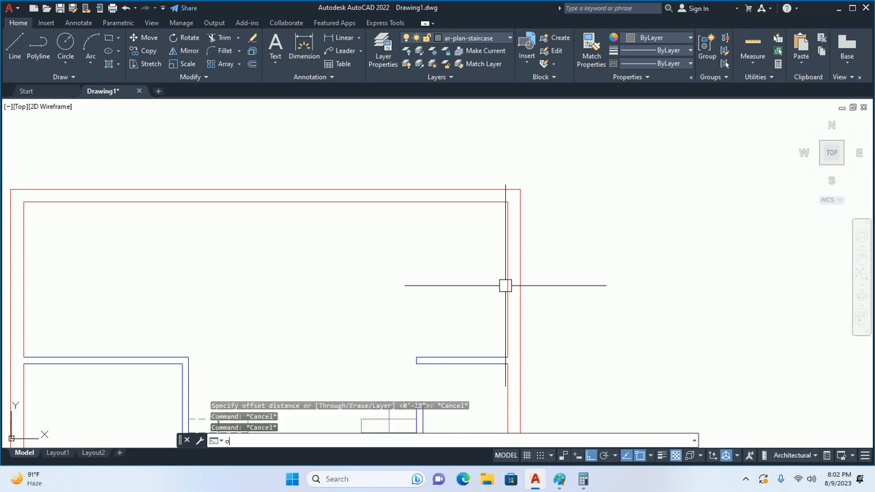
pyautogui.press('Return')
pyautogui.write('1')
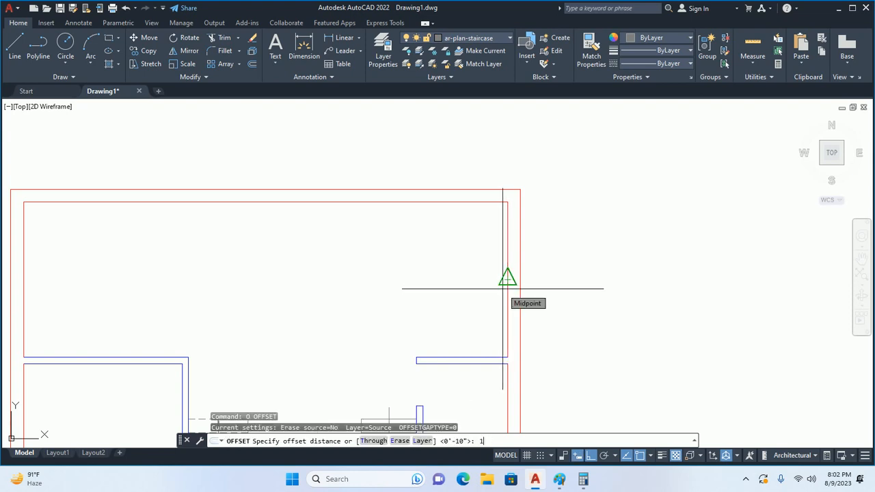
pyautogui.write('1')
pyautogui.press('Return')
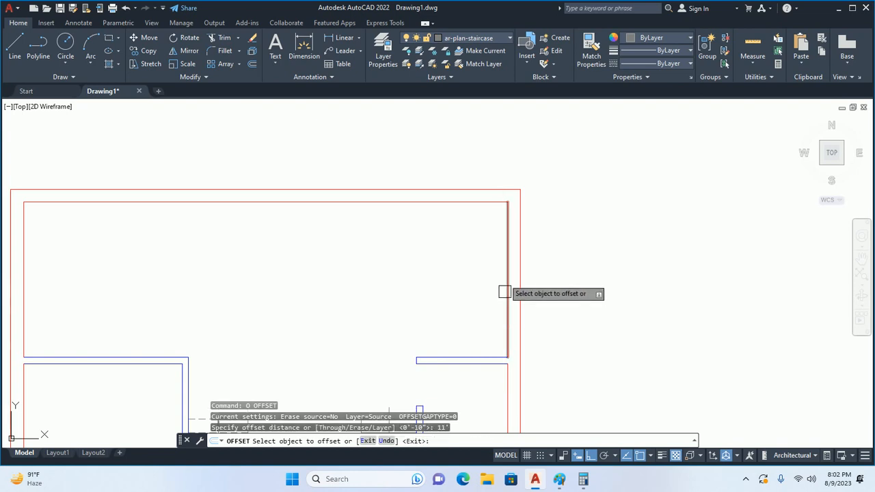
pyautogui.click(506, 292)
pyautogui.click(428, 287)
pyautogui.press('Escape')
pyautogui.moveTo(428, 287); pyautogui.dragTo(445, 285, button='middle')
pyautogui.press('Return')
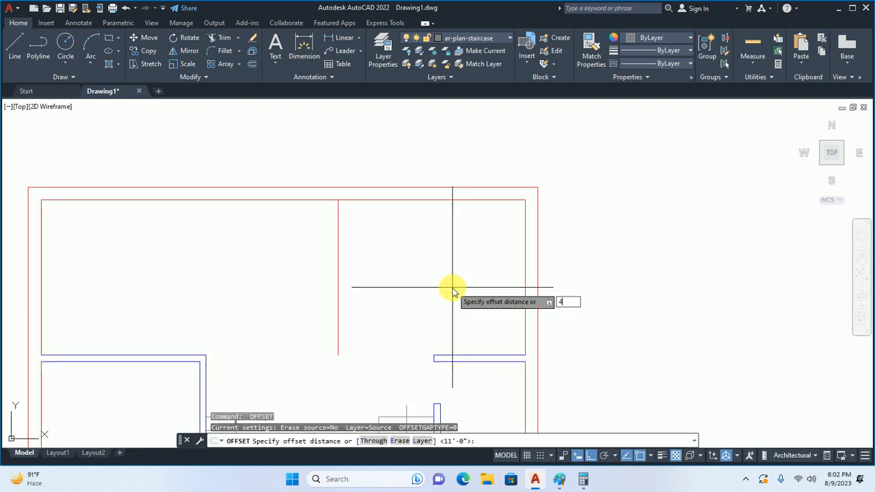
pyautogui.write('4.5')
pyautogui.press('Return')
pyautogui.press('Escape')
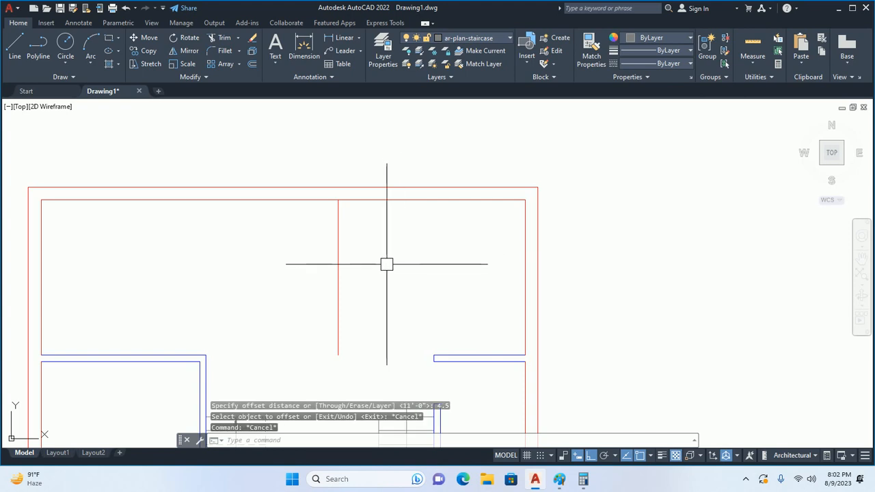
pyautogui.press('Return')
pyautogui.write('0')
pyautogui.press('Escape')
# Offset the new vertical wall line 4.5" to its left to give the partition its thickness.
pyautogui.press('Return')
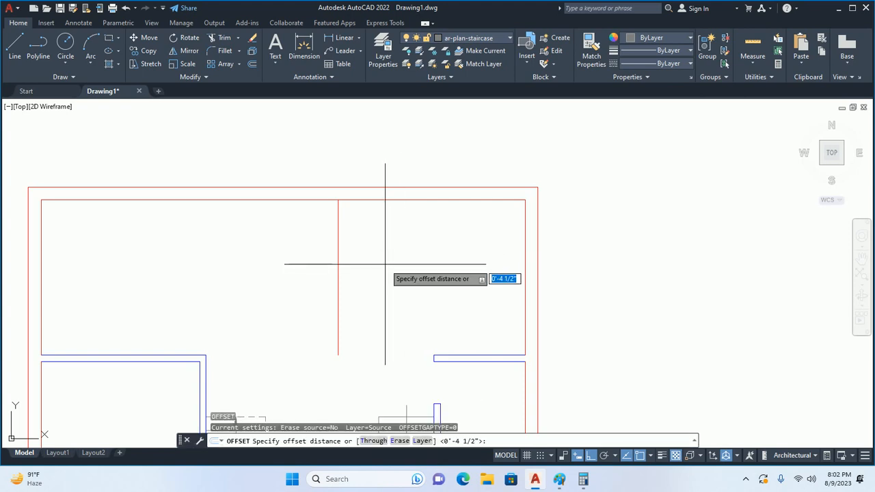
pyautogui.write('4.5')
pyautogui.press('Return')
pyautogui.click(338, 219)
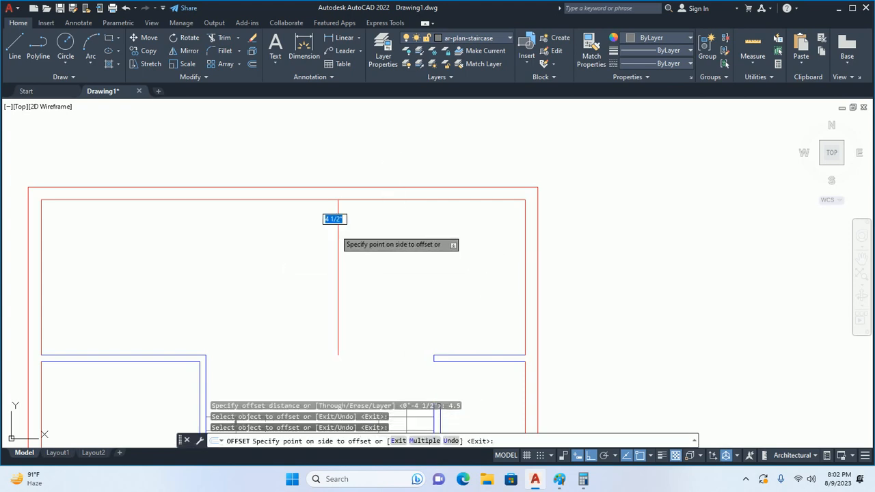
pyautogui.click(247, 250)
pyautogui.moveTo(247, 250); pyautogui.dragTo(271, 207, button='middle')
pyautogui.press('Escape')
# Fillet the vertical partition's two lines with the right horizontal partition's lines at radius 0, and erase the leftover end line.
pyautogui.write('f')
pyautogui.press('Return')
pyautogui.write('r')
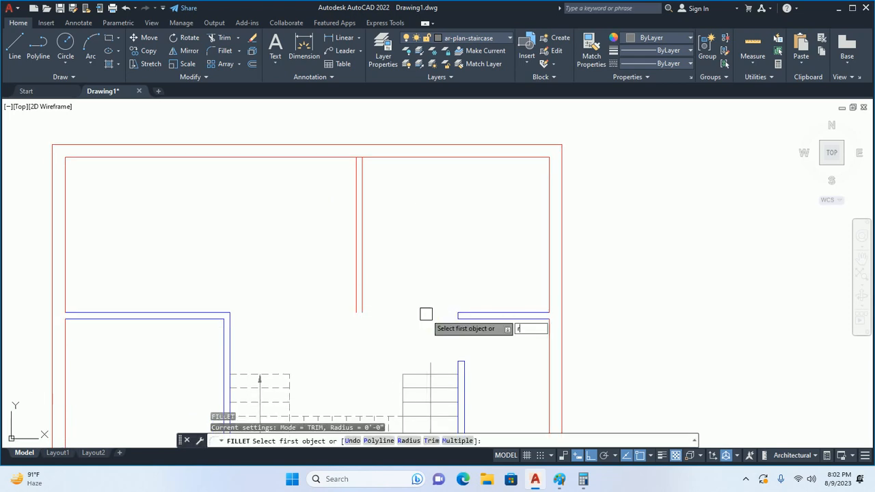
pyautogui.press('Return')
pyautogui.write('0')
pyautogui.press('Return')
pyautogui.click(468, 313)
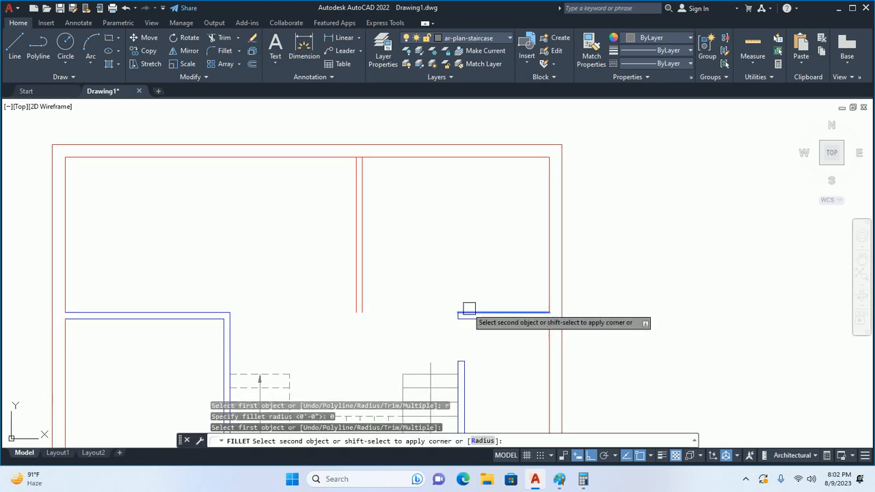
pyautogui.click(366, 276)
pyautogui.press('Return')
pyautogui.click(356, 283)
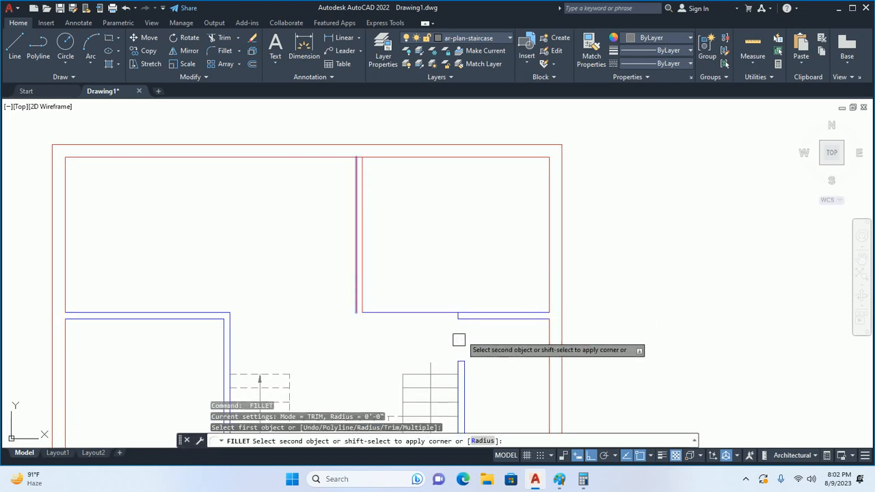
pyautogui.press('Escape')
pyautogui.press('Escape')
pyautogui.click(457, 311)
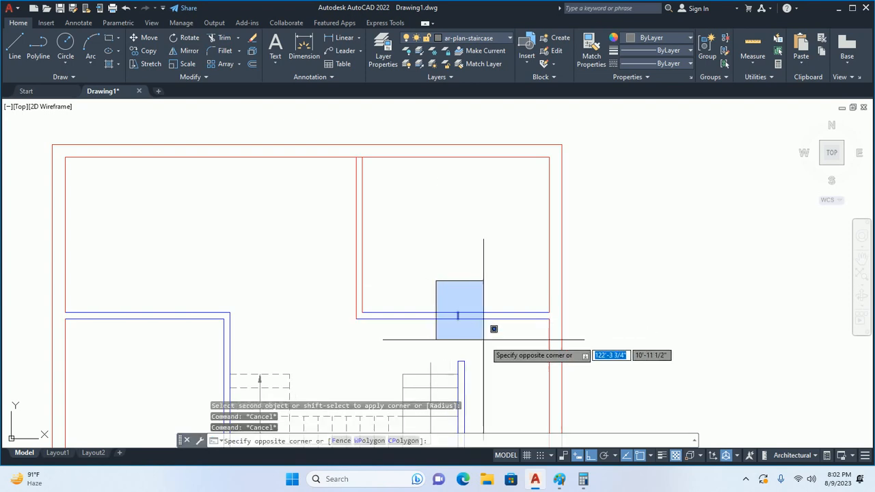
pyautogui.press('Escape')
# Measure the gap between the right flight's top tread and the horizontal partition above with a linear dimension.
pyautogui.moveTo(468, 336); pyautogui.dragTo(516, 307, button='middle')
pyautogui.scroll(2, 469, 324)
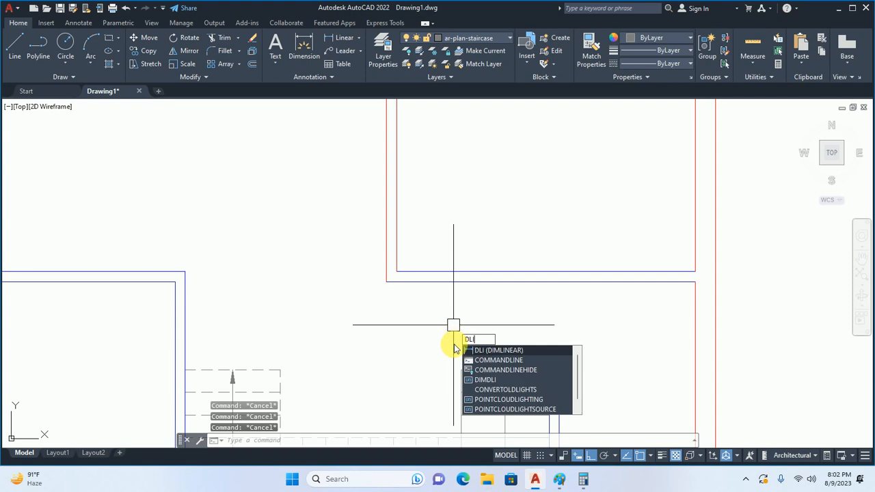
pyautogui.press('Return')
pyautogui.click(461, 370)
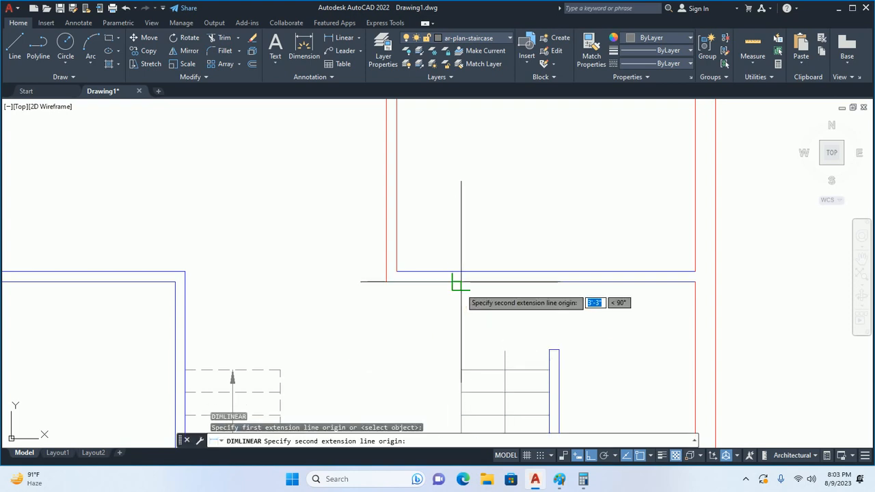
pyautogui.click(456, 280)
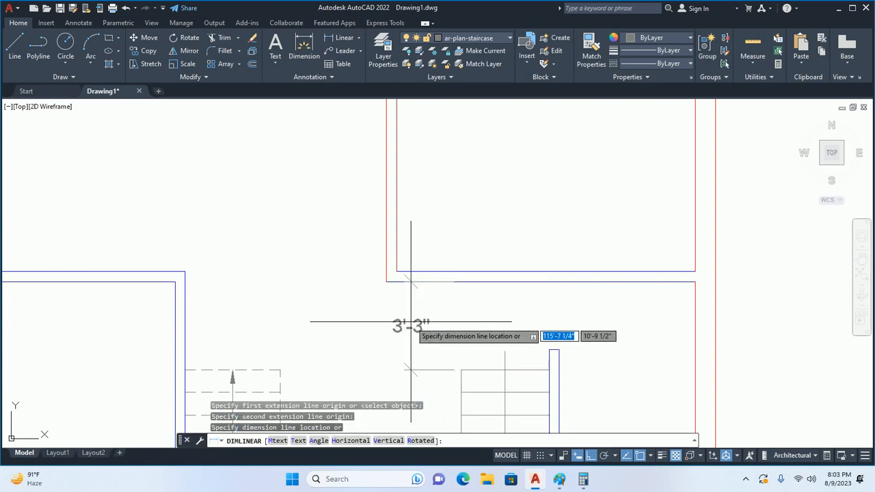
pyautogui.press('Escape')
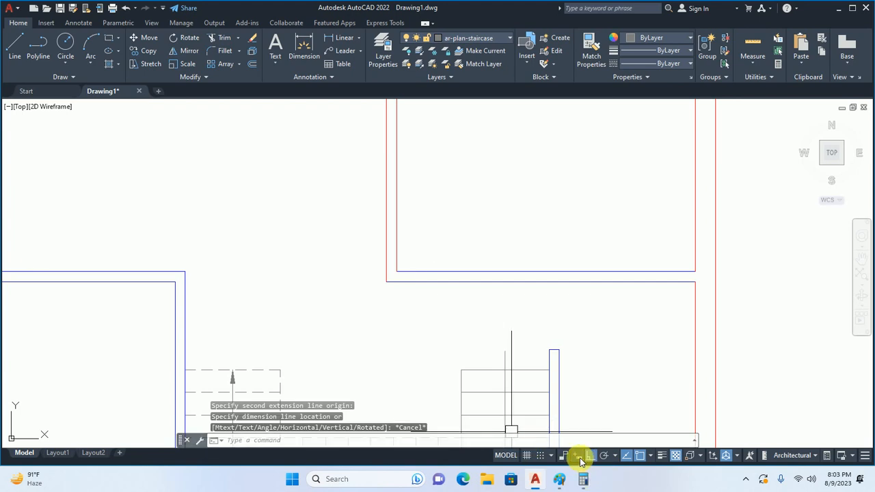
# Match both lines of the new vertical partition to the horizontal partition line's properties.
pyautogui.scroll(-3, 502, 332)
pyautogui.press('Escape')
pyautogui.press('Escape')
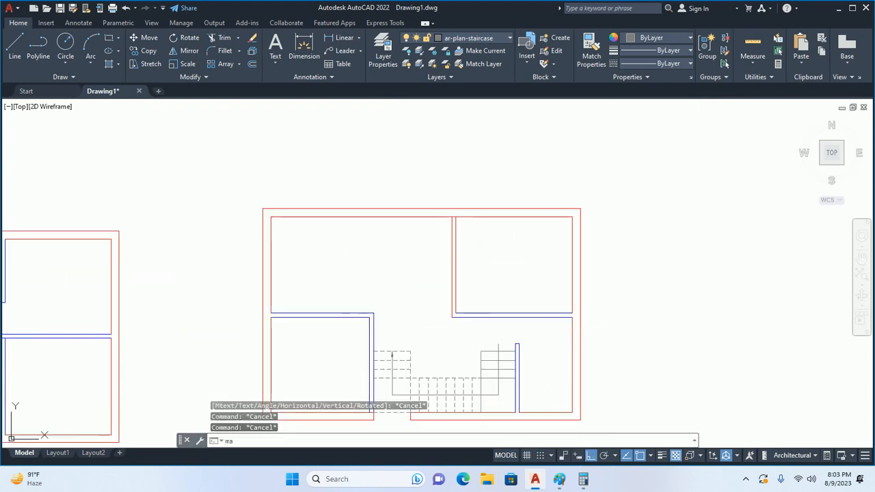
pyautogui.write('ma')
pyautogui.press('Return')
pyautogui.click(483, 312)
pyautogui.click(482, 283)
pyautogui.click(441, 301)
pyautogui.press('Return')
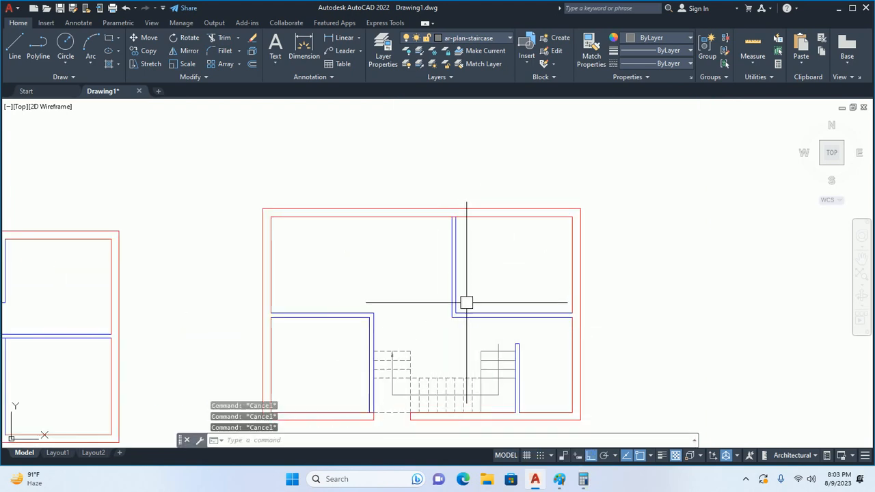
# Extend the right horizontal partition's upper line to the outer line of the vertical partition.
pyautogui.write('ex')
pyautogui.press('Return')
pyautogui.scroll(3, 465, 306)
pyautogui.press('Return')
pyautogui.press('Escape')
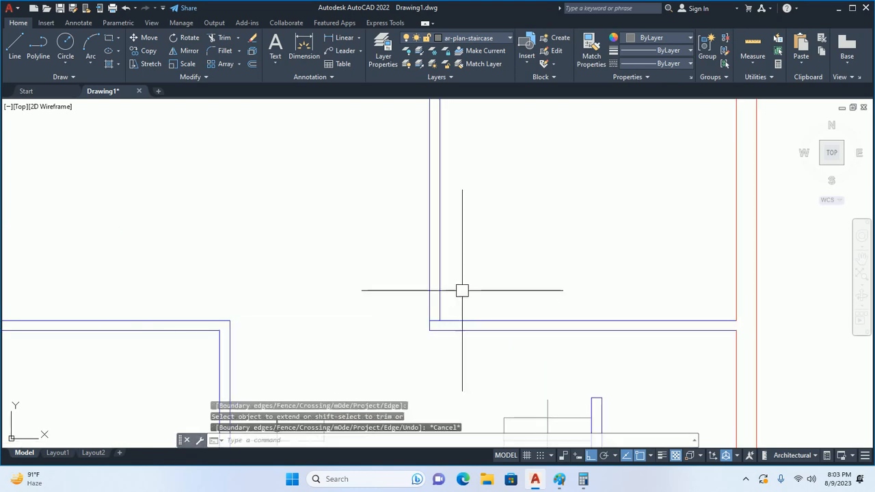
pyautogui.scroll(-3, 463, 289)
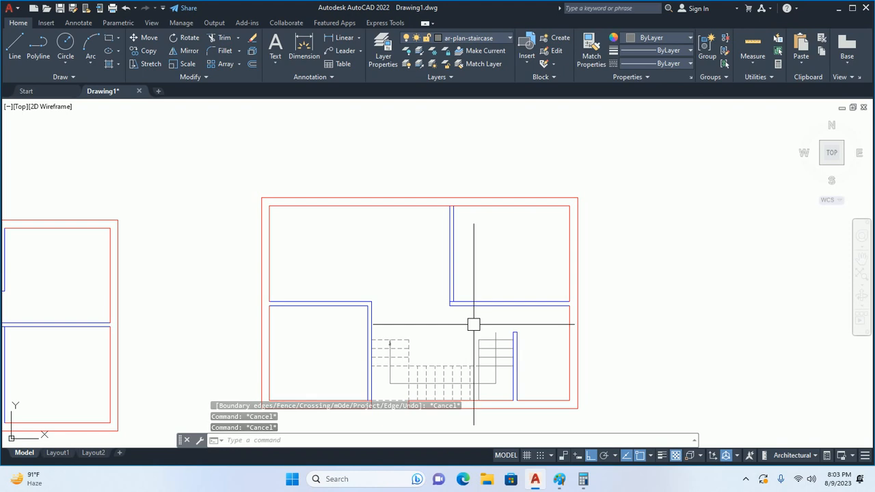
# Offset the right horizontal partition's upper line 3' upward to mark the door opening.
pyautogui.moveTo(447, 277)
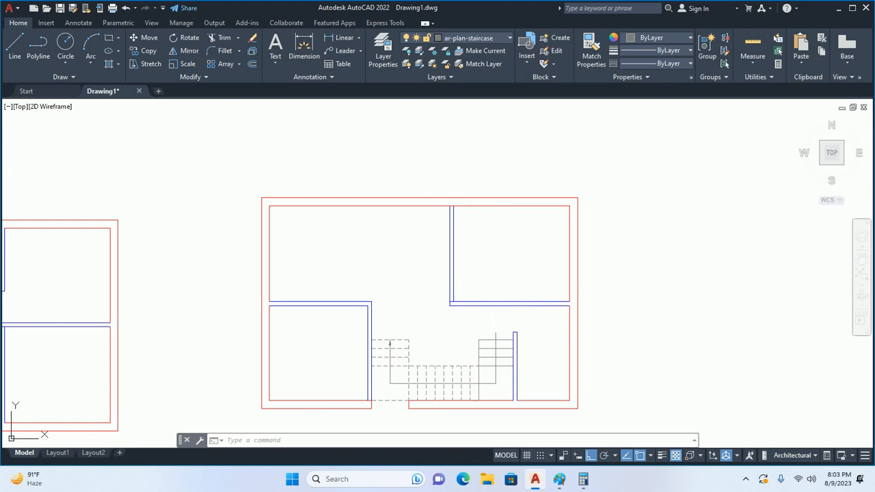
pyautogui.press('Escape')
pyautogui.write('o')
pyautogui.press('Return')
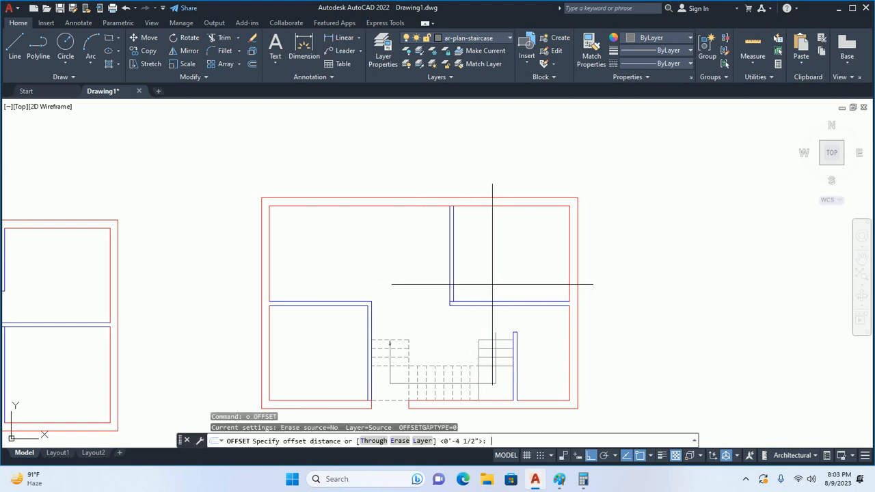
pyautogui.write('3')
pyautogui.press('Return')
pyautogui.scroll(5, 478, 292)
pyautogui.press('Escape')
pyautogui.press('Escape')
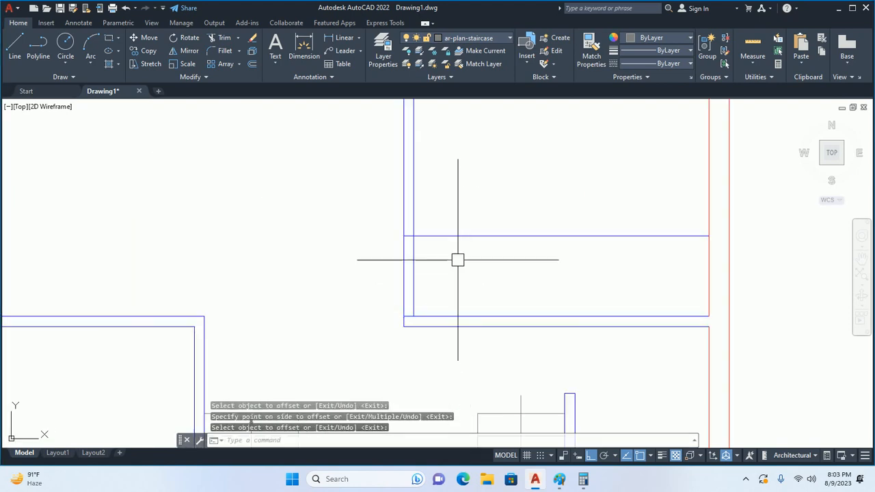
# Trim the vertical partition and the offset line to cut the doorway, keeping a short cap across the partition's lower end.
pyautogui.write('tr')
pyautogui.press('Return')
pyautogui.press('Return')
pyautogui.click(383, 275)
pyautogui.click(464, 265)
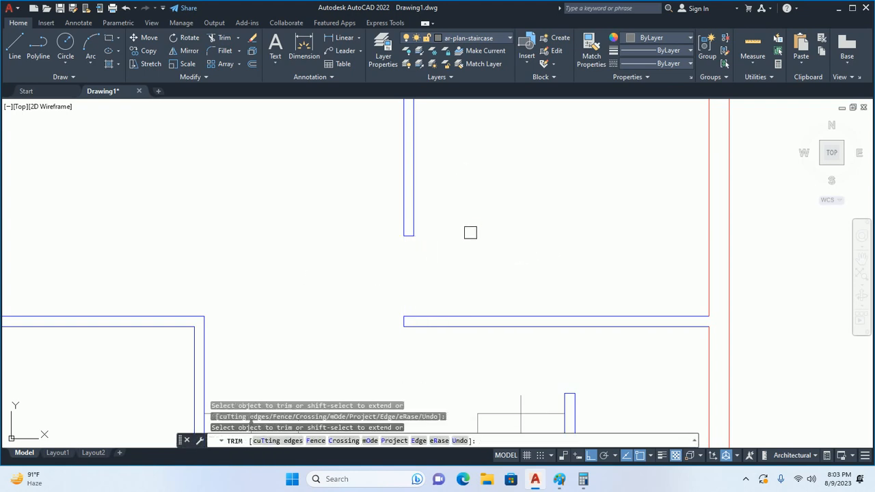
pyautogui.scroll(-5, 465, 241)
pyautogui.scroll(2, 493, 207)
pyautogui.click(492, 208)
pyautogui.scroll(4, 520, 194)
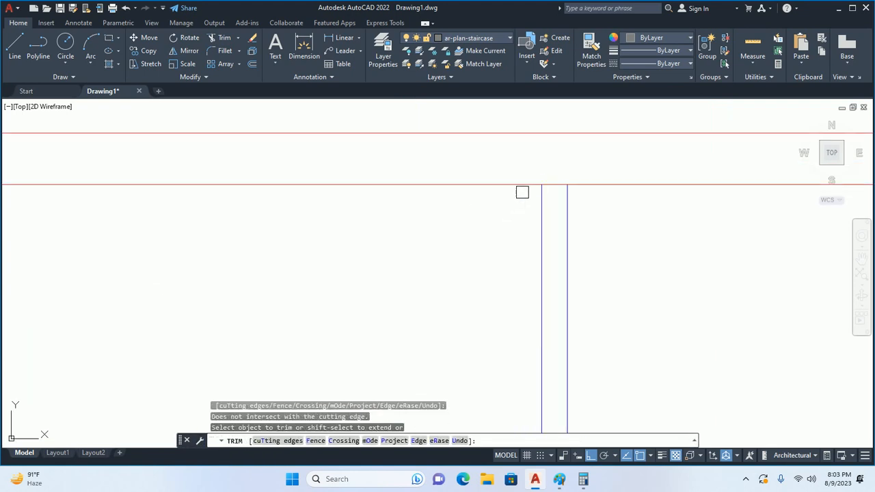
pyautogui.scroll(-5, 522, 193)
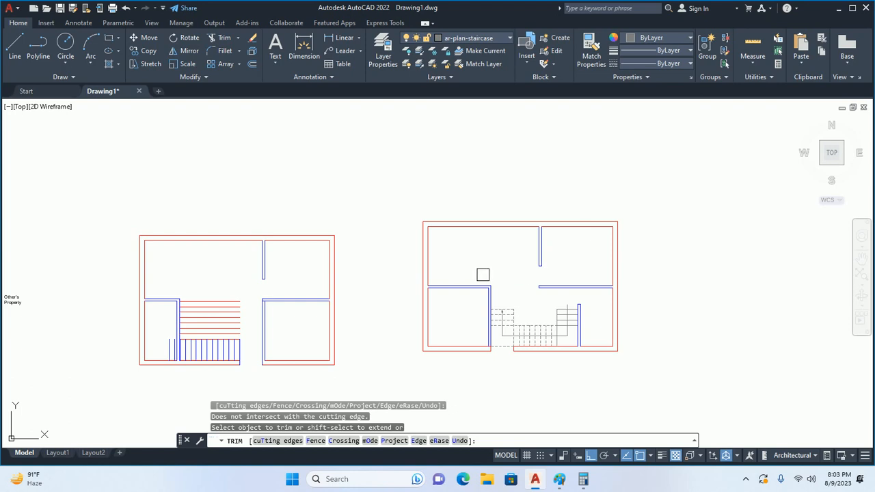
pyautogui.press('Escape')
pyautogui.press('Escape')
pyautogui.press('Escape')
pyautogui.scroll(3, 453, 260)
pyautogui.scroll(-3, 453, 259)
pyautogui.moveTo(464, 263); pyautogui.dragTo(391, 256, button='middle')
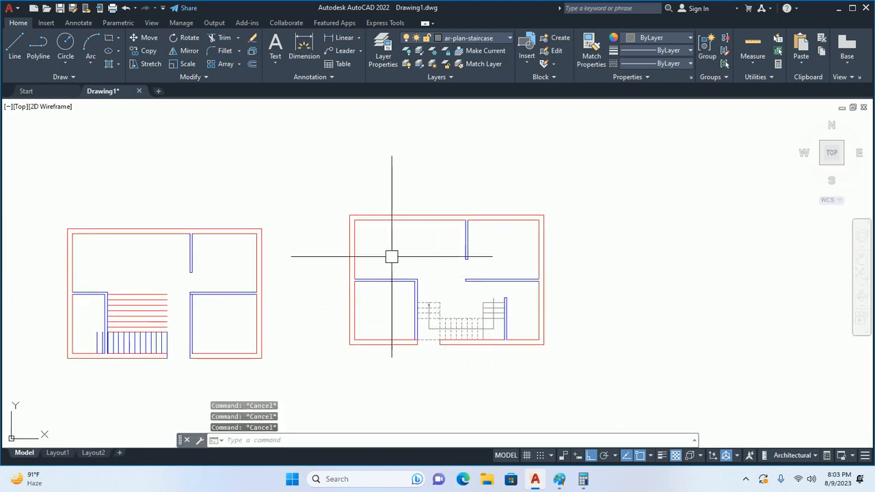
pyautogui.scroll(4, 397, 325)
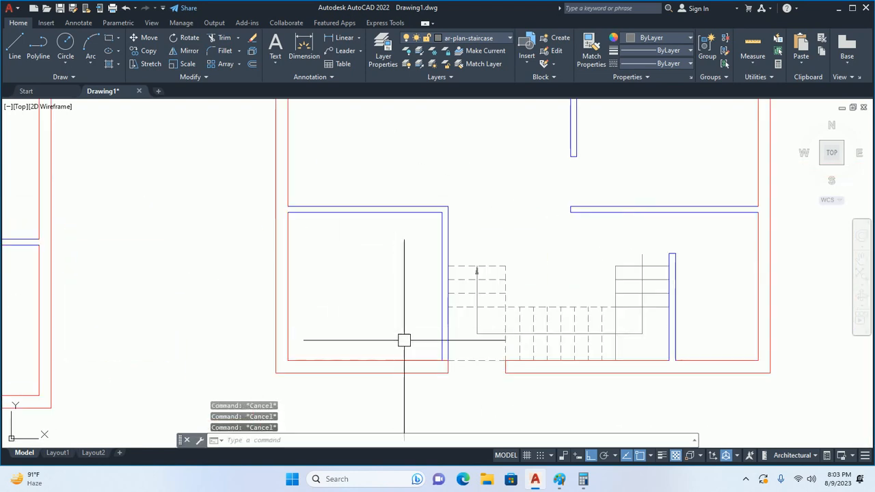
pyautogui.scroll(-3, 451, 359)
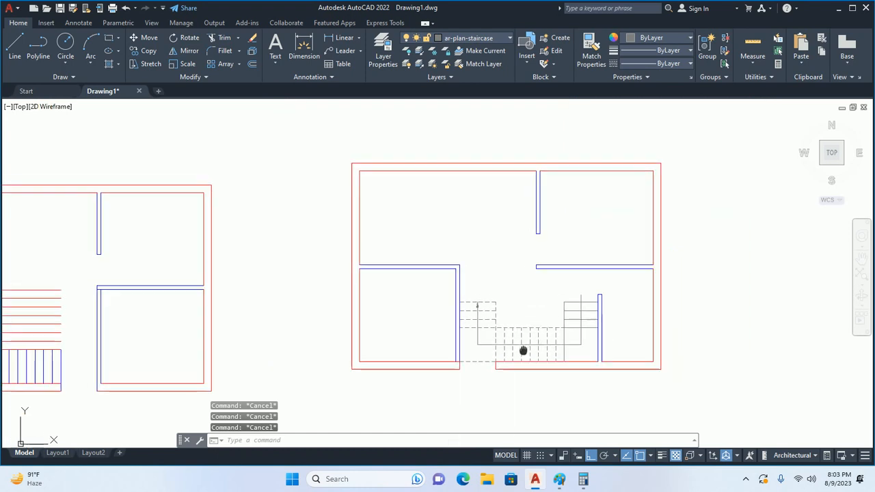
# Create a layer named ar-plan-annotation with the colour white and make it the current layer.
pyautogui.write('la')
pyautogui.press('Return')
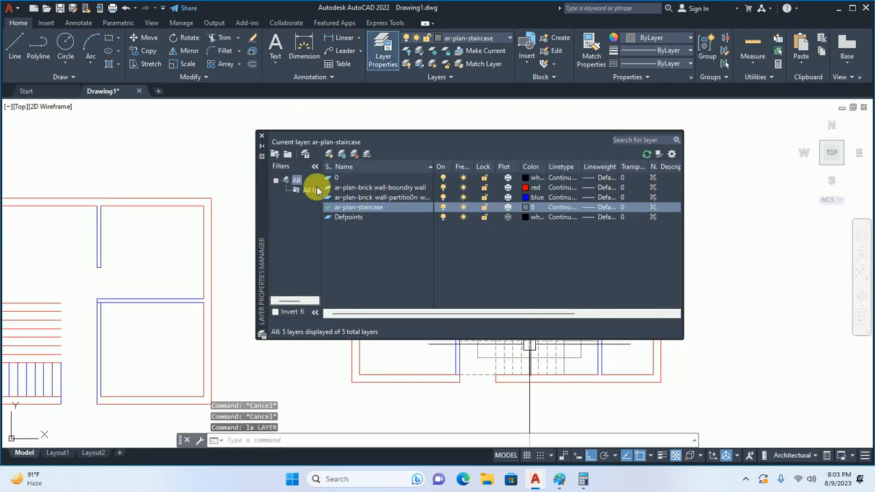
pyautogui.click(329, 155)
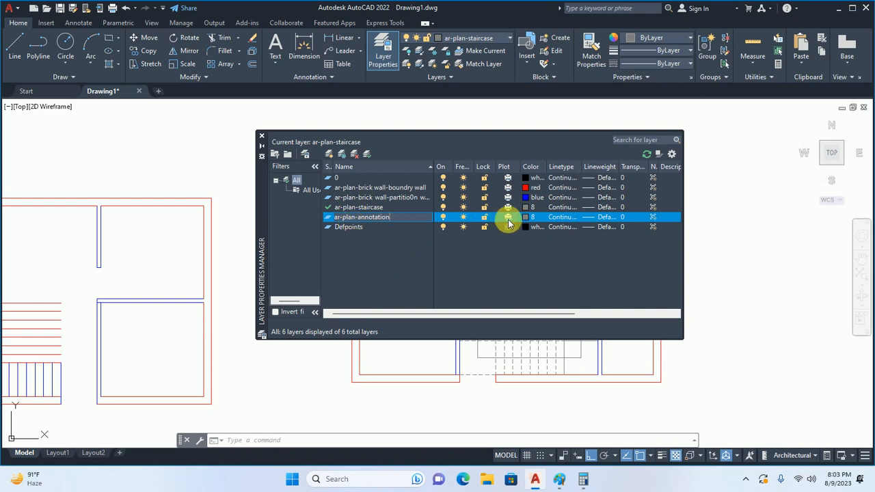
pyautogui.click(527, 219)
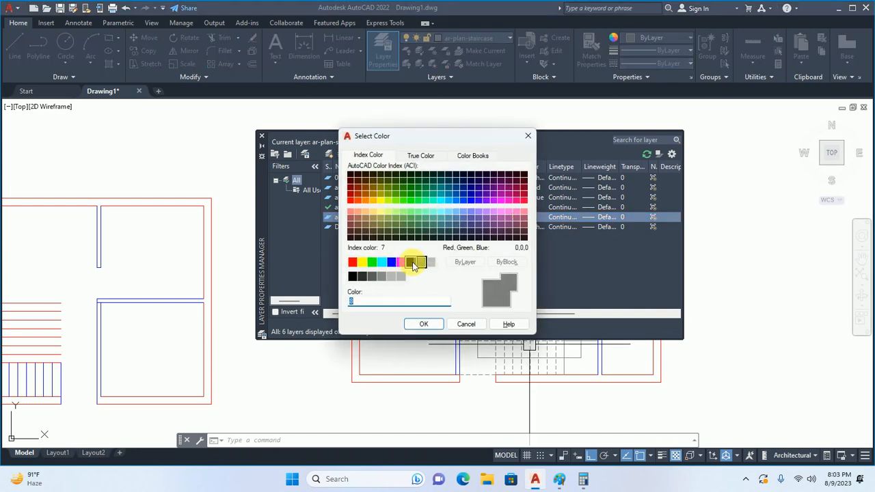
pyautogui.click(413, 262)
pyautogui.click(423, 324)
pyautogui.doubleClick(351, 218)
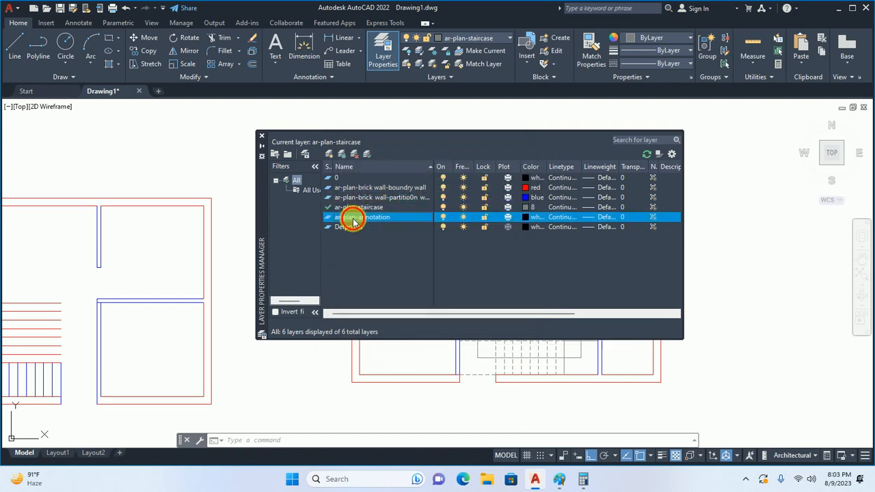
pyautogui.click(261, 136)
pyautogui.moveTo(446, 315); pyautogui.dragTo(451, 293, button='middle')
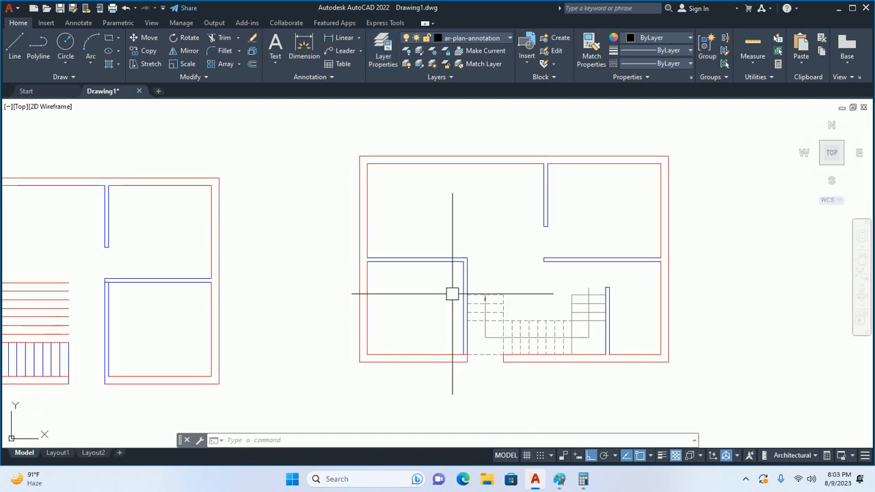
# Add a vertical linear dimension for the bottom wall's thickness at the second plan's lower-left corner, placed outside the left wall.
pyautogui.write('dli')
pyautogui.press('Return')
pyautogui.scroll(4, 363, 363)
pyautogui.click(343, 365)
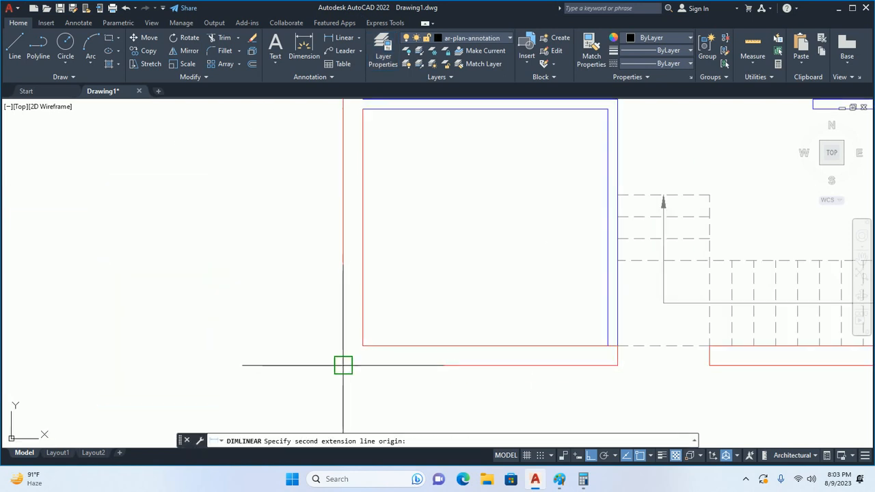
pyautogui.click(363, 345)
pyautogui.click(299, 356)
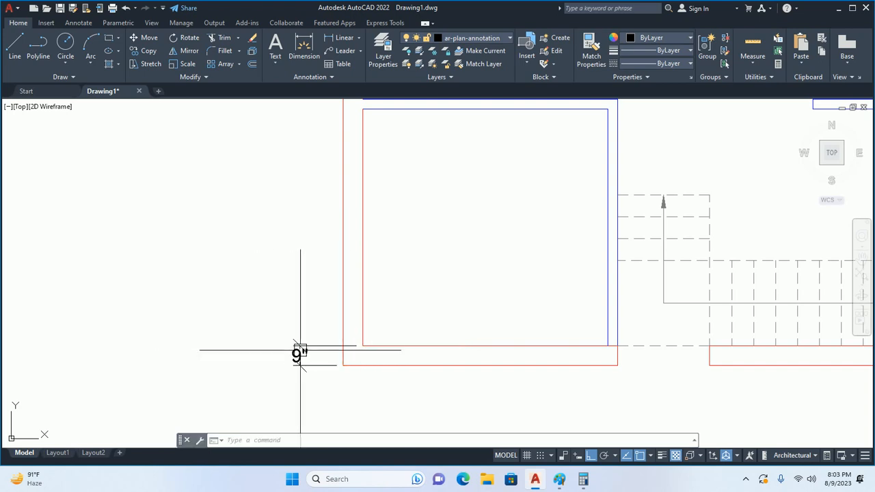
# Continue the left-side dimension chain upward past both partition faces and the top wall's inner and outer faces.
pyautogui.moveTo(339, 335); pyautogui.dragTo(336, 354, button='middle')
pyautogui.write('dco')
pyautogui.press('Return')
pyautogui.moveTo(359, 230); pyautogui.dragTo(284, 353, button='middle')
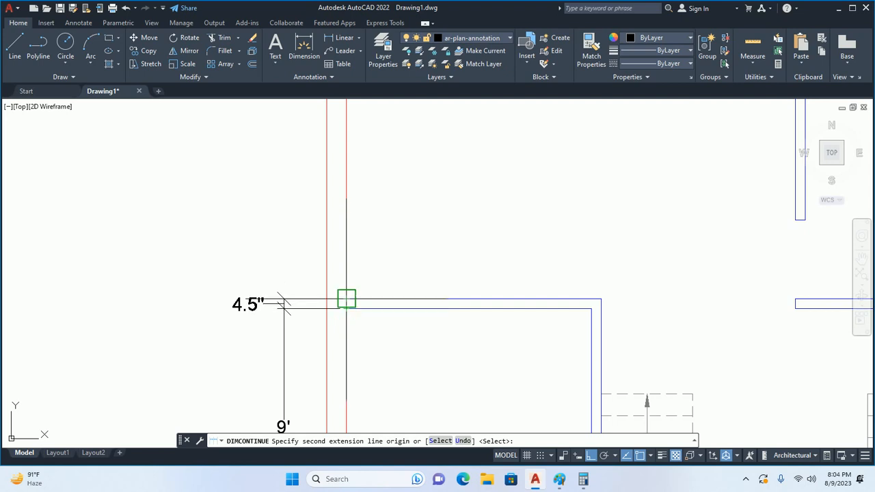
pyautogui.scroll(-5, 347, 299)
pyautogui.scroll(5, 336, 260)
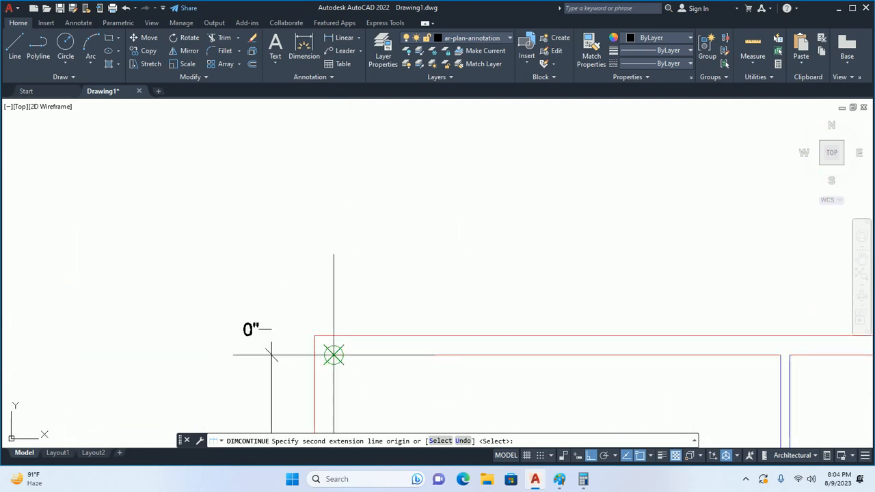
pyautogui.click(334, 335)
pyautogui.press('Escape')
# Add a horizontal linear dimension for the left wall's thickness at the plan's upper-left corner, placed above the top wall.
pyautogui.scroll(-1, 375, 302)
pyautogui.write('dli')
pyautogui.press('Return')
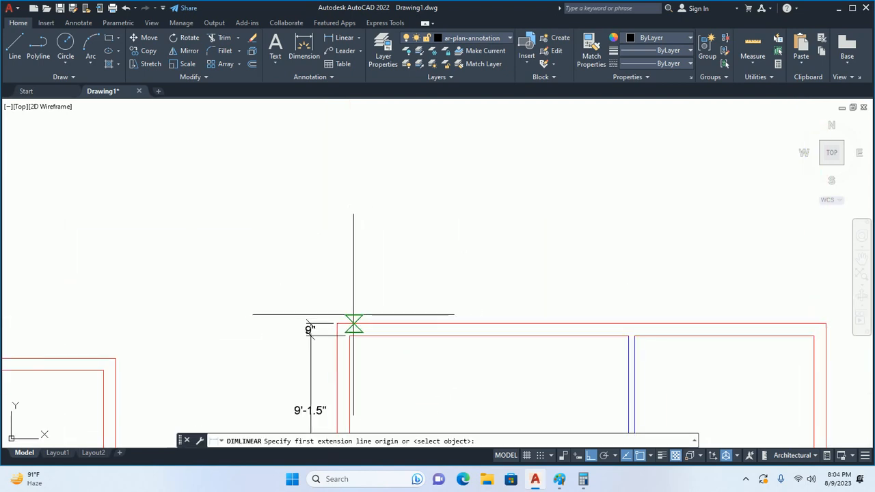
pyautogui.click(343, 298)
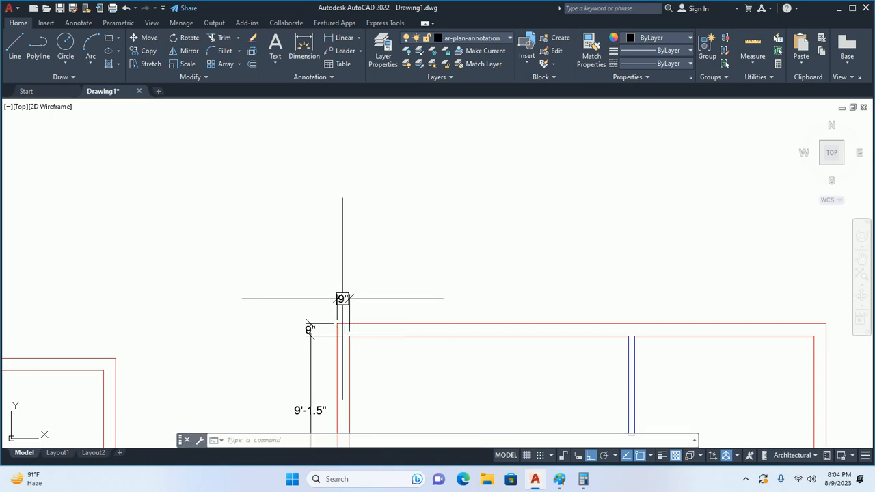
# Continue the dimension chain above the plan across both faces of the vertical partition to the right wall's outer corner.
pyautogui.write('dco')
pyautogui.press('Return')
pyautogui.moveTo(561, 362); pyautogui.dragTo(428, 367, button='middle')
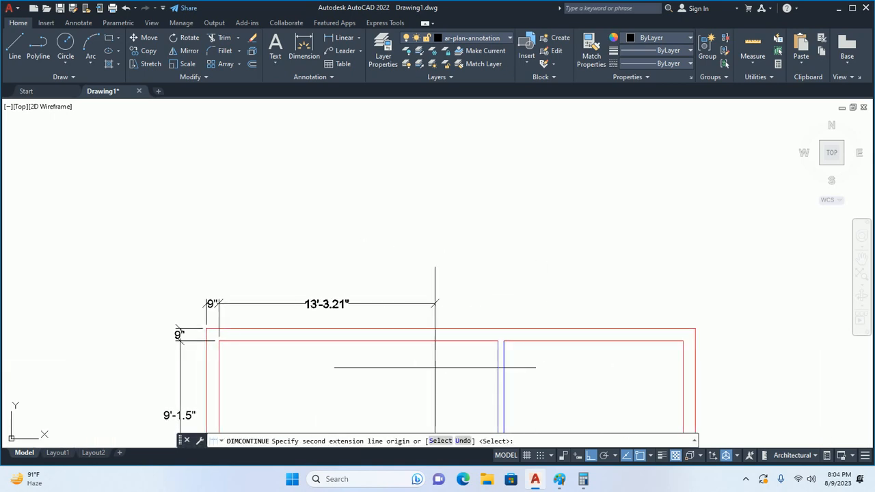
pyautogui.scroll(2, 483, 365)
pyautogui.click(503, 326)
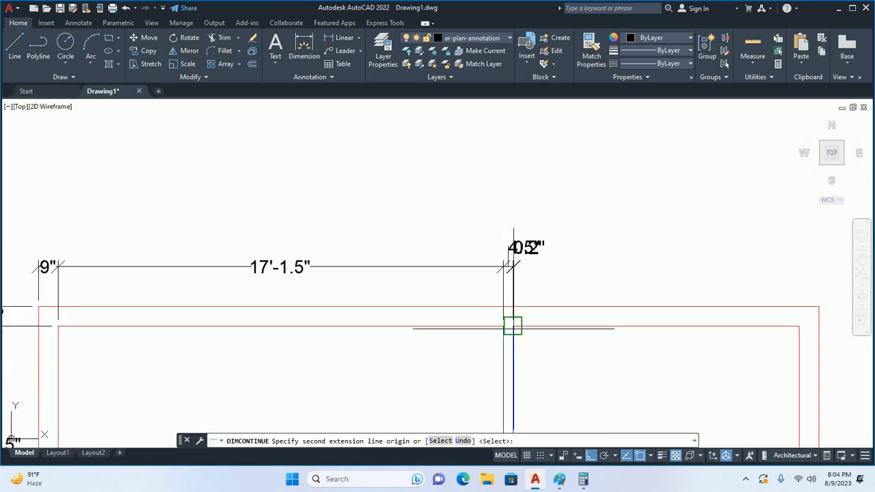
pyautogui.click(512, 326)
pyautogui.scroll(-2, 512, 326)
pyautogui.moveTo(551, 340); pyautogui.dragTo(370, 316, button='middle')
pyautogui.scroll(2, 503, 297)
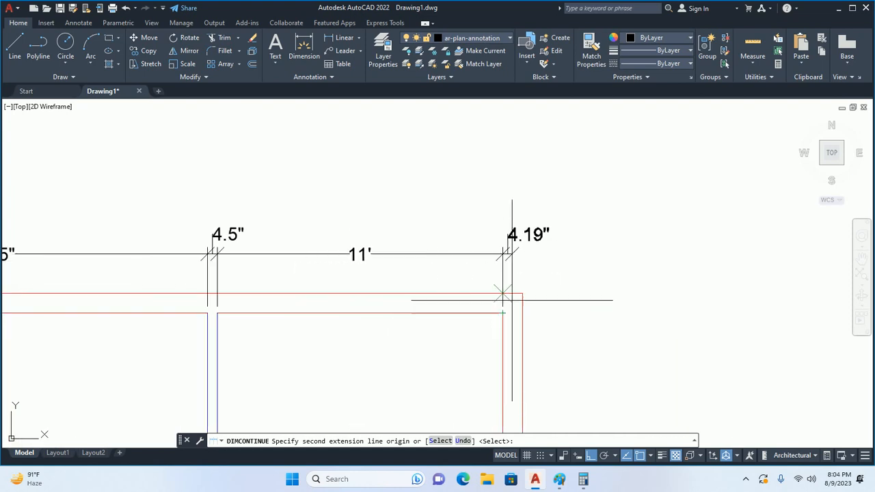
pyautogui.click(521, 295)
pyautogui.press('Escape')
# Add a vertical linear dimension for the top wall's thickness at the upper-right corner, placed outside the right wall.
pyautogui.scroll(-3, 531, 367)
pyautogui.scroll(1, 455, 262)
pyautogui.write('d')
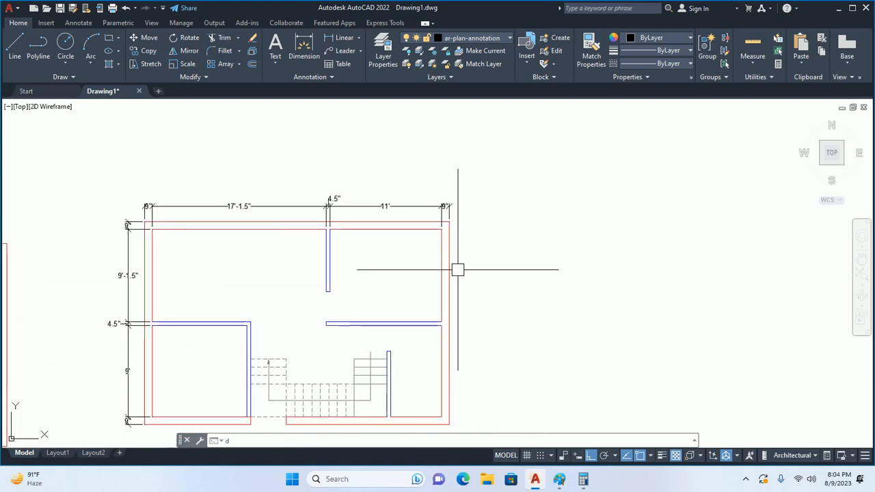
pyautogui.write('li')
pyautogui.press('Return')
pyautogui.scroll(3, 453, 229)
pyautogui.click(442, 209)
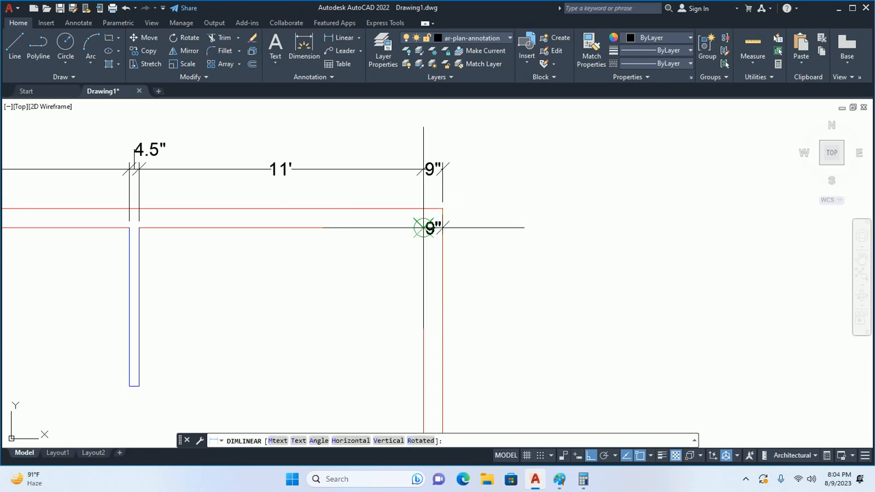
pyautogui.click(480, 218)
pyautogui.scroll(-4, 455, 284)
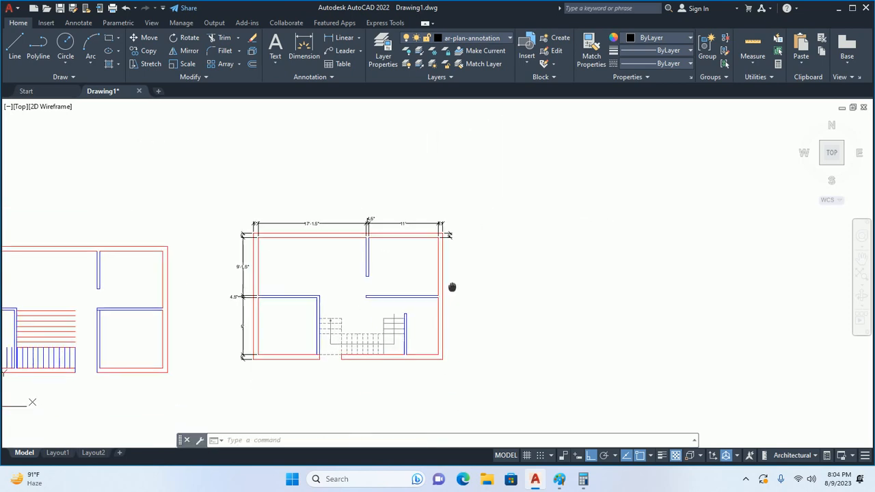
pyautogui.write('co')
pyautogui.press('Return')
pyautogui.scroll(8, 448, 228)
pyautogui.press('Escape')
# Continue the right-side dimension chain downward past both faces of the horizontal partition to the bottom wall's outer face.
pyautogui.scroll(-4, 431, 244)
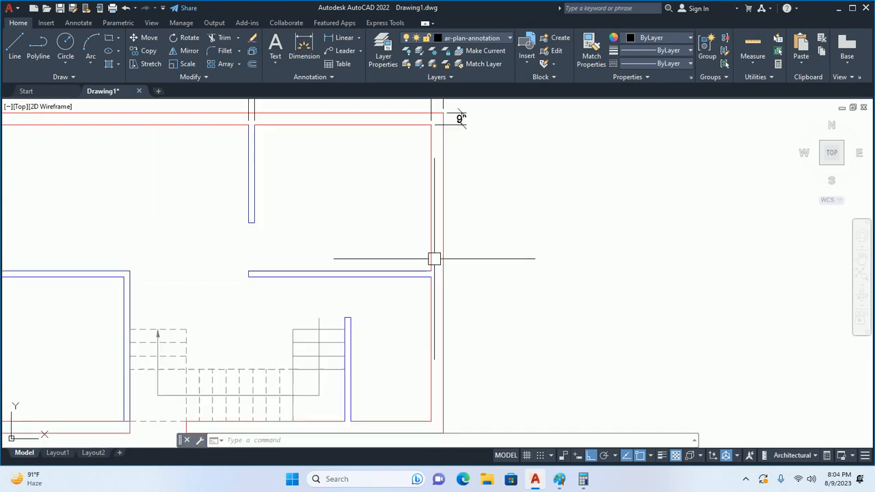
pyautogui.write('dco')
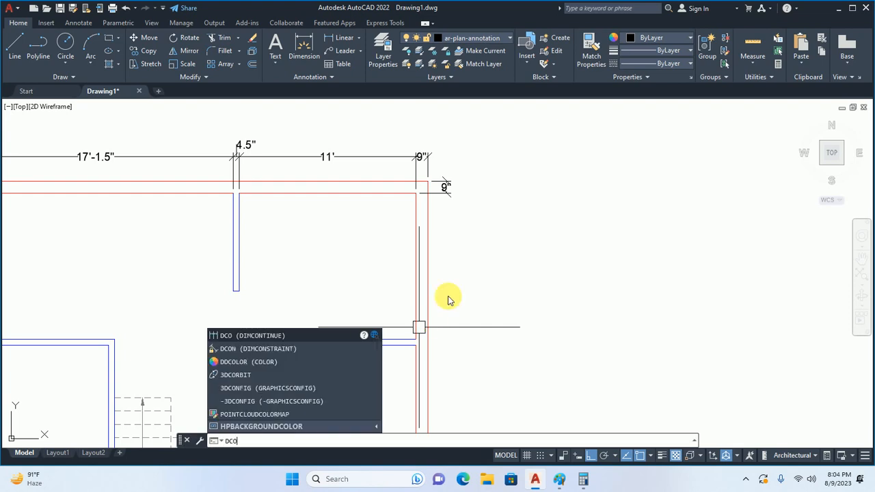
pyautogui.press('Return')
pyautogui.scroll(2, 424, 310)
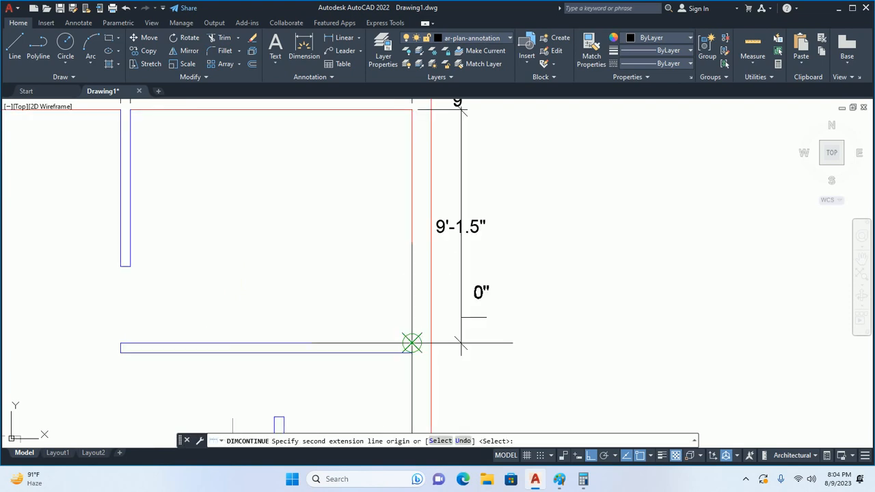
pyautogui.scroll(-4, 412, 353)
pyautogui.scroll(2, 415, 272)
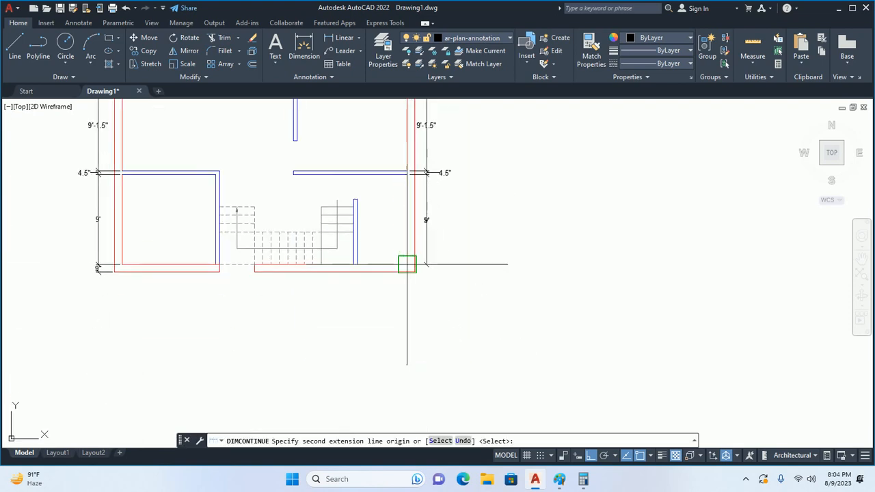
pyautogui.press('Escape')
# Add a horizontal linear dimension for the right wall's thickness at the lower-right corner, placed below the bottom wall.
pyautogui.scroll(3, 415, 272)
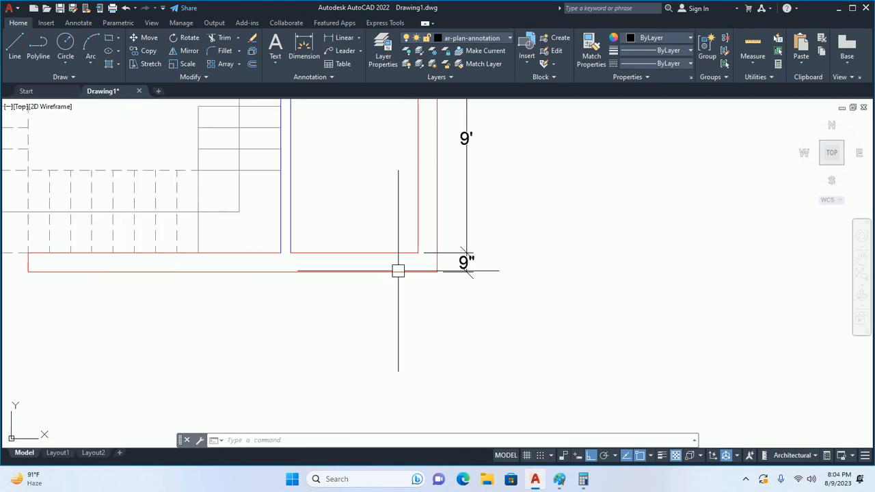
pyautogui.write('dli')
pyautogui.press('Return')
pyautogui.click(438, 271)
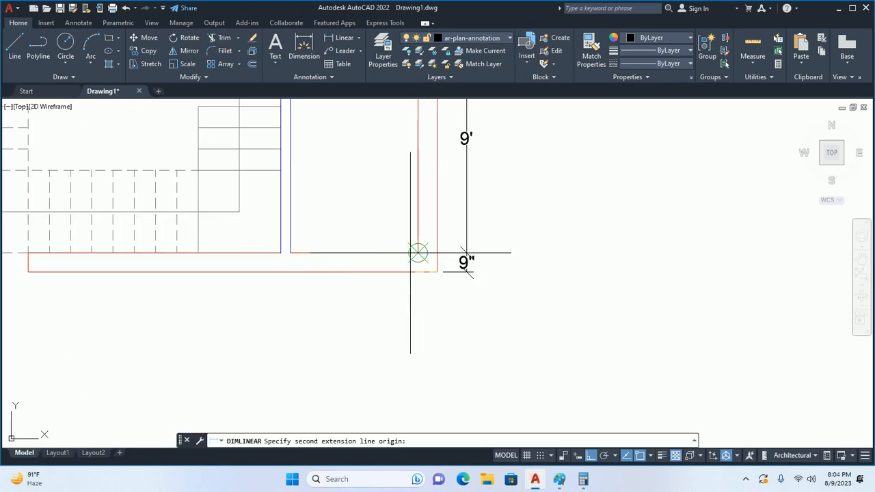
pyautogui.click(418, 253)
pyautogui.click(426, 295)
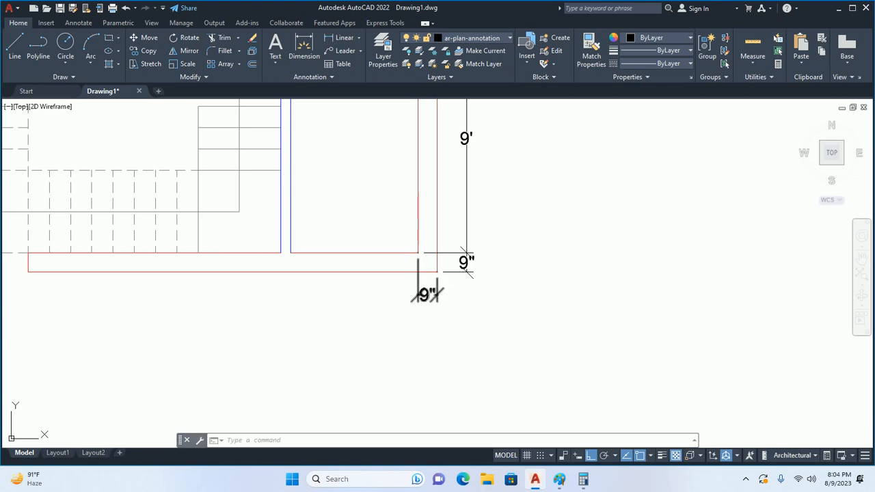
# Continue the dimension chain below the plan past the partitions and the bottom wall opening to the left wall's outer corner.
pyautogui.write('dco')
pyautogui.press('Return')
pyautogui.moveTo(290, 253); pyautogui.dragTo(378, 293, button='middle')
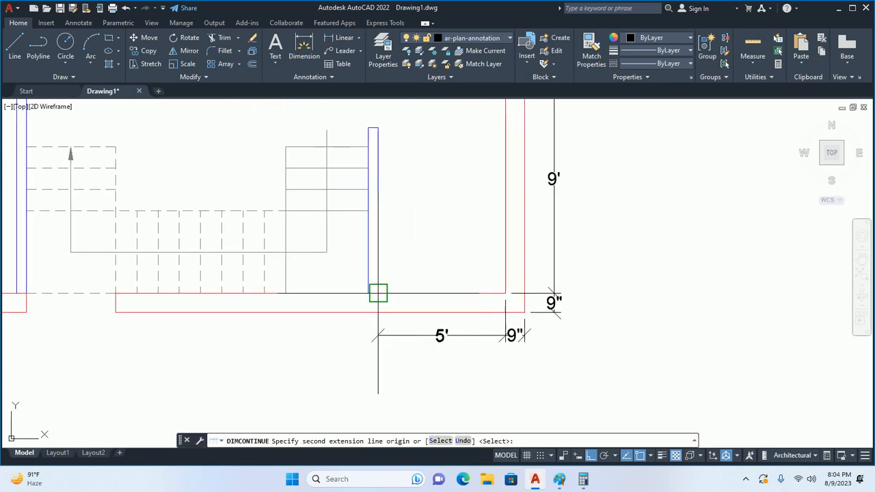
pyautogui.moveTo(242, 274); pyautogui.dragTo(390, 293, button='middle')
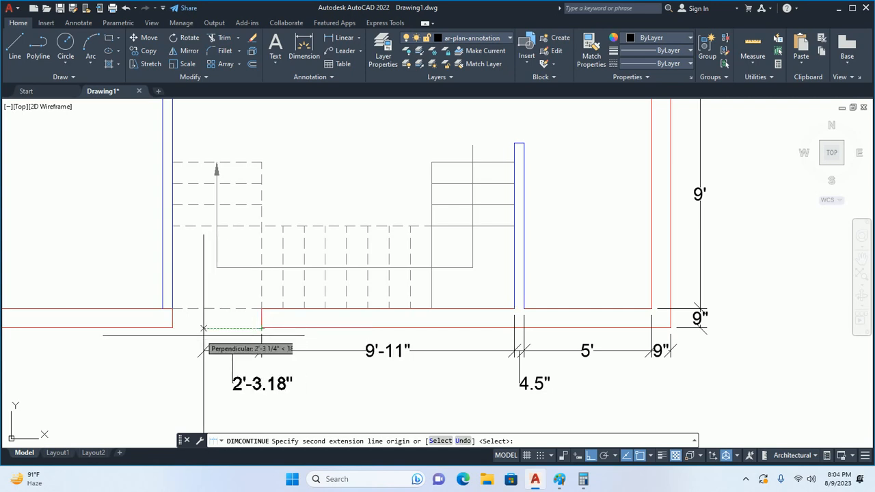
pyautogui.click(172, 328)
pyautogui.moveTo(172, 328)
pyautogui.mouseDown(button='middle')
pyautogui.moveTo(445, 353)
pyautogui.moveTo(455, 341)
pyautogui.mouseUp(button='middle')
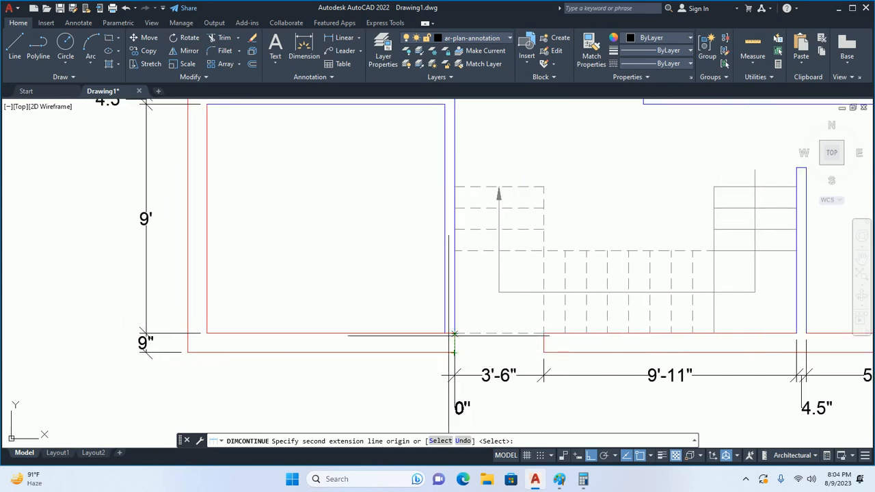
pyautogui.click(445, 334)
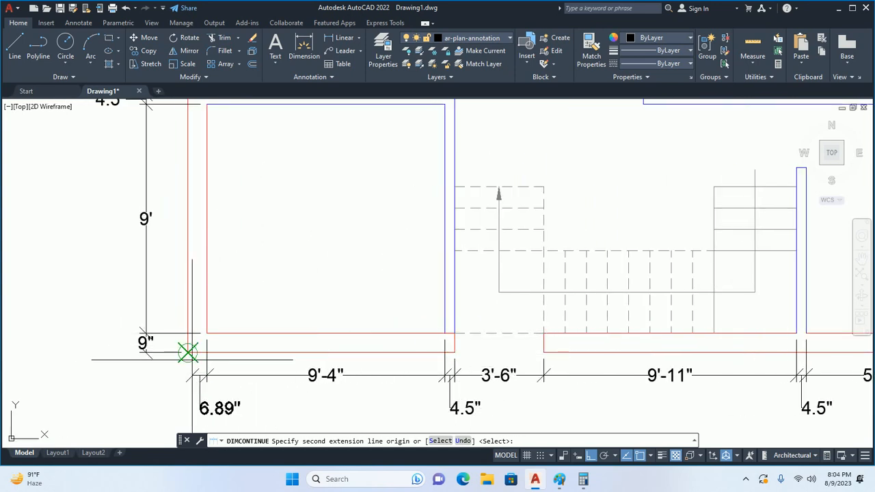
pyautogui.click(188, 352)
pyautogui.press('Escape')
# Dimension the length of the left horizontal partition's upper line, placing the dimension just above it inside the plan.
pyautogui.scroll(-5, 259, 303)
pyautogui.write('d')
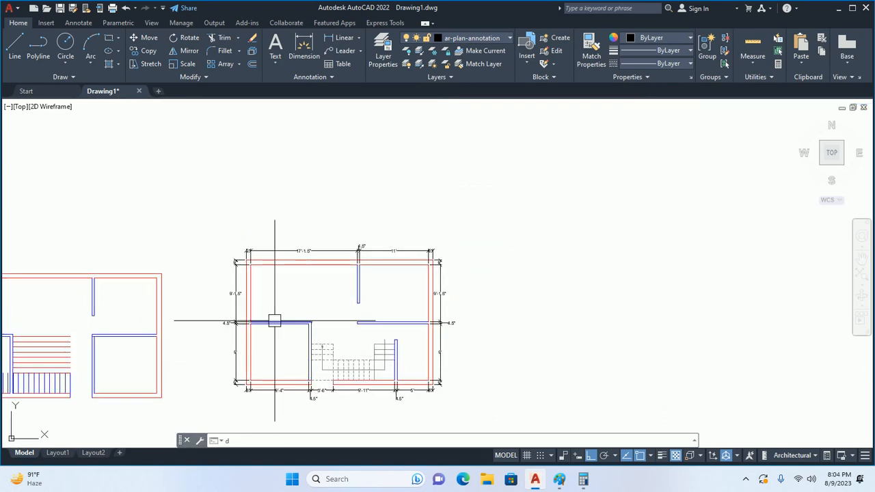
pyautogui.write('li')
pyautogui.press('Return')
pyautogui.press('Return')
pyautogui.scroll(6, 281, 321)
pyautogui.click(289, 326)
pyautogui.click(289, 293)
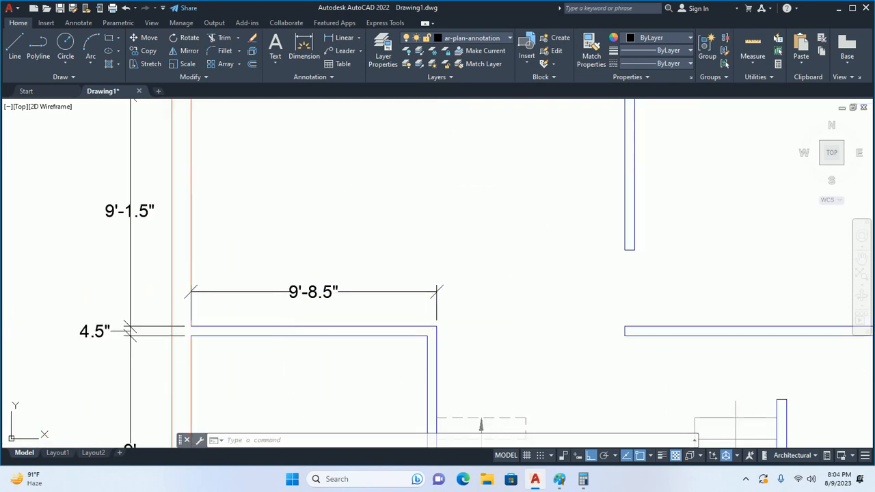
# Continue the interior dimension to the right horizontal partition's left end and on to the vertical partition beside the stairs.
pyautogui.moveTo(460, 313); pyautogui.dragTo(349, 312, button='middle')
pyautogui.write('dco')
pyautogui.press('Return')
pyautogui.click(514, 329)
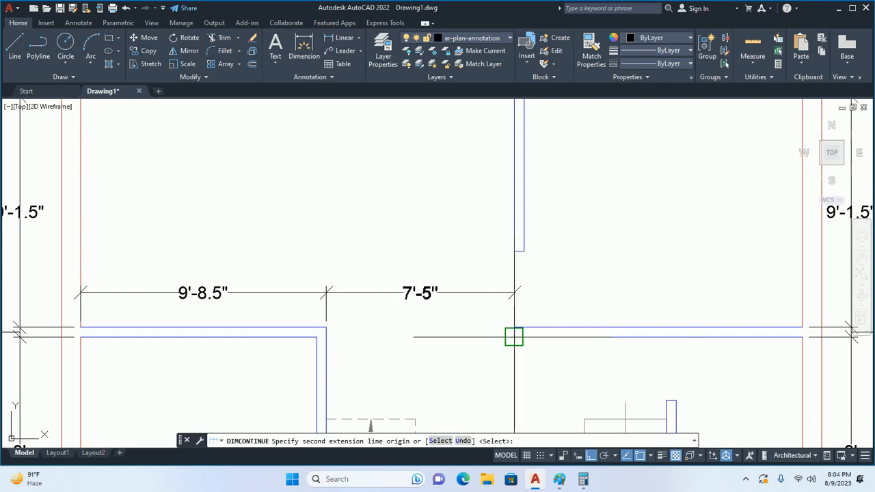
pyautogui.moveTo(517, 349); pyautogui.dragTo(377, 301, button='middle')
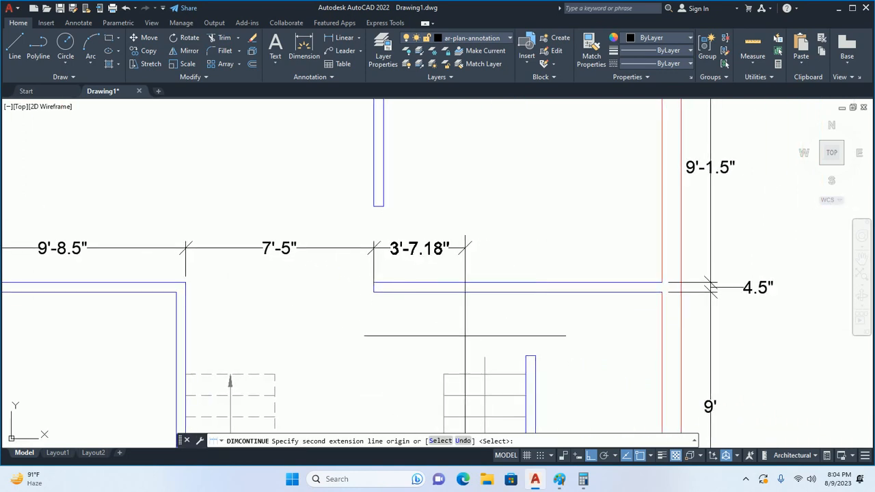
pyautogui.click(524, 356)
pyautogui.scroll(-4, 464, 309)
pyautogui.scroll(5, 465, 309)
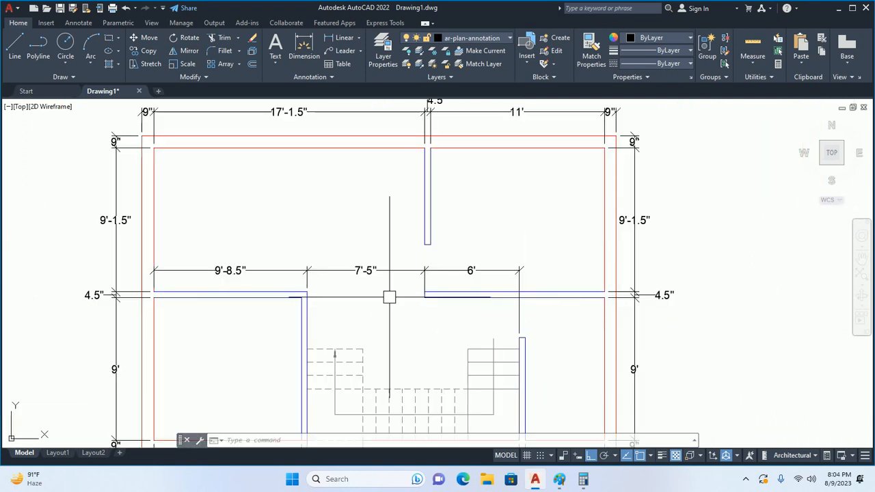
pyautogui.press('Escape')
pyautogui.scroll(-3, 367, 273)
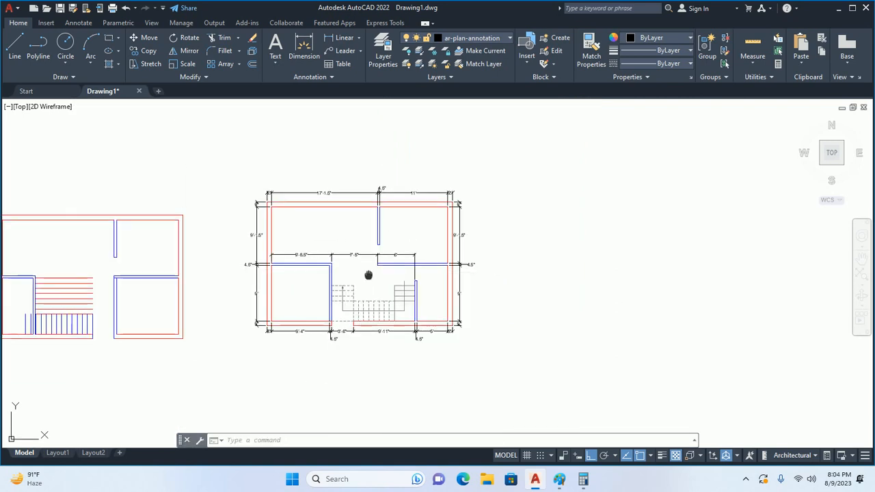
pyautogui.scroll(3, 322, 234)
pyautogui.scroll(-5, 342, 278)
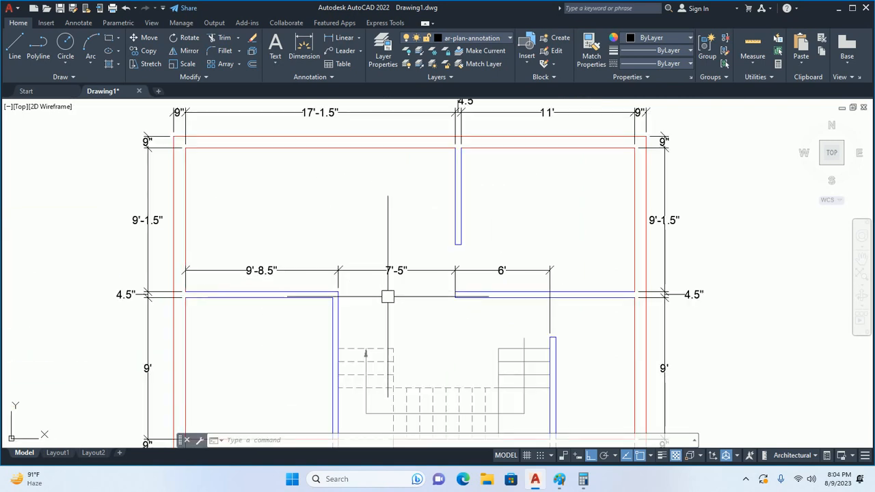
# Start a multiline text box inside the lower-left room and set its text height to 6".
pyautogui.moveTo(369, 259)
pyautogui.mouseDown(button='middle')
pyautogui.moveTo(422, 307)
pyautogui.moveTo(458, 293)
pyautogui.mouseUp(button='middle')
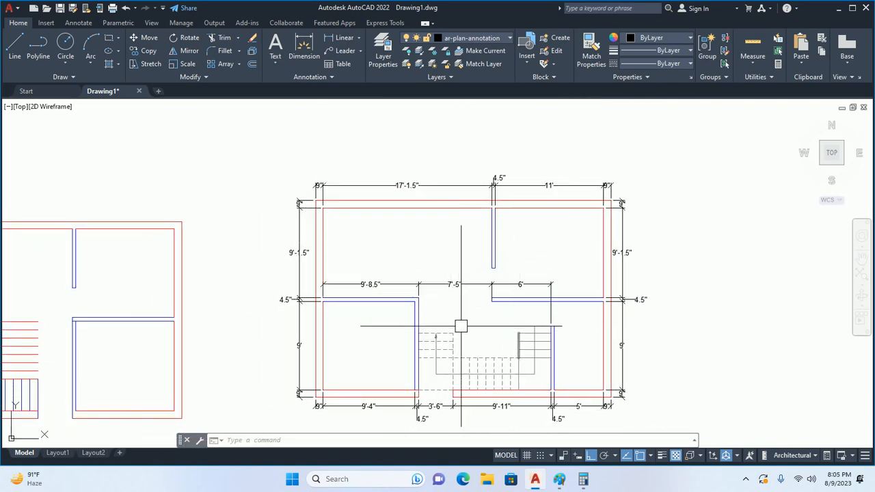
pyautogui.write('t')
pyautogui.press('Return')
pyautogui.scroll(6, 356, 359)
pyautogui.moveTo(357, 359); pyautogui.dragTo(438, 270, button='middle')
pyautogui.scroll(-6, 423, 263)
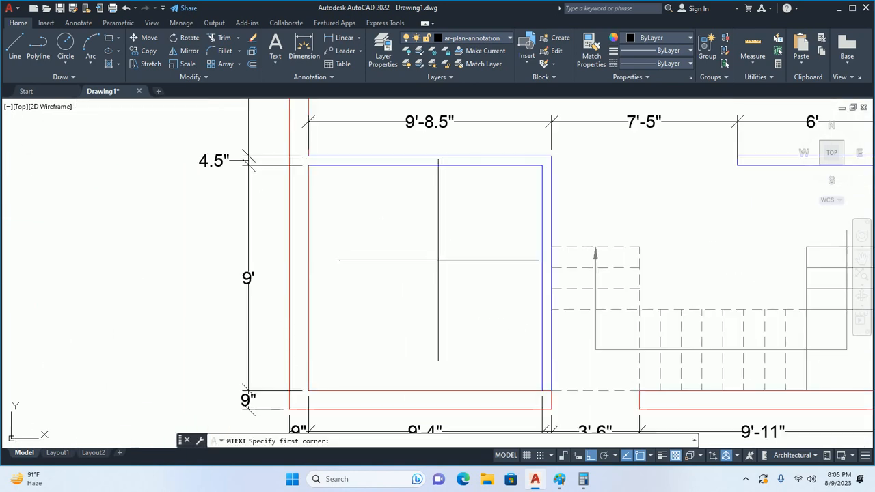
pyautogui.scroll(2, 561, 246)
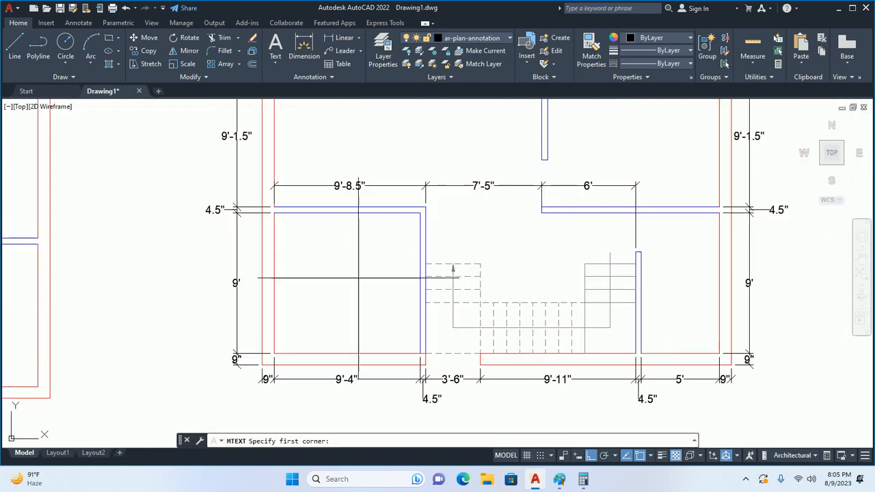
pyautogui.click(322, 260)
pyautogui.click(393, 307)
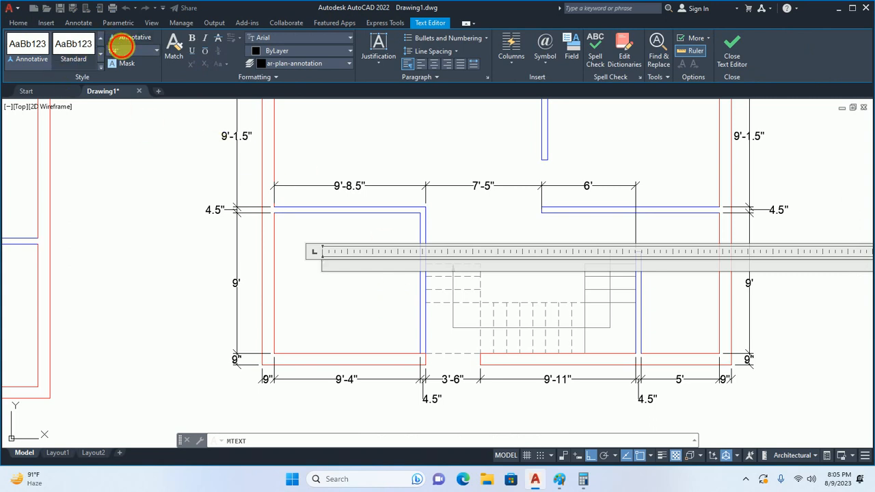
pyautogui.click(126, 52)
pyautogui.write('6')
pyautogui.press('Return')
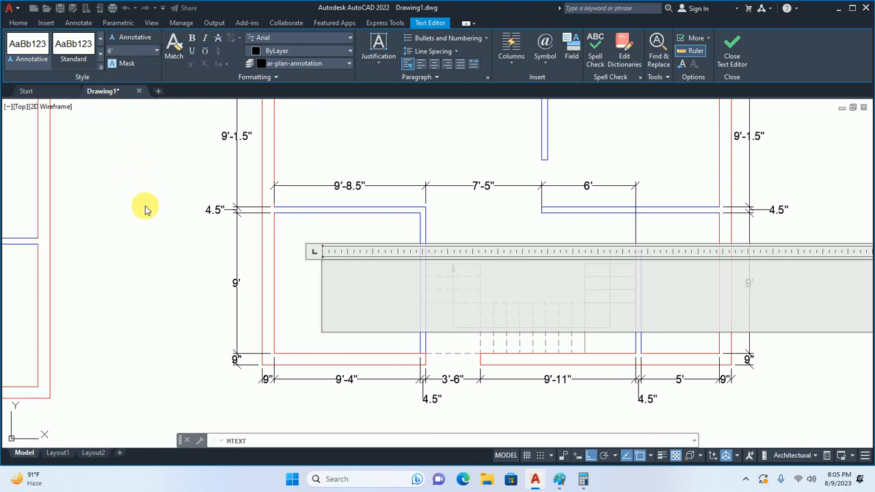
# Enter the room label "Shop" with 9'4"x9' on the second line and finish the text.
pyautogui.write('Sh')
pyautogui.write('op')
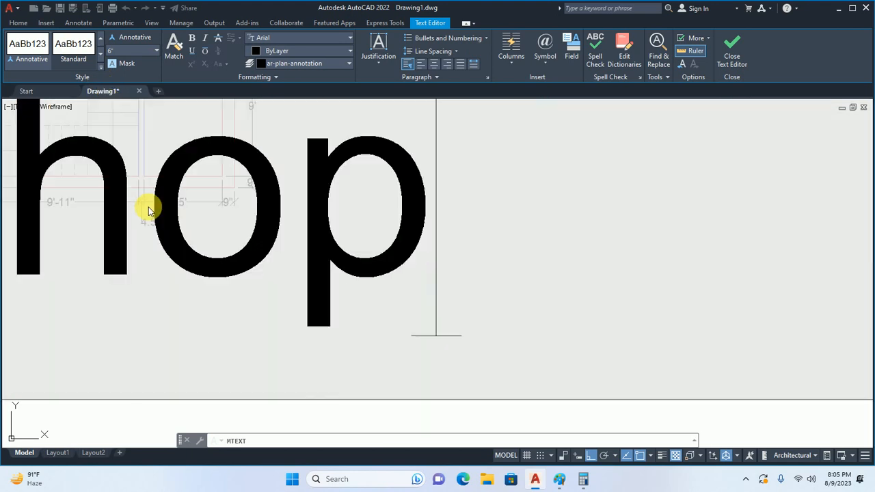
pyautogui.press('Return')
pyautogui.scroll(-5, 226, 205)
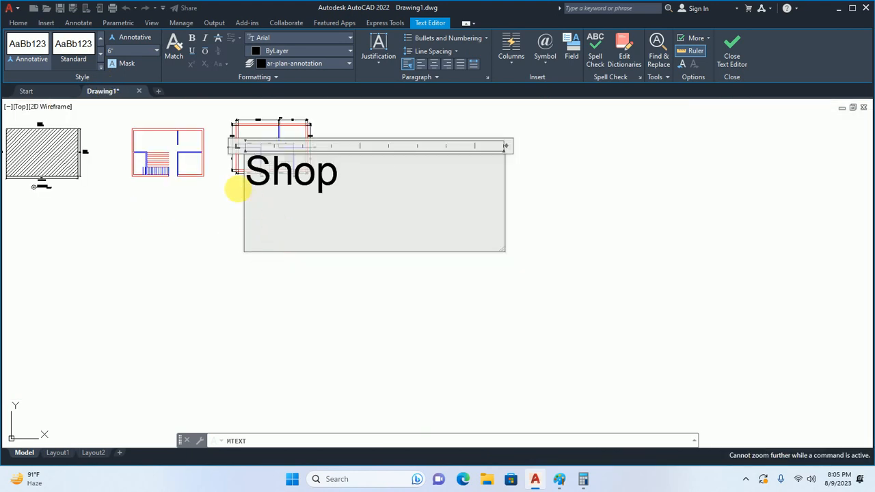
pyautogui.scroll(8, 239, 177)
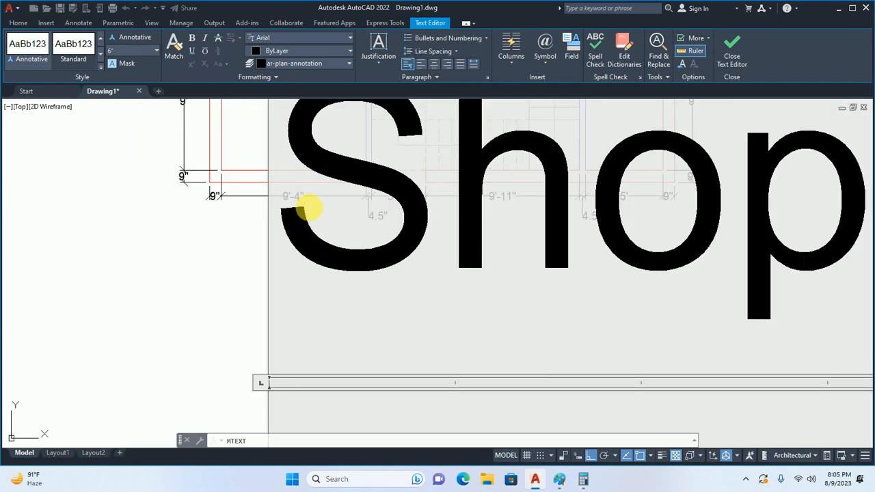
pyautogui.write('O')
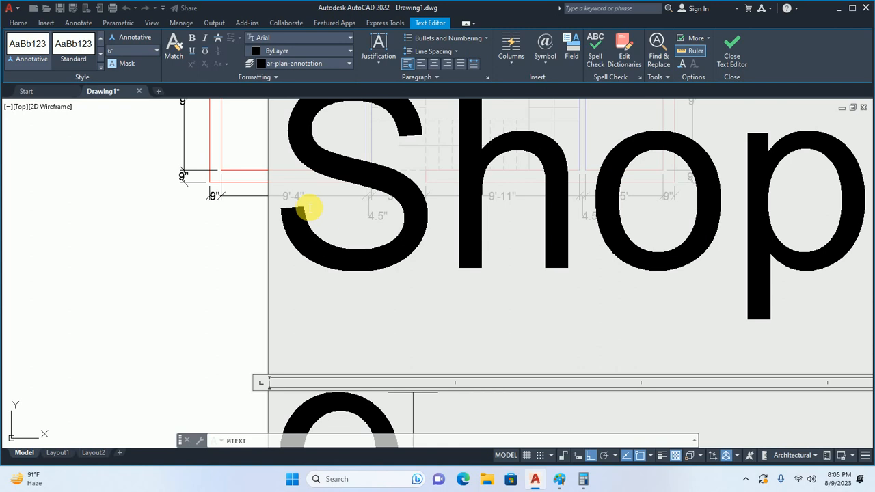
pyautogui.write('\'4"')
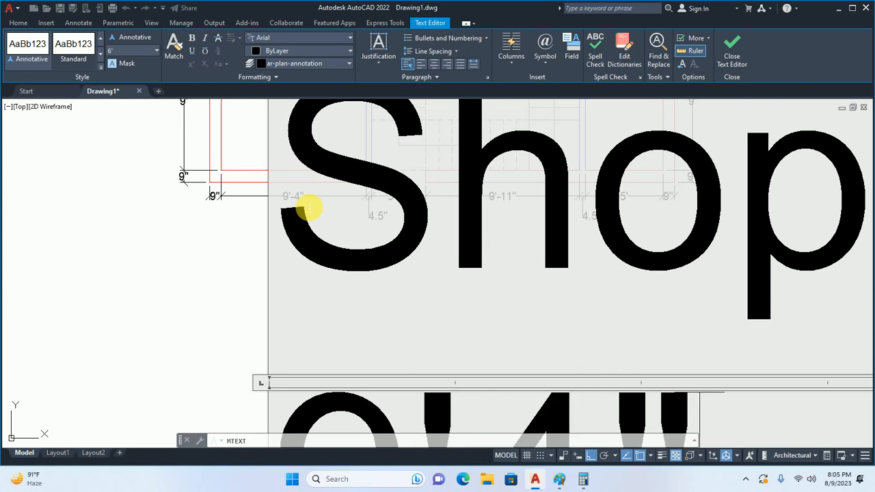
pyautogui.write("x9'")
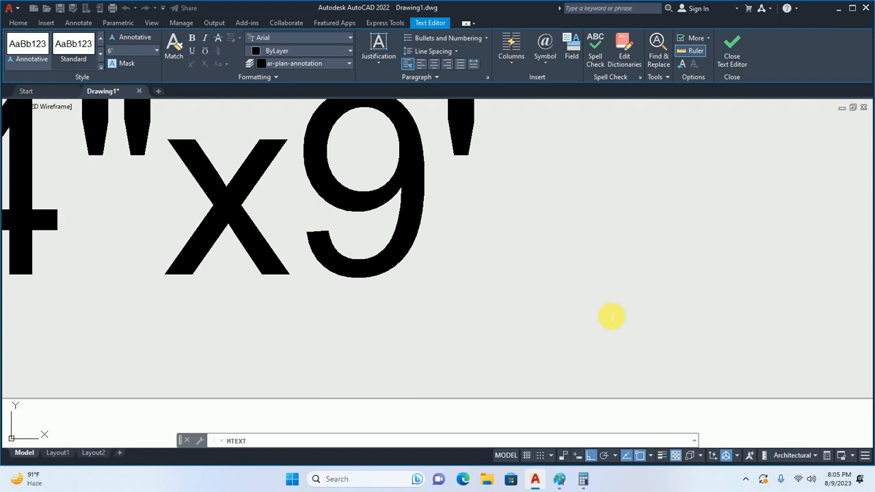
pyautogui.scroll(-5, 568, 342)
pyautogui.press('Escape')
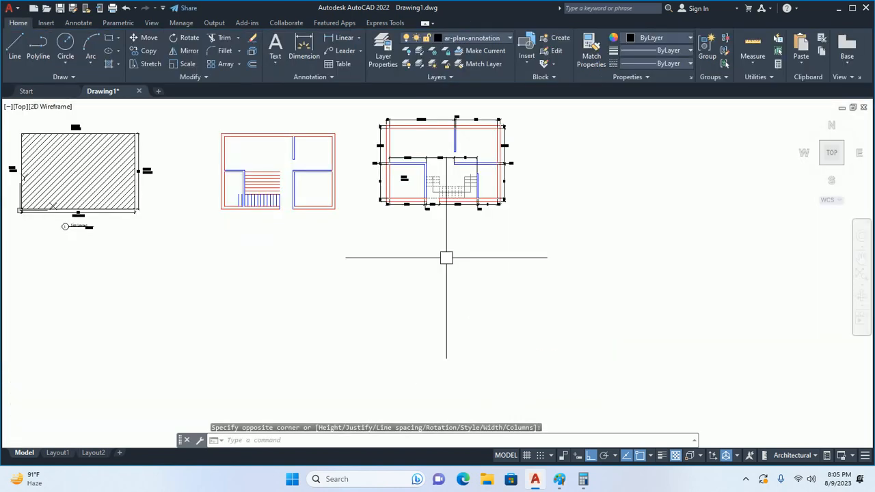
# Move the Shop label slightly down within the lower-left room.
pyautogui.scroll(5, 445, 256)
pyautogui.press('m')
pyautogui.press('Return')
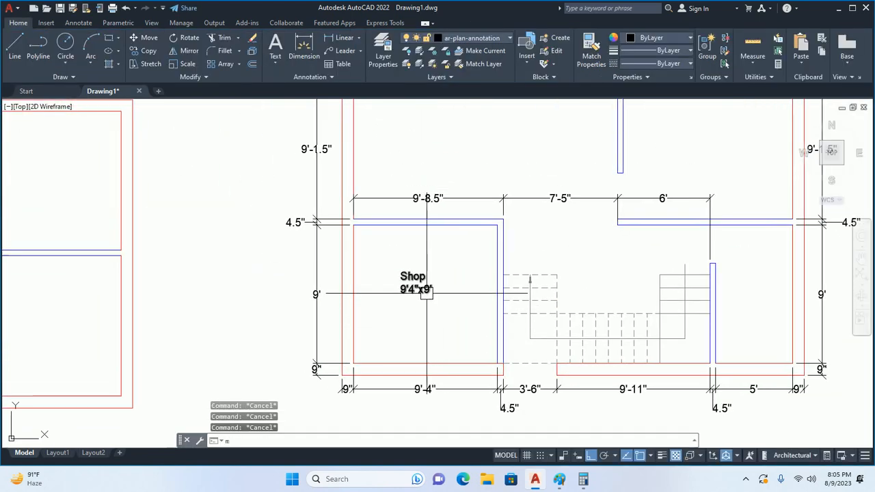
pyautogui.click(412, 288)
pyautogui.press('Return')
pyautogui.click(381, 311)
pyautogui.press('Escape')
pyautogui.press('Escape')
pyautogui.scroll(-2, 380, 321)
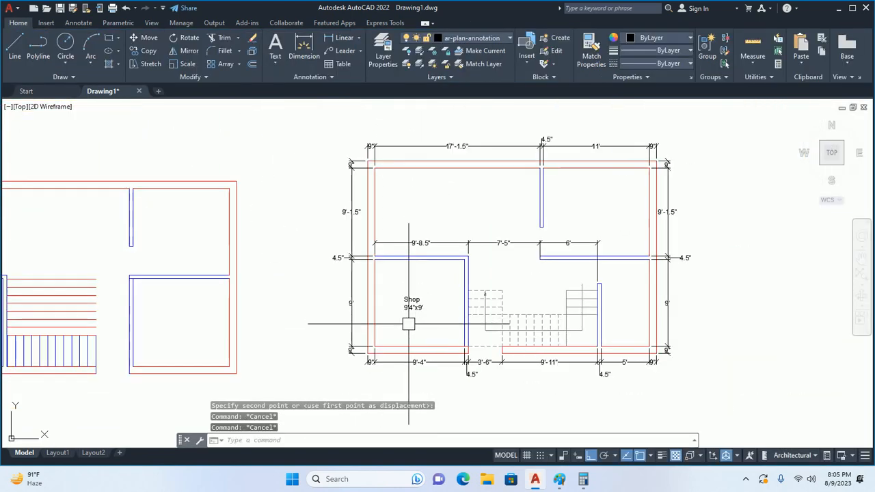
# Copy the Shop label straight up into the upper-left room.
pyautogui.moveTo(410, 302); pyautogui.dragTo(421, 341, button='middle')
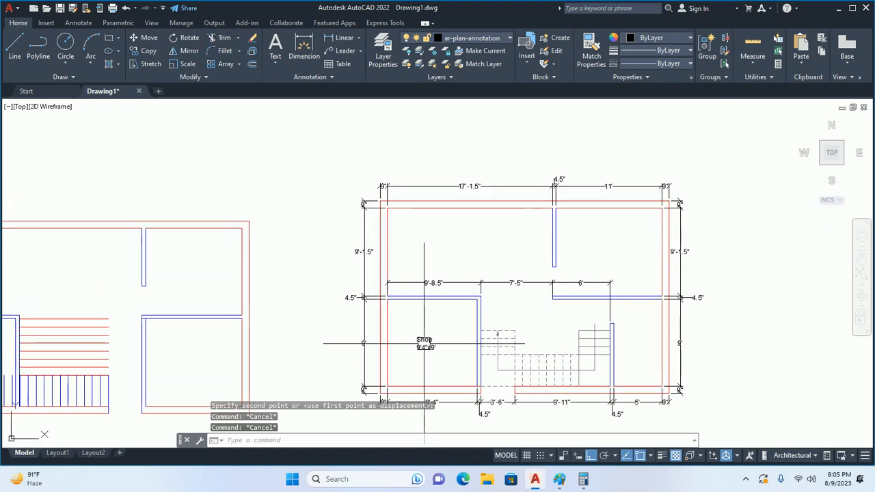
pyautogui.write('co')
pyautogui.press('Return')
pyautogui.click(415, 343)
pyautogui.press('Return')
pyautogui.click(413, 343)
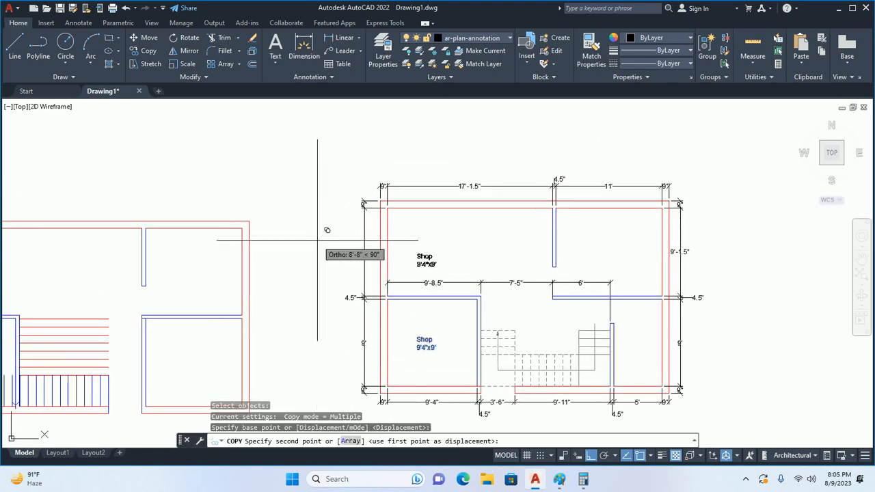
pyautogui.click(410, 247)
pyautogui.press('Escape')
pyautogui.press('Escape')
# Change the copied label in the upper-left room to "Kitchen" with 9'8.5"x9'1.5" on the second line.
pyautogui.click(410, 247)
pyautogui.scroll(6, 432, 249)
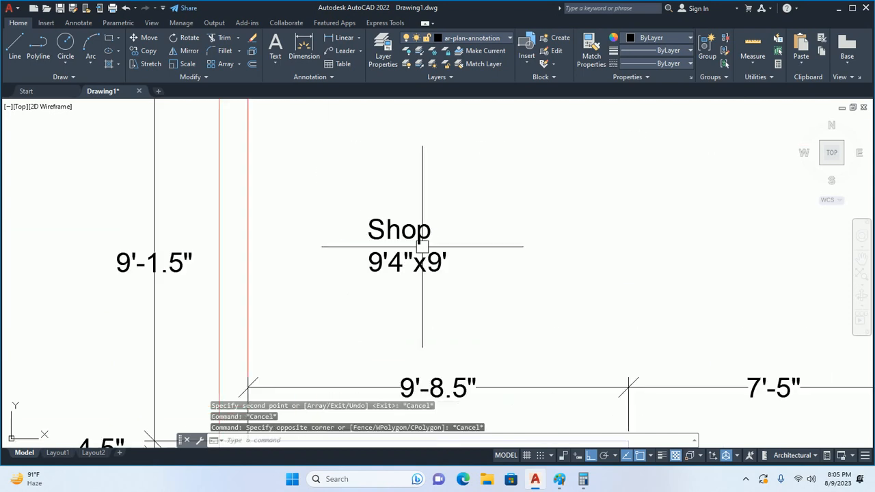
pyautogui.doubleClick(401, 245)
pyautogui.doubleClick(369, 236)
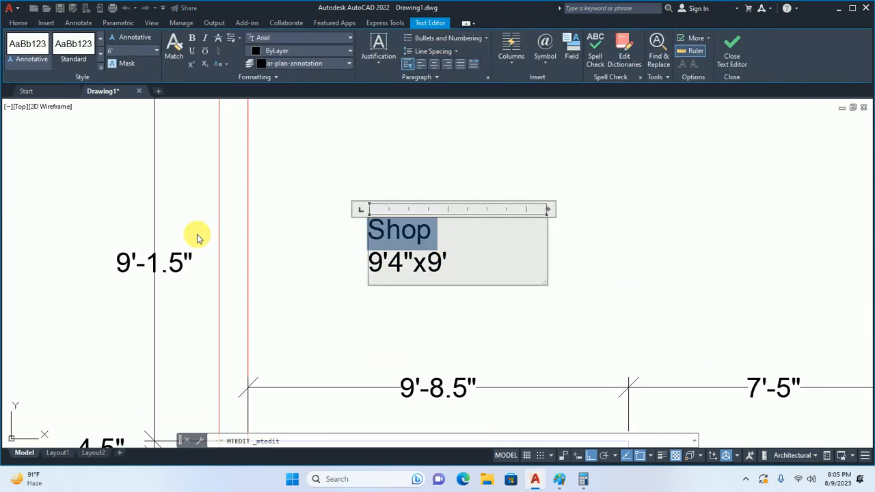
pyautogui.write('Kitchen9\'4"x9')
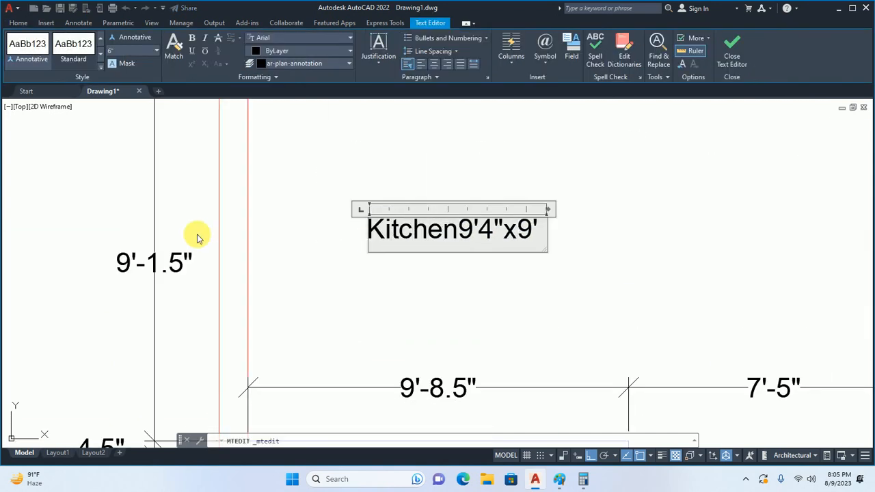
pyautogui.press('Return')
pyautogui.scroll(-5, 197, 237)
pyautogui.scroll(2, 197, 237)
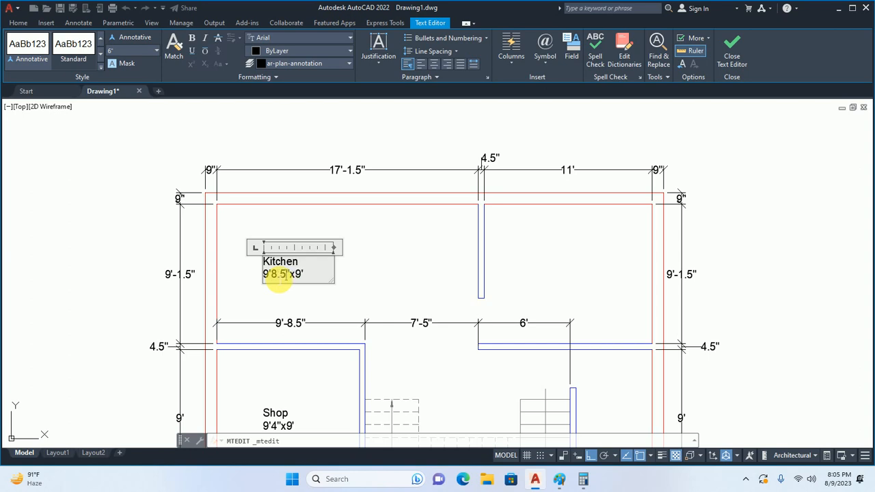
pyautogui.click(286, 274)
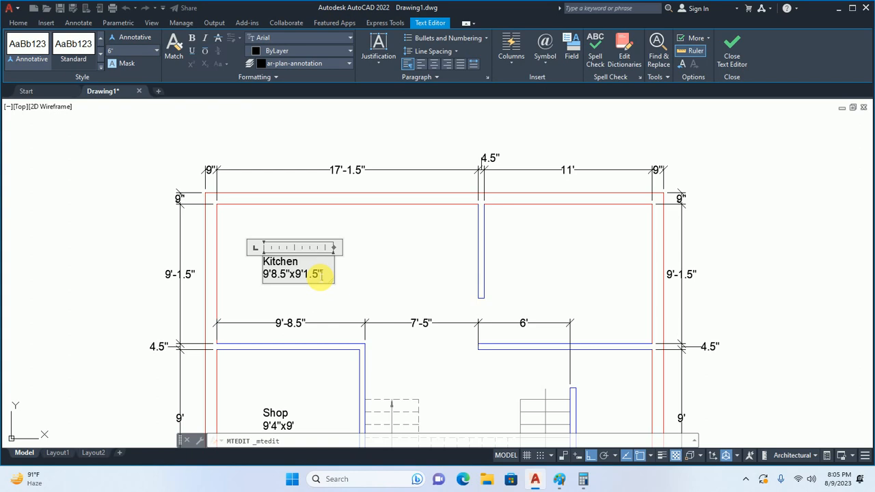
pyautogui.press('Escape')
pyautogui.press('Escape')
# Copy the Kitchen label horizontally toward the partition in the same upper room.
pyautogui.write('co')
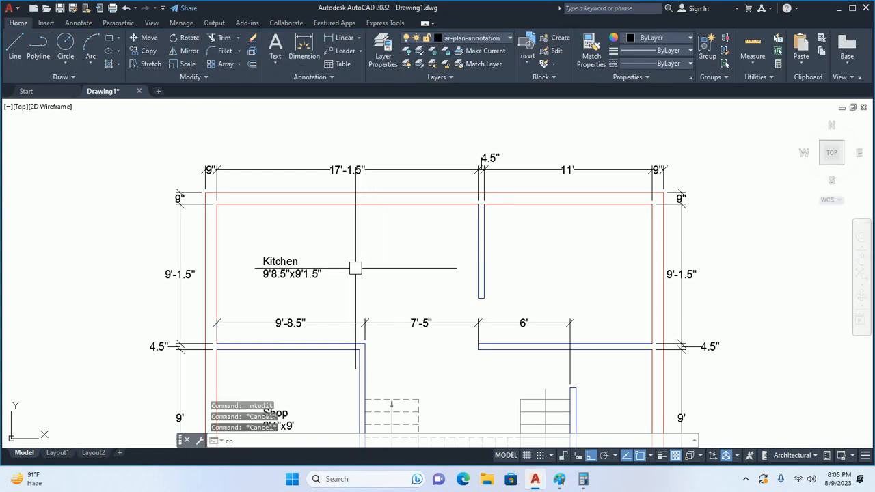
pyautogui.press('Return')
pyautogui.click(277, 228)
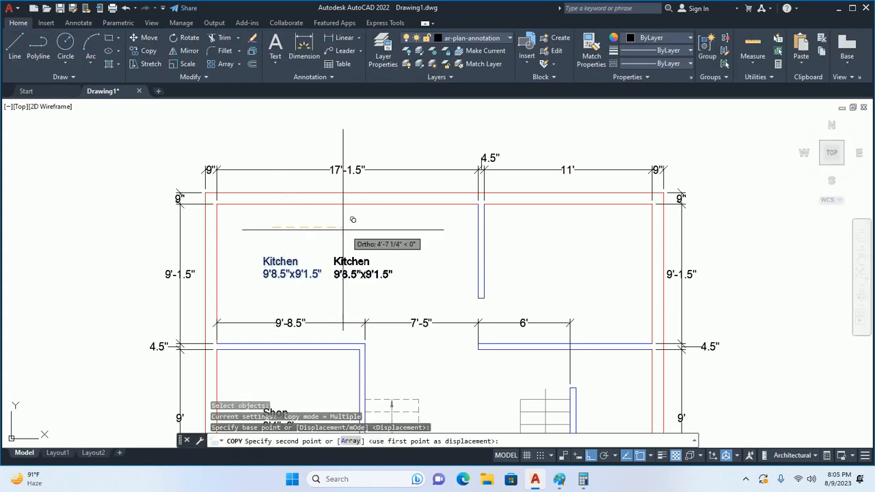
pyautogui.click(405, 230)
pyautogui.press('Return')
# Change the copied label beside Kitchen to "Dining" with 7'5"x9'1.5" on the second line.
pyautogui.doubleClick(403, 261)
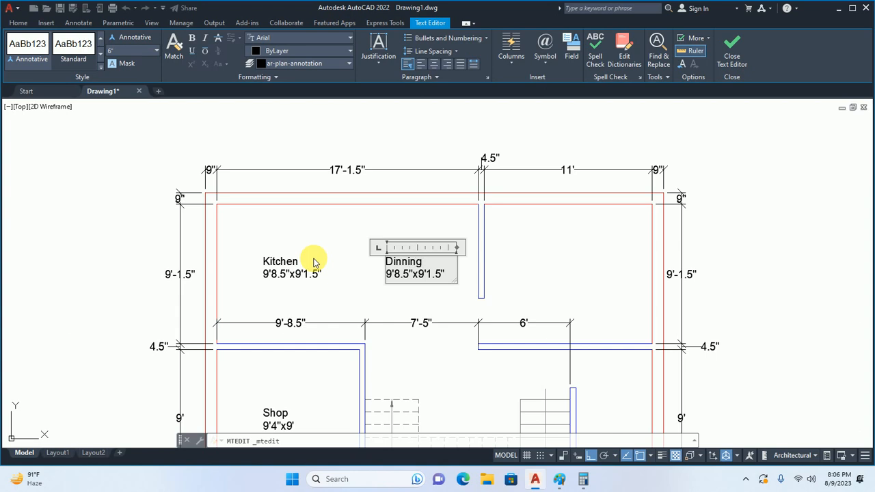
pyautogui.press('BackSpace')
pyautogui.press('Return')
pyautogui.press('BackSpace')
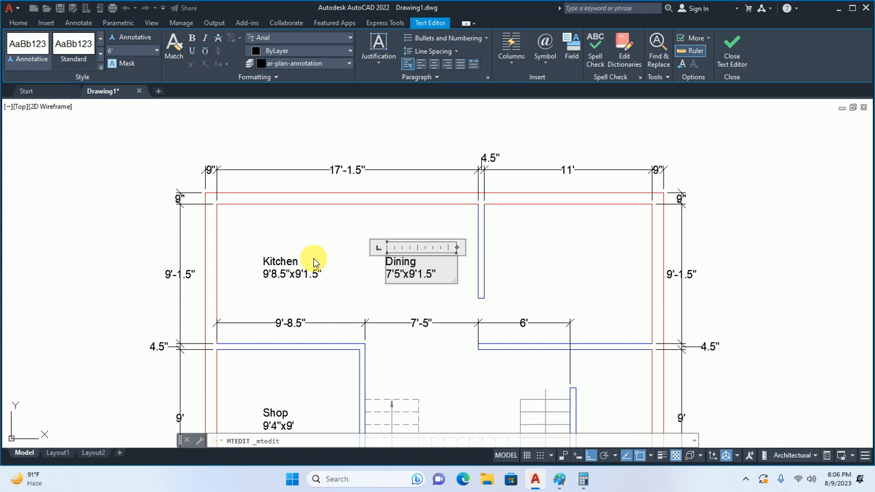
pyautogui.click(409, 299)
pyautogui.moveTo(431, 297); pyautogui.dragTo(328, 278, button='middle')
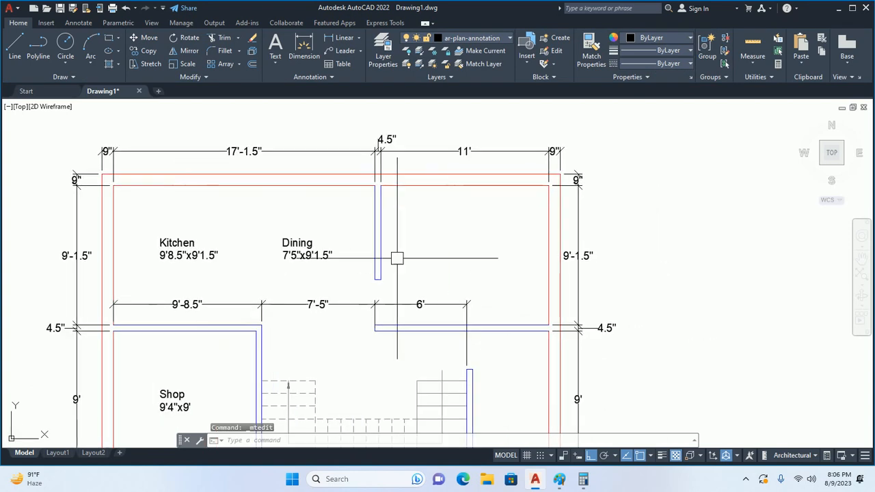
pyautogui.press('Escape')
pyautogui.press('Escape')
pyautogui.press('Escape')
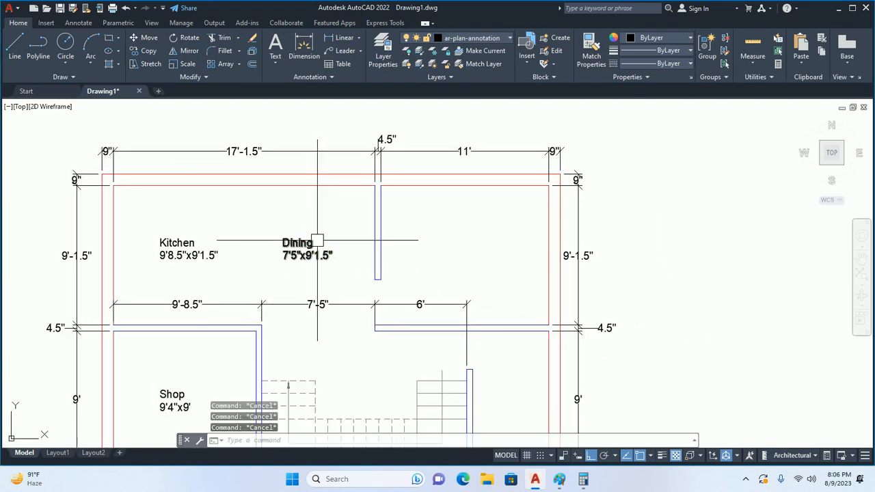
pyautogui.doubleClick(317, 241)
pyautogui.press('Escape')
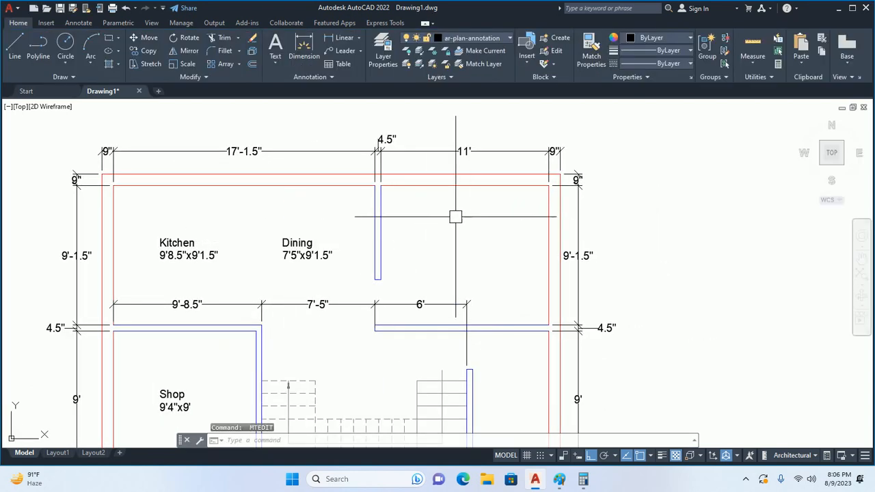
# Copy the Dining label horizontally across the partition into the upper-right room.
pyautogui.write('co')
pyautogui.press('space')
pyautogui.click(275, 235)
pyautogui.press('Return')
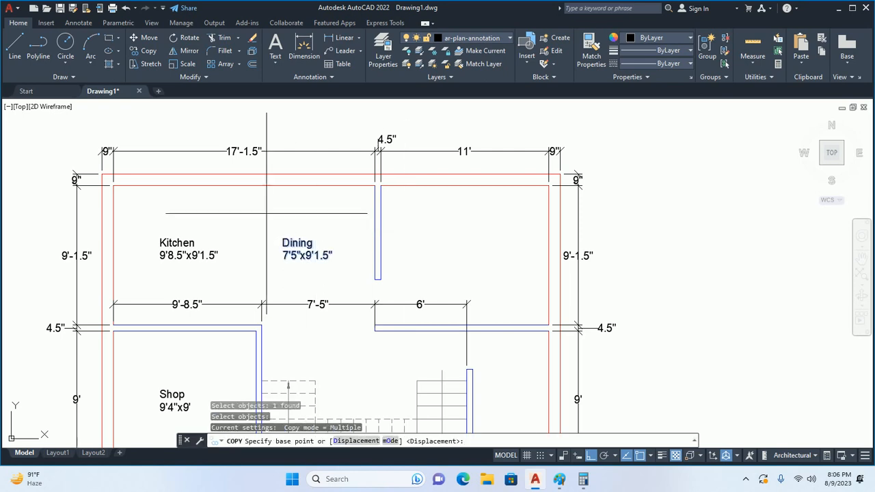
pyautogui.click(266, 213)
pyautogui.click(430, 212)
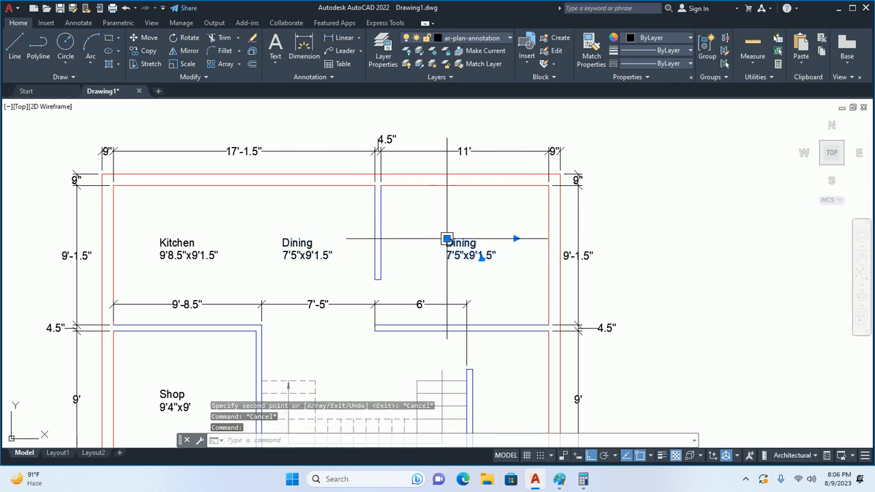
# Change the copied label in the upper-right room to "Bedroom" with 11'x9'1.5" on the second line.
pyautogui.doubleClick(471, 250)
pyautogui.hotkey('shift', 'Up')
pyautogui.write('B')
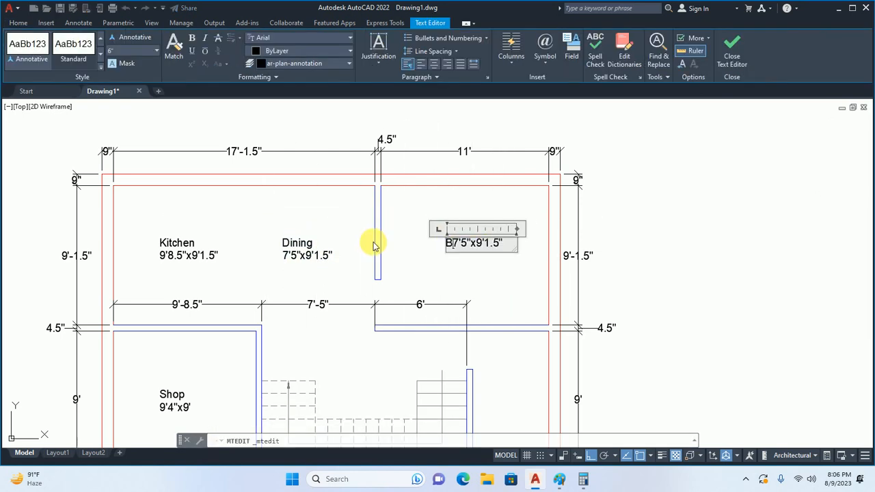
pyautogui.write('edroom')
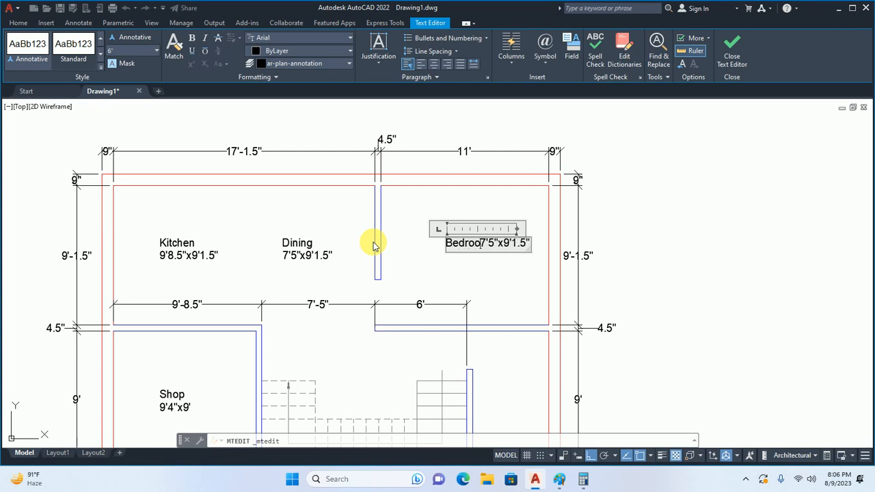
pyautogui.press('Return')
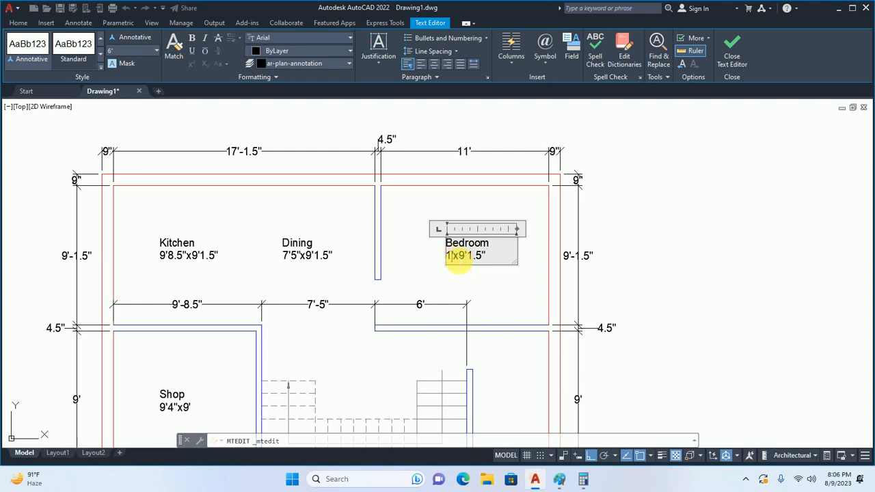
pyautogui.doubleClick(483, 254)
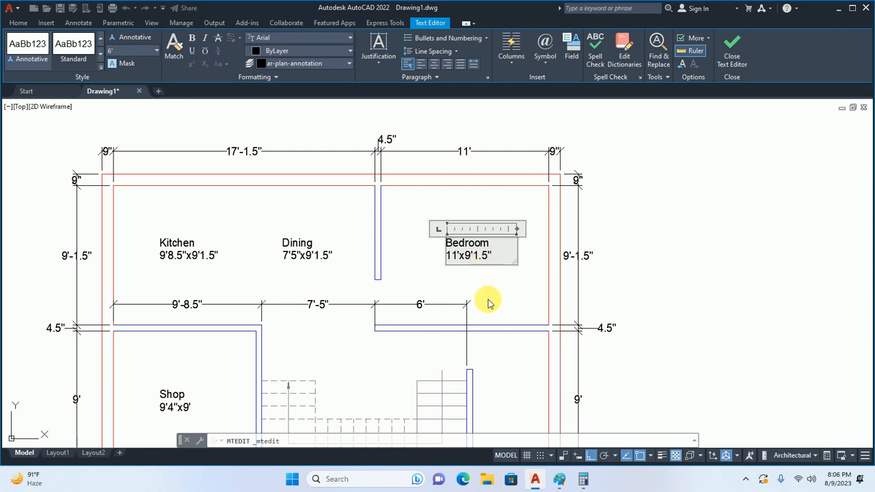
pyautogui.press('Escape')
pyautogui.press('Escape')
pyautogui.moveTo(488, 271); pyautogui.dragTo(469, 210, button='middle')
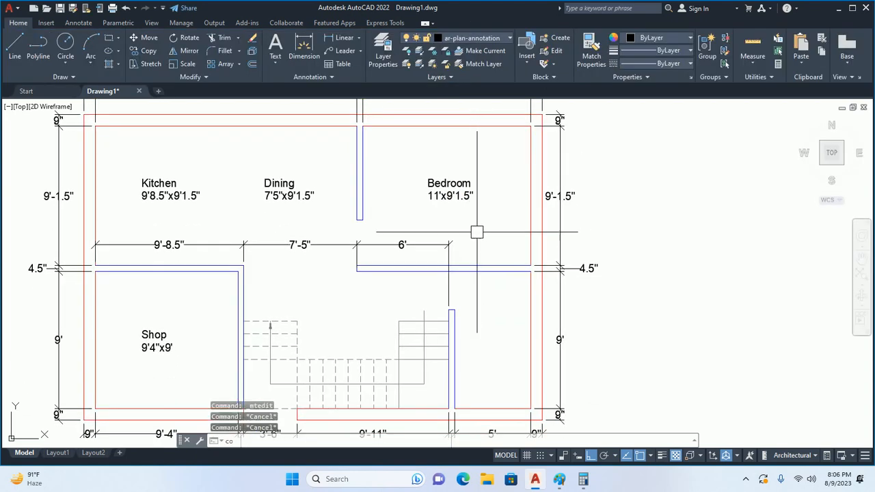
# Copy the Bedroom label into the lower-right room, with Ortho turned off for free placement.
pyautogui.write('co')
pyautogui.press('Return')
pyautogui.click(448, 185)
pyautogui.press('Return')
pyautogui.click(428, 179)
pyautogui.press('F8')
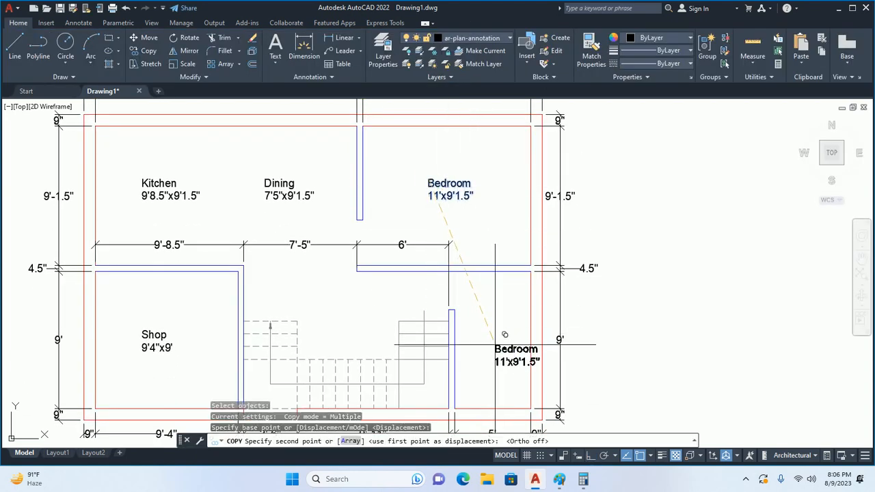
pyautogui.scroll(6, 504, 336)
pyautogui.click(400, 308)
pyautogui.press('Escape')
pyautogui.press('Escape')
# Change the first line of the copied label in the lower-right room to "Toilet".
pyautogui.moveTo(438, 288); pyautogui.dragTo(426, 182, button='middle')
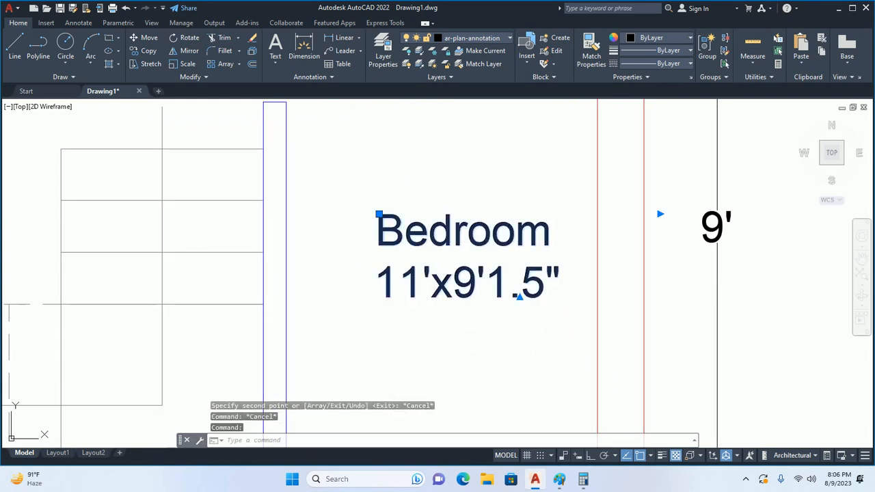
pyautogui.doubleClick(540, 236)
pyautogui.moveTo(557, 244); pyautogui.dragTo(218, 241)
pyautogui.write('T')
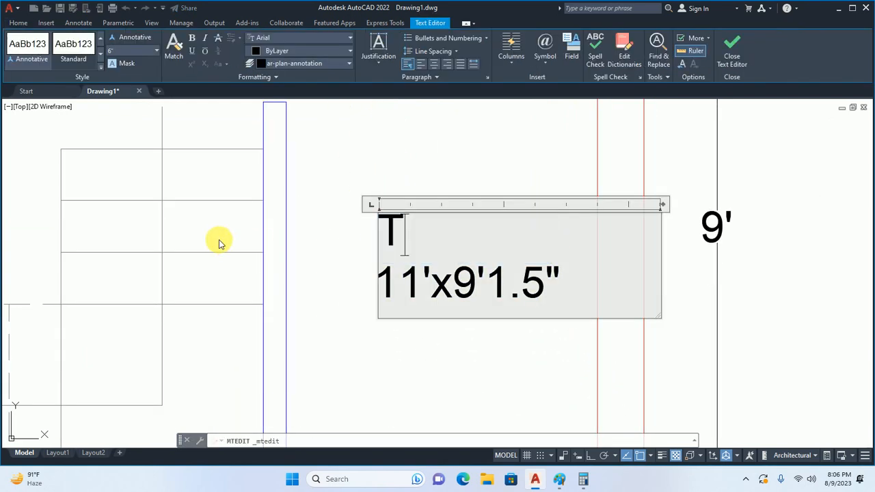
pyautogui.write('oilet')
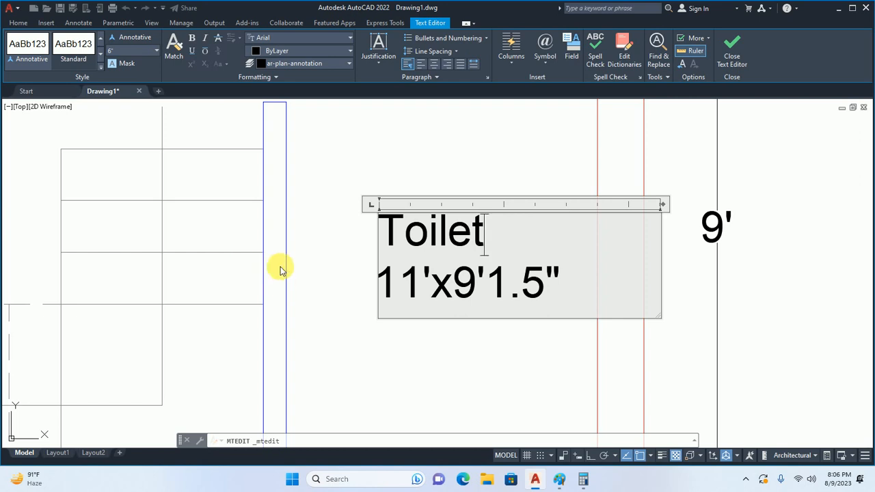
# Set the size line of the Toilet label to 5'x9'.
pyautogui.scroll(-4, 322, 266)
pyautogui.moveTo(360, 273); pyautogui.dragTo(313, 276)
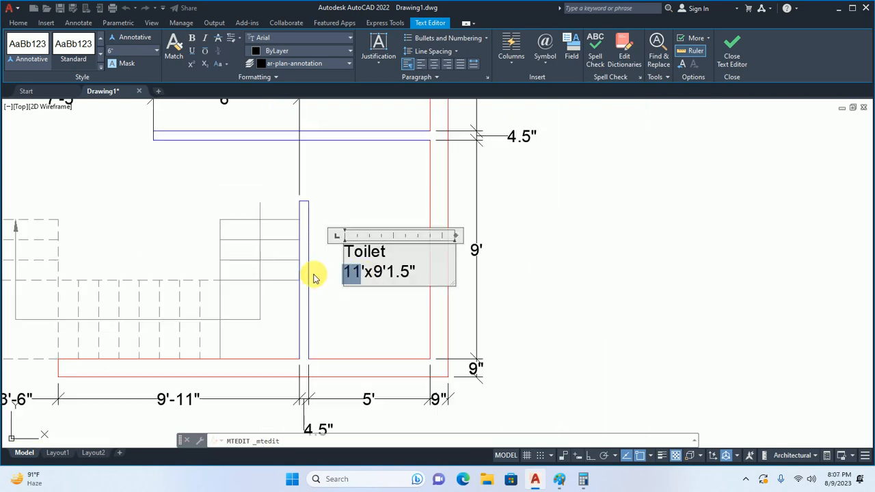
pyautogui.write('5')
pyautogui.click(380, 289)
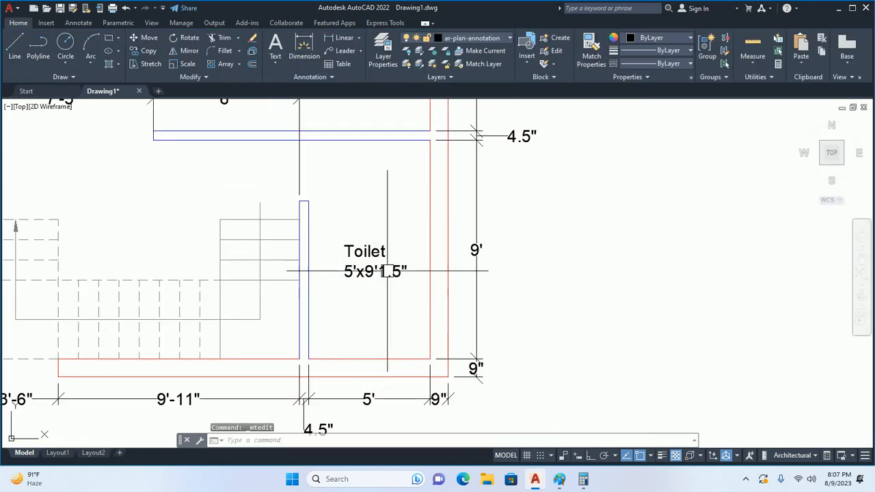
pyautogui.doubleClick(378, 272)
pyautogui.moveTo(378, 271); pyautogui.dragTo(441, 275)
pyautogui.press('Delete')
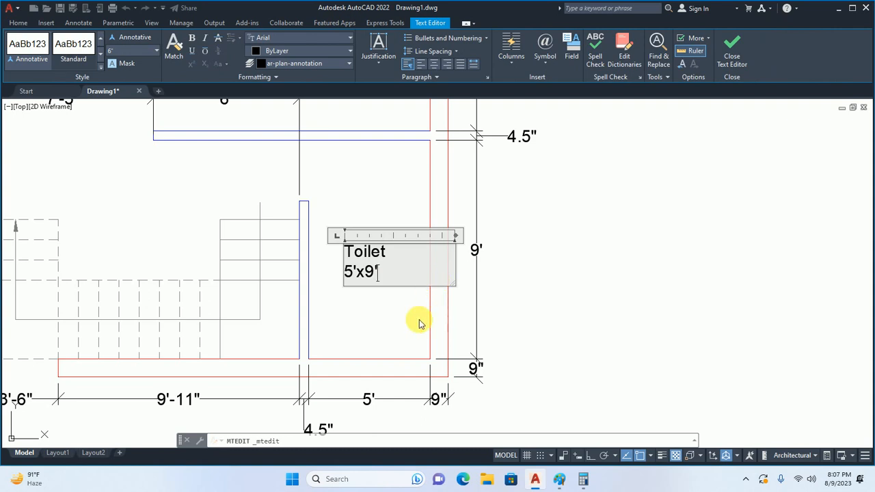
pyautogui.press('Escape')
pyautogui.press('Escape')
pyautogui.scroll(-5, 418, 322)
pyautogui.moveTo(363, 278); pyautogui.dragTo(425, 268, button='middle')
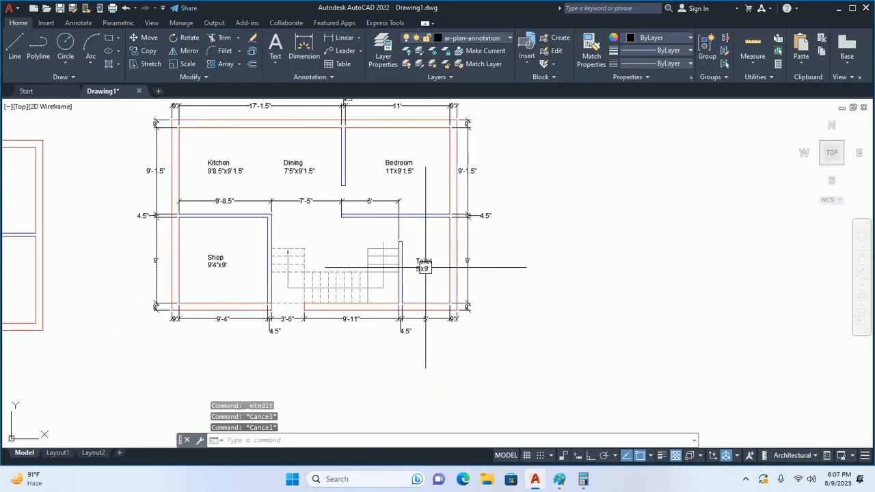
pyautogui.scroll(4, 428, 236)
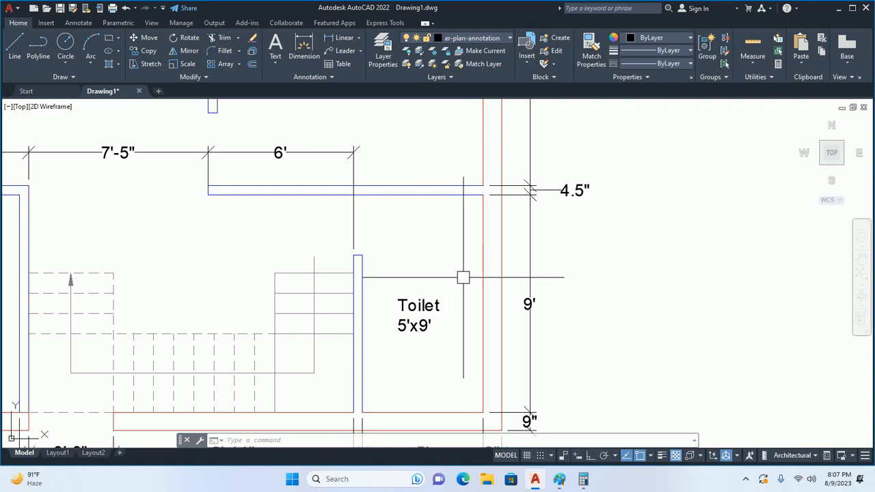
pyautogui.scroll(-2, 468, 277)
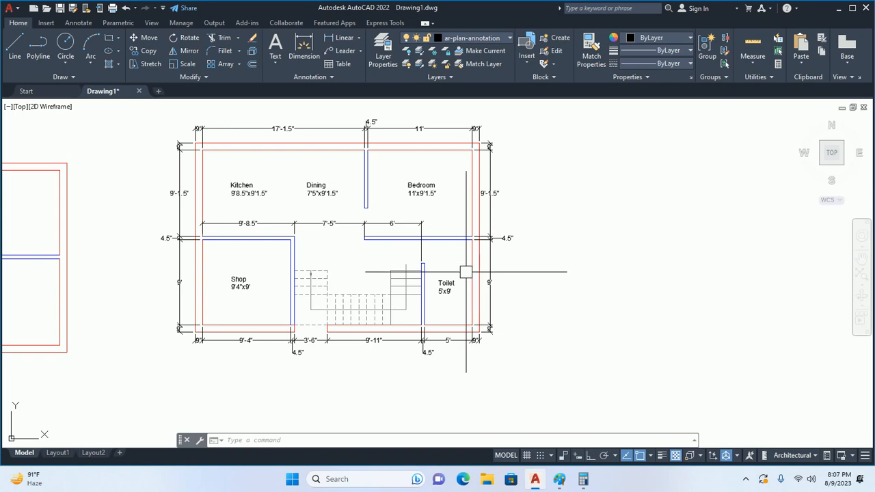
pyautogui.scroll(2, 464, 268)
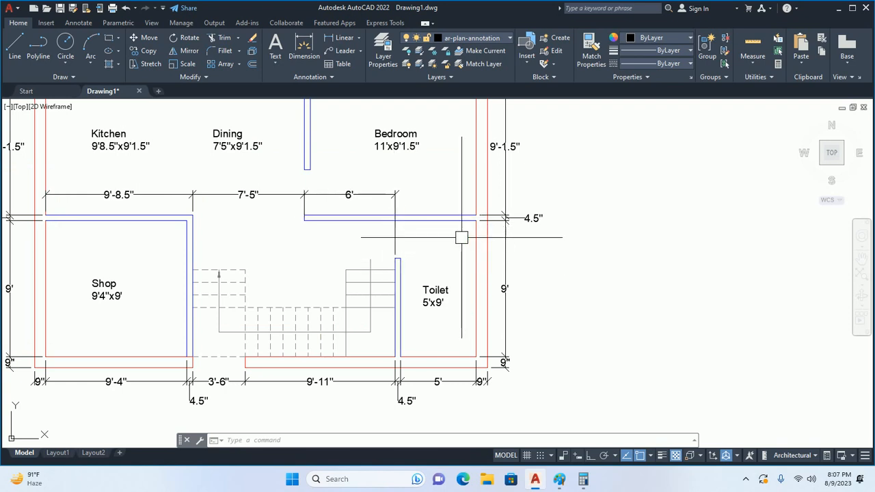
pyautogui.scroll(-5, 458, 240)
# Erase the outer dimension chains along the right side and above the labelled floor plan.
pyautogui.scroll(3, 404, 242)
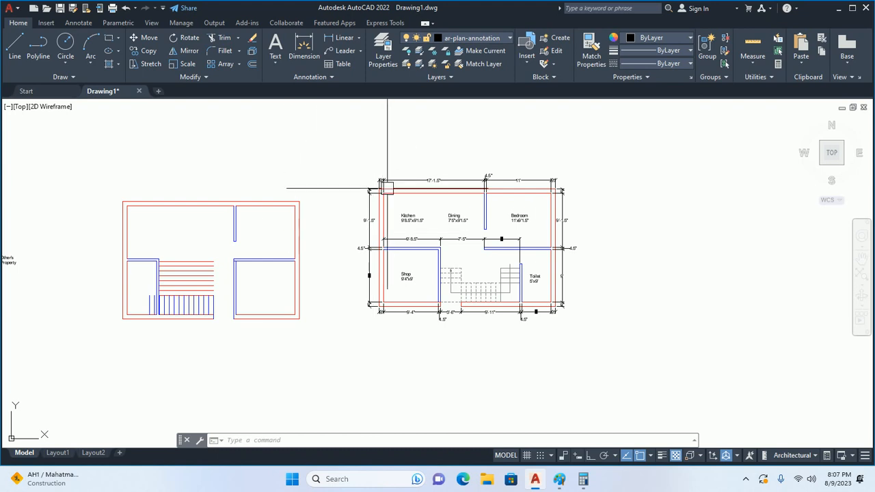
pyautogui.scroll(2, 540, 278)
pyautogui.click(654, 355)
pyautogui.click(574, 121)
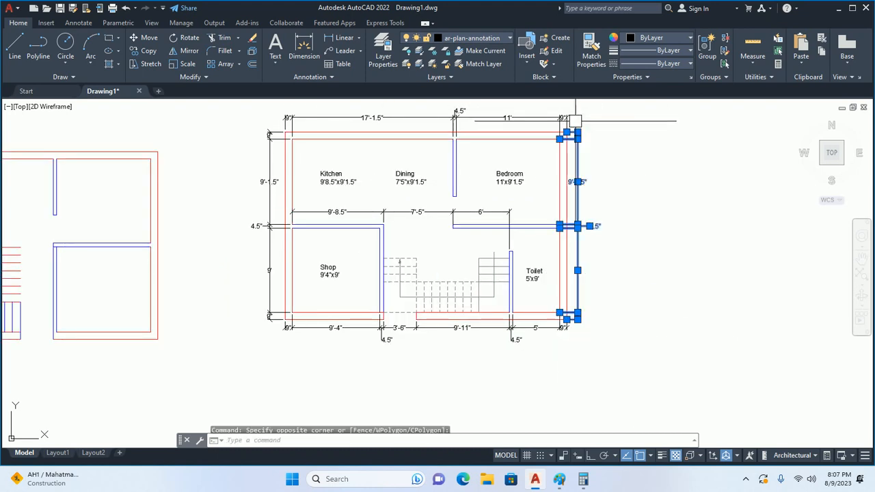
pyautogui.press('Delete')
pyautogui.moveTo(531, 164); pyautogui.dragTo(535, 220, button='middle')
pyautogui.click(622, 136)
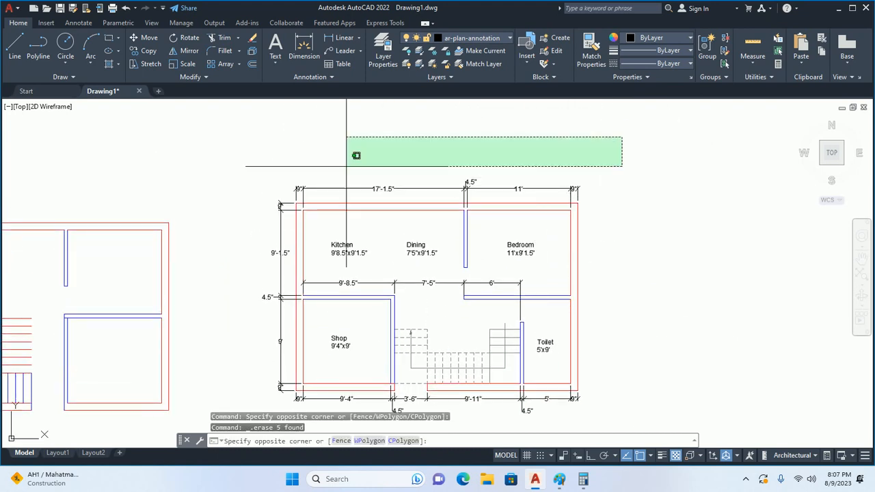
pyautogui.click(241, 183)
pyautogui.press('Delete')
# Erase the outer dimension chains along the left side and below the labelled floor plan.
pyautogui.click(286, 179)
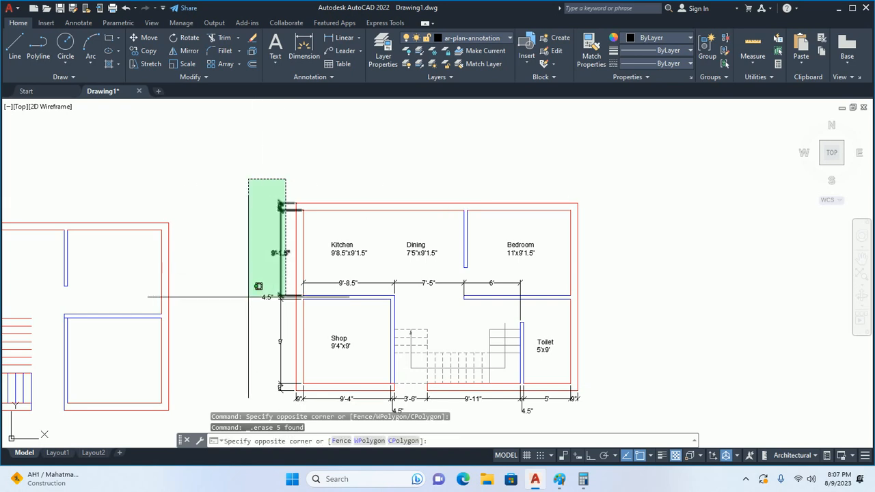
pyautogui.moveTo(248, 297); pyautogui.dragTo(244, 264, button='middle')
pyautogui.click(236, 361)
pyautogui.press('Delete')
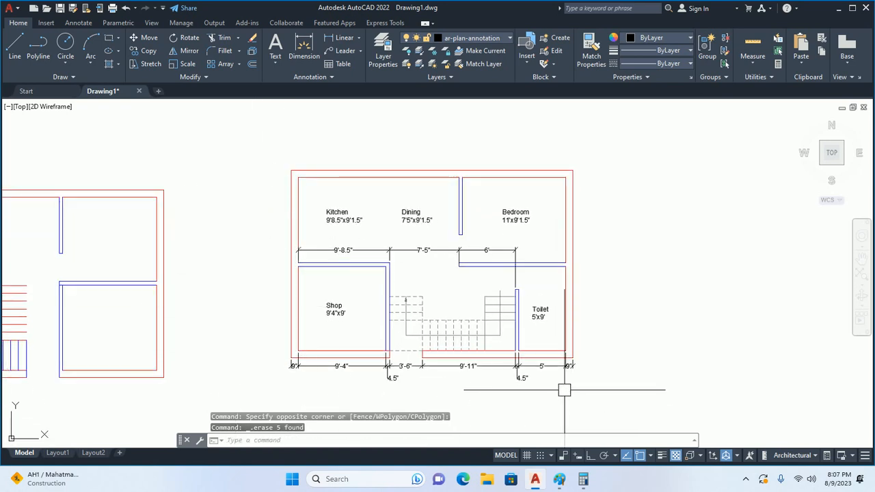
pyautogui.click(593, 381)
pyautogui.click(287, 356)
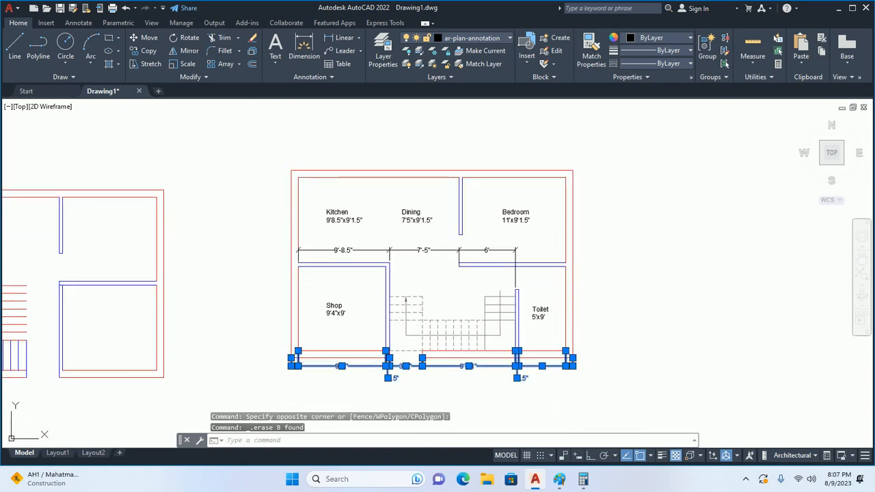
pyautogui.scroll(3, 459, 277)
pyautogui.press('Escape')
pyautogui.press('Escape')
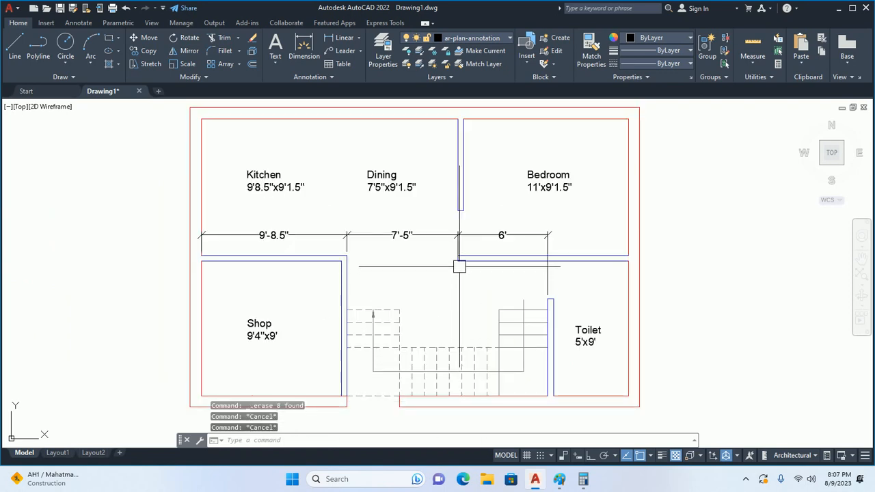
pyautogui.write('d')
pyautogui.press('Escape')
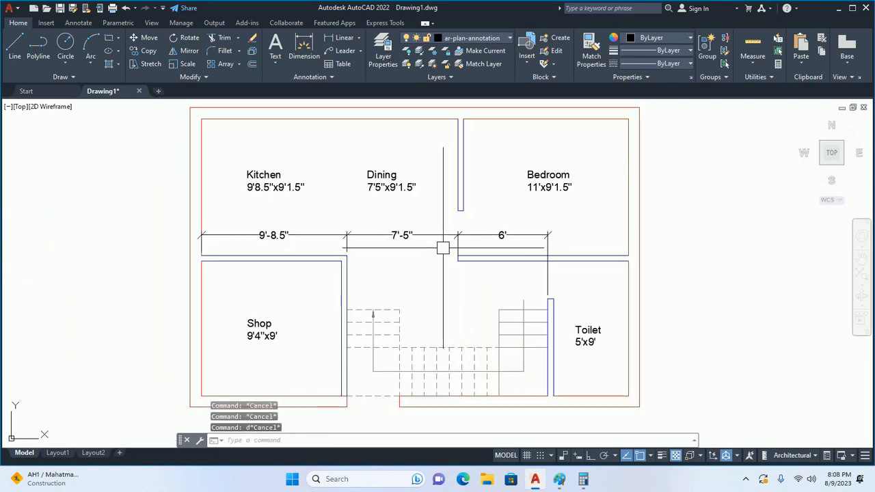
# Copy the Dining label down into the open space between the two stair flights.
pyautogui.write('co')
pyautogui.press('Return')
pyautogui.click(392, 182)
pyautogui.press('Return')
pyautogui.click(373, 179)
pyautogui.scroll(4, 387, 294)
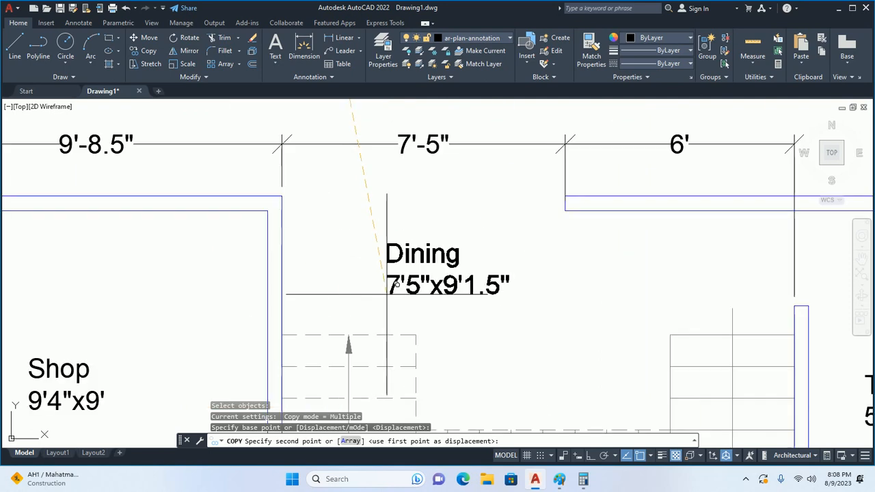
pyautogui.click(466, 341)
pyautogui.press('Return')
# Replace the name in the copied label between the stair flights with "Entrance" and "Lobby" on separate lines above the size.
pyautogui.doubleClick(551, 311)
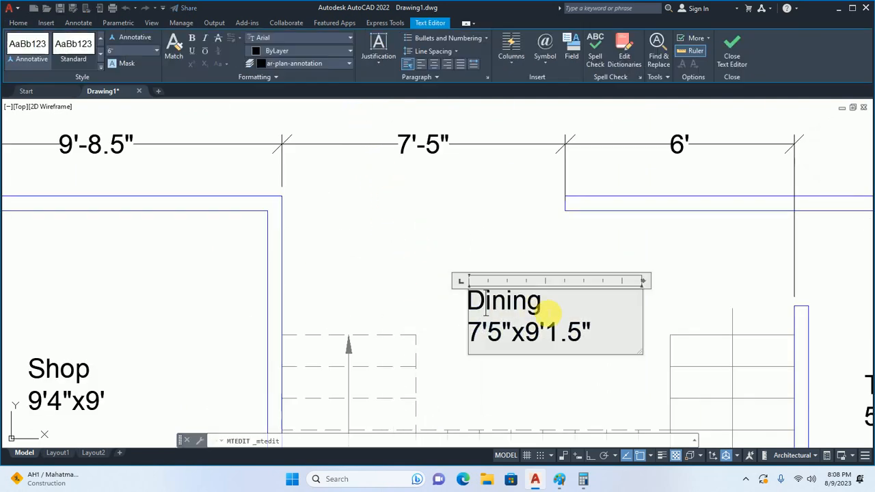
pyautogui.moveTo(546, 302); pyautogui.dragTo(311, 282)
pyautogui.write('Entranc')
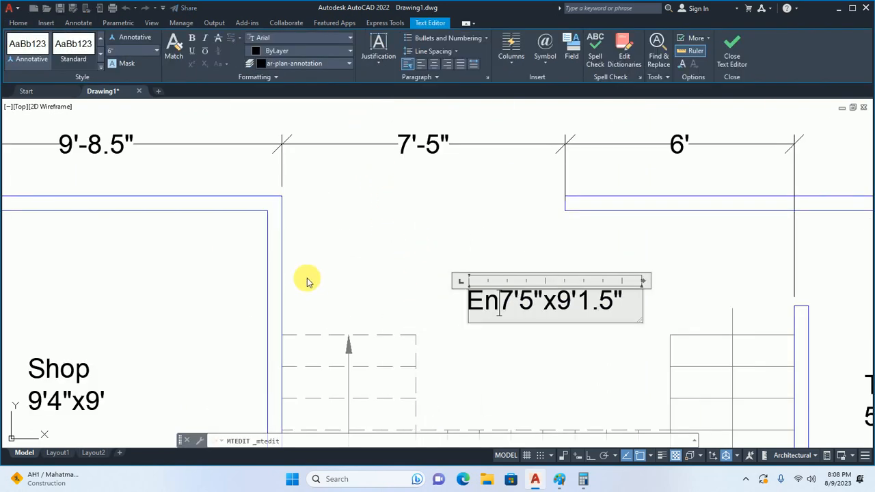
pyautogui.write('e')
pyautogui.press('Return')
pyautogui.write('Lo')
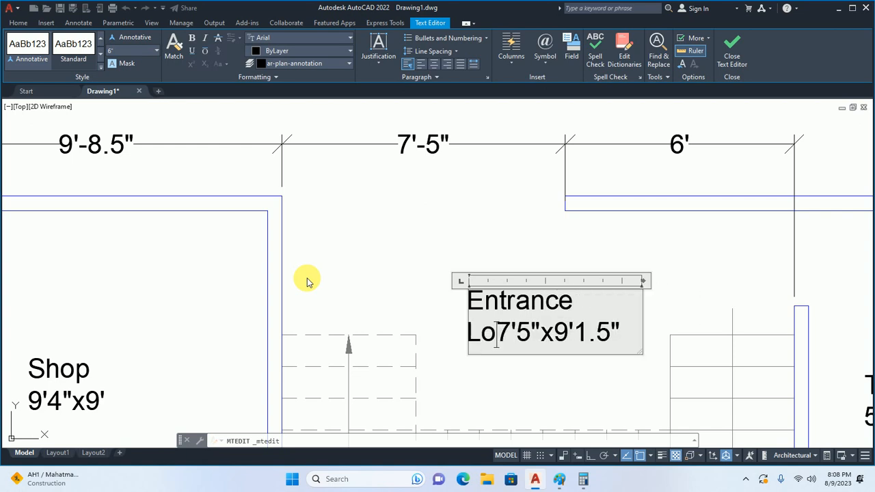
pyautogui.write('bby')
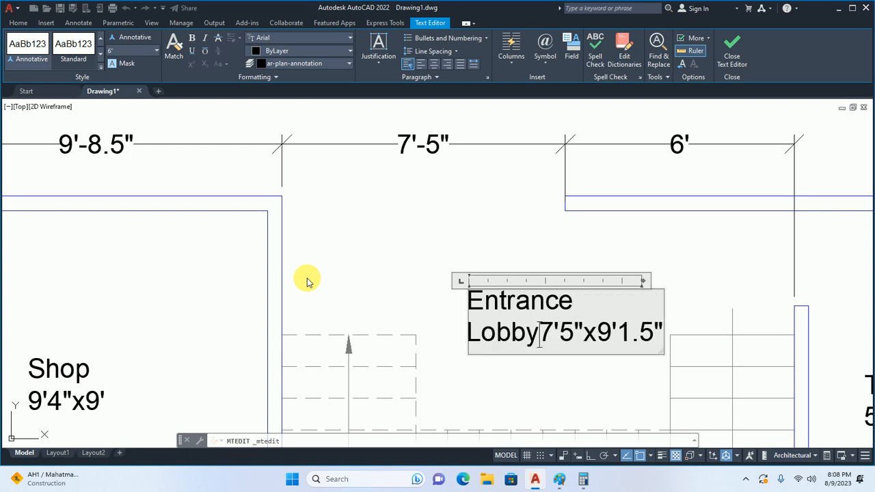
pyautogui.press('Return')
# Set the size line of the Entrance Lobby label to 13'5"x9'.
pyautogui.scroll(-5, 359, 154)
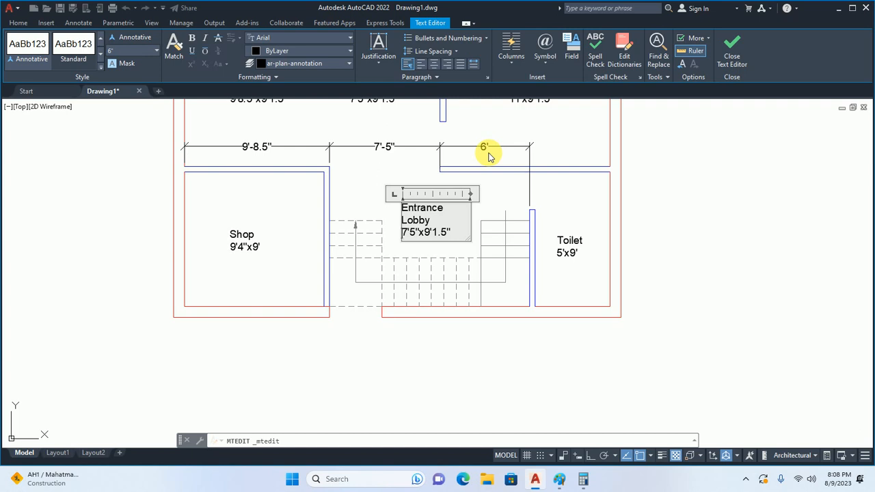
pyautogui.press('Delete')
pyautogui.write('13')
pyautogui.press('Right')
pyautogui.press('Right')
pyautogui.press('Right')
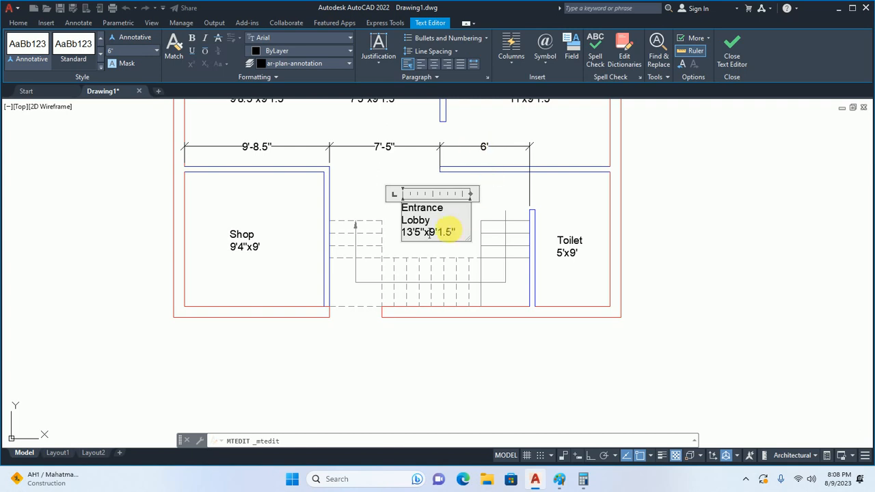
pyautogui.moveTo(441, 235); pyautogui.dragTo(488, 240)
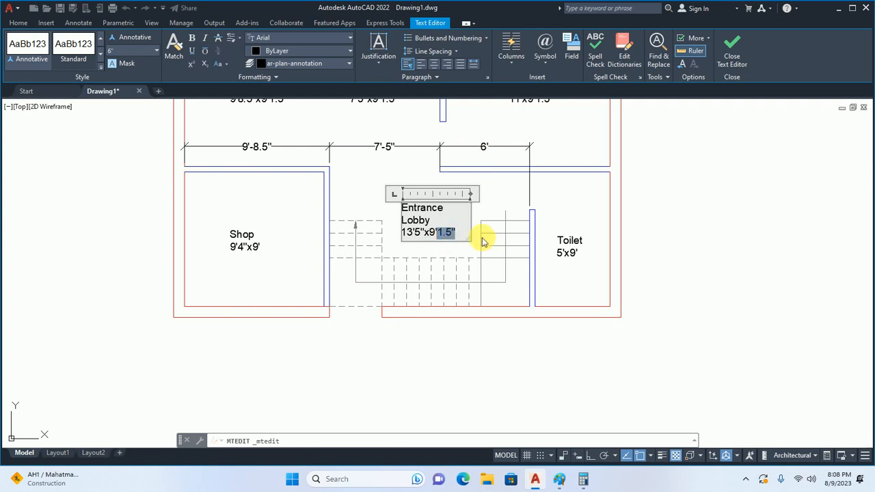
pyautogui.press('Delete')
pyautogui.click(455, 256)
pyautogui.press('Escape')
pyautogui.press('Escape')
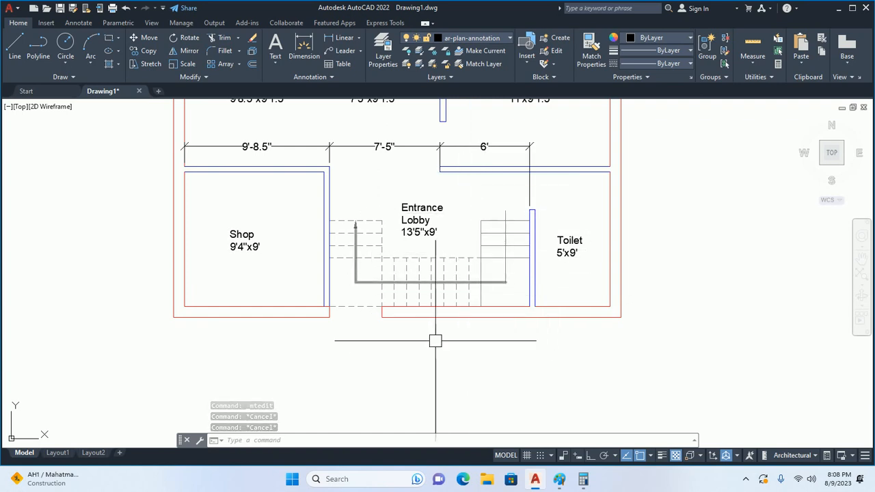
pyautogui.press('Escape')
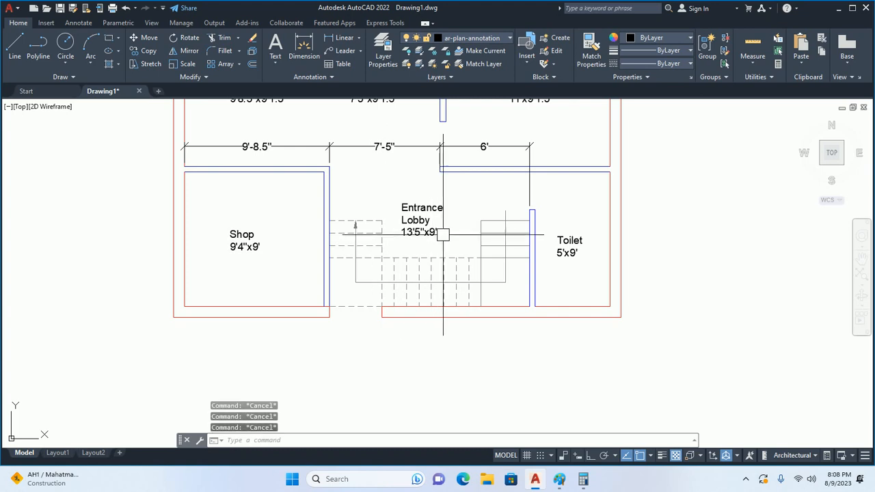
# Draw two crossing diagonal lines between opposite corners of the open stairwell rectangle between the left and right flights.
pyautogui.moveTo(359, 194); pyautogui.dragTo(351, 241, button='middle')
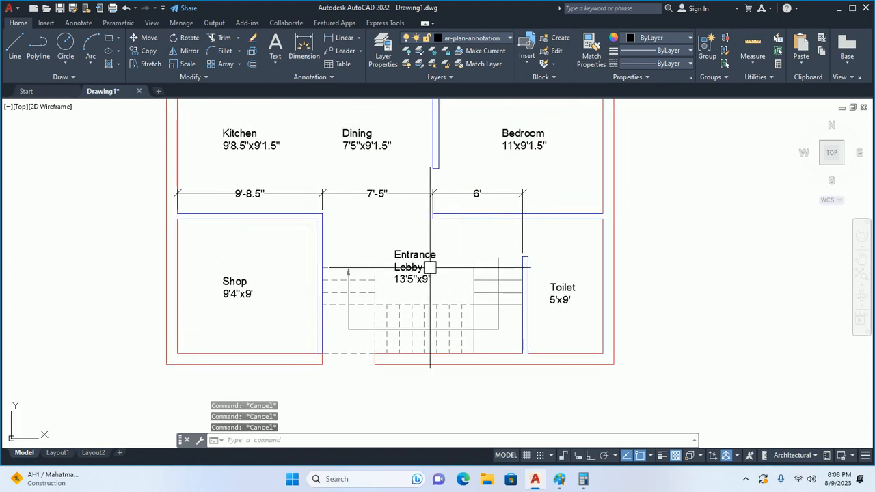
pyautogui.write('l')
pyautogui.press('Return')
pyautogui.scroll(4, 371, 273)
pyautogui.click(380, 265)
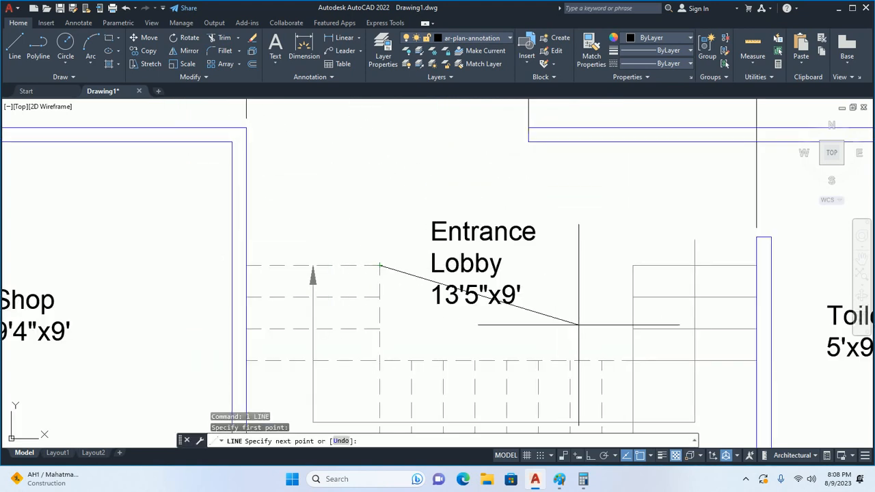
pyautogui.click(633, 361)
pyautogui.press('Return')
pyautogui.press('Return')
pyautogui.click(633, 265)
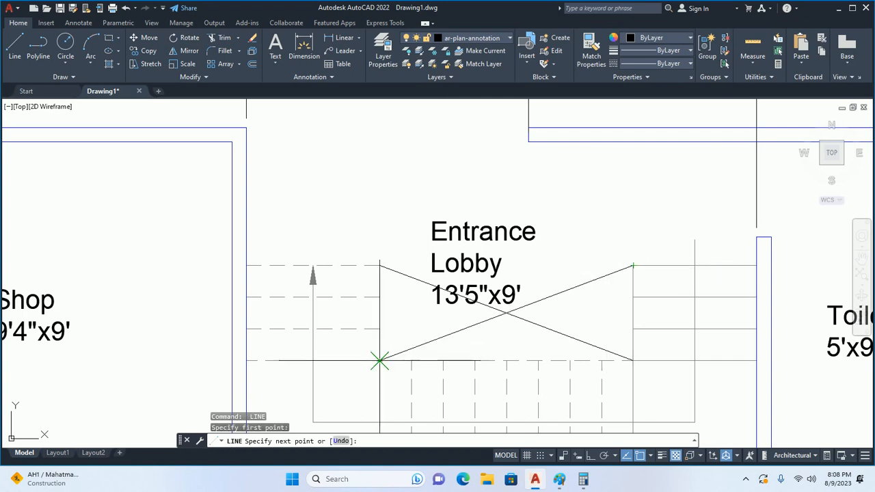
pyautogui.click(380, 360)
pyautogui.press('Escape')
pyautogui.press('Escape')
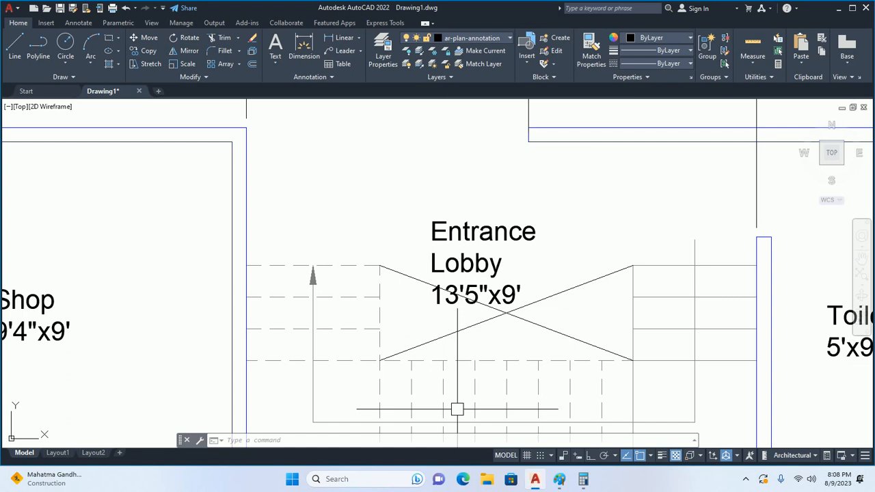
# Draw a line along the upper edge of the stairwell rectangle, joining the upper ends of the two diagonals.
pyautogui.write('l')
pyautogui.press('Return')
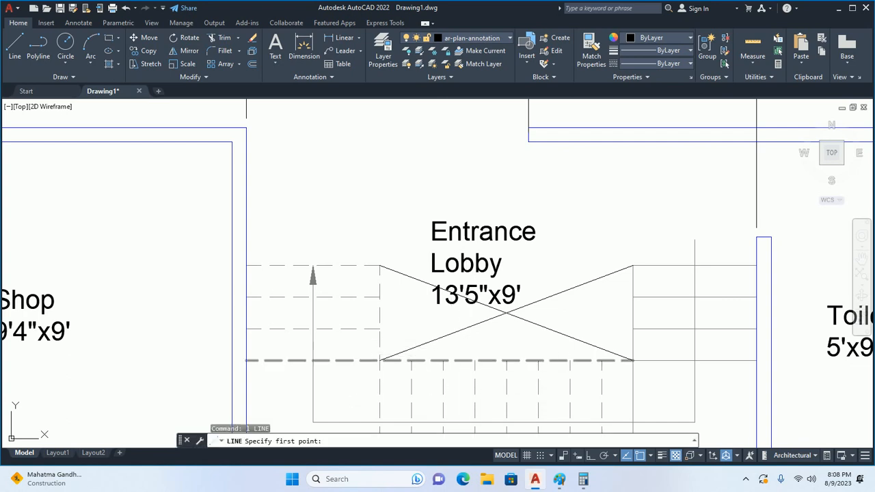
pyautogui.click(380, 266)
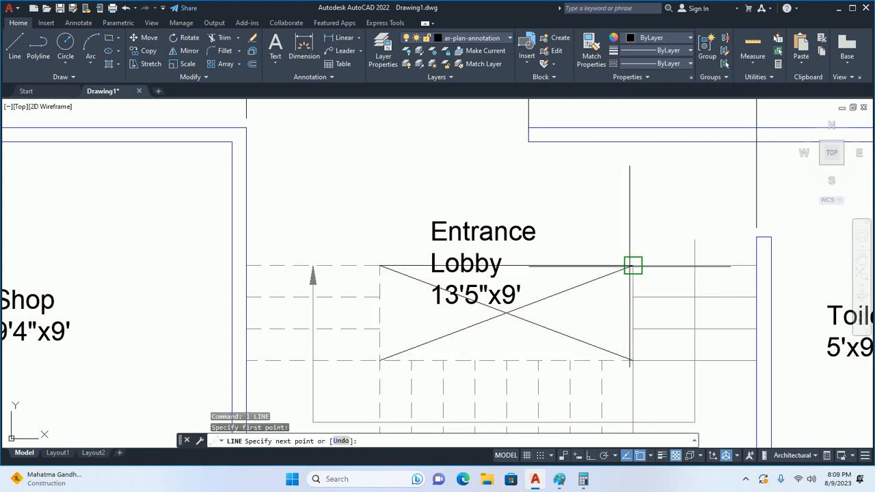
pyautogui.click(629, 266)
pyautogui.press('Escape')
pyautogui.press('Escape')
pyautogui.press('Escape')
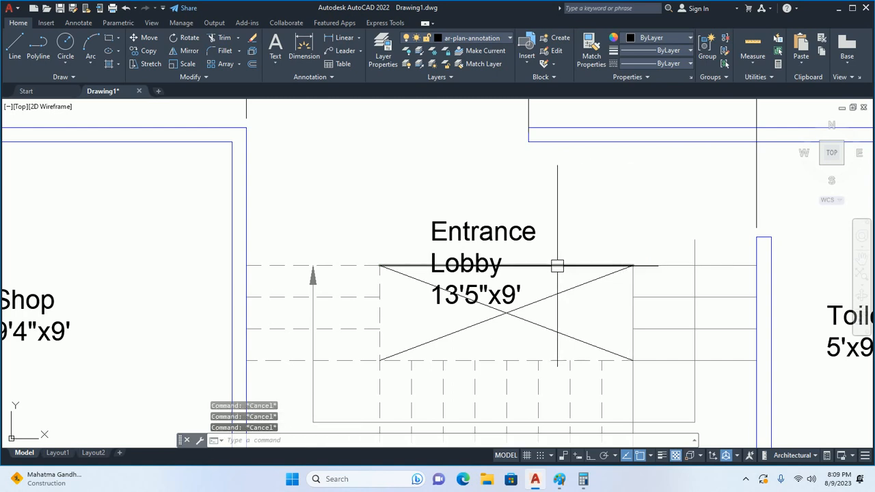
# Move the Entrance Lobby label up clear of the stairwell and widen its text frame so the name fits on one line.
pyautogui.click(469, 235)
pyautogui.moveTo(470, 235); pyautogui.dragTo(464, 191)
pyautogui.moveTo(598, 177); pyautogui.dragTo(498, 209, button='middle')
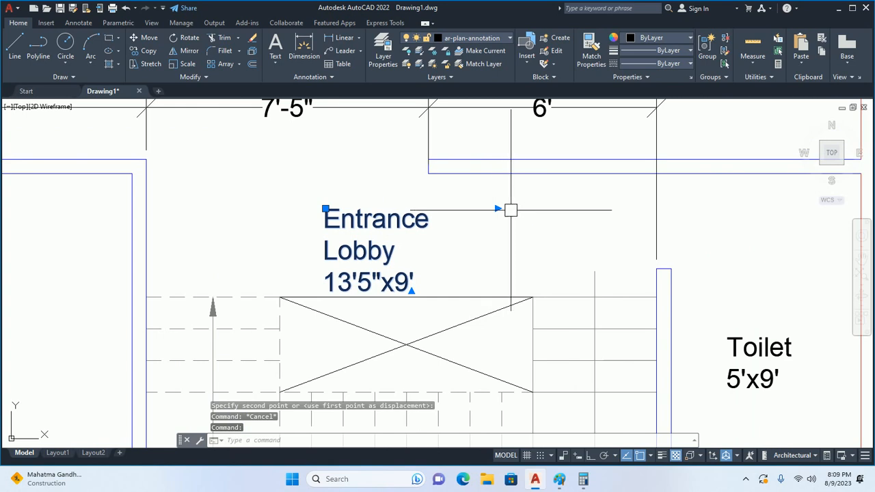
pyautogui.click(498, 208)
pyautogui.press('Escape')
pyautogui.press('Escape')
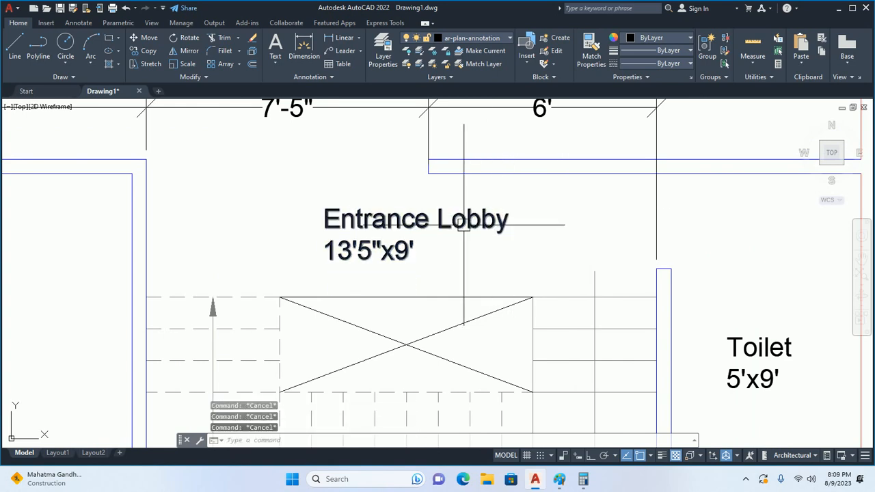
# Match the stairwell's crossing diagonals and upper edge line to the properties of a dashed stair tread line.
pyautogui.moveTo(441, 230); pyautogui.dragTo(457, 196, button='middle')
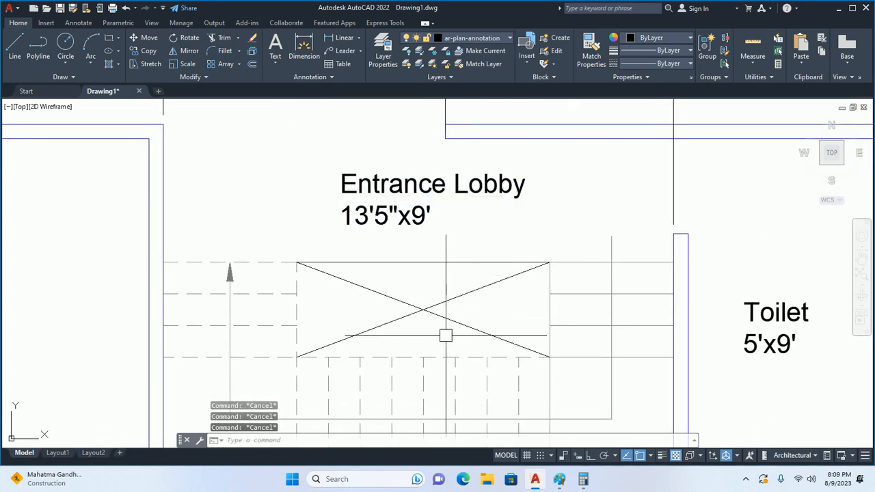
pyautogui.write('ma')
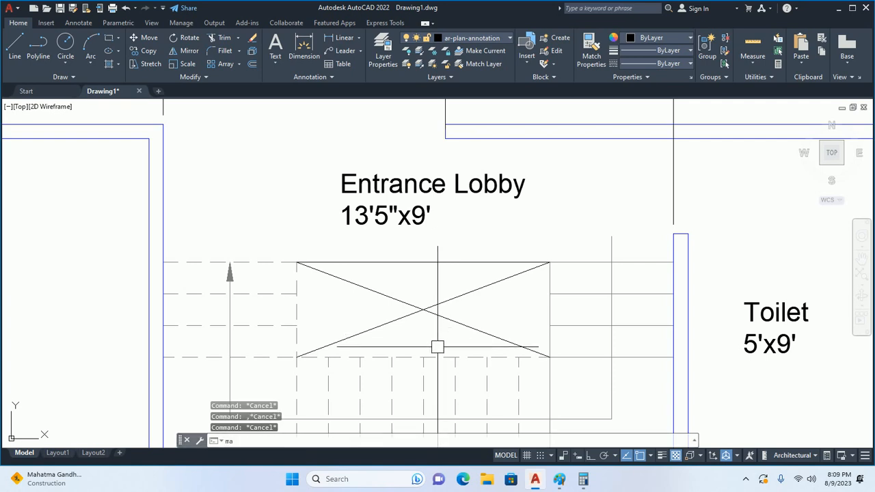
pyautogui.press('Return')
pyautogui.click(390, 380)
pyautogui.click(475, 299)
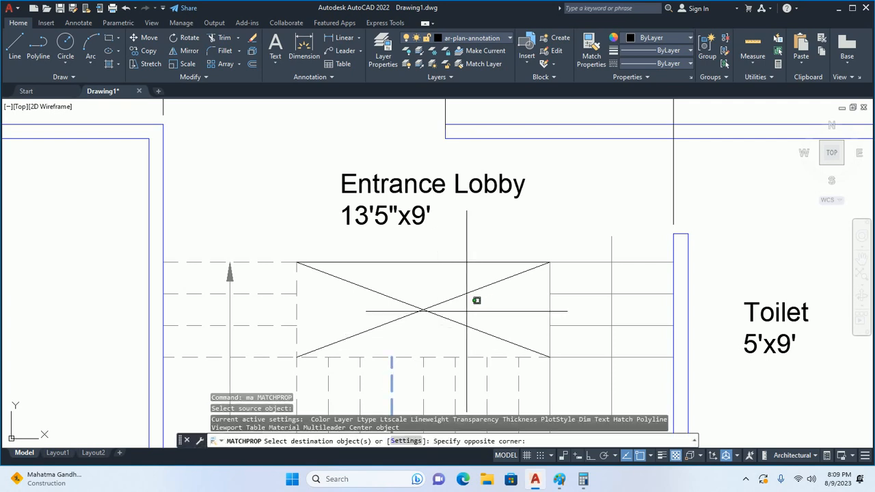
pyautogui.click(334, 250)
pyautogui.press('Escape')
pyautogui.press('Escape')
# Delete the three remaining dimensions between the upper rooms and the Entrance Lobby.
pyautogui.scroll(-2, 455, 302)
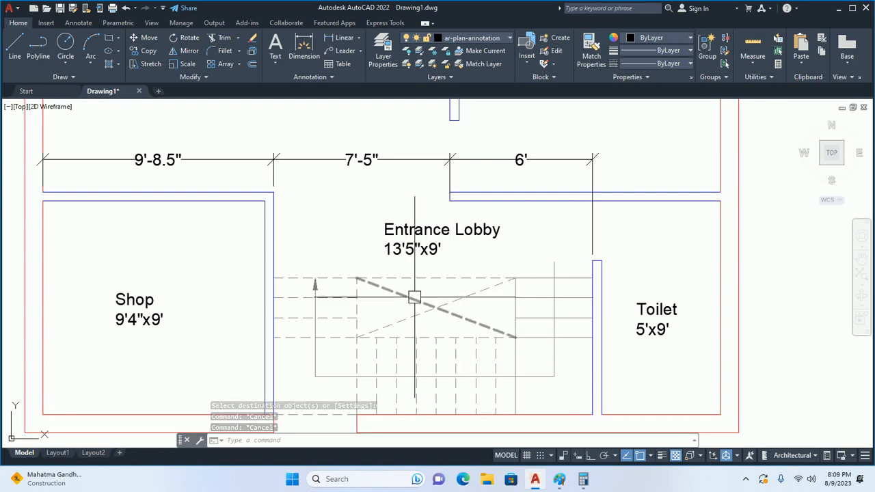
pyautogui.scroll(-6, 411, 296)
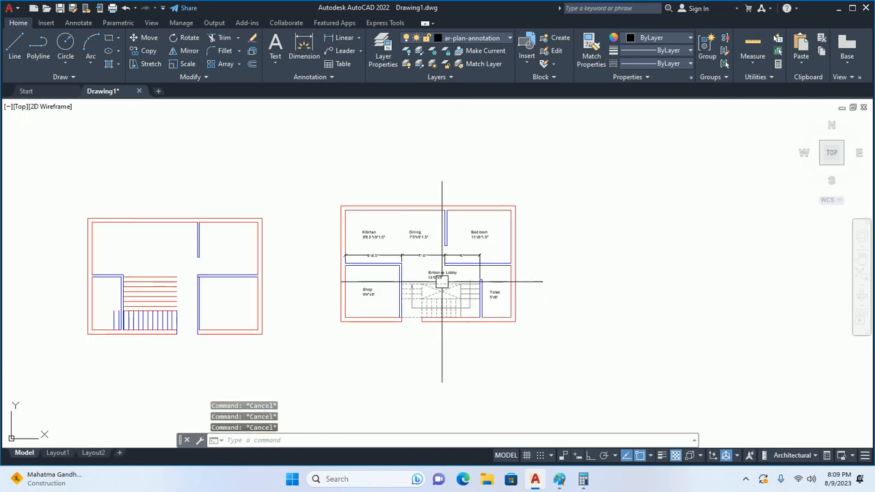
pyautogui.moveTo(445, 273); pyautogui.dragTo(511, 303, button='middle')
pyautogui.scroll(2, 478, 253)
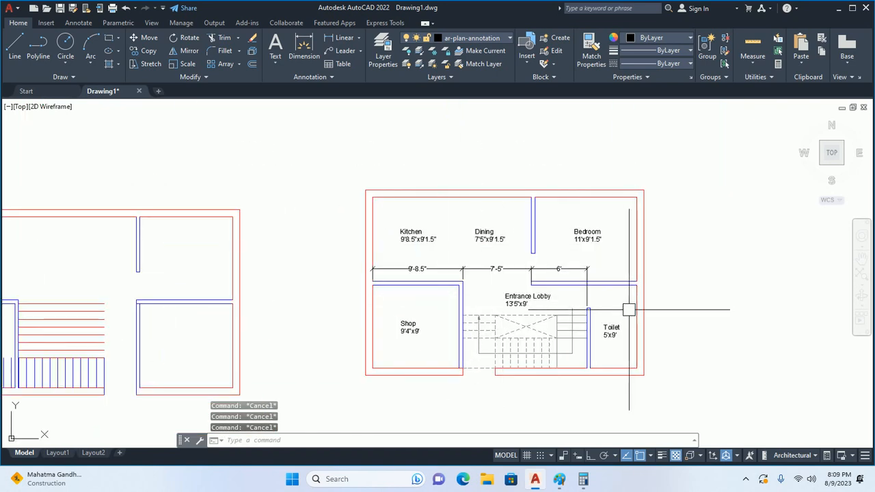
pyautogui.moveTo(629, 307); pyautogui.dragTo(622, 276, button='middle')
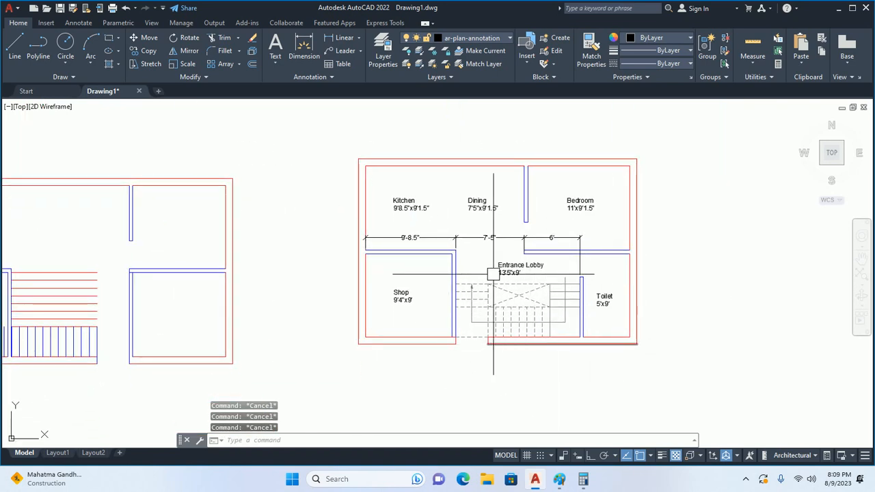
pyautogui.scroll(4, 492, 270)
pyautogui.click(642, 188)
pyautogui.click(408, 187)
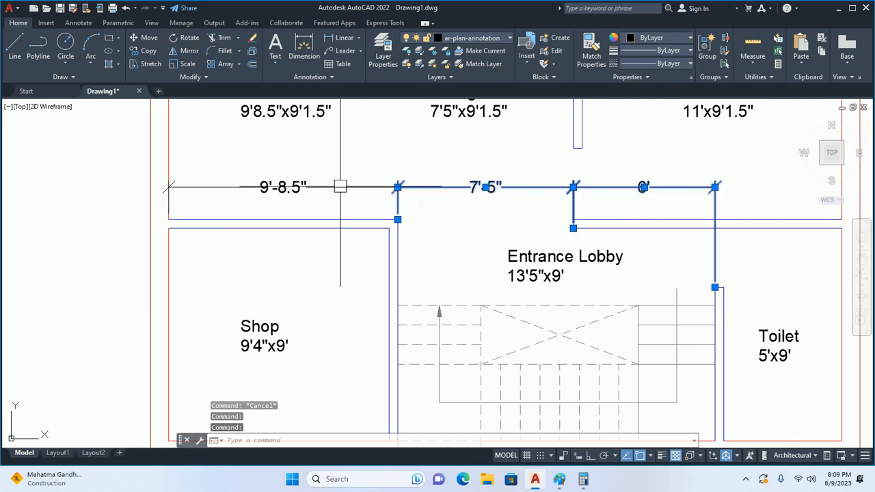
pyautogui.click(321, 188)
pyautogui.press('Delete')
pyautogui.scroll(-5, 311, 195)
pyautogui.press('Escape')
pyautogui.press('Escape')
# Copy the Site Layout drawing title from under the hatched site plan to below the labelled floor plan, with Ortho on.
pyautogui.moveTo(420, 247); pyautogui.dragTo(410, 262, button='middle')
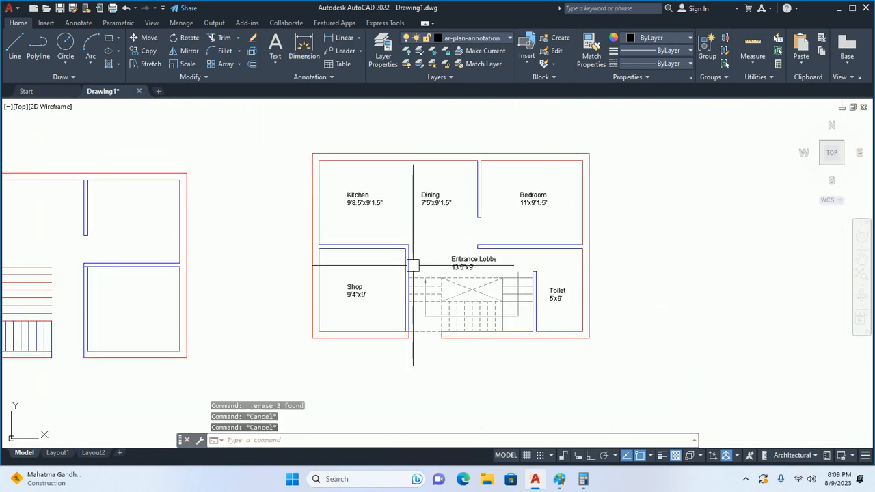
pyautogui.scroll(-3, 410, 262)
pyautogui.moveTo(363, 313); pyautogui.dragTo(372, 276, button='middle')
pyautogui.write('co')
pyautogui.press('Return')
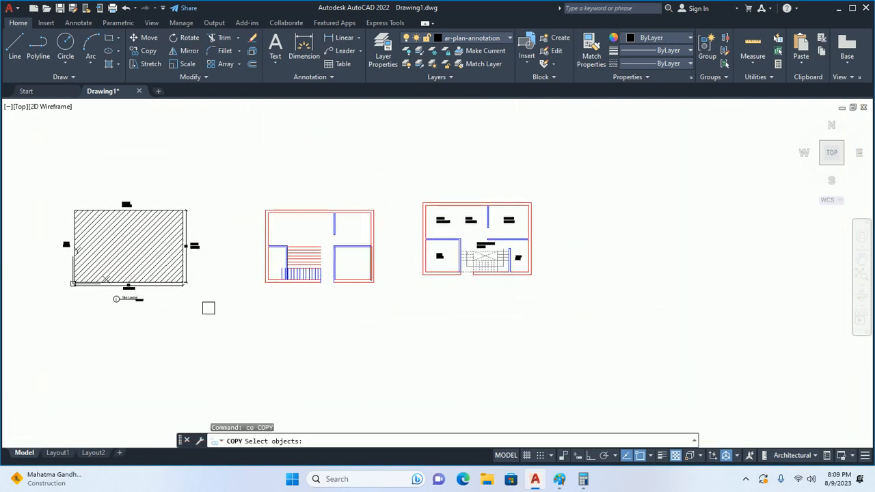
pyautogui.click(111, 300)
pyautogui.press('Return')
pyautogui.click(106, 333)
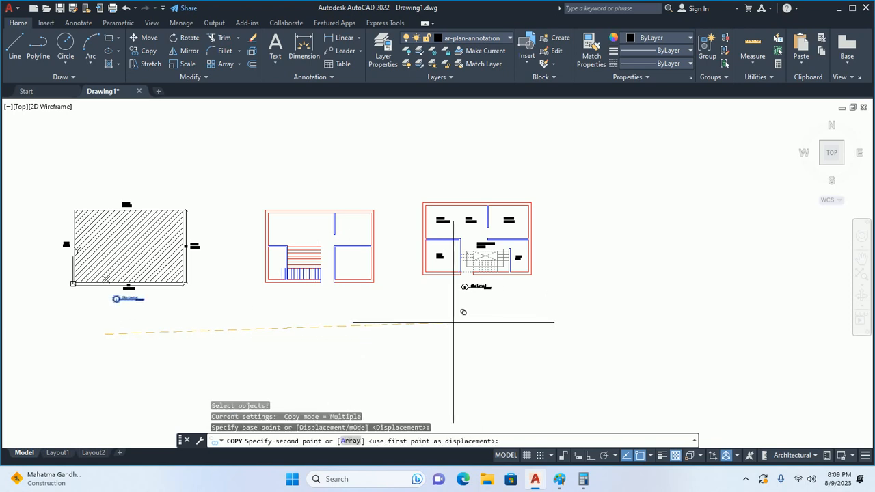
pyautogui.press('F8')
pyautogui.click(470, 311)
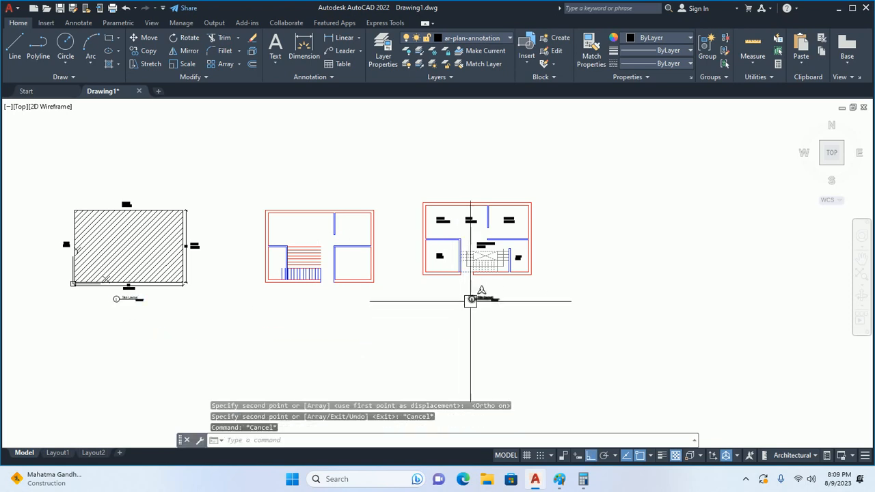
pyautogui.press('Escape')
# Move the copied drawing title straight up about 3'-5", closer to the lower wall of the labelled floor plan.
pyautogui.scroll(4, 471, 300)
pyautogui.write('m')
pyautogui.press('Return')
pyautogui.click(475, 299)
pyautogui.scroll(-4, 367, 318)
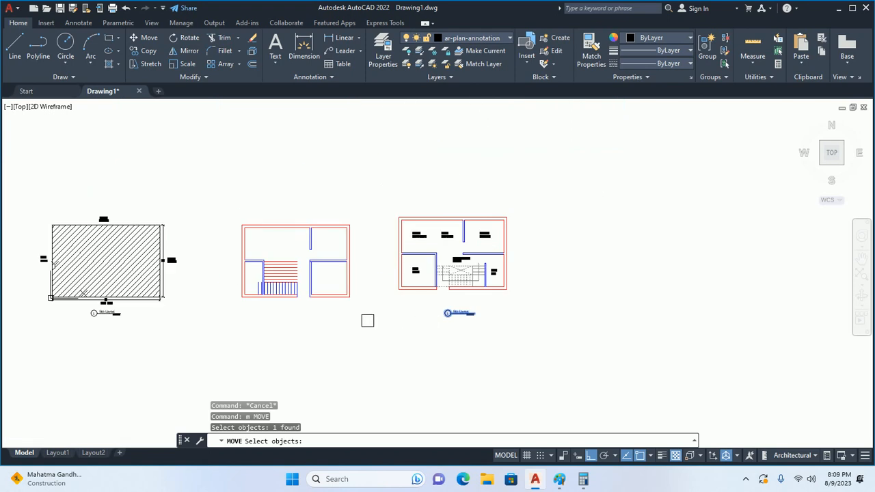
pyautogui.scroll(4, 405, 310)
pyautogui.press('Return')
pyautogui.click(393, 320)
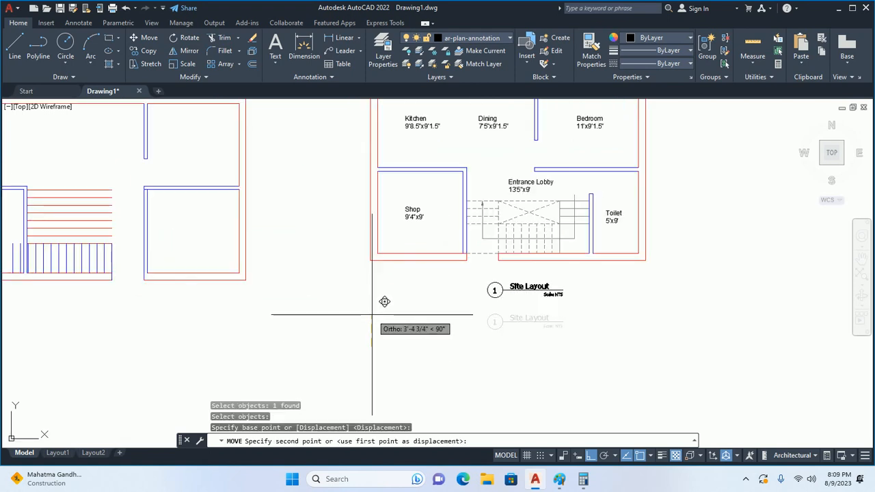
pyautogui.press('Escape')
pyautogui.press('Escape')
# Change the drawing name in the copied title block to "Ground Floor Layout".
pyautogui.scroll(5, 504, 283)
pyautogui.doubleClick(488, 273)
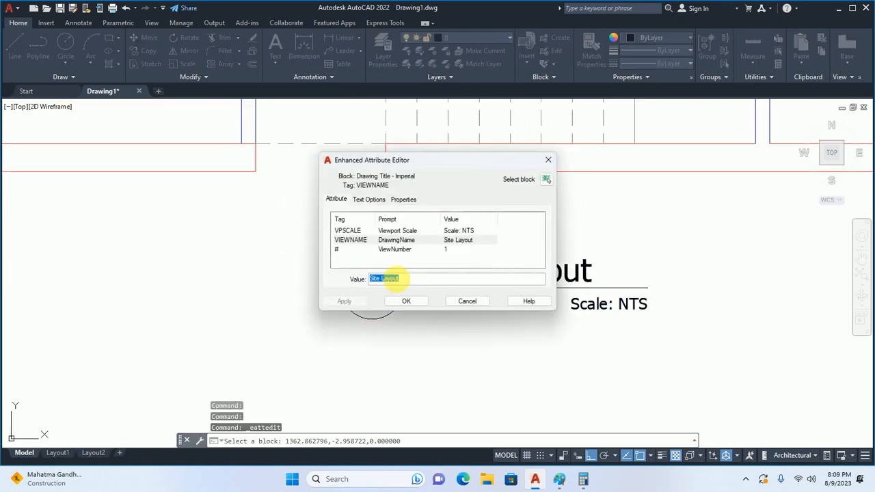
pyautogui.write('G')
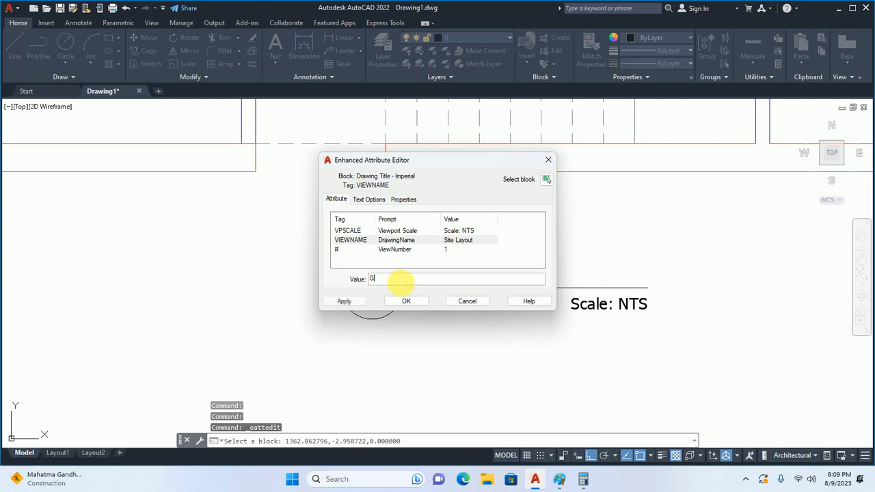
pyautogui.write('rounfd')
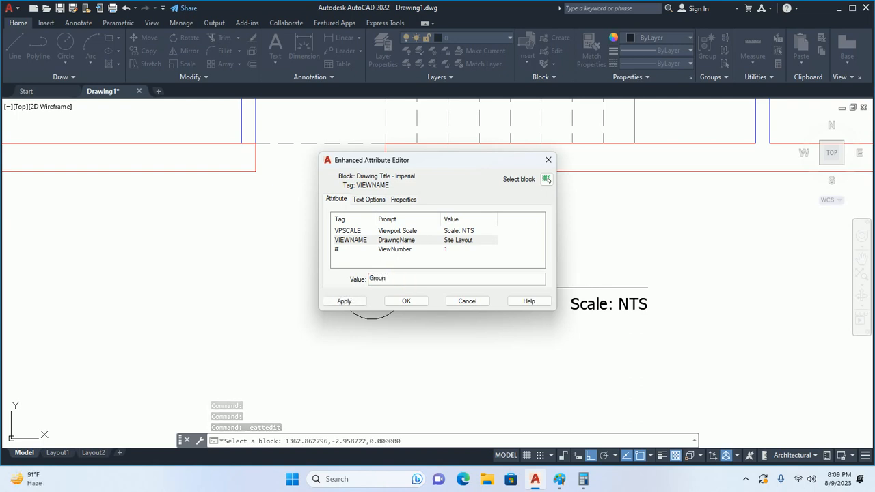
pyautogui.press('BackSpace')
pyautogui.press('BackSpace')
pyautogui.write('d ')
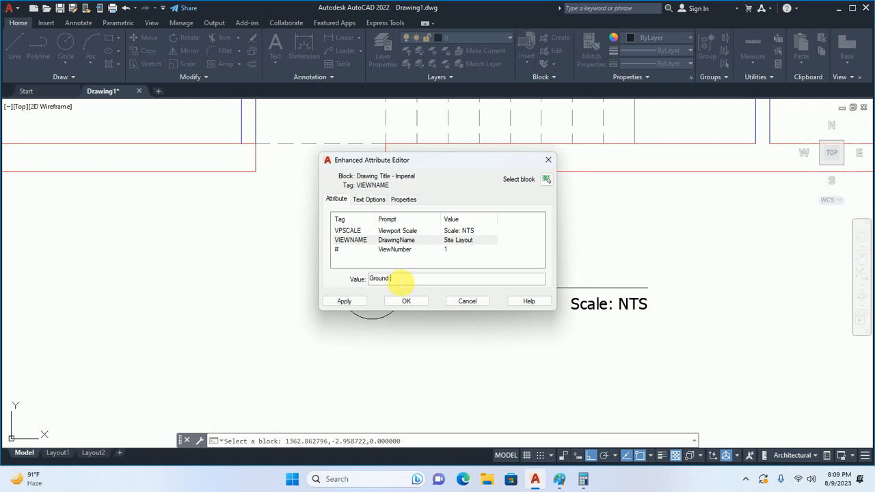
pyautogui.write('Floor')
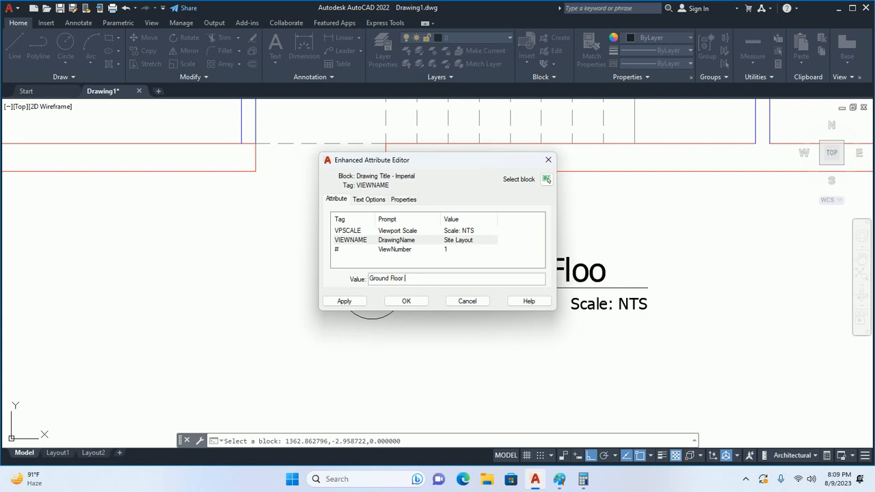
pyautogui.write(' la')
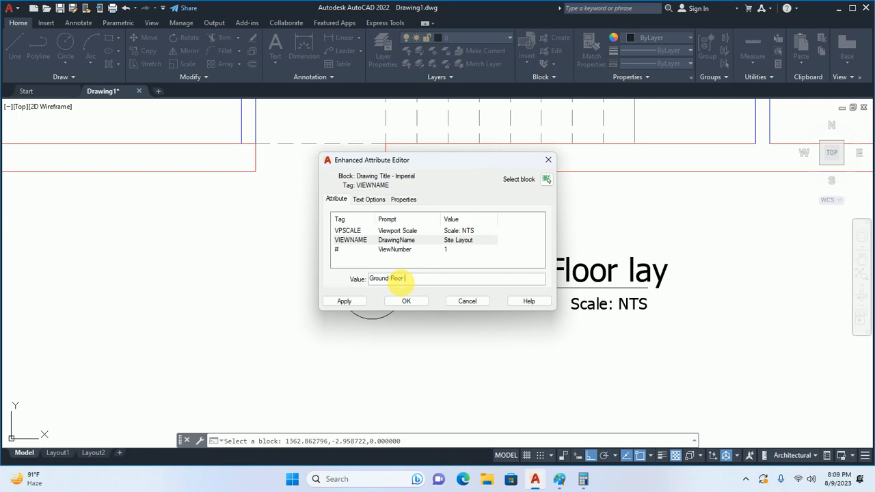
pyautogui.write('Layou')
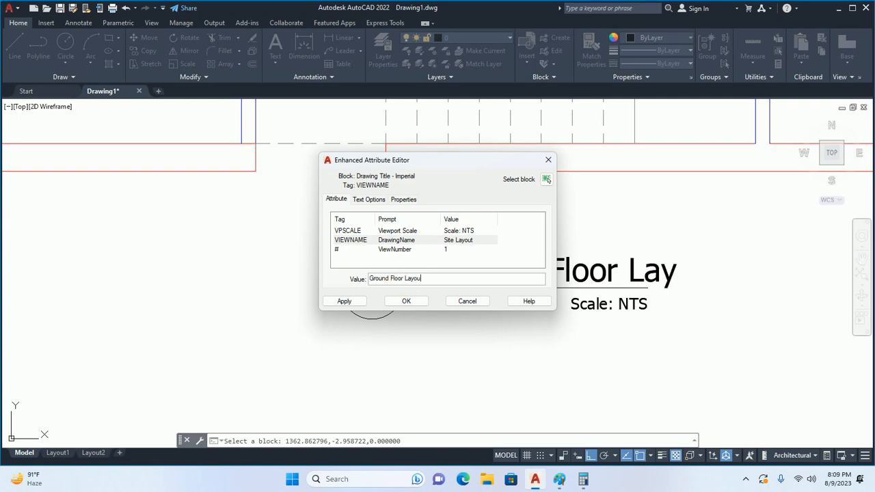
pyautogui.write('t')
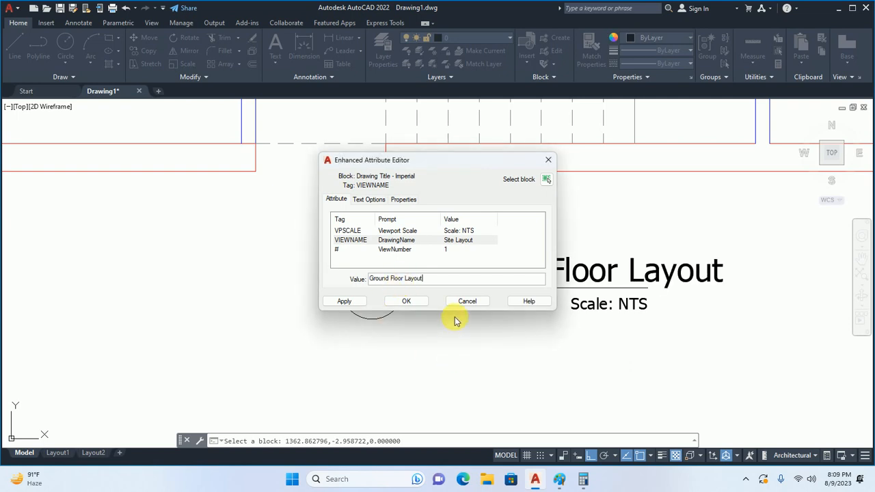
pyautogui.click(344, 301)
pyautogui.click(406, 301)
pyautogui.scroll(-2, 392, 317)
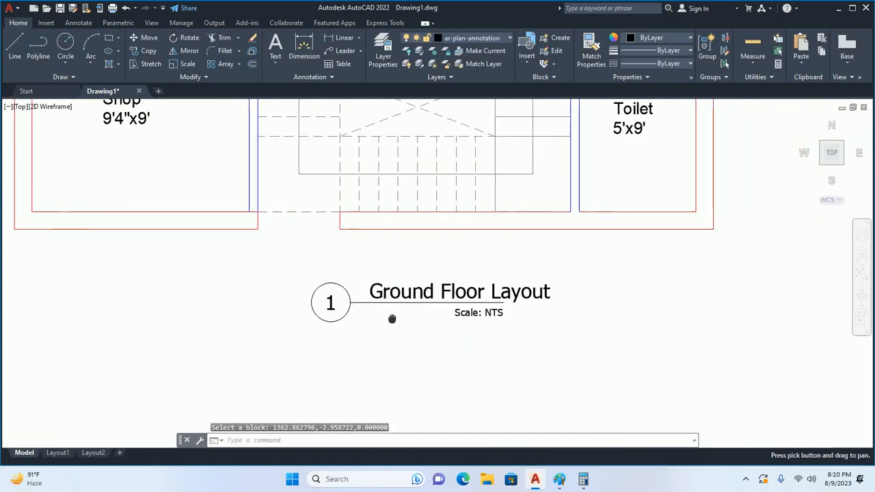
# Stretch the title block's underline to the end of the words "Ground Floor Layout".
pyautogui.scroll(5, 490, 307)
pyautogui.click(471, 262)
pyautogui.moveTo(471, 262); pyautogui.dragTo(401, 293, button='middle')
pyautogui.click(376, 303)
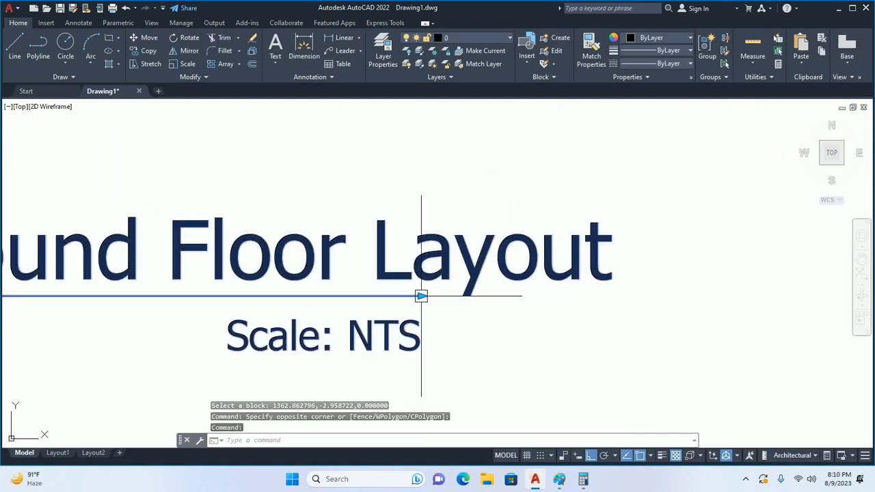
pyautogui.click(424, 298)
pyautogui.scroll(4, 611, 298)
pyautogui.press('Escape')
pyautogui.press('Escape')
pyautogui.press('Escape')
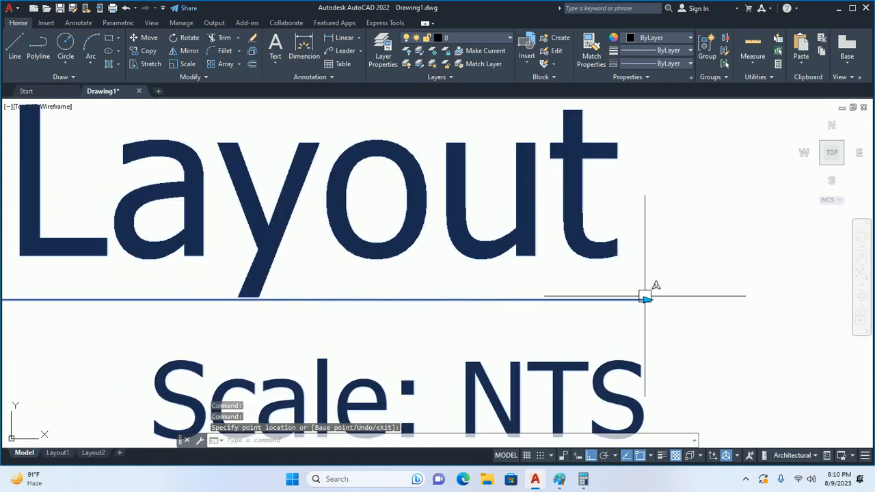
# Create a new layer named "ar-interior-bedroom-furniture".
pyautogui.scroll(-5, 650, 297)
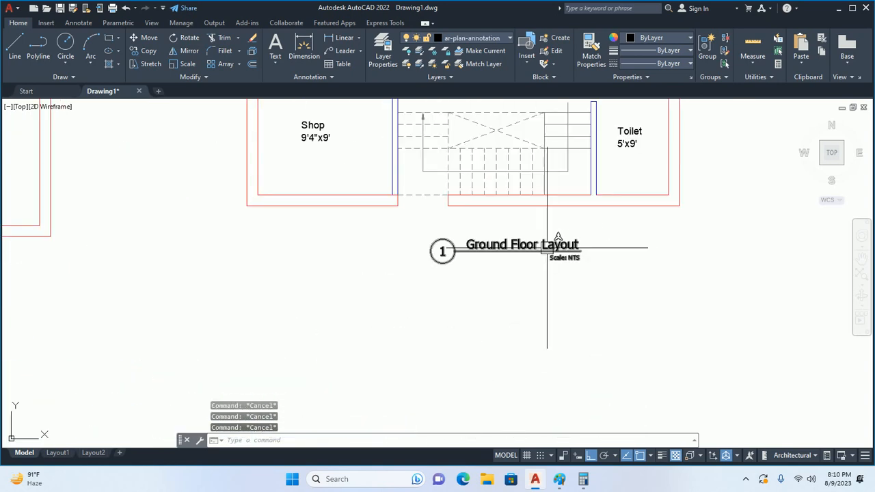
pyautogui.scroll(-2, 550, 287)
pyautogui.moveTo(449, 220); pyautogui.dragTo(470, 318, button='middle')
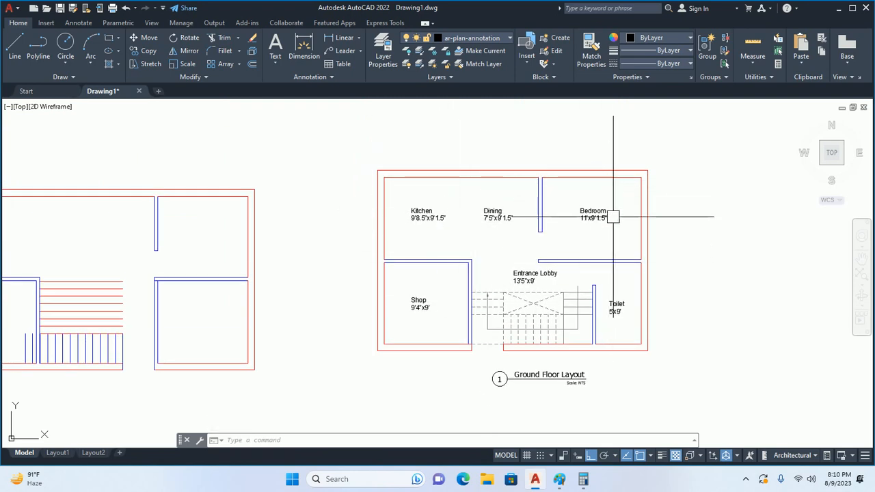
pyautogui.scroll(2, 614, 214)
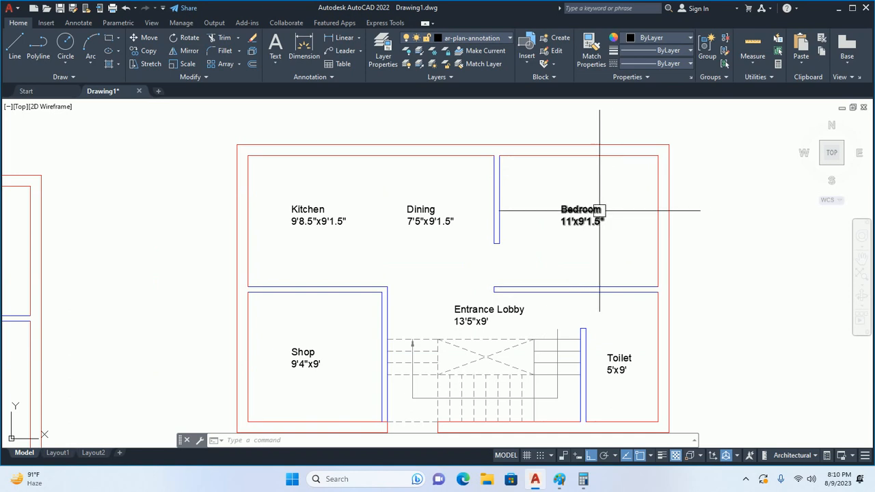
pyautogui.write('la')
pyautogui.press('Return')
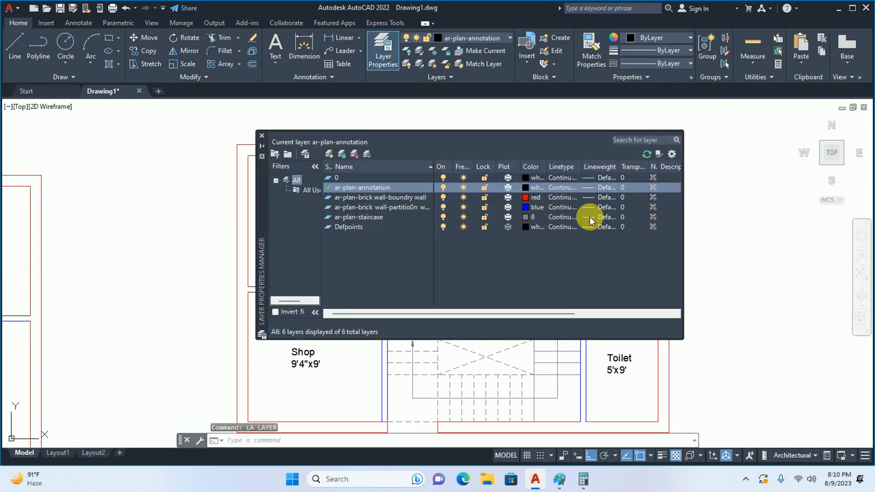
pyautogui.click(329, 153)
pyautogui.write('ar')
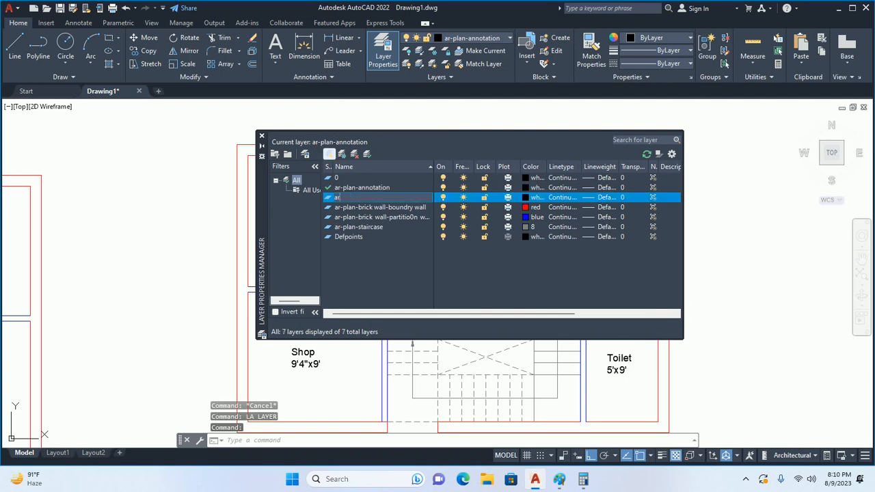
pyautogui.write('-interior-')
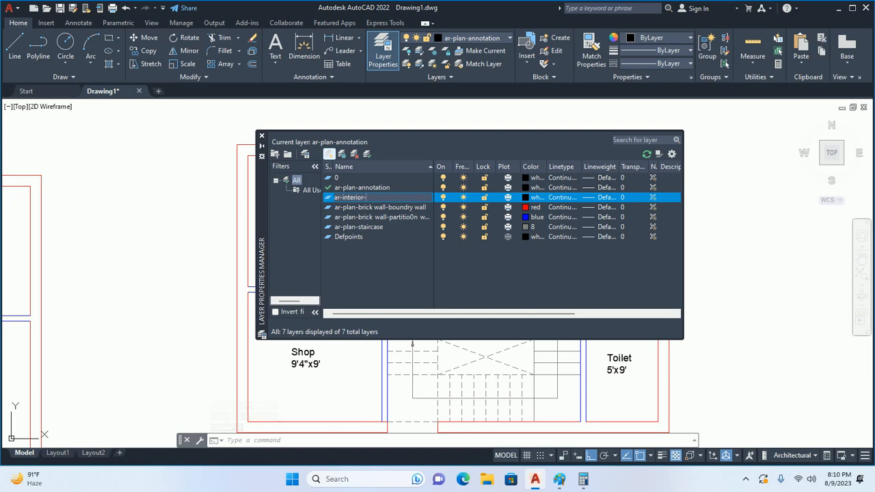
pyautogui.write('bedroom-furniture')
pyautogui.press('Return')
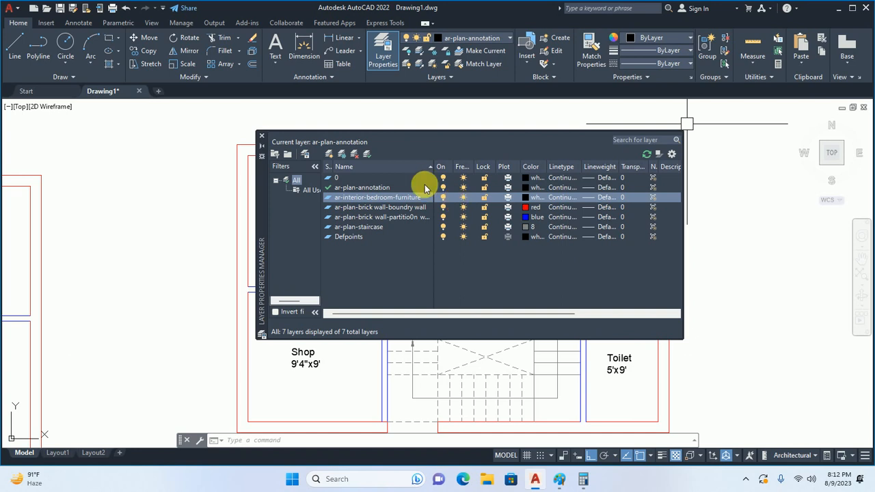
# Create another new layer named "ce-structure-column".
pyautogui.click(329, 154)
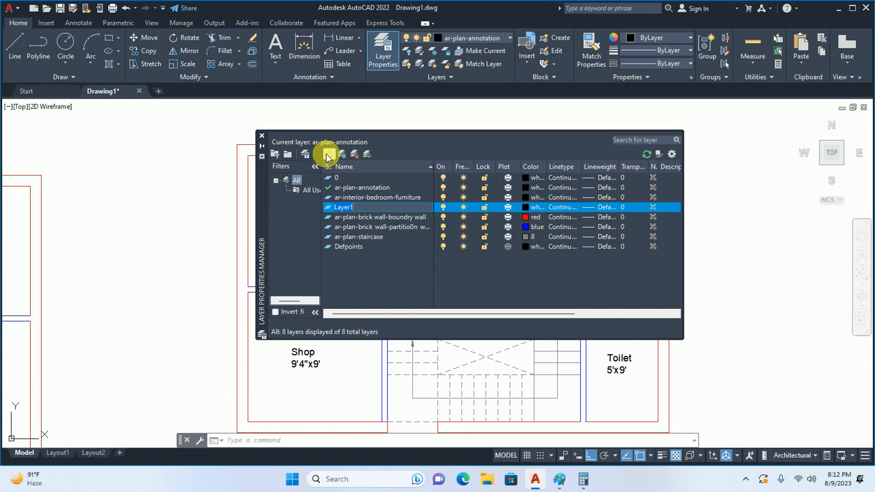
pyautogui.write('ce')
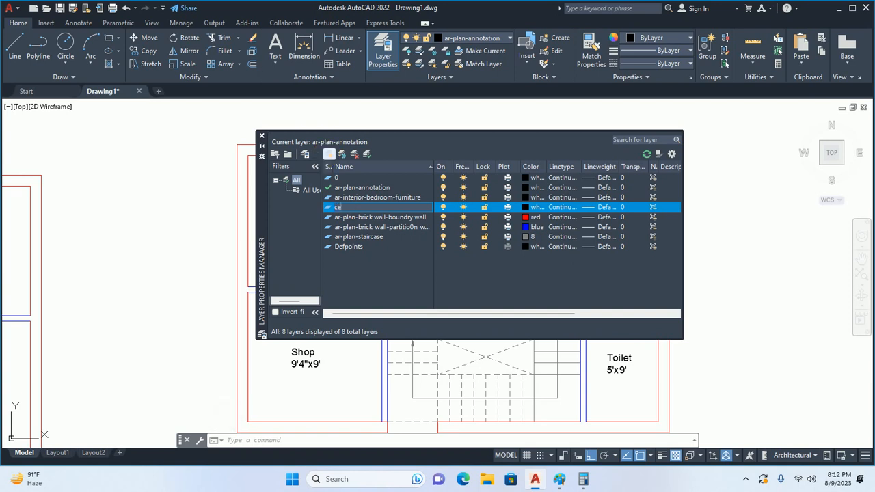
pyautogui.write('i')
pyautogui.write('-')
pyautogui.write('st')
pyautogui.write('ructure')
pyautogui.write('-column')
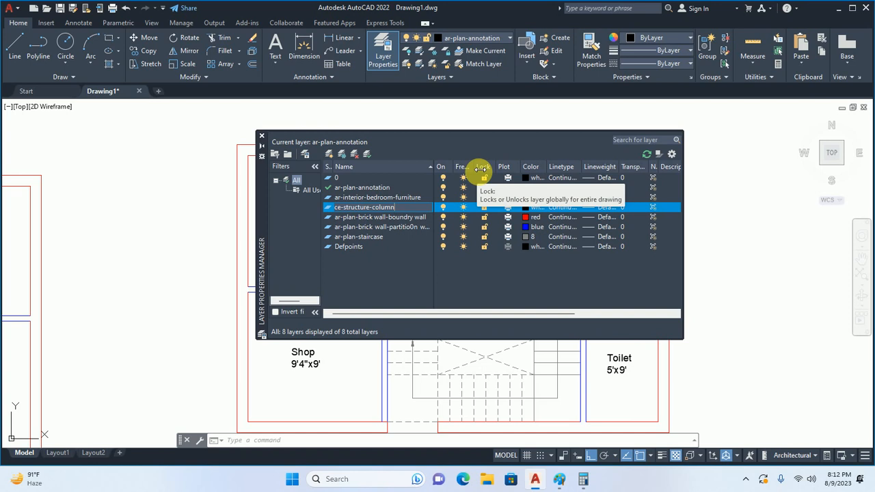
pyautogui.press('Return')
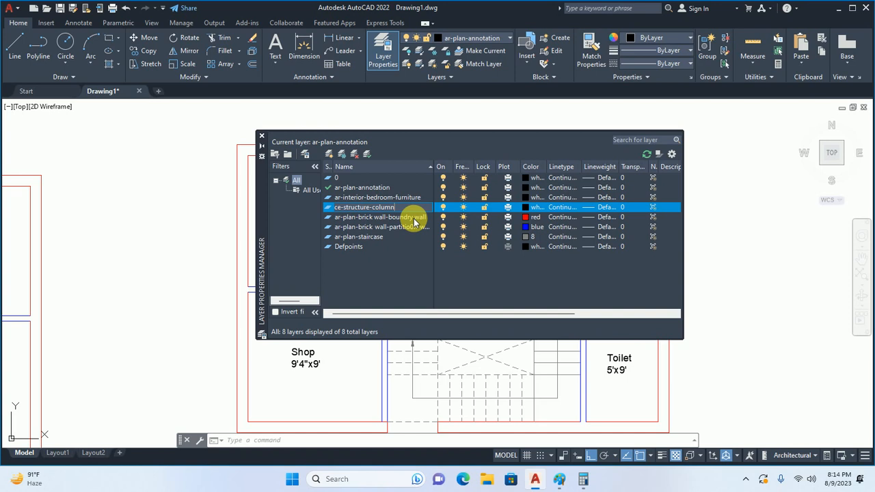
pyautogui.press('Return')
# Assign index color 8 to the ce-structure-column layer, make it the current layer and close the layer manager.
pyautogui.click(523, 207)
pyautogui.click(421, 262)
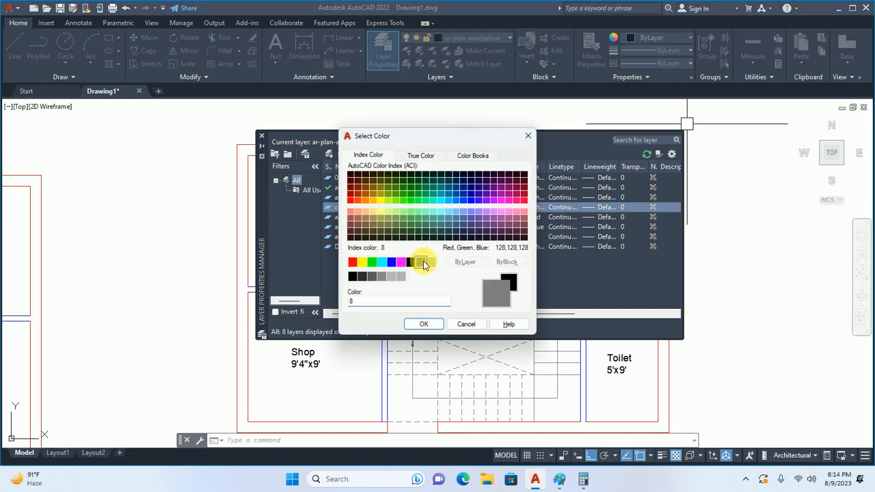
pyautogui.click(419, 324)
pyautogui.doubleClick(361, 207)
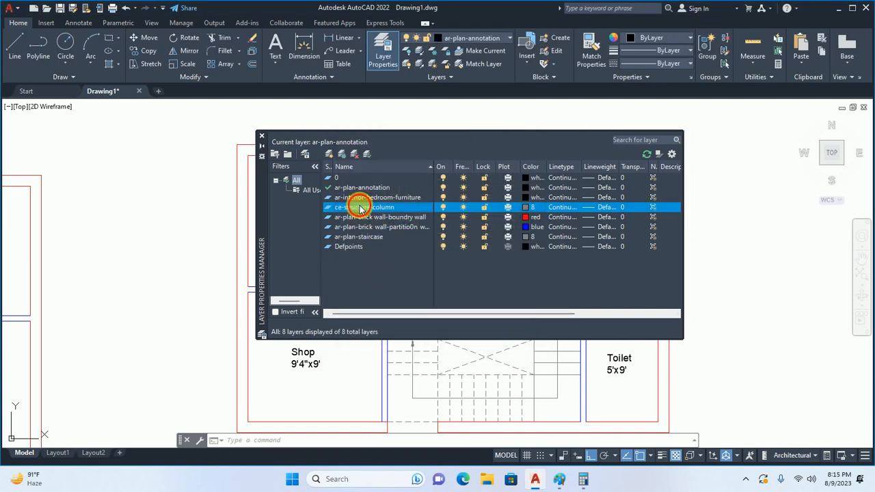
pyautogui.click(261, 136)
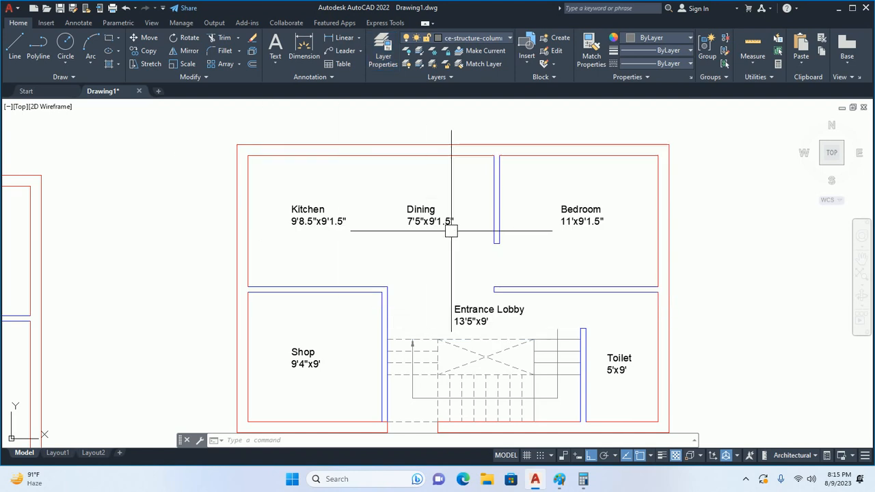
pyautogui.moveTo(463, 246); pyautogui.dragTo(464, 224, button='middle')
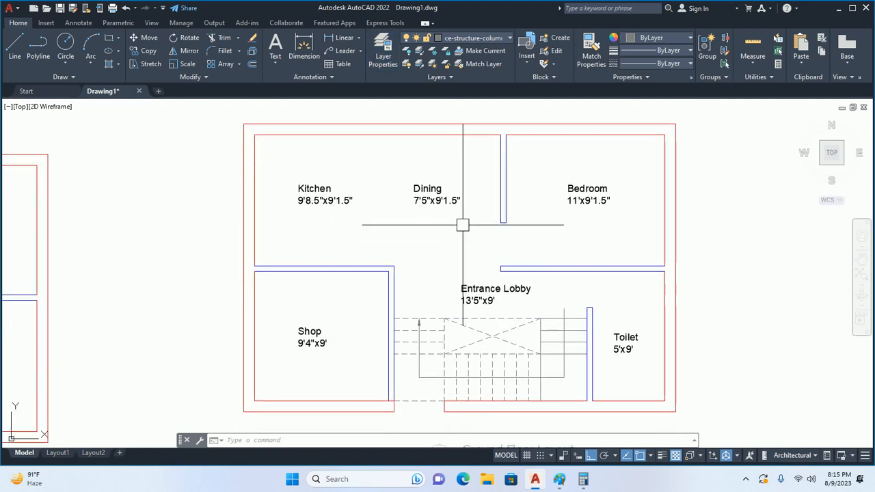
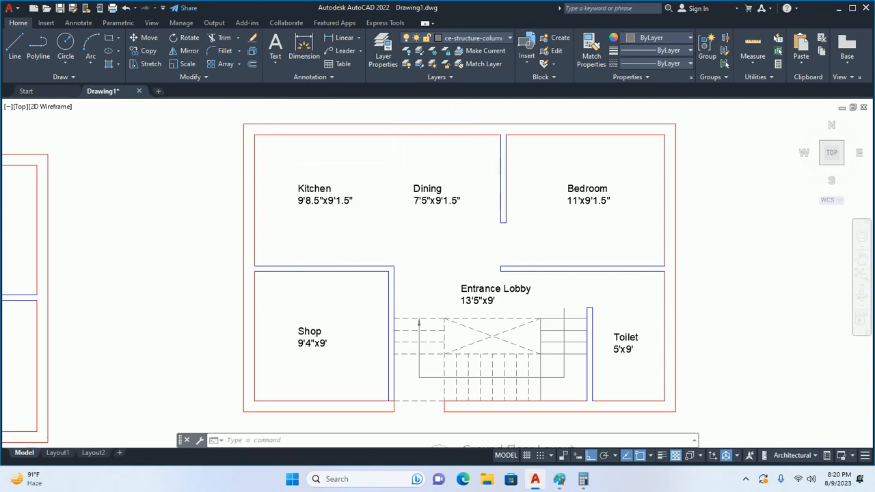
pyautogui.scroll(4, 445, 213)
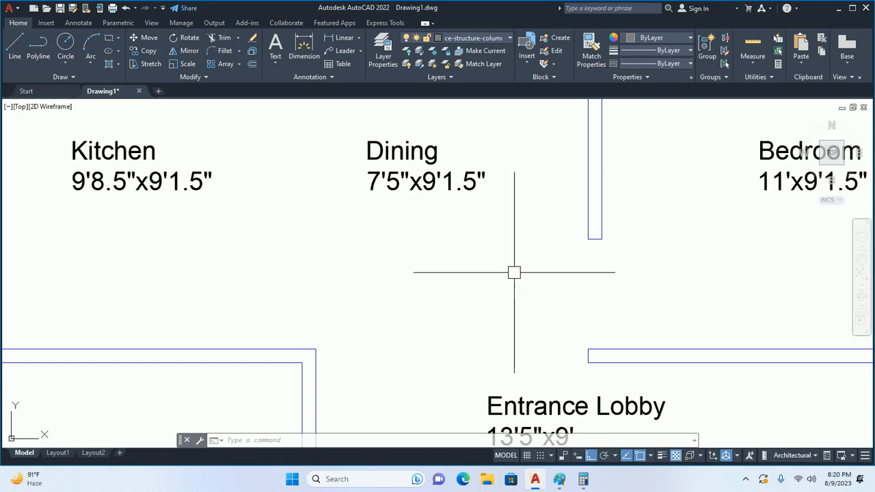
pyautogui.scroll(-3, 596, 294)
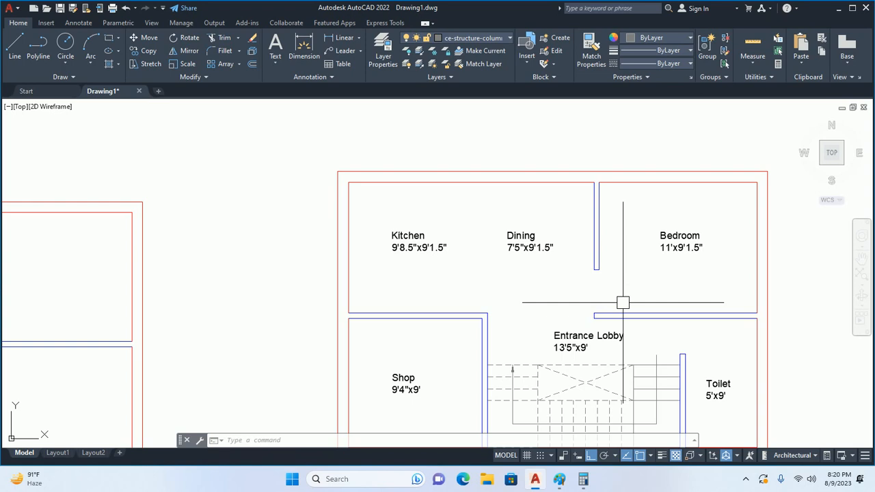
pyautogui.moveTo(656, 262); pyautogui.dragTo(611, 280, button='middle')
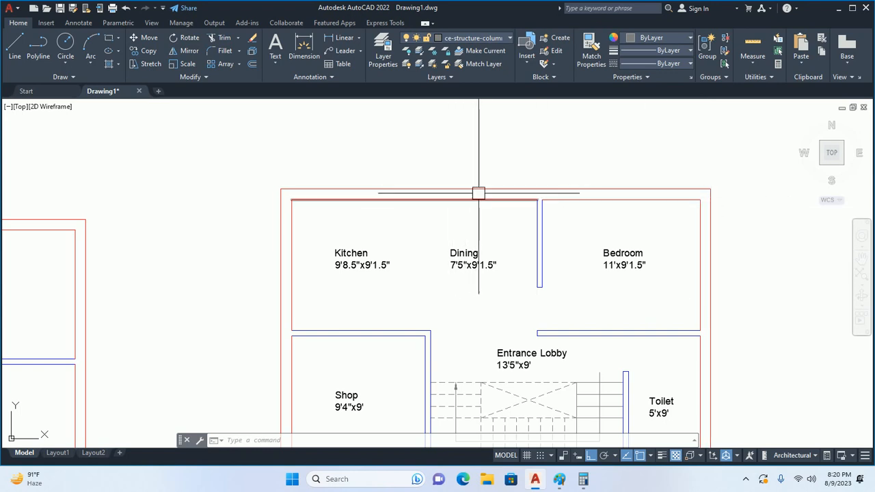
pyautogui.moveTo(482, 205); pyautogui.dragTo(482, 139, button='middle')
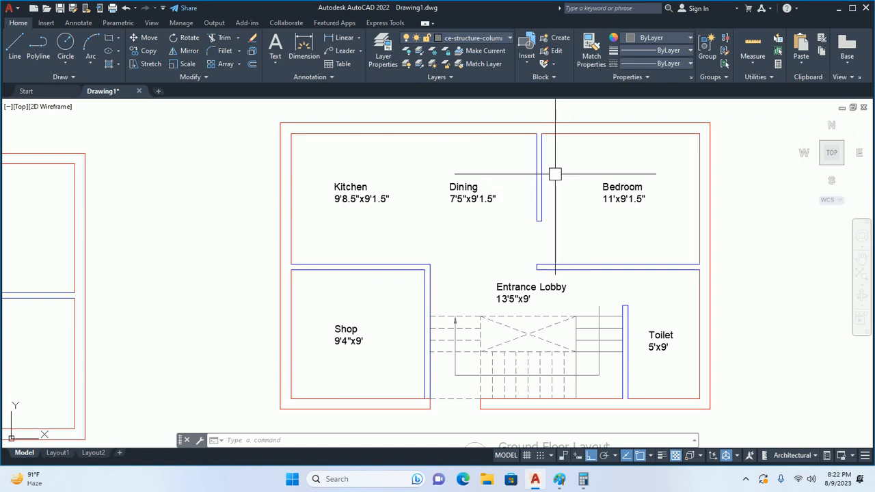
pyautogui.press('Escape')
pyautogui.press('Escape')
pyautogui.press('Escape')
# Draw an 18" long by 9" wide column rectangle in the empty space to the right of the ground floor plan.
pyautogui.scroll(-2, 546, 266)
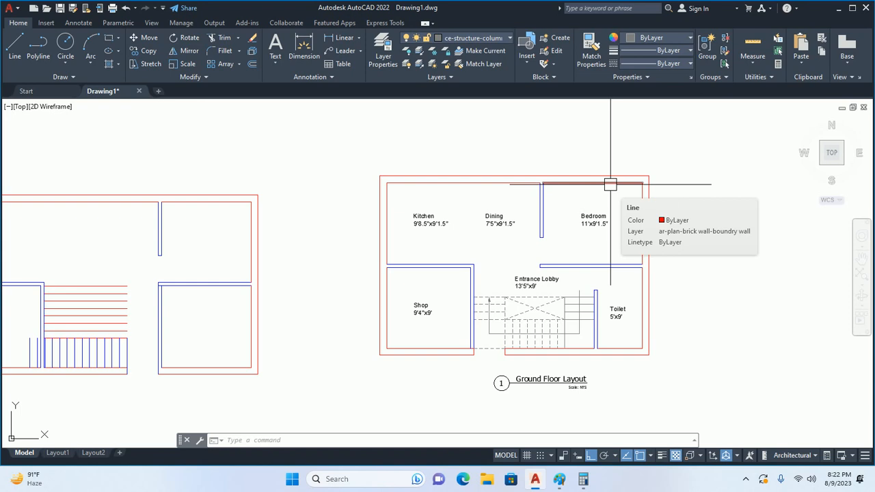
pyautogui.write('rec')
pyautogui.press('Return')
pyautogui.moveTo(747, 178); pyautogui.dragTo(584, 190, button='middle')
pyautogui.click(562, 188)
pyautogui.write('d')
pyautogui.press('Return')
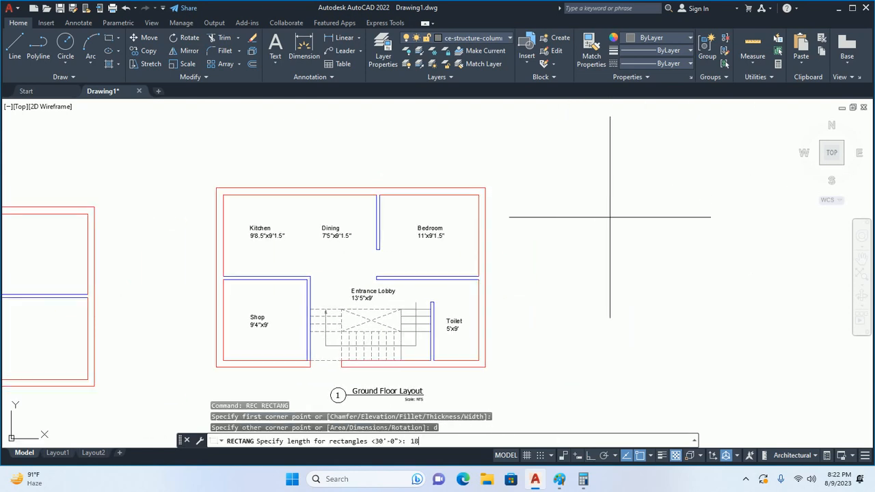
pyautogui.write('18')
pyautogui.press('Return')
pyautogui.write('9')
pyautogui.press('Return')
pyautogui.press('Escape')
pyautogui.press('Escape')
pyautogui.press('Escape')
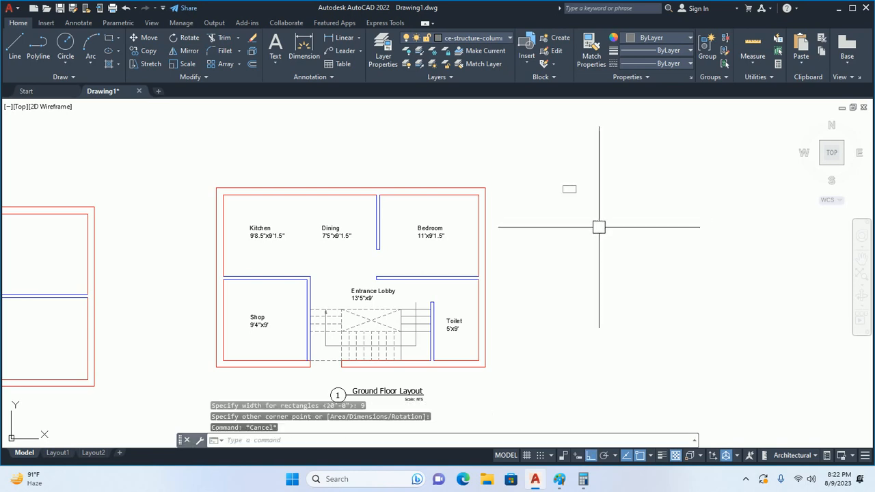
# Draw a 9 by 9 inch rectangle just below the existing small rectangle outside the Ground Floor Layout.
pyautogui.write('rec')
pyautogui.press('Return')
pyautogui.click(578, 209)
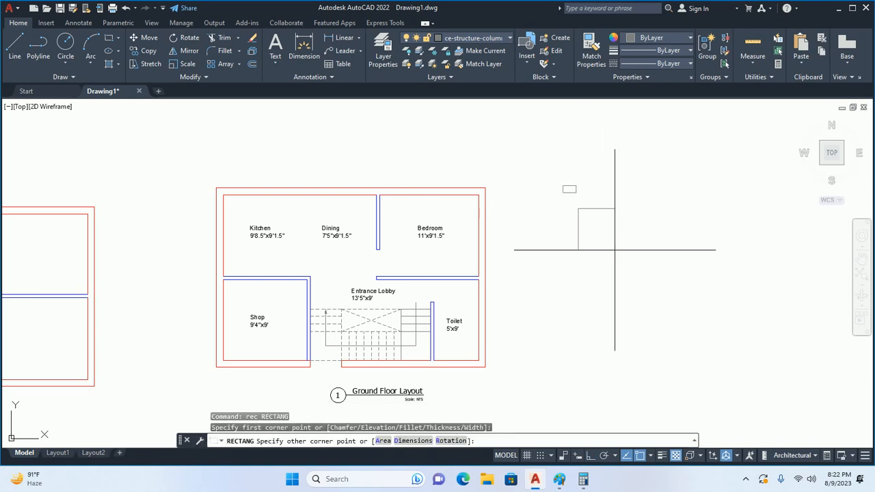
pyautogui.write('d')
pyautogui.press('Return')
pyautogui.write('9')
pyautogui.press('Return')
pyautogui.write('9')
pyautogui.press('Return')
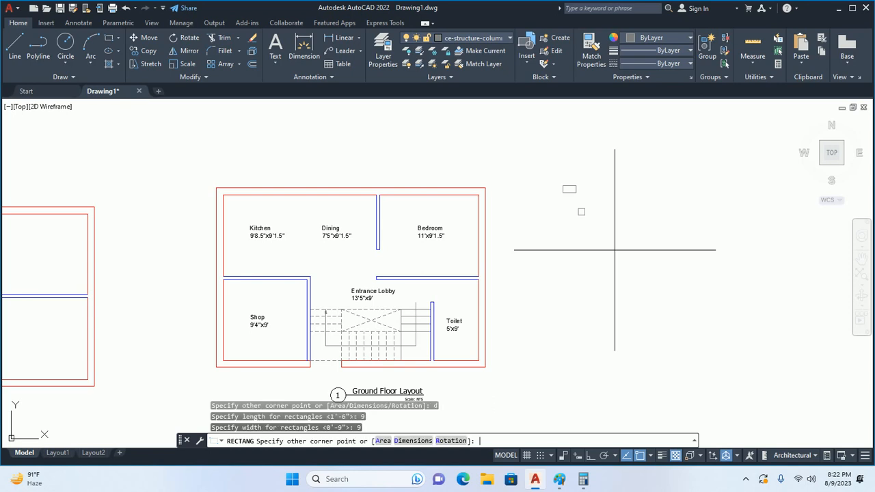
pyautogui.click(575, 277)
# Begin a hatch using the predefined AR-CONC pattern.
pyautogui.scroll(6, 577, 205)
pyautogui.write('h')
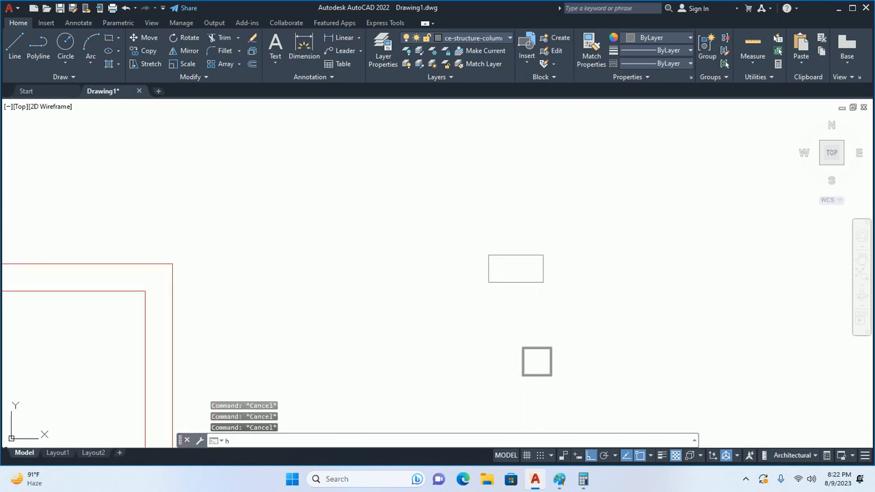
pyautogui.press('Return')
pyautogui.write('t')
pyautogui.press('Return')
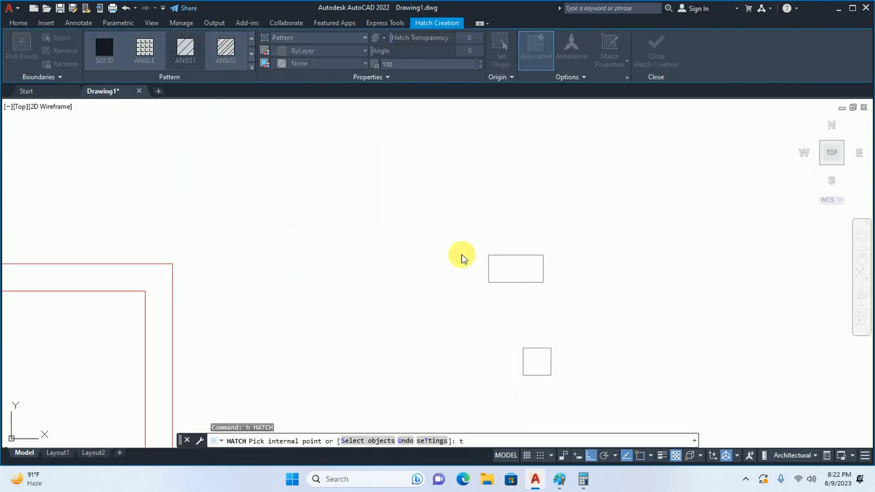
pyautogui.click(442, 127)
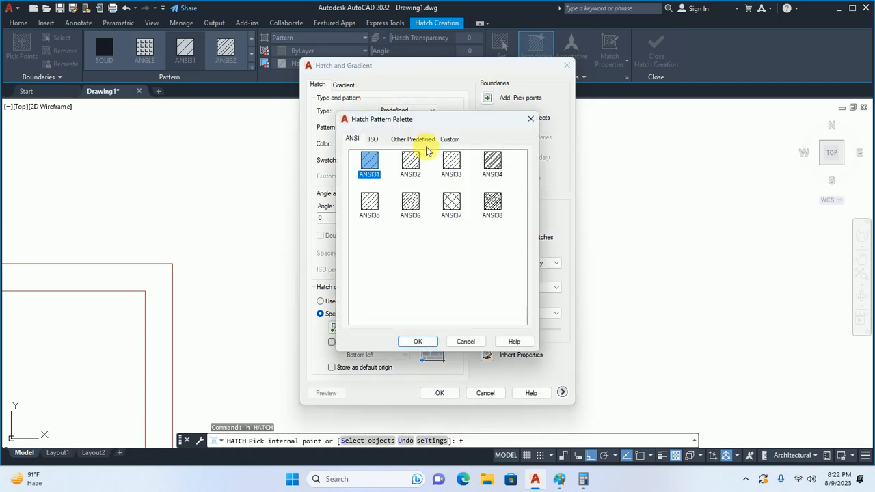
pyautogui.click(417, 139)
pyautogui.click(491, 200)
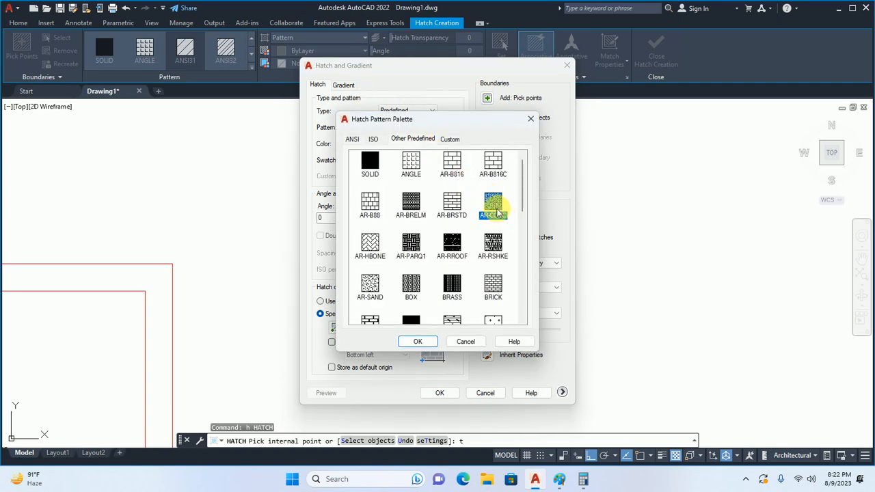
pyautogui.click(418, 341)
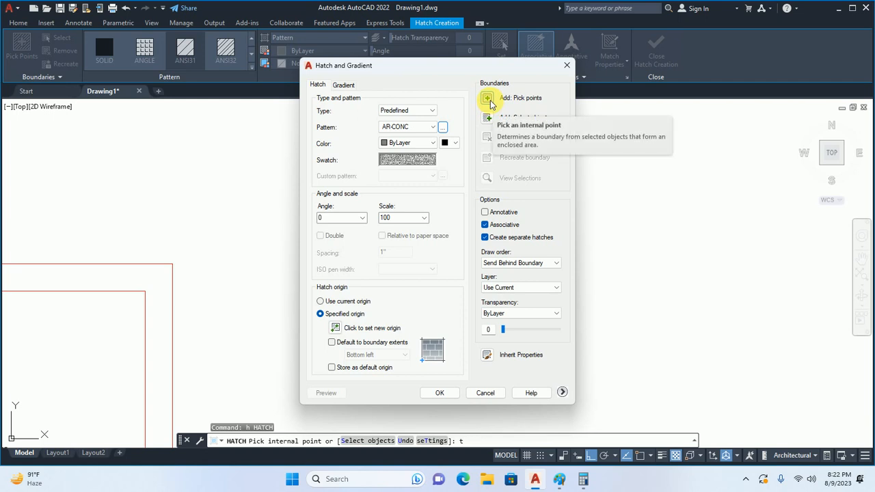
# Pick the interiors of the small rectangle and the 9-inch square as hatch areas.
pyautogui.click(488, 100)
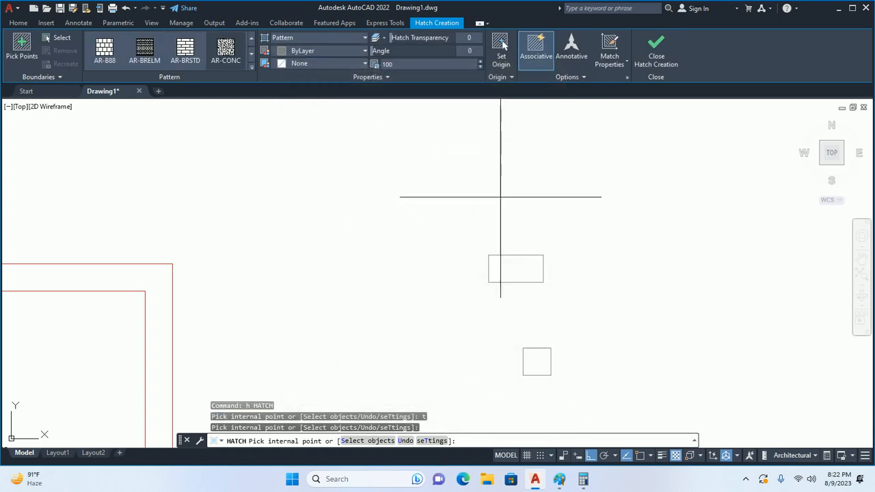
pyautogui.click(504, 264)
pyautogui.moveTo(536, 361); pyautogui.dragTo(524, 313, button='middle')
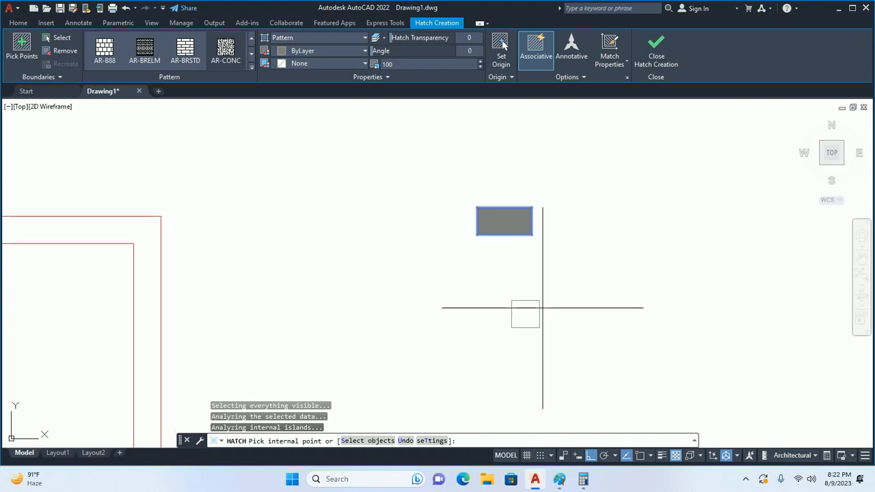
pyautogui.scroll(2, 524, 315)
# Set the hatch scale to 1 in the hatch settings.
pyautogui.write('t')
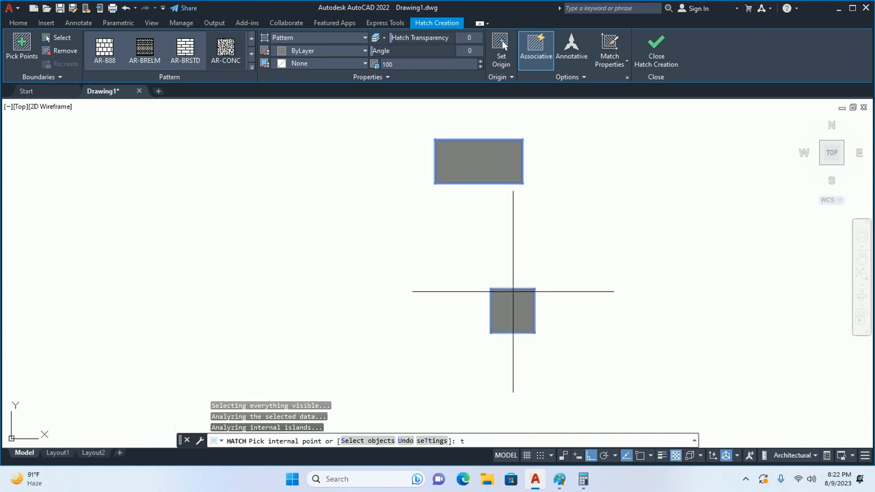
pyautogui.press('Return')
pyautogui.doubleClick(394, 217)
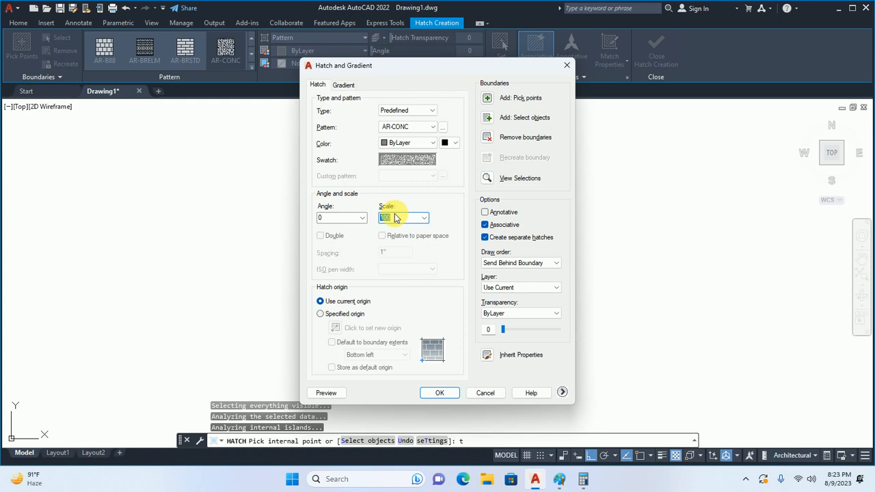
pyautogui.write('1')
pyautogui.press('Return')
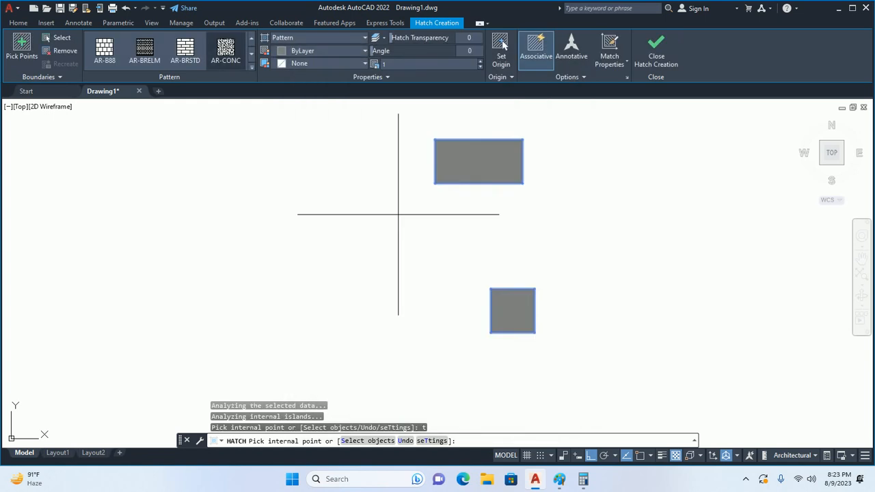
# Set the hatch colour to Use Current and apply the hatch to both column shapes.
pyautogui.scroll(5, 462, 180)
pyautogui.scroll(-1, 453, 221)
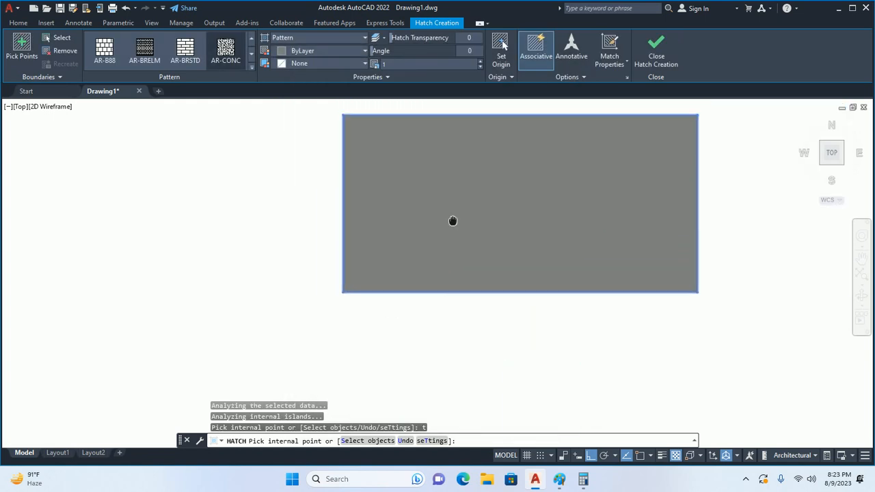
pyautogui.write('t')
pyautogui.press('Return')
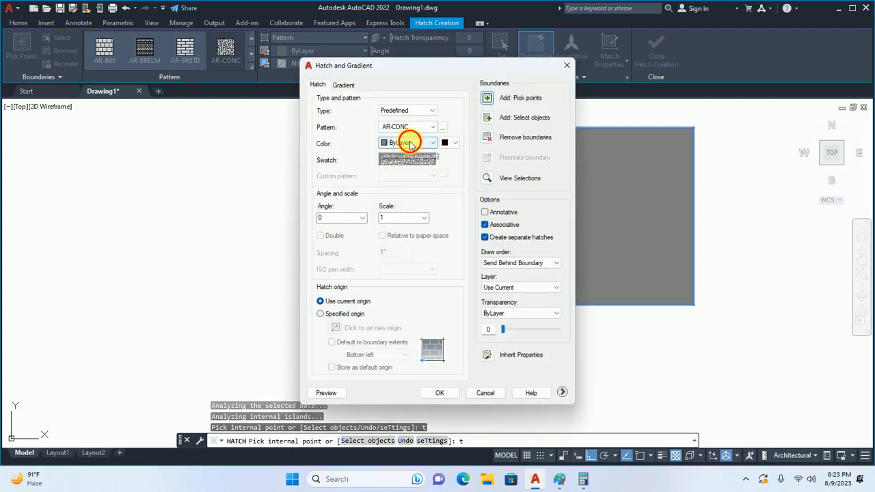
pyautogui.click(410, 143)
pyautogui.click(411, 149)
pyautogui.click(410, 143)
pyautogui.click(403, 158)
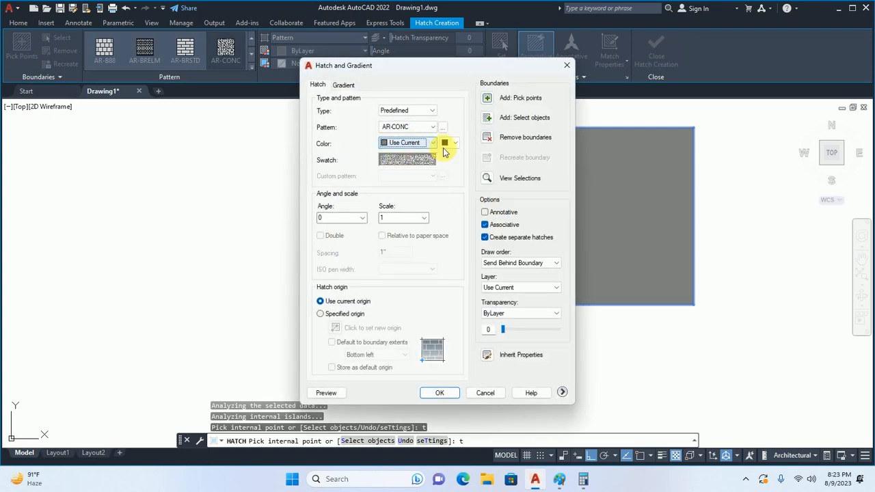
pyautogui.click(444, 149)
pyautogui.click(445, 152)
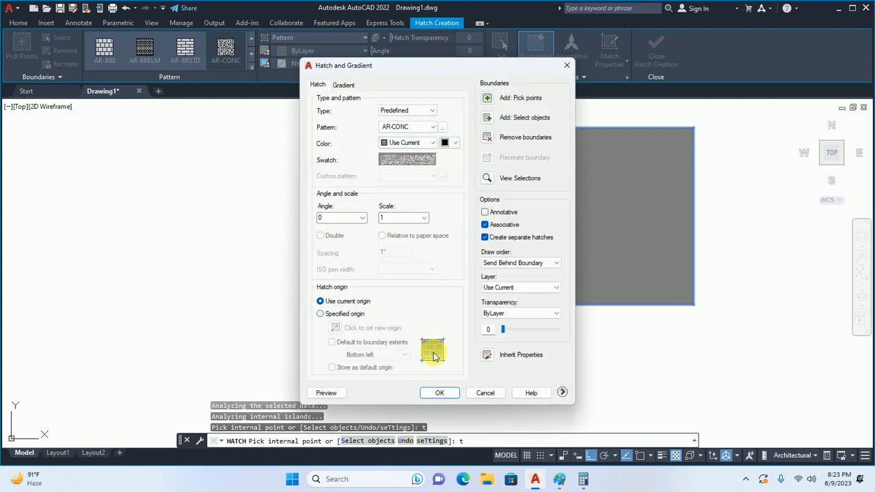
pyautogui.doubleClick(403, 218)
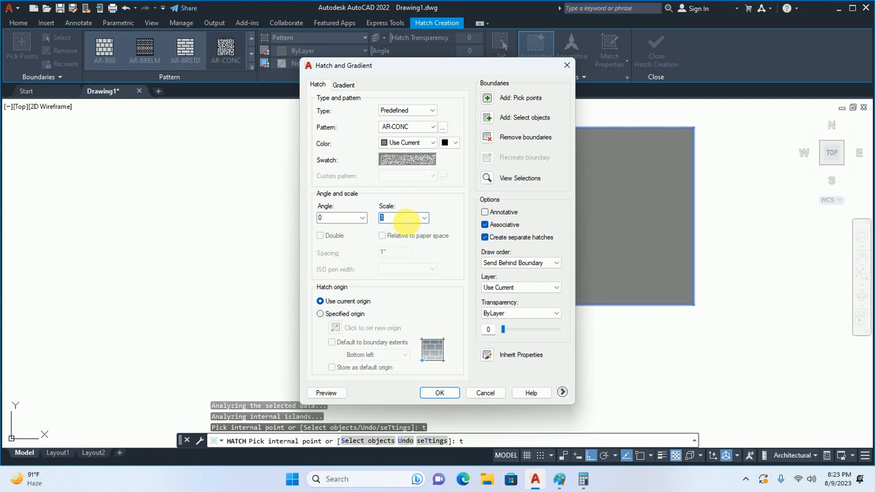
pyautogui.click(438, 393)
pyautogui.press('Escape')
pyautogui.press('Escape')
pyautogui.scroll(-5, 537, 259)
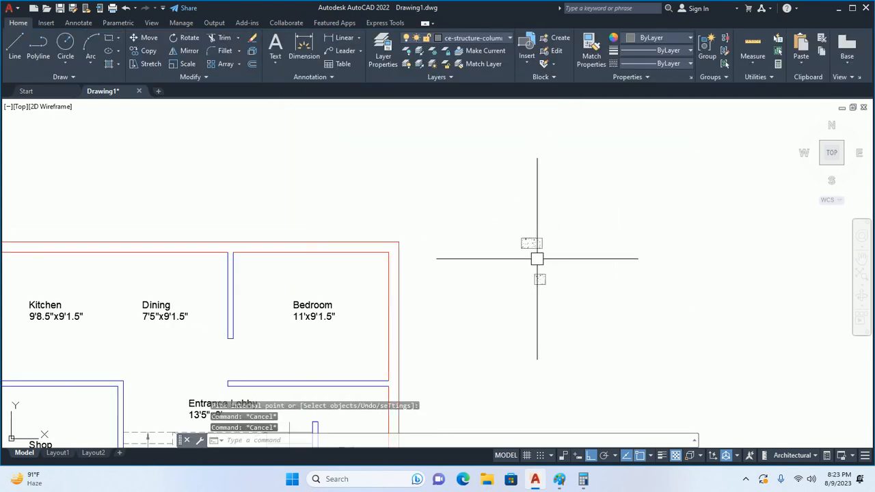
# Edit the small rectangle's concrete hatch to use a smaller, denser pattern scale.
pyautogui.scroll(5, 521, 209)
pyautogui.click(588, 304)
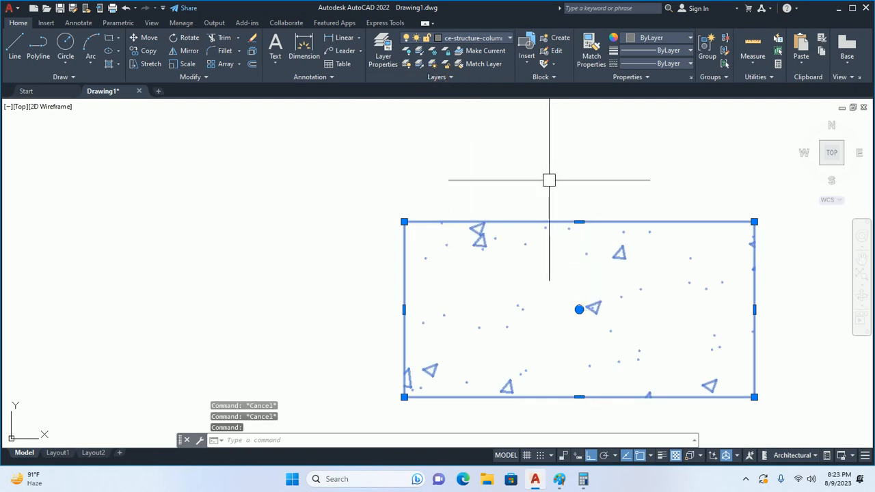
pyautogui.write('hew')
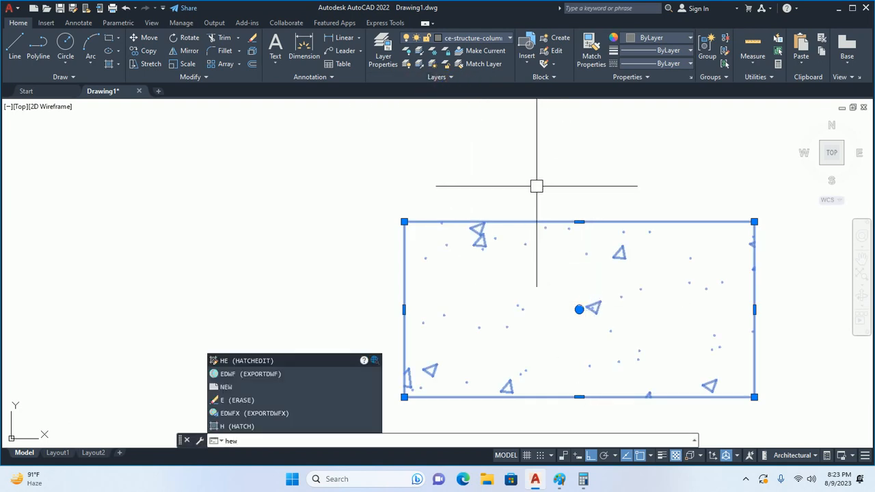
pyautogui.press('BackSpace')
pyautogui.press('Return')
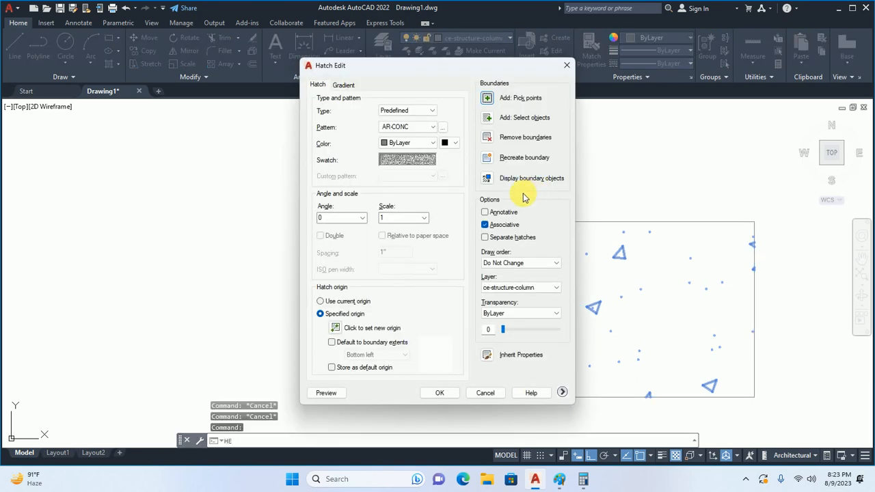
pyautogui.press('Return')
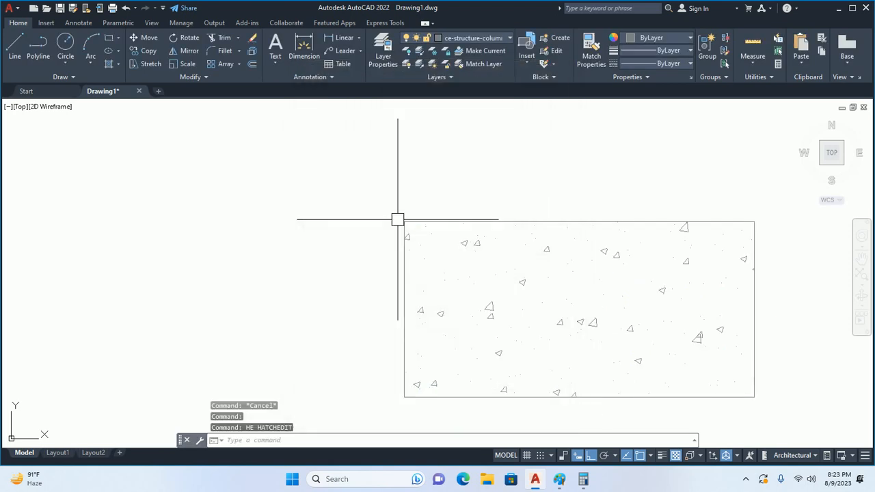
# Match the square's hatch properties to the rectangle's denser concrete hatch.
pyautogui.scroll(-5, 502, 276)
pyautogui.moveTo(501, 276); pyautogui.dragTo(451, 266, button='middle')
pyautogui.write('ma')
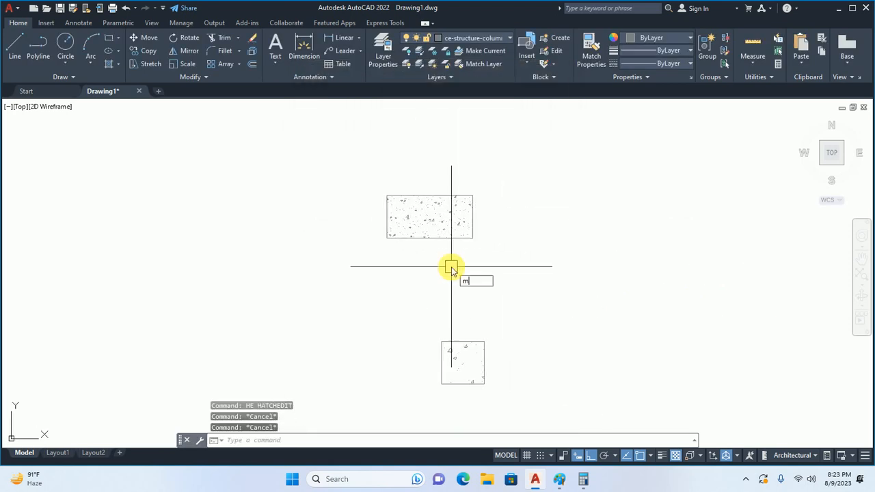
pyautogui.press('Return')
pyautogui.click(442, 238)
pyautogui.click(460, 360)
pyautogui.press('Escape')
pyautogui.press('Escape')
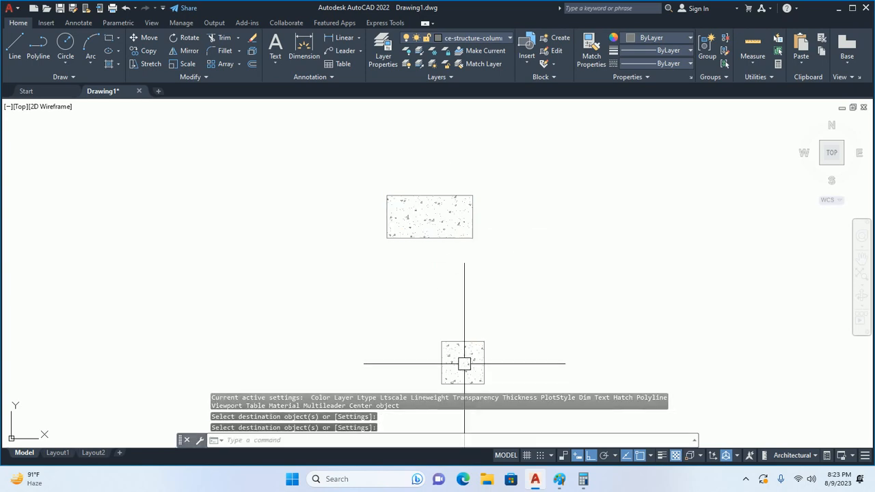
# Define a block named c1 from the small rectangle and its hatch, with the base point at its upper-right corner.
pyautogui.scroll(-5, 478, 323)
pyautogui.moveTo(468, 319); pyautogui.dragTo(523, 301, button='middle')
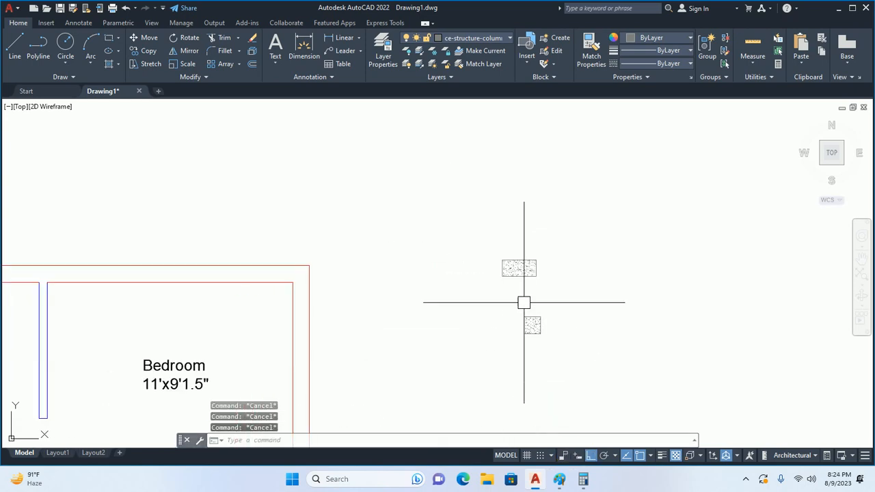
pyautogui.write('b')
pyautogui.press('Return')
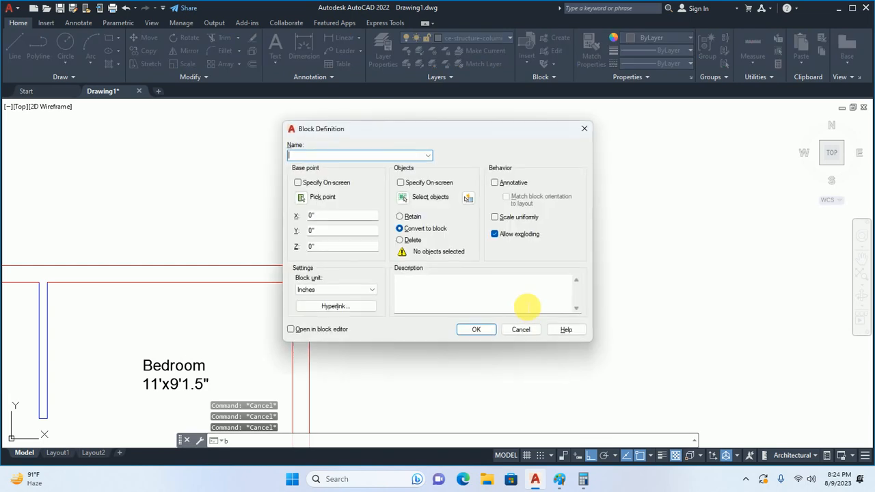
pyautogui.write('c1')
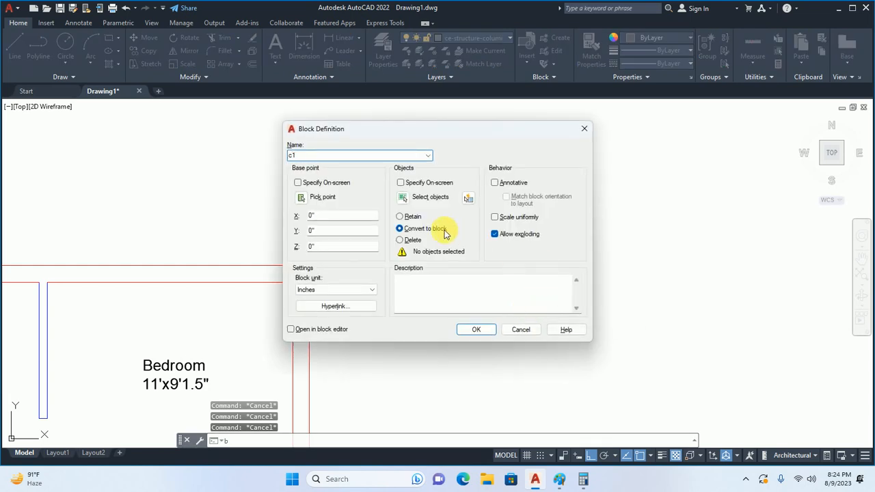
pyautogui.click(409, 197)
pyautogui.click(556, 213)
pyautogui.click(466, 290)
pyautogui.press('Return')
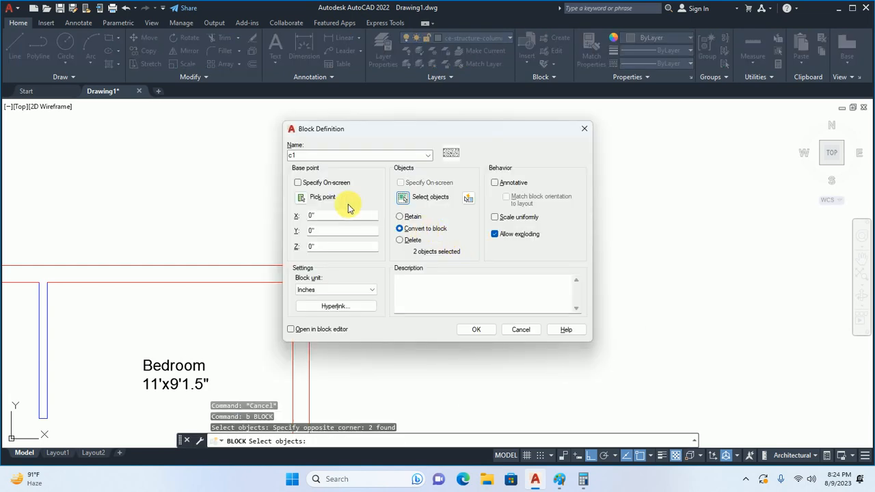
pyautogui.click(303, 198)
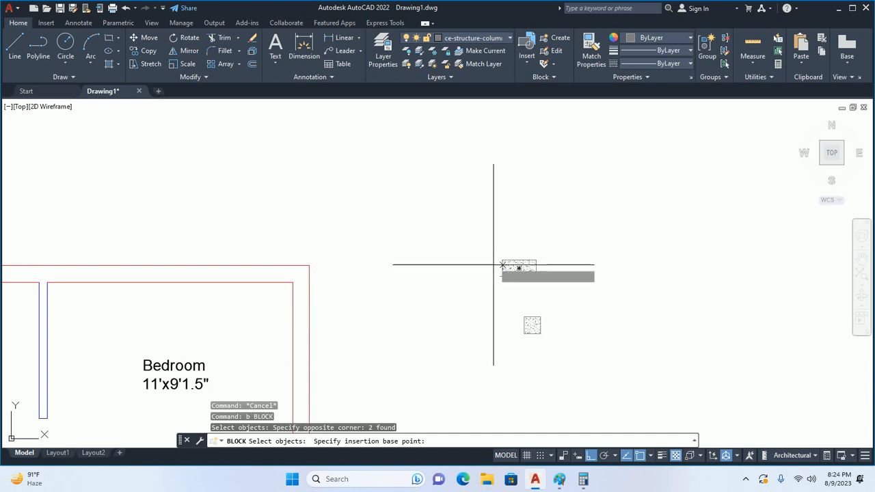
pyautogui.click(536, 261)
pyautogui.click(475, 329)
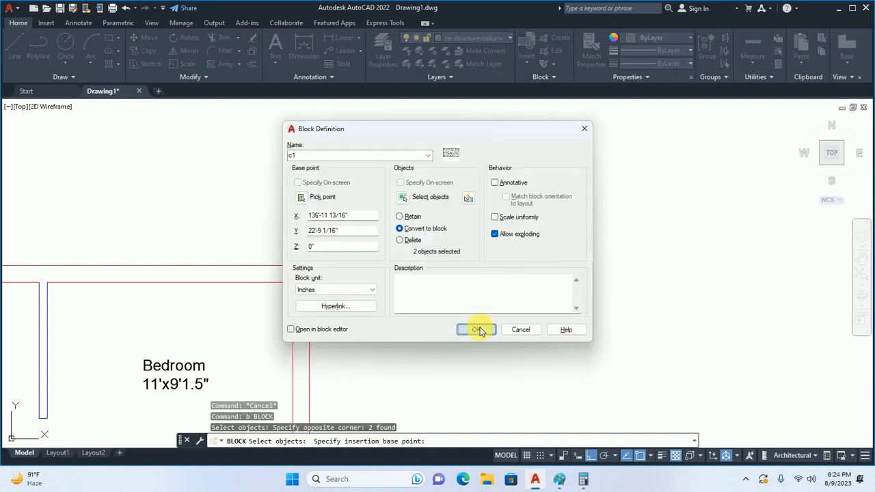
# Move the c1 column block by its upper-left corner onto the outer wall's upper-left corner beside the Kitchen.
pyautogui.press('Escape')
pyautogui.scroll(-5, 489, 313)
pyautogui.write('m')
pyautogui.press('Return')
pyautogui.click(519, 303)
pyautogui.press('Return')
pyautogui.scroll(7, 512, 302)
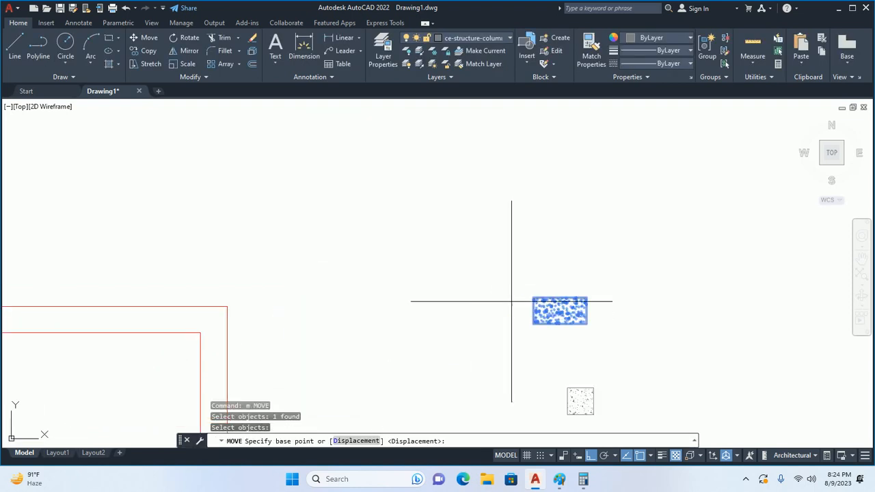
pyautogui.click(533, 298)
pyautogui.scroll(-5, 522, 285)
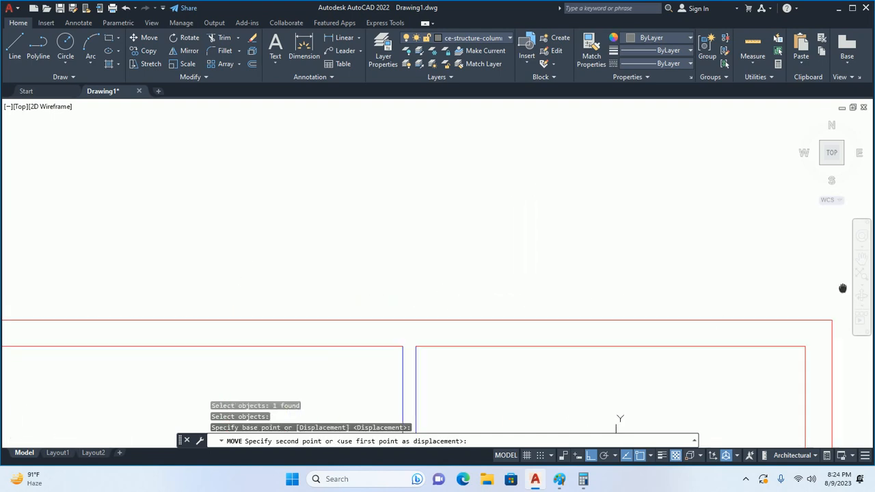
pyautogui.scroll(6, 450, 236)
pyautogui.click(381, 270)
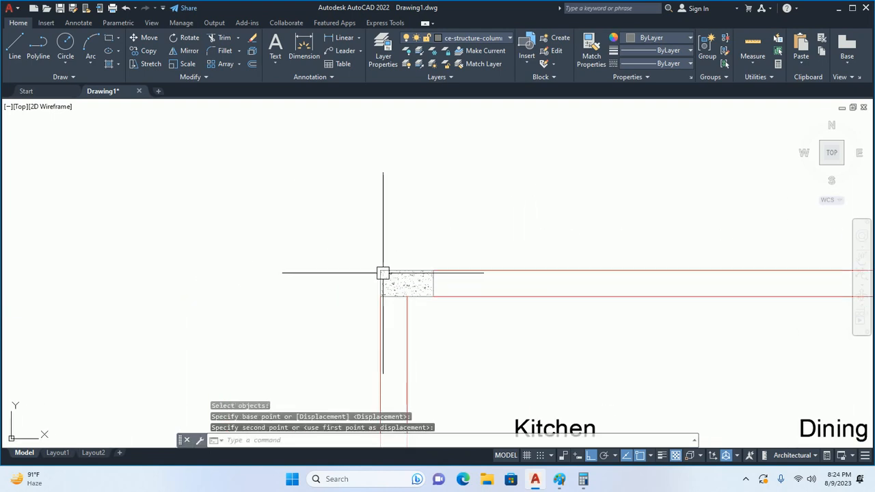
pyautogui.press('Escape')
pyautogui.press('Escape')
# Copy the horizontal c1 column from the Kitchen's outer corner to the outer wall's lower-left corner beside the Shop.
pyautogui.scroll(-5, 467, 293)
pyautogui.moveTo(469, 296); pyautogui.dragTo(461, 222, button='middle')
pyautogui.press('Escape')
pyautogui.moveTo(448, 281); pyautogui.dragTo(442, 236, button='middle')
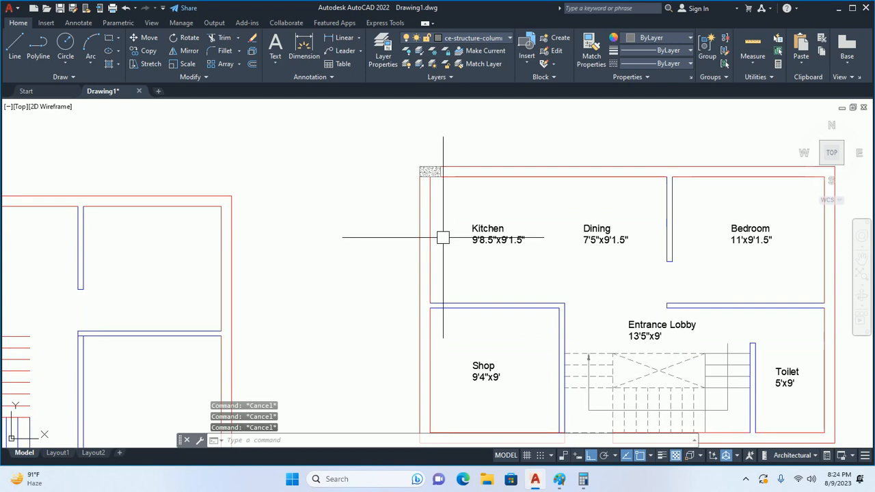
pyautogui.write('co')
pyautogui.press('Return')
pyautogui.click(421, 172)
pyautogui.press('Return')
pyautogui.scroll(5, 453, 176)
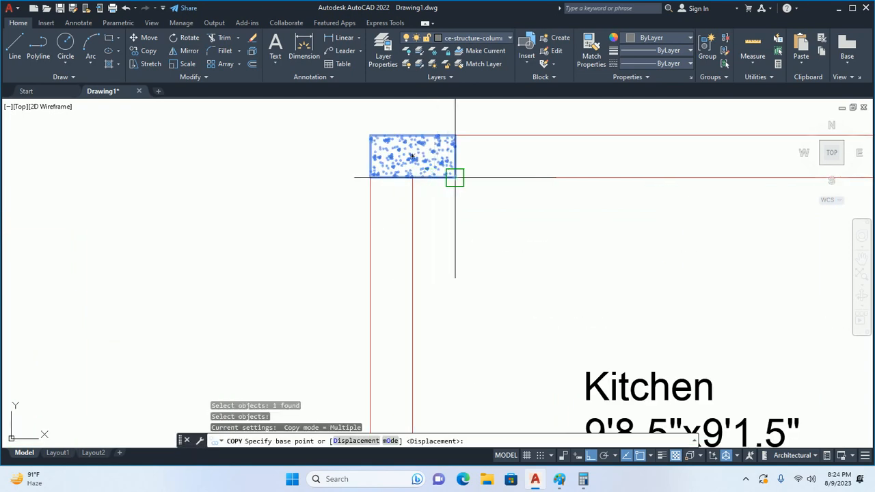
pyautogui.click(453, 175)
pyautogui.scroll(-6, 488, 303)
pyautogui.moveTo(481, 335)
pyautogui.mouseDown(button='middle')
pyautogui.moveTo(485, 192)
pyautogui.moveTo(525, 211)
pyautogui.moveTo(505, 287)
pyautogui.mouseUp(button='middle')
pyautogui.scroll(3, 459, 182)
pyautogui.click(458, 183)
pyautogui.press('Escape')
pyautogui.press('Escape')
pyautogui.scroll(-6, 478, 185)
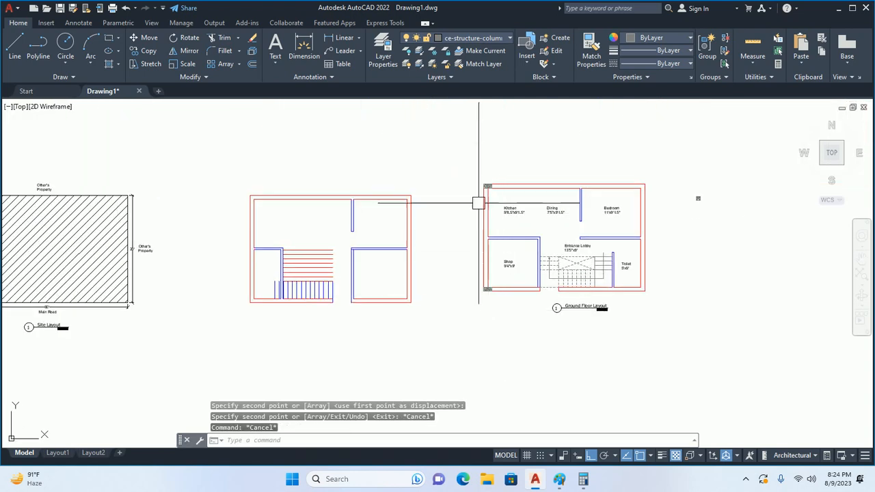
pyautogui.scroll(4, 481, 226)
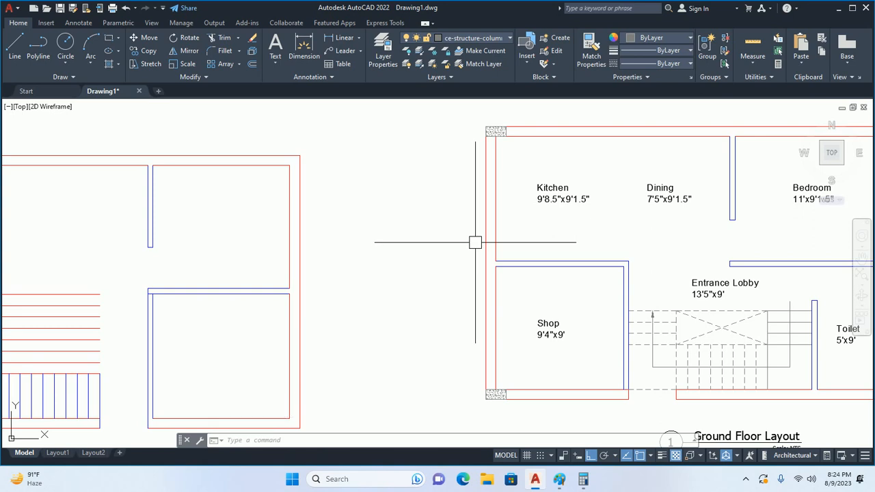
pyautogui.moveTo(479, 240)
pyautogui.mouseDown(button='middle')
pyautogui.moveTo(462, 281)
pyautogui.moveTo(480, 241)
pyautogui.mouseUp(button='middle')
pyautogui.press('Escape')
pyautogui.press('Escape')
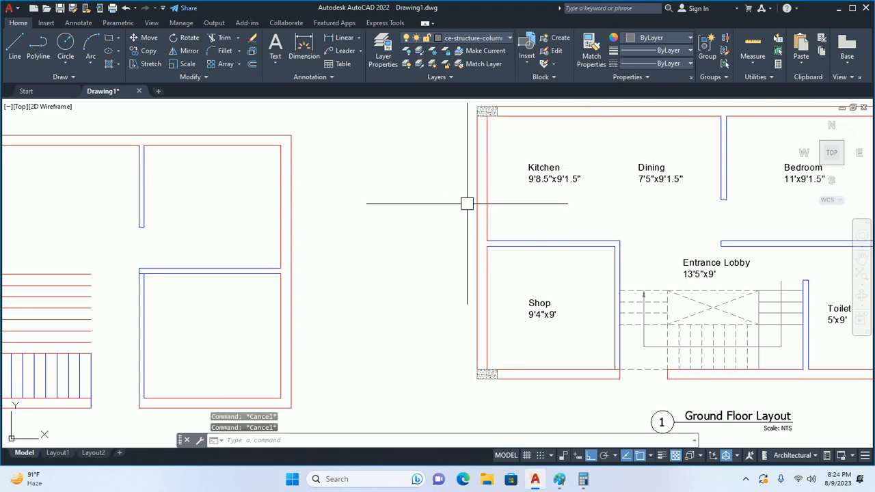
pyautogui.press('Escape')
pyautogui.scroll(2, 467, 203)
pyautogui.scroll(-4, 488, 171)
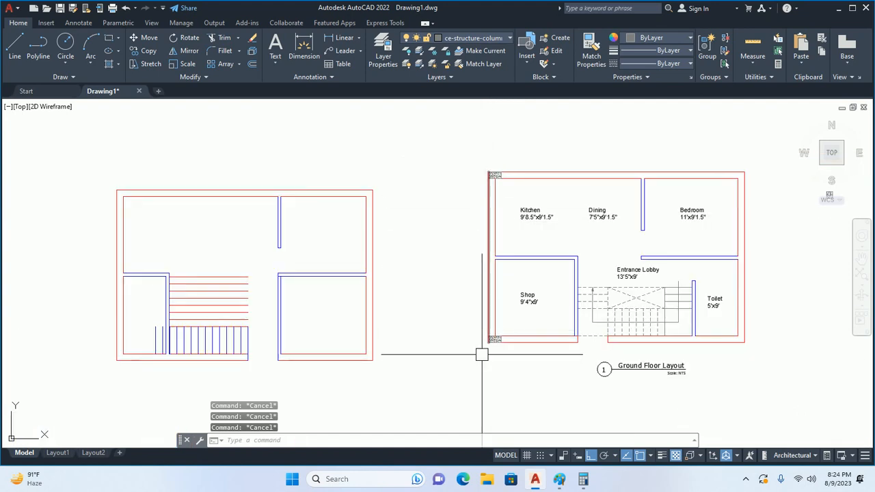
# Rotate the c1 column at the Kitchen's outer corner 90 degrees counterclockwise about its upper-right corner.
pyautogui.scroll(3, 512, 187)
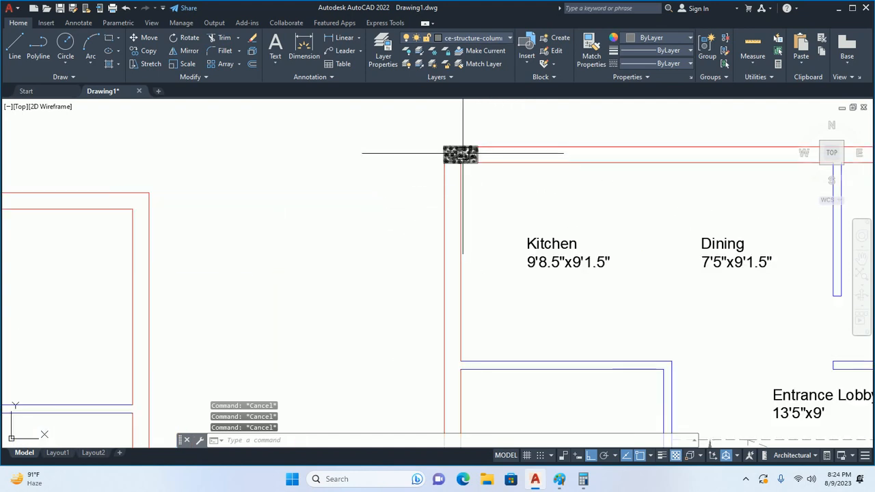
pyautogui.scroll(2, 461, 152)
pyautogui.write('ro')
pyautogui.press('Return')
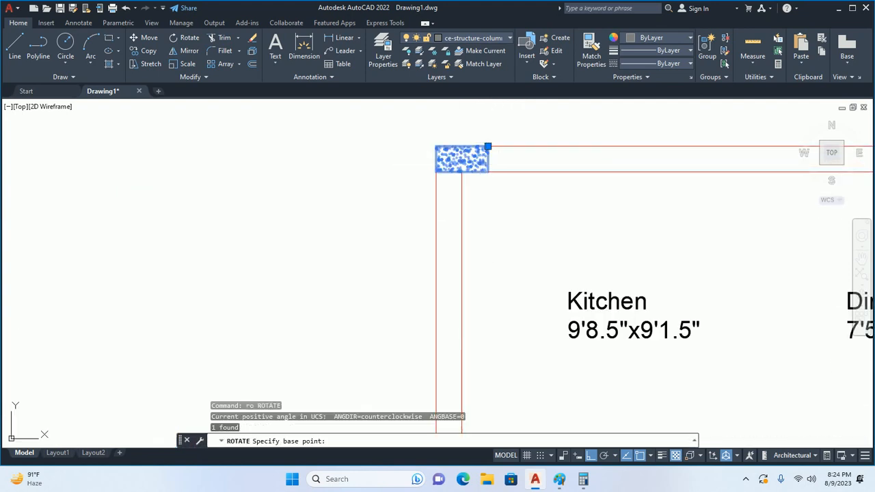
pyautogui.click(488, 146)
pyautogui.click(489, 175)
# Move the upright c1 column by its upper-left corner onto the outer wall's upper-left corner beside the Kitchen.
pyautogui.write('m')
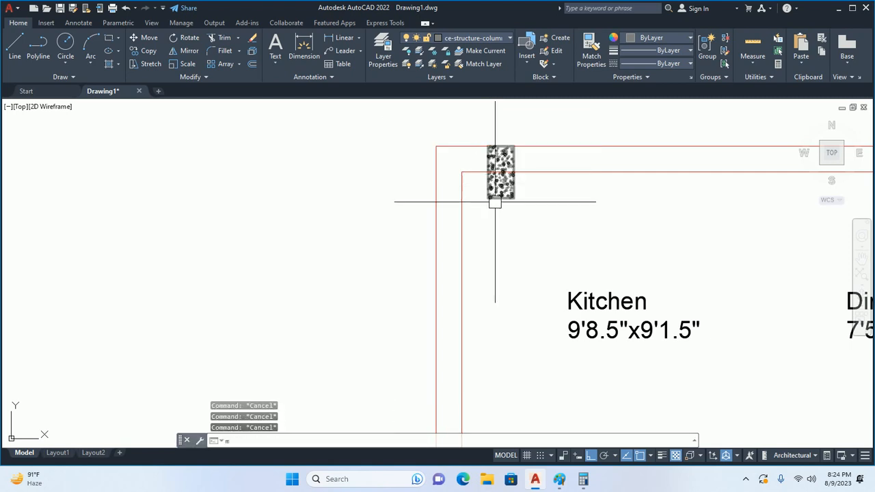
pyautogui.press('Return')
pyautogui.click(492, 192)
pyautogui.press('Return')
pyautogui.click(488, 146)
pyautogui.click(436, 147)
pyautogui.press('Escape')
pyautogui.press('Escape')
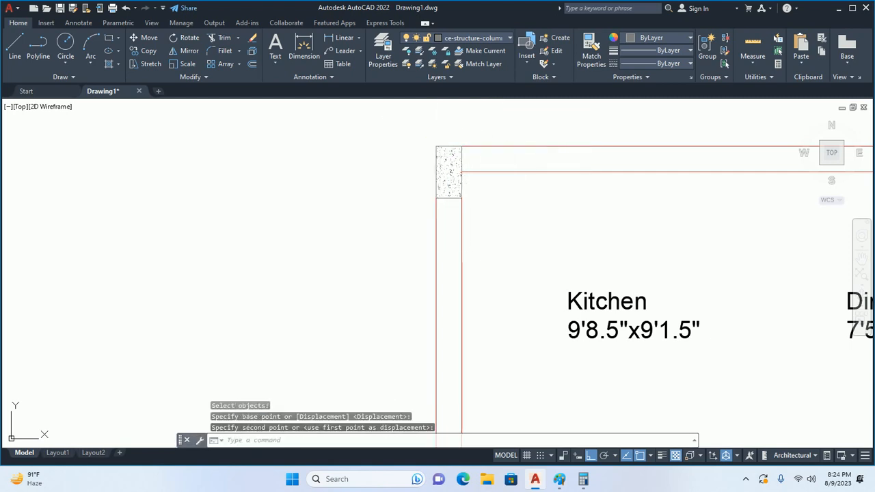
# Delete the horizontal column copy at the outer wall's lower-left corner beside the Shop.
pyautogui.scroll(-4, 451, 225)
pyautogui.scroll(5, 437, 288)
pyautogui.click(437, 288)
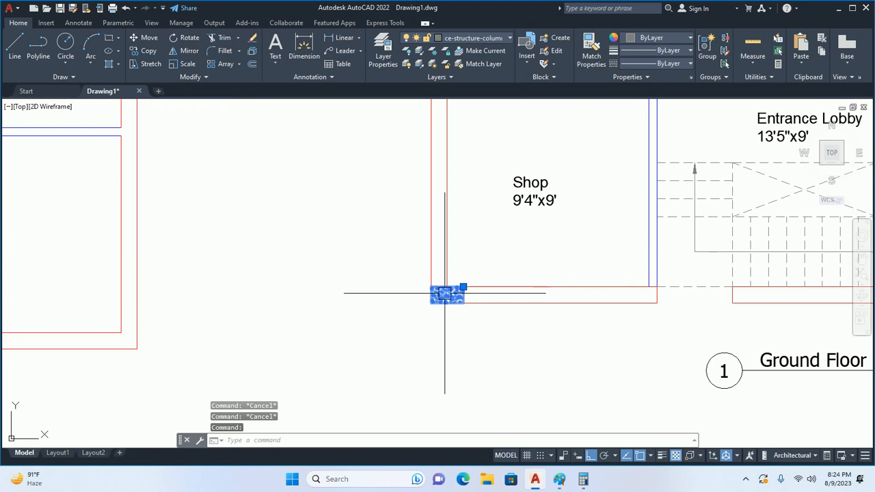
pyautogui.press('Delete')
# Copy the upright Kitchen-corner column by its lower-right corner to the outer wall's lower-left corner, flush with the Shop walls.
pyautogui.scroll(-4, 424, 287)
pyautogui.write('co')
pyautogui.press('Return')
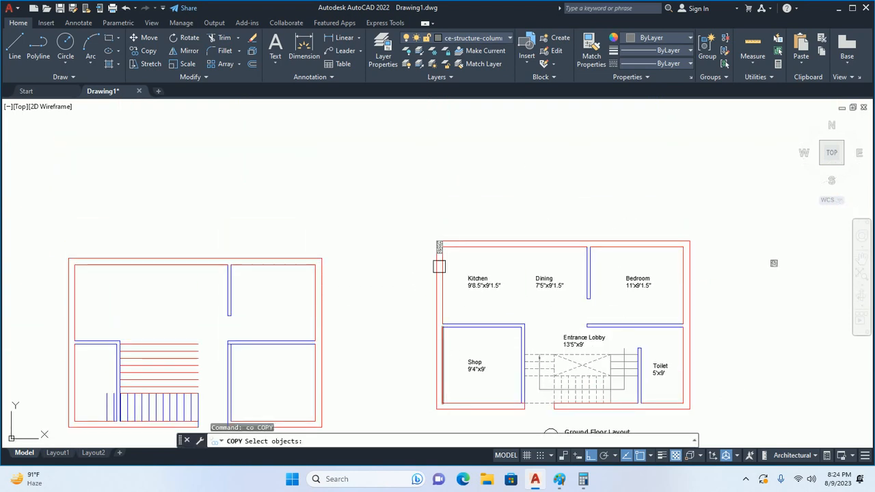
pyautogui.click(440, 245)
pyautogui.press('Return')
pyautogui.scroll(6, 438, 246)
pyautogui.click(458, 279)
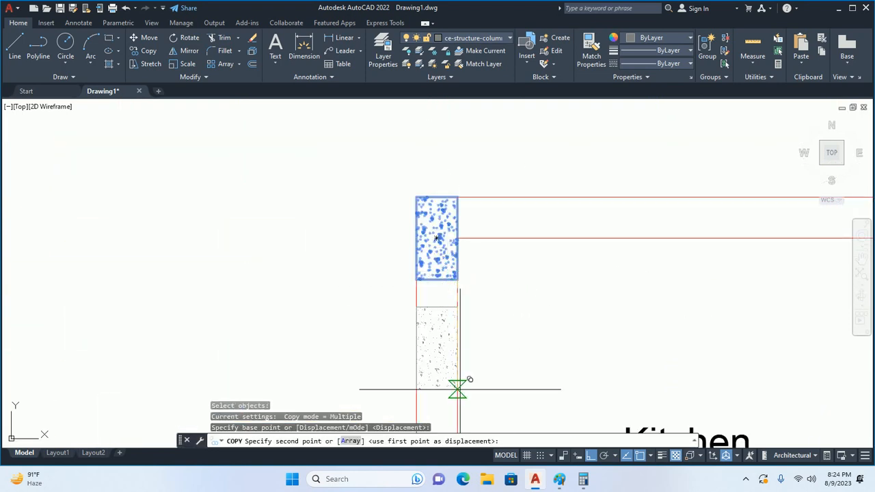
pyautogui.moveTo(455, 387); pyautogui.dragTo(456, 237, button='middle')
pyautogui.scroll(-6, 431, 155)
pyautogui.scroll(5, 434, 296)
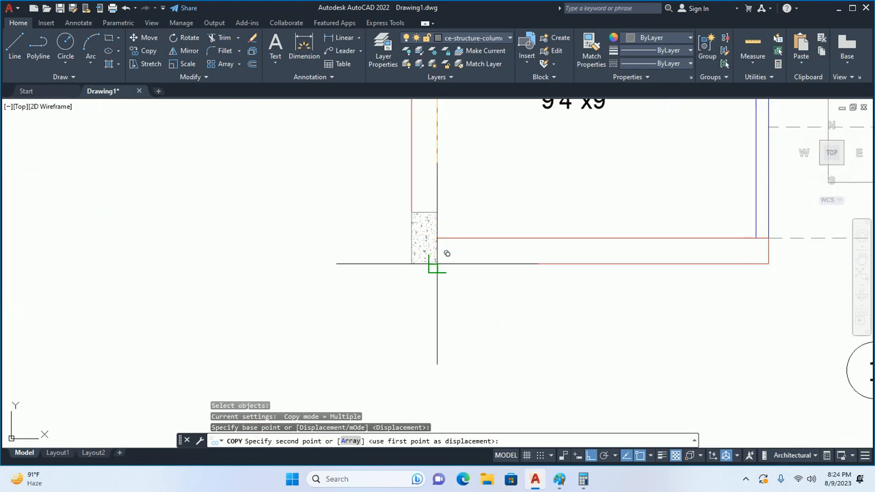
pyautogui.click(435, 291)
pyautogui.press('Escape')
pyautogui.press('Escape')
pyautogui.scroll(-5, 432, 279)
pyautogui.moveTo(486, 262); pyautogui.dragTo(453, 285, button='middle')
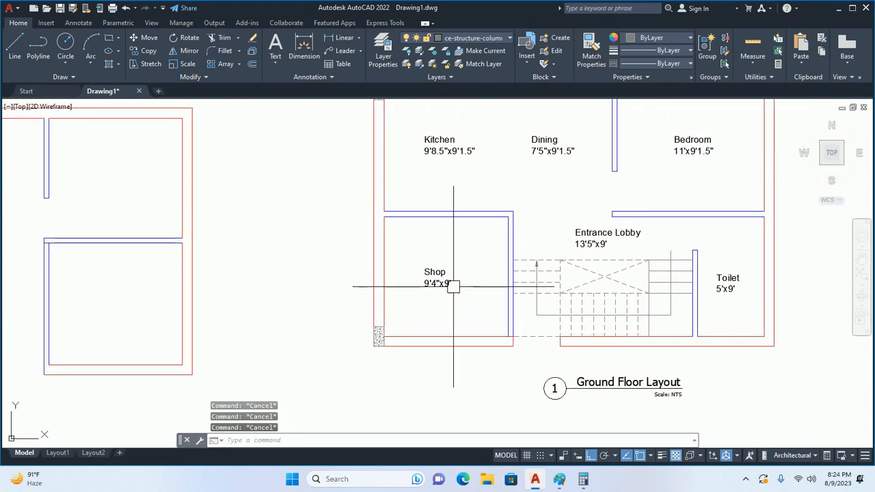
# Define a block named c2 from the hatched square column, with the base point at its centre.
pyautogui.scroll(-4, 457, 284)
pyautogui.scroll(4, 606, 248)
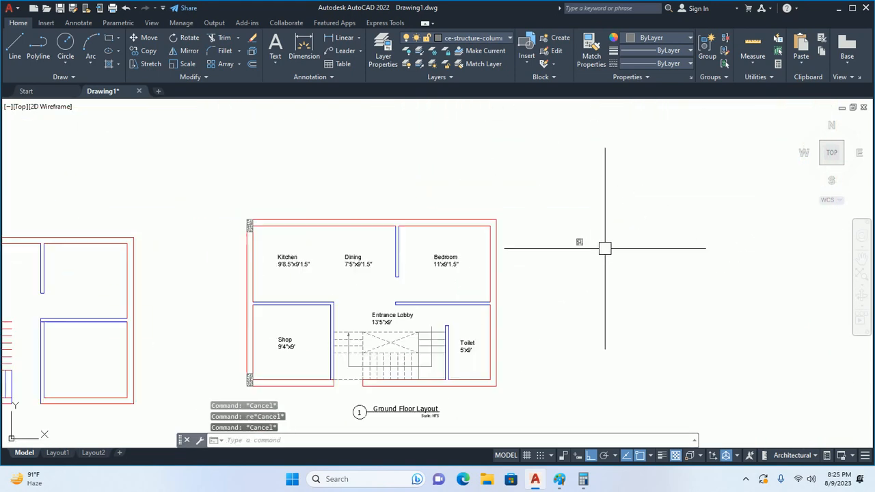
pyautogui.scroll(5, 540, 233)
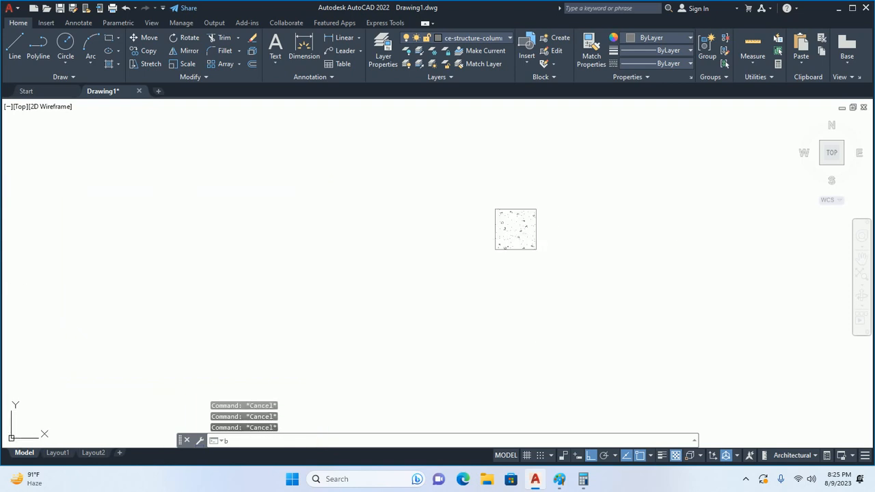
pyautogui.press('Return')
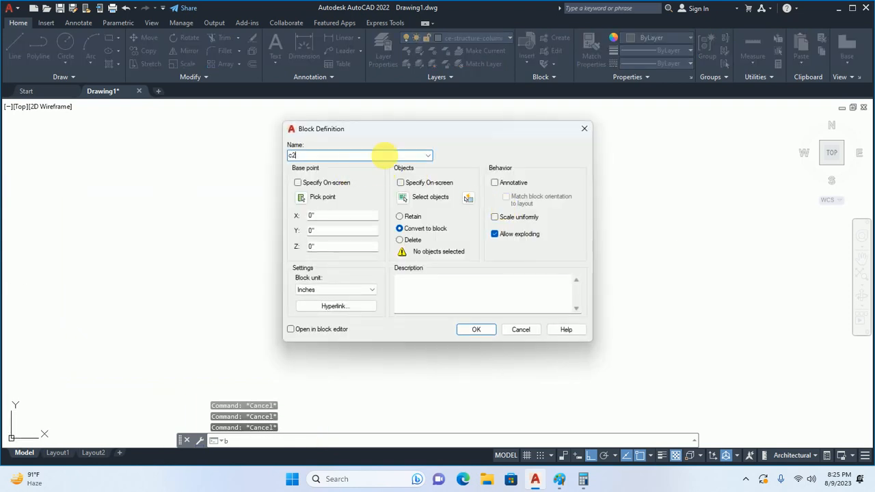
pyautogui.click(402, 199)
pyautogui.click(640, 207)
pyautogui.click(430, 280)
pyautogui.press('Return')
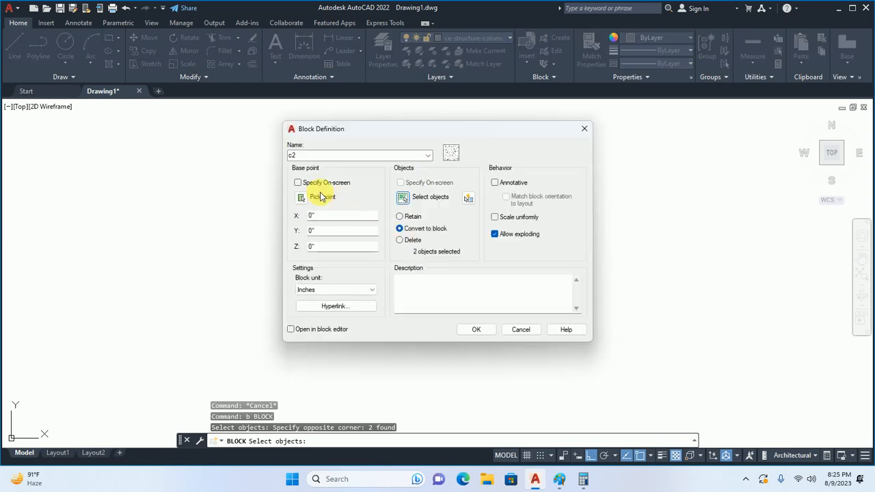
pyautogui.click(302, 197)
pyautogui.scroll(4, 547, 239)
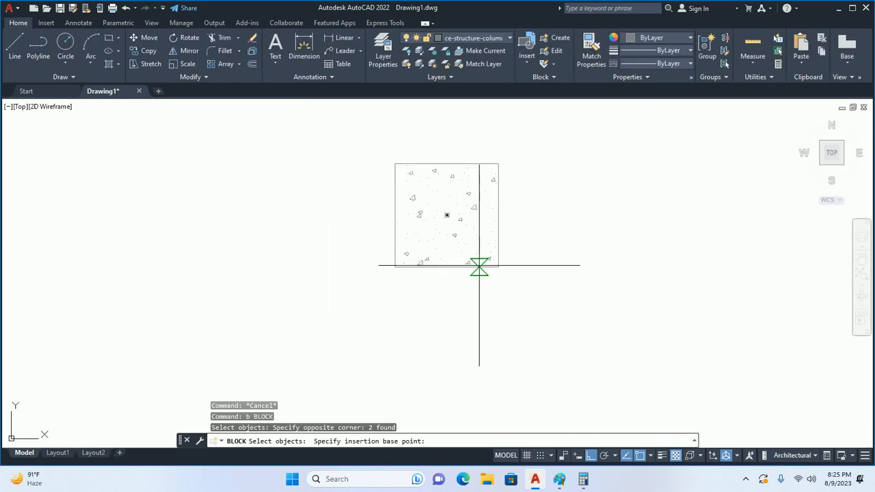
pyautogui.click(446, 215)
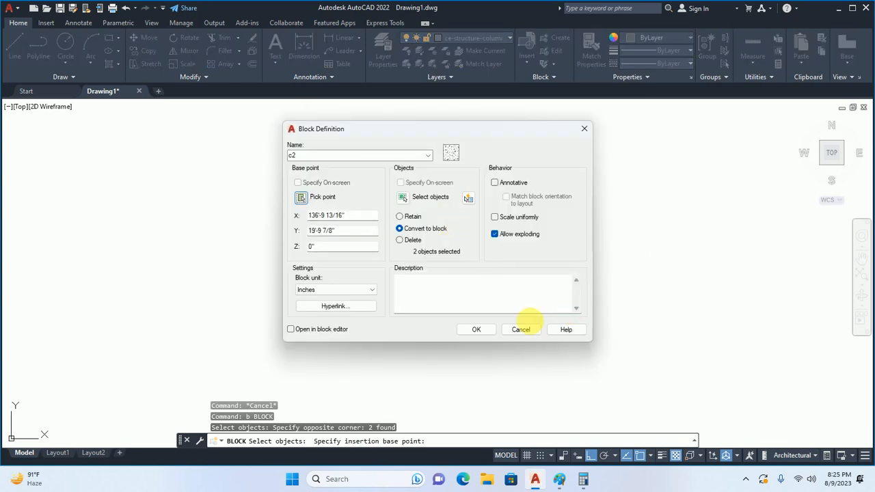
pyautogui.click(479, 329)
# Move the c2 column by its lower-right corner onto the lower-right end of the Shop's front wall at the entrance.
pyautogui.write('m')
pyautogui.press('Return')
pyautogui.click(495, 242)
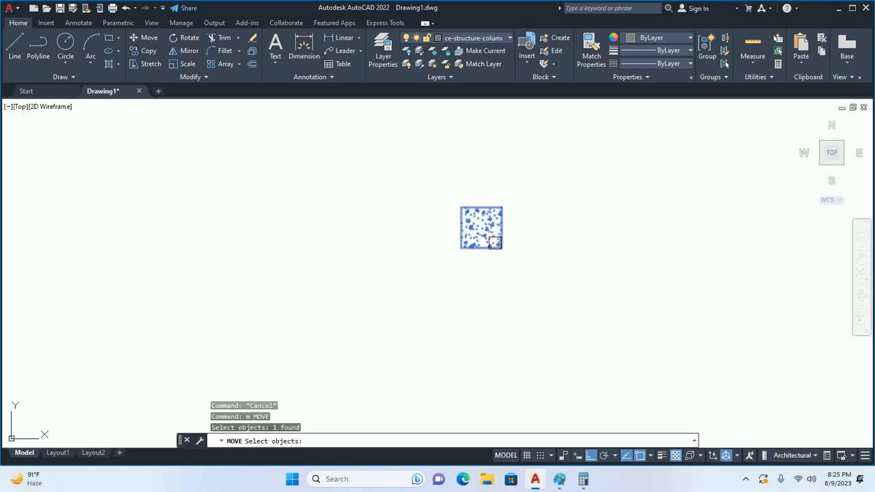
pyautogui.press('Return')
pyautogui.scroll(3, 456, 257)
pyautogui.click(570, 231)
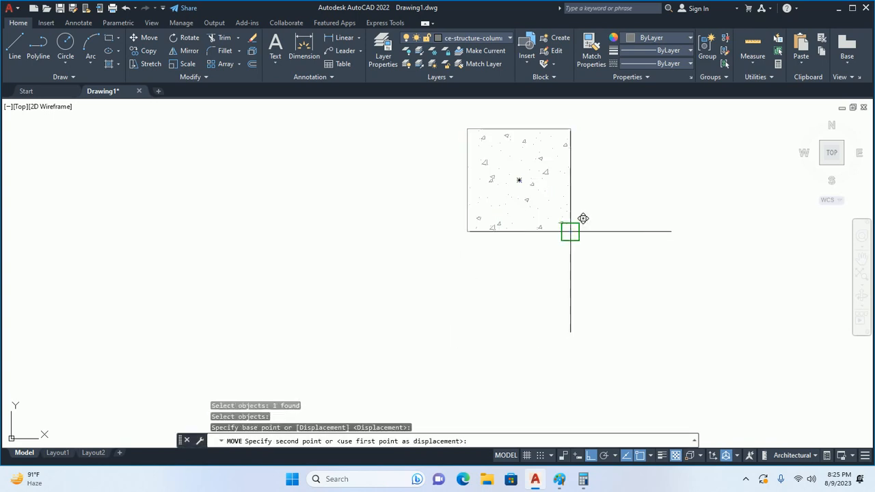
pyautogui.scroll(-5, 583, 218)
pyautogui.moveTo(435, 314); pyautogui.dragTo(449, 206, button='middle')
pyautogui.scroll(-2, 346, 268)
pyautogui.scroll(6, 596, 201)
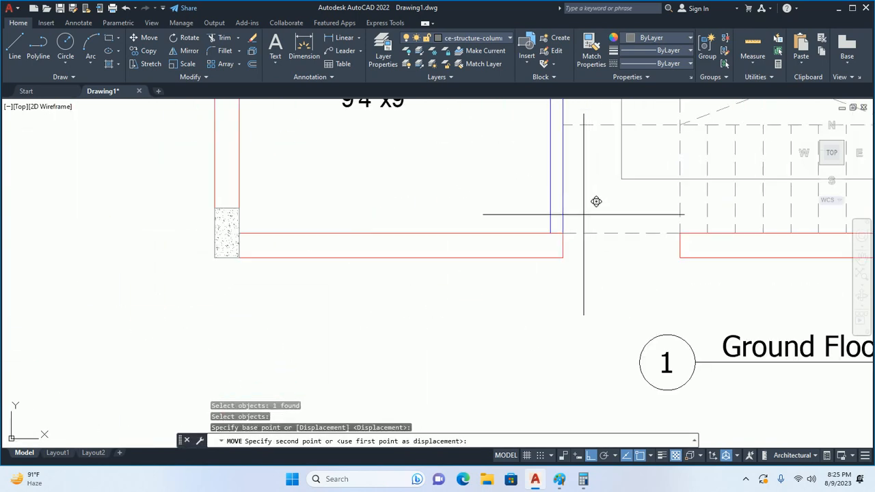
pyautogui.click(562, 257)
pyautogui.press('Escape')
pyautogui.scroll(-3, 532, 279)
pyautogui.press('Escape')
pyautogui.press('Escape')
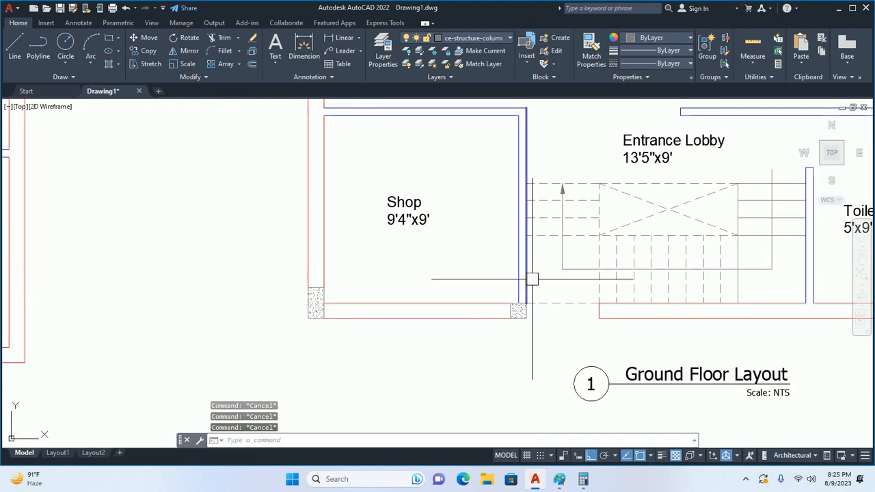
pyautogui.scroll(-4, 532, 279)
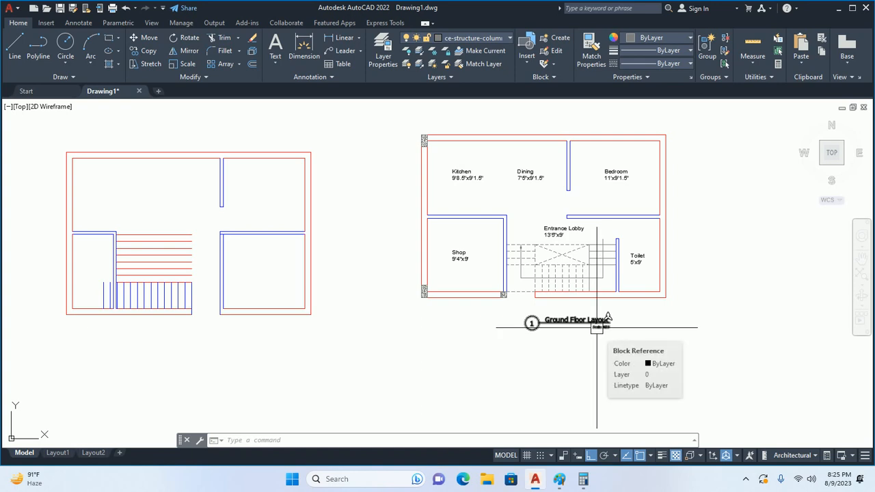
pyautogui.scroll(2, 618, 258)
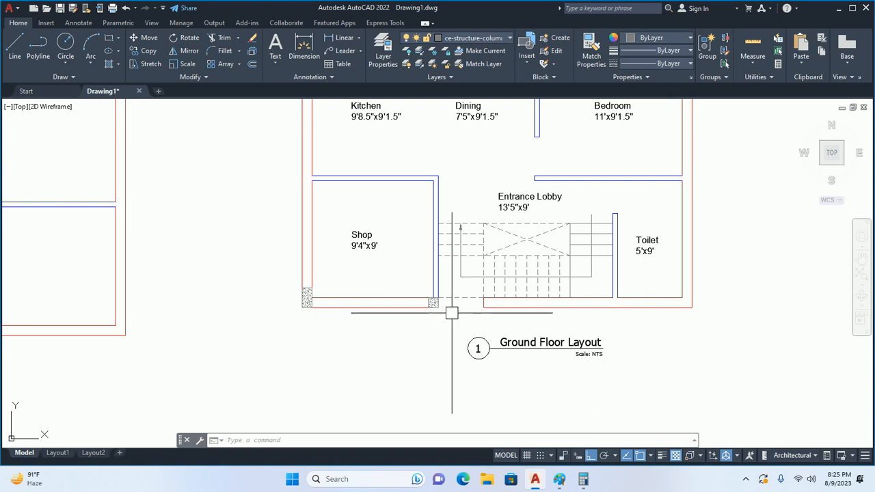
pyautogui.press('Escape')
pyautogui.press('Escape')
pyautogui.press('Escape')
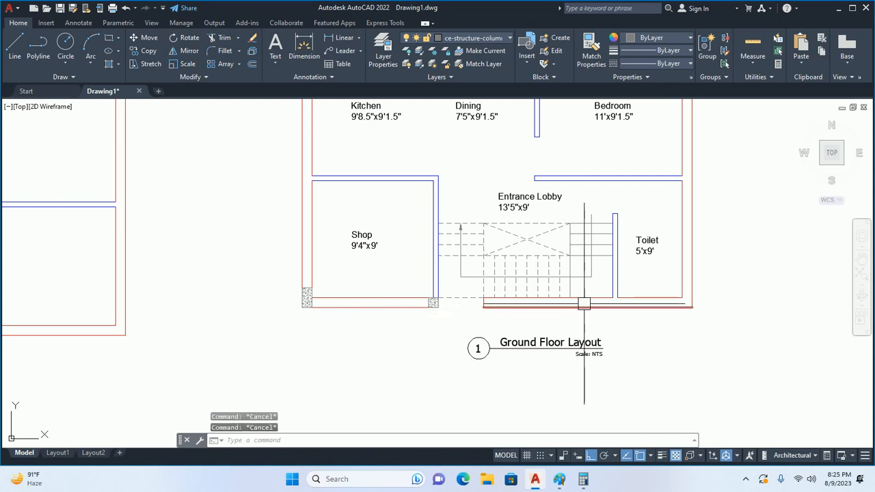
# Measure the horizontal span from the Shop wall at the c2 column to the Toilet's partition wall with a linear dimension.
pyautogui.write('dli')
pyautogui.press('Return')
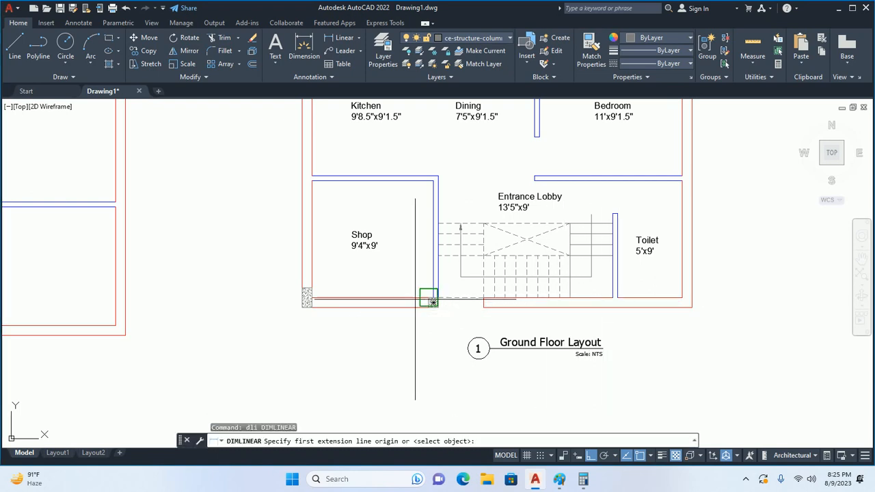
pyautogui.scroll(4, 437, 301)
pyautogui.click(456, 314)
pyautogui.scroll(-3, 615, 341)
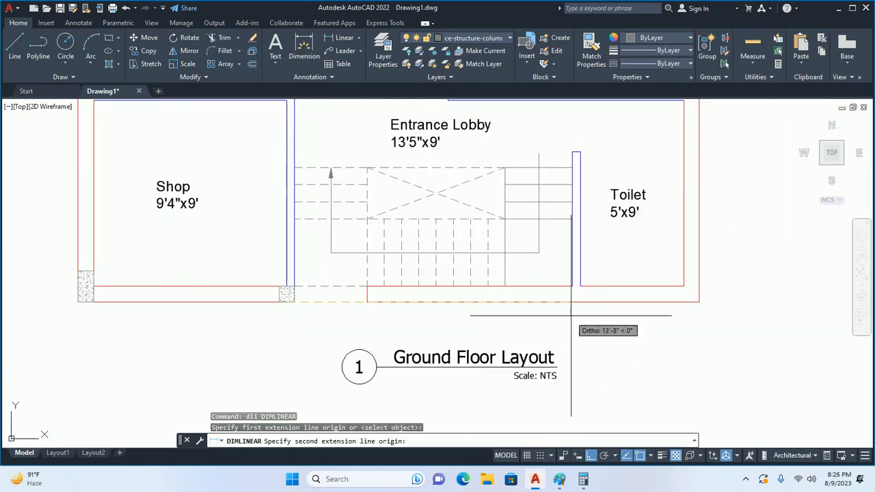
pyautogui.click(573, 286)
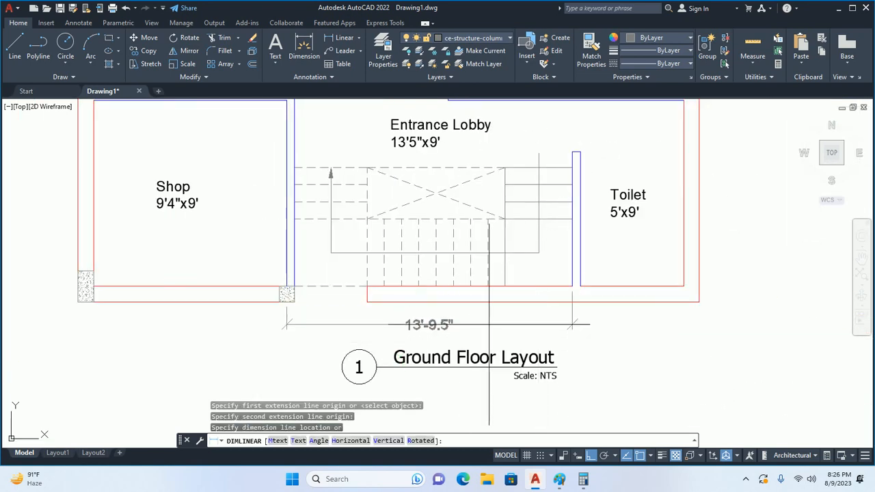
pyautogui.press('Escape')
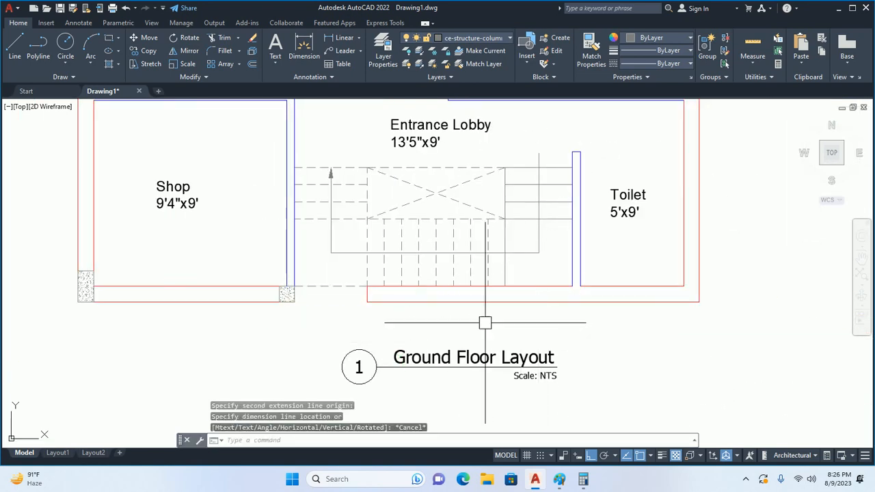
pyautogui.moveTo(288, 293); pyautogui.dragTo(402, 292, button='middle')
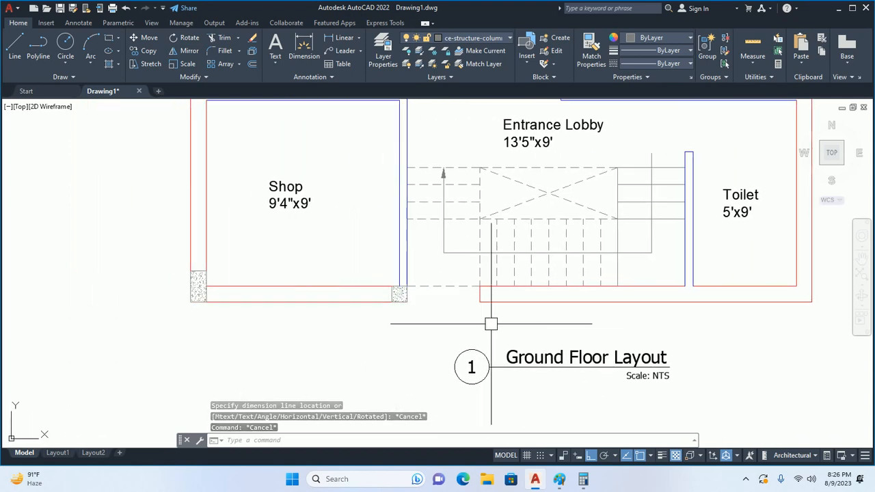
pyautogui.moveTo(485, 326); pyautogui.dragTo(412, 320, button='middle')
pyautogui.press('Escape')
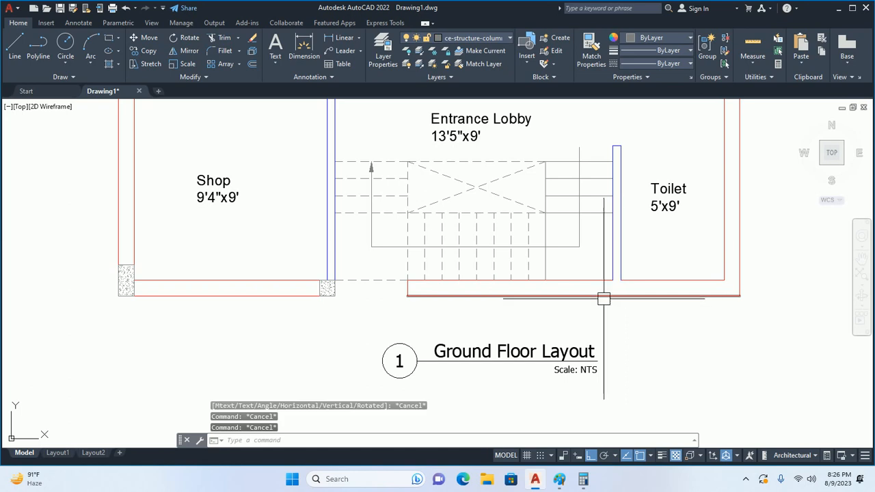
pyautogui.scroll(-2, 604, 297)
pyautogui.write('co0p')
pyautogui.press('Return')
pyautogui.press('Escape')
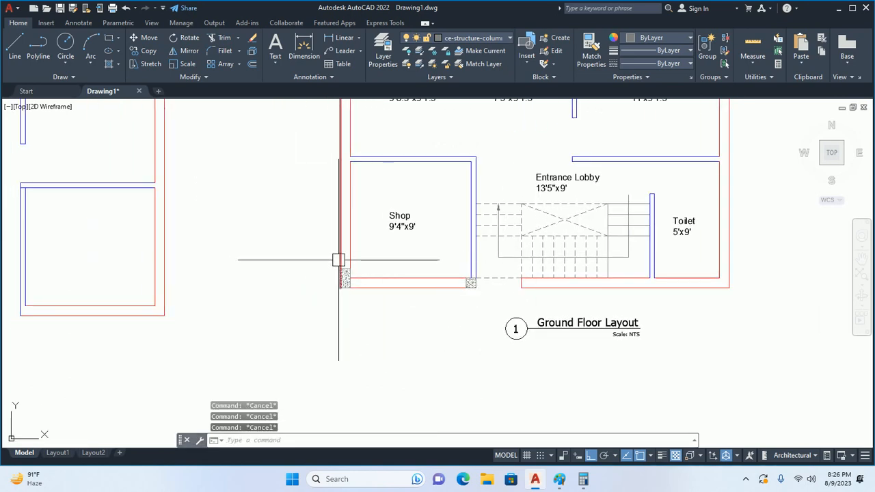
# Copy the Shop's upright corner column by its lower-right corner to where the Toilet partition's stair-side face meets the front wall's inner face.
pyautogui.write('co')
pyautogui.press('Return')
pyautogui.scroll(3, 340, 281)
pyautogui.click(344, 279)
pyautogui.press('Return')
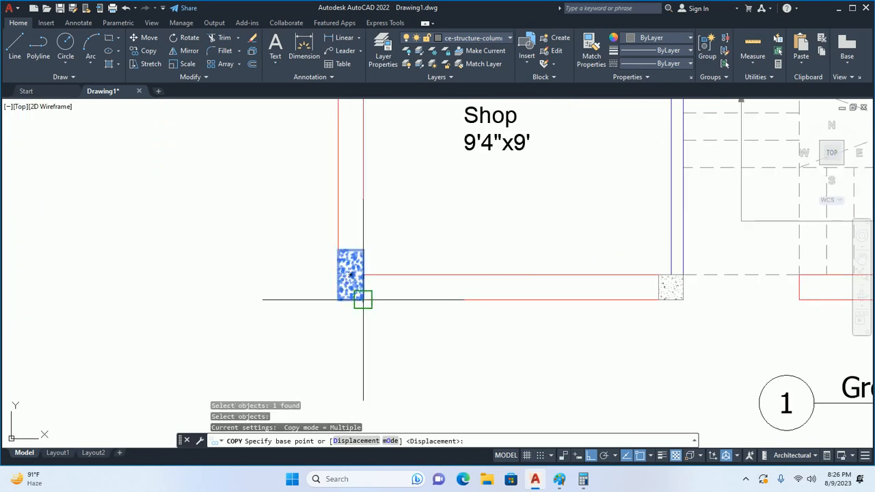
pyautogui.click(363, 299)
pyautogui.moveTo(687, 312); pyautogui.dragTo(83, 285, button='middle')
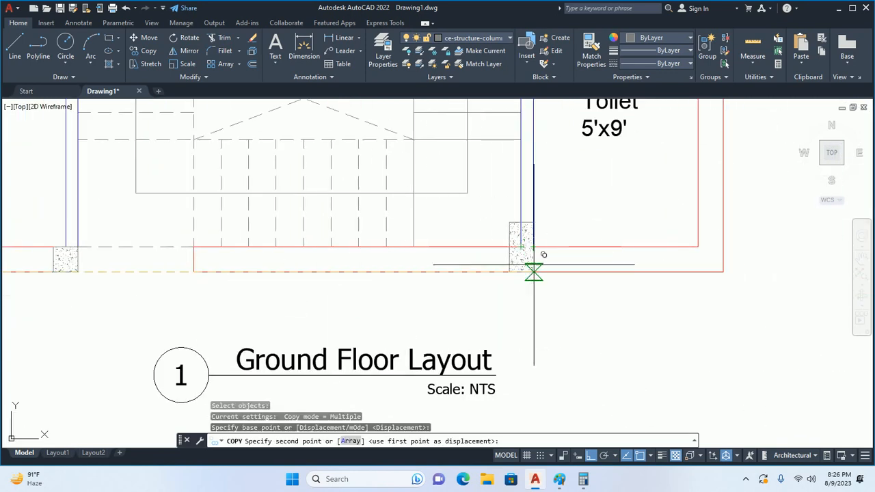
pyautogui.click(520, 223)
pyautogui.press('Escape')
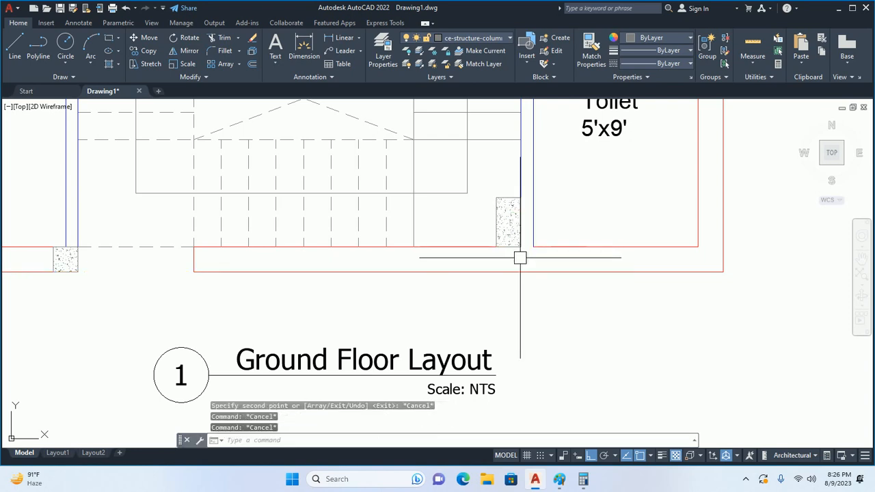
# Copy the partition column straight down by its lower-right corner to the front wall's outer face and delete the upper copy.
pyautogui.click(506, 232)
pyautogui.press('Return')
pyautogui.click(521, 246)
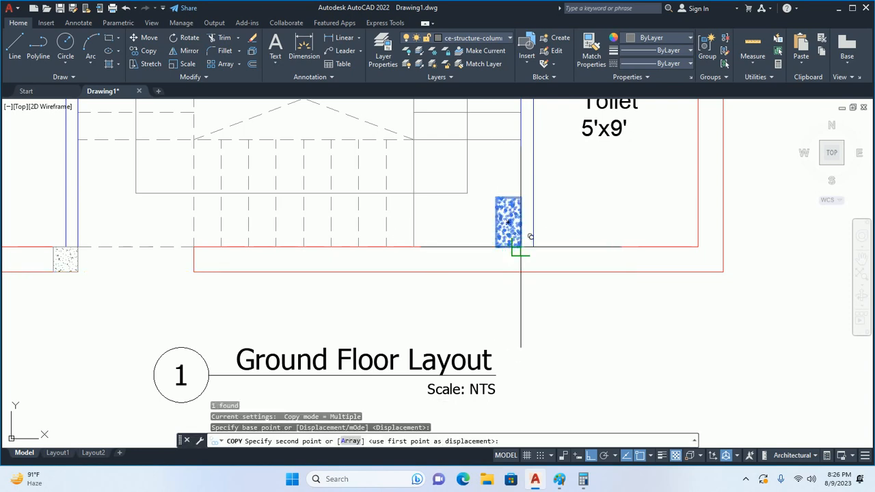
pyautogui.press('Escape')
pyautogui.click(499, 202)
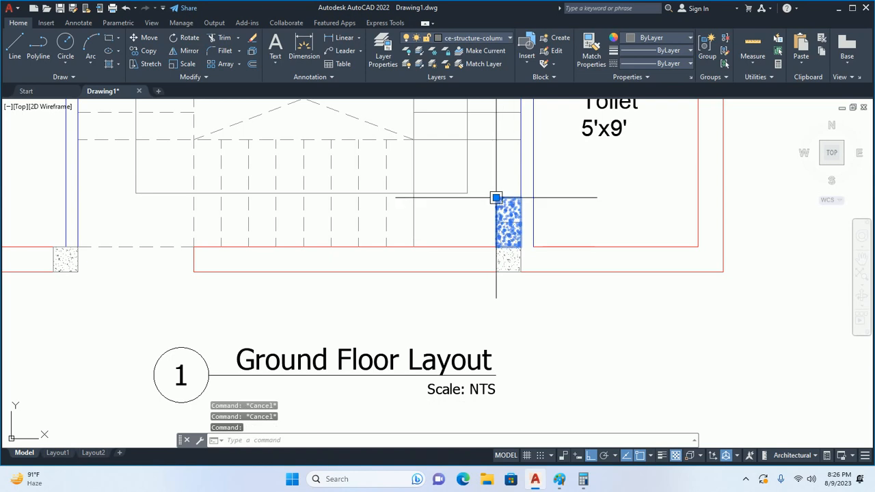
pyautogui.press('Delete')
pyautogui.scroll(2, 495, 226)
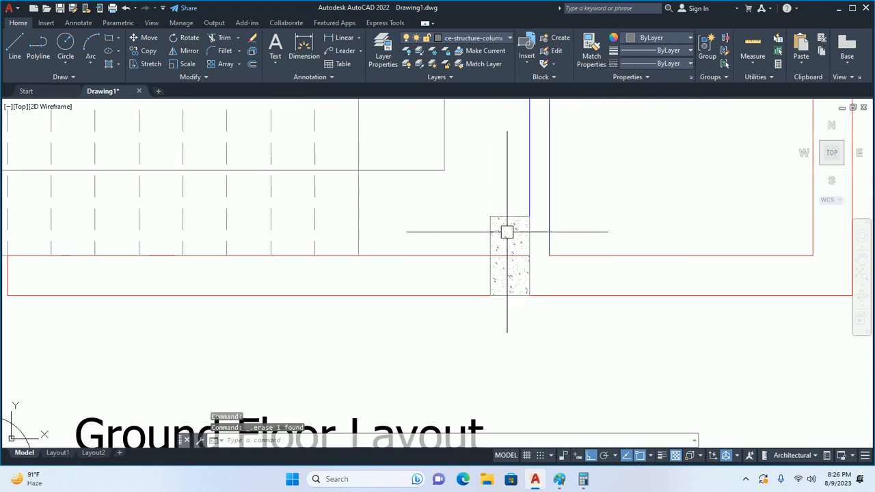
# Move the upright column sideways so its right edge aligns with the Toilet-side face of the partition wall.
pyautogui.press('m')
pyautogui.press('space')
pyautogui.click(527, 281)
pyautogui.press('space')
pyautogui.click(531, 255)
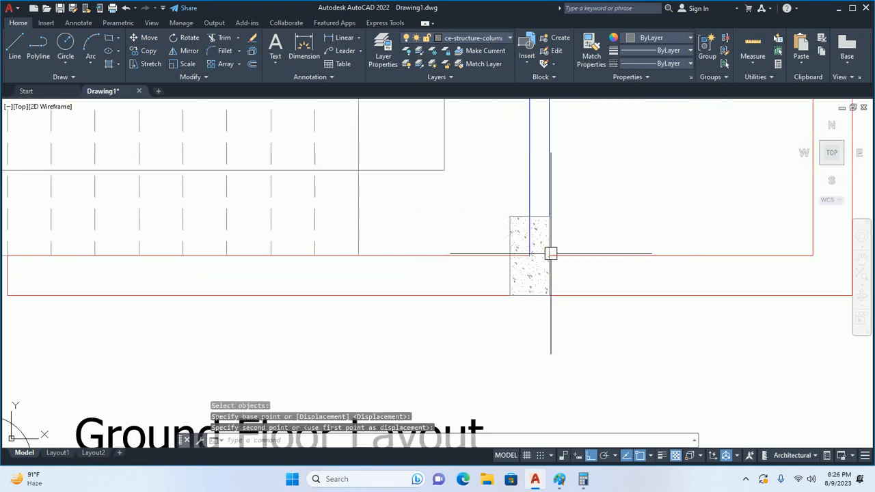
pyautogui.press('Escape')
pyautogui.press('Escape')
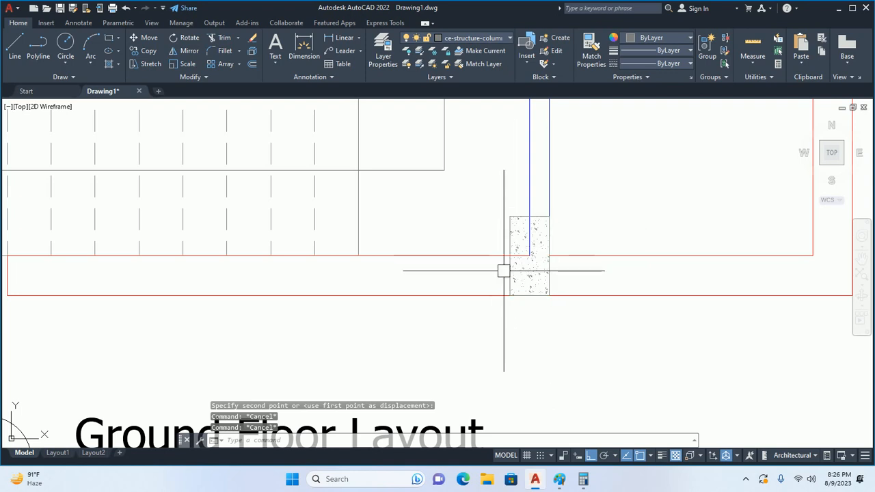
# Rotate the column at the Toilet partition 90° counterclockwise about its lower-left corner so it lies along the front wall.
pyautogui.write('ro')
pyautogui.press('space')
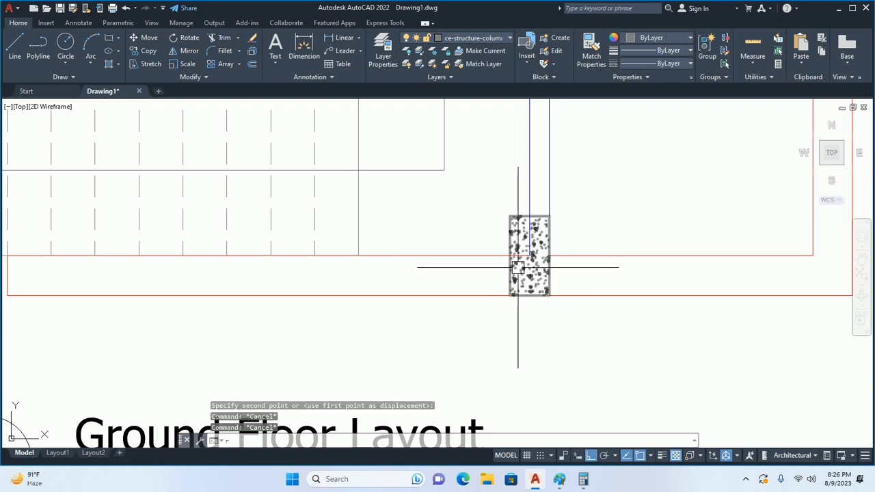
pyautogui.click(530, 254)
pyautogui.press('space')
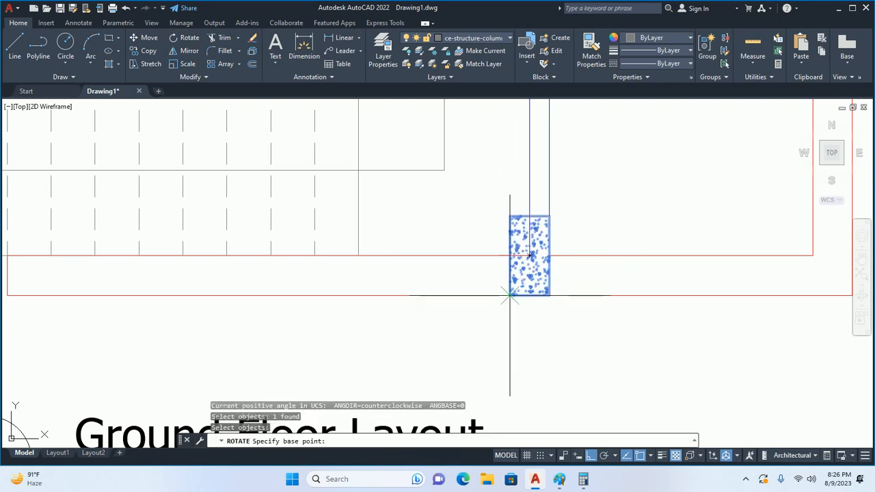
pyautogui.click(509, 296)
pyautogui.click(513, 253)
pyautogui.press('Escape')
# Move the horizontal column by its upper-right corner to the Toilet-side face of the partition, within the front wall.
pyautogui.write('m')
pyautogui.press('space')
pyautogui.click(507, 278)
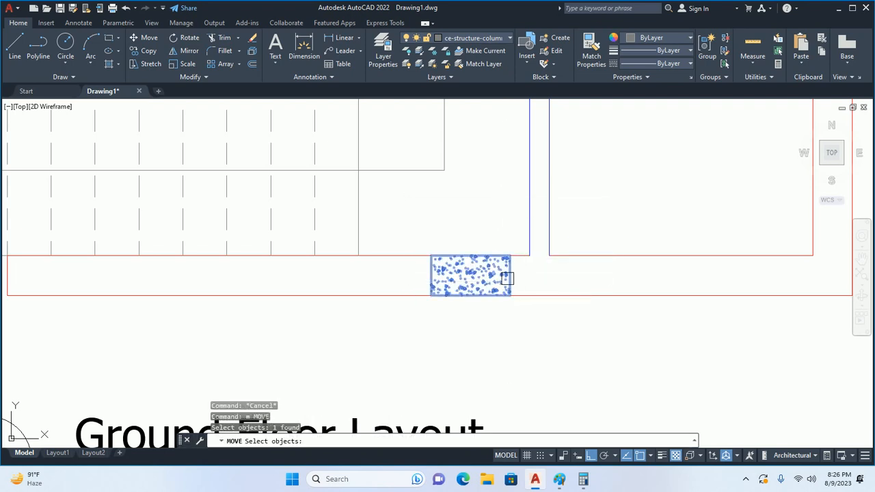
pyautogui.press('space')
pyautogui.click(510, 255)
pyautogui.click(553, 257)
pyautogui.press('Escape')
pyautogui.press('Escape')
pyautogui.press('Escape')
pyautogui.scroll(-4, 522, 273)
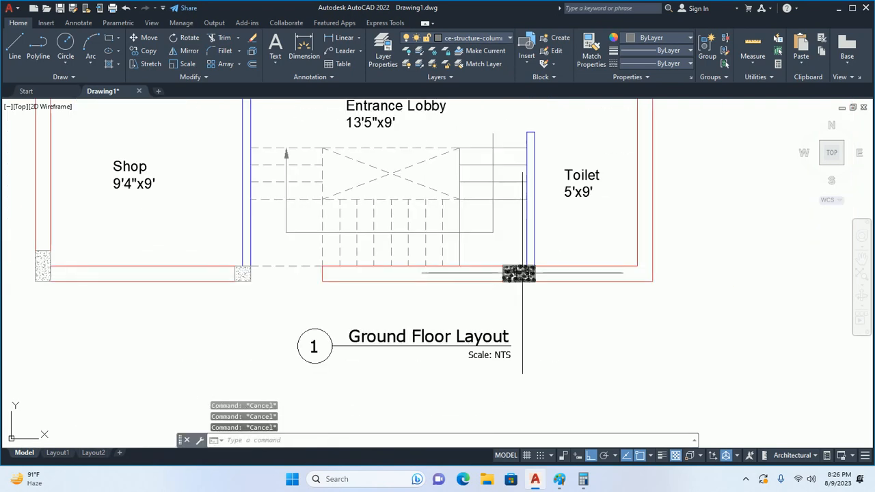
# Examine the column positions along the front wall in relation to the staircase, Entrance Lobby and Toilet walls.
pyautogui.moveTo(522, 274); pyautogui.dragTo(540, 272, button='middle')
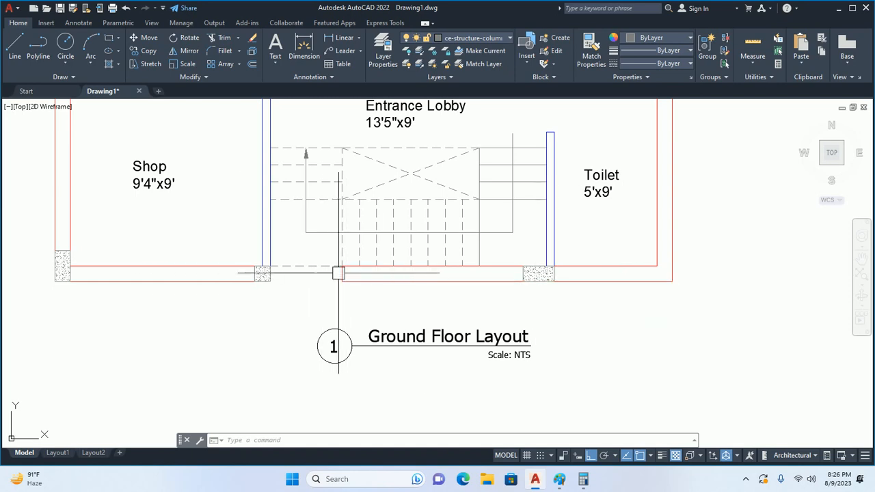
pyautogui.click(347, 273)
pyautogui.press('Delete')
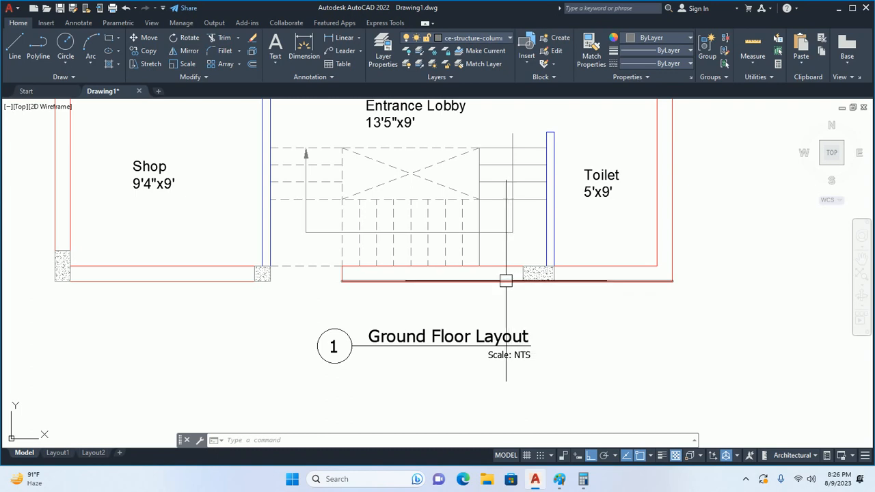
pyautogui.scroll(3, 506, 280)
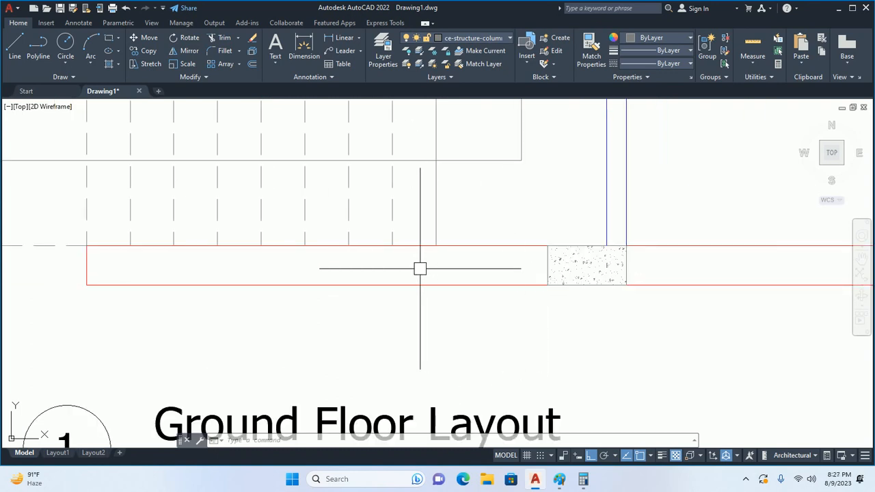
pyautogui.moveTo(419, 268); pyautogui.dragTo(431, 356, button='middle')
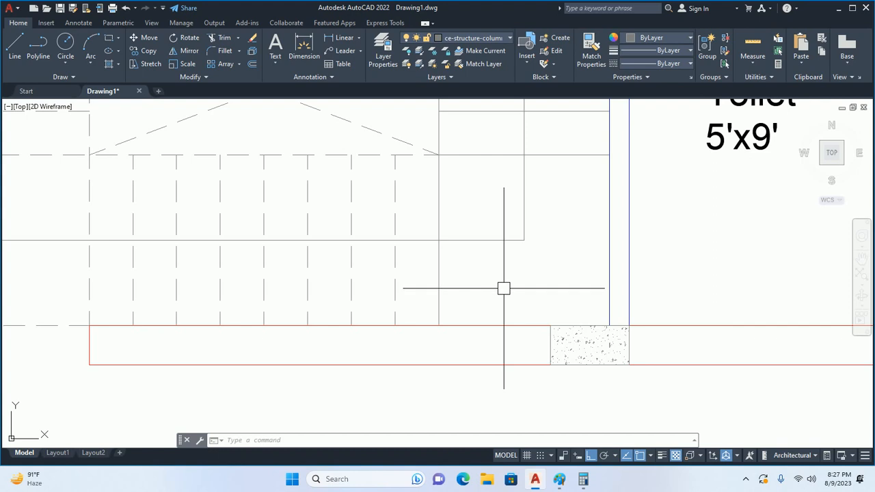
pyautogui.scroll(-4, 489, 302)
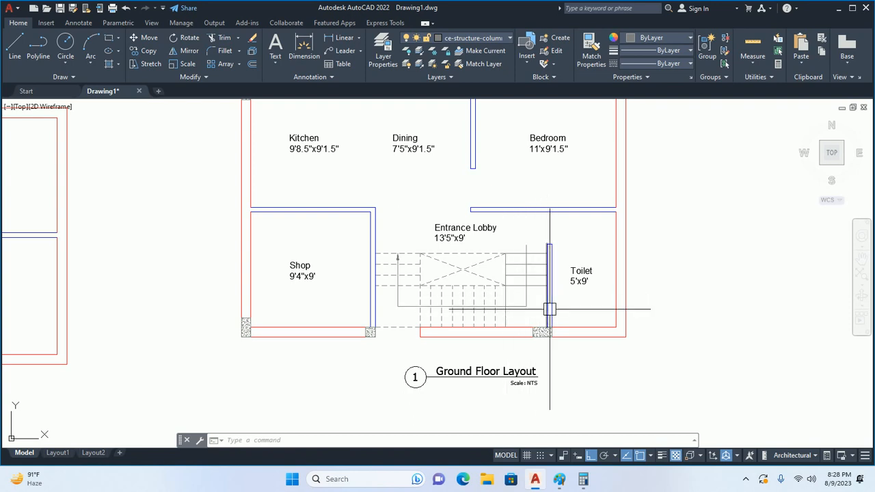
pyautogui.moveTo(550, 309)
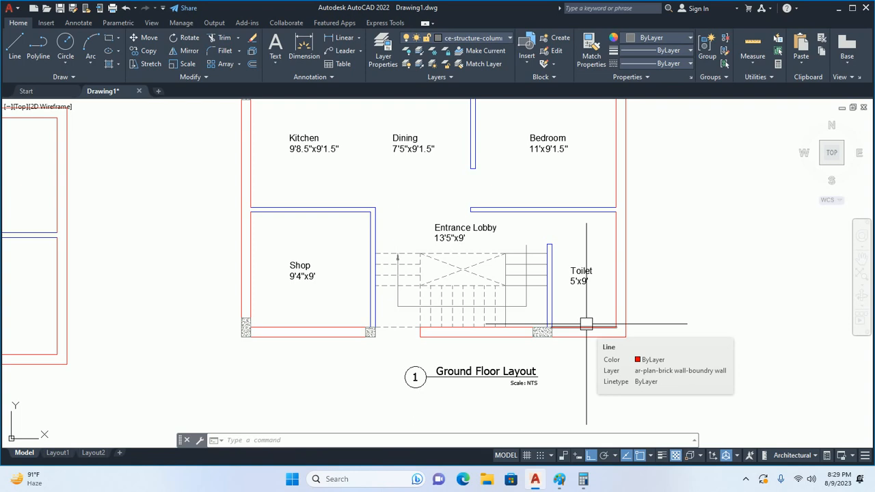
pyautogui.scroll(2, 555, 300)
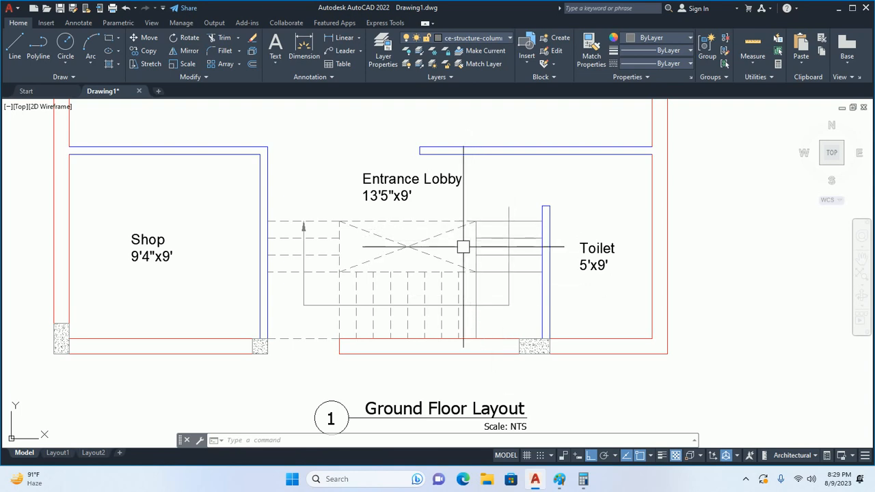
pyautogui.scroll(-2, 463, 248)
pyautogui.moveTo(508, 269); pyautogui.dragTo(524, 276, button='middle')
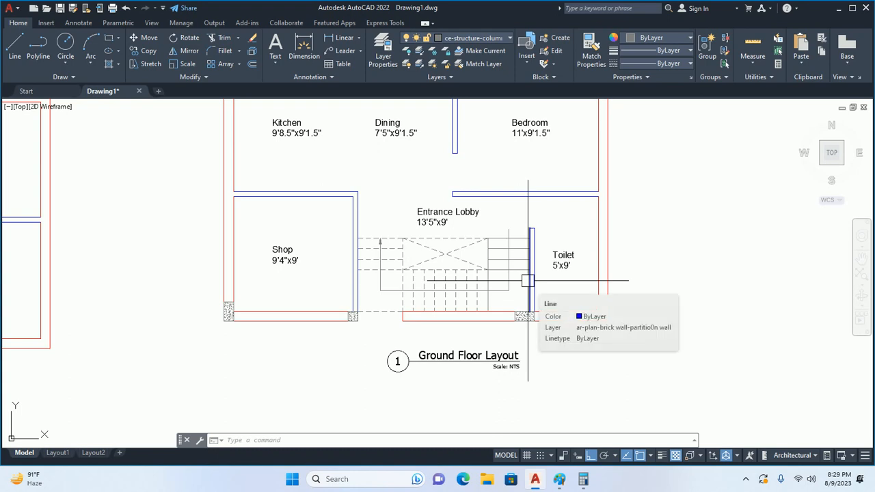
pyautogui.scroll(4, 525, 283)
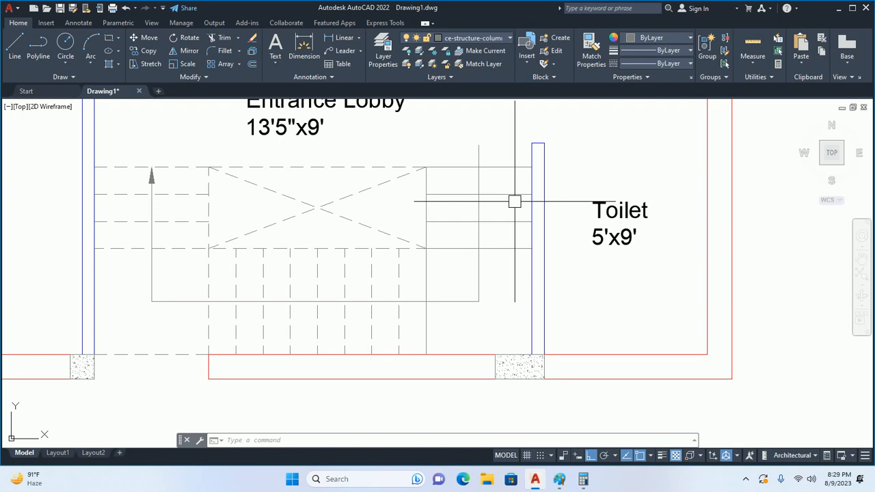
pyautogui.scroll(-2, 560, 205)
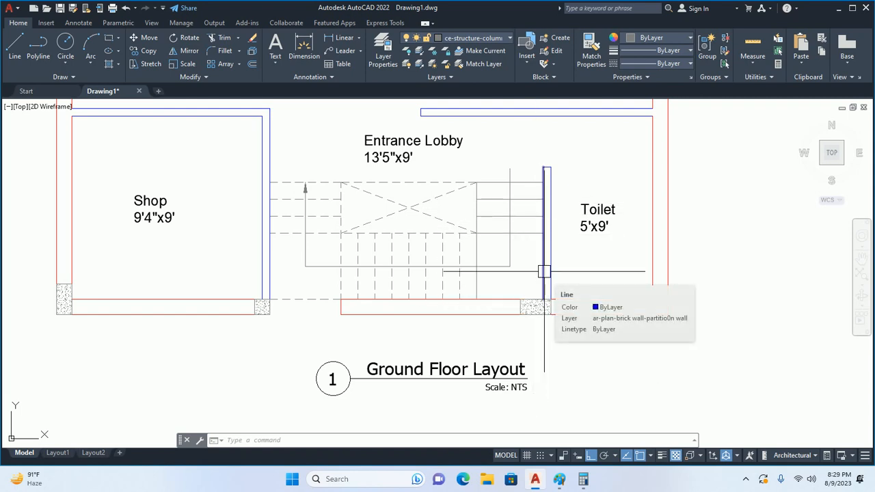
pyautogui.press('Escape')
pyautogui.press('Escape')
pyautogui.press('Escape')
pyautogui.scroll(-5, 547, 273)
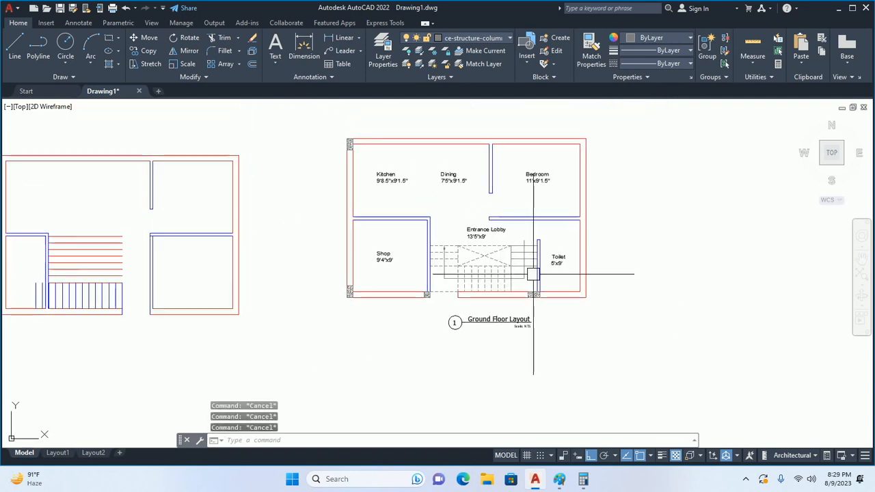
pyautogui.scroll(2, 523, 280)
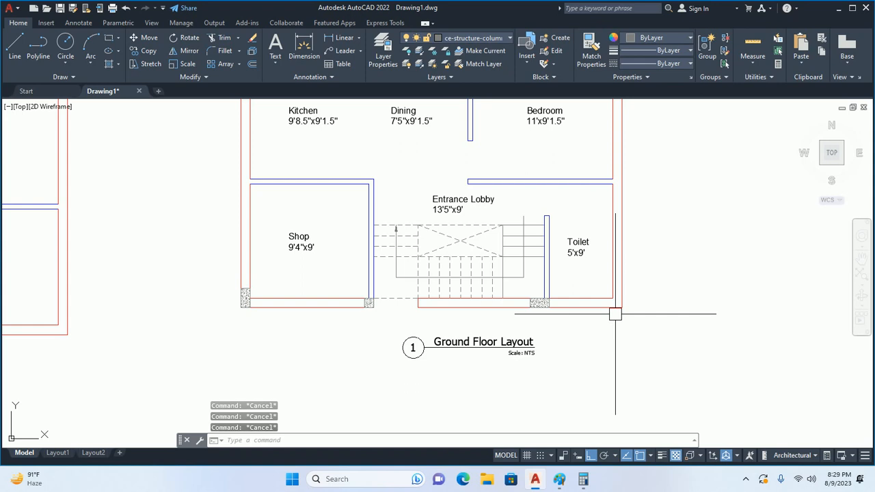
pyautogui.scroll(2, 591, 312)
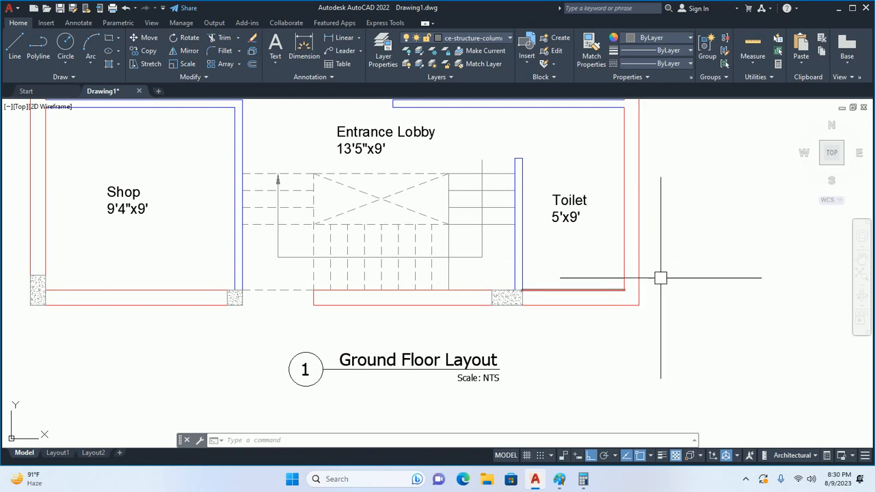
pyautogui.scroll(-5, 637, 256)
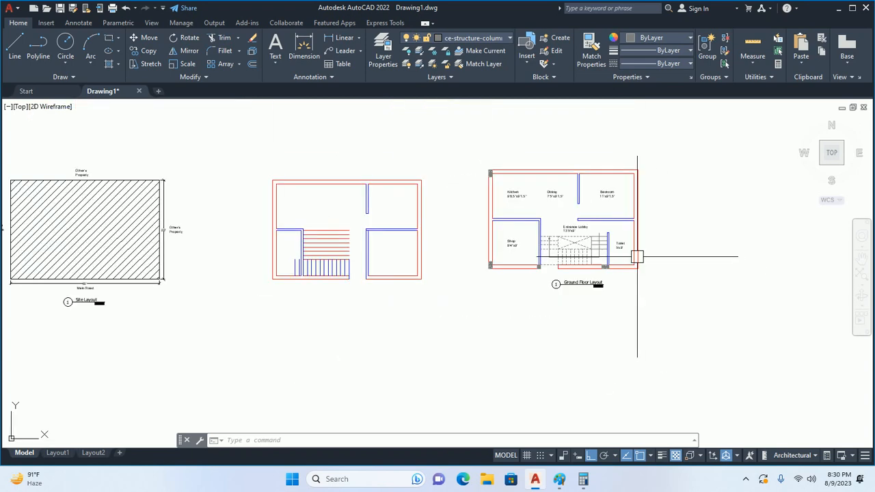
pyautogui.press('Escape')
pyautogui.press('Escape')
pyautogui.press('Escape')
# Copy the square c2 column by its upper-left corner up to the Shop's inner wall corner, flush with the outer faces of the partition walls.
pyautogui.scroll(2, 588, 226)
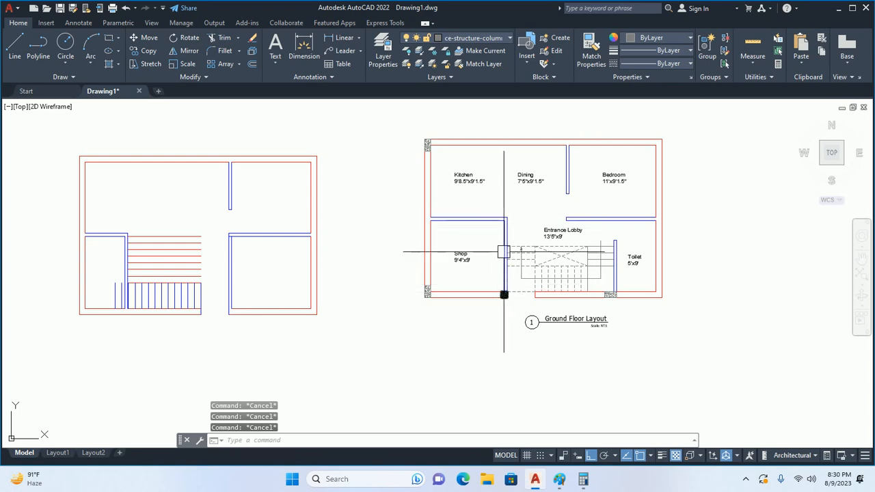
pyautogui.write('c')
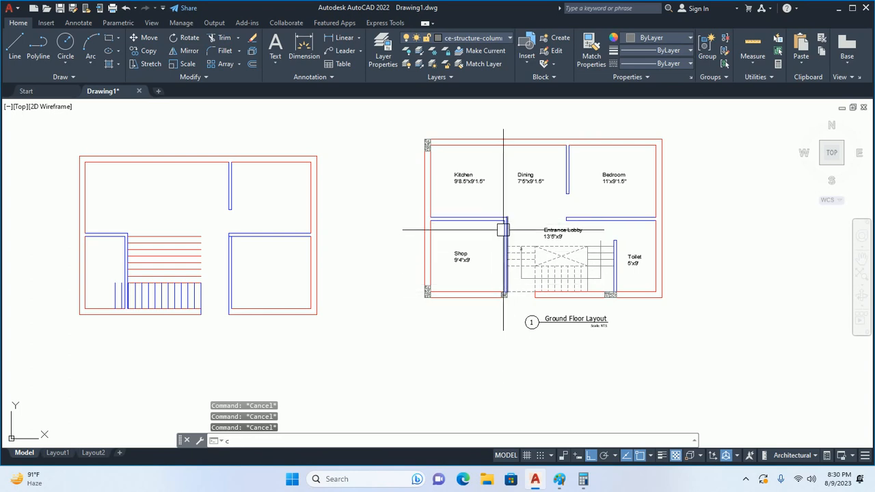
pyautogui.write('o')
pyautogui.press('Return')
pyautogui.scroll(3, 503, 231)
pyautogui.click(503, 311)
pyautogui.press('Return')
pyautogui.scroll(2, 496, 311)
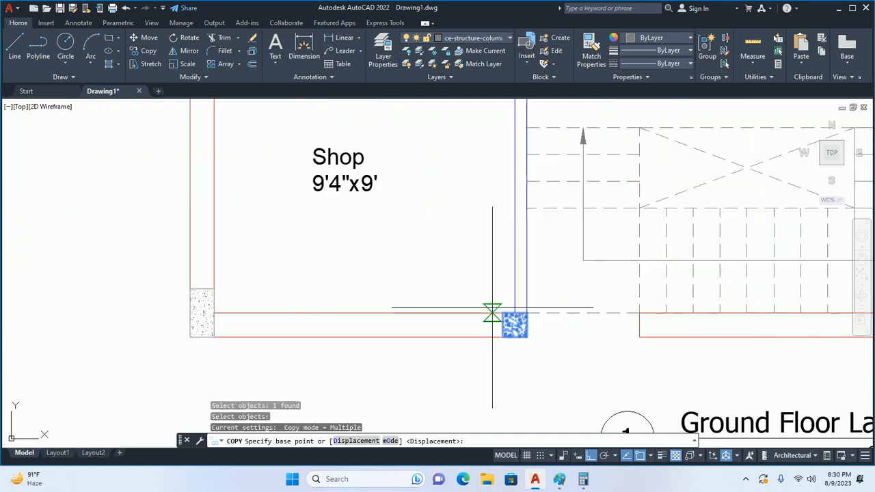
pyautogui.scroll(3, 503, 313)
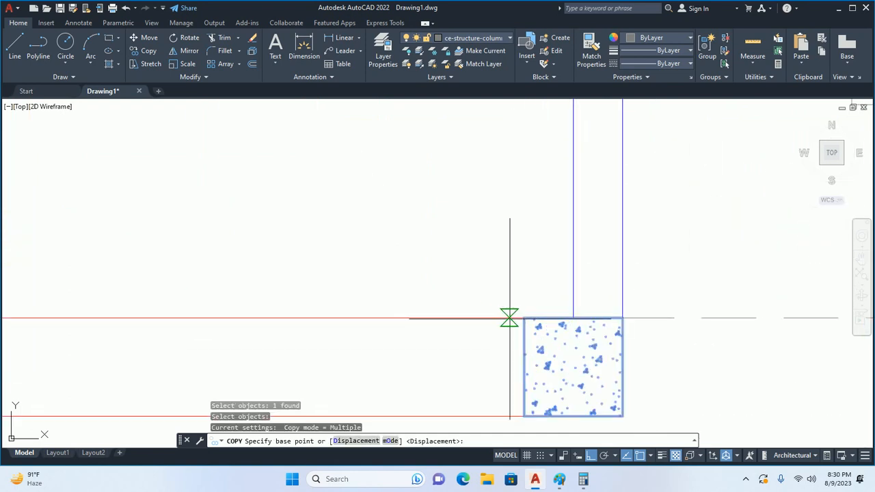
pyautogui.click(523, 318)
pyautogui.scroll(-3, 523, 274)
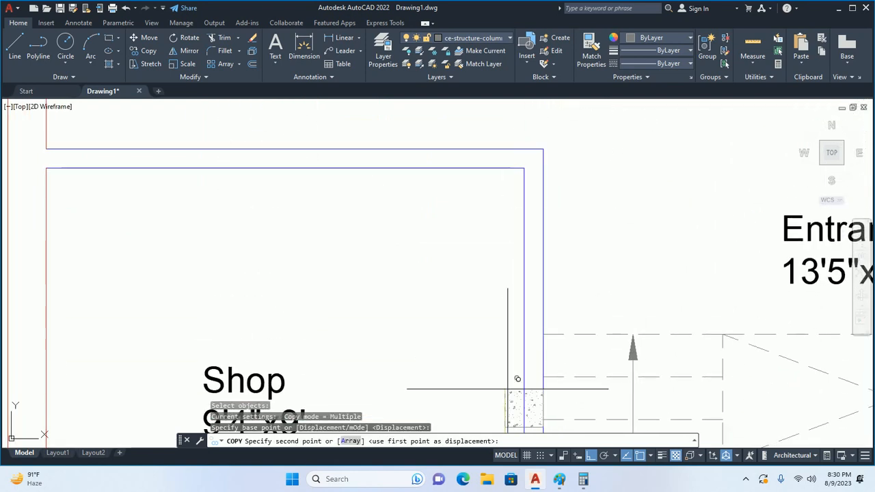
pyautogui.click(509, 146)
pyautogui.press('Escape')
pyautogui.press('Escape')
pyautogui.scroll(-3, 521, 221)
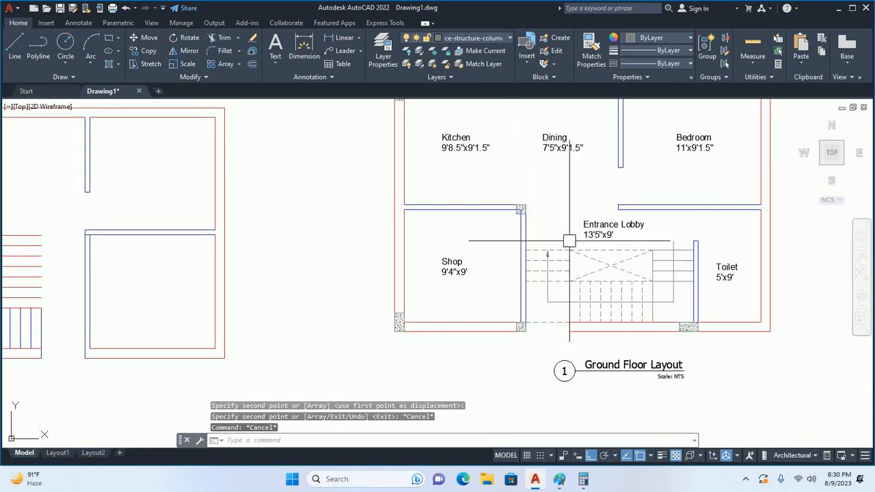
pyautogui.scroll(3, 509, 205)
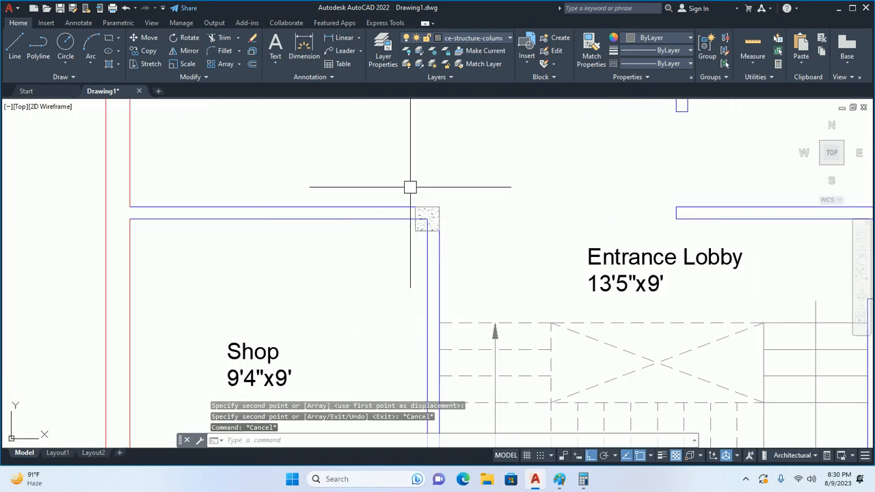
pyautogui.press('Escape')
pyautogui.press('Escape')
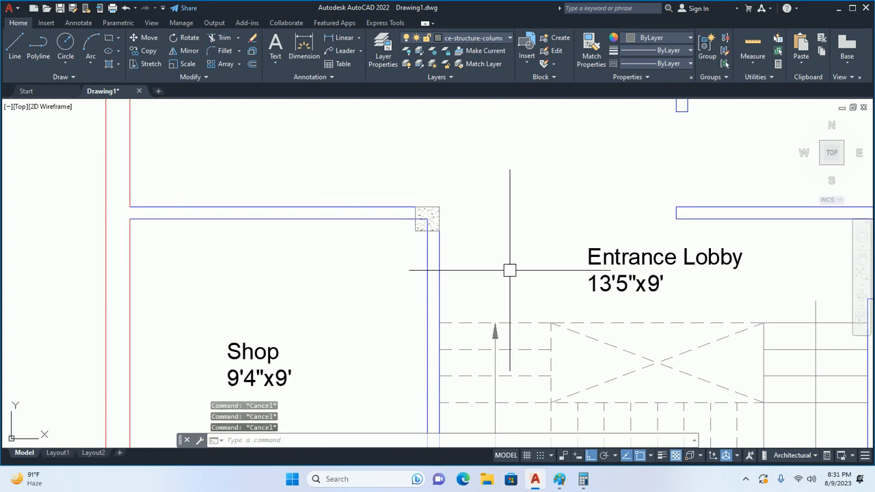
pyautogui.scroll(-2, 509, 270)
pyautogui.moveTo(482, 259); pyautogui.dragTo(439, 265, button='middle')
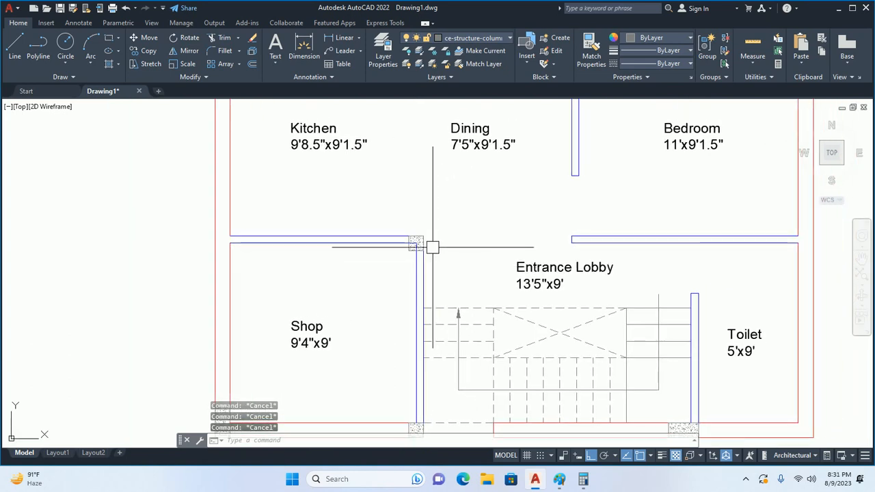
# Copy the horizontal column on the front wall by its upper-right corner into the Bedroom–Toilet partition wall, flush with its Bedroom-side face.
pyautogui.scroll(3, 432, 248)
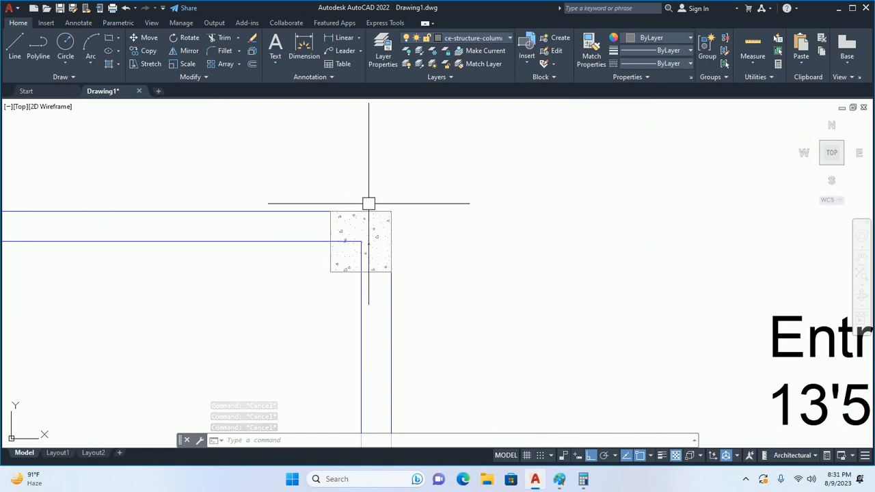
pyautogui.scroll(-1, 367, 203)
pyautogui.scroll(-4, 386, 217)
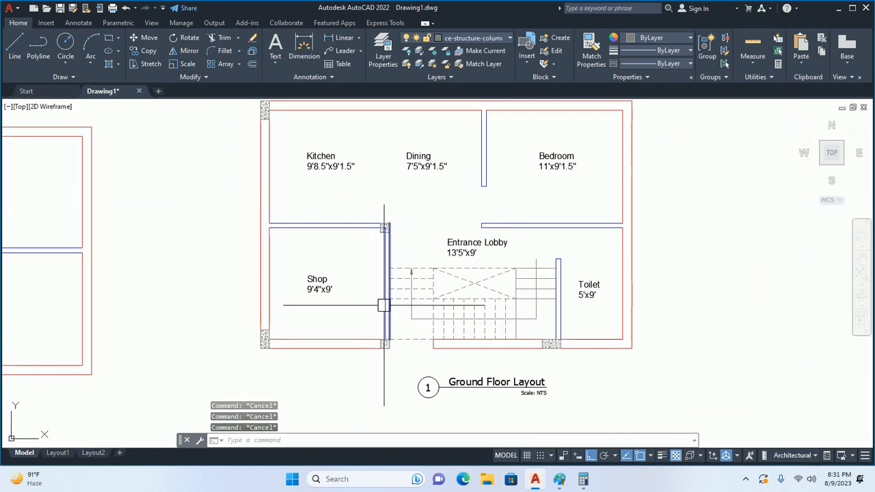
pyautogui.write('co')
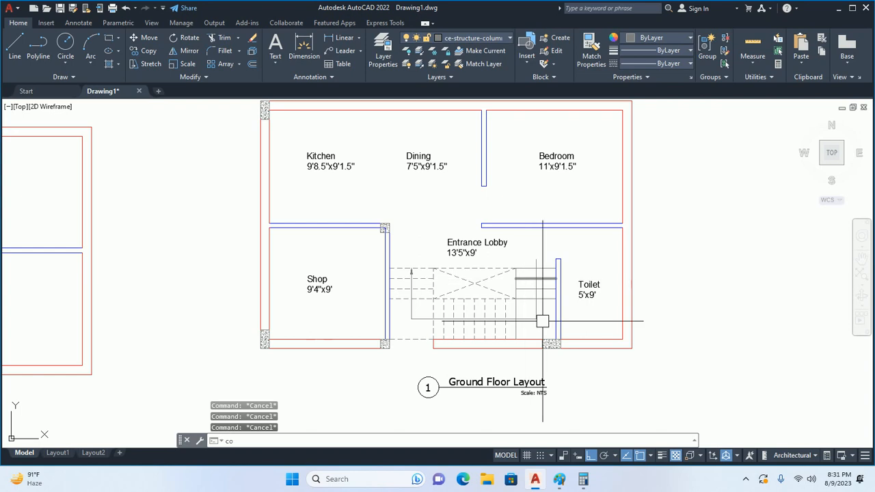
pyautogui.press('Return')
pyautogui.scroll(4, 542, 321)
pyautogui.click(550, 342)
pyautogui.press('Return')
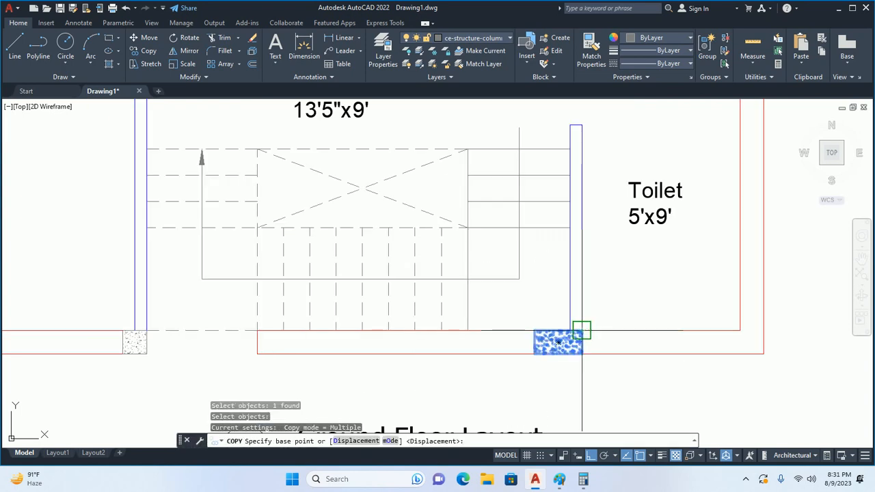
pyautogui.click(581, 330)
pyautogui.moveTo(581, 243); pyautogui.dragTo(561, 404, button='middle')
pyautogui.click(568, 264)
pyautogui.press('Escape')
pyautogui.press('Escape')
pyautogui.press('Escape')
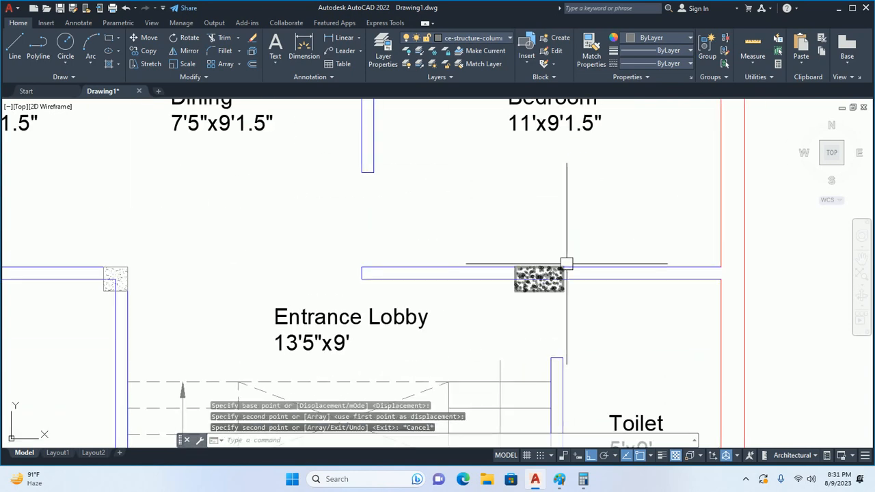
# Examine the column positions around the Entrance Lobby, staircase and Toilet in relation to the partition walls.
pyautogui.scroll(-4, 568, 264)
pyautogui.moveTo(580, 293); pyautogui.dragTo(584, 266, button='middle')
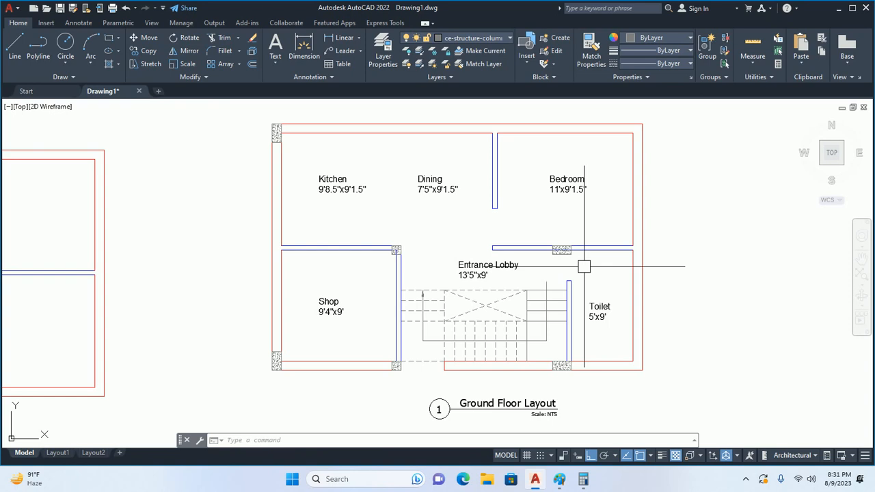
pyautogui.press('Escape')
pyautogui.press('Escape')
pyautogui.scroll(3, 592, 302)
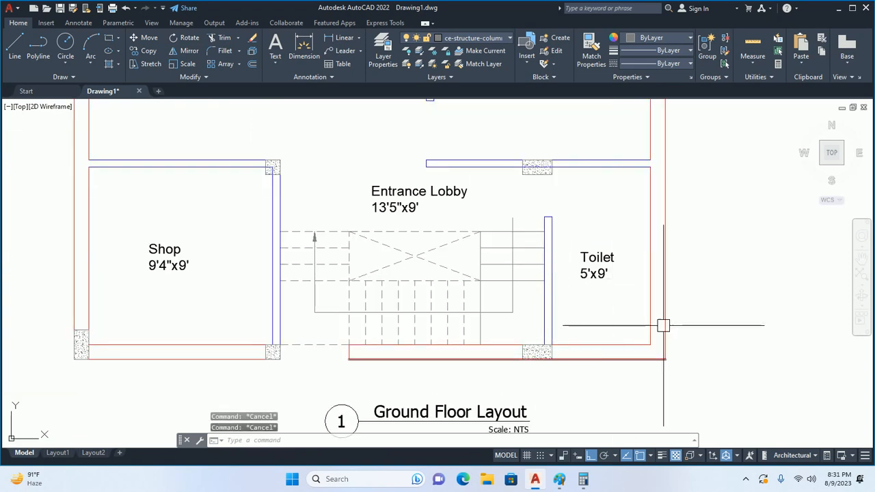
pyautogui.moveTo(590, 294); pyautogui.dragTo(592, 305, button='middle')
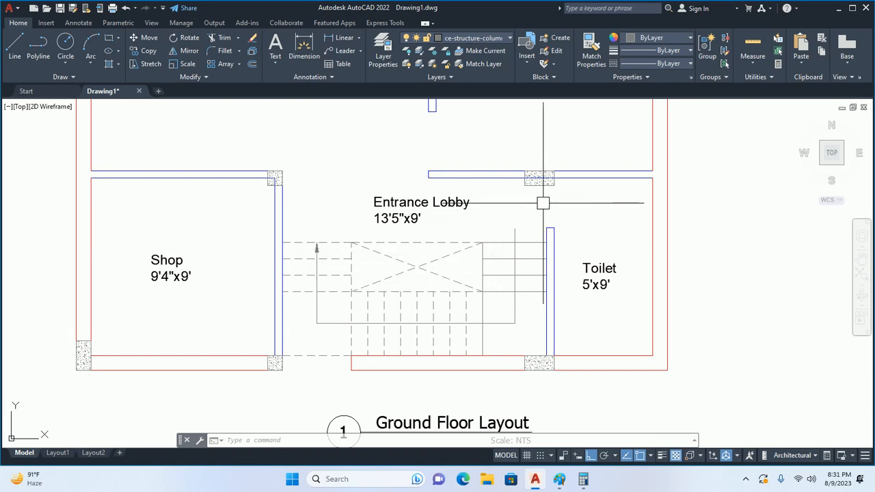
pyautogui.moveTo(543, 204); pyautogui.dragTo(491, 255, button='middle')
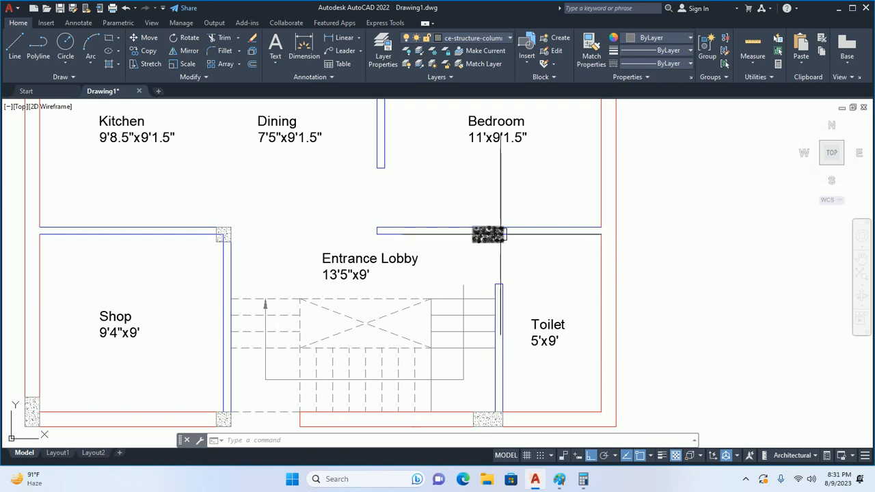
pyautogui.press('Escape')
pyautogui.press('Escape')
pyautogui.press('Escape')
# Measure the horizontal distance between the Shop's inner corner column and the column in the Bedroom–Toilet wall with a linear dimension.
pyautogui.write('d')
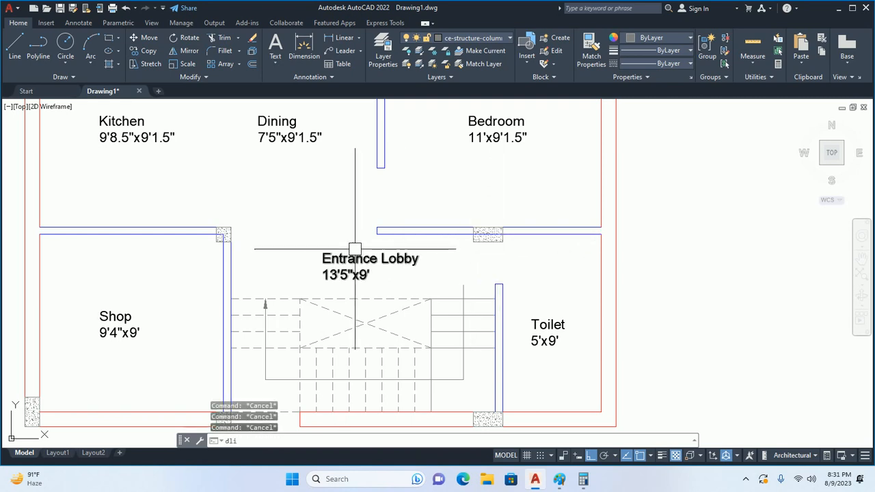
pyautogui.write('li')
pyautogui.press('Return')
pyautogui.click(223, 233)
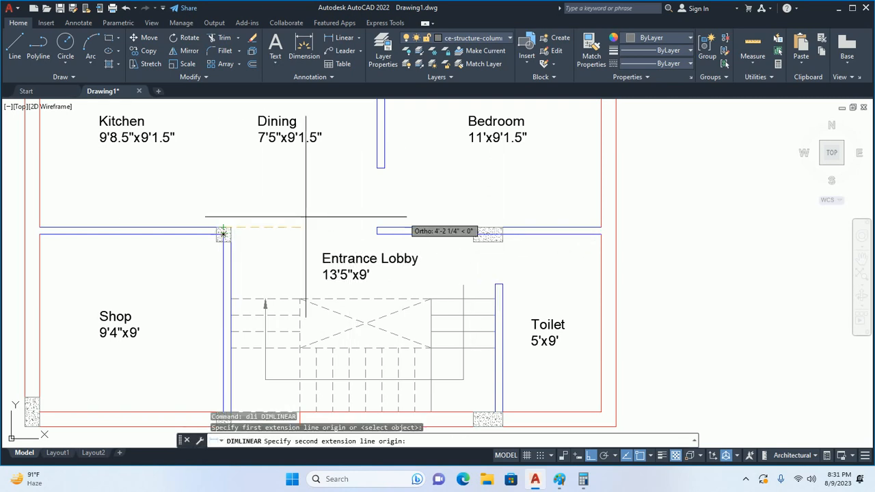
pyautogui.click(487, 234)
pyautogui.press('Escape')
pyautogui.press('Escape')
pyautogui.press('Escape')
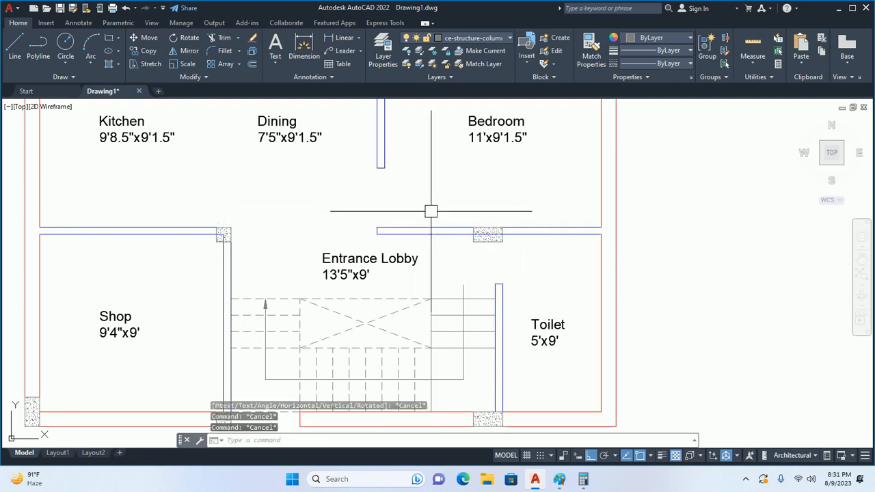
# Copy the Kitchen's outer corner column by its upper-right corner to the Bedroom's outer corner on the rear wall.
pyautogui.scroll(-4, 457, 234)
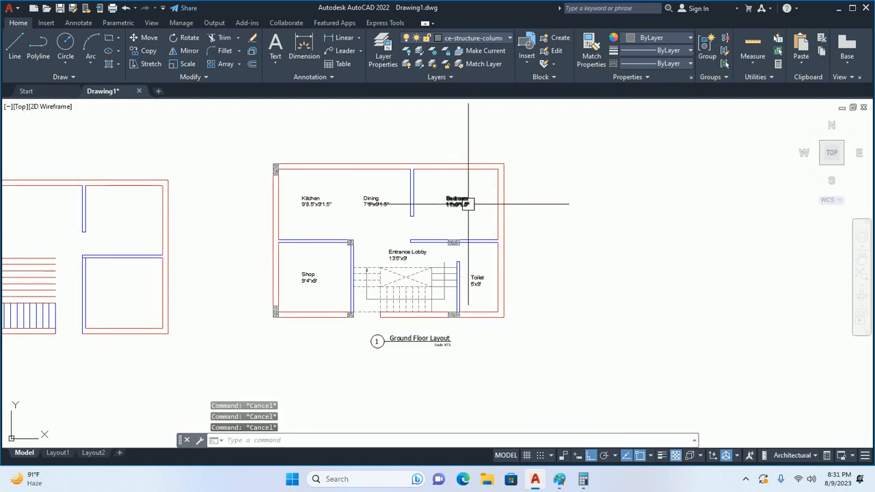
pyautogui.moveTo(449, 197); pyautogui.dragTo(432, 198, button='middle')
pyautogui.write('co')
pyautogui.press('Return')
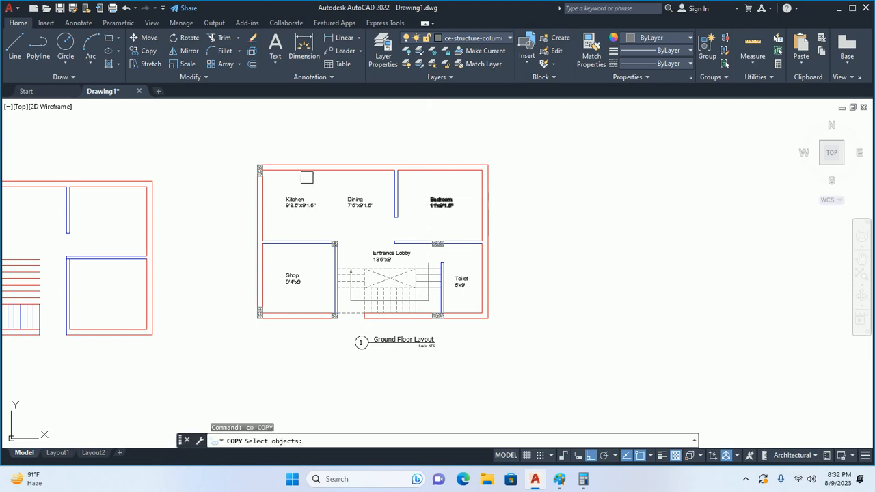
pyautogui.click(260, 168)
pyautogui.scroll(5, 260, 168)
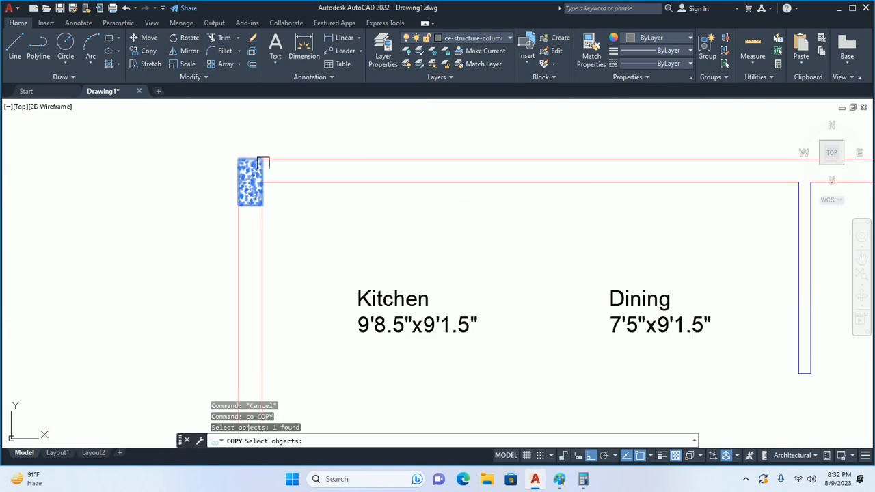
pyautogui.press('Return')
pyautogui.click(263, 159)
pyautogui.scroll(-3, 563, 152)
pyautogui.moveTo(814, 163); pyautogui.dragTo(403, 136, button='middle')
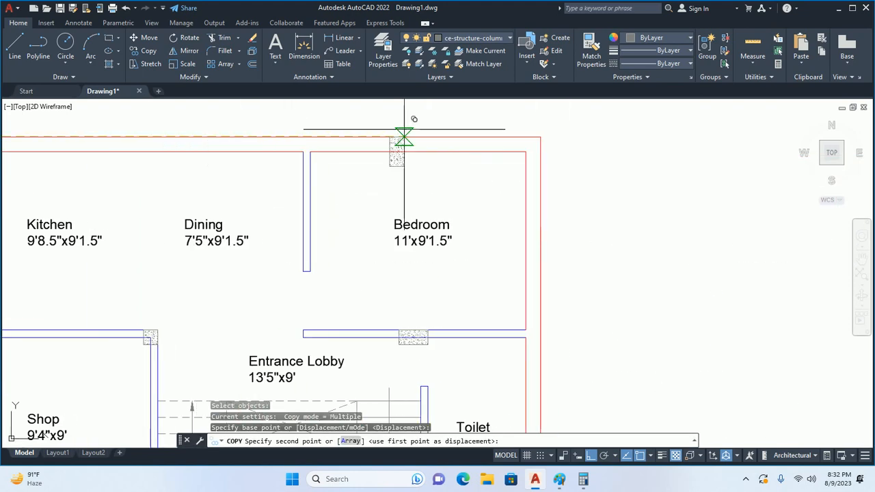
pyautogui.click(540, 136)
pyautogui.press('Escape')
pyautogui.press('Escape')
pyautogui.press('Escape')
# Place a linear dimension above the rear wall between the top-edge midpoints of the Kitchen and Bedroom corner columns.
pyautogui.scroll(-4, 520, 147)
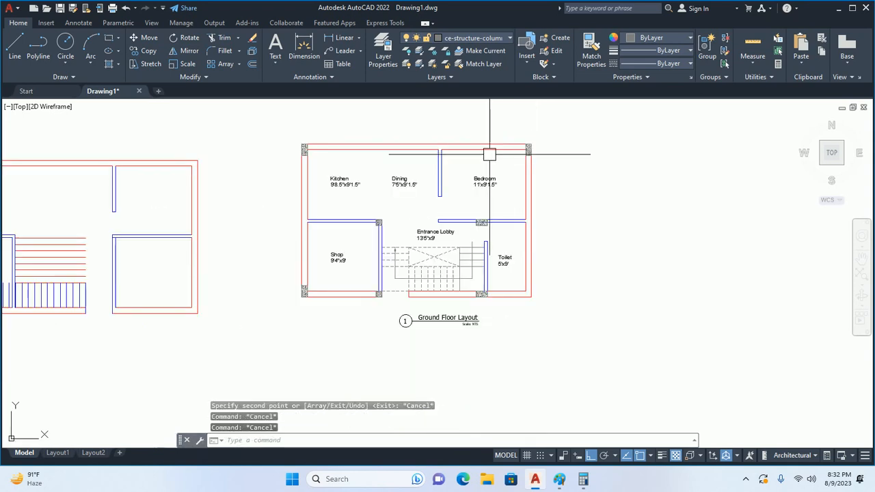
pyautogui.moveTo(477, 162); pyautogui.dragTo(484, 185, button='middle')
pyautogui.press('Escape')
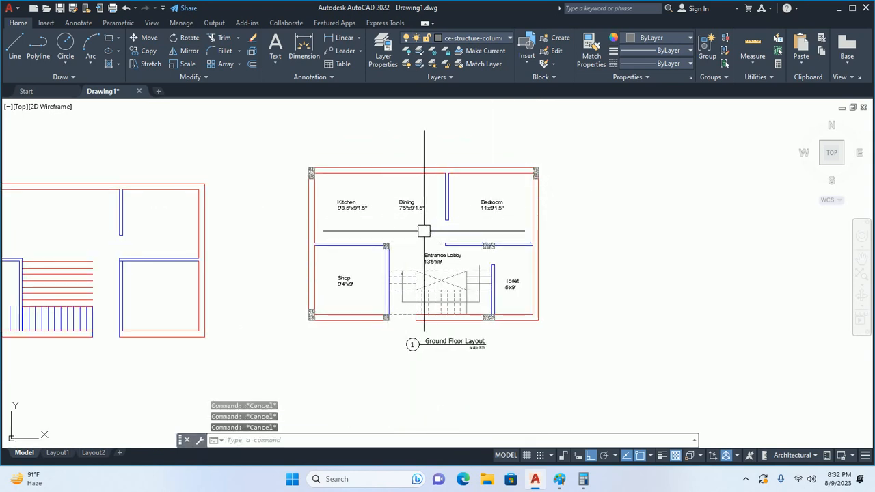
pyautogui.moveTo(424, 231); pyautogui.dragTo(417, 275, button='middle')
pyautogui.write('dli')
pyautogui.press('Return')
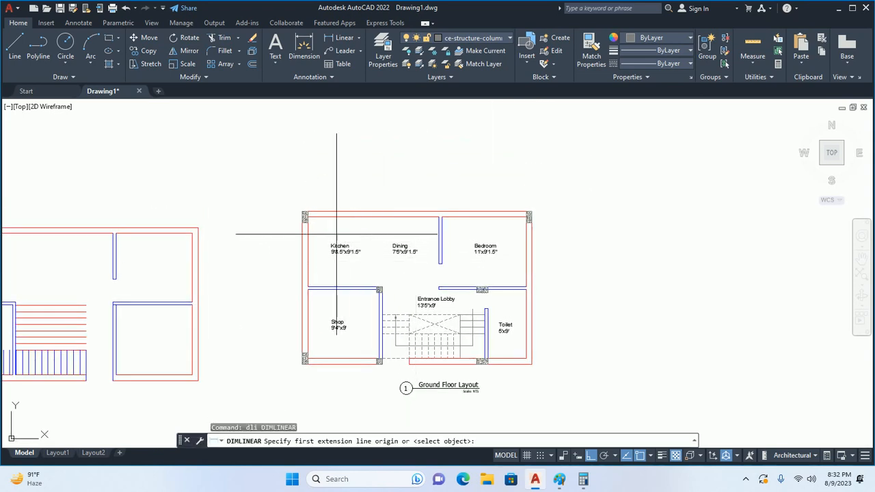
pyautogui.scroll(5, 308, 216)
pyautogui.click(303, 212)
pyautogui.scroll(-5, 340, 254)
pyautogui.scroll(4, 456, 247)
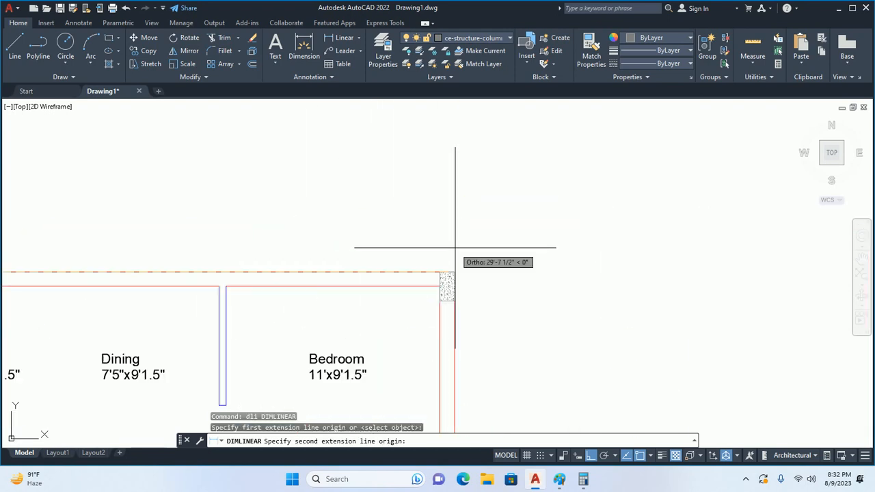
pyautogui.click(447, 271)
pyautogui.click(287, 207)
pyautogui.press('Escape')
pyautogui.press('Escape')
pyautogui.moveTo(269, 234); pyautogui.dragTo(282, 236, button='middle')
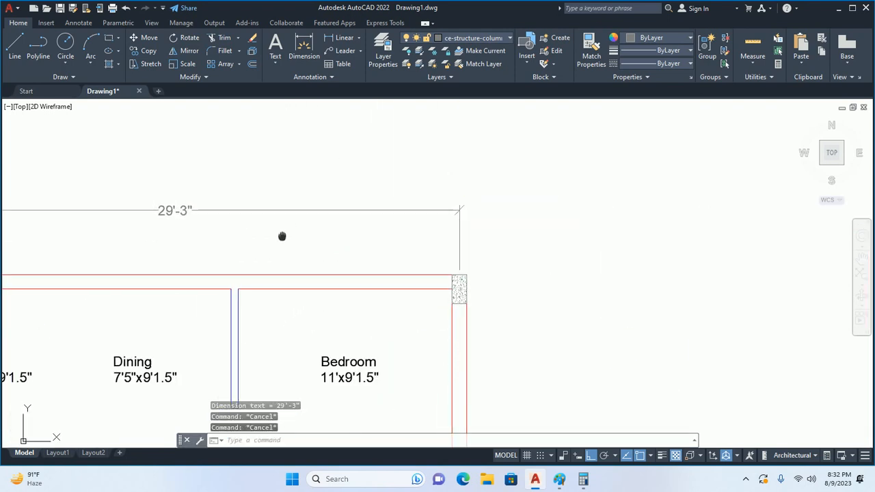
pyautogui.scroll(-2, 282, 236)
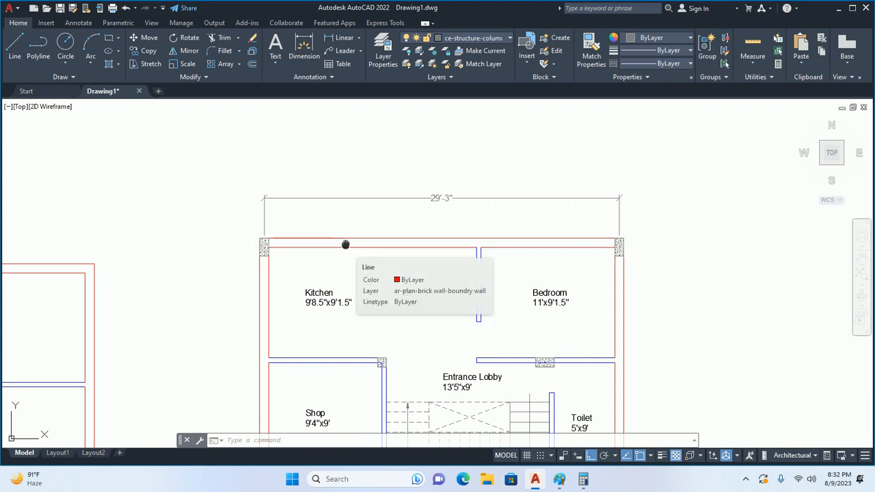
# Copy the square column at the Shop's inner corner straight up into the rear wall between Kitchen and Dining, flush with the wall's outer face.
pyautogui.moveTo(348, 244); pyautogui.dragTo(422, 235, button='middle')
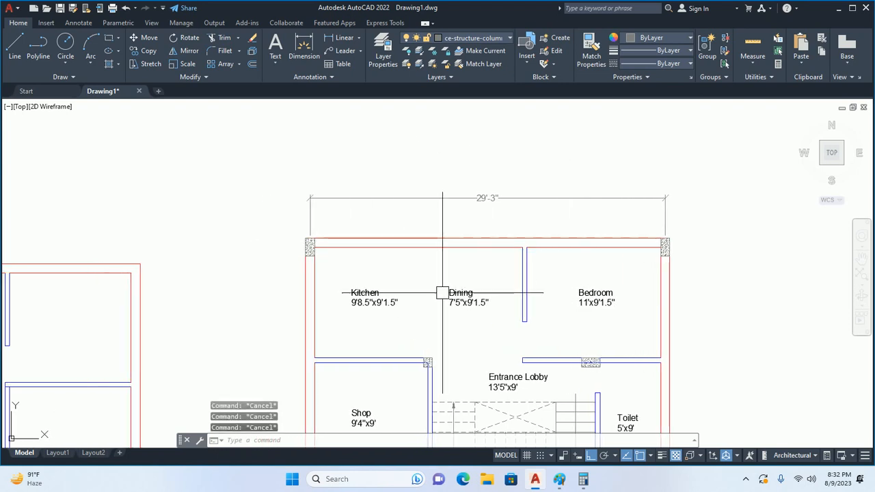
pyautogui.write('co')
pyautogui.press('Return')
pyautogui.click(427, 363)
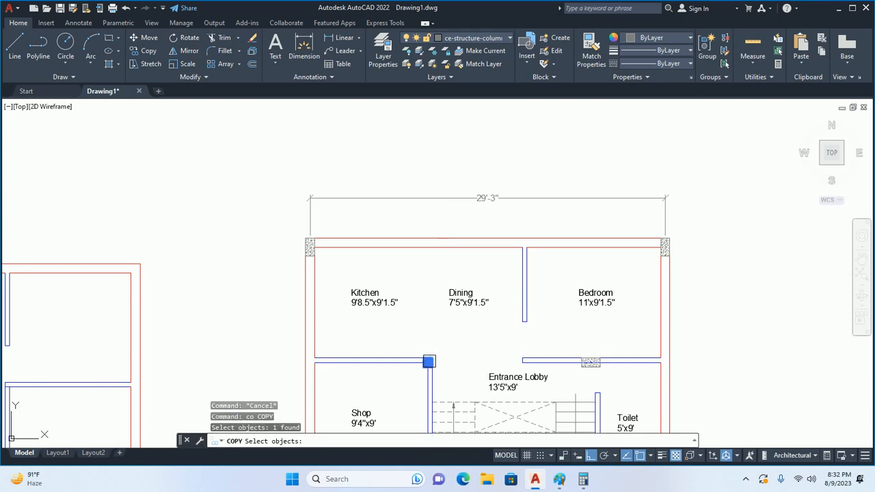
pyautogui.scroll(6, 428, 363)
pyautogui.press('Return')
pyautogui.click(429, 360)
pyautogui.moveTo(429, 359); pyautogui.dragTo(405, 460, button='middle')
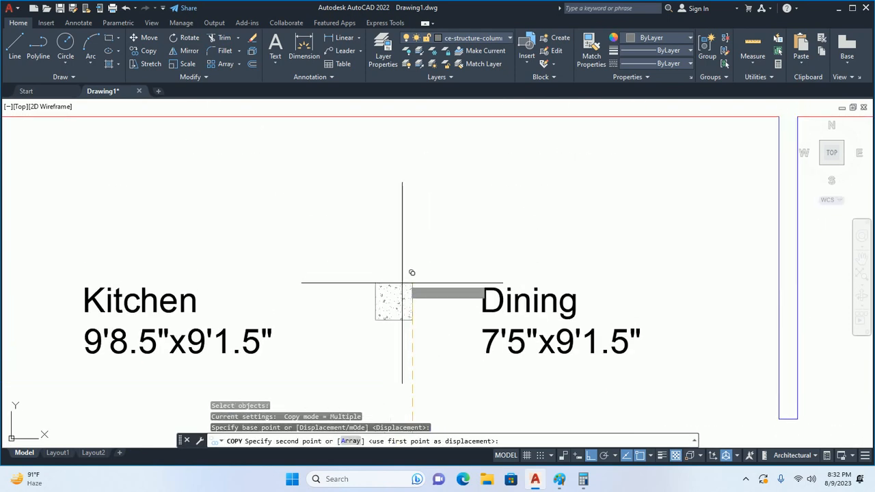
pyautogui.moveTo(402, 250); pyautogui.dragTo(394, 458, button='middle')
pyautogui.click(404, 289)
pyautogui.press('Escape')
pyautogui.press('Escape')
pyautogui.scroll(-8, 404, 289)
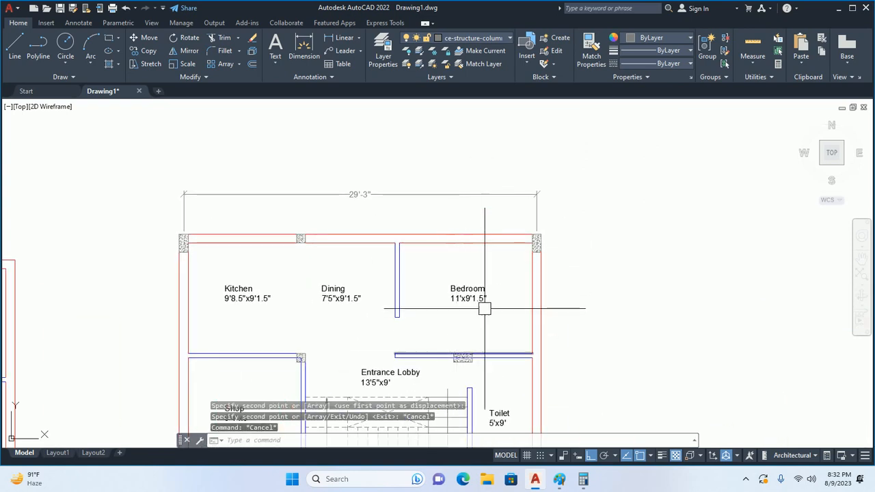
pyautogui.moveTo(483, 307); pyautogui.dragTo(471, 259, button='middle')
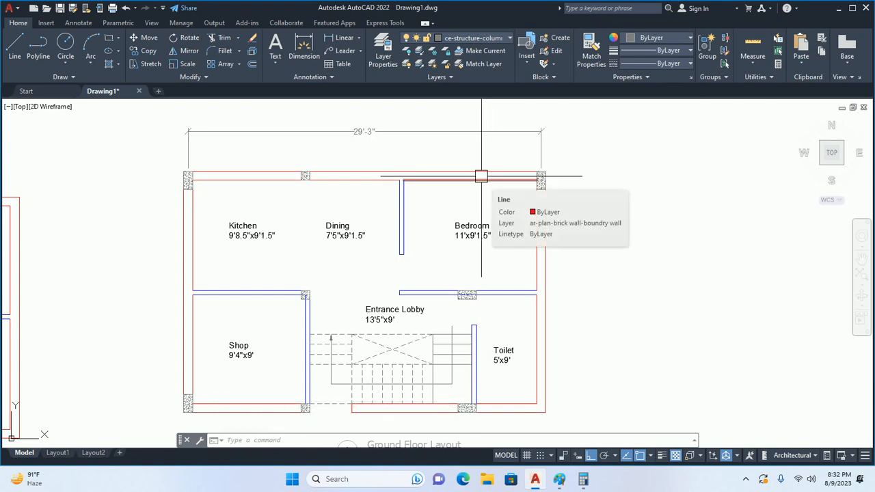
pyautogui.scroll(-2, 471, 177)
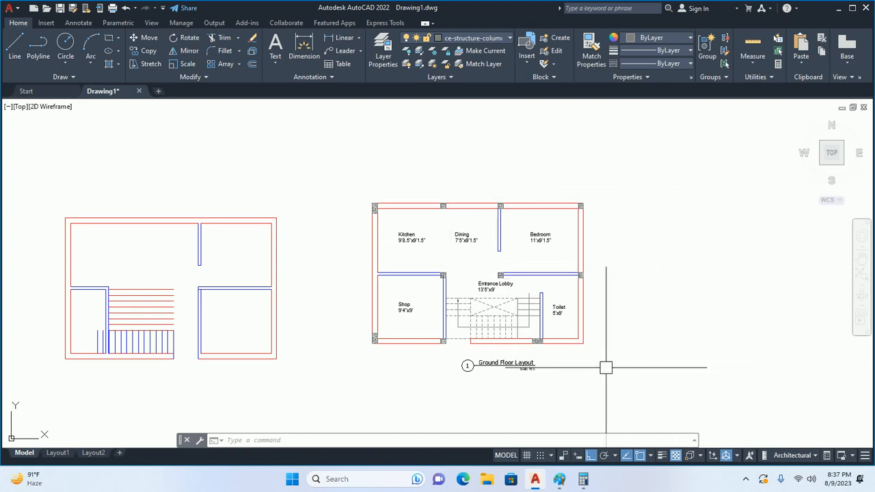
# Make ar-interior-bedroom-furniture the current layer.
pyautogui.moveTo(612, 350); pyautogui.dragTo(576, 366, button='middle')
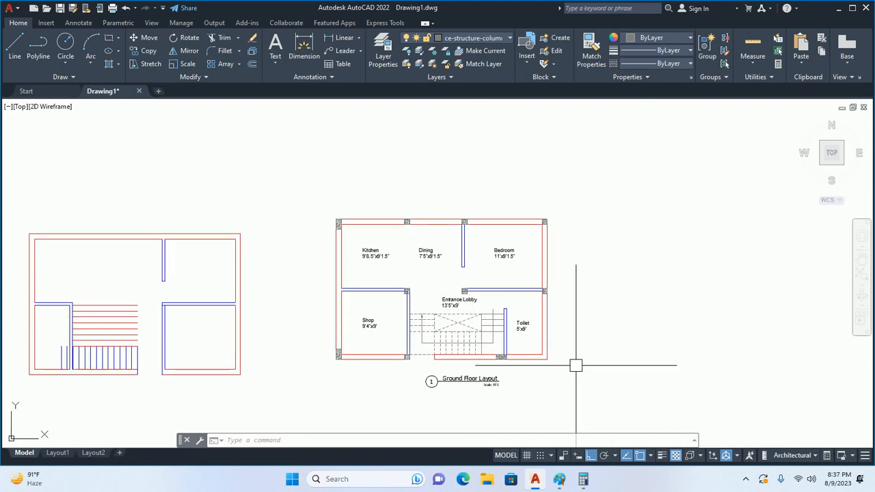
pyautogui.scroll(2, 469, 244)
pyautogui.moveTo(469, 244); pyautogui.dragTo(497, 249, button='middle')
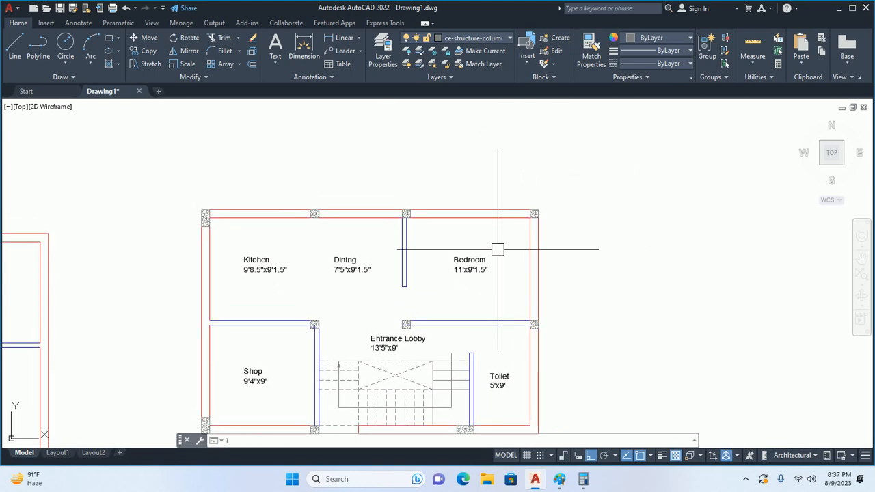
pyautogui.write('la')
pyautogui.press('Return')
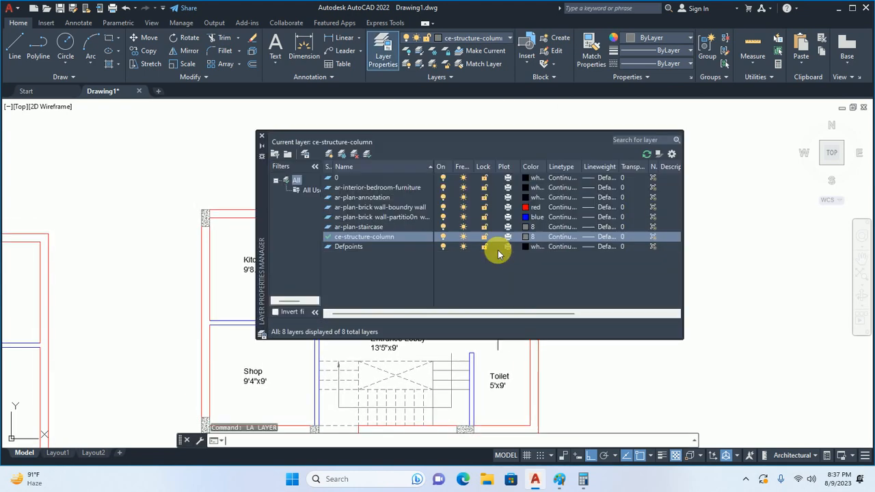
pyautogui.doubleClick(364, 189)
pyautogui.click(262, 136)
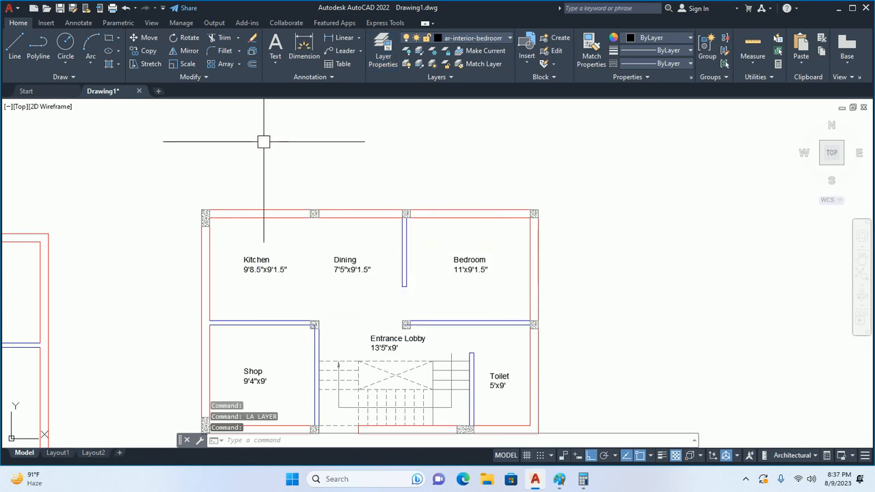
# Choose the double bed drawing from the Beds folder under Cad Lib's Write blocks as the block to insert.
pyautogui.moveTo(591, 340); pyautogui.dragTo(554, 324, button='middle')
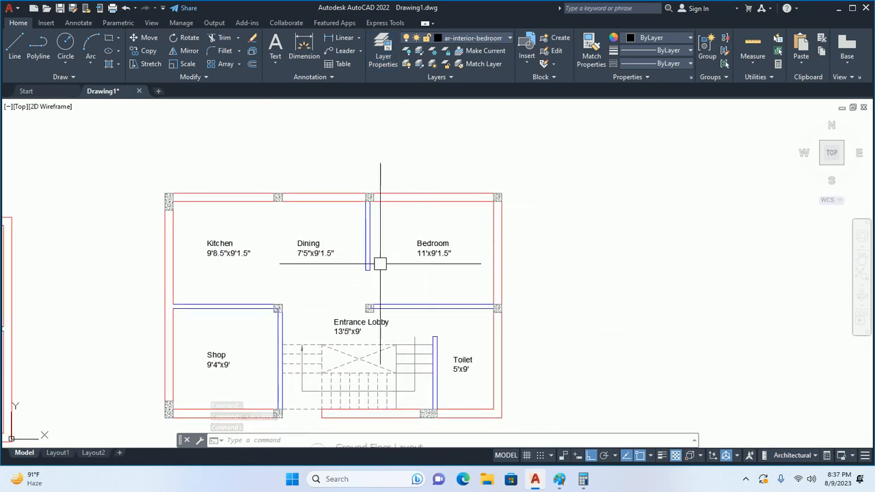
pyautogui.write('i')
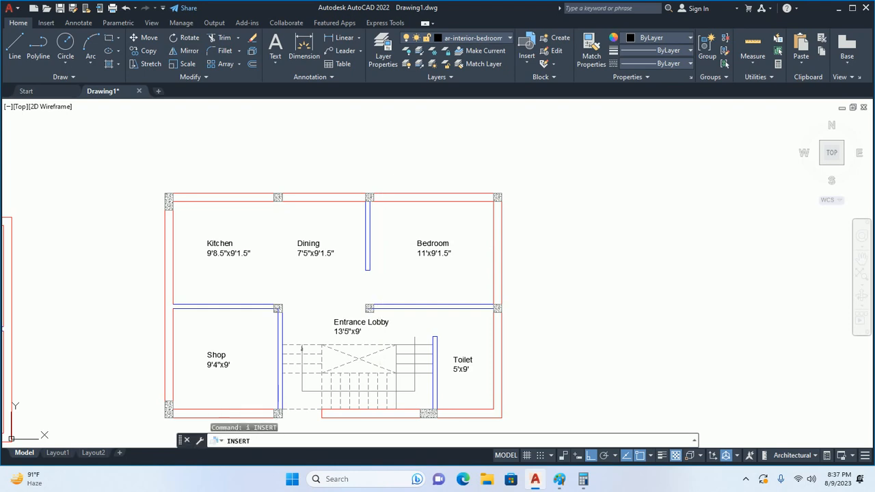
pyautogui.press('Return')
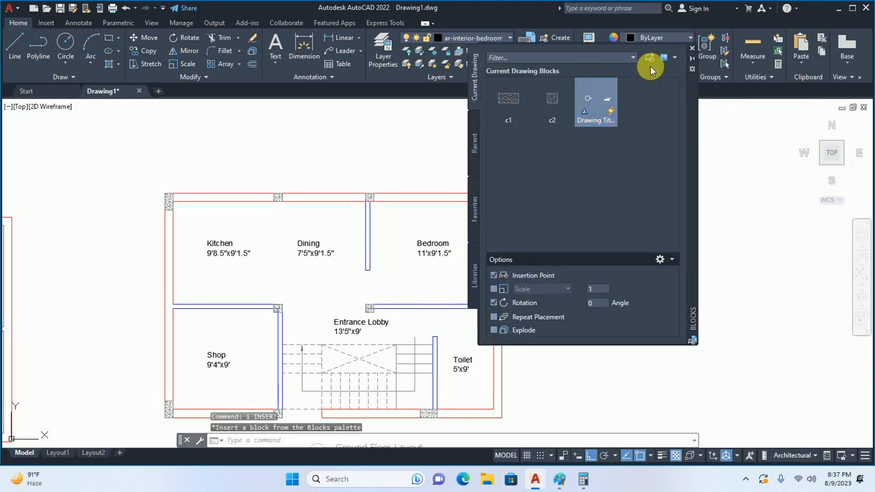
pyautogui.click(647, 56)
pyautogui.scroll(-3, 373, 277)
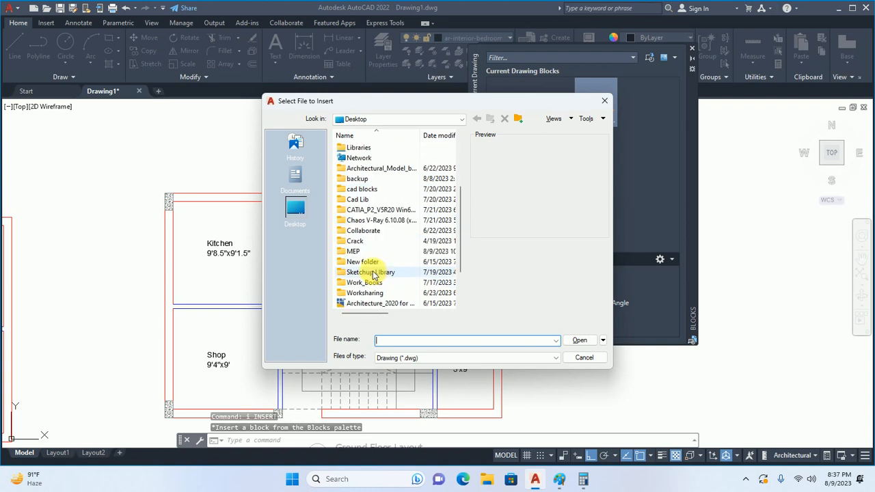
pyautogui.doubleClick(361, 199)
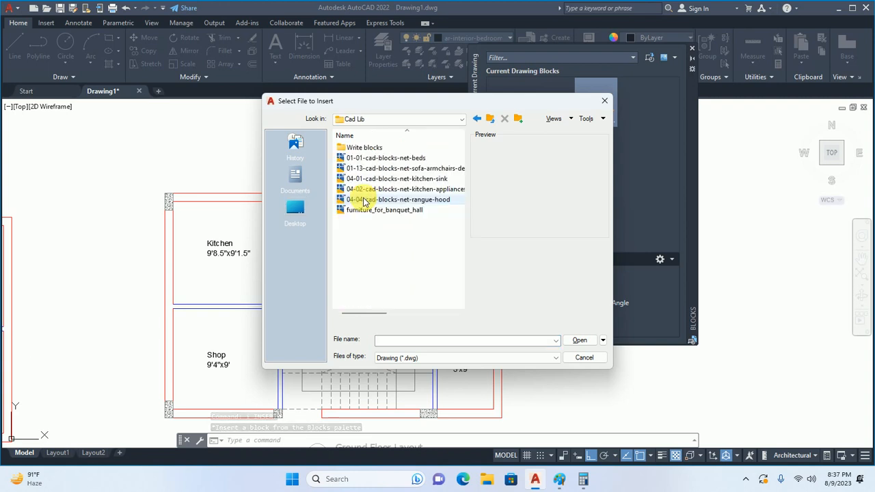
pyautogui.doubleClick(372, 147)
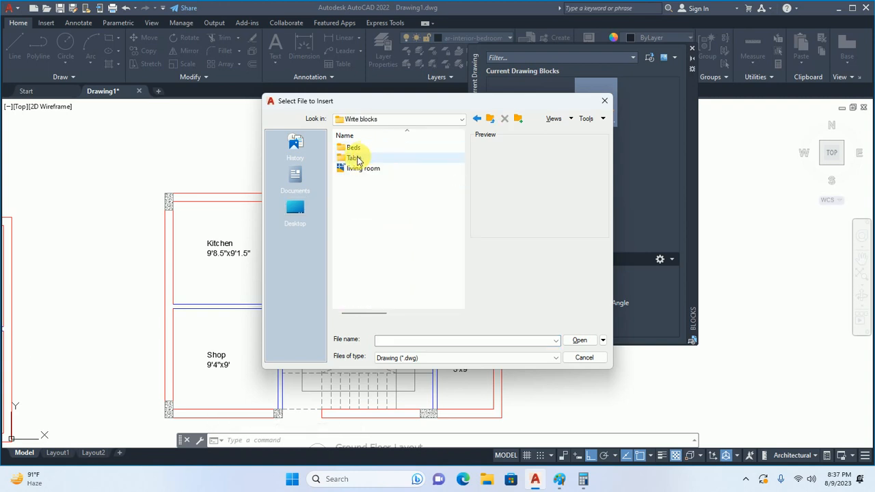
pyautogui.doubleClick(357, 149)
pyautogui.click(357, 157)
pyautogui.click(362, 147)
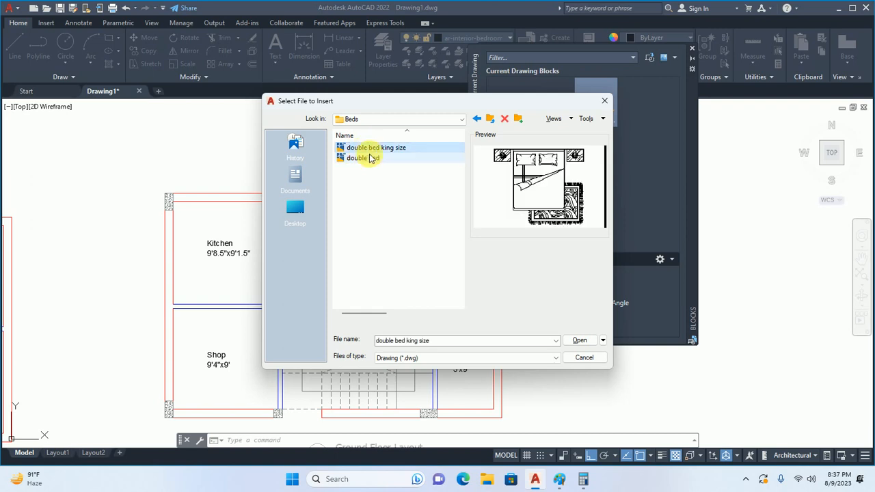
pyautogui.click(363, 158)
pyautogui.click(581, 340)
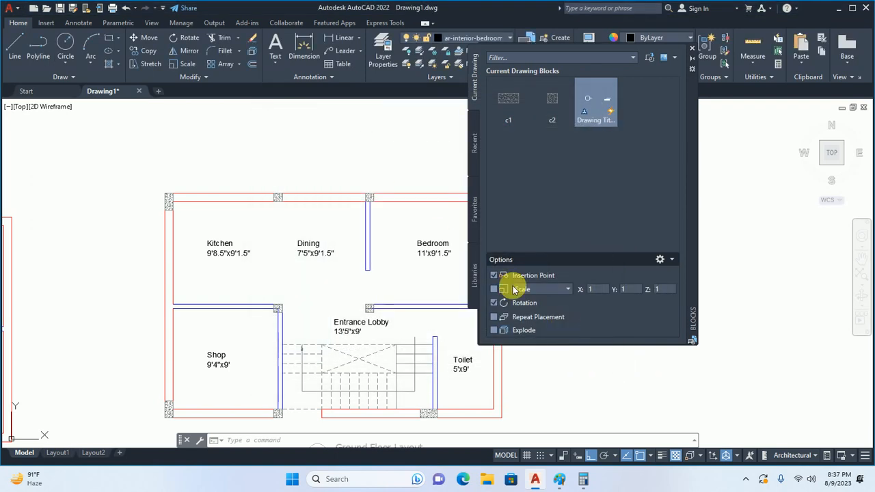
# Place the double bed block unrotated in the Bedroom, with its headboard against the inner face of the rear wall.
pyautogui.click(432, 202)
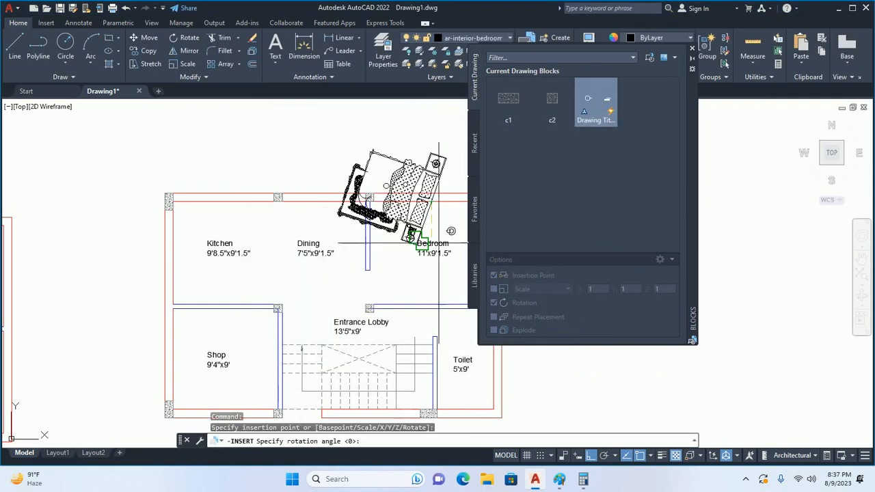
pyautogui.click(537, 151)
pyautogui.click(691, 49)
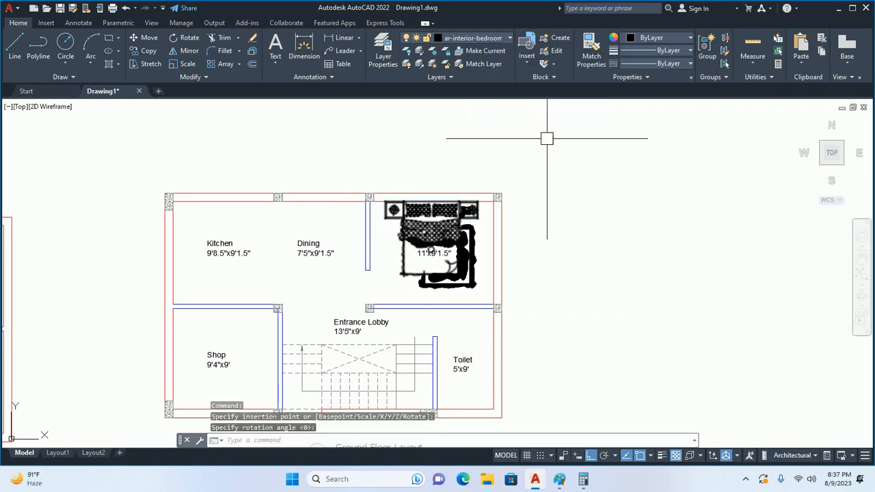
pyautogui.press('Escape')
pyautogui.press('Escape')
# Move the Bedroom label straight down to the foot of the bed.
pyautogui.scroll(5, 437, 205)
pyautogui.moveTo(457, 290); pyautogui.dragTo(445, 216, button='middle')
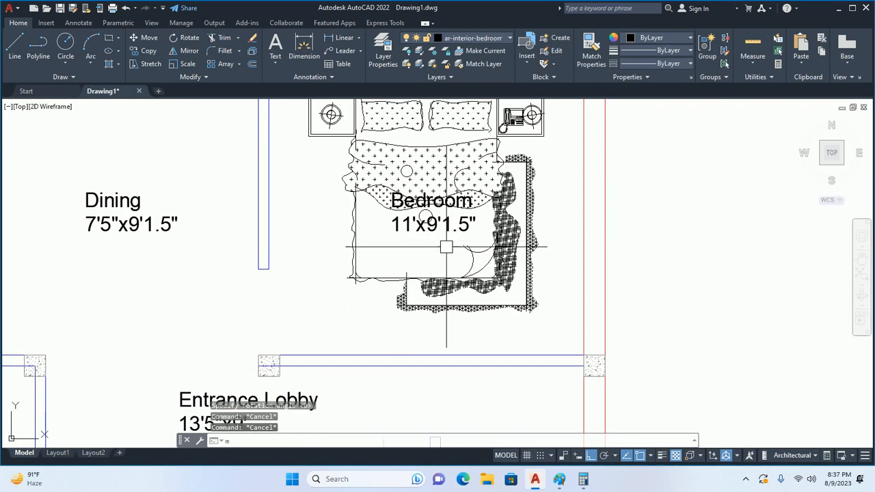
pyautogui.write('m')
pyautogui.press('Return')
pyautogui.click(432, 205)
pyautogui.press('Return')
pyautogui.moveTo(184, 276); pyautogui.dragTo(343, 227, button='middle')
pyautogui.click(298, 227)
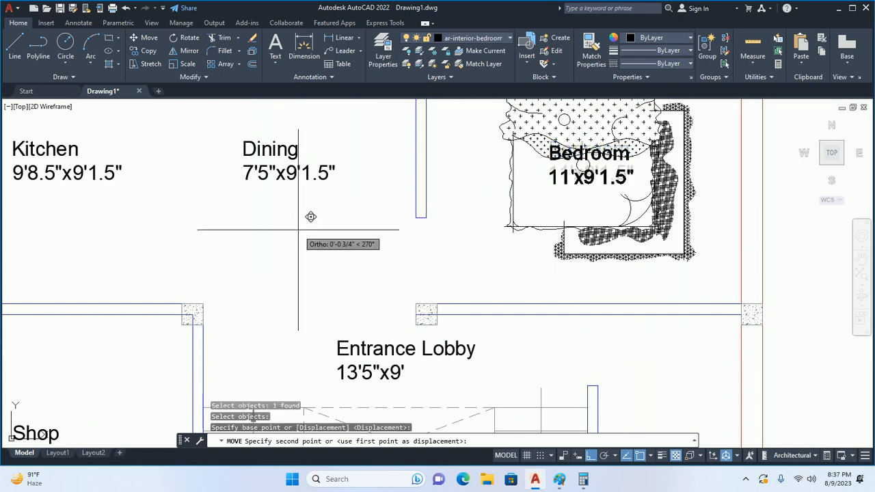
pyautogui.press('Escape')
pyautogui.press('Escape')
pyautogui.press('Escape')
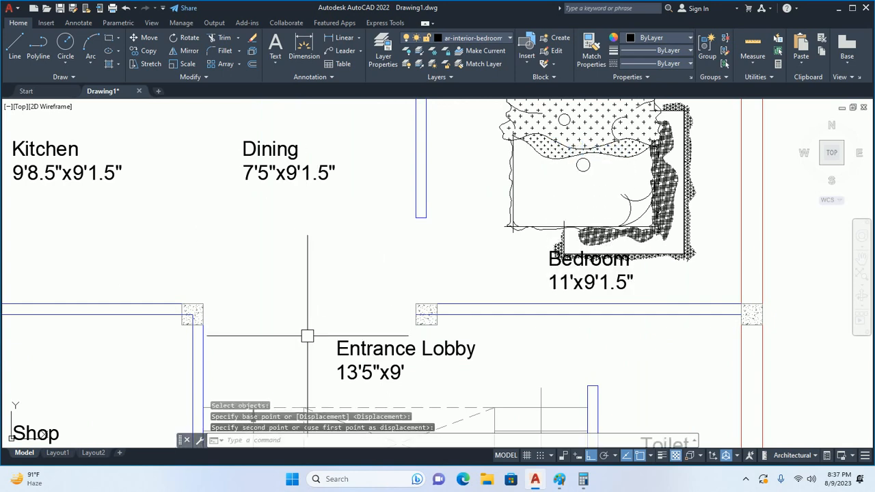
# Mirror the double bed about a vertical line through the middle of its headboard and erase the source.
pyautogui.scroll(-2, 464, 239)
pyautogui.moveTo(465, 235); pyautogui.dragTo(428, 305, button='middle')
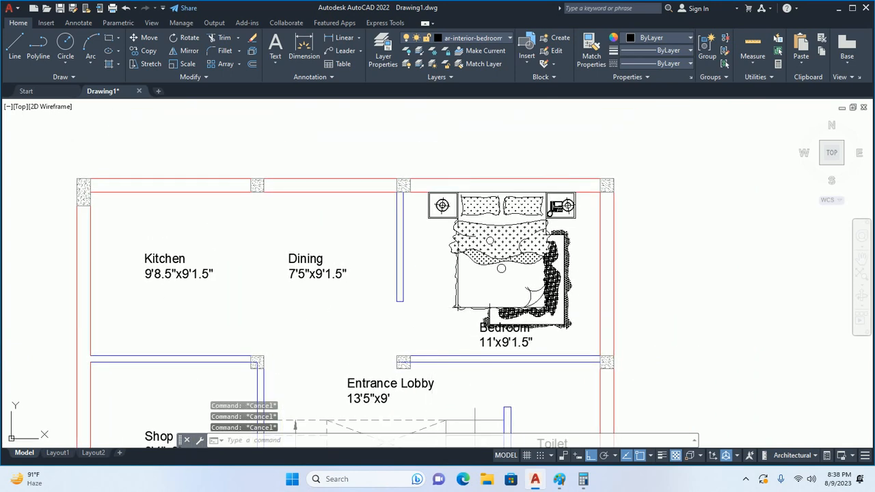
pyautogui.write('mi')
pyautogui.press('Return')
pyautogui.click(547, 239)
pyautogui.press('Return')
pyautogui.scroll(2, 503, 175)
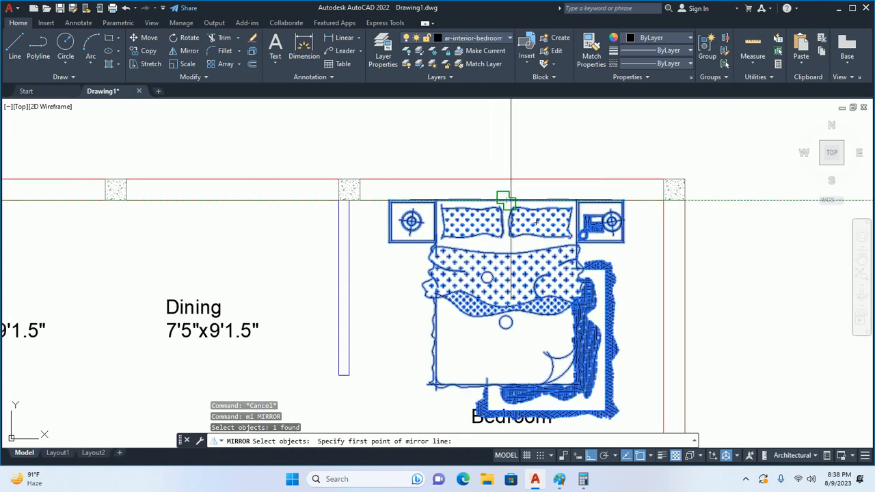
pyautogui.click(504, 200)
pyautogui.click(504, 143)
pyautogui.write('y')
pyautogui.press('Return')
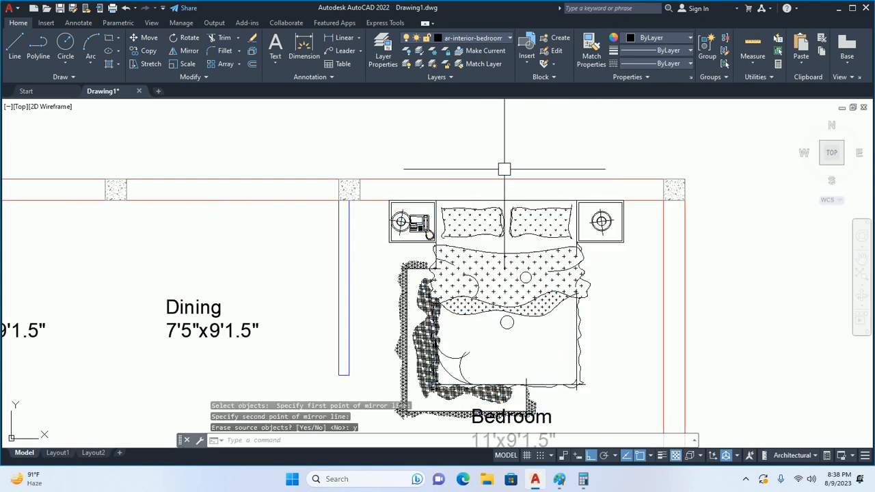
pyautogui.press('Escape')
pyautogui.press('Escape')
# Check which layer the double bed block is on in its properties.
pyautogui.click(544, 244)
pyautogui.click(535, 224)
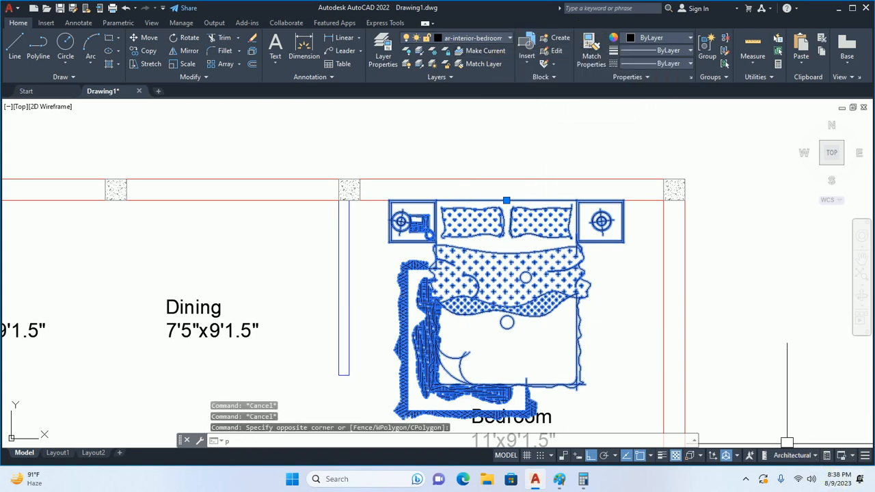
pyautogui.write('pr')
pyautogui.press('Return')
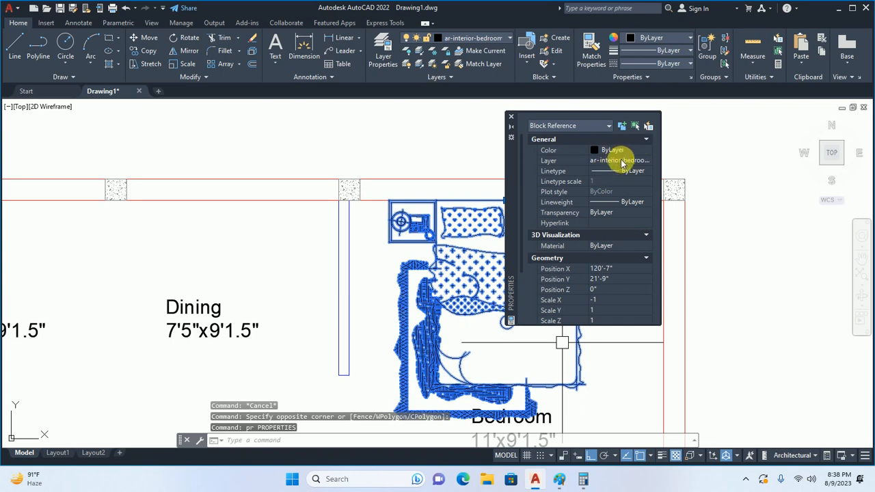
pyautogui.press('Escape')
pyautogui.press('Escape')
# Set the colour of the ar-interior-bedroom-furniture layer to index colour 34.
pyautogui.write('la')
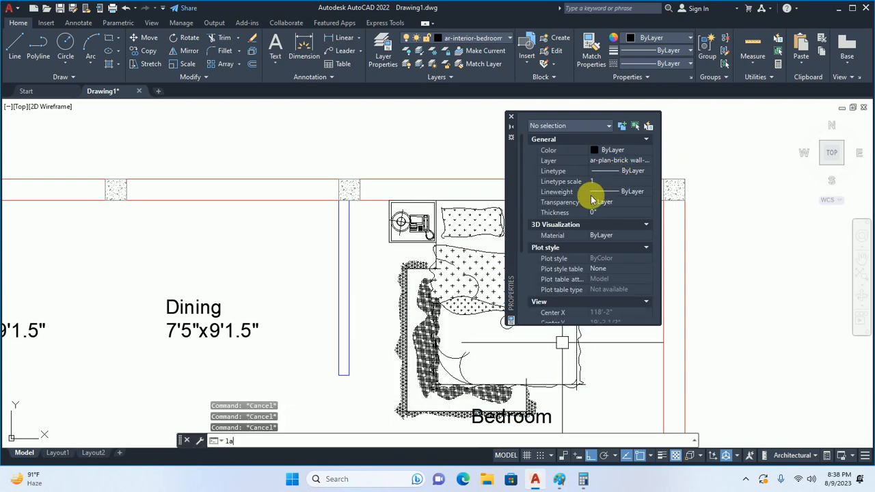
pyautogui.press('Return')
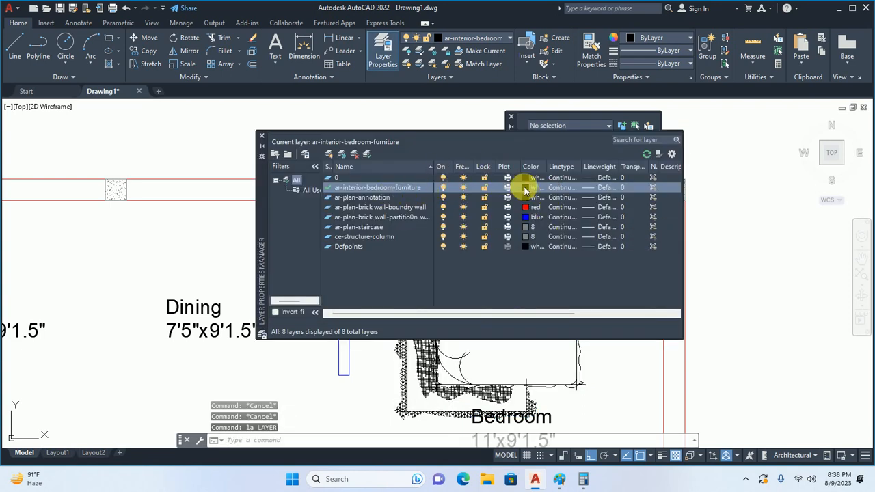
pyautogui.click(524, 186)
pyautogui.click(369, 187)
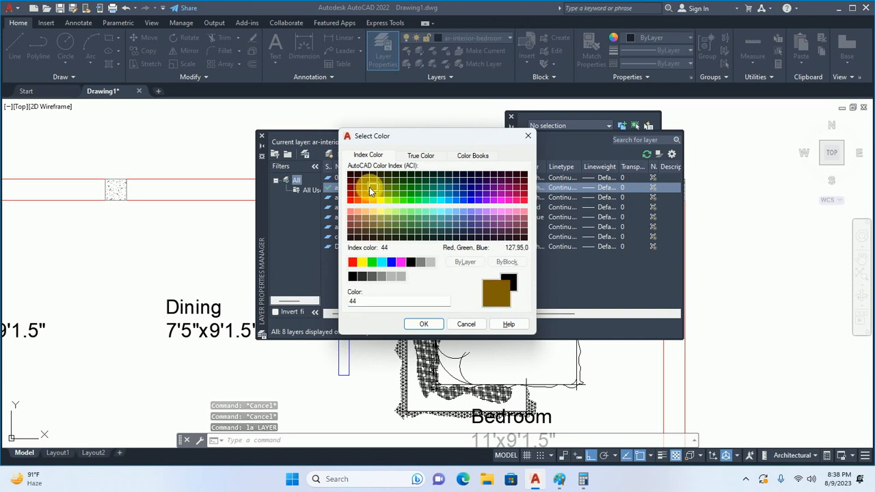
pyautogui.click(365, 188)
pyautogui.click(415, 324)
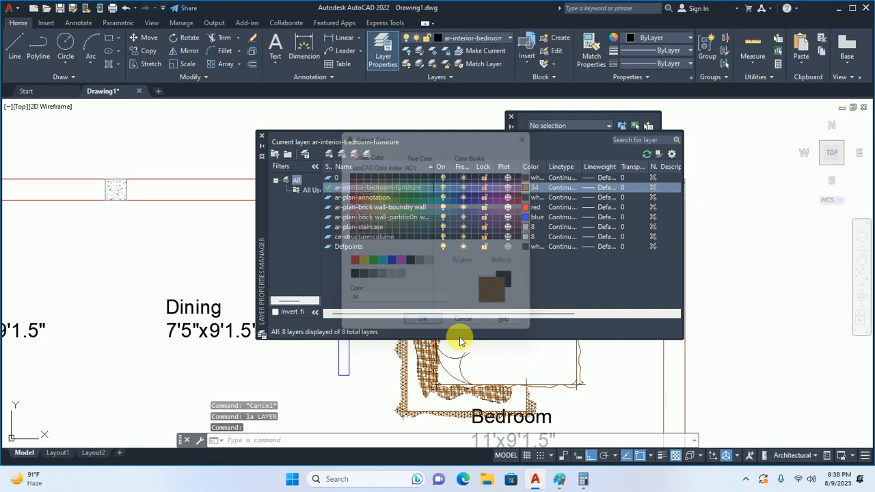
pyautogui.click(262, 135)
pyautogui.scroll(-2, 369, 243)
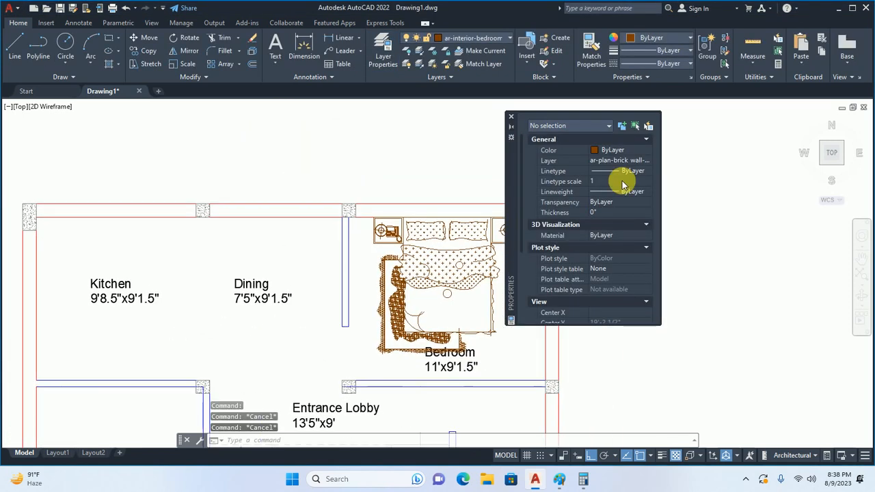
pyautogui.click(510, 119)
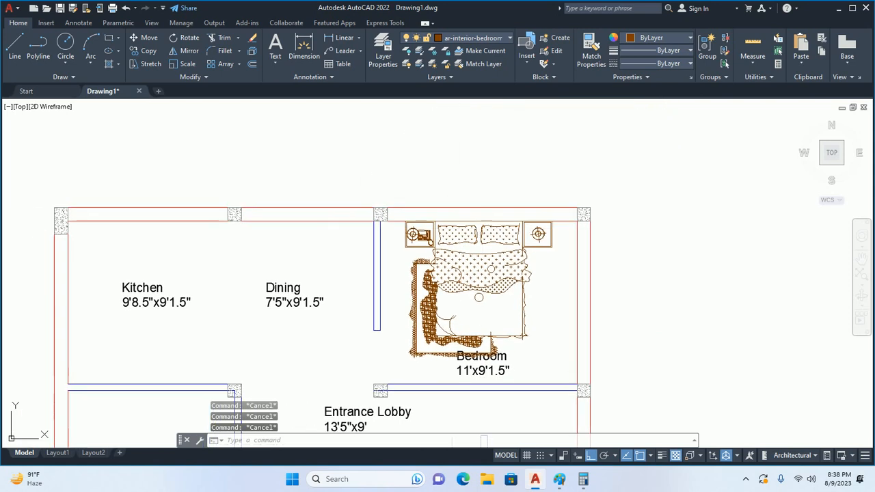
# Move the bed along the rear wall so its telephone-side nightstand corner meets the Bedroom face of the Dining partition.
pyautogui.write('m')
pyautogui.press('Return')
pyautogui.click(472, 256)
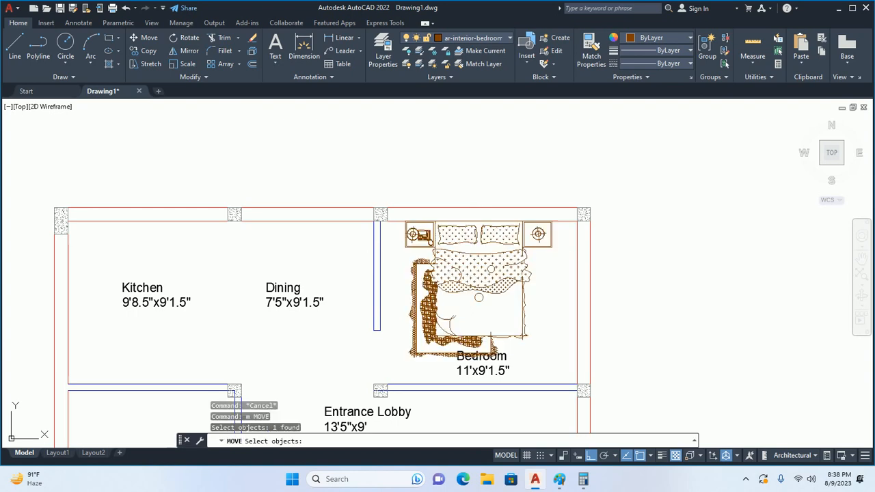
pyautogui.scroll(6, 408, 230)
pyautogui.press('Return')
pyautogui.click(402, 194)
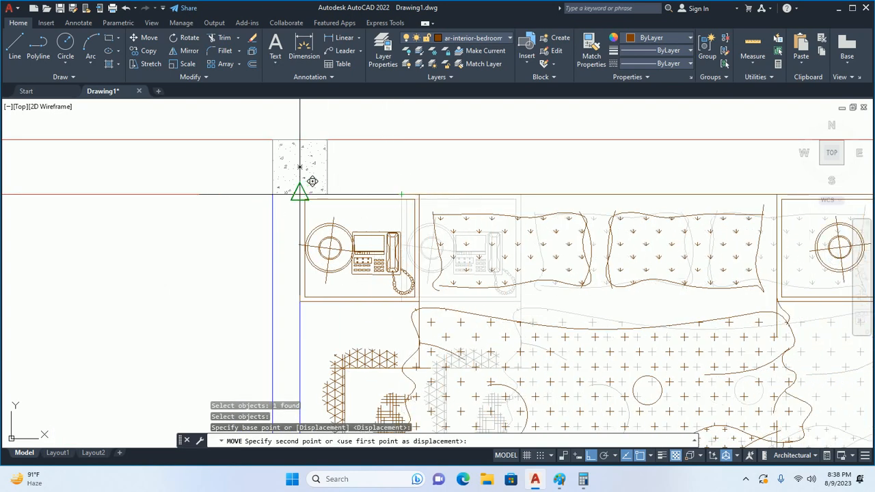
pyautogui.click(321, 194)
pyautogui.press('Escape')
pyautogui.press('Escape')
pyautogui.scroll(-5, 478, 244)
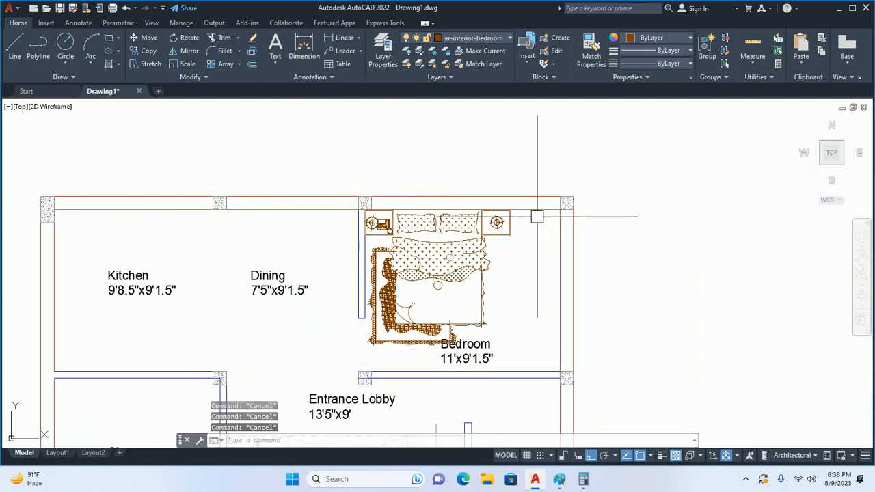
# Measure the gap between the other nightstand and the Bedroom's outer side wall with a linear dimension.
pyautogui.moveTo(538, 160); pyautogui.dragTo(477, 161, button='middle')
pyautogui.write('dli')
pyautogui.press('Return')
pyautogui.scroll(4, 476, 222)
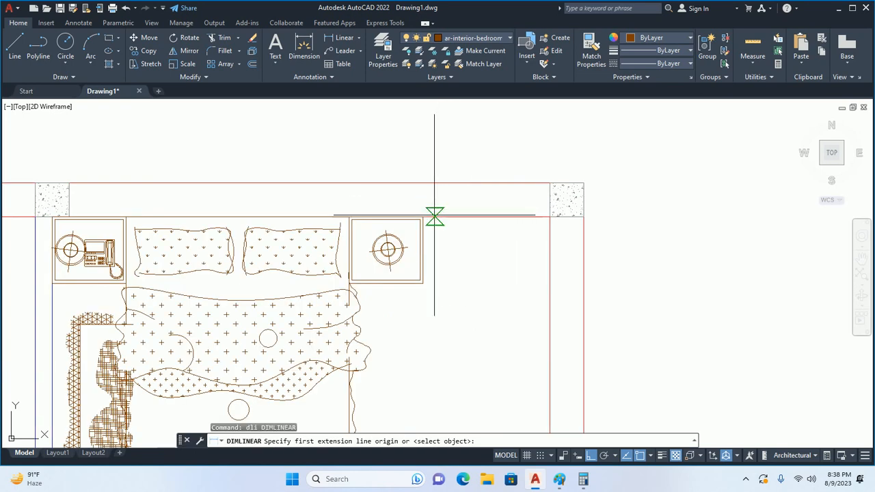
pyautogui.click(423, 218)
pyautogui.click(550, 218)
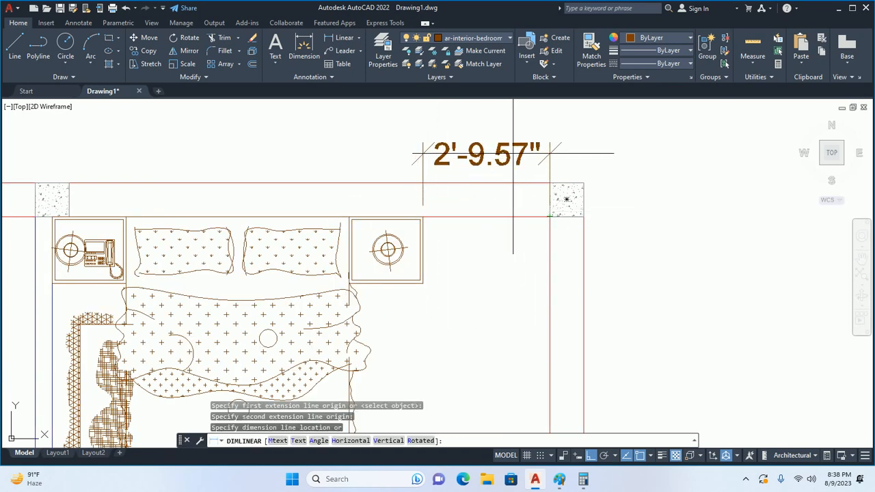
pyautogui.press('Escape')
# Offset the inner line of the Bedroom's outer side wall 24 inches into the room.
pyautogui.scroll(-3, 513, 154)
pyautogui.write('o')
pyautogui.press('Return')
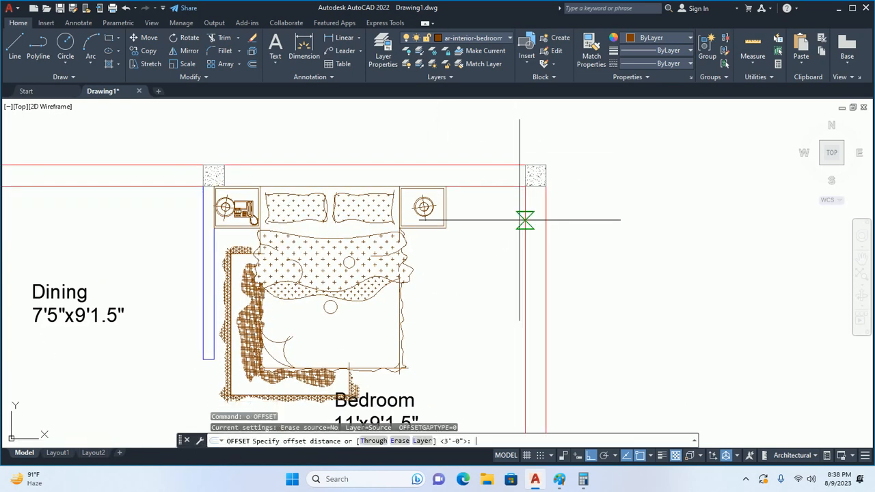
pyautogui.write('24')
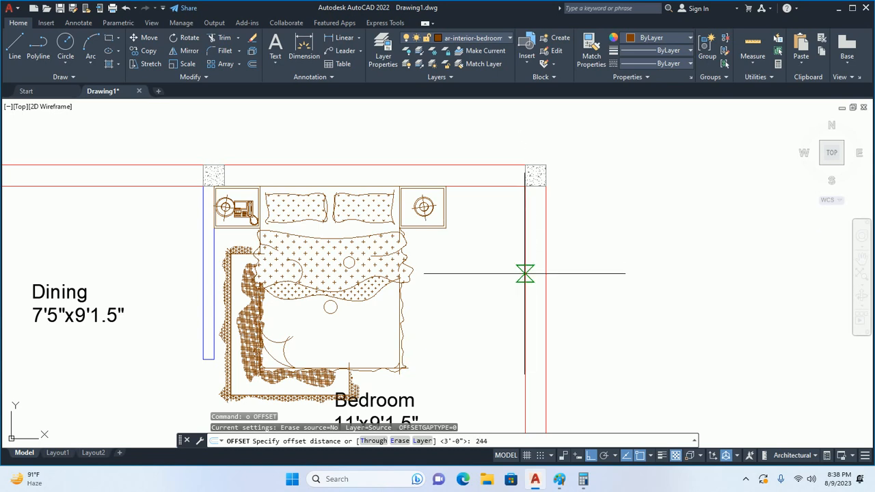
pyautogui.write('4')
pyautogui.press('Return')
pyautogui.click(525, 291)
pyautogui.click(499, 294)
pyautogui.press('Escape')
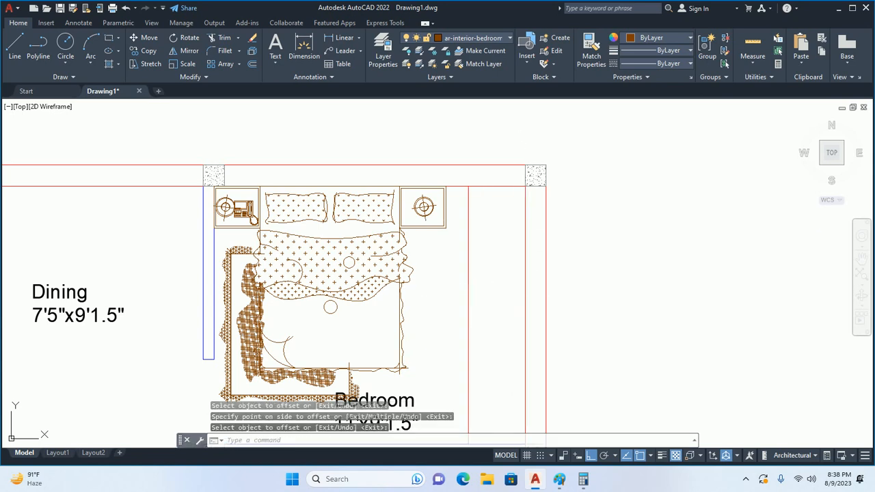
pyautogui.moveTo(488, 328)
pyautogui.mouseDown(button='middle')
pyautogui.moveTo(485, 205)
pyautogui.moveTo(488, 331)
pyautogui.moveTo(498, 289)
pyautogui.mouseUp(button='middle')
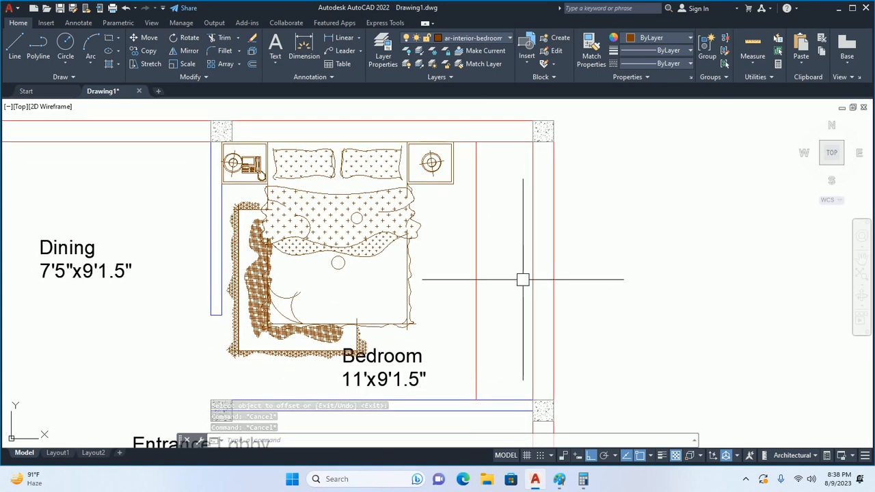
pyautogui.moveTo(524, 280); pyautogui.dragTo(534, 294, button='middle')
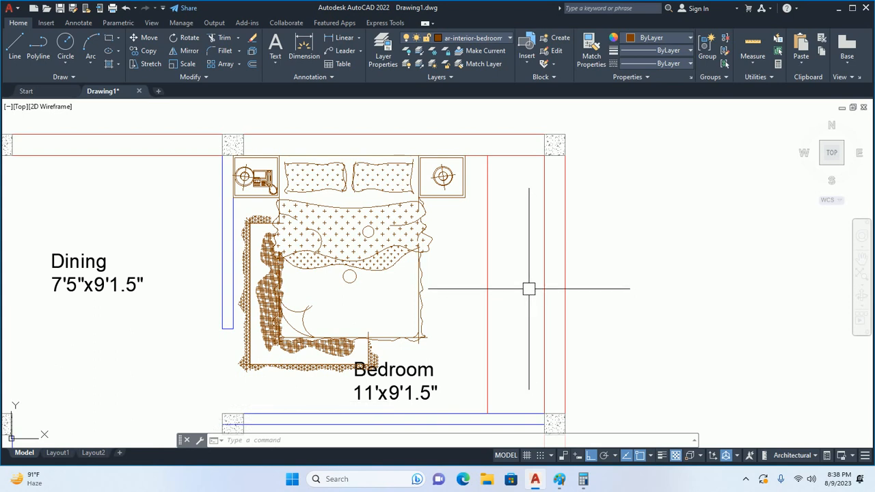
pyautogui.moveTo(508, 289); pyautogui.dragTo(517, 238, button='middle')
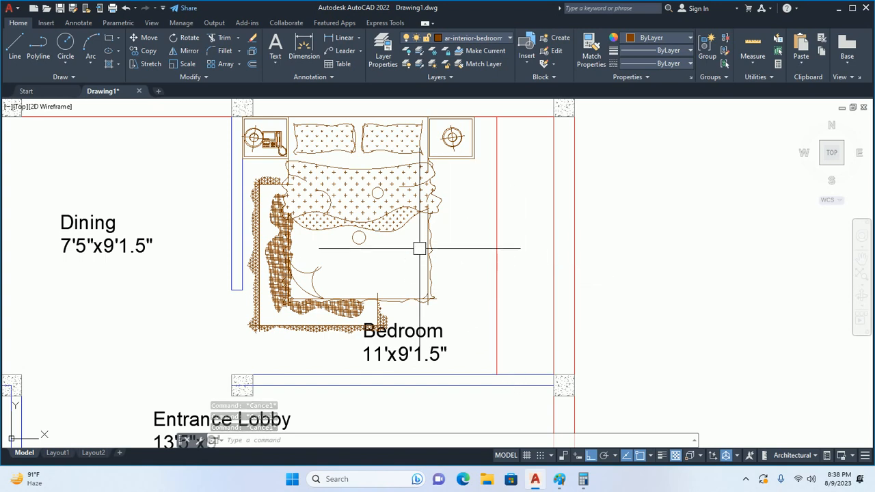
# Measure the clearance between the bed's side edge and the offset line along the outer wall with a linear dimension.
pyautogui.write('dl')
pyautogui.press('Return')
pyautogui.scroll(4, 445, 262)
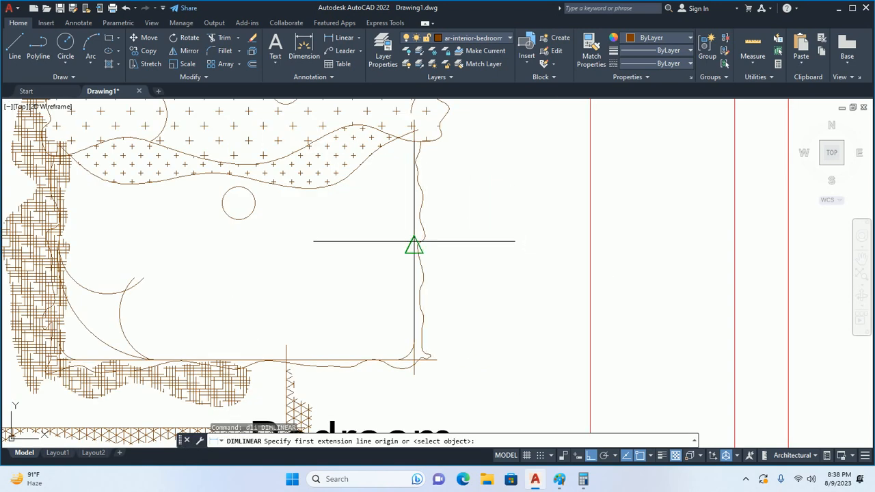
pyautogui.click(414, 244)
pyautogui.click(590, 253)
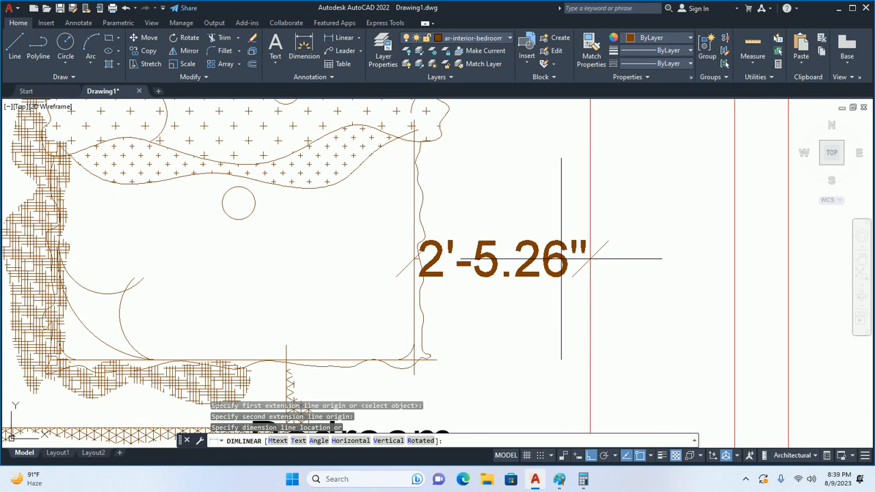
pyautogui.press('Escape')
pyautogui.press('Escape')
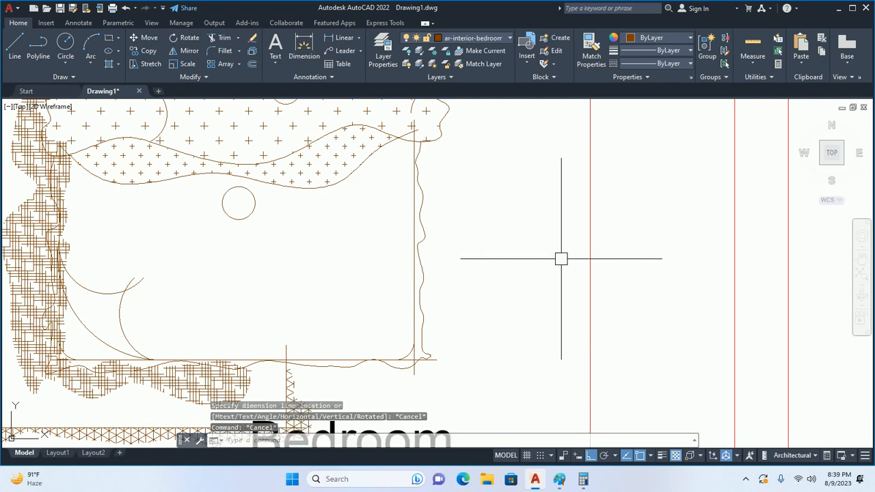
# Erase the nightstand on the outer-wall side of the bed, including its lamp and leftover inner edge line.
pyautogui.scroll(-4, 570, 307)
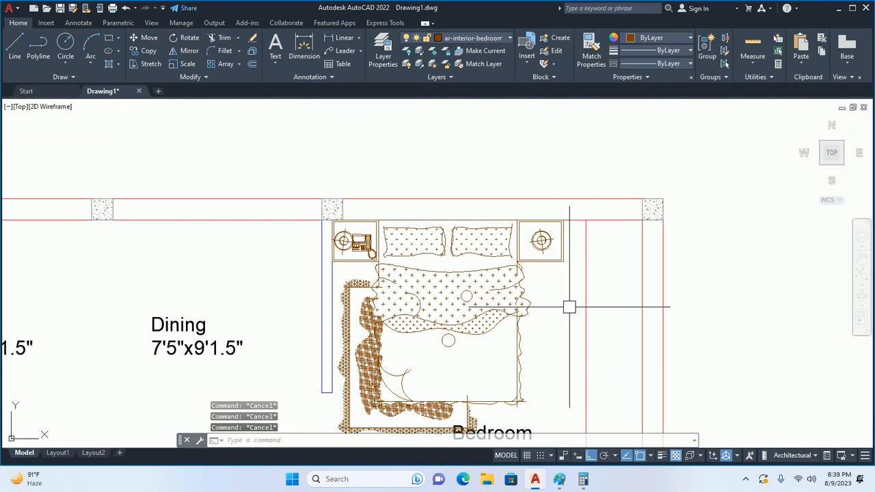
pyautogui.click(530, 275)
pyautogui.press('Escape')
pyautogui.scroll(4, 567, 250)
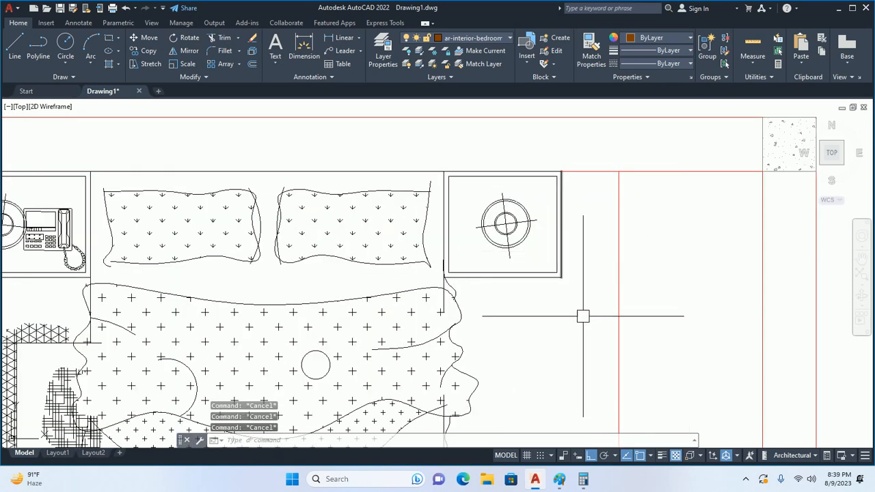
pyautogui.click(587, 323)
pyautogui.click(474, 171)
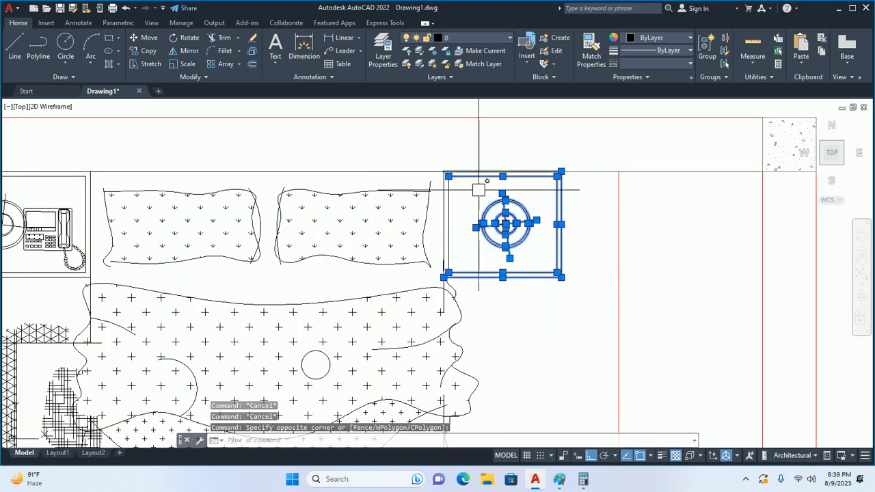
pyautogui.press('Delete')
pyautogui.click(449, 214)
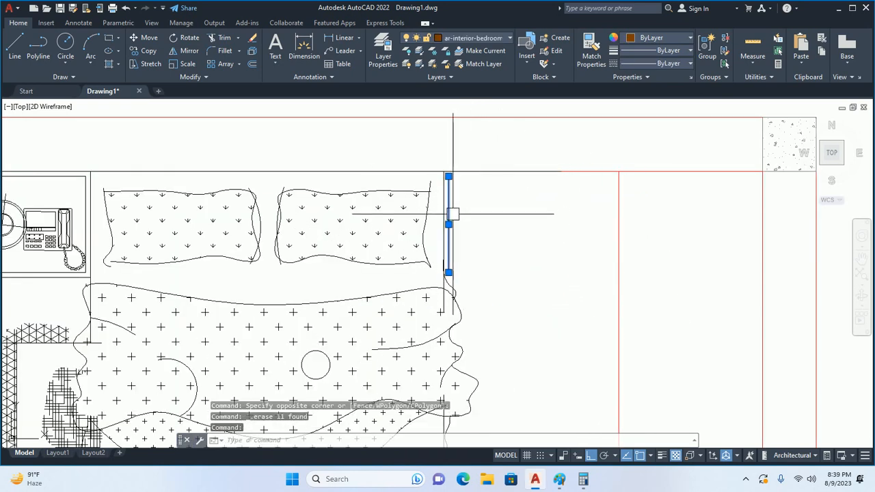
pyautogui.press('Delete')
pyautogui.click(477, 178)
pyautogui.press('Escape')
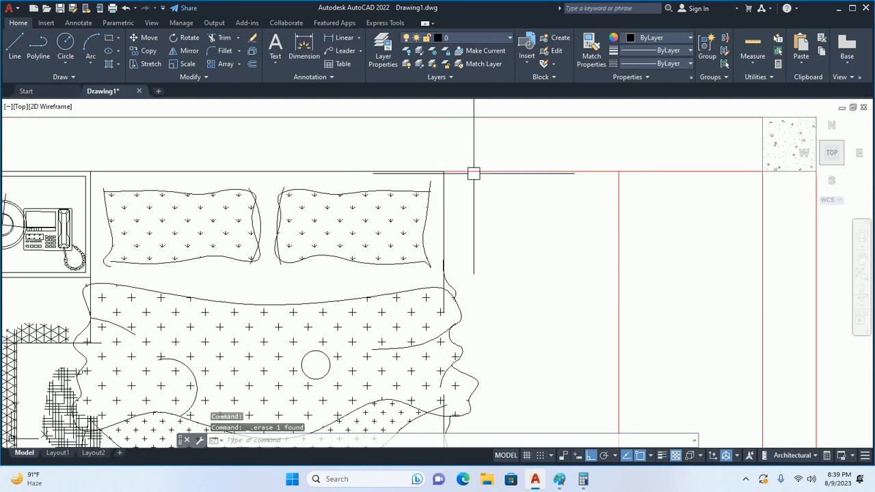
# Offset the inner line of the Bedroom's rear wall 20 inches into the room.
pyautogui.scroll(-4, 547, 270)
pyautogui.moveTo(547, 239); pyautogui.dragTo(504, 244, button='middle')
pyautogui.press('Escape')
pyautogui.press('Escape')
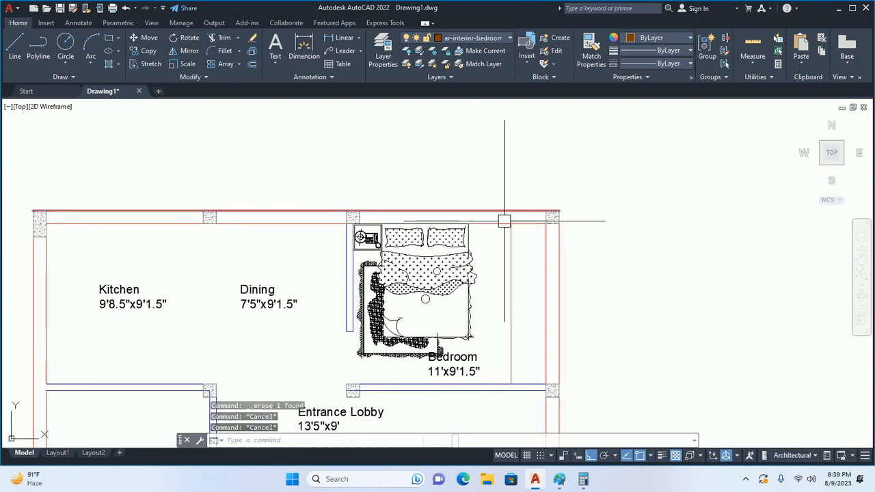
pyautogui.scroll(2, 490, 230)
pyautogui.write('o')
pyautogui.press('Return')
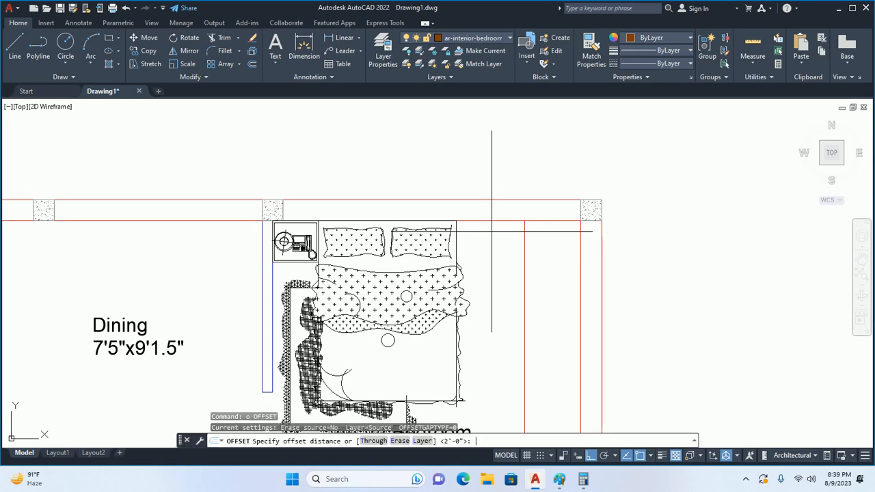
pyautogui.press('Return')
pyautogui.click(506, 220)
pyautogui.click(505, 256)
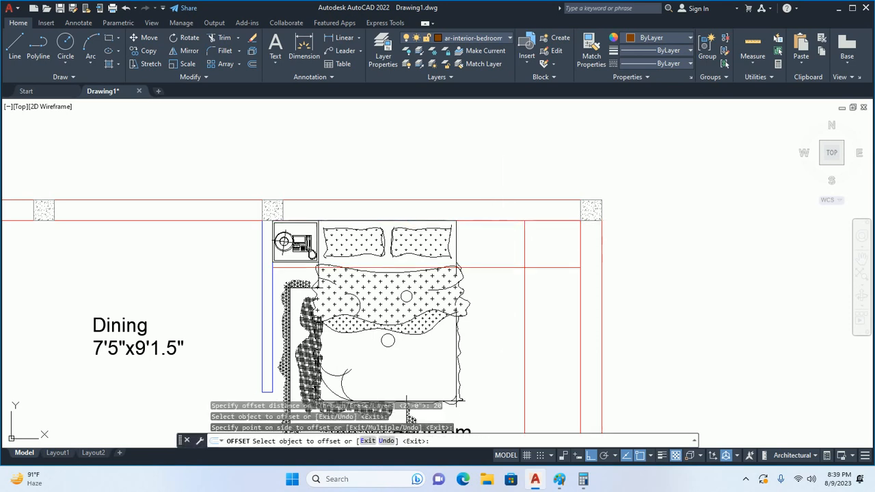
# Trim the rear-wall offset line at the bed's side edge and erase the portion crossing the bed.
pyautogui.scroll(6, 501, 251)
pyautogui.press('Escape')
pyautogui.press('Escape')
pyautogui.press('Escape')
pyautogui.press('Escape')
pyautogui.moveTo(434, 271); pyautogui.dragTo(451, 212, button='middle')
pyautogui.write('tr')
pyautogui.press('Return')
pyautogui.scroll(6, 428, 237)
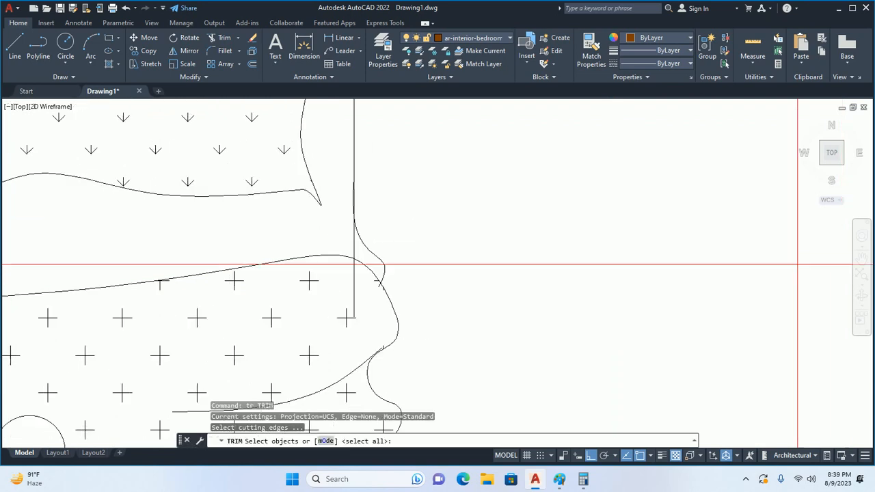
pyautogui.press('Return')
pyautogui.scroll(-2, 382, 287)
pyautogui.press('Escape')
pyautogui.press('Escape')
pyautogui.press('Escape')
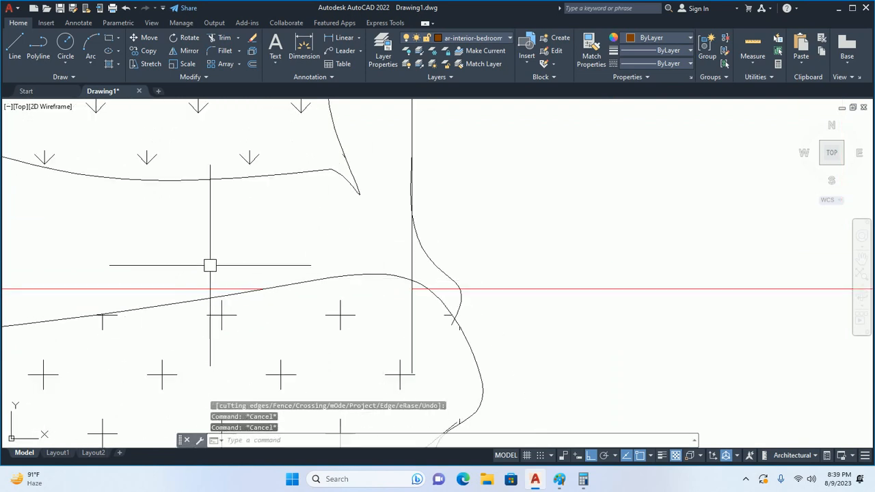
pyautogui.click(172, 290)
pyautogui.press('Delete')
# Trim the outer-wall strip line between the rear wall and the 20-inch offset line.
pyautogui.scroll(-8, 288, 273)
pyautogui.moveTo(368, 265); pyautogui.dragTo(289, 264, button='middle')
pyautogui.write('tr')
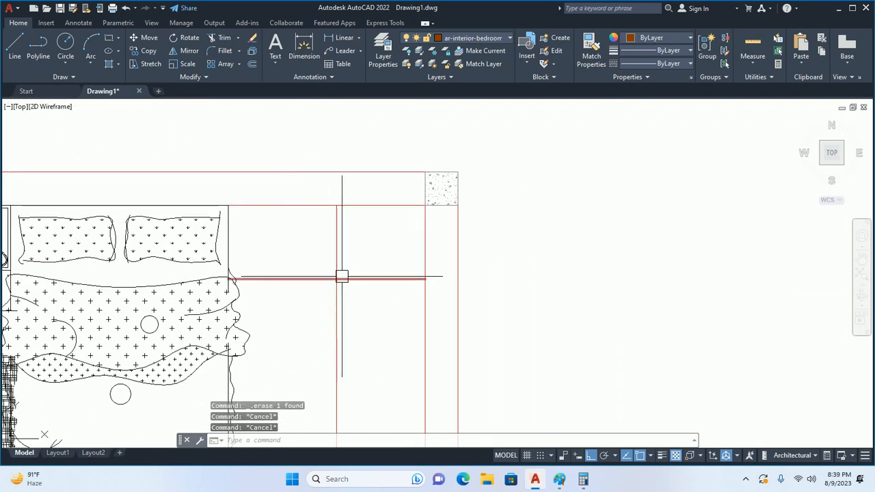
pyautogui.press('Return')
pyautogui.click(326, 240)
pyautogui.scroll(-4, 373, 236)
pyautogui.press('Escape')
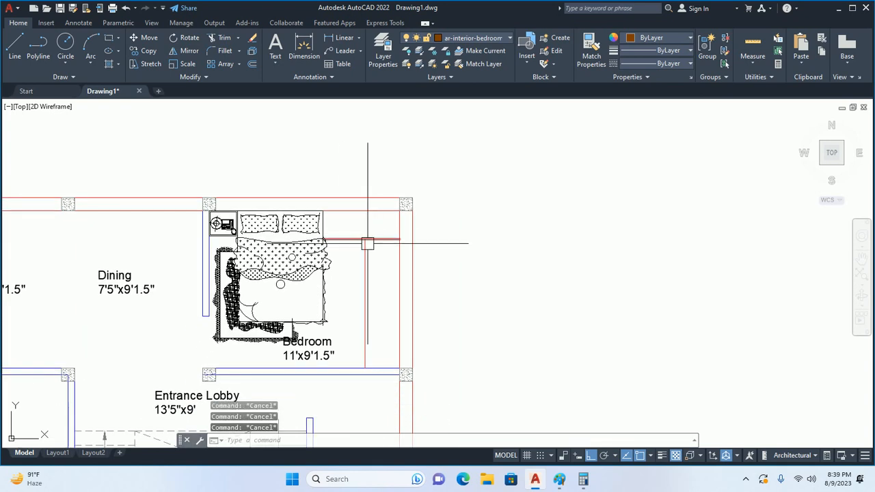
pyautogui.write('ma')
pyautogui.press('Return')
pyautogui.click(322, 286)
pyautogui.press('Escape')
pyautogui.press('Escape')
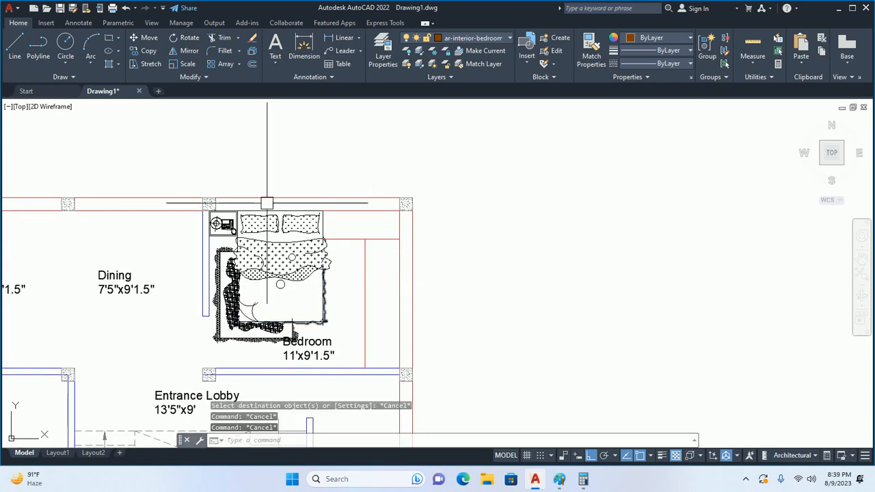
# Turn off the ar-plan-annotation, ar-plan-staircase, ce-structure-column and both ar-plan-brick wall layers.
pyautogui.moveTo(177, 170)
pyautogui.mouseDown(button='middle')
pyautogui.moveTo(246, 143)
pyautogui.moveTo(248, 132)
pyautogui.mouseUp(button='middle')
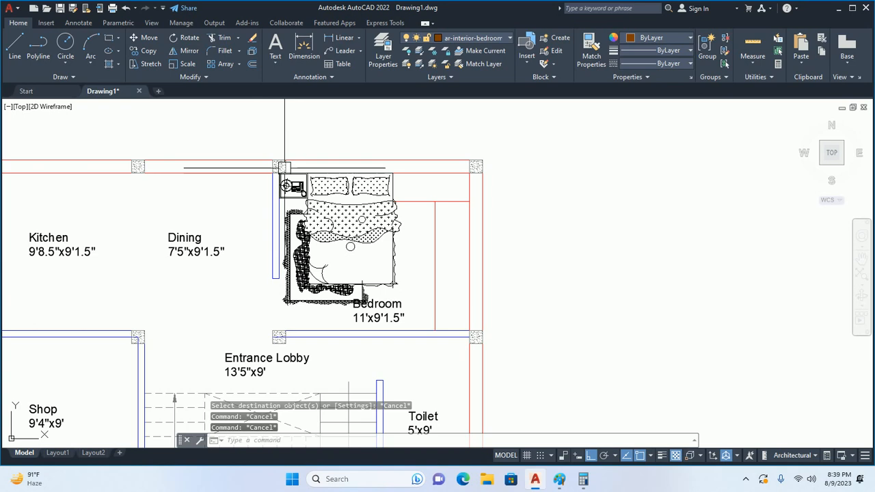
pyautogui.write('la')
pyautogui.press('Return')
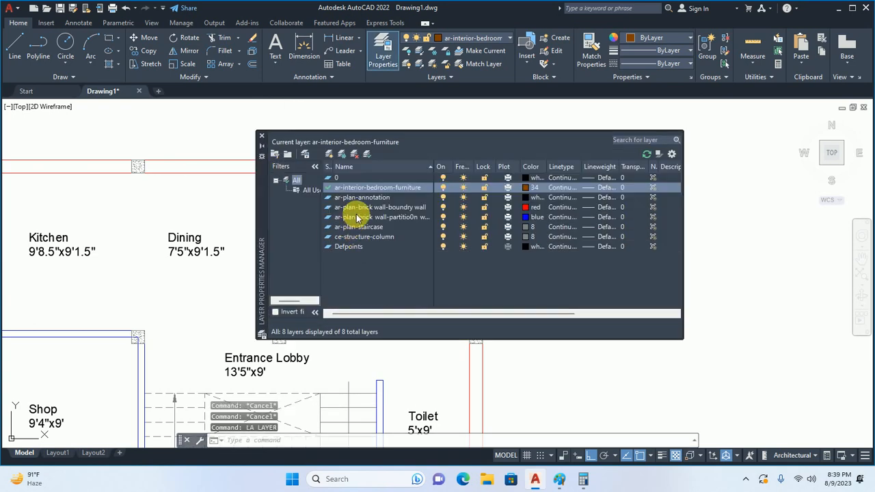
pyautogui.click(442, 208)
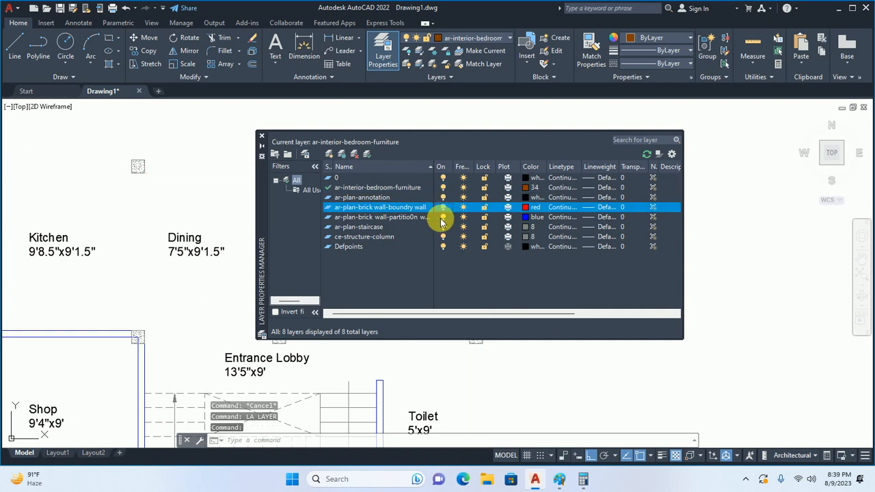
pyautogui.click(442, 218)
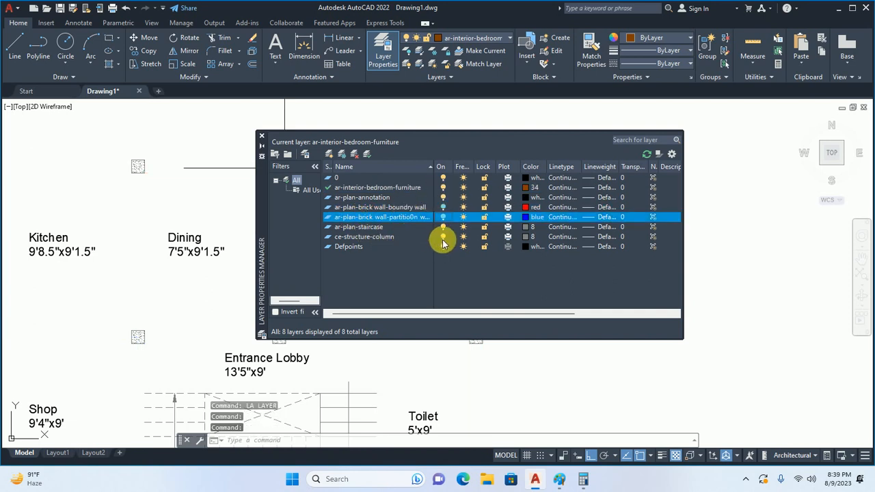
pyautogui.click(443, 237)
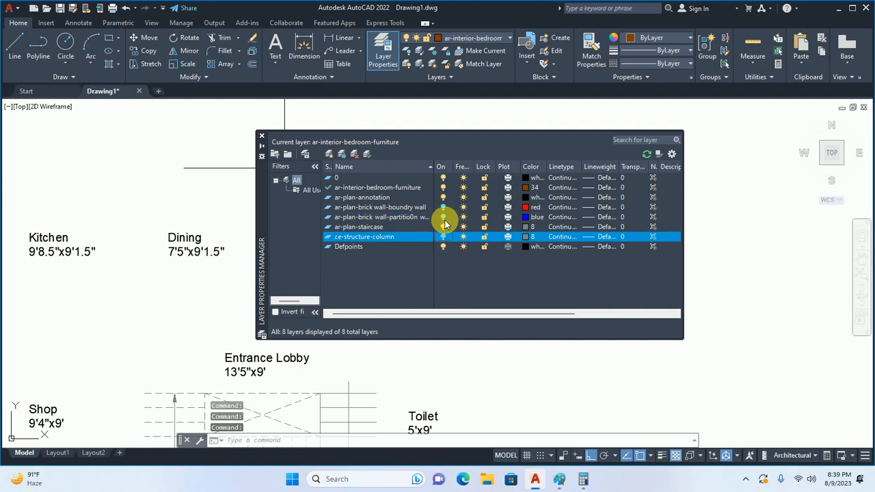
pyautogui.click(443, 198)
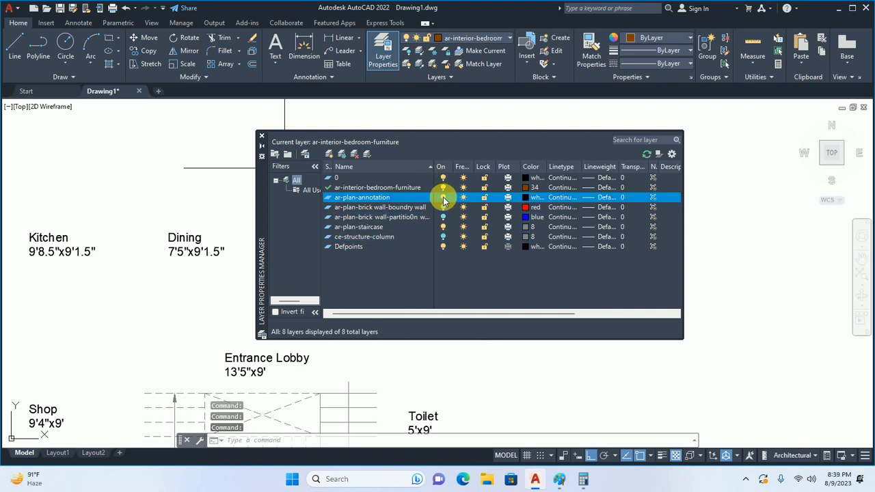
pyautogui.click(443, 227)
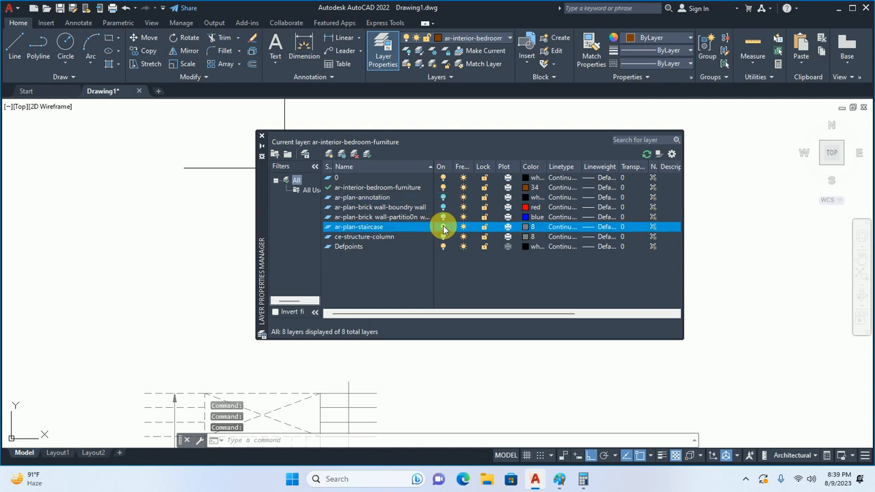
pyautogui.click(264, 136)
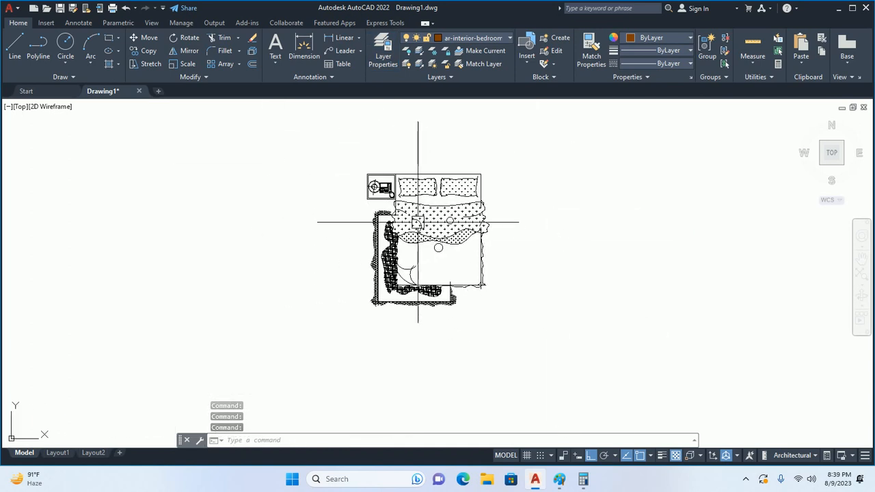
# Assign all objects of the bed and its remaining nightstand to the ar-interior-bedroom-furniture layer.
pyautogui.click(327, 183)
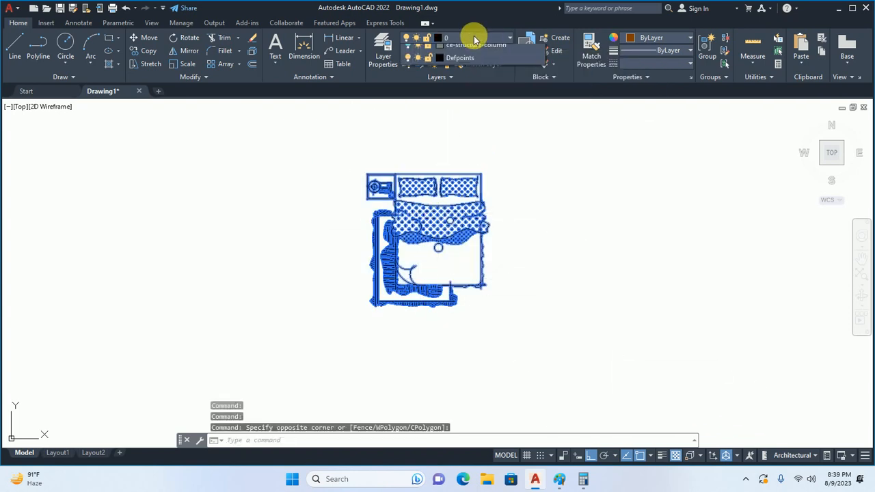
pyautogui.click(475, 38)
pyautogui.click(488, 68)
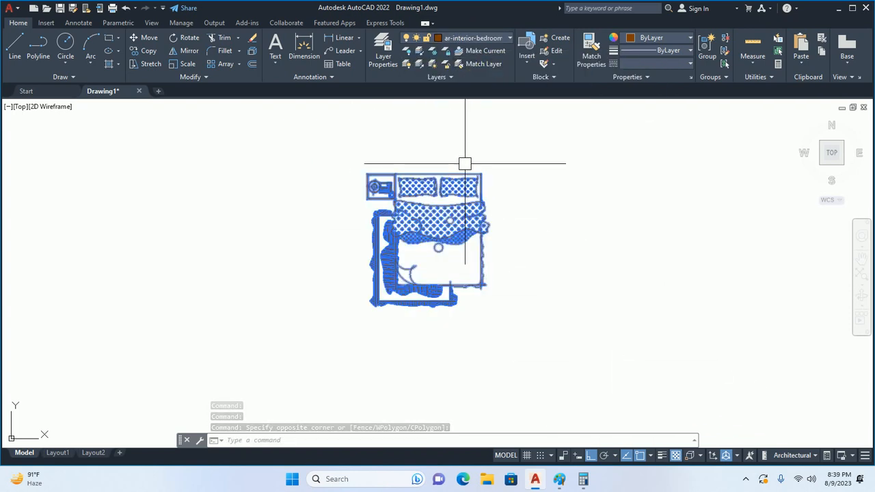
pyautogui.press('Escape')
pyautogui.press('Escape')
pyautogui.press('Escape')
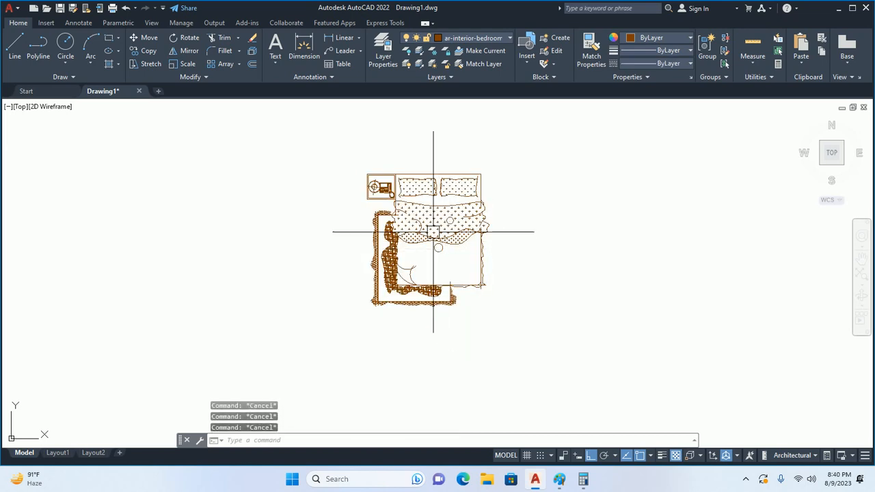
# Group all objects of the bed, rug and nightstand together.
pyautogui.click(331, 154)
pyautogui.click(580, 342)
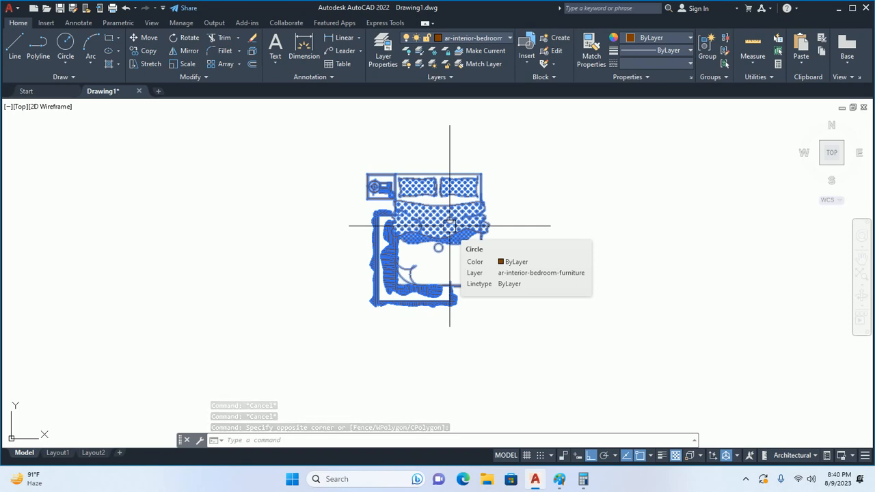
pyautogui.write('gr')
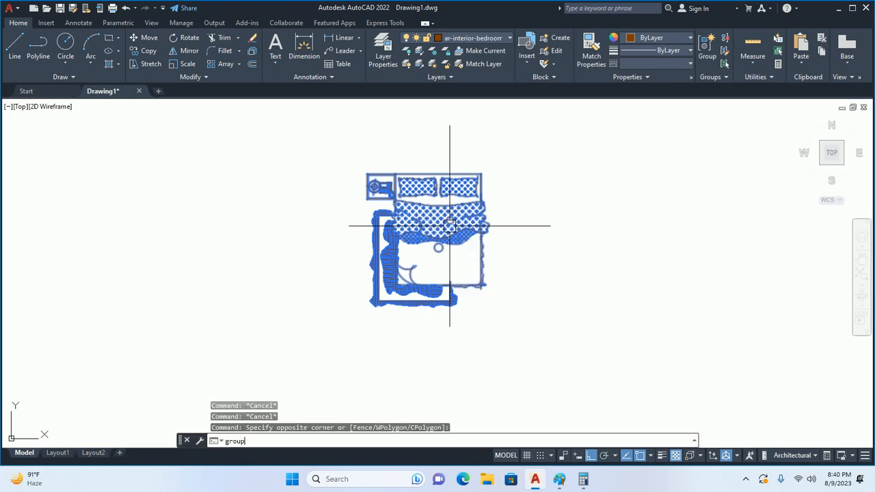
pyautogui.write('oup')
pyautogui.press('Return')
pyautogui.press('Escape')
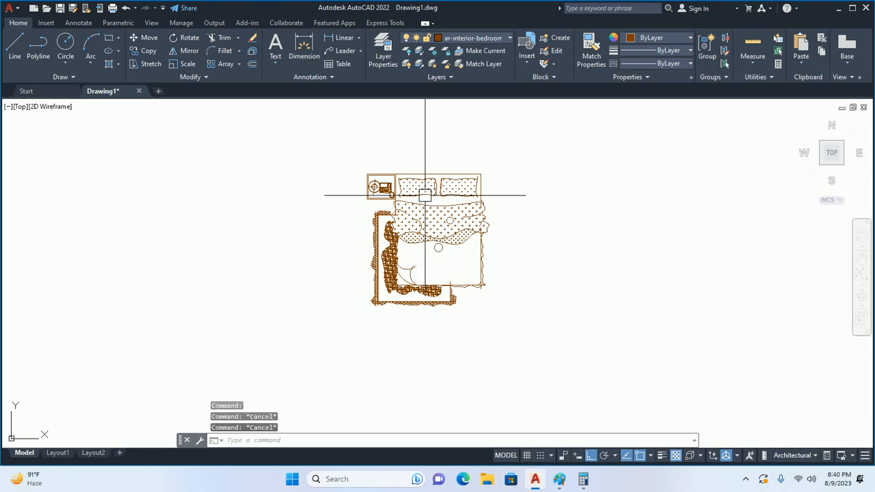
# Enable group selection and check it by selecting the bed as one object.
pyautogui.hotkey('ctrl', 'shift', 'a')
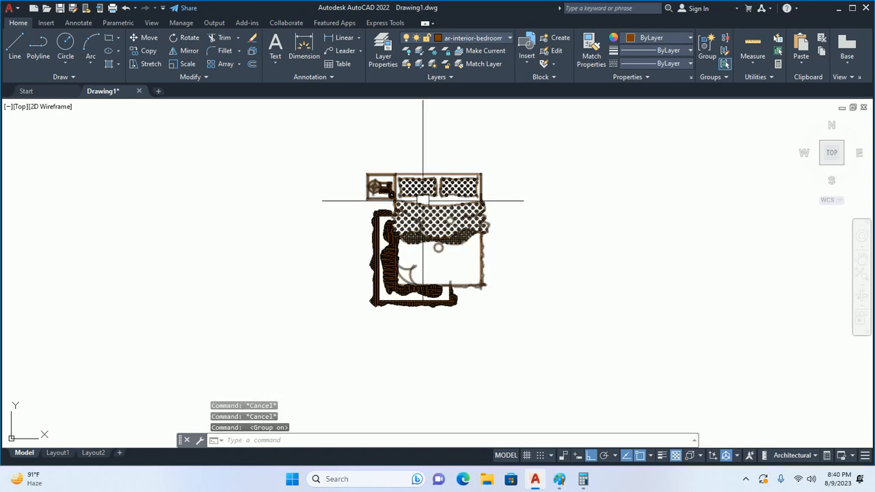
pyautogui.click(437, 287)
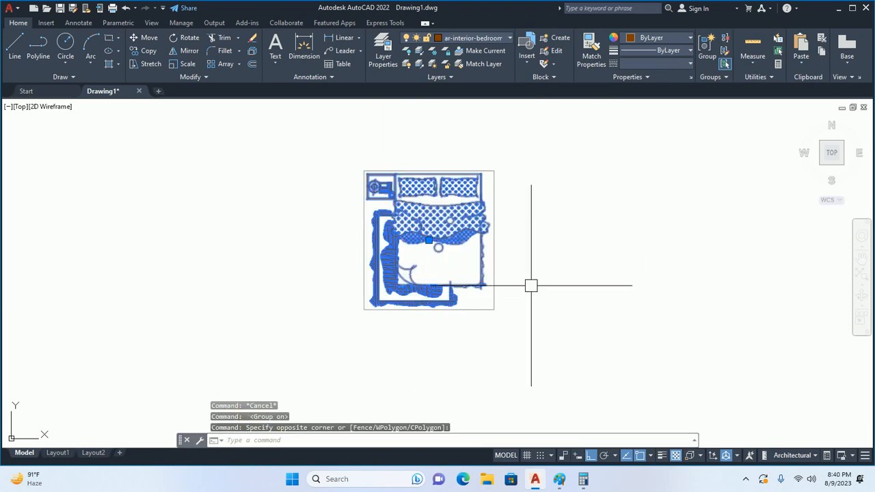
pyautogui.press('Escape')
pyautogui.press('Escape')
pyautogui.press('Escape')
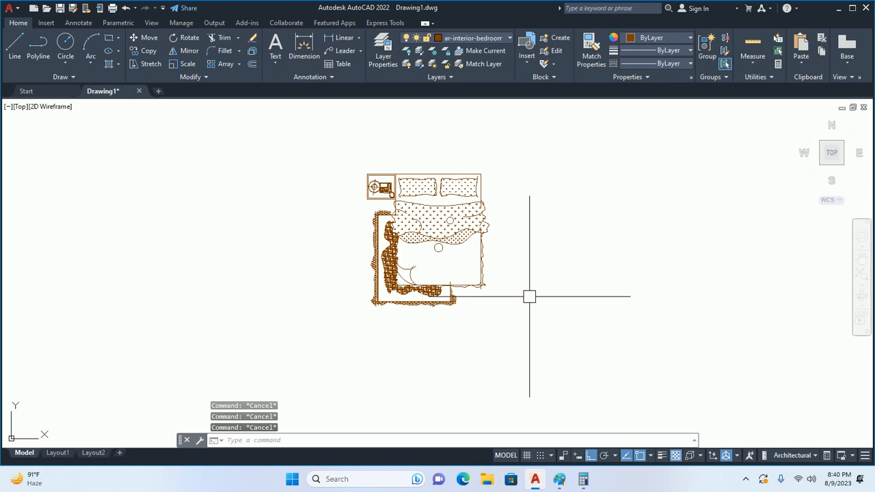
# Turn the ar-plan-annotation, both ar-plan-brick wall, ar-plan-staircase and ce-structure-column layers back on.
pyautogui.write('la')
pyautogui.press('Return')
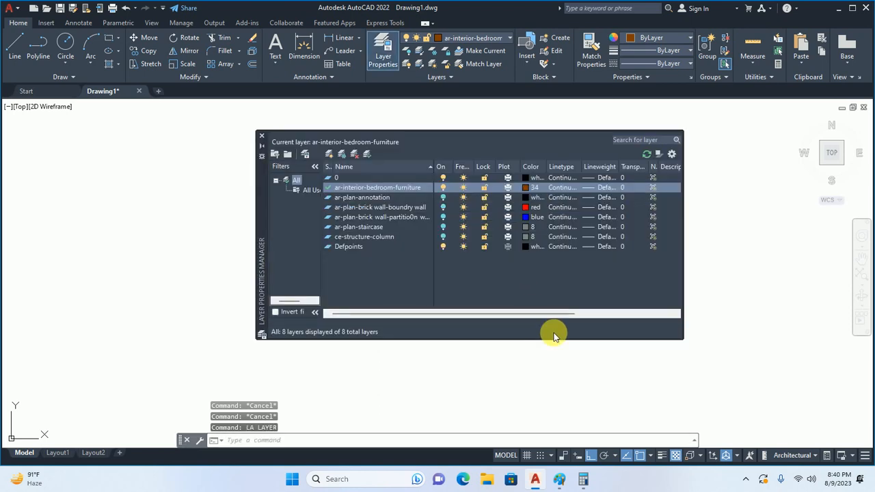
pyautogui.click(443, 196)
pyautogui.click(443, 207)
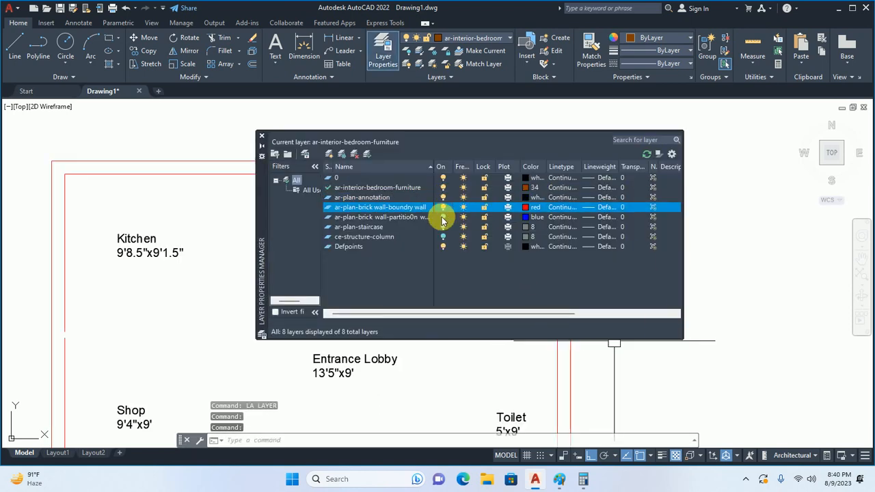
pyautogui.click(443, 216)
pyautogui.click(443, 227)
pyautogui.click(443, 237)
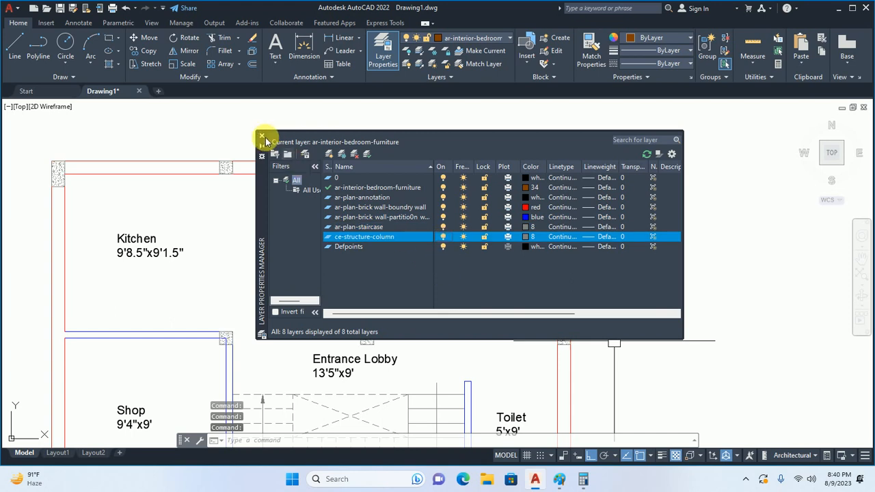
pyautogui.click(262, 137)
# Match the properties of the two red storage lines in the Bedroom to those of the bed.
pyautogui.moveTo(501, 245); pyautogui.dragTo(493, 283, button='middle')
pyautogui.write('m')
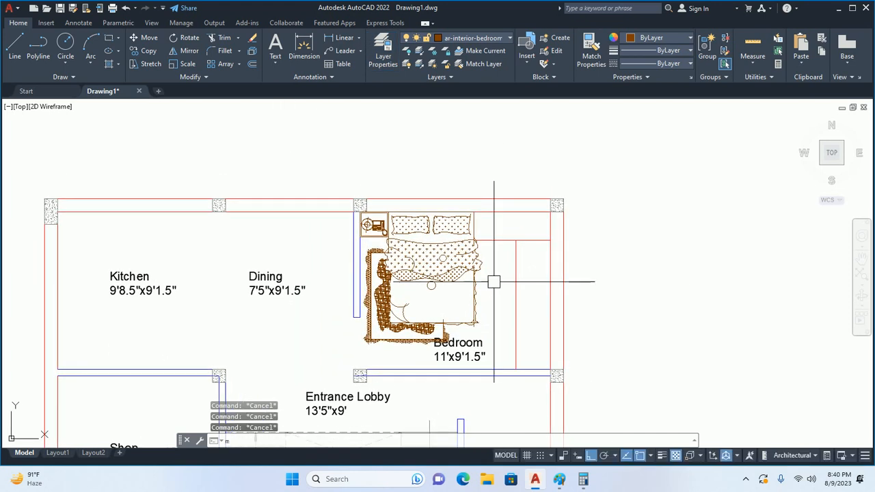
pyautogui.write('a')
pyautogui.press('Return')
pyautogui.click(473, 275)
pyautogui.scroll(2, 531, 276)
pyautogui.click(531, 274)
pyautogui.click(501, 232)
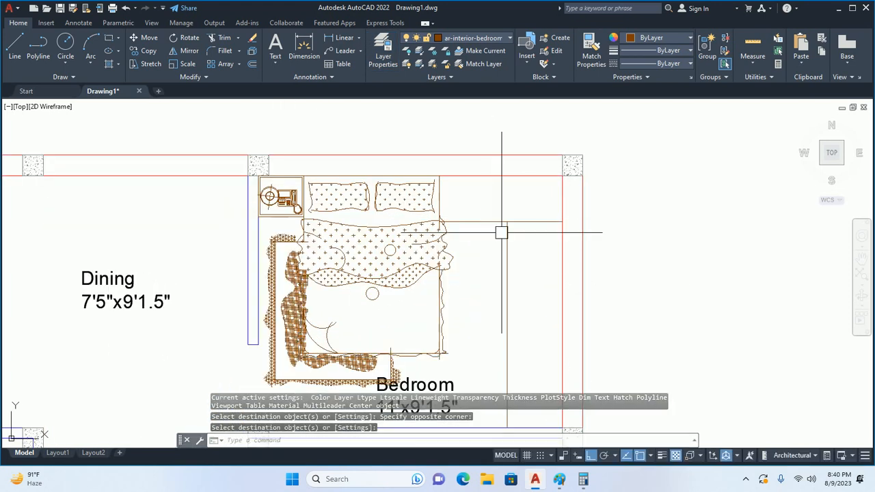
pyautogui.scroll(-2, 532, 256)
pyautogui.press('Escape')
pyautogui.press('Escape')
pyautogui.press('Escape')
pyautogui.moveTo(537, 264); pyautogui.dragTo(542, 239, button='middle')
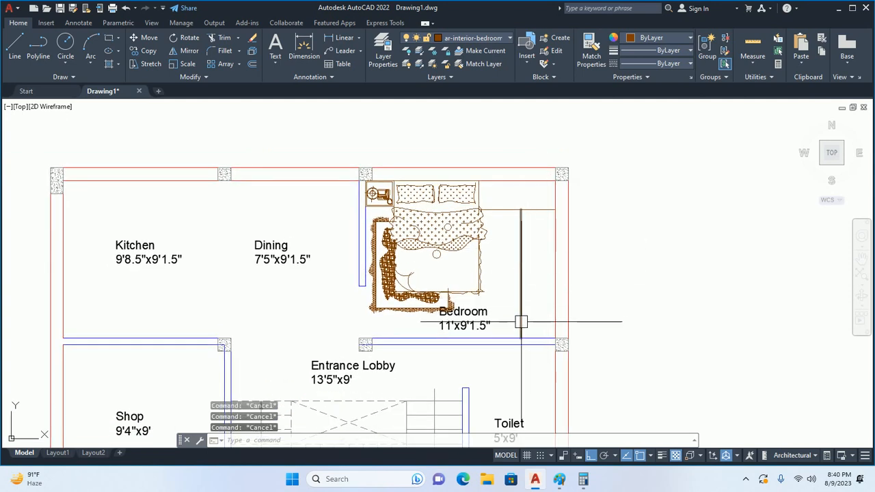
# Offset the Bedroom's lower wall line 36 inches upward twice to divide the storage strip along the right wall.
pyautogui.write('o')
pyautogui.press('Return')
pyautogui.write('36')
pyautogui.press('Return')
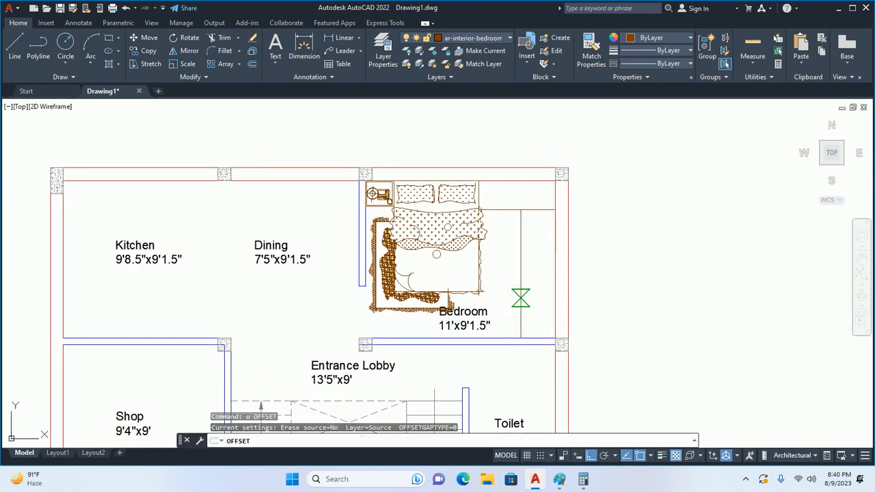
pyautogui.scroll(2, 521, 297)
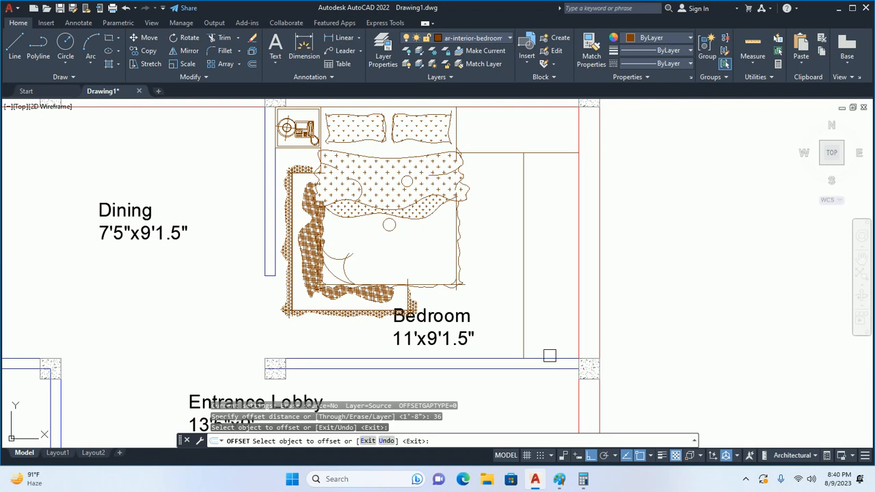
pyautogui.click(550, 357)
pyautogui.click(552, 276)
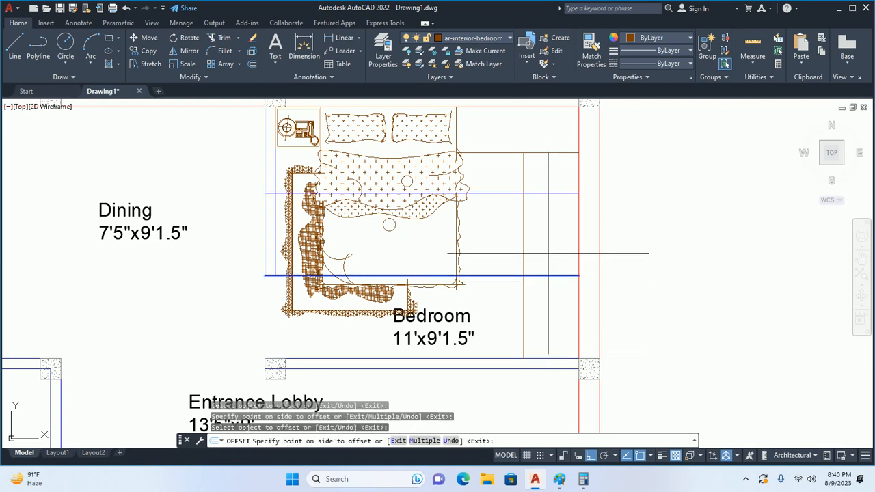
pyautogui.click(552, 242)
pyautogui.press('Escape')
pyautogui.press('Escape')
# Trim the two offset lines at the inner edge of the right-hand storage strip so only the divider segments remain.
pyautogui.moveTo(552, 241); pyautogui.dragTo(478, 209, button='middle')
pyautogui.write('tr')
pyautogui.press('Return')
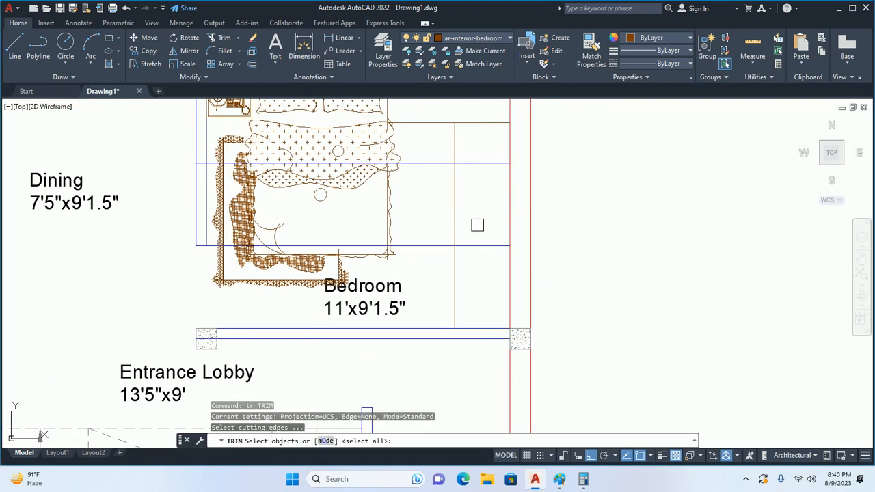
pyautogui.press('Return')
pyautogui.scroll(3, 372, 211)
pyautogui.moveTo(371, 211)
pyautogui.mouseDown(button='middle')
pyautogui.moveTo(268, 287)
pyautogui.moveTo(164, 329)
pyautogui.mouseUp(button='middle')
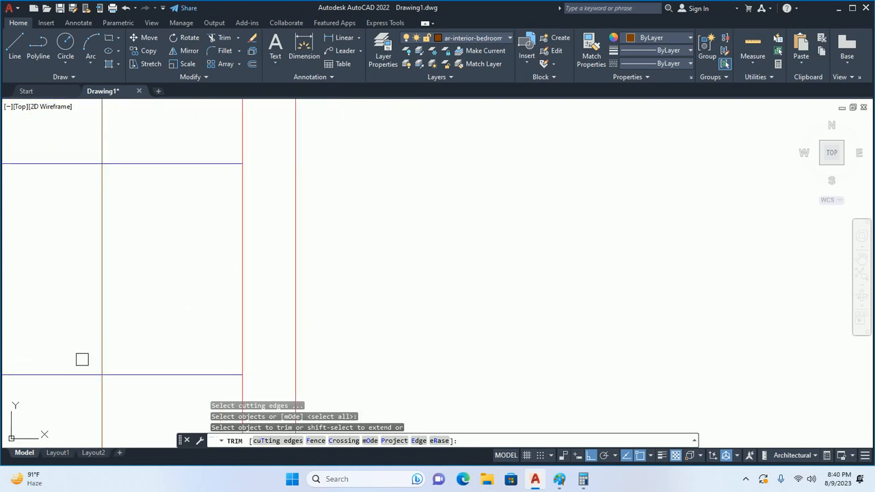
pyautogui.click(66, 375)
pyautogui.moveTo(63, 164); pyautogui.dragTo(164, 250, button='middle')
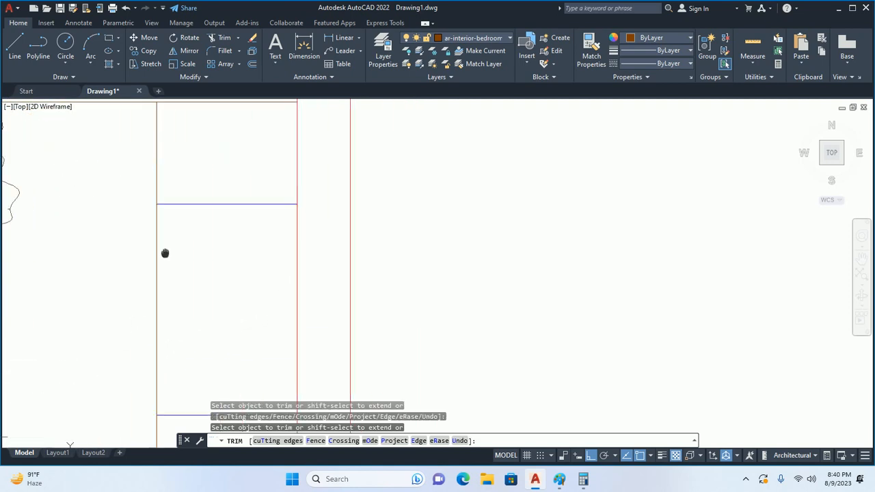
pyautogui.scroll(-4, 585, 307)
pyautogui.press('Escape')
pyautogui.press('Escape')
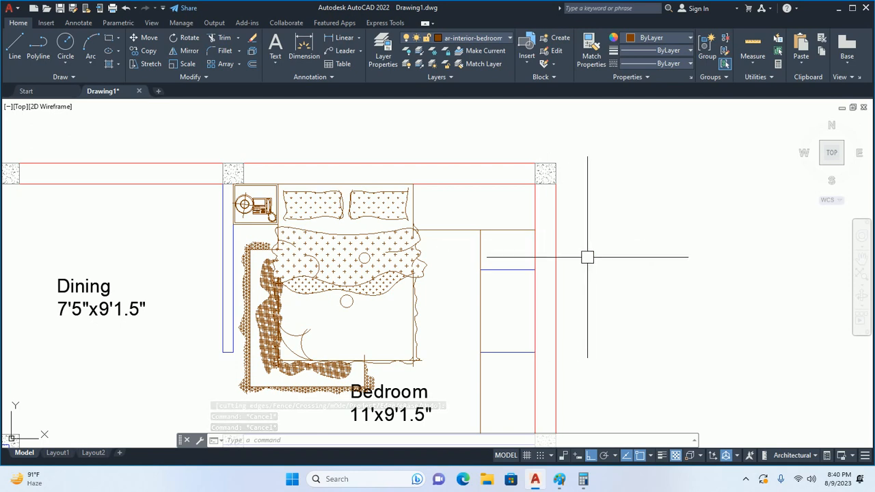
# Measure the horizontal gap between the bed's right edge and the right-hand storage strip.
pyautogui.moveTo(587, 257); pyautogui.dragTo(613, 238, button='middle')
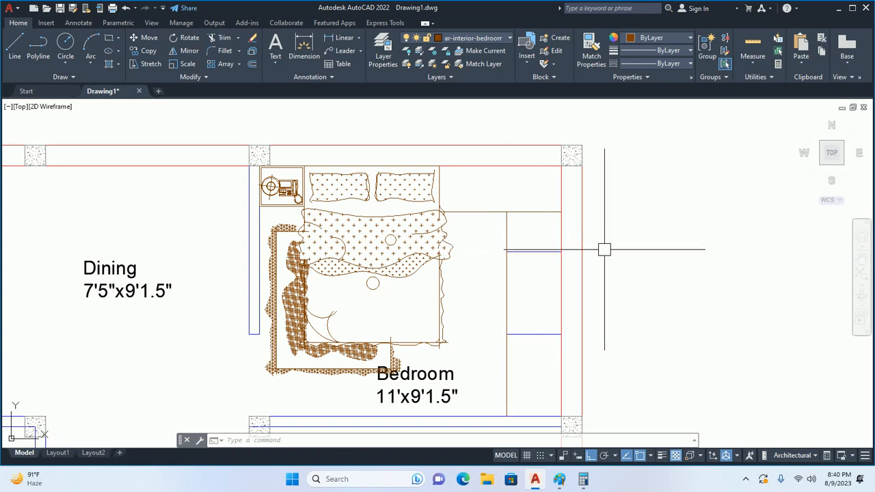
pyautogui.scroll(2, 554, 228)
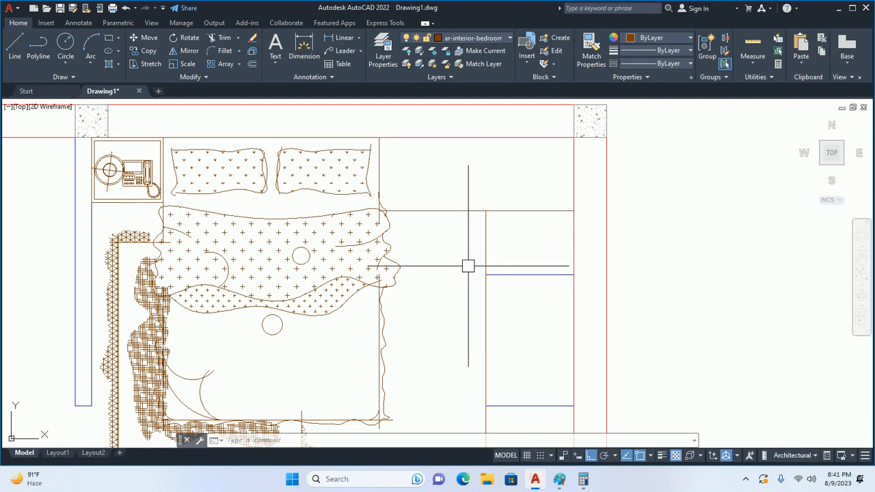
pyautogui.scroll(-2, 477, 259)
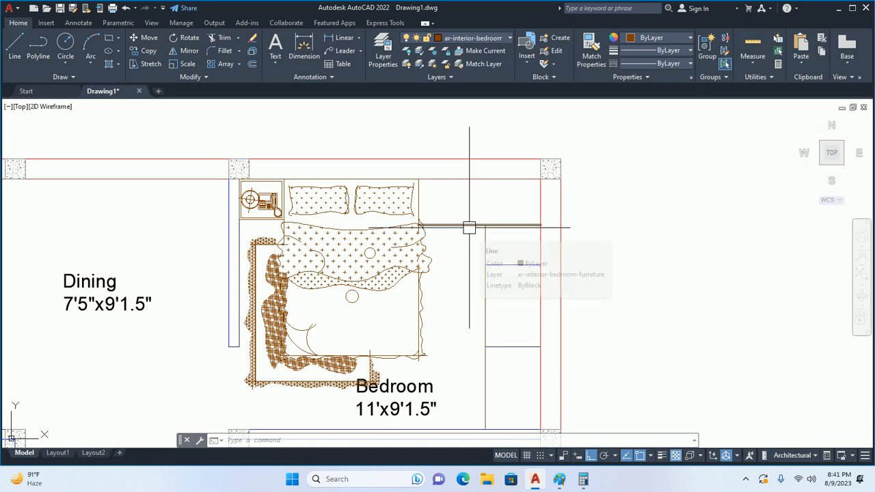
pyautogui.scroll(2, 464, 224)
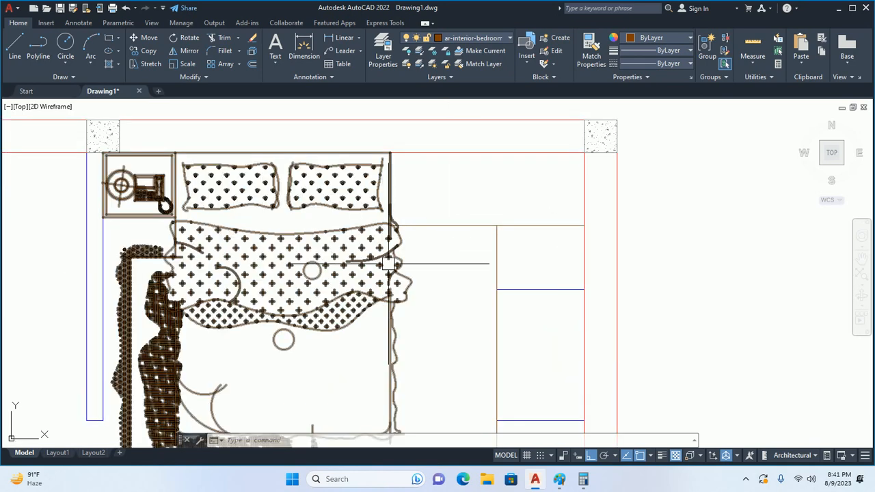
pyautogui.write('dli')
pyautogui.press('Return')
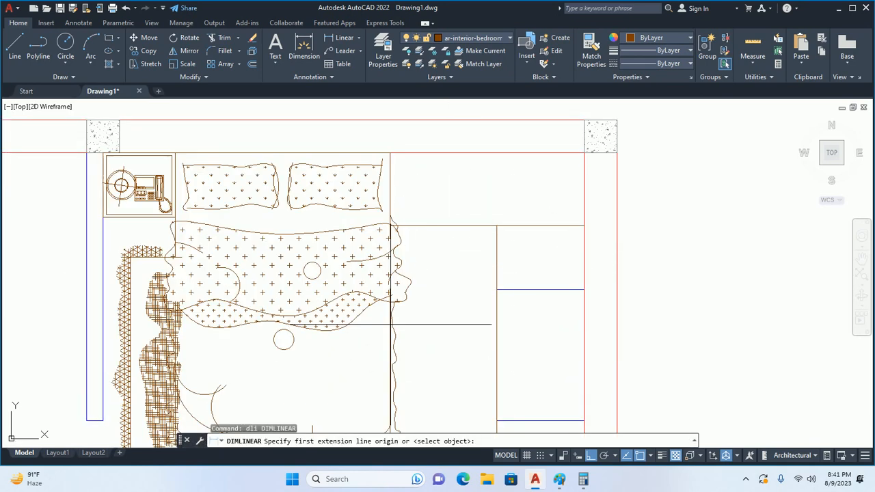
pyautogui.click(393, 317)
pyautogui.click(495, 318)
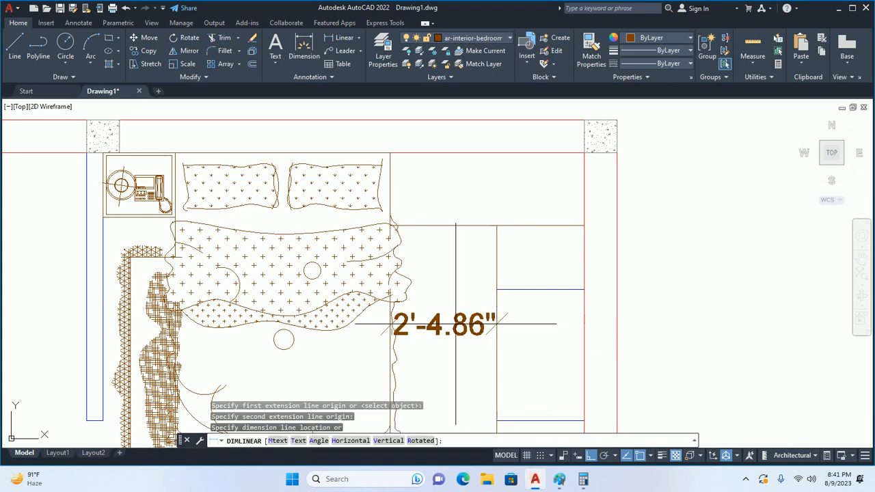
pyautogui.press('Escape')
pyautogui.scroll(2, 437, 239)
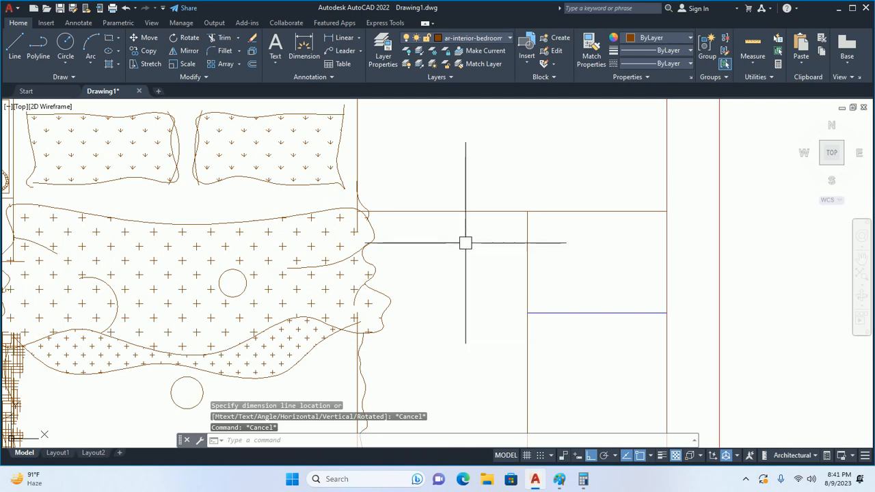
pyautogui.scroll(-2, 465, 242)
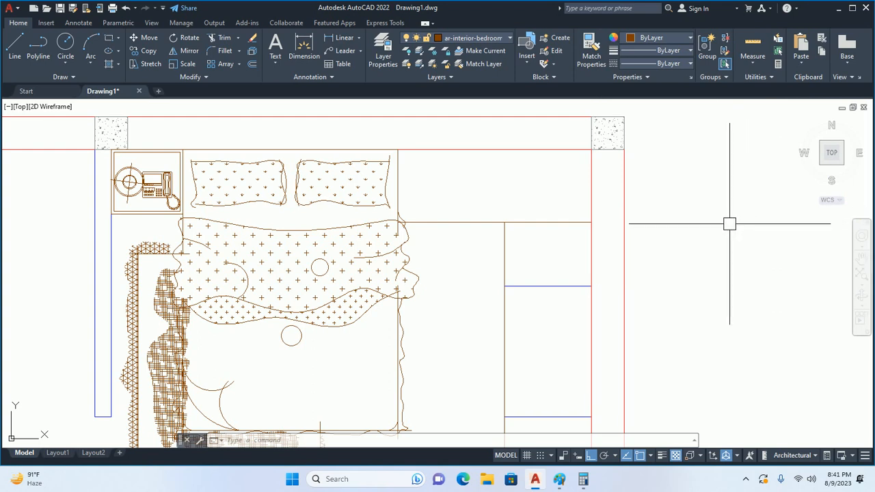
# Offset the inner line of the Bedroom's upper wall 1.5 inches into the room.
pyautogui.scroll(-3, 574, 223)
pyautogui.scroll(2, 538, 171)
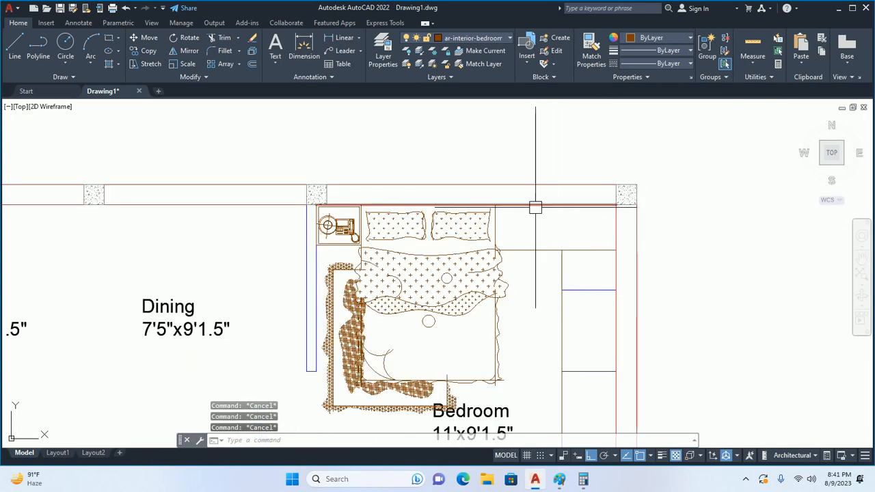
pyautogui.write('o')
pyautogui.press('Return')
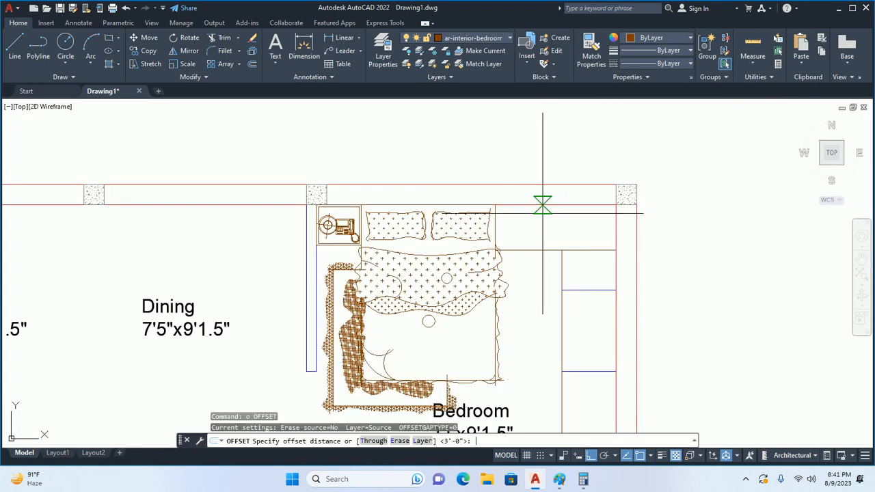
pyautogui.write('1.5')
pyautogui.press('Return')
pyautogui.click(546, 204)
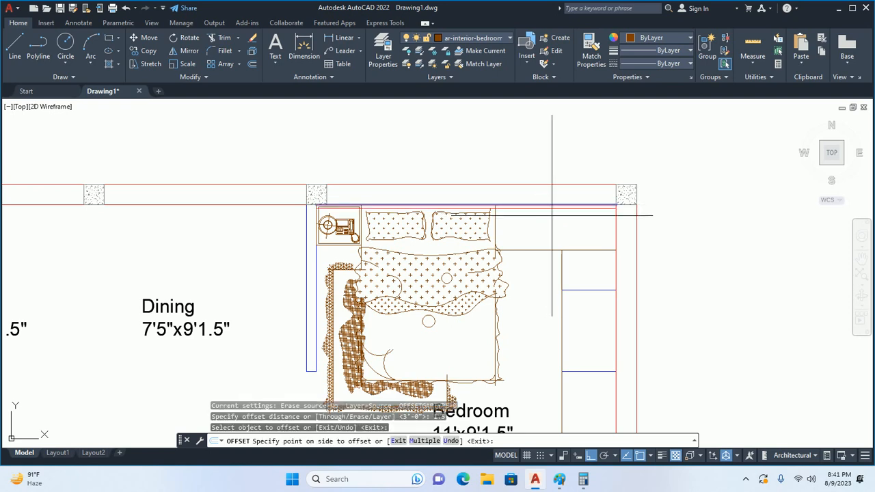
pyautogui.click(552, 216)
pyautogui.press('Return')
pyautogui.press('Escape')
pyautogui.scroll(3, 510, 204)
pyautogui.scroll(5, 511, 204)
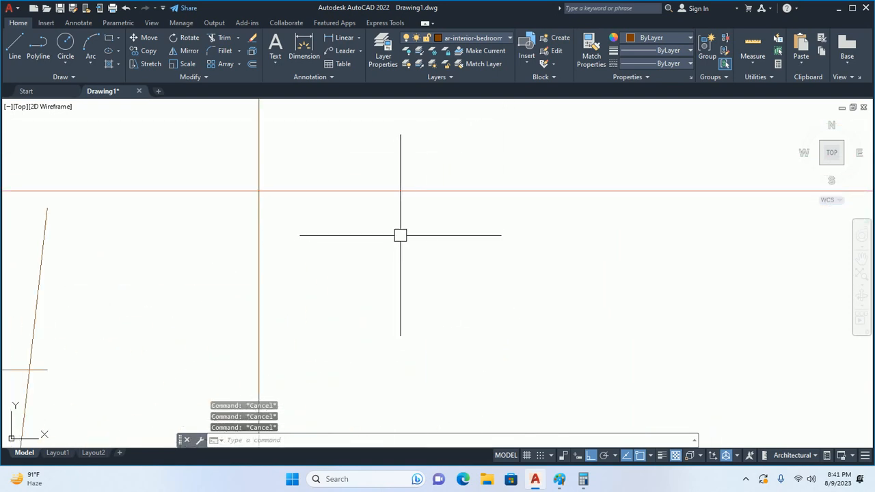
# Trim away the part of the upper wall's offset line that runs across the bed.
pyautogui.write('tr')
pyautogui.press('Return')
pyautogui.press('Return')
pyautogui.press('Escape')
pyautogui.press('Escape')
pyautogui.press('Escape')
pyautogui.scroll(-8, 467, 223)
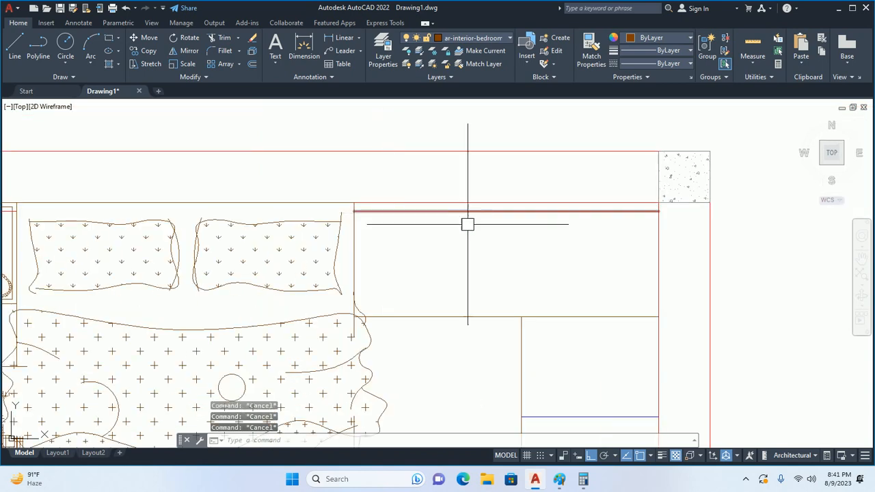
# Match the two blue divider lines of the right-hand storage to the properties of its inner edge line.
pyautogui.write('ma')
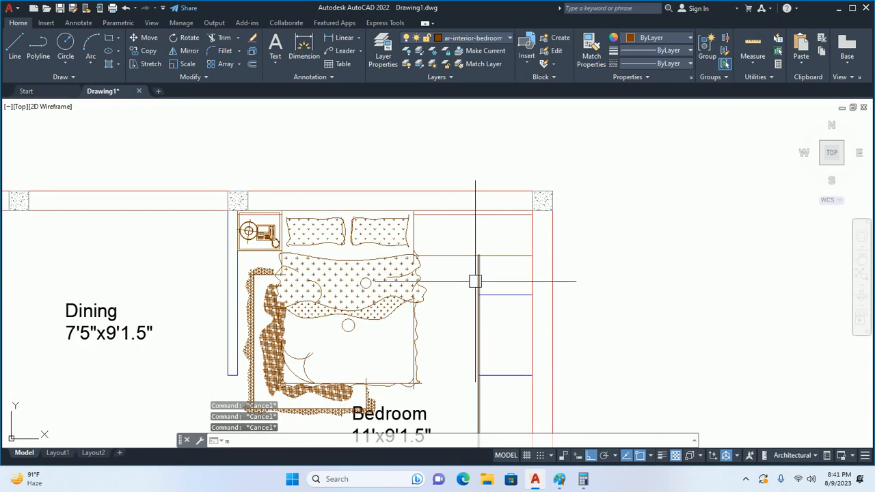
pyautogui.press('Return')
pyautogui.click(479, 336)
pyautogui.scroll(-4, 492, 348)
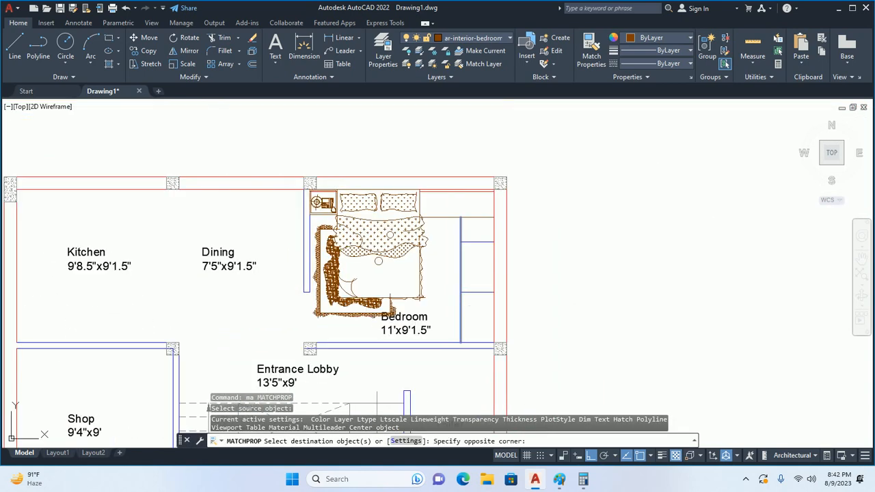
pyautogui.click(556, 329)
pyautogui.click(451, 215)
pyautogui.press('Return')
# Match the red offset line along the upper wall to the properties of the upper storage strip's front line.
pyautogui.scroll(4, 458, 205)
pyautogui.press('Return')
pyautogui.click(440, 259)
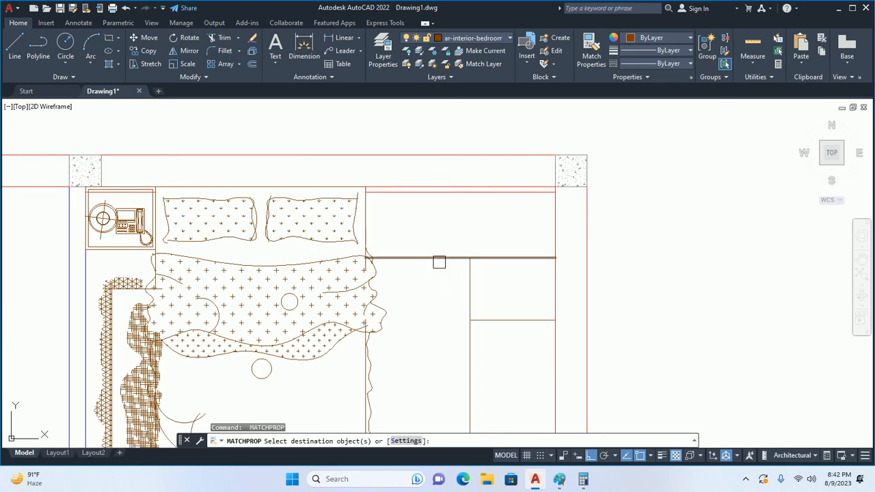
pyautogui.press('Escape')
pyautogui.press('Escape')
pyautogui.press('Escape')
pyautogui.scroll(-3, 503, 220)
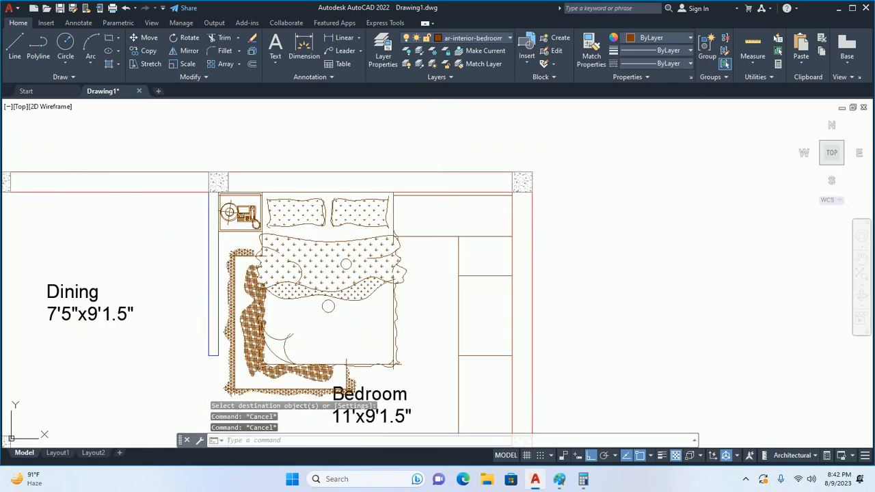
# Draw a vertical line from the inner corner of the two storage strips up to the upper wall.
pyautogui.scroll(3, 502, 220)
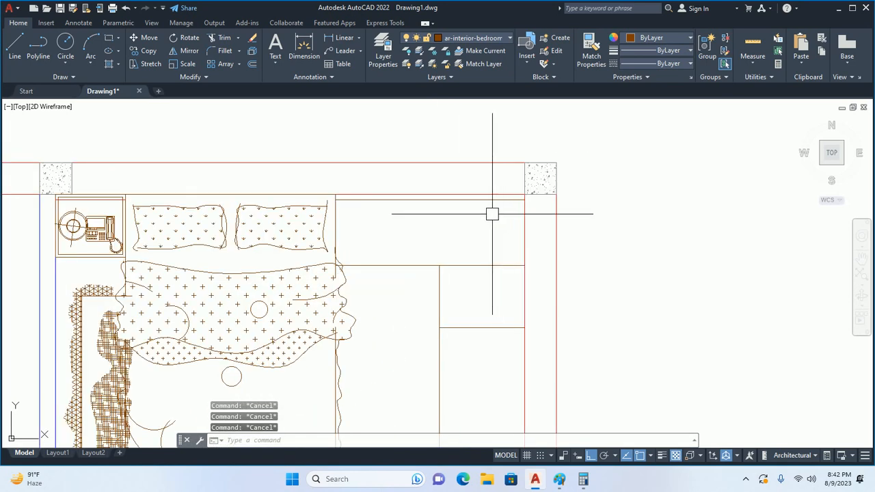
pyautogui.write('l')
pyautogui.press('Return')
pyautogui.click(439, 265)
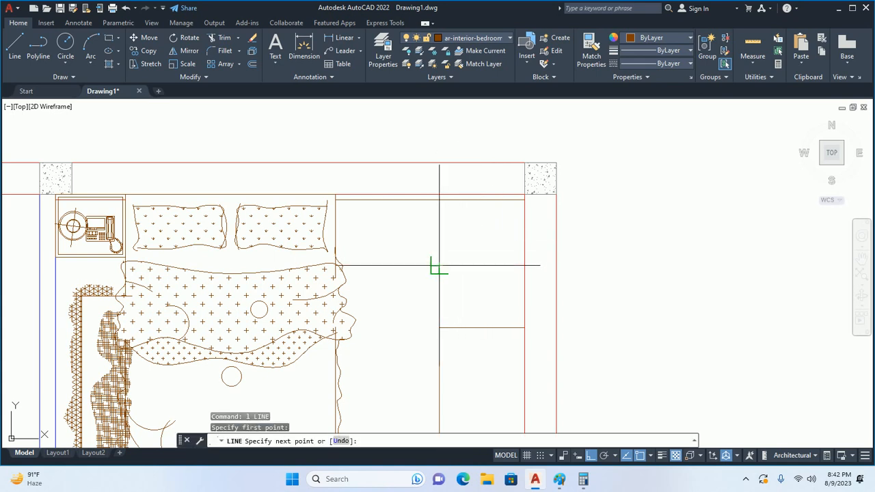
pyautogui.click(439, 198)
pyautogui.press('Escape')
pyautogui.press('Escape')
pyautogui.press('Escape')
# Offset the new vertical line in the upper storage strip toward the right wall and delete the original line.
pyautogui.scroll(4, 446, 188)
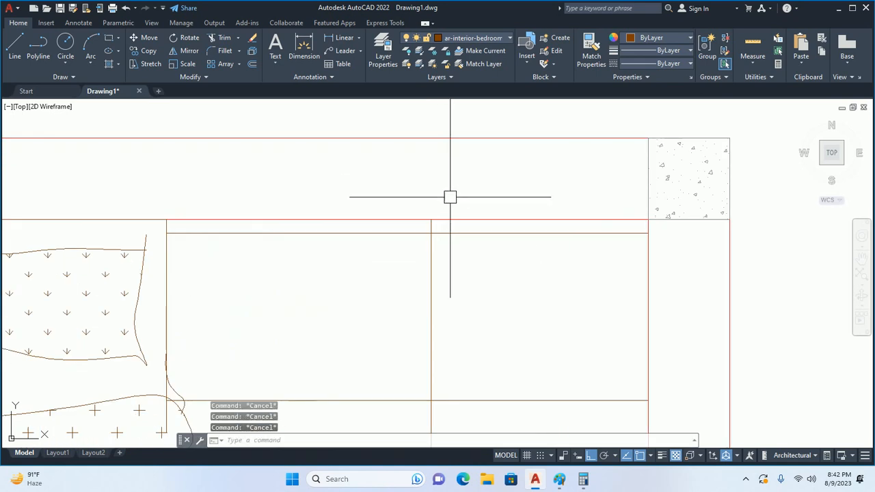
pyautogui.write('o')
pyautogui.press('Return')
pyautogui.press('Return')
pyautogui.click(431, 239)
pyautogui.click(459, 268)
pyautogui.press('Escape')
pyautogui.press('Escape')
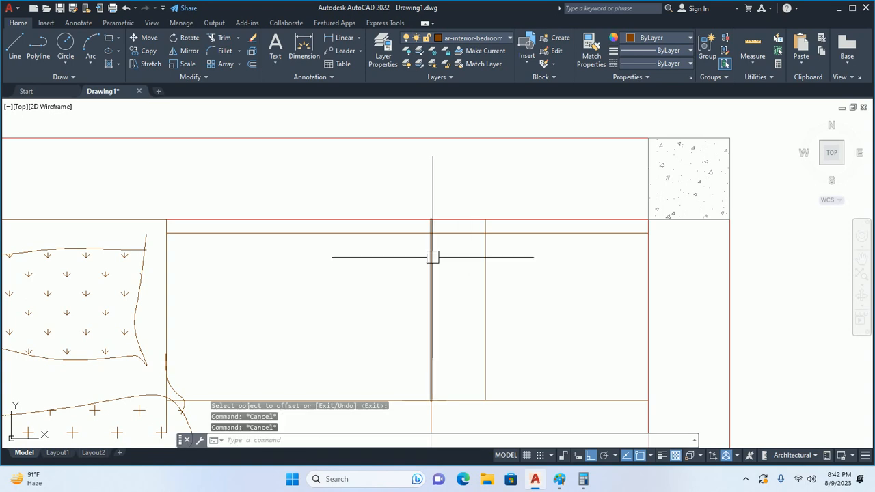
pyautogui.click(429, 258)
pyautogui.press('Delete')
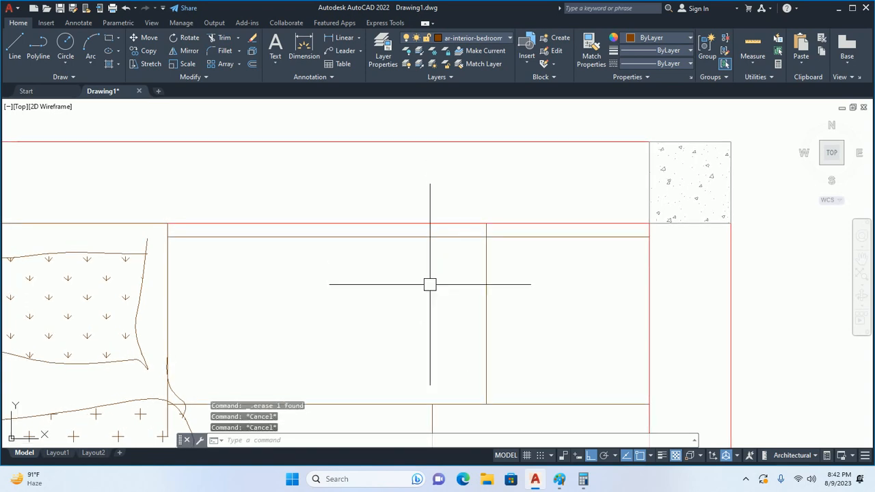
# Trim the thin upper-wall strip's front line to the right of the vertical divider, and the divider below that strip.
pyautogui.write('tr')
pyautogui.press('Return')
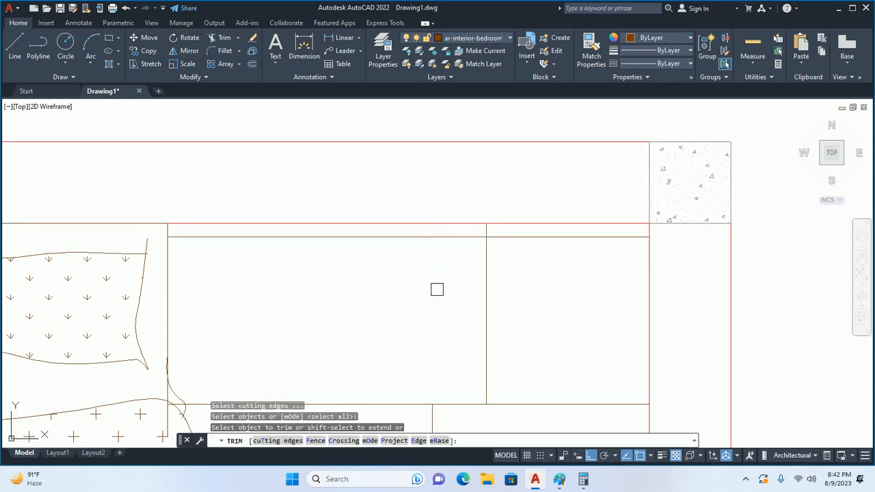
pyautogui.click(487, 272)
pyautogui.click(503, 234)
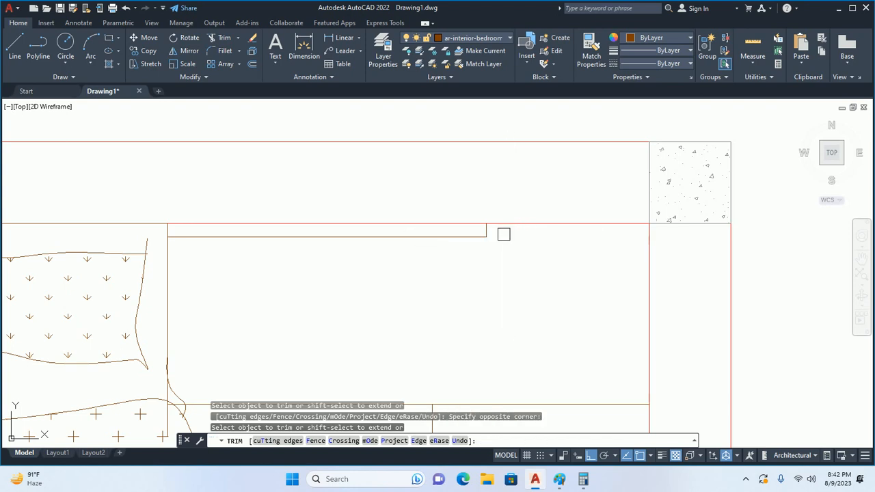
pyautogui.press('Escape')
pyautogui.press('Escape')
pyautogui.press('Escape')
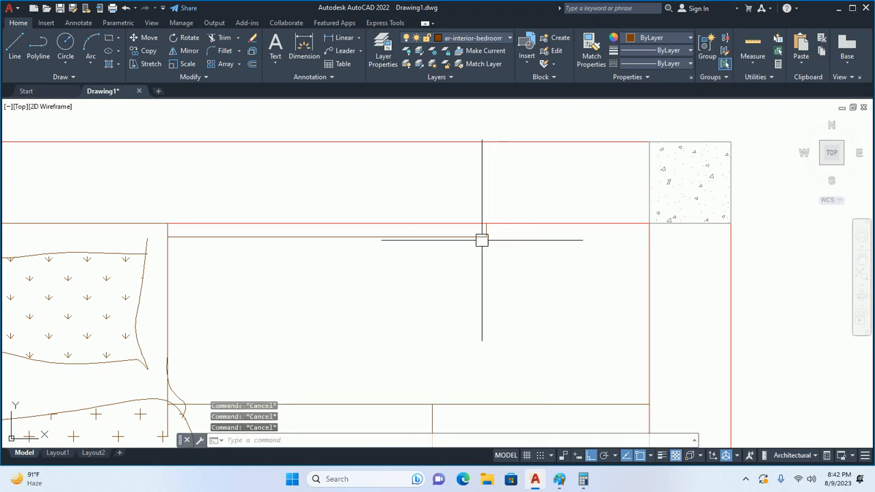
# Offset the Toilet's lower inner wall line 3' upward into the room.
pyautogui.scroll(-4, 469, 248)
pyautogui.moveTo(469, 248); pyautogui.dragTo(490, 225, button='middle')
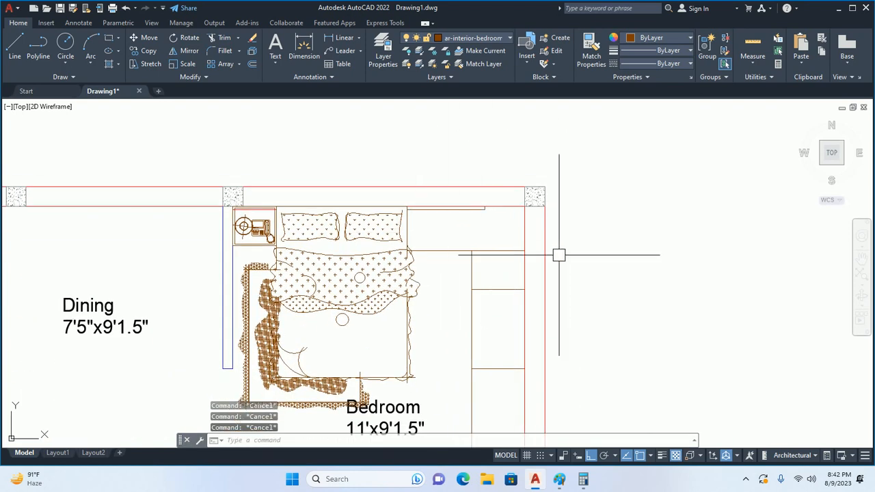
pyautogui.scroll(-3, 495, 228)
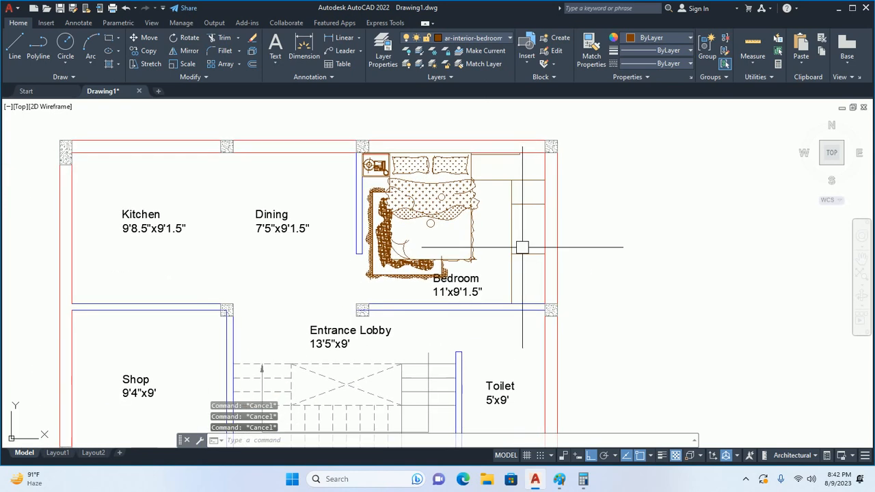
pyautogui.moveTo(523, 255); pyautogui.dragTo(825, 276, button='middle')
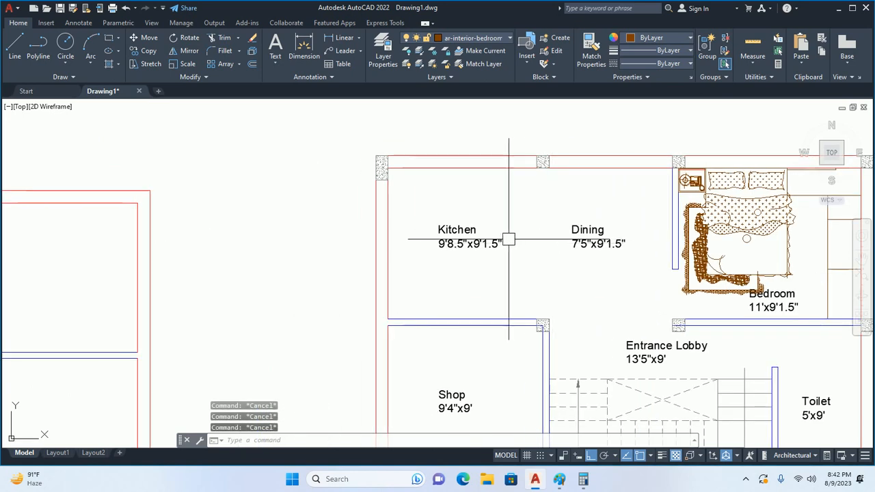
pyautogui.moveTo(471, 248); pyautogui.dragTo(467, 271, button='middle')
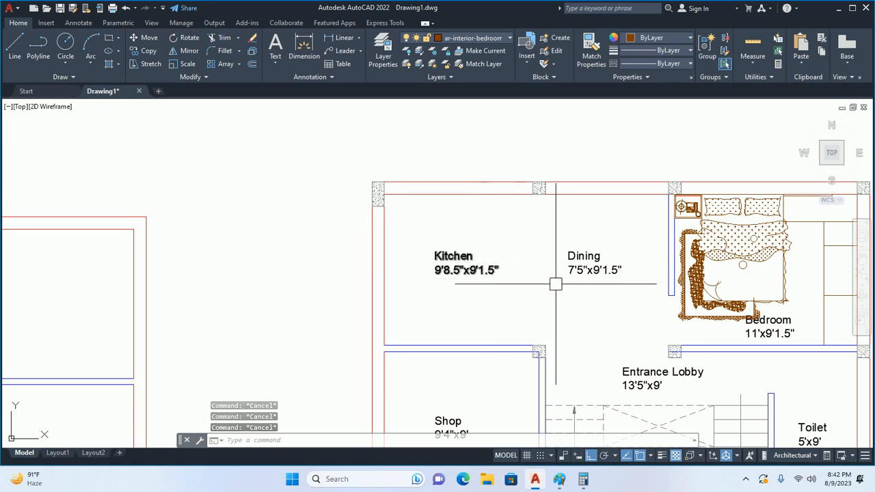
pyautogui.moveTo(555, 284); pyautogui.dragTo(445, 230, button='middle')
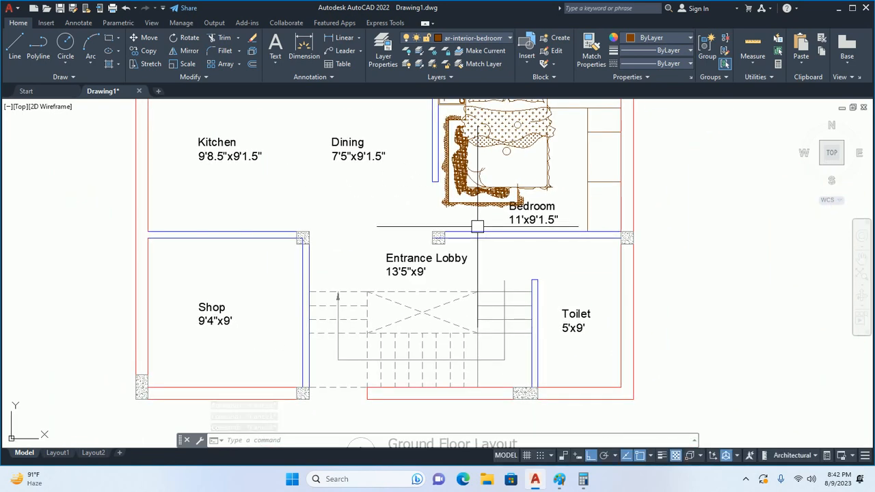
pyautogui.write('o')
pyautogui.press('Return')
pyautogui.press('Escape')
pyautogui.press('Escape')
pyautogui.write('o')
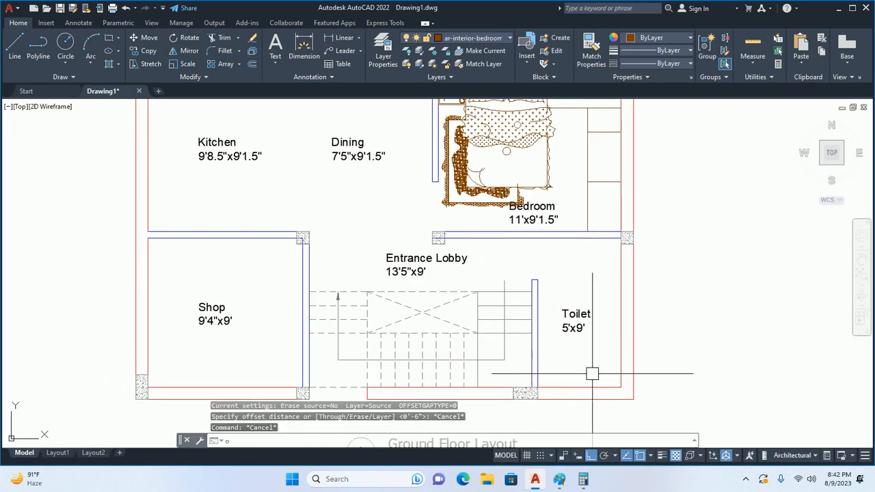
pyautogui.press('Return')
pyautogui.write("3'")
pyautogui.press('Return')
pyautogui.scroll(2, 578, 385)
pyautogui.click(582, 387)
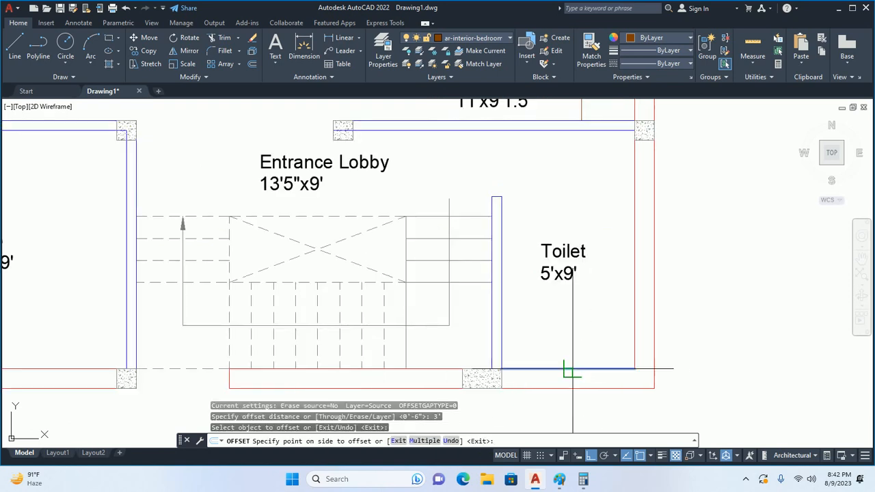
pyautogui.click(569, 322)
pyautogui.press('Escape')
pyautogui.press('Escape')
pyautogui.press('Escape')
pyautogui.moveTo(571, 257); pyautogui.dragTo(526, 335, button='middle')
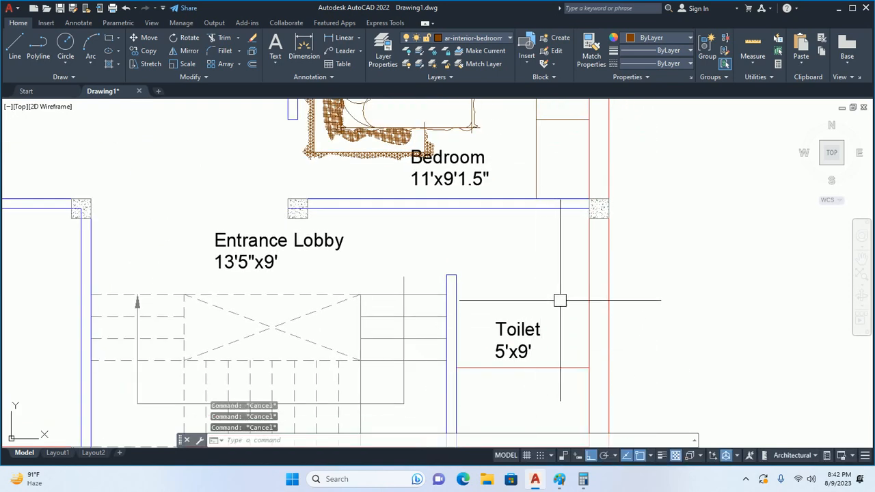
# Offset the lower line of the wall between Bedroom and Toilet 30 inches down into the Toilet.
pyautogui.press('Return')
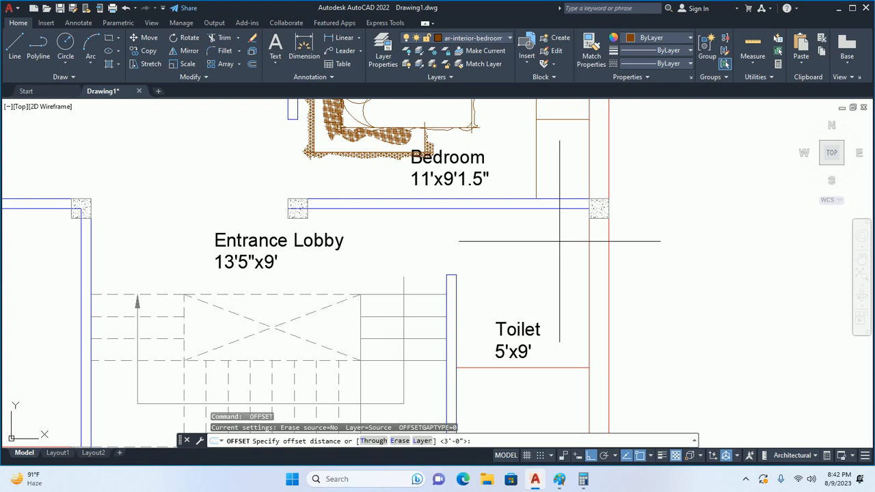
pyautogui.write('30')
pyautogui.press('Return')
pyautogui.click(566, 208)
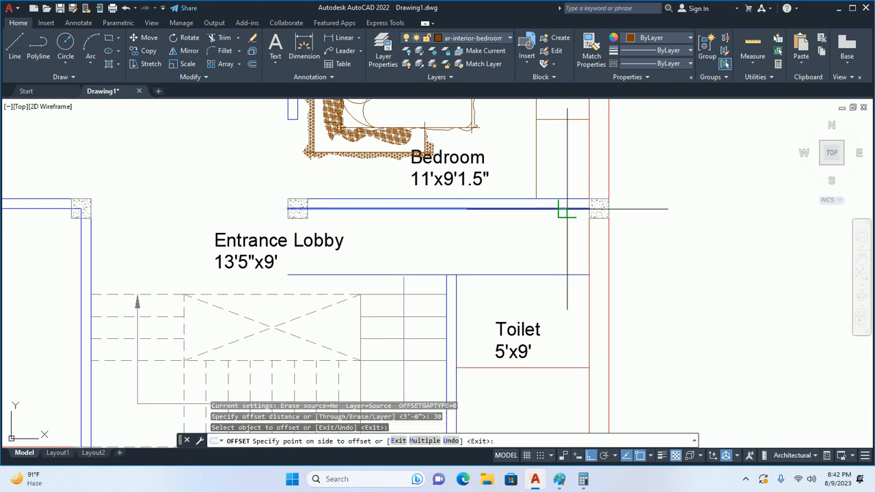
pyautogui.click(571, 280)
pyautogui.press('Escape')
pyautogui.press('Escape')
pyautogui.press('Escape')
# Offset the Toilet's right inner wall line 18 inches into the room.
pyautogui.press('Return')
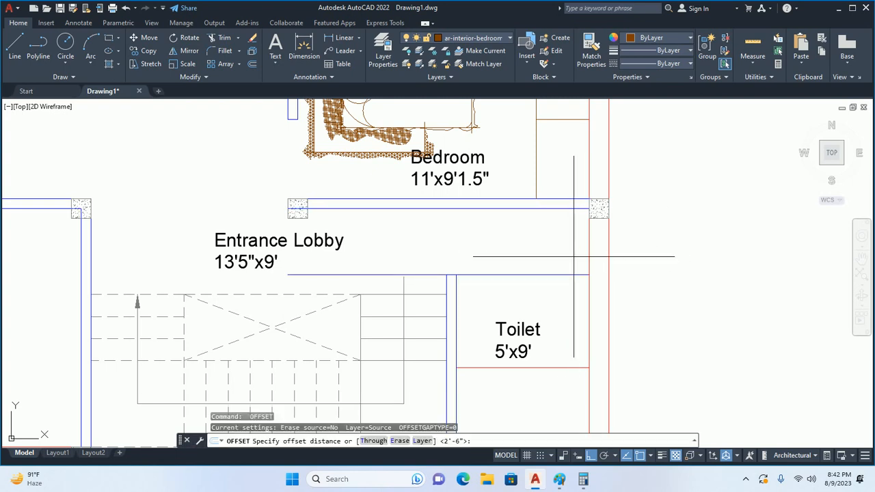
pyautogui.write('18')
pyautogui.press('Return')
pyautogui.scroll(2, 588, 256)
pyautogui.click(581, 244)
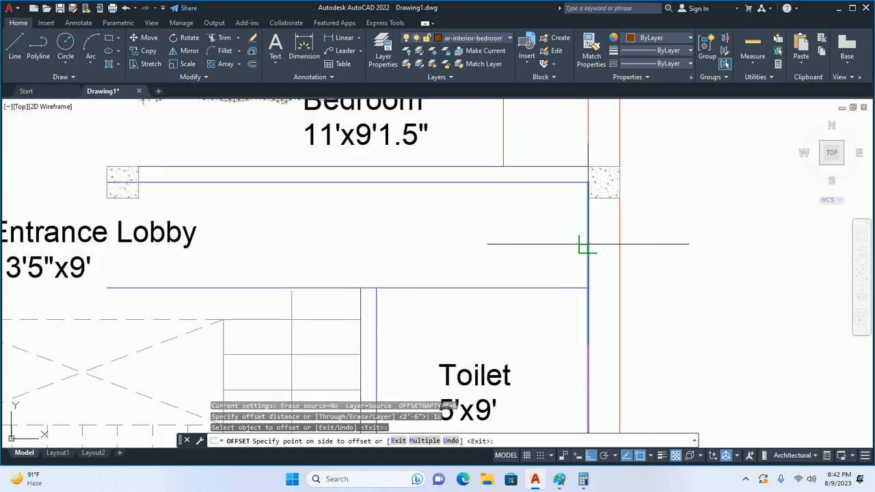
pyautogui.click(521, 248)
pyautogui.press('Escape')
# Trim the 30-inch and 18-inch offset lines to a rectangle in the Toilet's upper right corner and erase the leftover segment.
pyautogui.moveTo(544, 281); pyautogui.dragTo(506, 244, button='middle')
pyautogui.scroll(2, 506, 243)
pyautogui.write('tr')
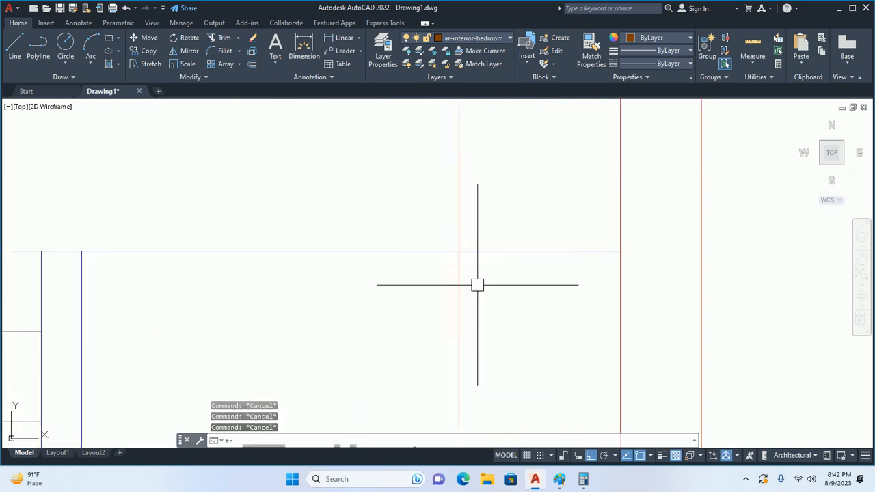
pyautogui.press('Return')
pyautogui.click(467, 290)
pyautogui.click(427, 268)
pyautogui.scroll(3, 447, 280)
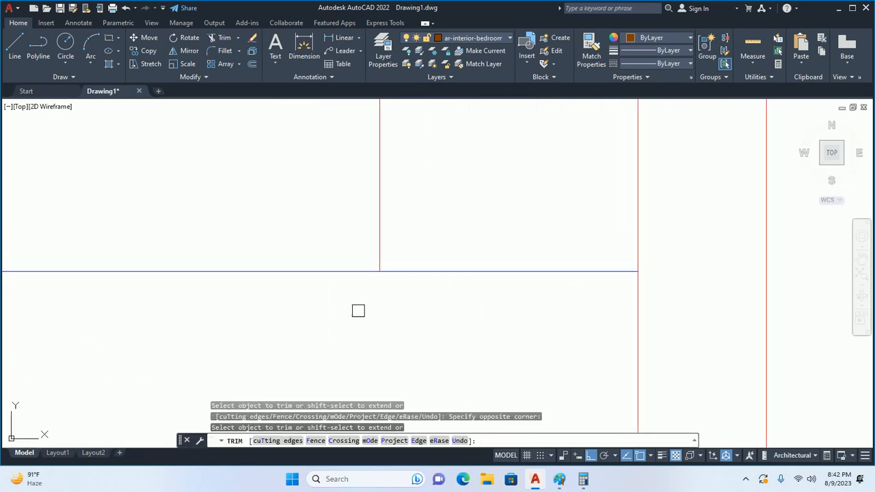
pyautogui.press('Return')
pyautogui.scroll(3, 342, 267)
pyautogui.press('Escape')
pyautogui.press('Escape')
pyautogui.moveTo(331, 253); pyautogui.dragTo(445, 250, button='middle')
pyautogui.click(439, 266)
pyautogui.press('Delete')
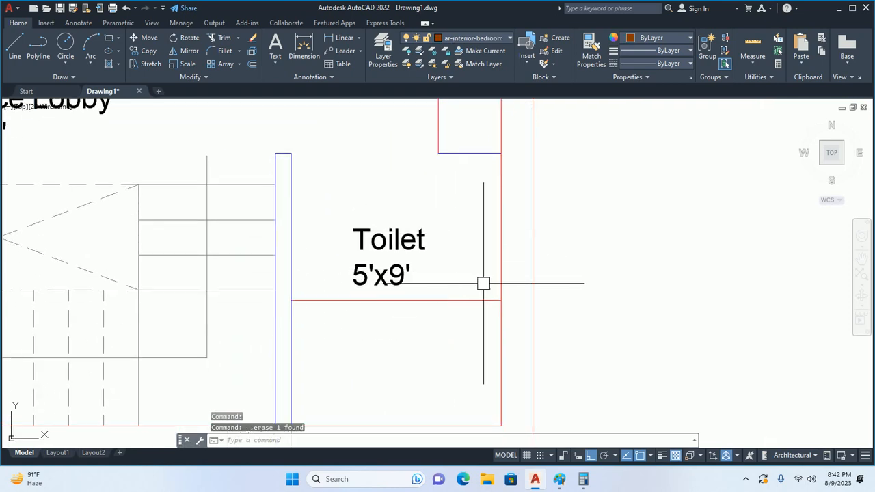
# Create a layer named ar-interior-senatry with colour 144 and make it current.
pyautogui.moveTo(482, 283); pyautogui.dragTo(478, 308, button='middle')
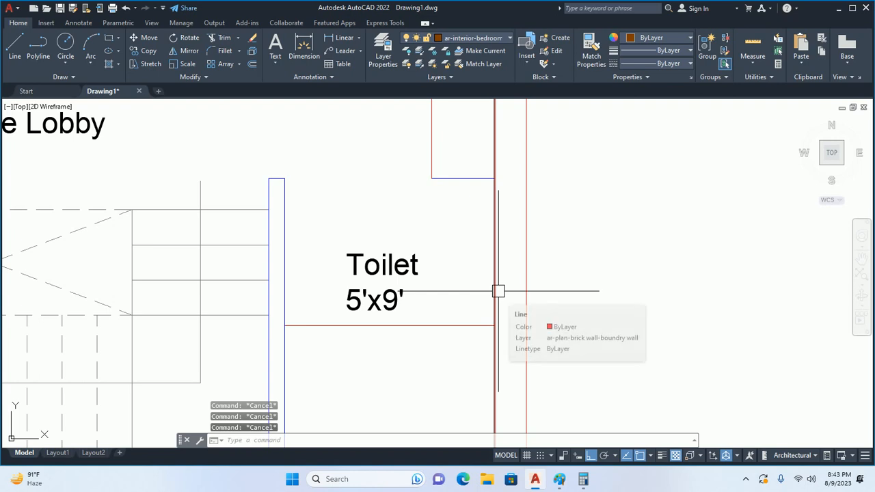
pyautogui.write('la')
pyautogui.press('Return')
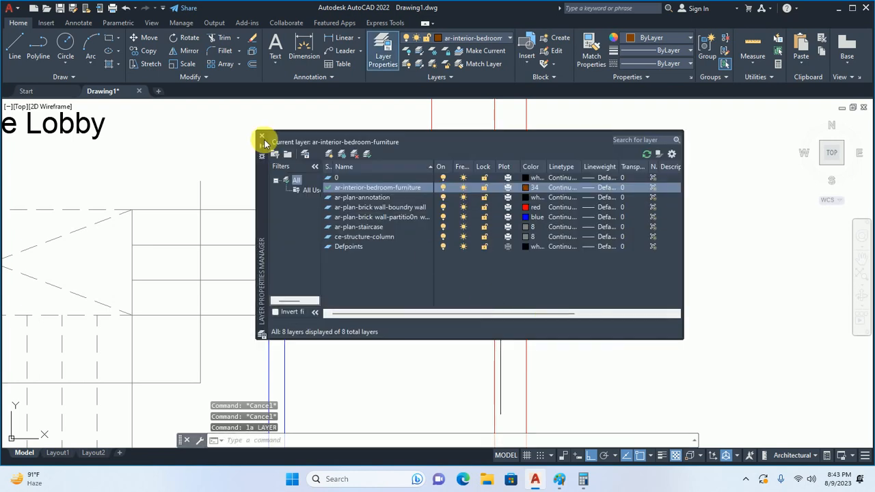
pyautogui.click(329, 154)
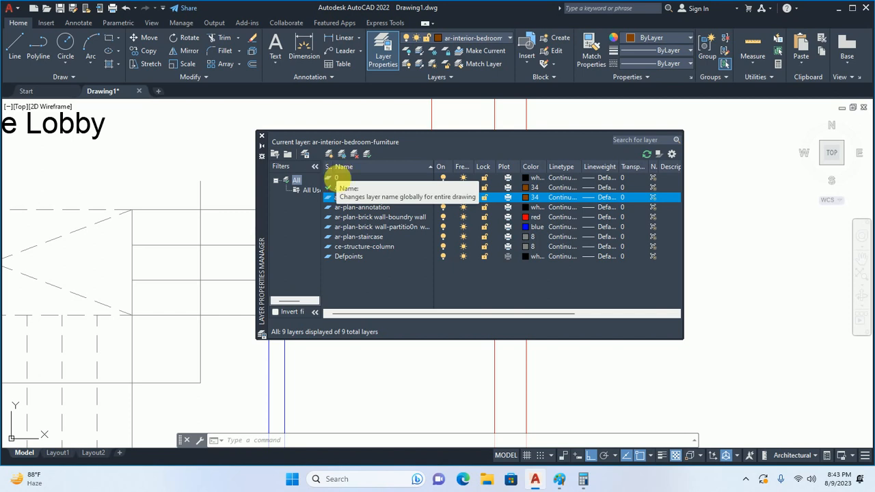
pyautogui.click(526, 198)
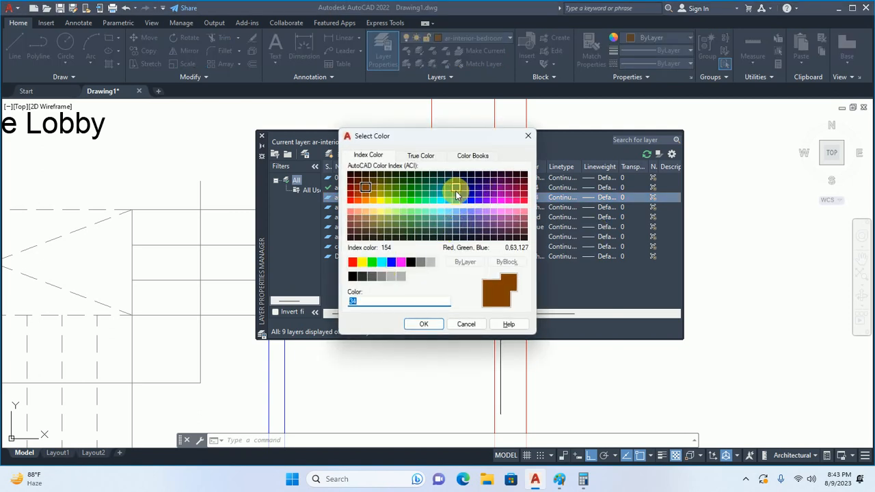
pyautogui.click(448, 191)
pyautogui.click(423, 324)
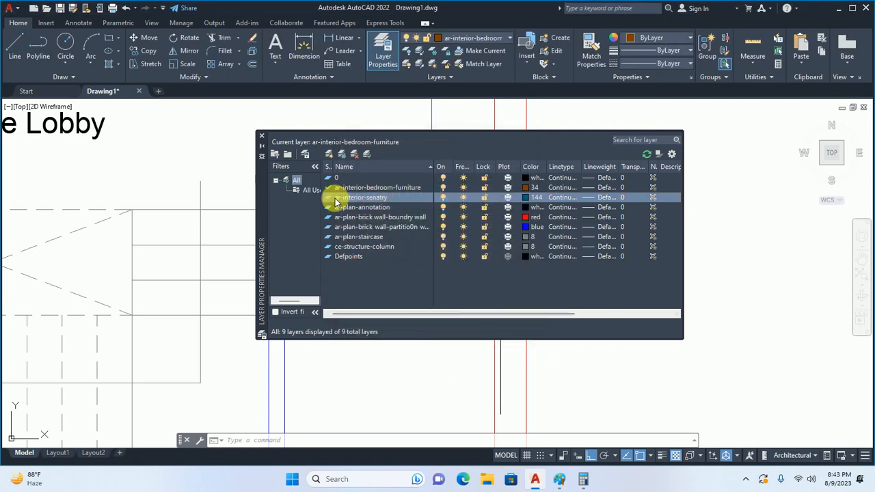
pyautogui.doubleClick(338, 198)
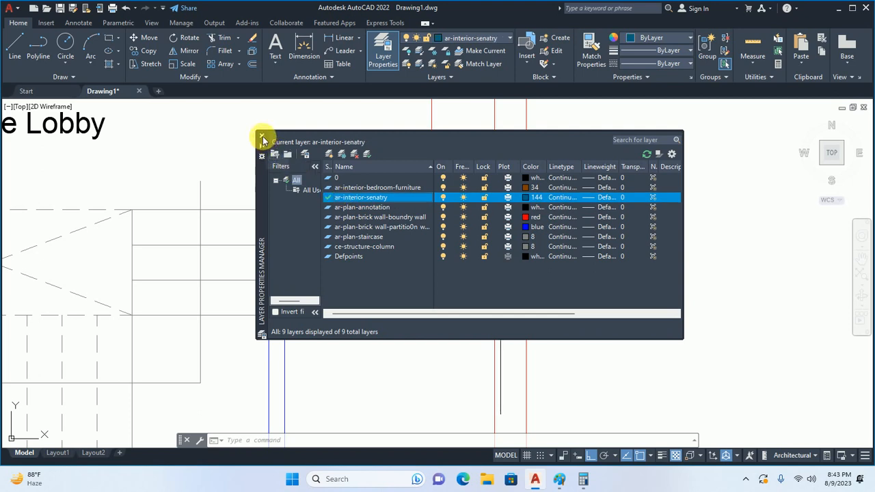
pyautogui.click(262, 136)
# Draw a short vertical sample line on the current layer outside the Toilet's right wall.
pyautogui.moveTo(497, 280); pyautogui.dragTo(479, 314, button='middle')
pyautogui.click(468, 293)
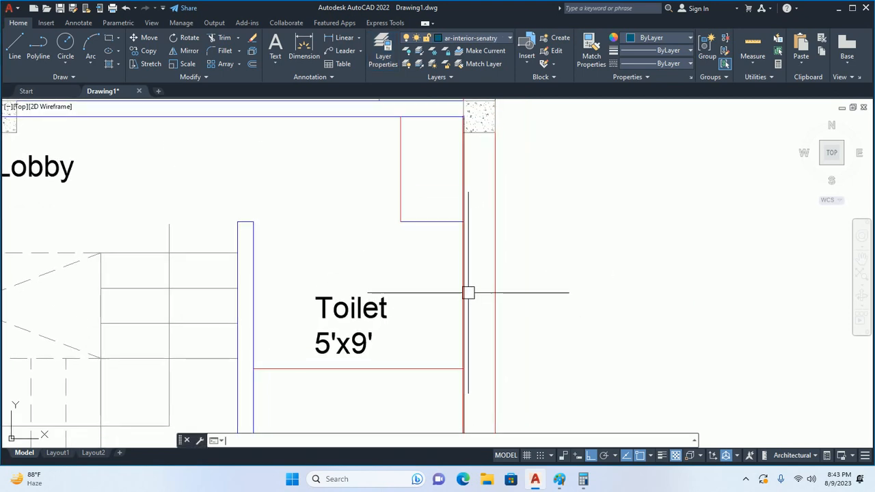
pyautogui.press('Escape')
pyautogui.write('l')
pyautogui.press('Return')
pyautogui.click(572, 244)
pyautogui.click(572, 296)
pyautogui.press('Escape')
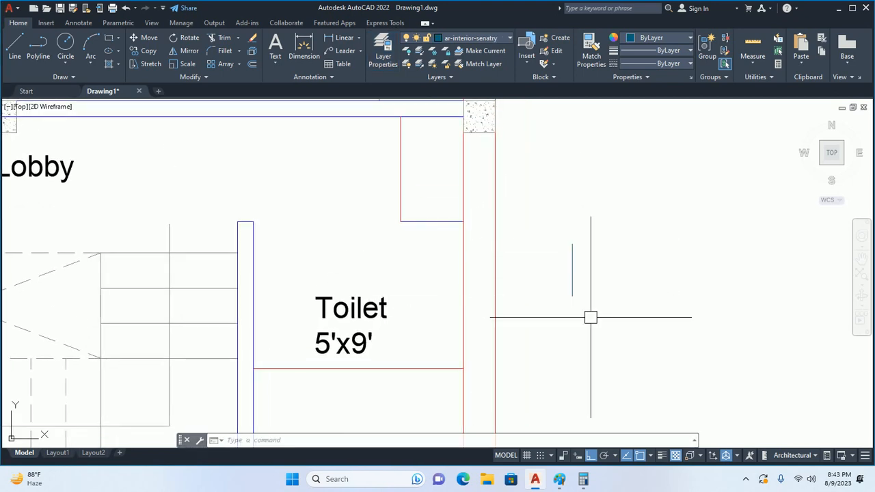
# Match the Toilet corner rectangle's two inner edges to the sample line's properties, and delete the sample line.
pyautogui.write('ma')
pyautogui.press('Return')
pyautogui.click(573, 287)
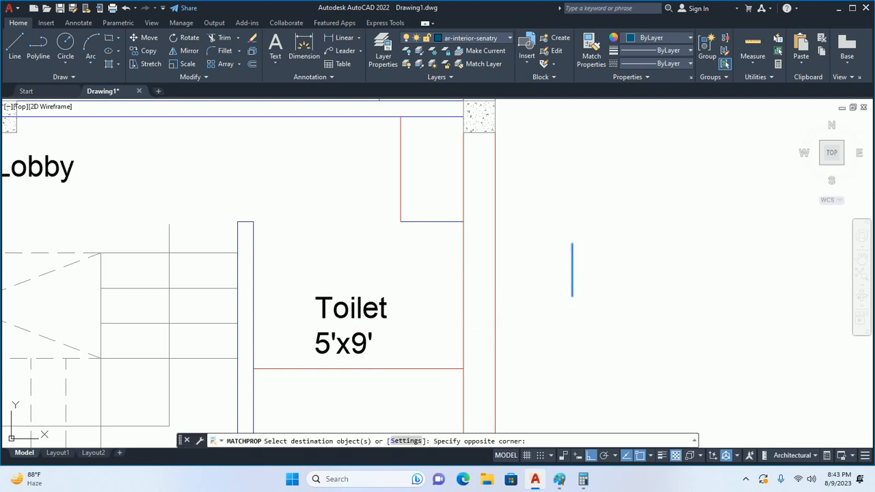
pyautogui.click(462, 103)
pyautogui.press('Escape')
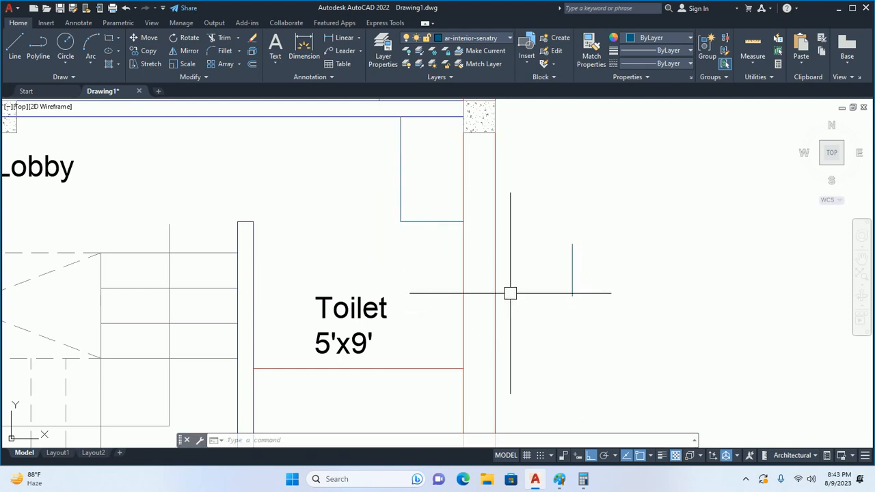
pyautogui.click(574, 270)
pyautogui.click(552, 309)
pyautogui.press('Delete')
# Match the horizontal line across the Toilet to the properties of the corner rectangle's edges.
pyautogui.scroll(-2, 536, 306)
pyautogui.scroll(-2, 500, 291)
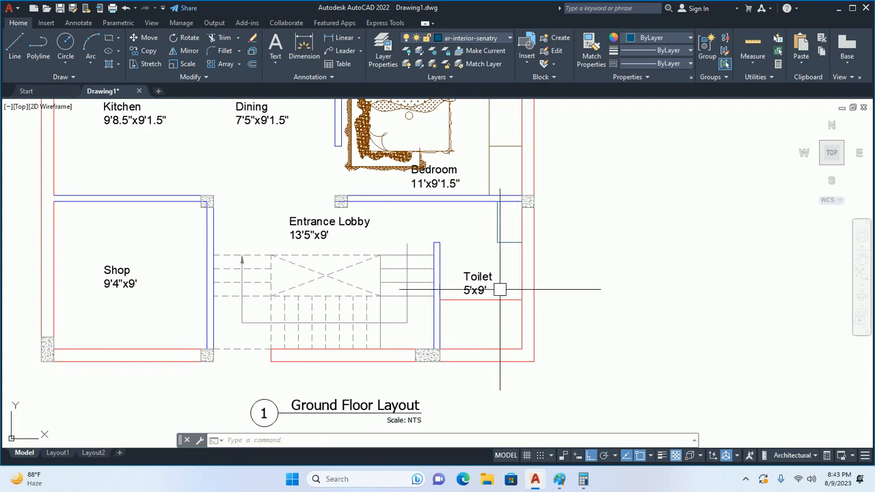
pyautogui.scroll(2, 497, 292)
pyautogui.write('ma')
pyautogui.press('Return')
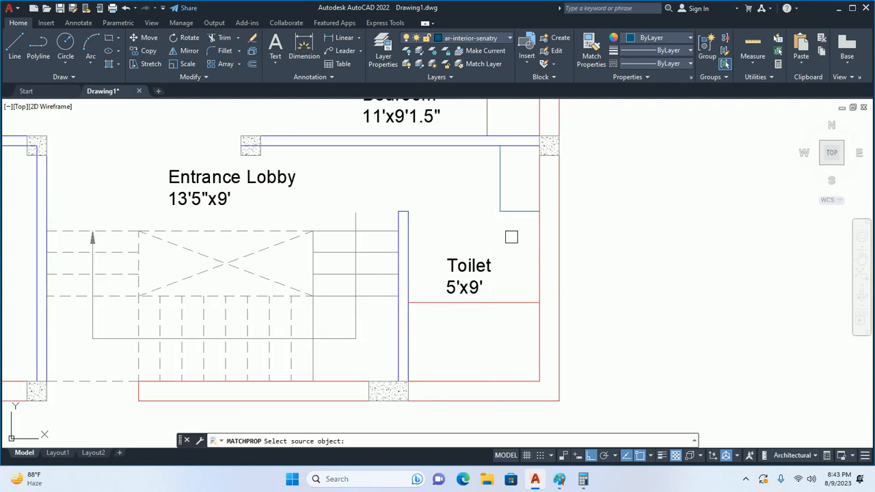
pyautogui.click(509, 296)
pyautogui.click(492, 317)
pyautogui.press('Return')
pyautogui.moveTo(526, 289); pyautogui.dragTo(515, 323, button='middle')
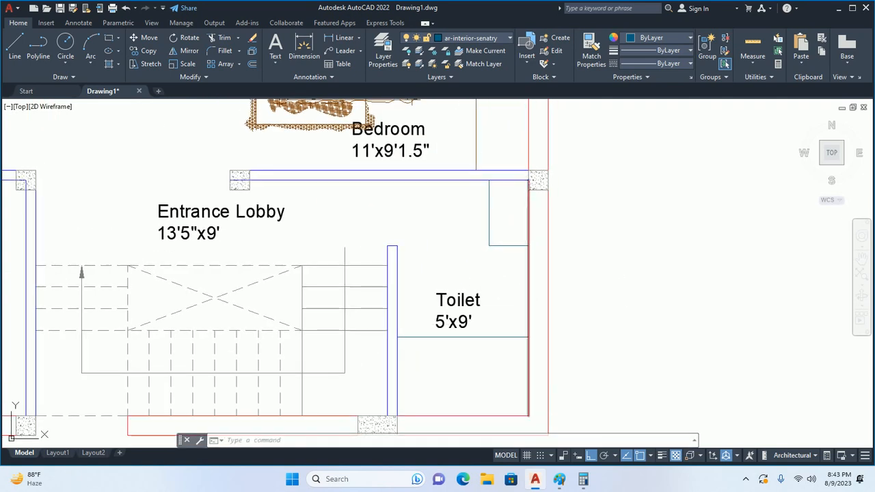
# Offset the Toilet's right inner wall line 6 inches into the room.
pyautogui.write('o')
pyautogui.press('Return')
pyautogui.write('6')
pyautogui.press('Return')
pyautogui.click(524, 280)
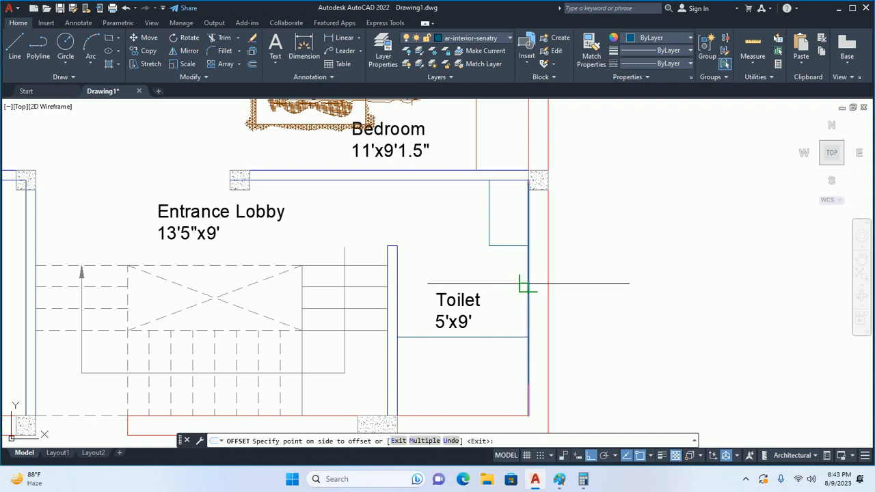
pyautogui.click(521, 315)
pyautogui.press('Return')
# Trim the 6-inch offset line to the corner rectangle and horizontal divider, and cut out the inner wall line between them.
pyautogui.scroll(2, 521, 315)
pyautogui.write('tr')
pyautogui.press('Return')
pyautogui.press('Return')
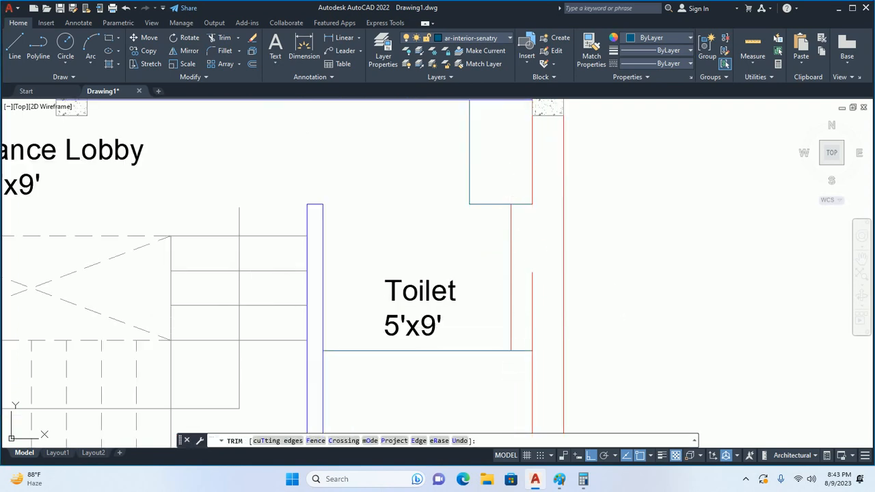
pyautogui.scroll(3, 540, 342)
pyautogui.click(531, 345)
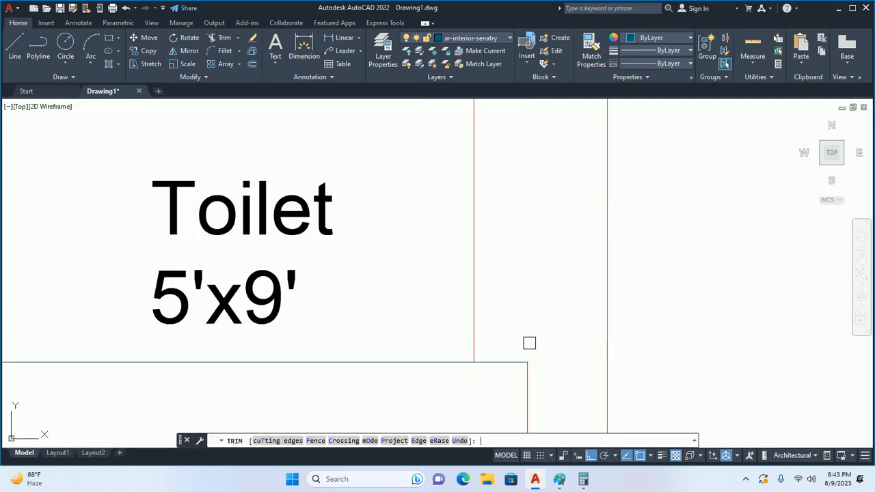
pyautogui.press('Return')
pyautogui.scroll(-3, 569, 294)
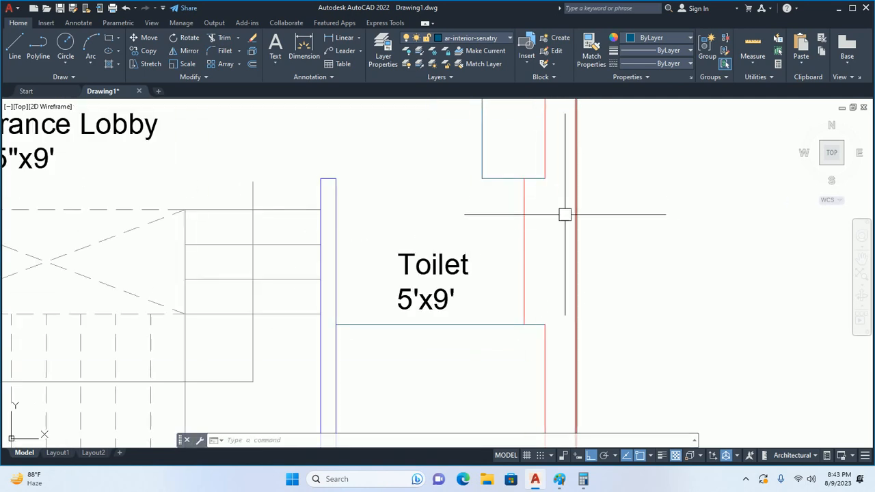
# Draw two short horizontal lines joining the 6-inch offset line to the Toilet's inner wall line at both ends.
pyautogui.write('l')
pyautogui.press('Return')
pyautogui.scroll(2, 525, 183)
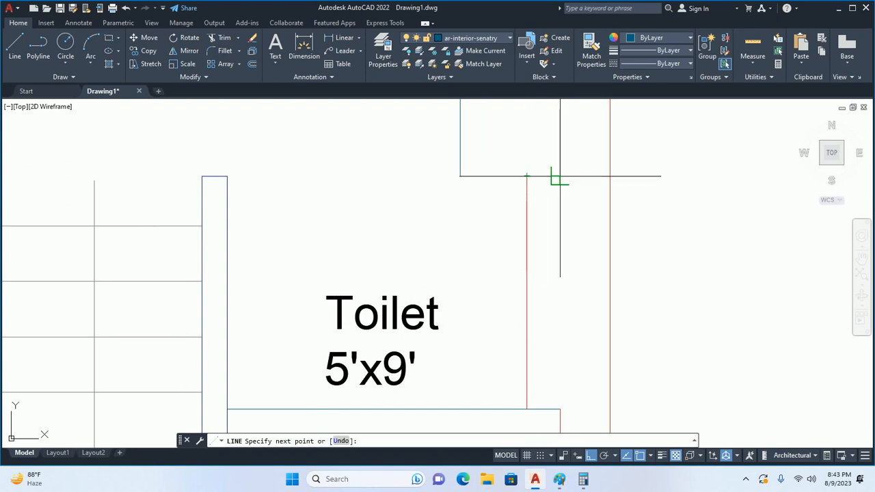
pyautogui.press('Escape')
pyautogui.moveTo(559, 293); pyautogui.dragTo(543, 209, button='middle')
pyautogui.write('l')
pyautogui.press('Return')
pyautogui.click(510, 326)
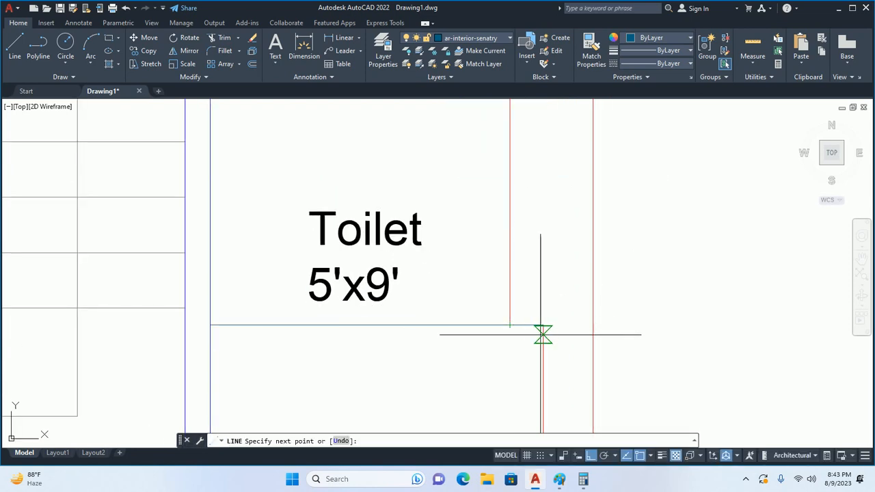
pyautogui.click(543, 325)
pyautogui.press('Return')
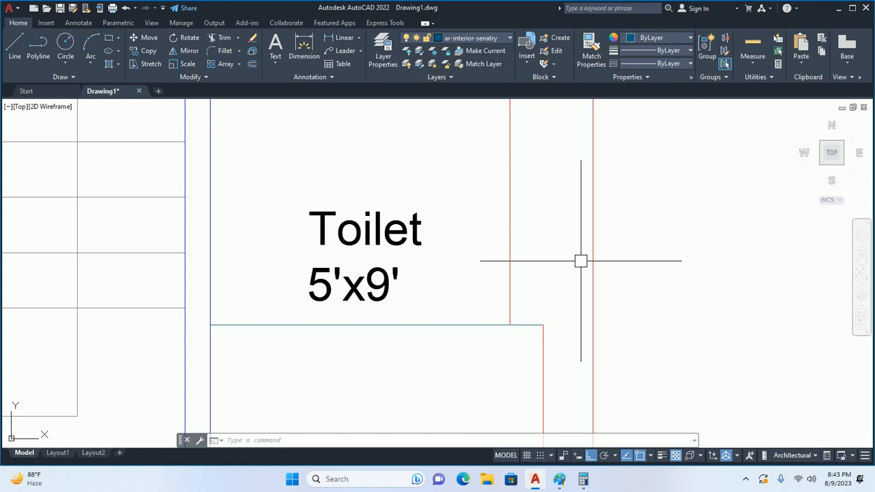
pyautogui.press('Escape')
pyautogui.press('Escape')
pyautogui.press('Escape')
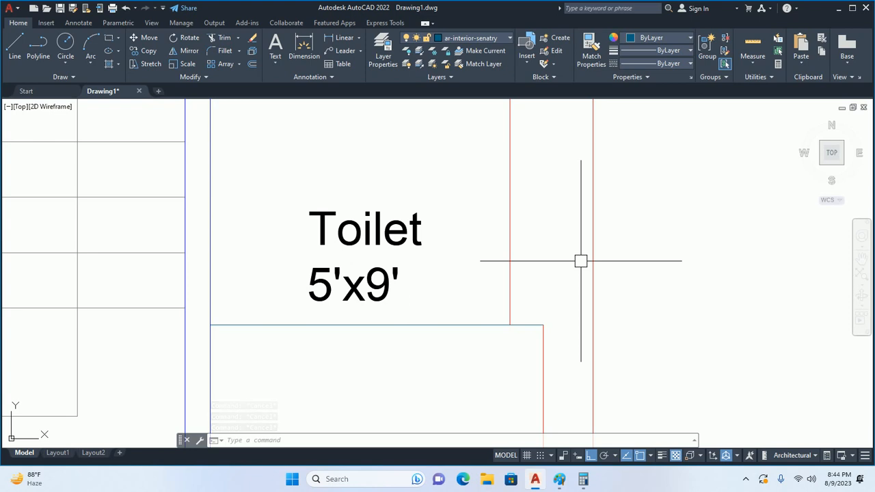
pyautogui.scroll(-3, 580, 260)
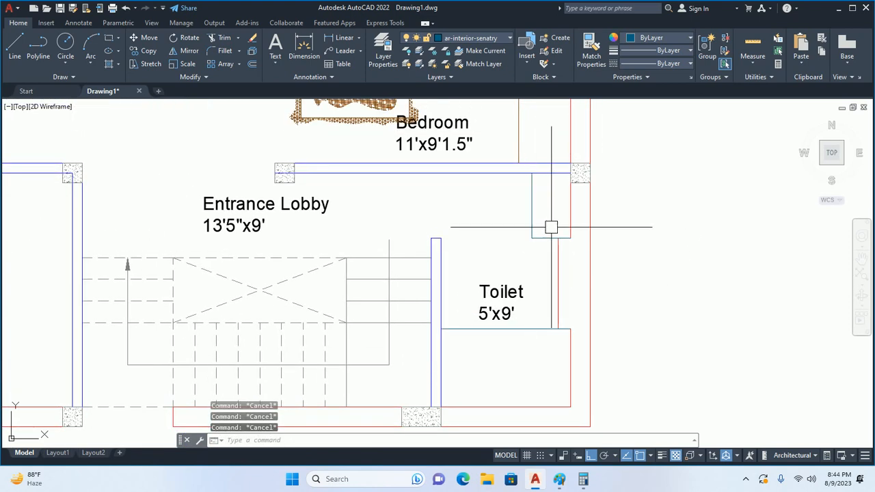
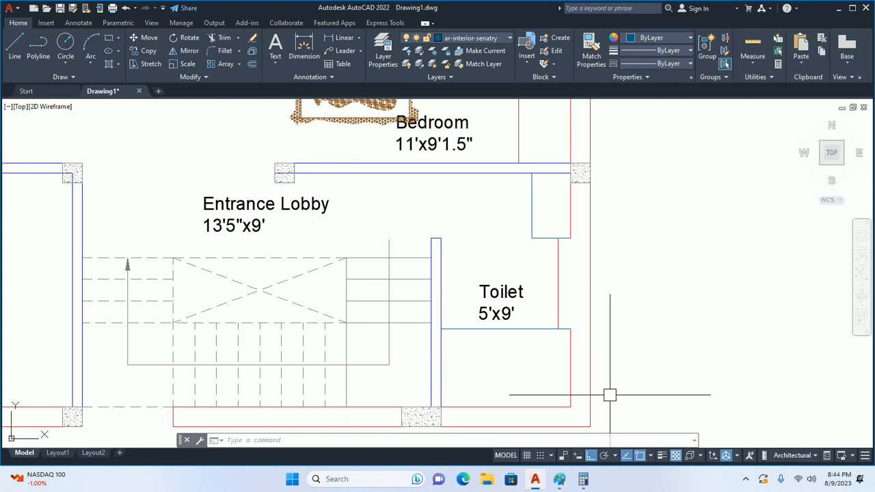
pyautogui.press('Escape')
pyautogui.press('Escape')
pyautogui.scroll(2, 540, 253)
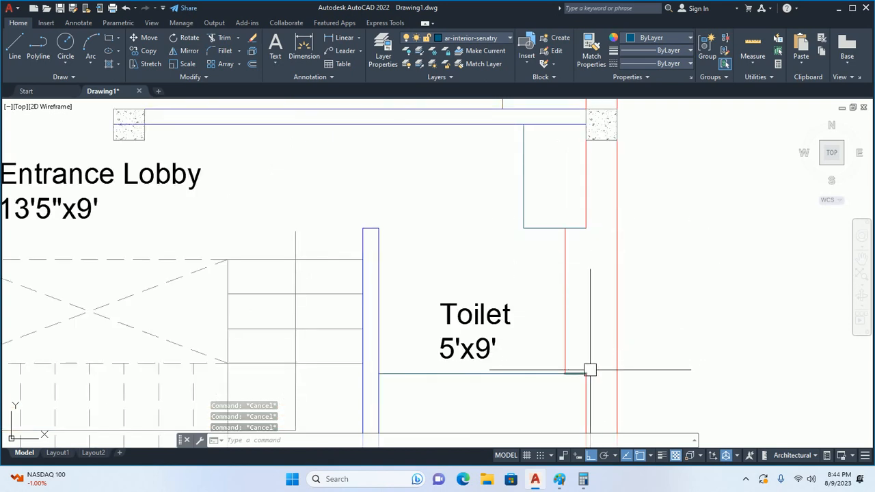
pyautogui.press('Return')
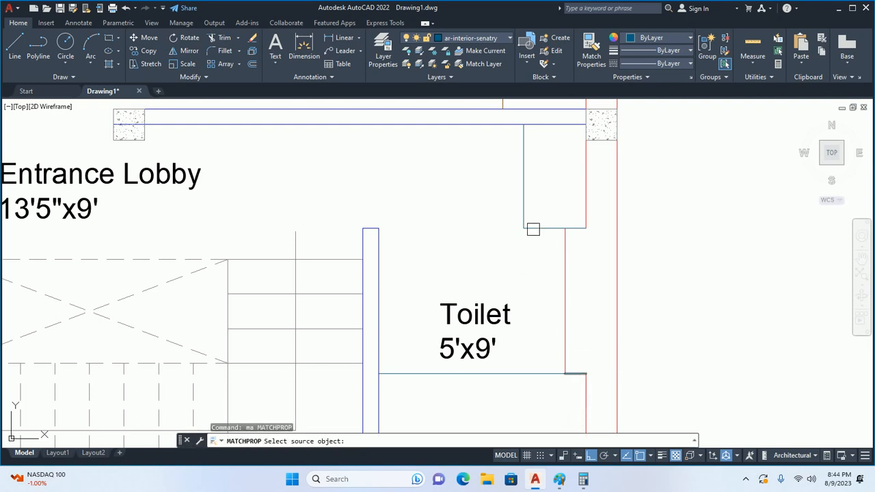
pyautogui.click(545, 213)
pyautogui.press('Escape')
pyautogui.press('Escape')
pyautogui.press('Escape')
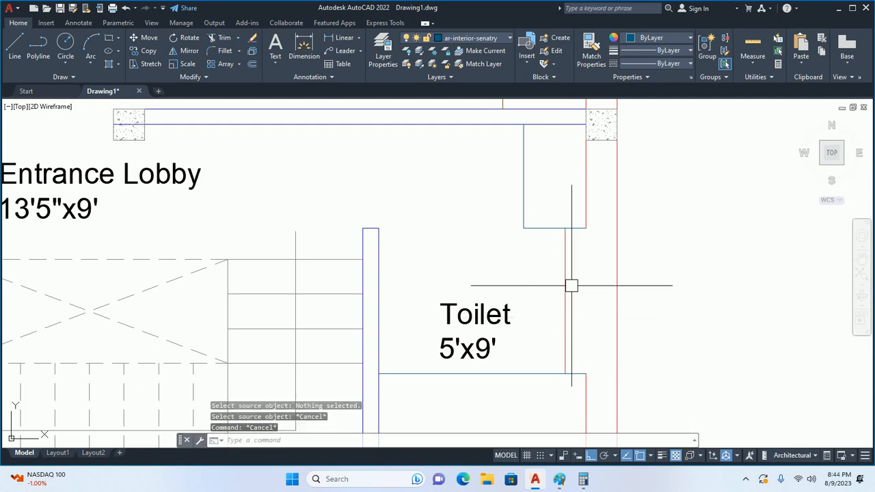
# Match the two short connecting lines to the properties of the 6-inch offset wall line.
pyautogui.press('Return')
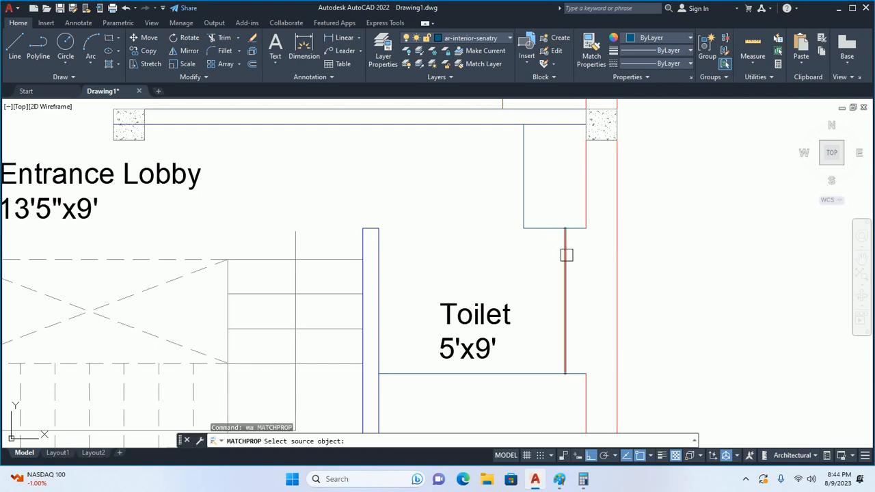
pyautogui.click(567, 253)
pyautogui.click(626, 266)
pyautogui.click(613, 293)
pyautogui.moveTo(570, 373); pyautogui.dragTo(548, 279, button='middle')
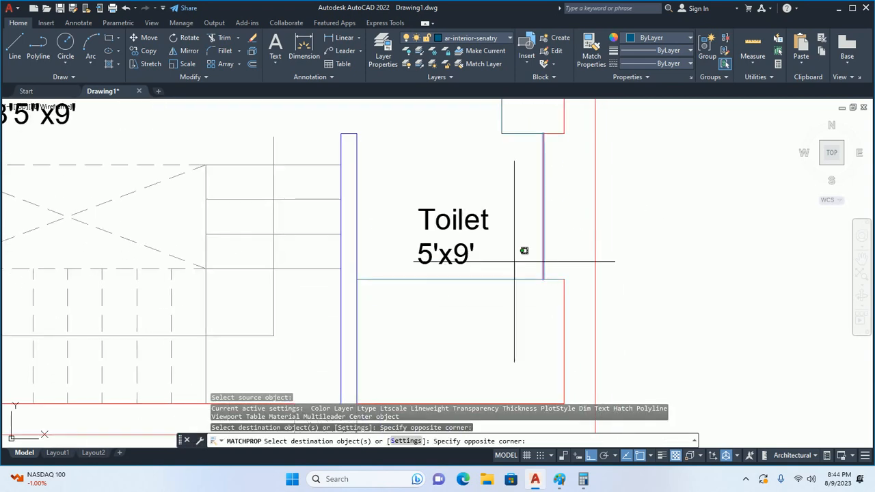
pyautogui.press('Escape')
pyautogui.press('Escape')
pyautogui.press('Escape')
pyautogui.press('Escape')
pyautogui.scroll(-2, 611, 297)
pyautogui.scroll(2, 612, 296)
pyautogui.moveTo(611, 297); pyautogui.dragTo(642, 276, button='middle')
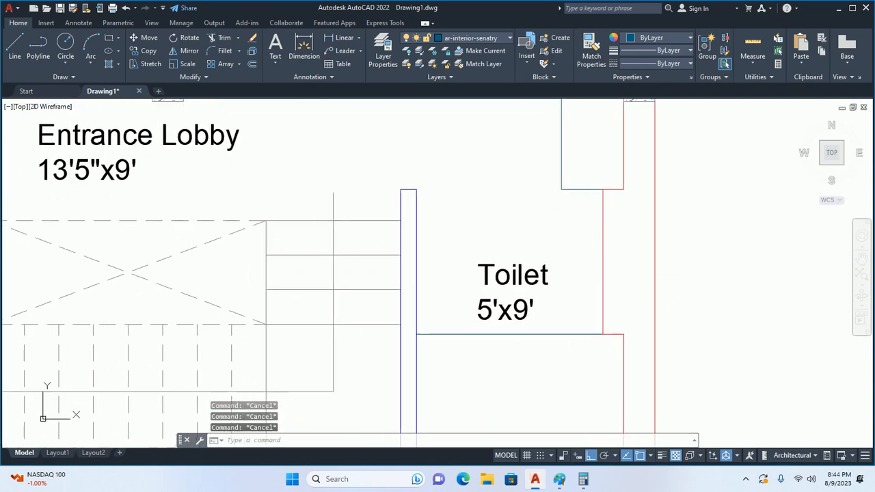
# Move the Toilet room label horizontally to sit close beside the partition wall next to the stairs.
pyautogui.write('m')
pyautogui.press('Return')
pyautogui.click(469, 308)
pyautogui.press('Return')
pyautogui.click(850, 270)
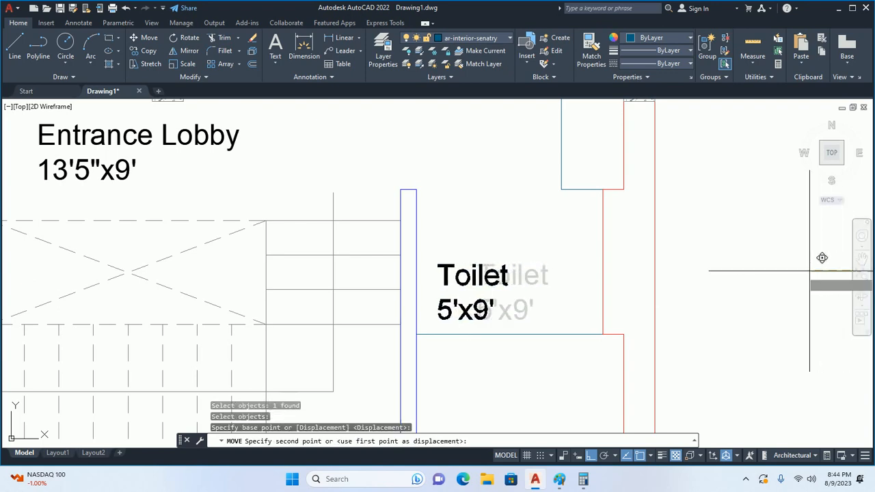
pyautogui.press('Escape')
pyautogui.press('Escape')
pyautogui.scroll(-2, 594, 283)
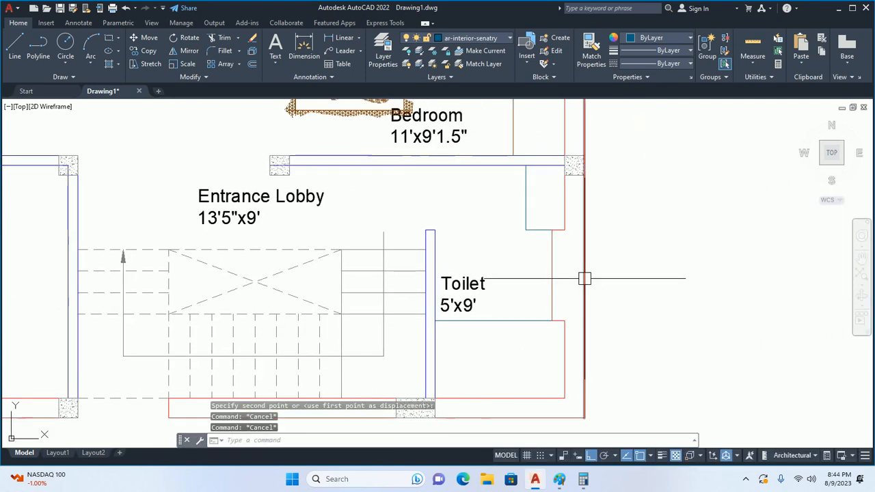
pyautogui.press('Escape')
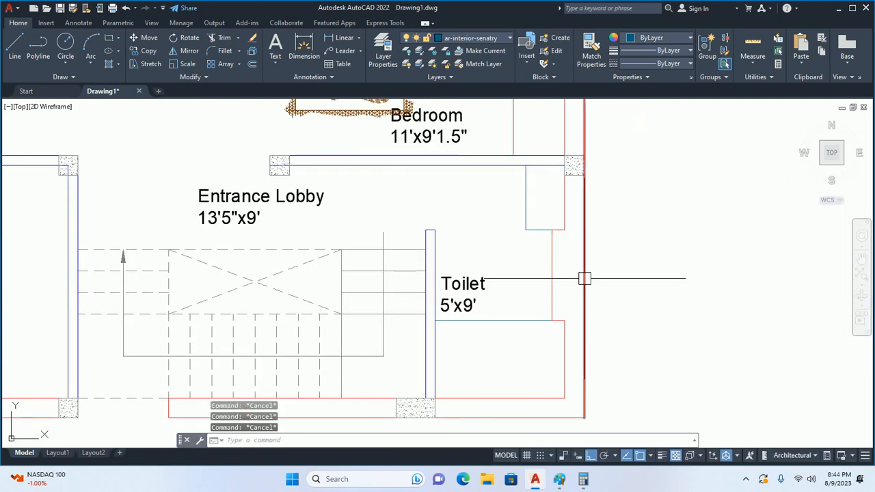
# Open DesignCenter and browse to the blocks of House Designer.dwg.
pyautogui.write('dc')
pyautogui.press('Return')
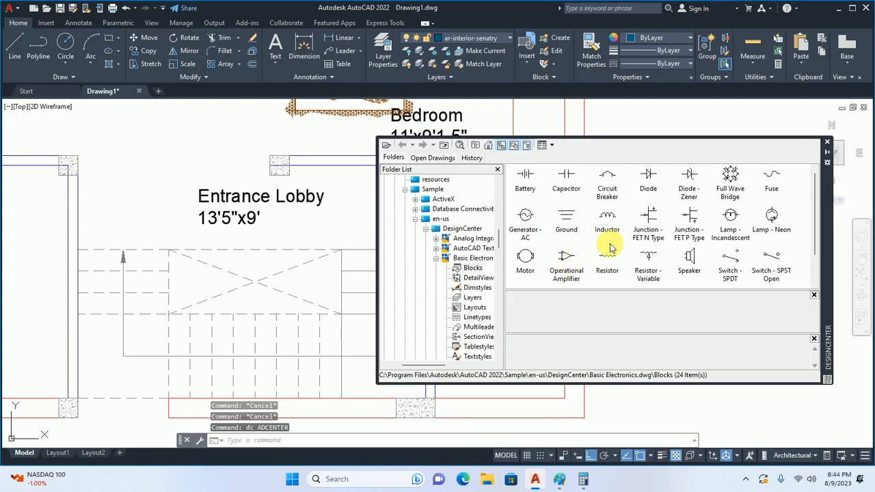
pyautogui.click(443, 146)
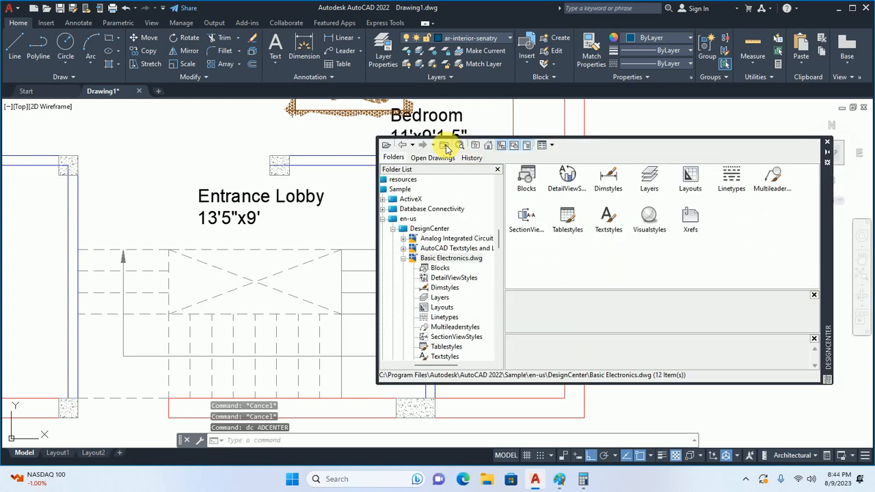
pyautogui.click(443, 145)
pyautogui.click(443, 145)
pyautogui.doubleClick(523, 180)
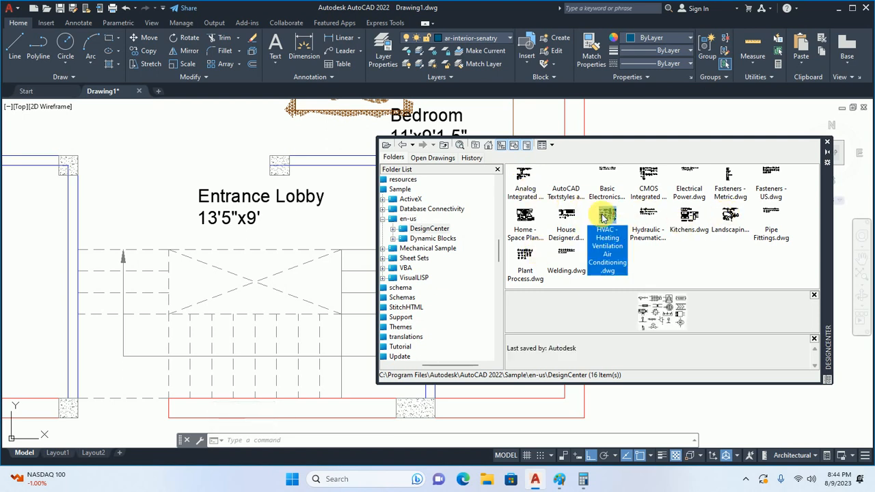
pyautogui.doubleClick(565, 218)
pyautogui.doubleClick(525, 173)
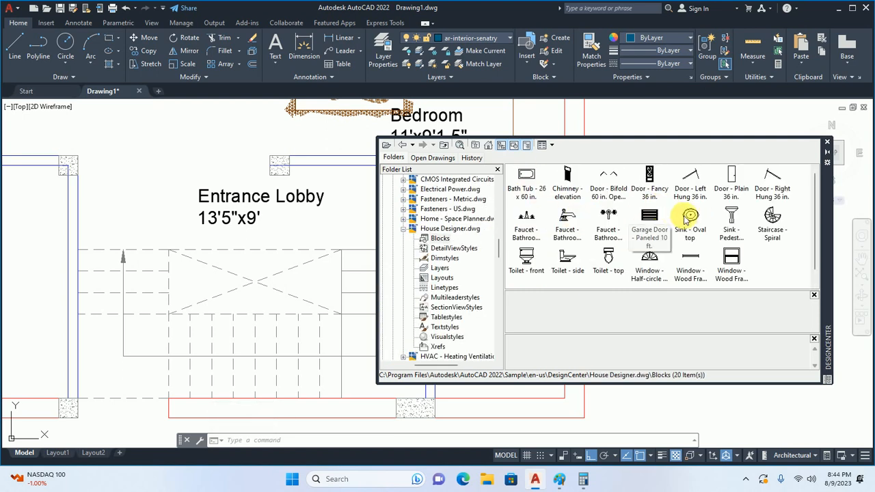
# Insert the Sink - Oval top and Toilet - top blocks outside the plan beside the Bedroom, and close DesignCenter.
pyautogui.moveTo(687, 216); pyautogui.dragTo(651, 118)
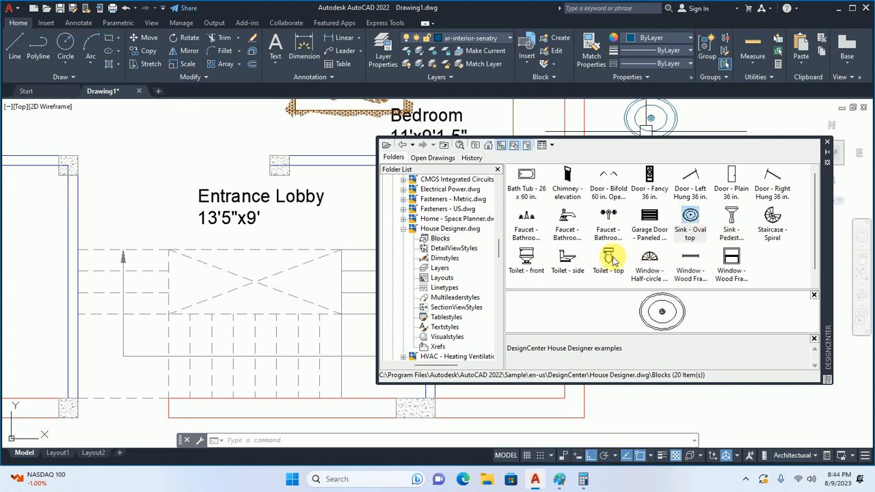
pyautogui.moveTo(608, 254)
pyautogui.mouseDown()
pyautogui.moveTo(722, 108)
pyautogui.moveTo(725, 116)
pyautogui.mouseUp()
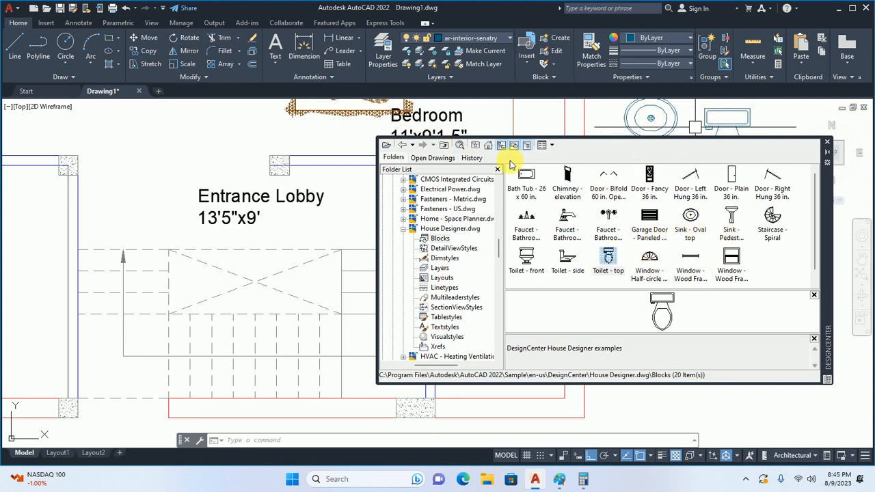
pyautogui.click(829, 145)
pyautogui.moveTo(829, 145); pyautogui.dragTo(736, 195, button='middle')
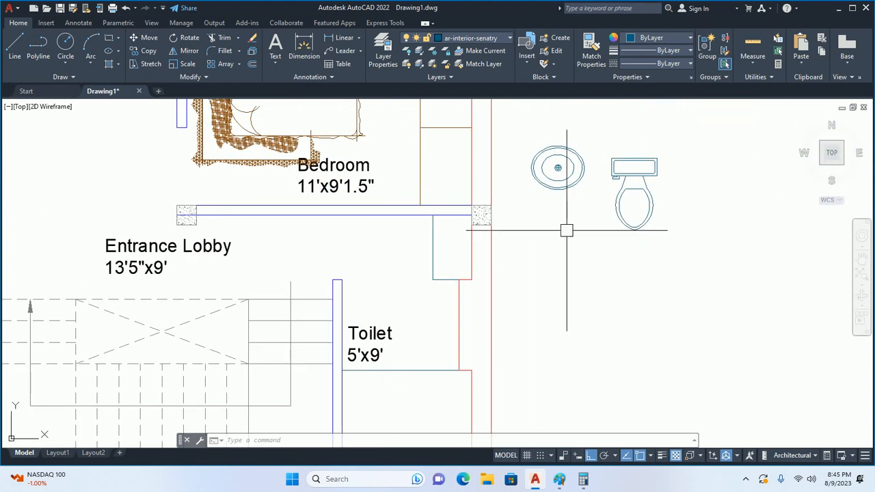
# Rotate the oval sink block a quarter turn about its centre so its long axis is vertical.
pyautogui.write('ro')
pyautogui.press('Return')
pyautogui.click(557, 166)
pyautogui.press('Return')
pyautogui.click(554, 167)
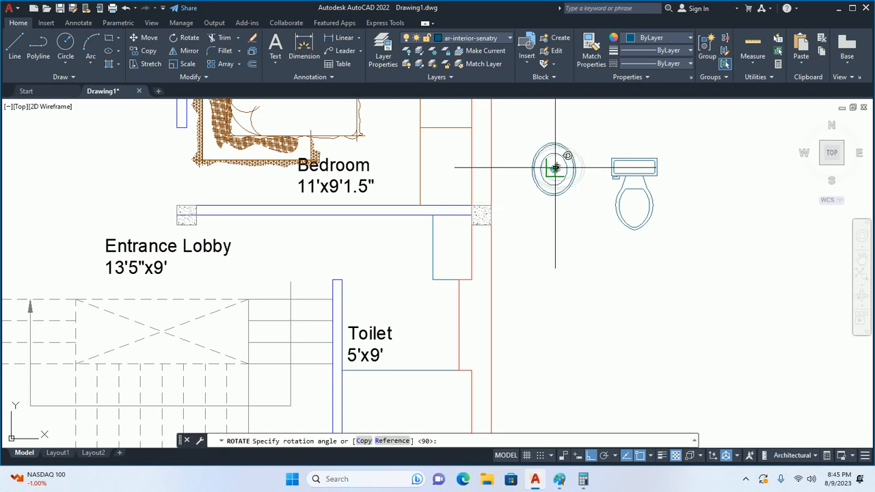
pyautogui.click(567, 271)
# Rotate the toilet block a quarter turn clockwise about the tank so the tank faces the outer wall side.
pyautogui.press('Return')
pyautogui.click(649, 171)
pyautogui.click(615, 198)
pyautogui.press('Return')
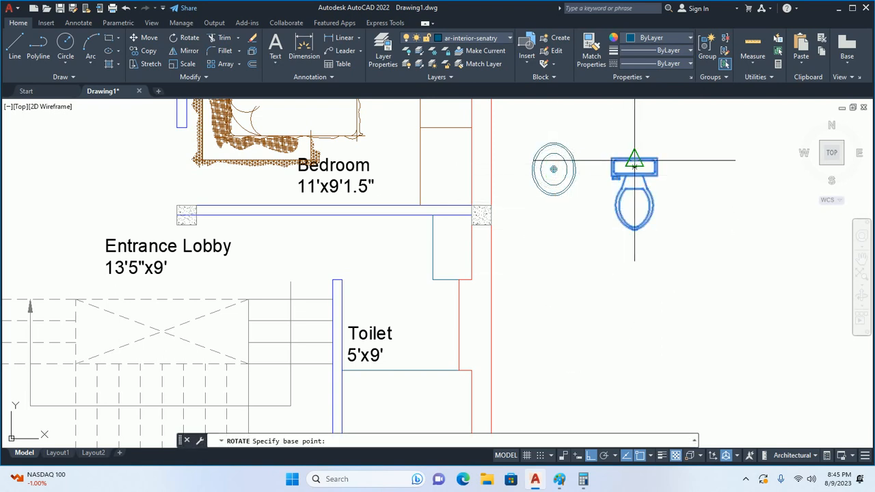
pyautogui.click(634, 164)
pyautogui.click(638, 305)
# Move the toilet block by the midpoint of its tank's front edge onto the midpoint of the 6-inch offset wall line.
pyautogui.moveTo(620, 264); pyautogui.dragTo(578, 321, button='middle')
pyautogui.write('m')
pyautogui.press('Return')
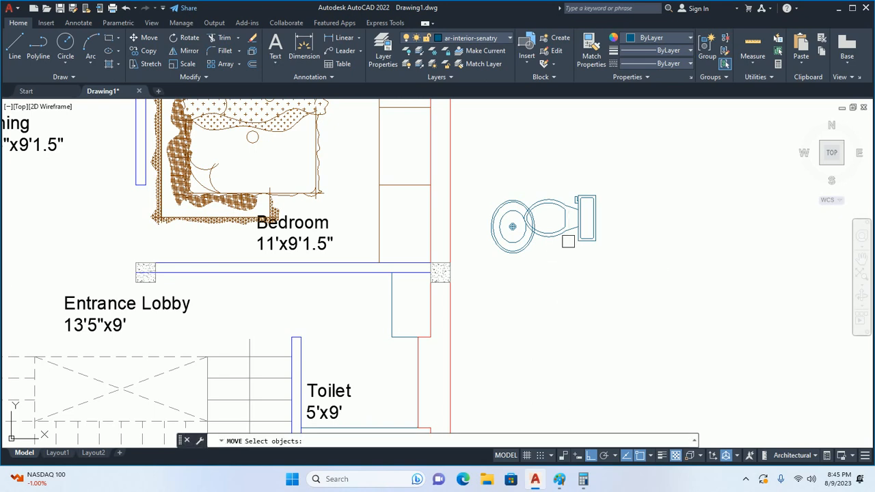
pyautogui.click(565, 227)
pyautogui.click(563, 218)
pyautogui.press('Return')
pyautogui.click(578, 217)
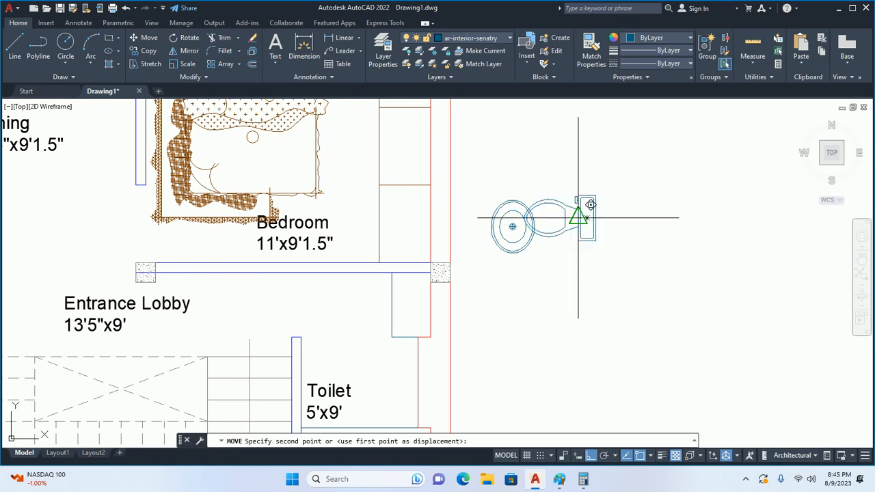
pyautogui.moveTo(503, 311); pyautogui.dragTo(586, 211, button='middle')
pyautogui.click(501, 284)
pyautogui.moveTo(529, 319); pyautogui.dragTo(542, 335, button='middle')
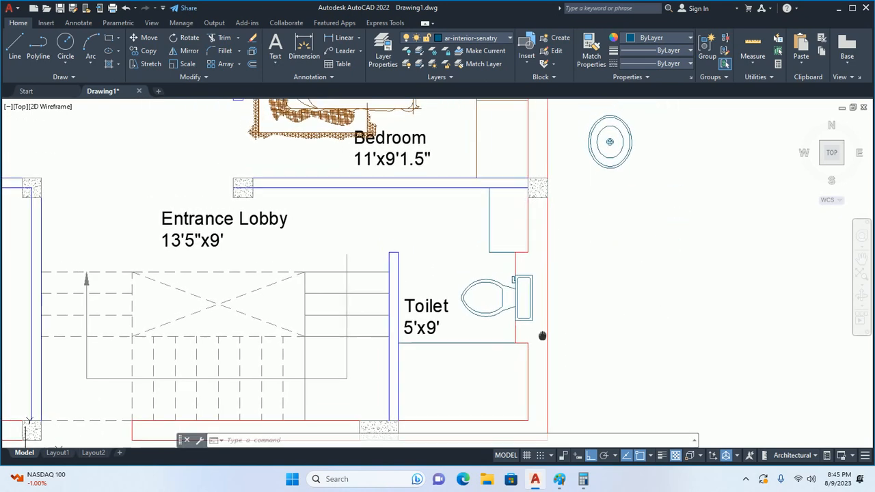
# Open the Toilet - top block definition in the Block Editor.
pyautogui.click(523, 301)
pyautogui.scroll(4, 523, 304)
pyautogui.write('be')
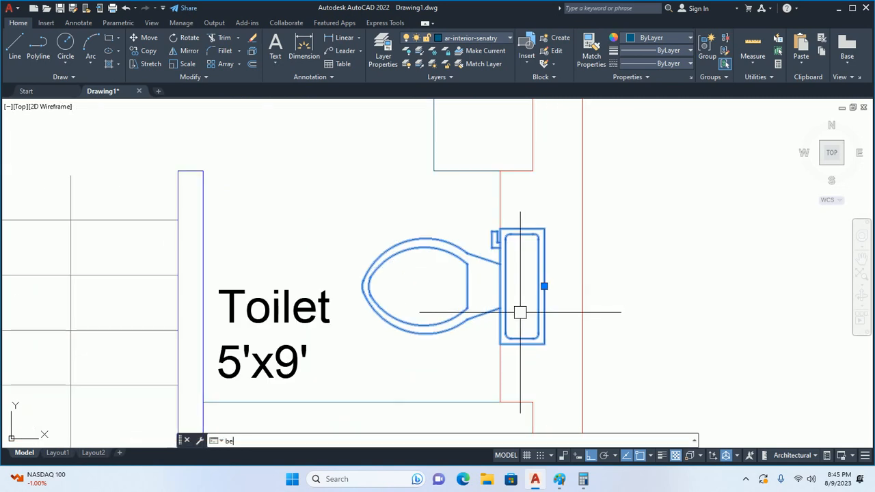
pyautogui.press('Return')
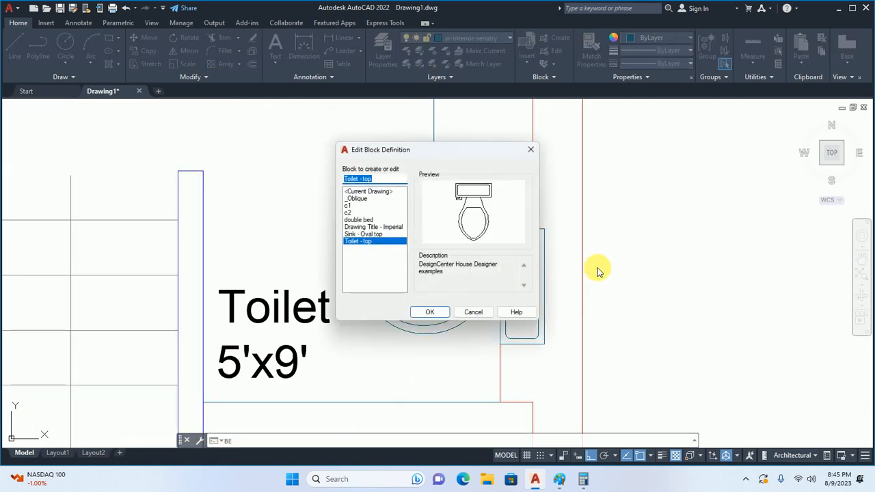
pyautogui.click(425, 311)
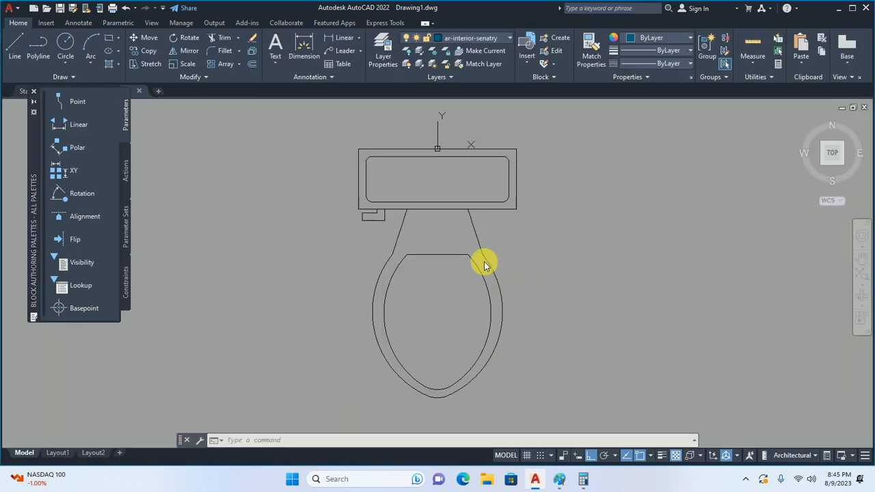
# Delete the toilet's tank outlines and flush lever from the block.
pyautogui.click(264, 134)
pyautogui.click(674, 240)
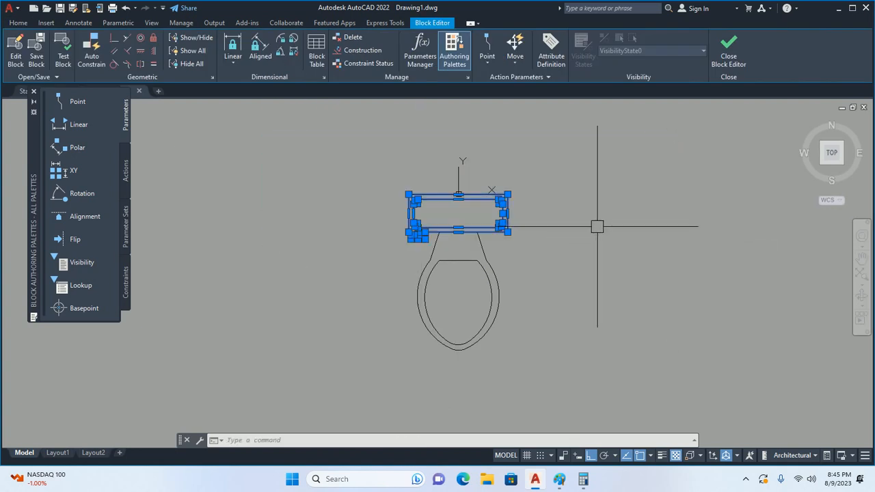
pyautogui.press('Delete')
# Draw a vertical line up from the bowl's outermost side and a horizontal line across the open neck ends extending past it.
pyautogui.moveTo(450, 257); pyautogui.dragTo(465, 283, button='middle')
pyautogui.write('l')
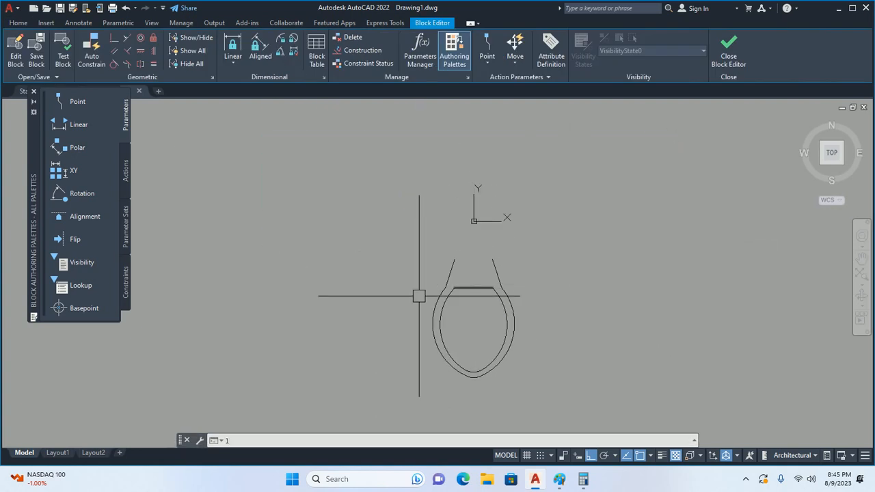
pyautogui.press('Return')
pyautogui.scroll(5, 424, 250)
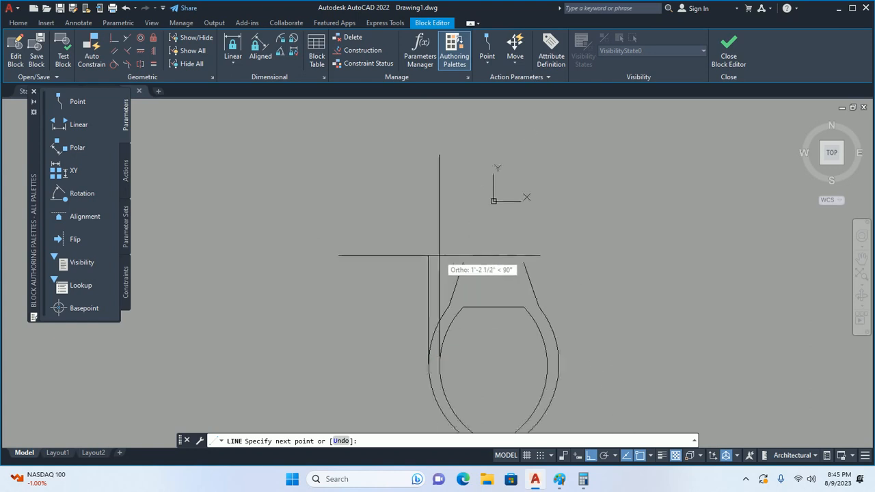
pyautogui.click(671, 299)
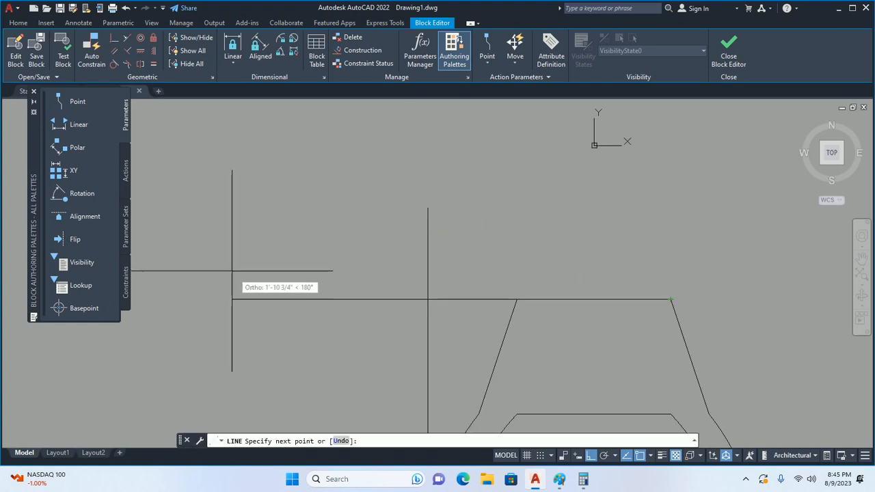
pyautogui.click(236, 299)
pyautogui.press('Return')
# Trim the overhanging horizontal line beyond the bowl's neck and the part of the vertical line above it.
pyautogui.write('tr')
pyautogui.press('Return')
pyautogui.click(388, 295)
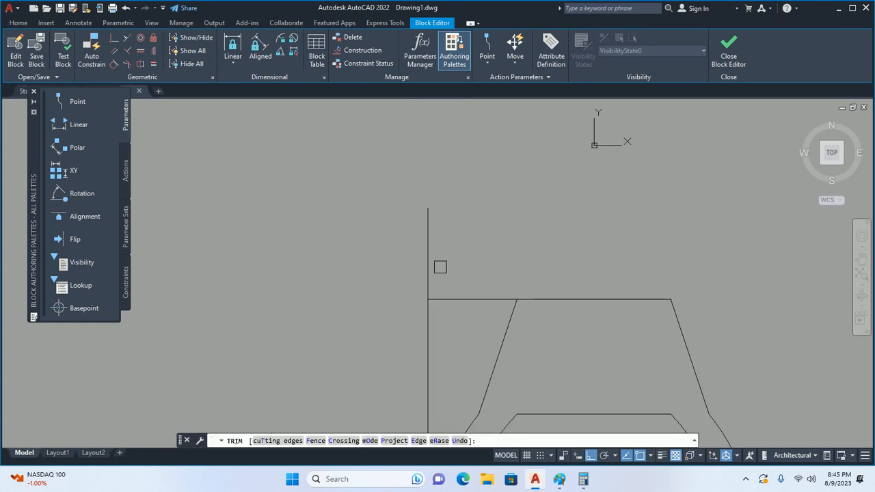
pyautogui.click(428, 267)
pyautogui.click(466, 299)
pyautogui.scroll(-6, 486, 291)
pyautogui.moveTo(471, 299); pyautogui.dragTo(425, 239, button='middle')
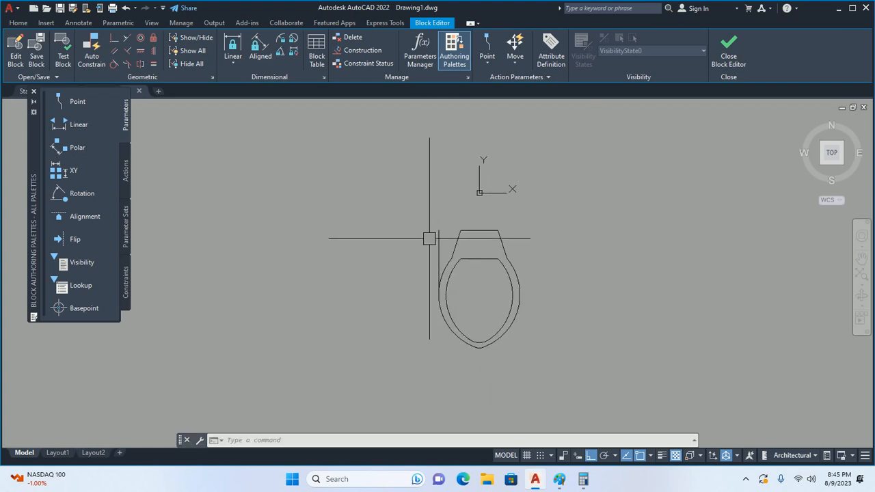
pyautogui.press('Escape')
# Mirror the vertical side line across the bowl's vertical centreline, keeping the original.
pyautogui.write('mi')
pyautogui.press('Return')
pyautogui.press('Return')
pyautogui.click(479, 231)
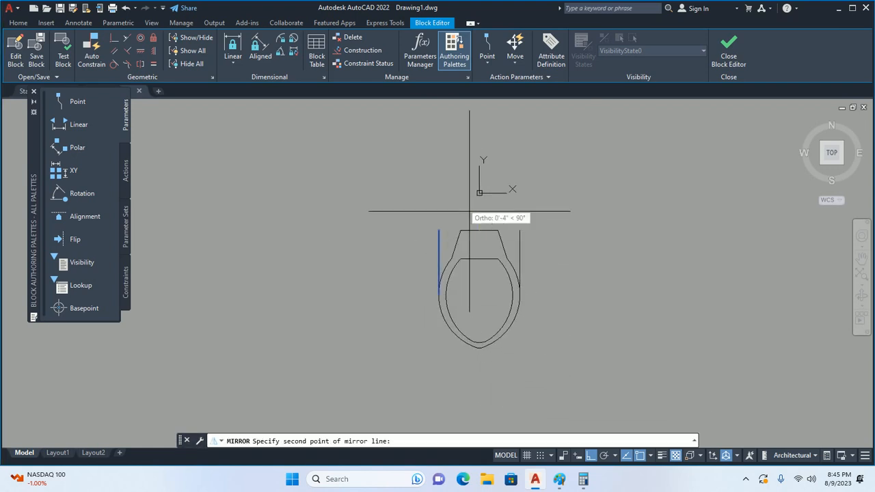
pyautogui.click(470, 212)
pyautogui.press('Return')
# Extend the neck's end line to both vertical side lines and remove the outer bowl curves between neck and sides.
pyautogui.scroll(2, 489, 233)
pyautogui.write('ex')
pyautogui.press('Return')
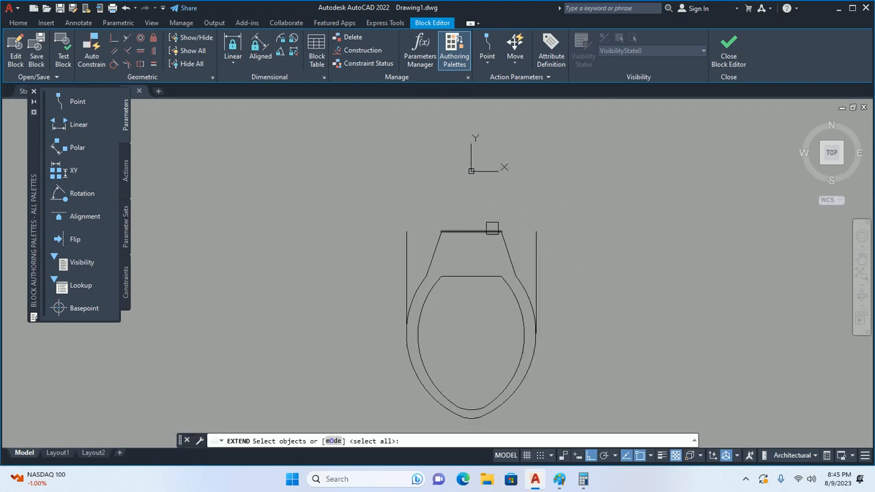
pyautogui.press('Return')
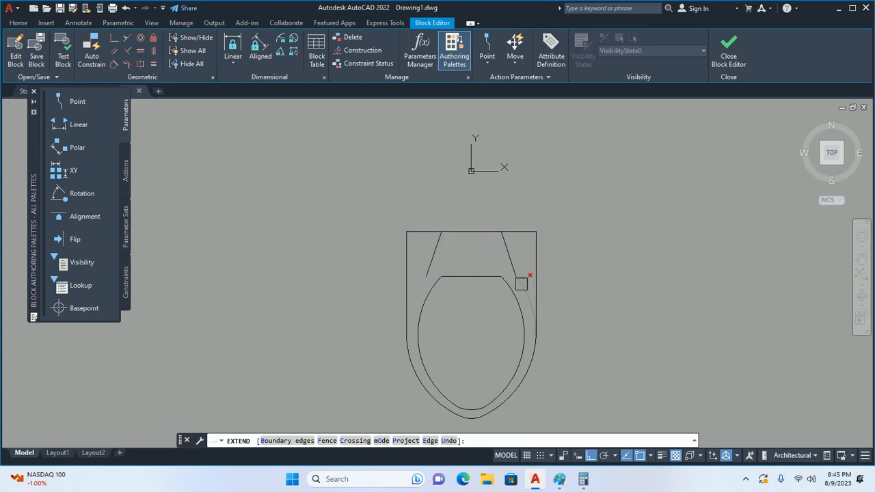
pyautogui.press('Escape')
# Delete the two slanted neck lines from the toilet block.
pyautogui.click(510, 254)
pyautogui.click(431, 265)
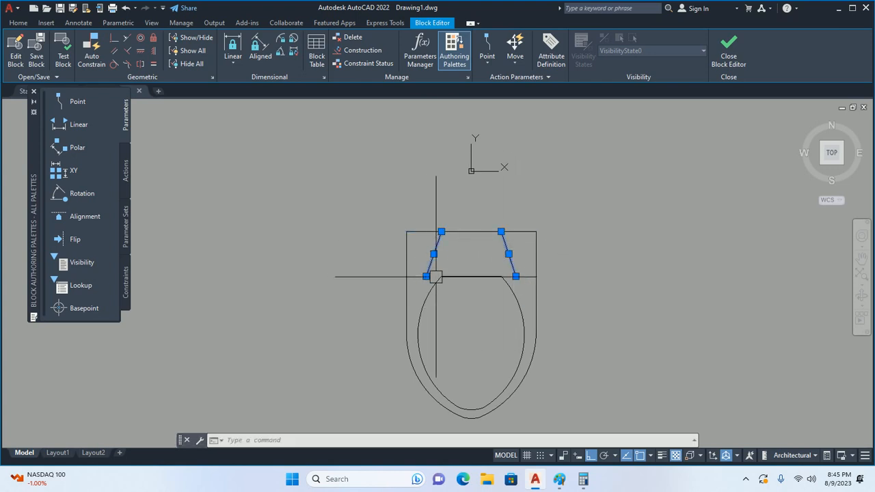
pyautogui.press('Delete')
pyautogui.scroll(-3, 460, 299)
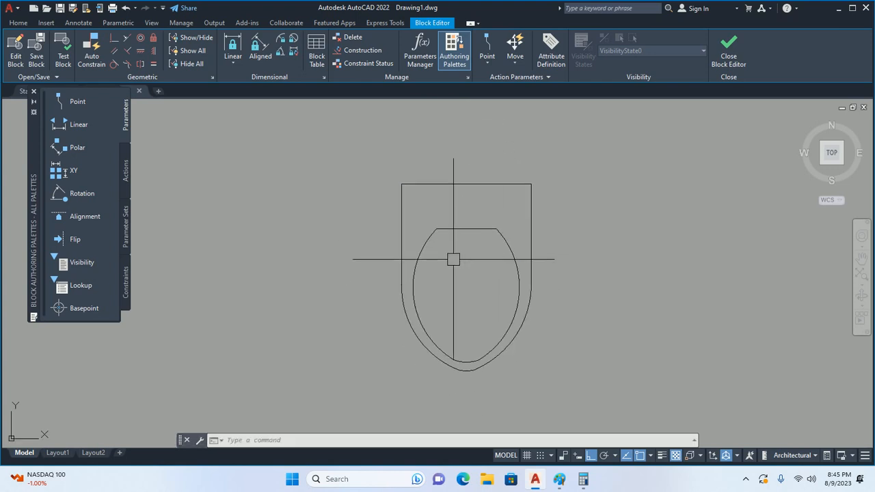
# Close the Block Editor and save the changes to the toilet block.
pyautogui.click(728, 49)
pyautogui.click(382, 213)
pyautogui.scroll(-3, 496, 273)
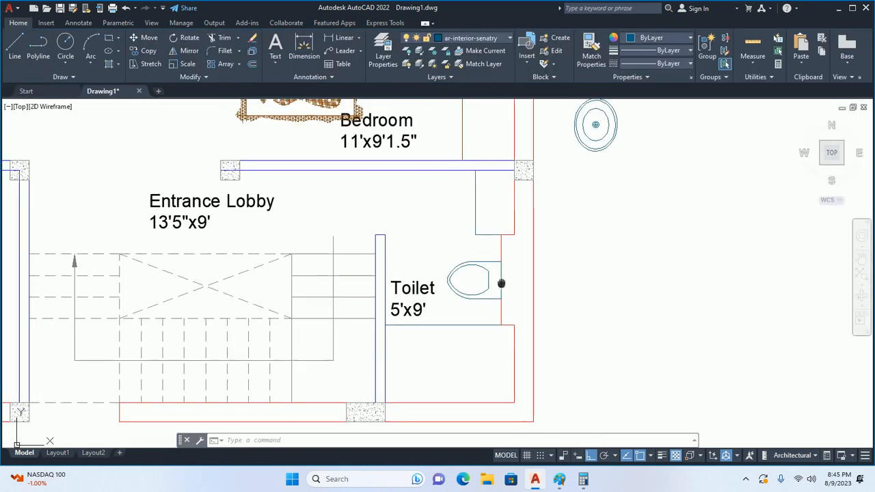
pyautogui.scroll(4, 482, 309)
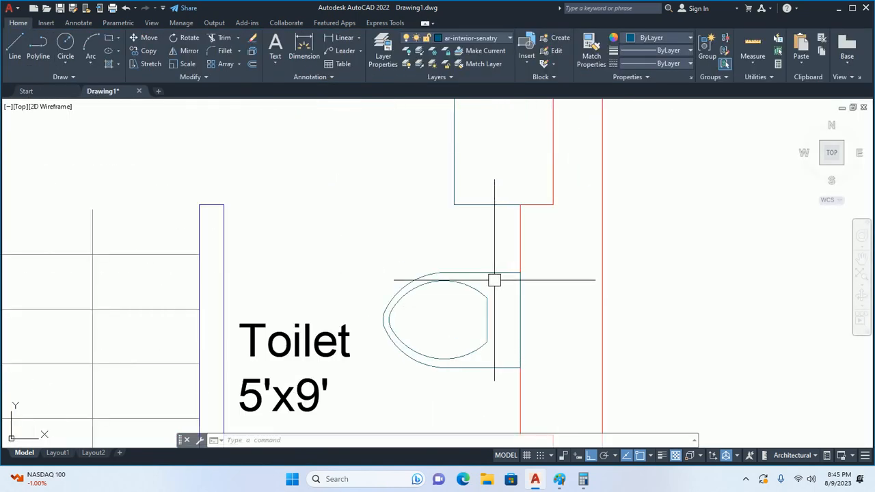
pyautogui.scroll(-4, 485, 249)
# Offset the horizontal line below the toilet by 1.5 inches towards the toilet to make a thin partition.
pyautogui.write('o')
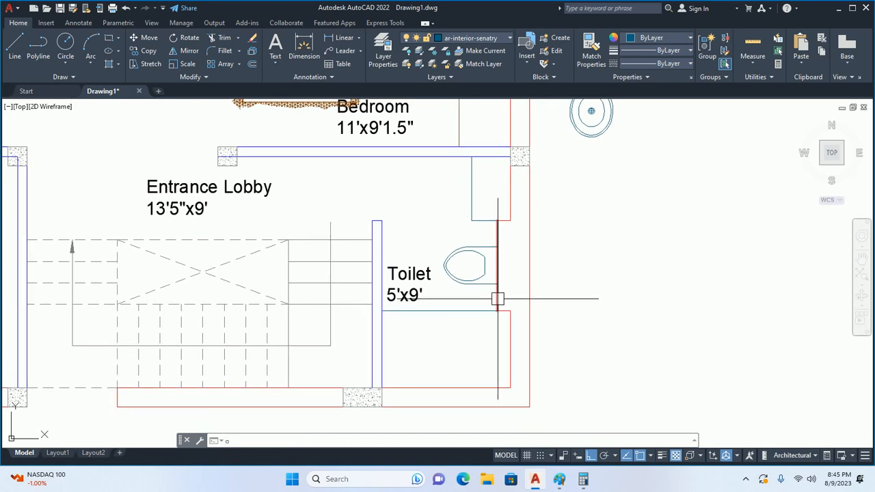
pyautogui.press('Return')
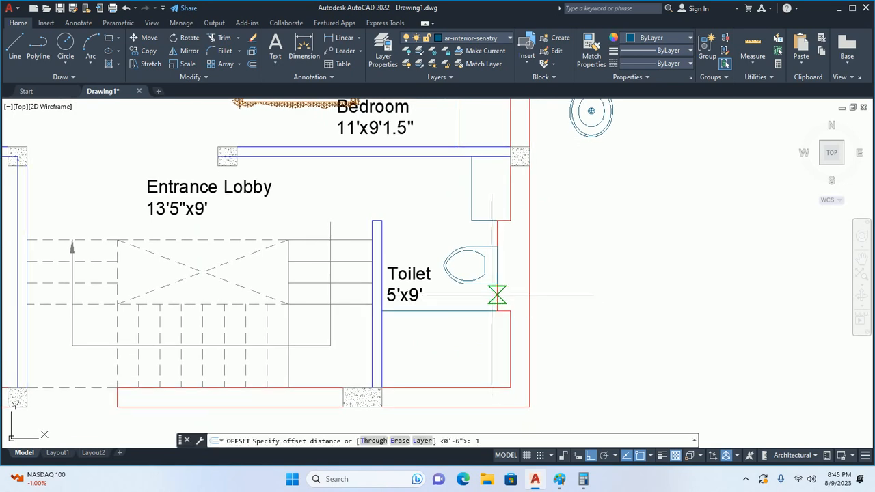
pyautogui.write('1.5')
pyautogui.press('Return')
pyautogui.scroll(3, 497, 301)
pyautogui.click(467, 308)
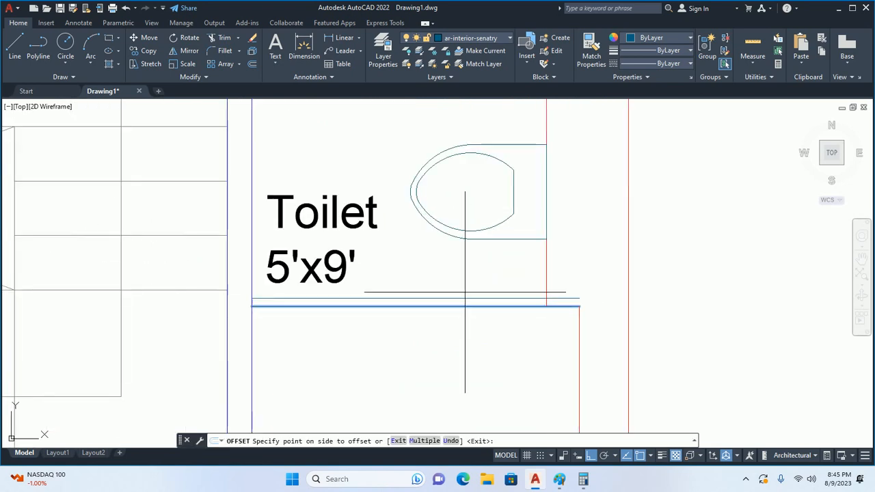
pyautogui.click(478, 301)
pyautogui.press('Escape')
# Trim the partition line's end that runs past the 6-inch offset wall line.
pyautogui.scroll(2, 517, 304)
pyautogui.write('tr')
pyautogui.press('Return')
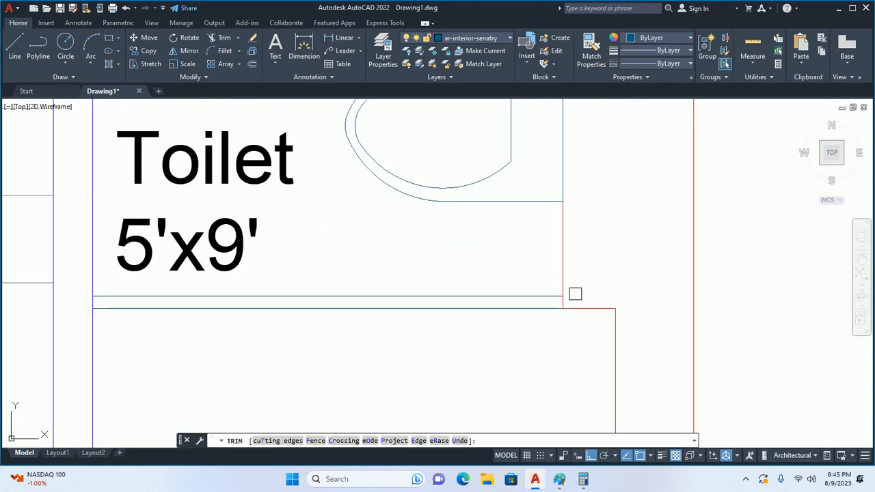
pyautogui.scroll(-4, 470, 274)
pyautogui.moveTo(470, 274); pyautogui.dragTo(469, 263, button='middle')
# Offset the inner face of the Toilet's stair-side wall into the room, across the partition.
pyautogui.write('o')
pyautogui.press('Return')
pyautogui.press('Return')
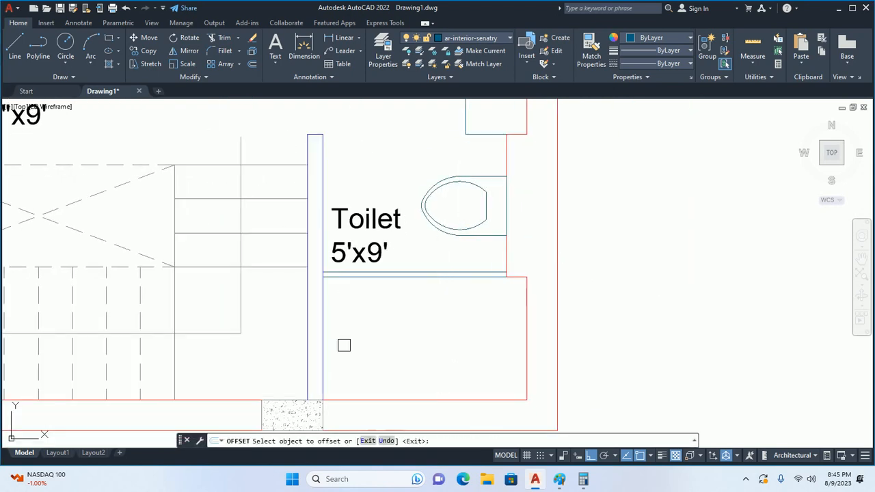
pyautogui.click(324, 354)
pyautogui.click(391, 345)
# Trim the offset line and both partition lines to leave a closed partition end and an opening beside the stair-side wall.
pyautogui.write('tr')
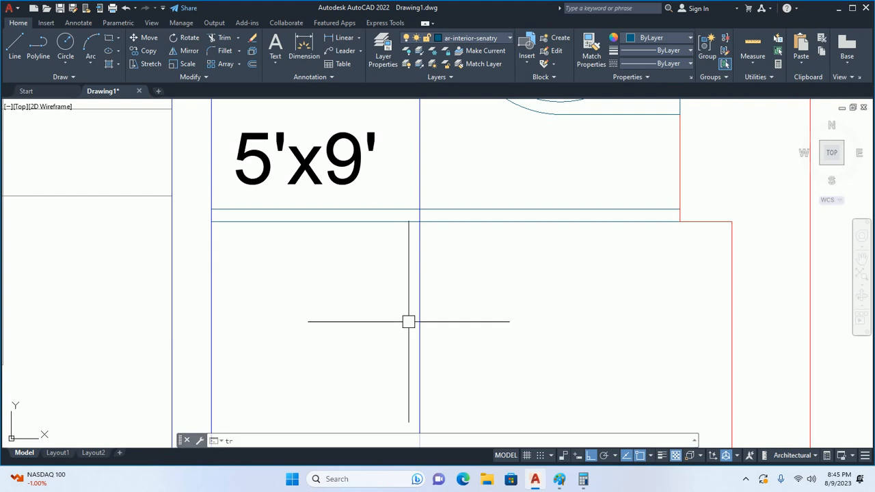
pyautogui.press('Return')
pyautogui.click(417, 318)
pyautogui.click(386, 241)
pyautogui.click(418, 181)
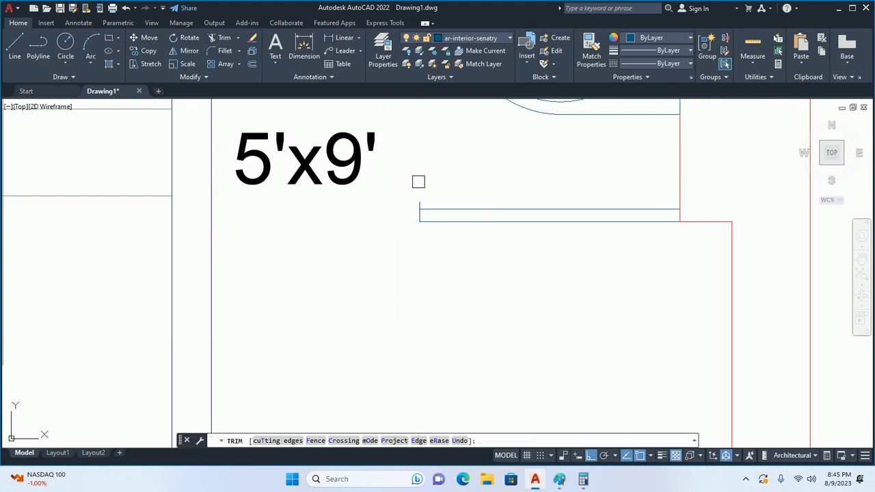
pyautogui.scroll(-5, 420, 179)
pyautogui.scroll(7, 423, 194)
pyautogui.scroll(-5, 406, 205)
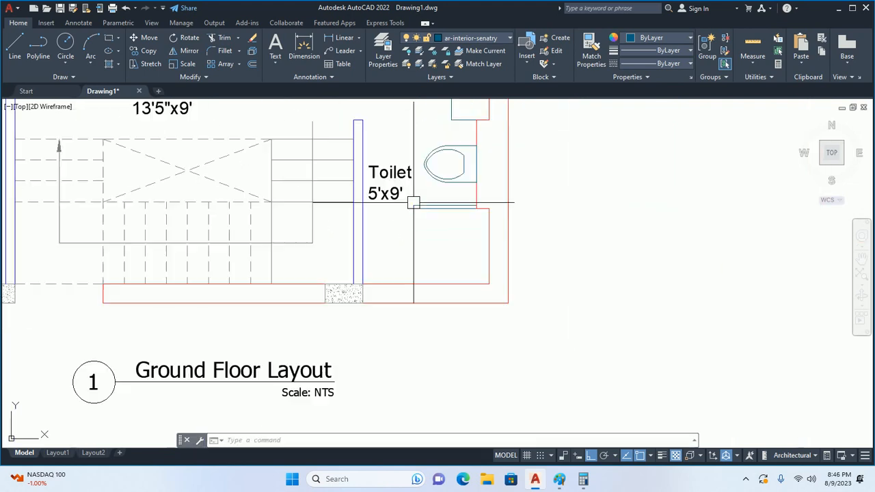
# Delete the leftover piece of the offset wall line above the partition in the Toilet.
pyautogui.click(406, 259)
pyautogui.press('Escape')
pyautogui.click(409, 270)
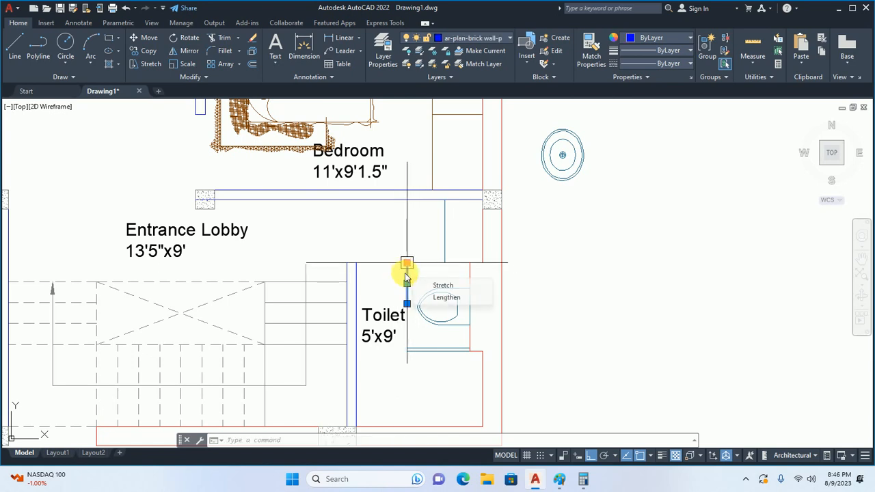
pyautogui.press('Delete')
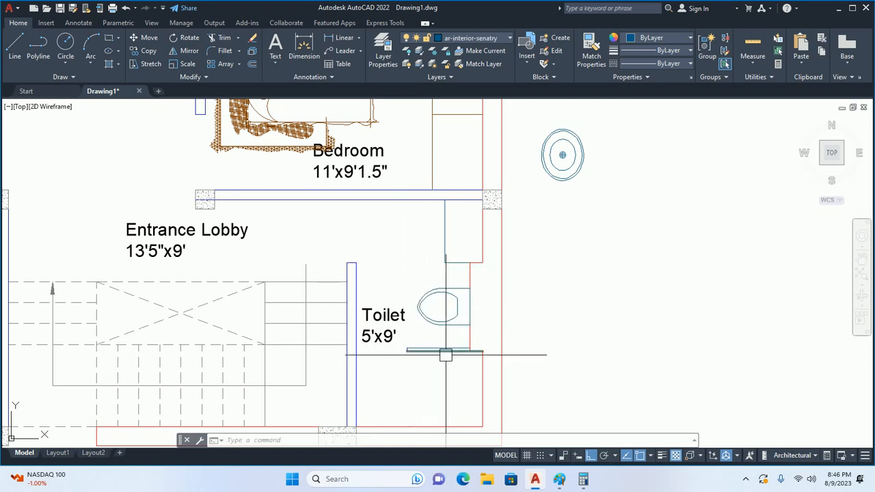
pyautogui.moveTo(447, 354); pyautogui.dragTo(524, 344, button='middle')
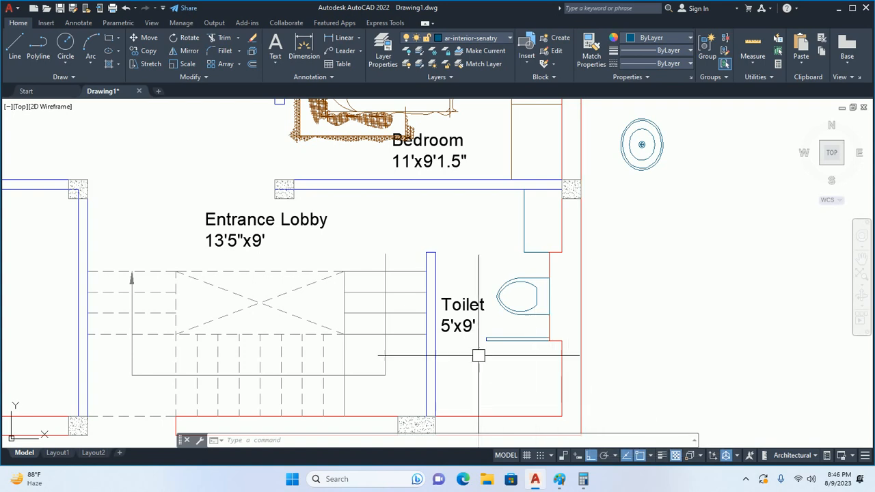
pyautogui.press('Escape')
pyautogui.press('Escape')
pyautogui.press('Escape')
# Scale the sink block by a factor of about 0.75 from the centre of its drain.
pyautogui.moveTo(564, 198); pyautogui.dragTo(495, 277, button='middle')
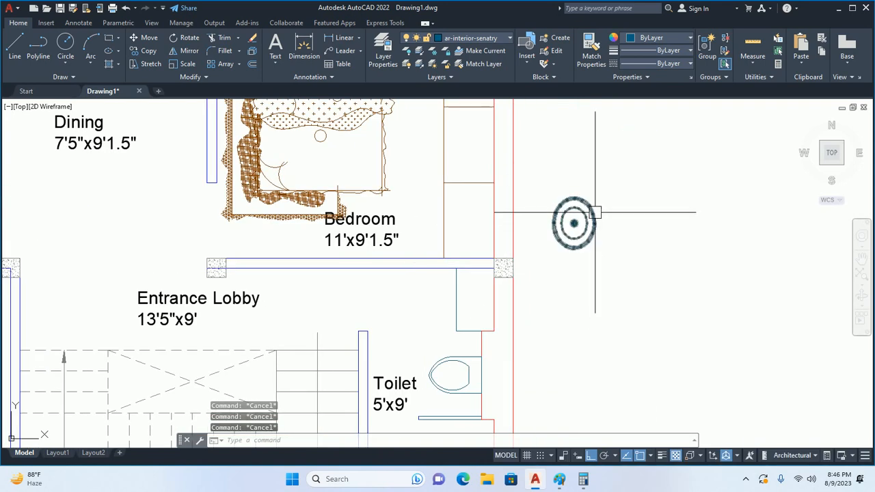
pyautogui.write('sc')
pyautogui.press('Return')
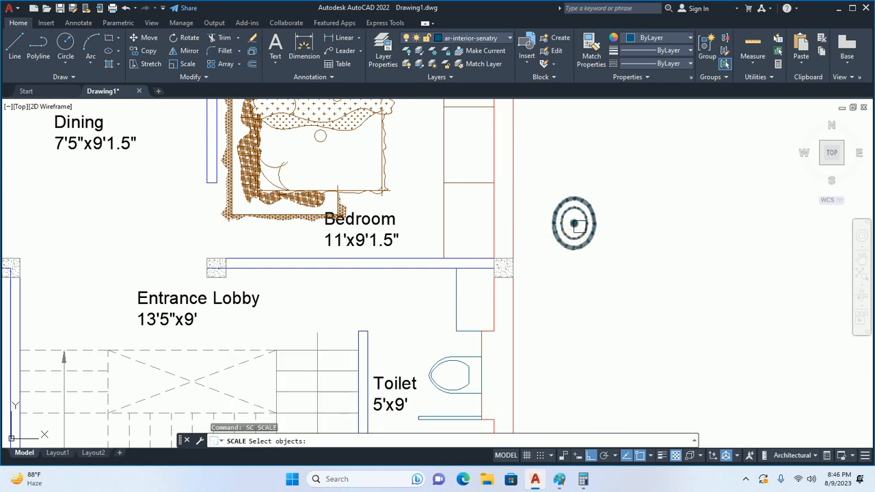
pyautogui.click(573, 234)
pyautogui.press('Return')
pyautogui.click(573, 223)
pyautogui.write('.7')
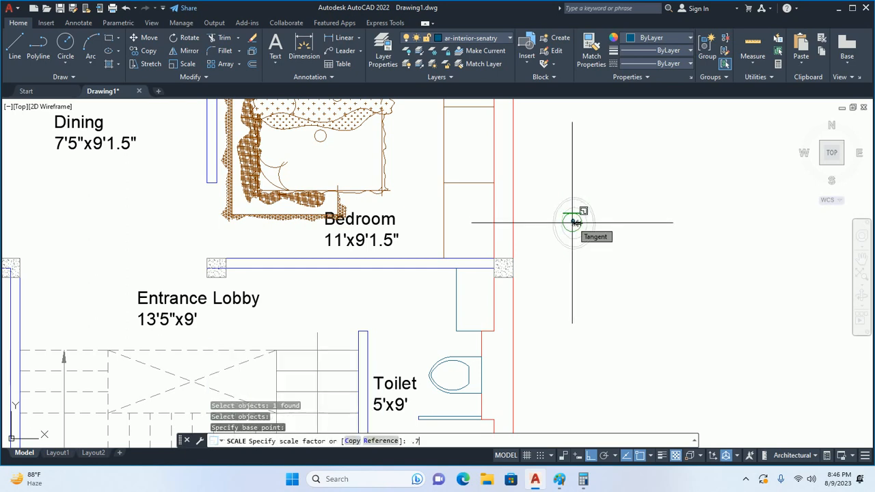
pyautogui.press('Return')
# Move the sink block by its outermost side point onto the midpoint of the wall line behind the Toilet counter.
pyautogui.write('m')
pyautogui.press('Return')
pyautogui.click(578, 221)
pyautogui.press('Return')
pyautogui.scroll(4, 599, 220)
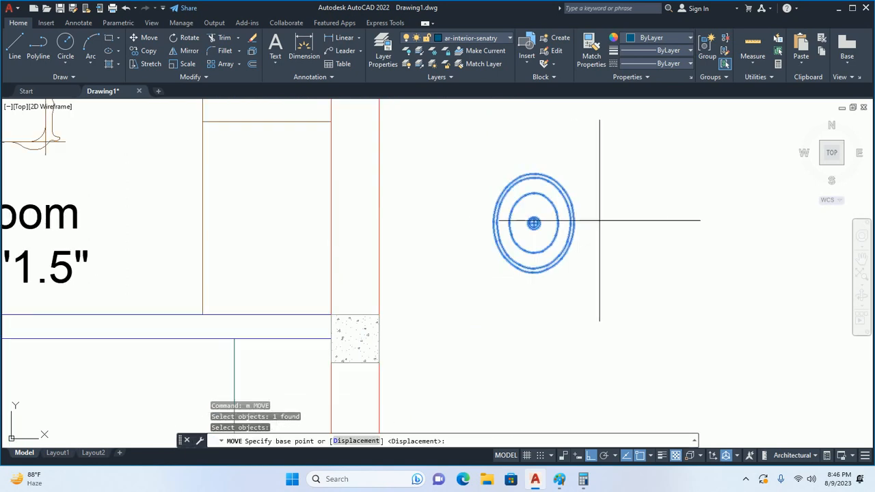
pyautogui.click(573, 222)
pyautogui.moveTo(561, 252); pyautogui.dragTo(542, 160, button='middle')
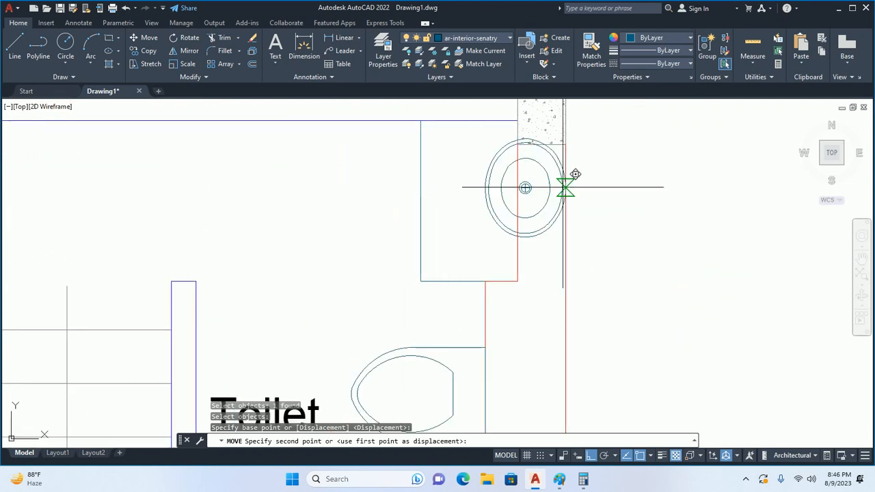
pyautogui.click(517, 198)
pyautogui.press('Escape')
pyautogui.press('Escape')
pyautogui.press('Escape')
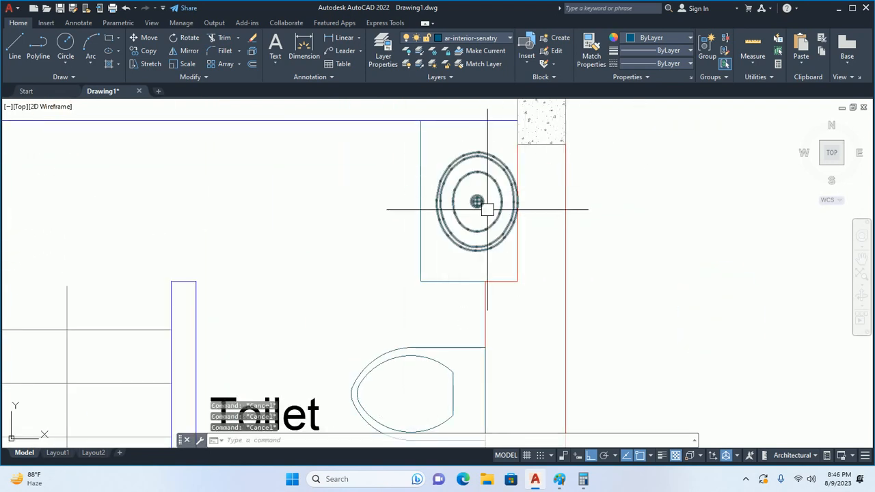
# Move the sink block horizontally about 1.5 inches away from the wall towards the counter's front edge.
pyautogui.write('m')
pyautogui.press('Return')
pyautogui.click(487, 209)
pyautogui.press('Return')
pyautogui.click(476, 201)
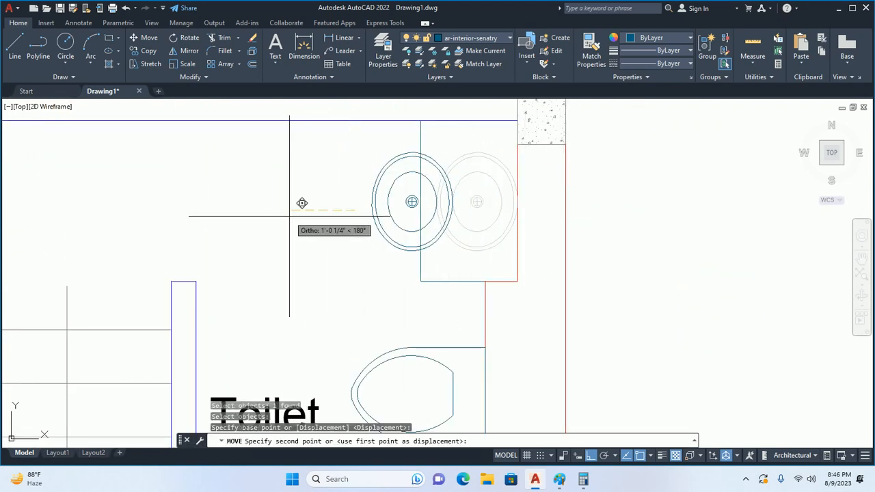
pyautogui.write('1')
pyautogui.press('Return')
# Move the sink block a further 0.5 inch horizontally towards the counter's front edge.
pyautogui.press('Return')
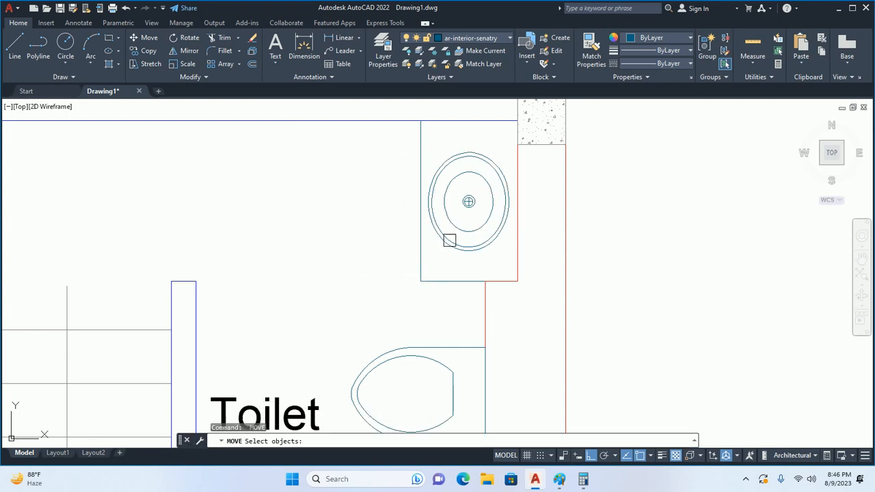
pyautogui.click(449, 240)
pyautogui.press('Return')
pyautogui.click(340, 209)
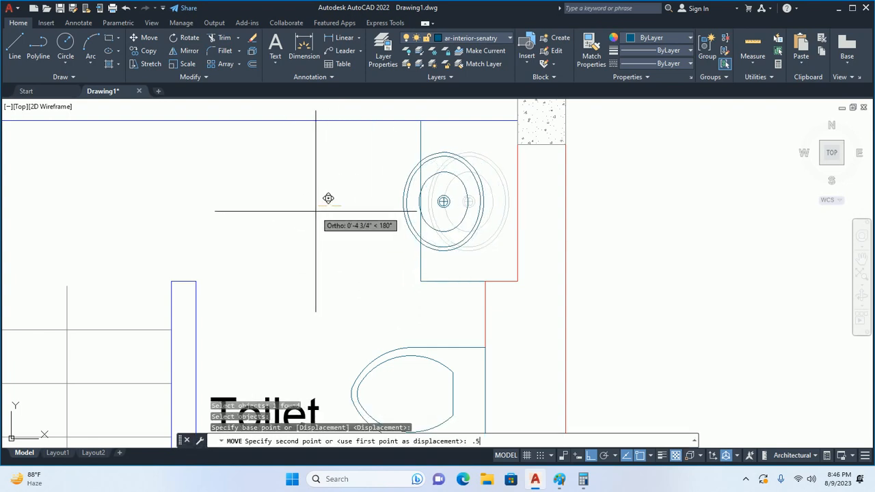
pyautogui.press('Escape')
pyautogui.press('Escape')
pyautogui.press('Escape')
# Measure the Toilet counter's depth from its front edge to the wall behind it.
pyautogui.write('dli')
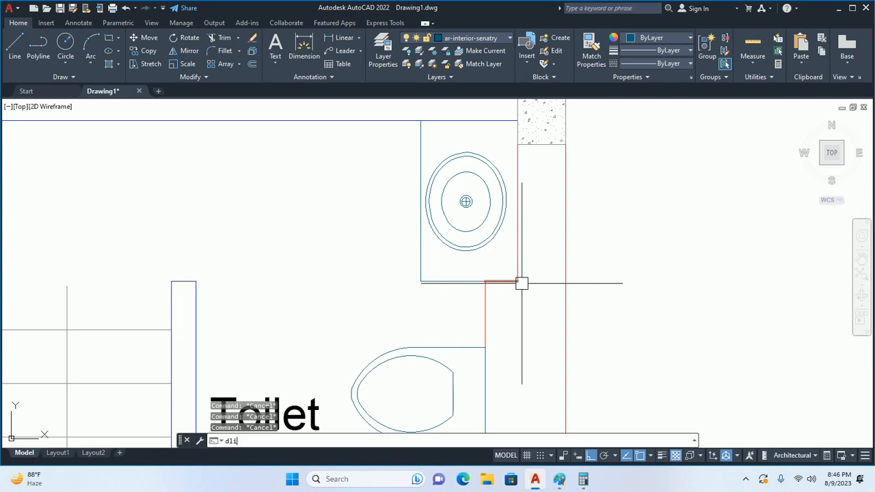
pyautogui.press('Return')
pyautogui.click(421, 120)
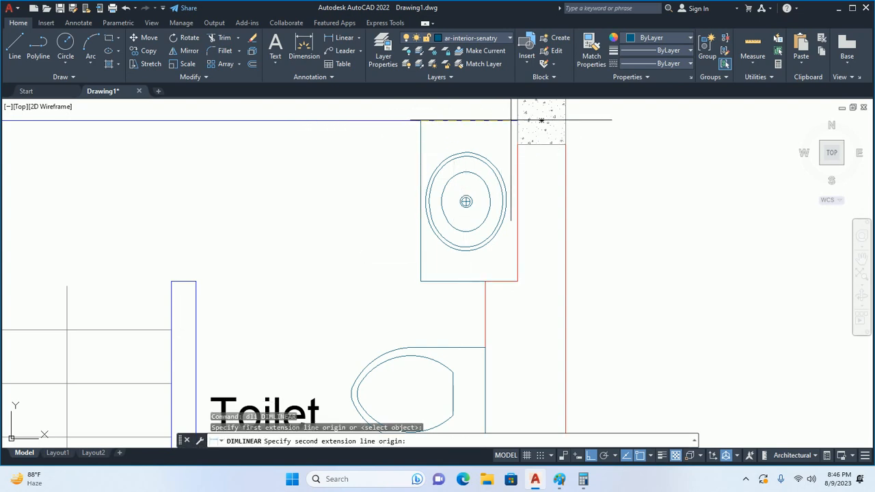
pyautogui.click(517, 120)
pyautogui.press('Escape')
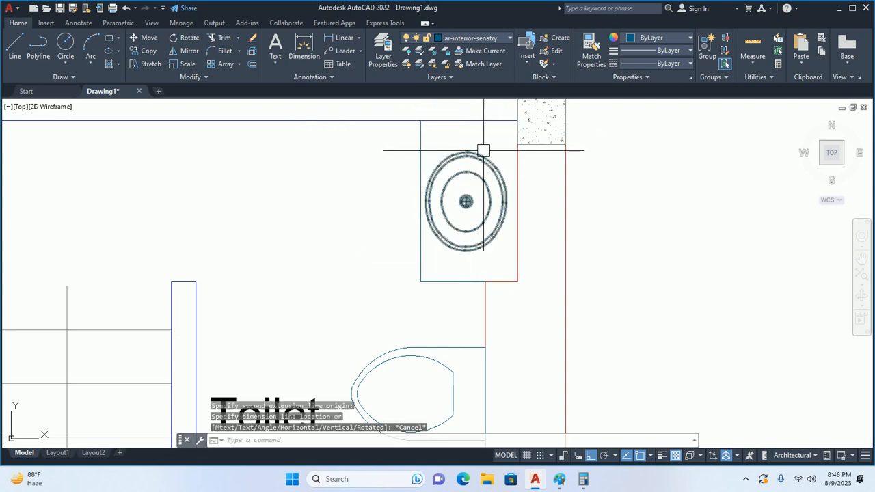
pyautogui.moveTo(432, 178); pyautogui.dragTo(443, 194, button='middle')
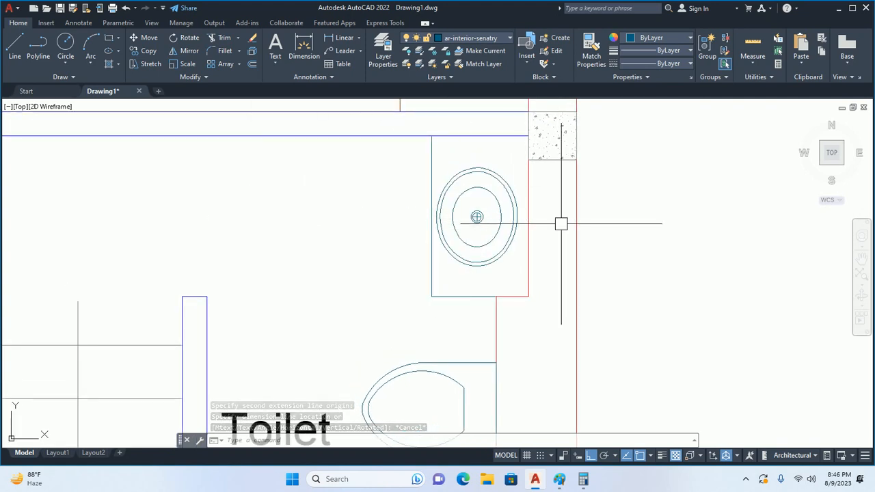
pyautogui.click(514, 237)
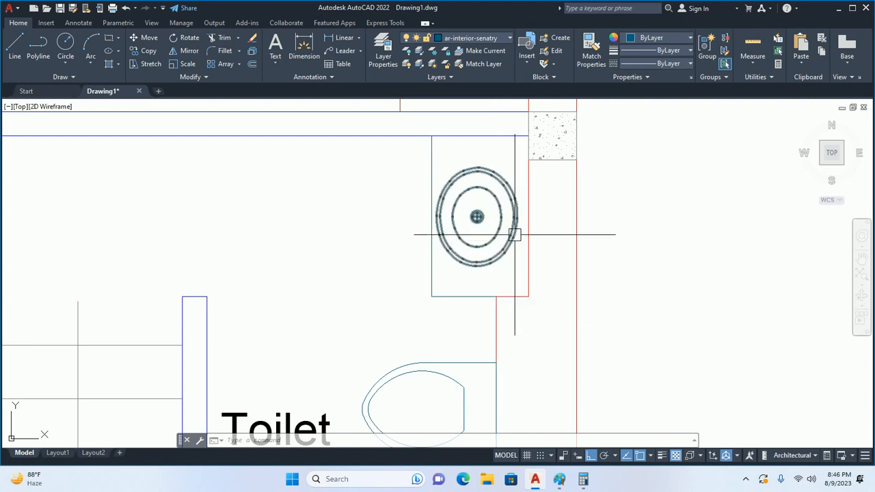
pyautogui.moveTo(503, 223)
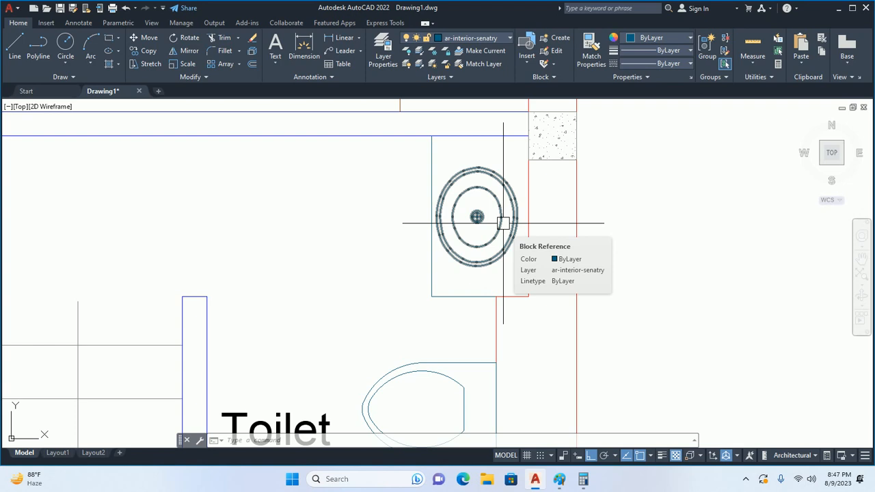
# Offset the wall line behind the Toilet counter 1.5 inches towards the sink.
pyautogui.press('Escape')
pyautogui.press('Escape')
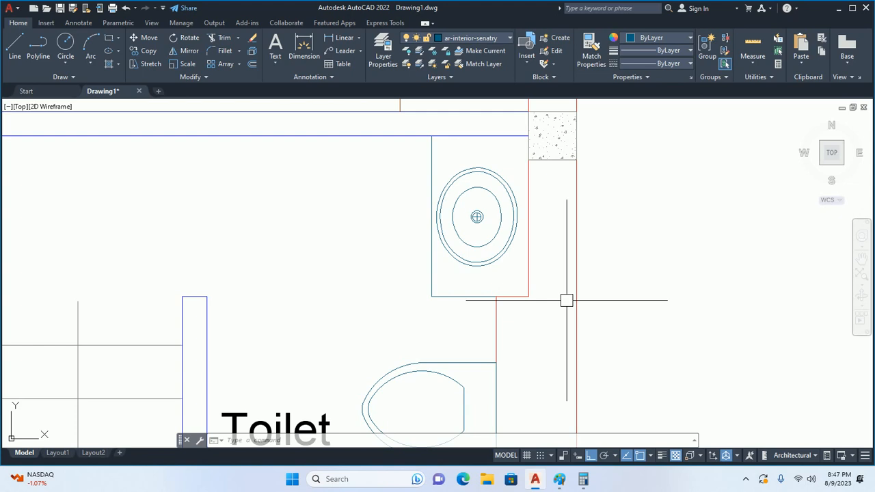
pyautogui.click(518, 249)
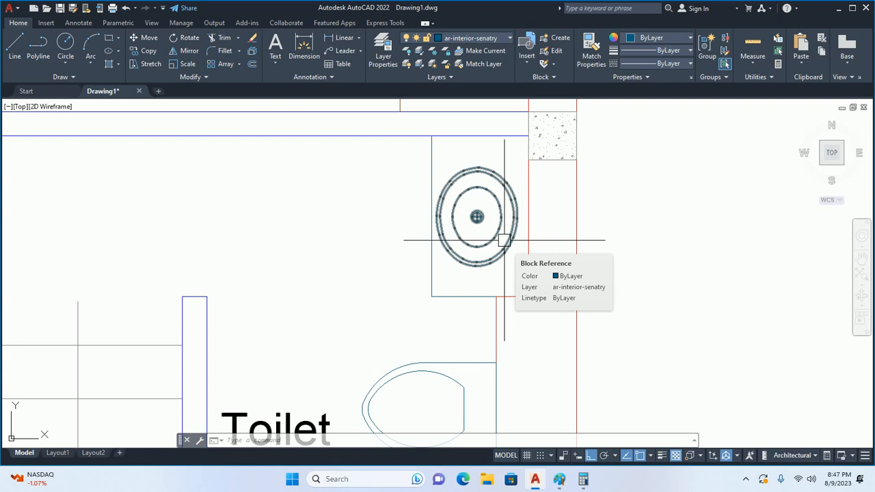
pyautogui.scroll(2, 519, 240)
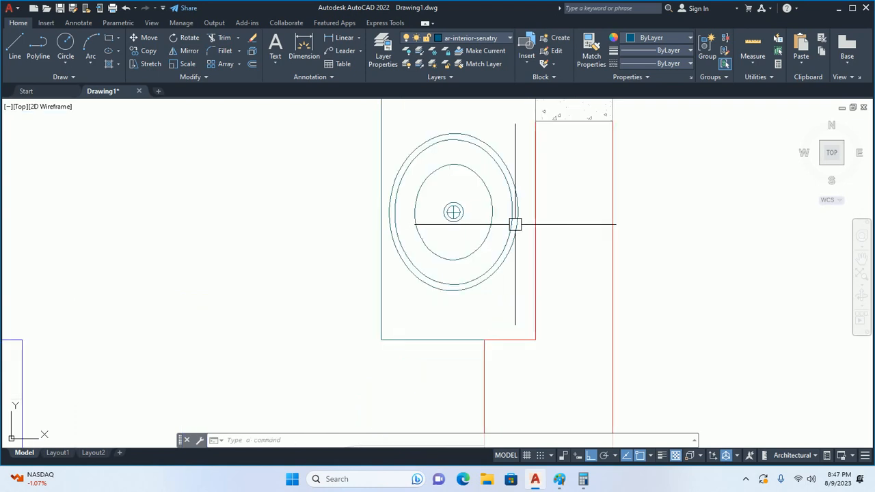
pyautogui.press('Escape')
pyautogui.press('Escape')
pyautogui.press('Escape')
pyautogui.write('o')
pyautogui.press('Return')
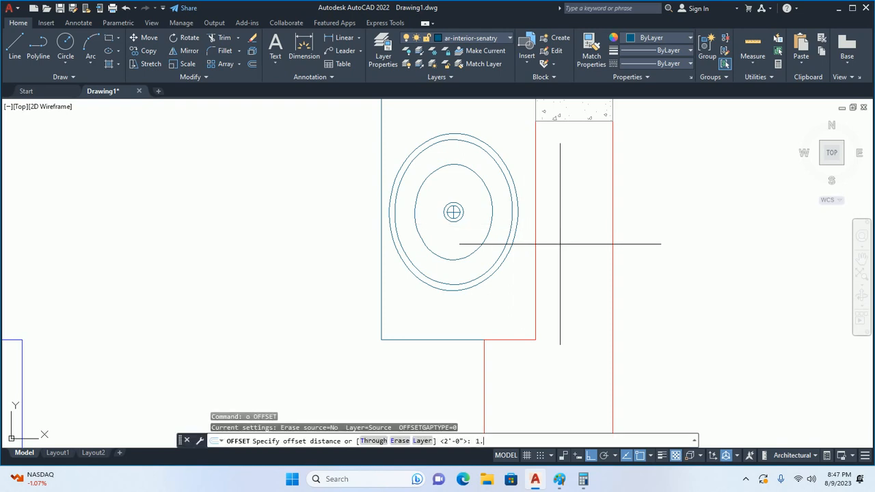
pyautogui.write('1.5')
pyautogui.press('Return')
pyautogui.click(535, 290)
pyautogui.click(527, 291)
pyautogui.press('Escape')
pyautogui.press('Escape')
pyautogui.press('Escape')
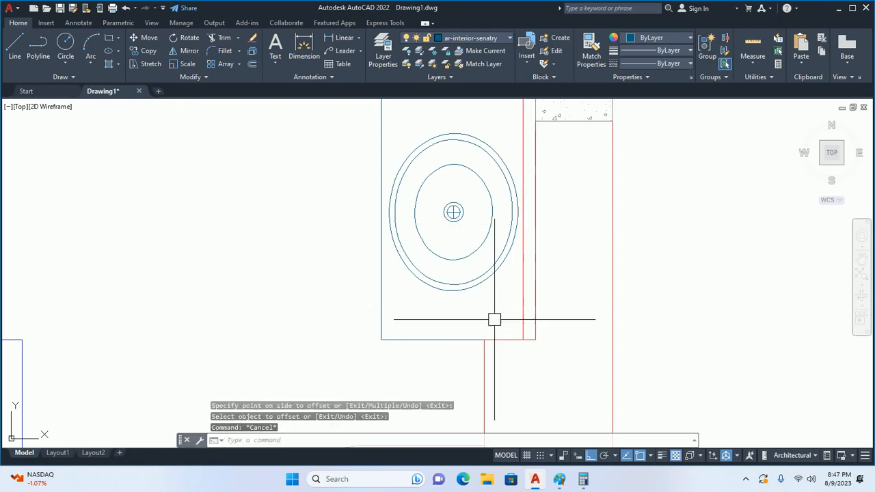
pyautogui.write('tr')
pyautogui.press('Return')
pyautogui.scroll(-3, 514, 295)
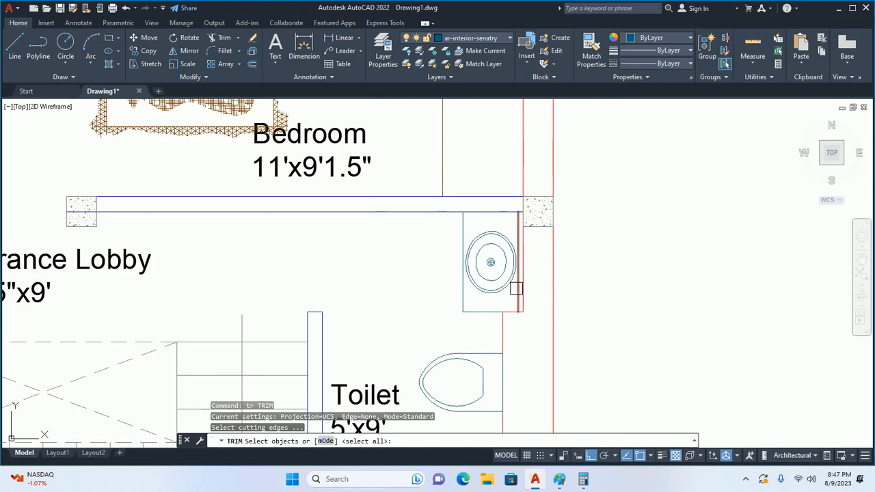
pyautogui.press('Escape')
pyautogui.press('Escape')
pyautogui.press('Escape')
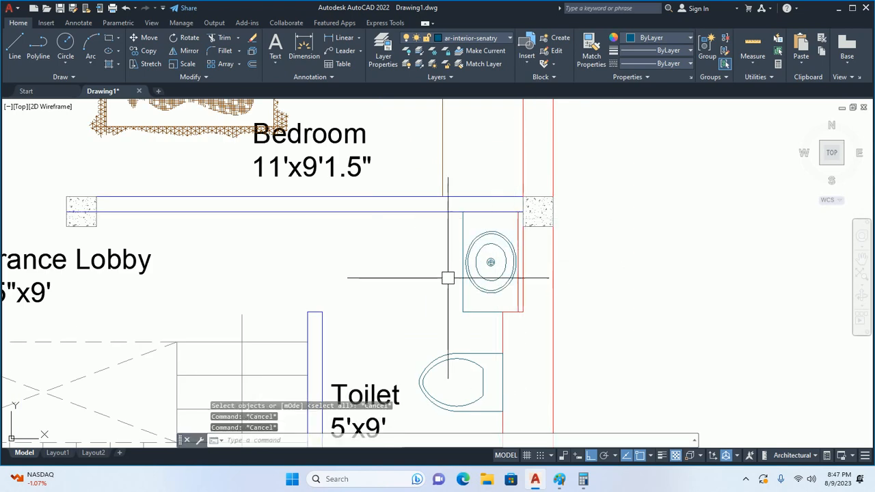
# Offset the shower-side line of the Toilet partition 1 inch into the shower area.
pyautogui.moveTo(469, 279); pyautogui.dragTo(501, 193, button='middle')
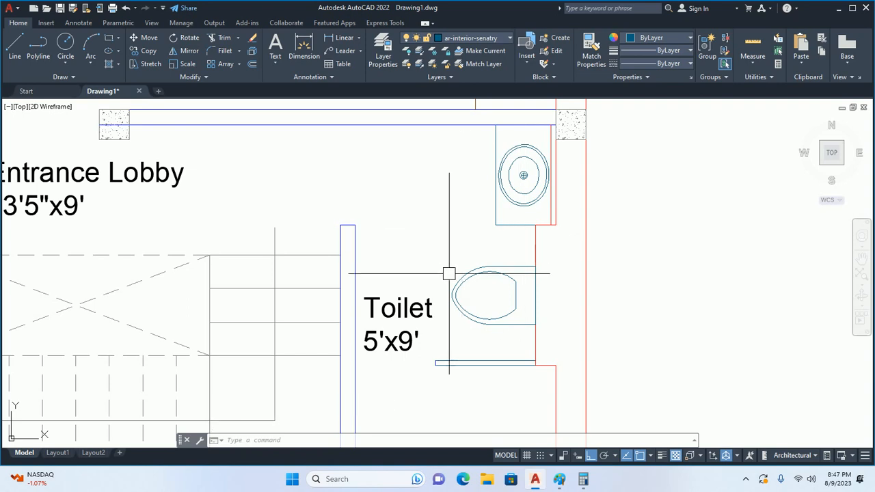
pyautogui.moveTo(477, 237); pyautogui.dragTo(527, 231, button='middle')
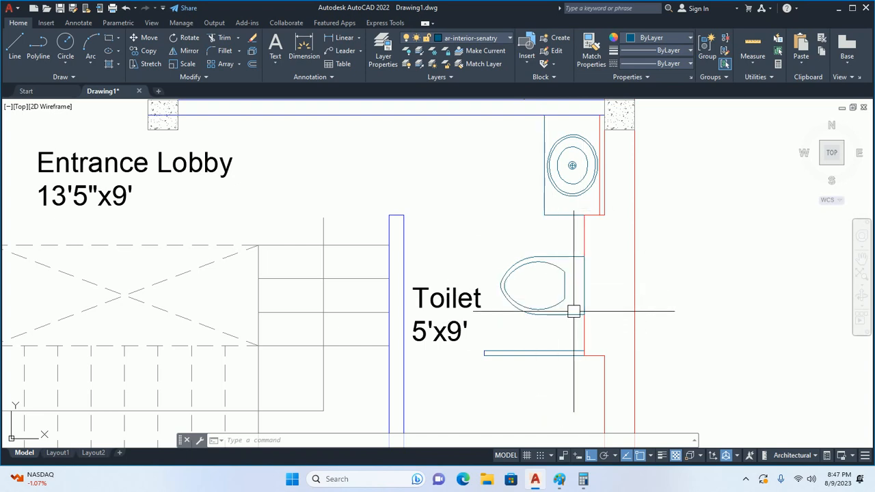
pyautogui.scroll(-3, 603, 335)
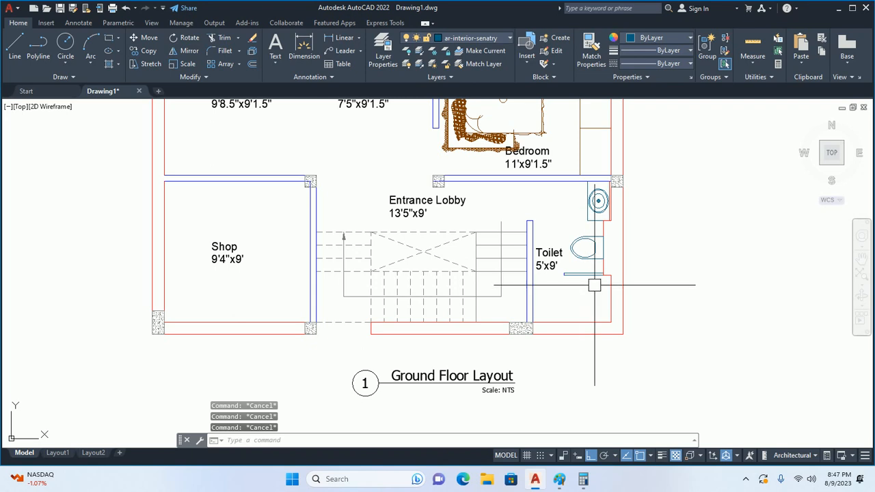
pyautogui.scroll(2, 593, 296)
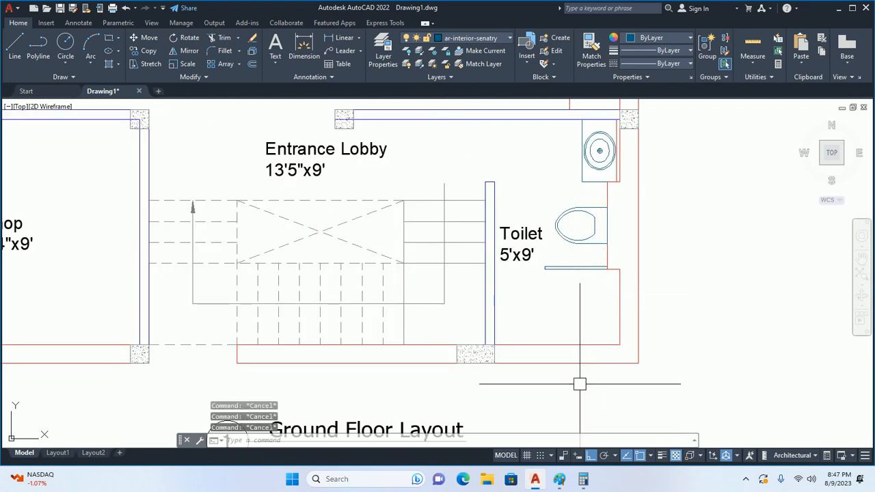
pyautogui.write('o')
pyautogui.press('Return')
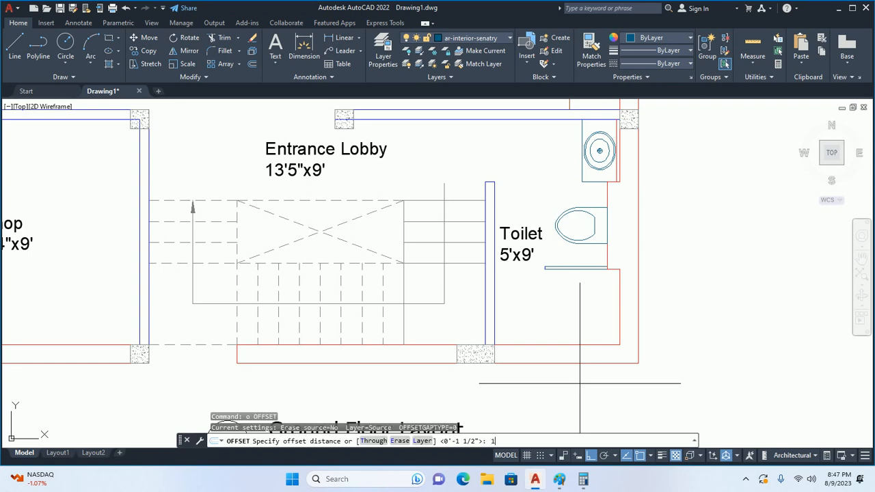
pyautogui.write('1')
pyautogui.press('Return')
pyautogui.scroll(2, 575, 288)
pyautogui.click(542, 260)
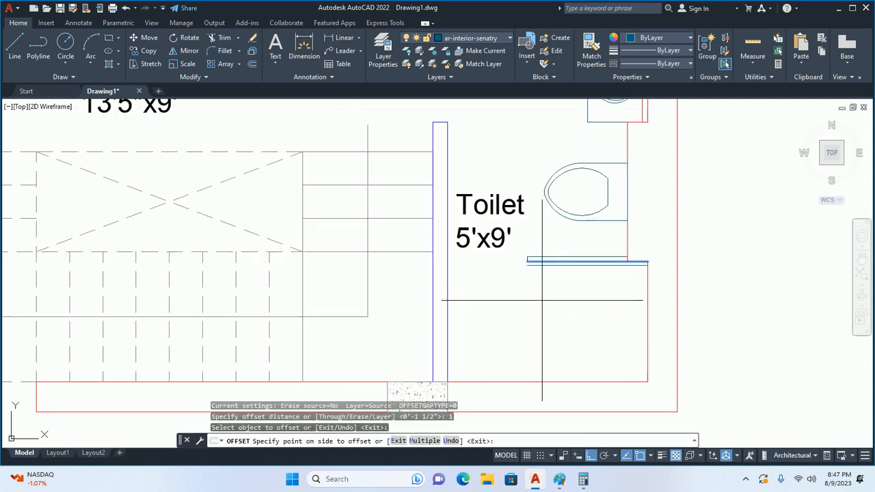
# Extend the offset line across the shower opening to the wall between the Toilet and the staircase.
pyautogui.press('Escape')
pyautogui.press('Escape')
pyautogui.write('ex')
pyautogui.press('Return')
pyautogui.press('Return')
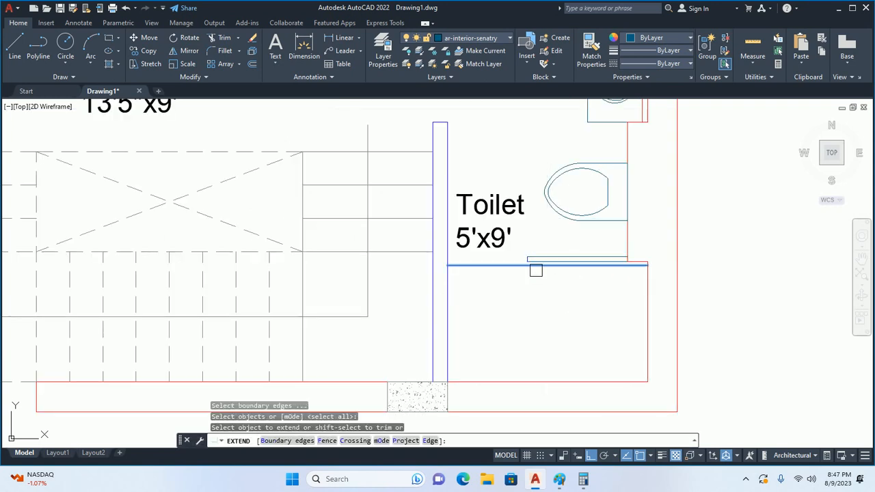
pyautogui.click(533, 266)
# Match the extended shower line's properties to the red wall line at the far end of the shower area.
pyautogui.write('ma')
pyautogui.press('Return')
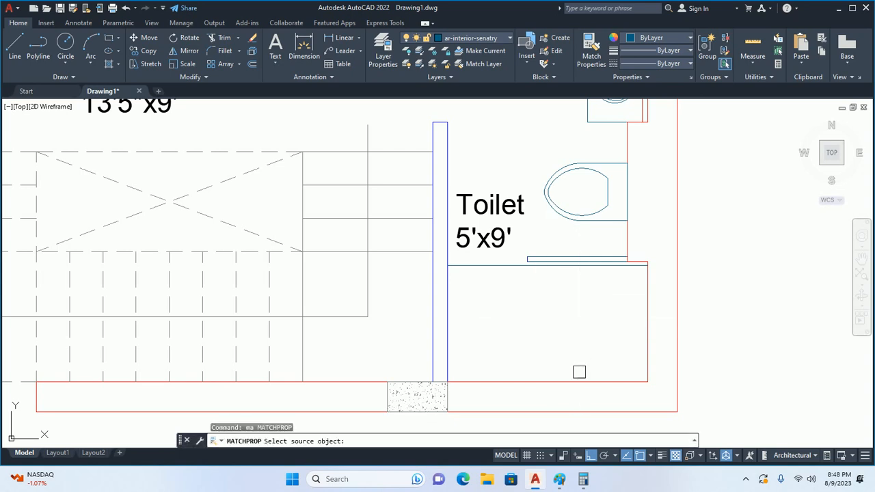
pyautogui.click(578, 380)
pyautogui.press('Escape')
pyautogui.press('Escape')
pyautogui.press('Escape')
pyautogui.scroll(-3, 598, 290)
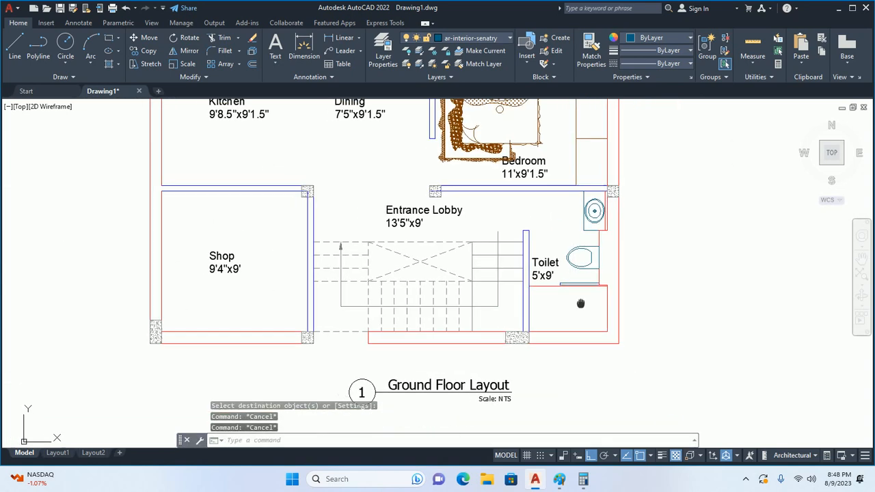
pyautogui.scroll(-1, 608, 312)
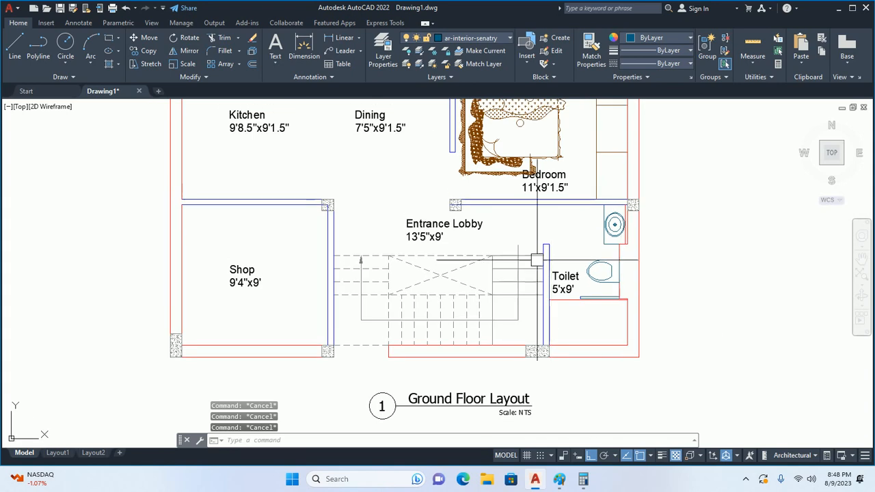
pyautogui.scroll(-2, 633, 296)
pyautogui.moveTo(632, 295); pyautogui.dragTo(632, 336, button='middle')
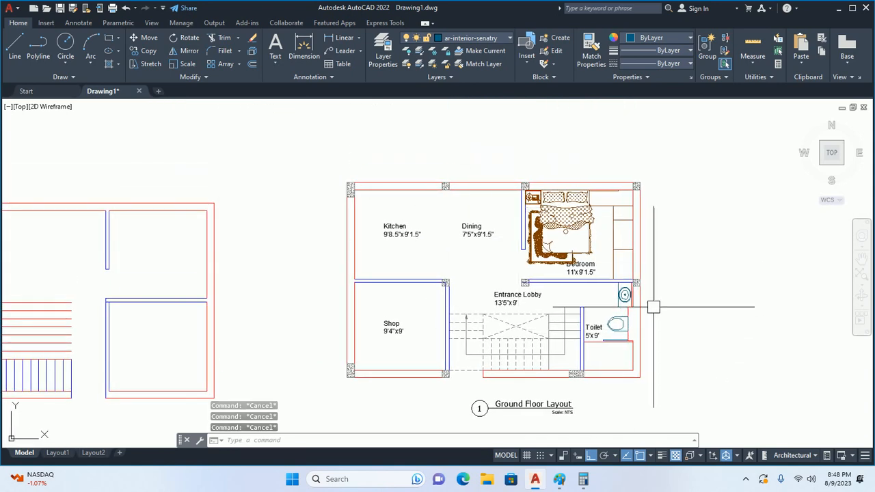